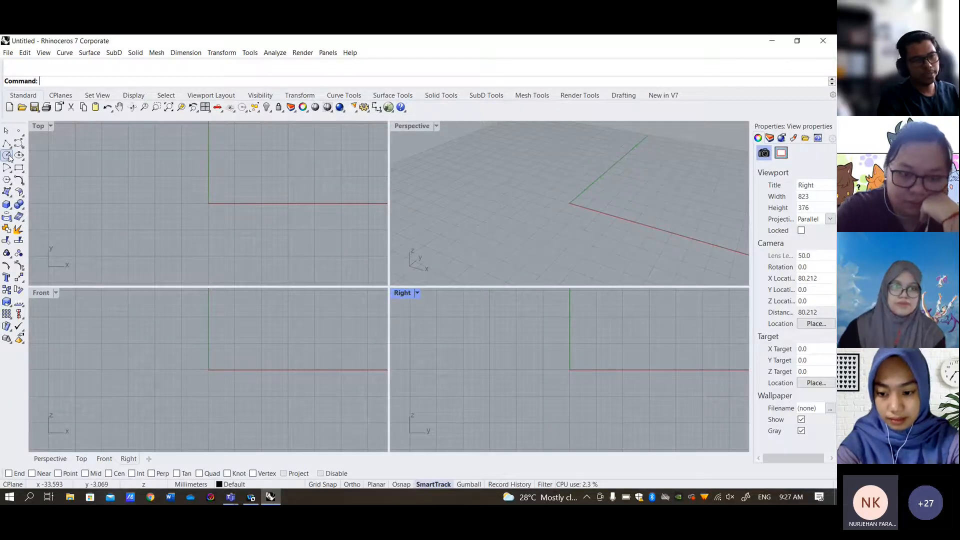
- Draw a circle of about 10.3 mm radius in the Front view and move it onto the origin
{"action": "left_click", "coordinate": [7, 156]}
{"action": "left_click", "coordinate": [166, 336]}
{"action": "left_click", "coordinate": [213, 358]}
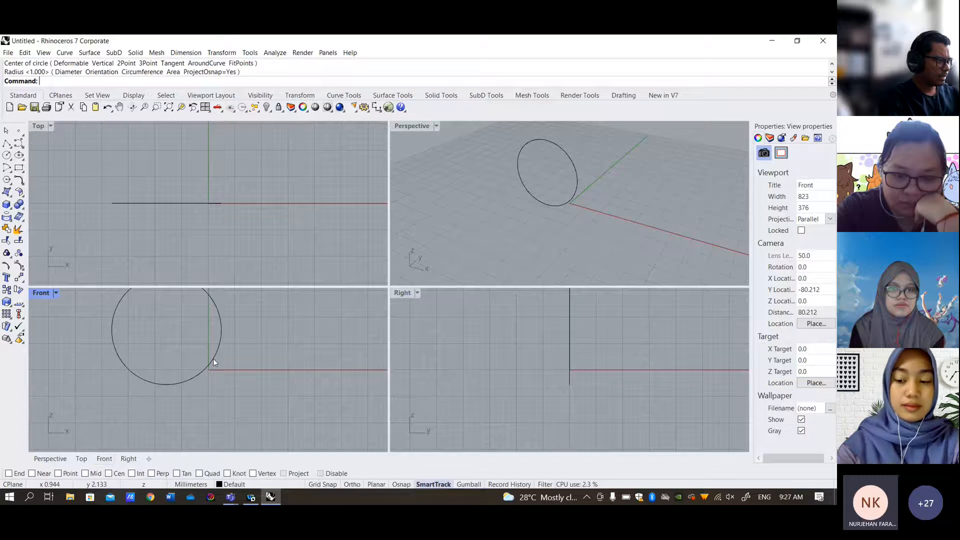
{"action": "left_click_drag", "start_coordinate": [213, 358], "coordinate": [252, 395]}
- Draw a circle of about 11.1 mm radius in the Top view and move it onto the origin
{"action": "left_click", "coordinate": [6, 155]}
{"action": "left_click", "coordinate": [145, 175]}
{"action": "left_click", "coordinate": [202, 191]}
{"action": "left_click_drag", "start_coordinate": [201, 190], "coordinate": [252, 217]}
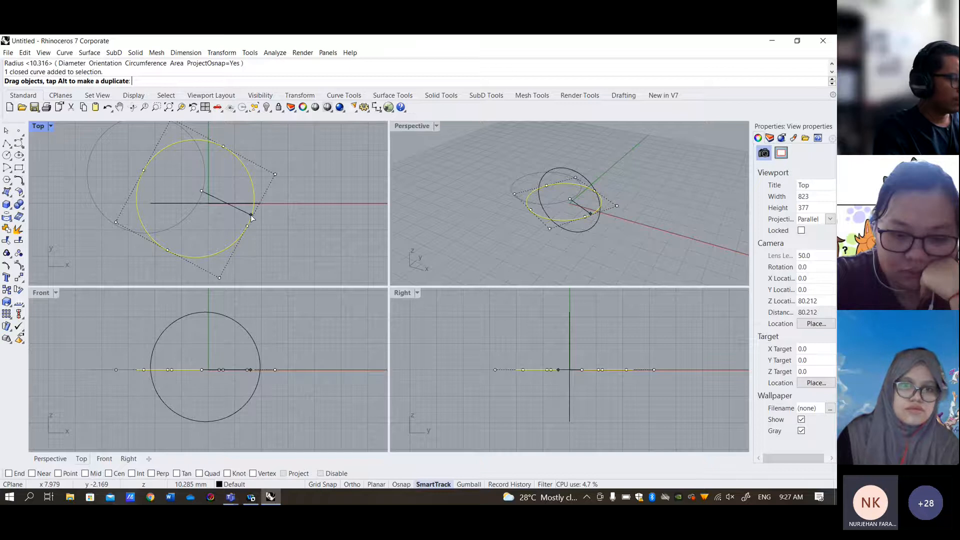
{"action": "left_click_drag", "start_coordinate": [251, 214], "coordinate": [258, 214]}
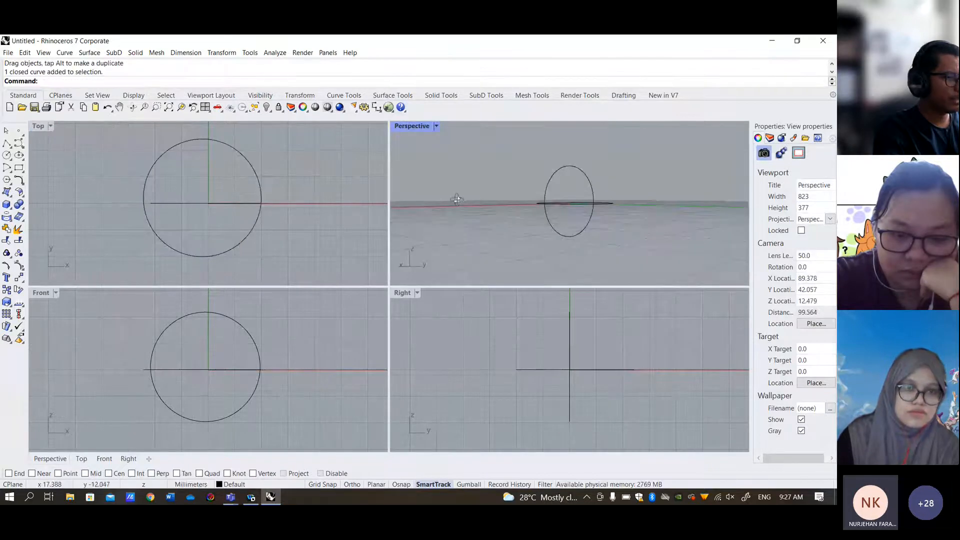
- Inspect the two crossing circles in the Perspective view and delete both of them
{"action": "left_click", "coordinate": [561, 168]}
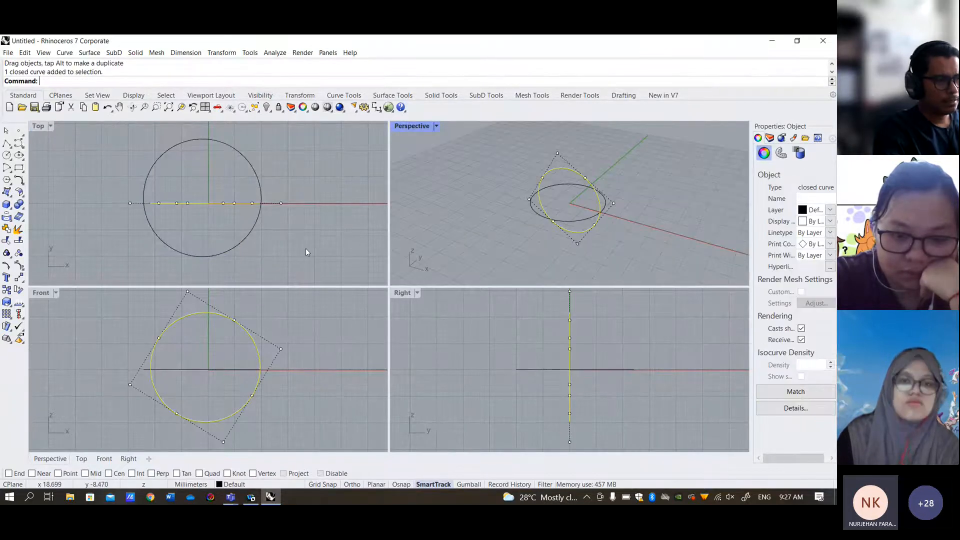
{"action": "left_click", "coordinate": [607, 243]}
{"action": "right_click_drag", "start_coordinate": [607, 243], "coordinate": [594, 210]}
{"action": "scroll", "coordinate": [593, 213], "scroll_direction": "up", "scroll_amount": 10}
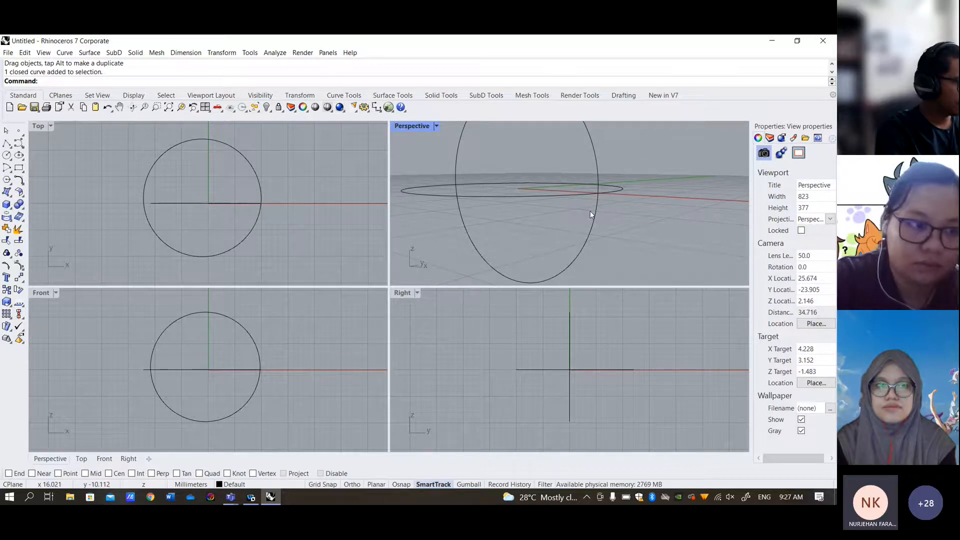
{"action": "left_click_drag", "start_coordinate": [315, 246], "coordinate": [175, 169]}
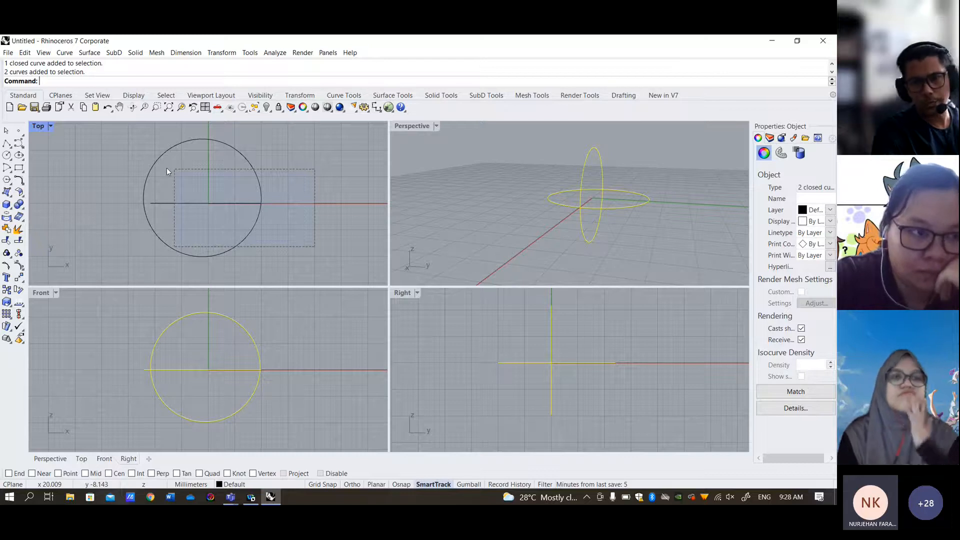
{"action": "key", "text": "Delete"}
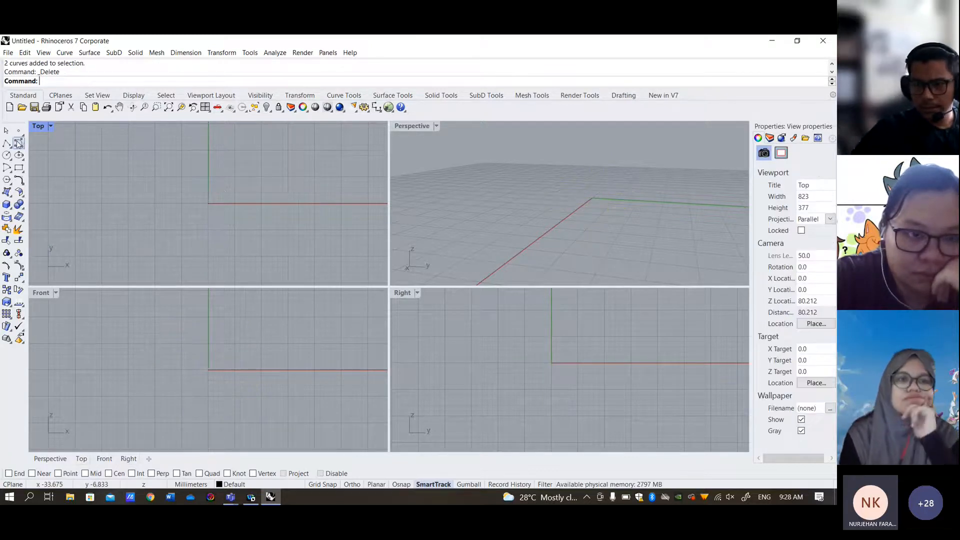
- Turn on the centre object snap and grid snap, and draw a circle of about 22 mm radius centred on the origin in the Front view
{"action": "left_click", "coordinate": [19, 204]}
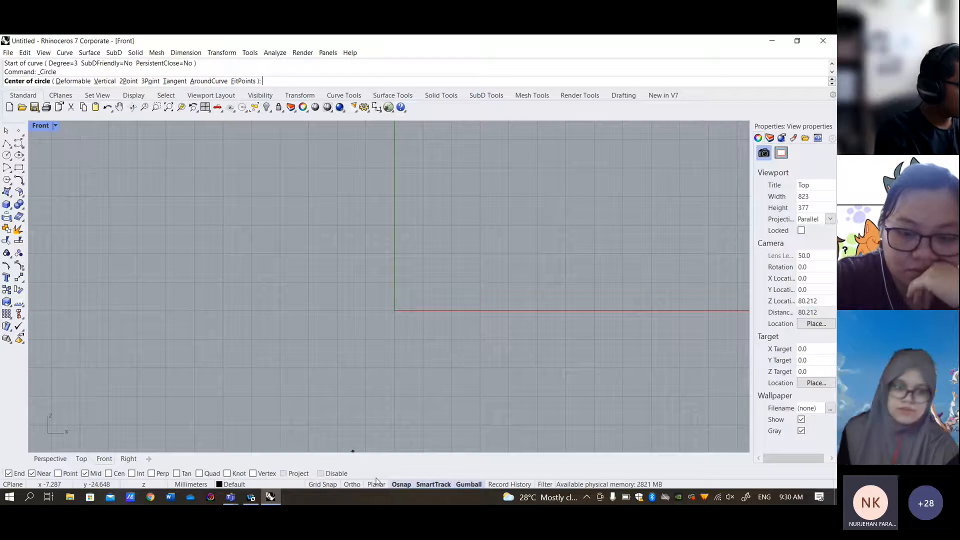
{"action": "left_click", "coordinate": [122, 473]}
{"action": "left_click", "coordinate": [331, 484]}
{"action": "scroll", "coordinate": [398, 315], "scroll_direction": "up", "scroll_amount": 12}
{"action": "left_click", "coordinate": [379, 299]}
{"action": "scroll", "coordinate": [376, 317], "scroll_direction": "down", "scroll_amount": 20}
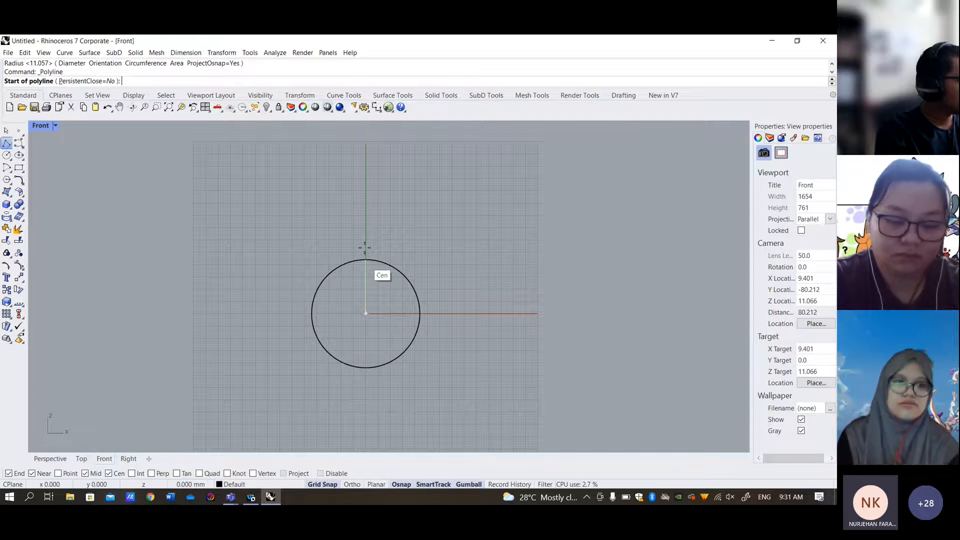
- Draw a vertical polyline through the circle's centre, starting above the circle and ending below it at y -37
{"action": "left_click", "coordinate": [366, 225]}
{"action": "left_click", "coordinate": [365, 406]}
{"action": "key", "text": "Return"}
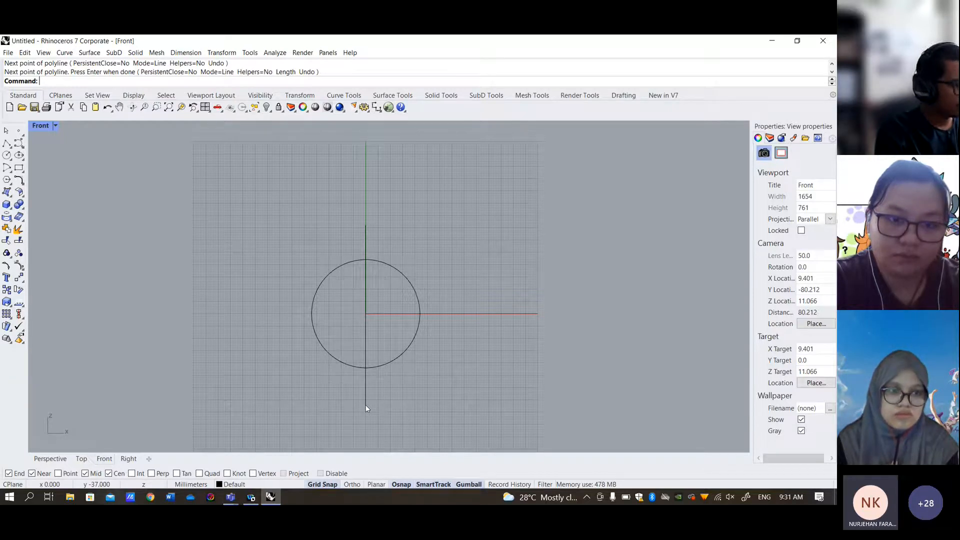
- Trim away the right half of the circle and the line ends outside it, leaving a closed half-circle outline
{"action": "left_click", "coordinate": [7, 244]}
{"action": "left_click", "coordinate": [418, 300]}
{"action": "left_click", "coordinate": [365, 243]}
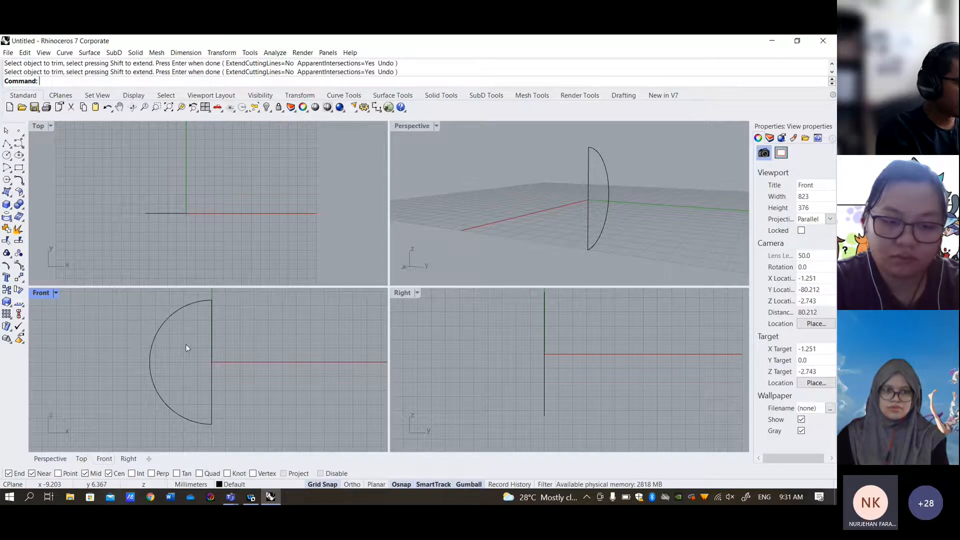
- Revolve the half-circle arc a full 360 degrees about the vertical line, using a start angle of 180 degrees
{"action": "left_click", "coordinate": [173, 315]}
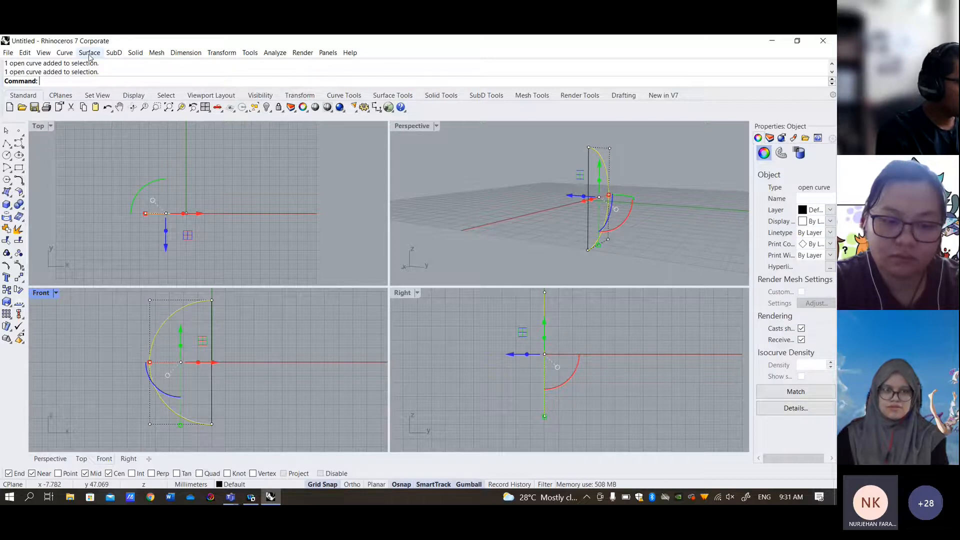
{"action": "left_click", "coordinate": [89, 57]}
{"action": "left_click", "coordinate": [140, 265]}
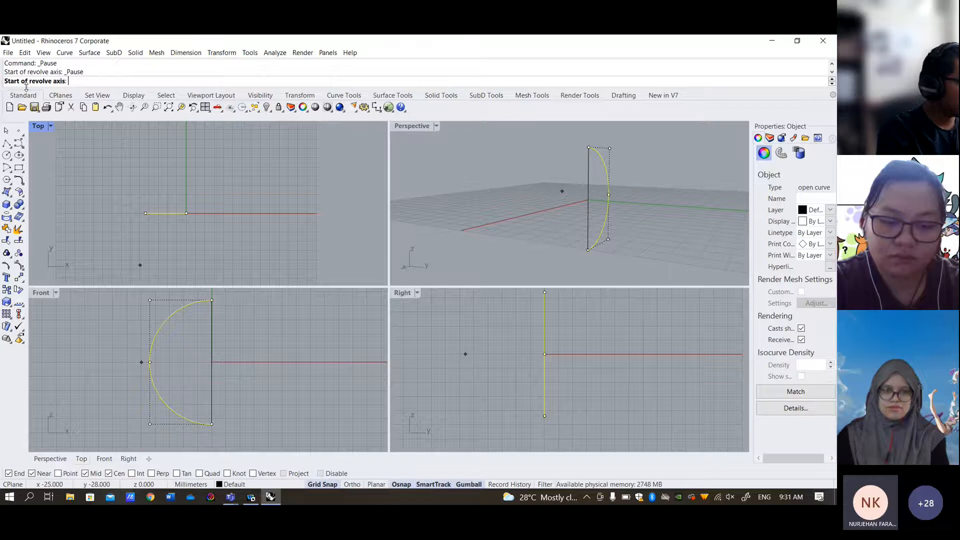
{"action": "left_click", "coordinate": [211, 300]}
{"action": "left_click", "coordinate": [211, 424]}
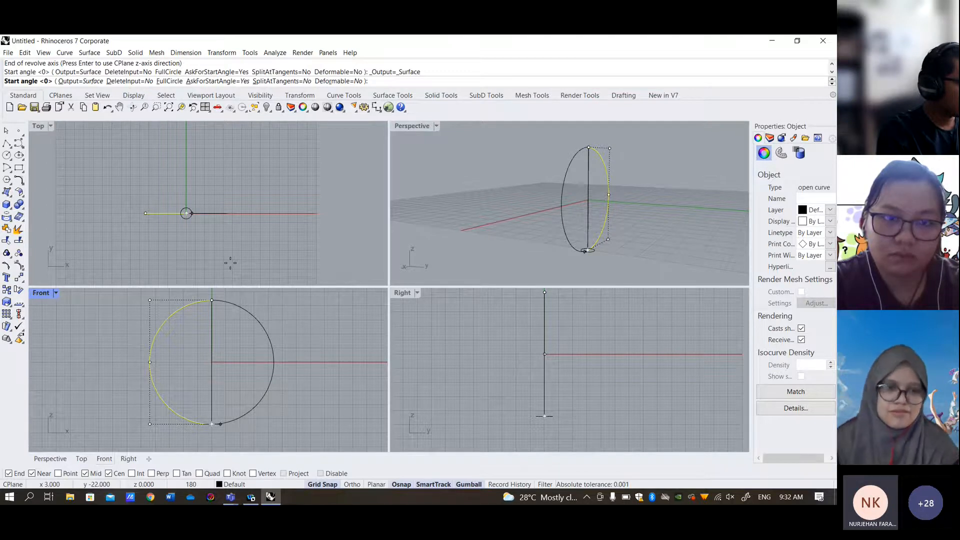
{"action": "scroll", "coordinate": [216, 215], "scroll_direction": "up", "scroll_amount": 4}
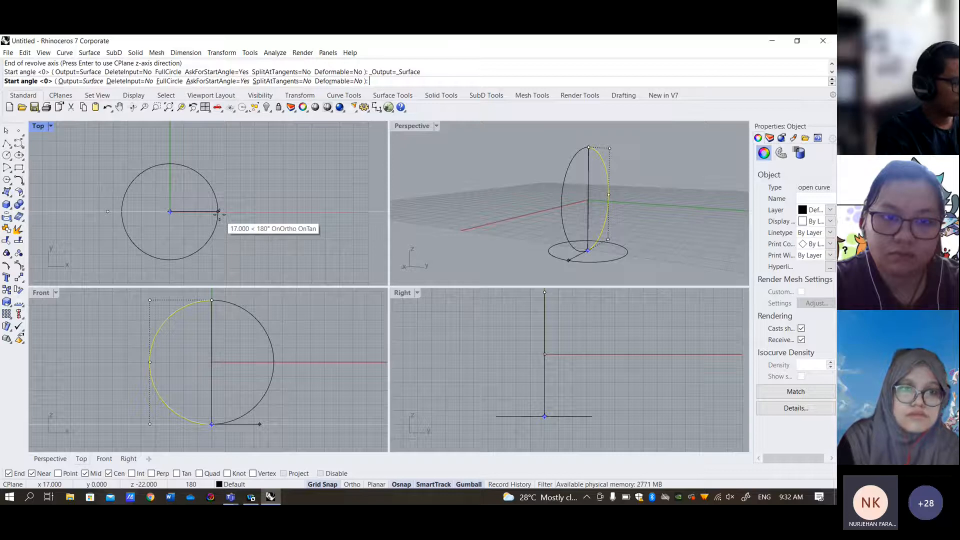
{"action": "left_click", "coordinate": [219, 212]}
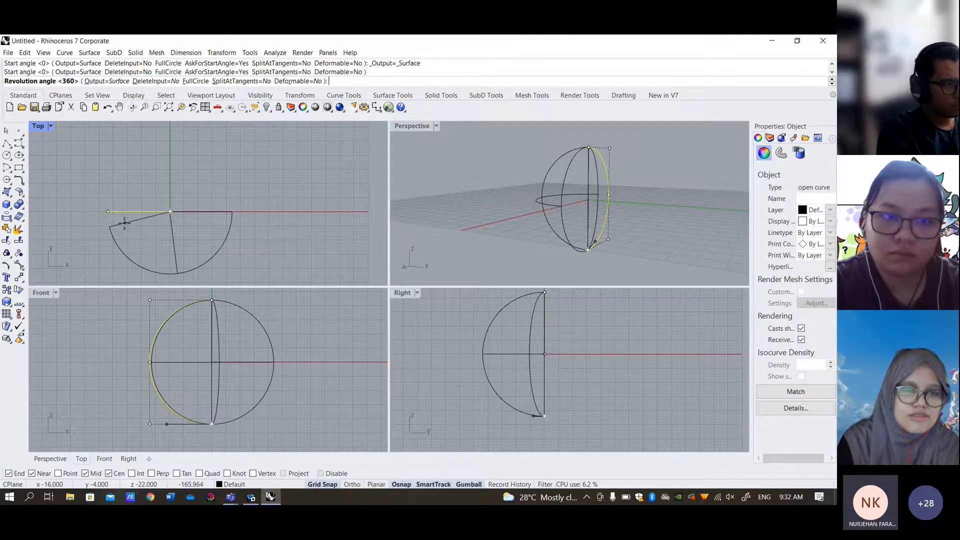
{"action": "key", "text": "Return"}
- Set the Perspective viewport to Shaded display and view the revolved surface from another side
{"action": "left_click", "coordinate": [438, 127]}
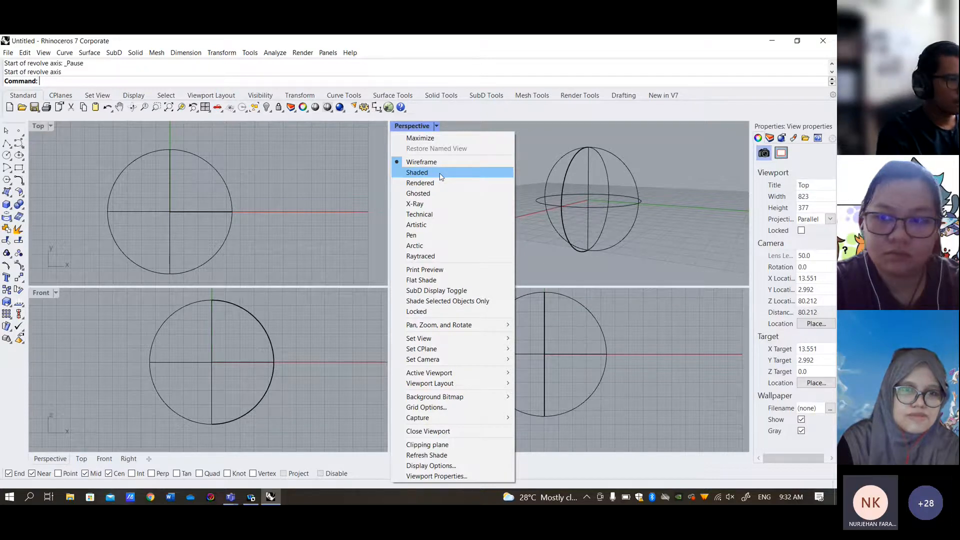
{"action": "left_click", "coordinate": [440, 174]}
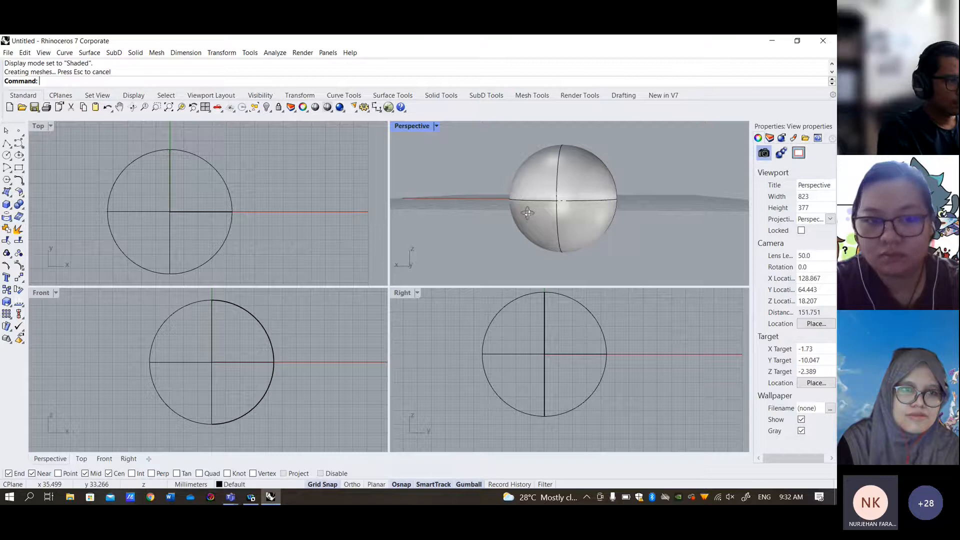
{"action": "right_click_drag", "start_coordinate": [528, 213], "coordinate": [582, 214]}
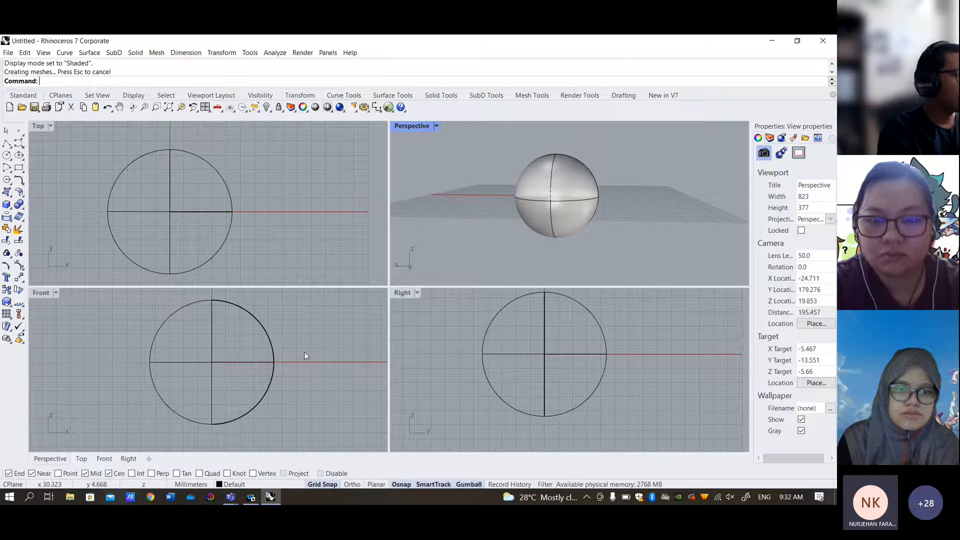
- Undo the revolve and revolve the arc again around the vertical line, accepting start angle 180 and revolution angle 360
{"action": "key", "text": "ctrl+z"}
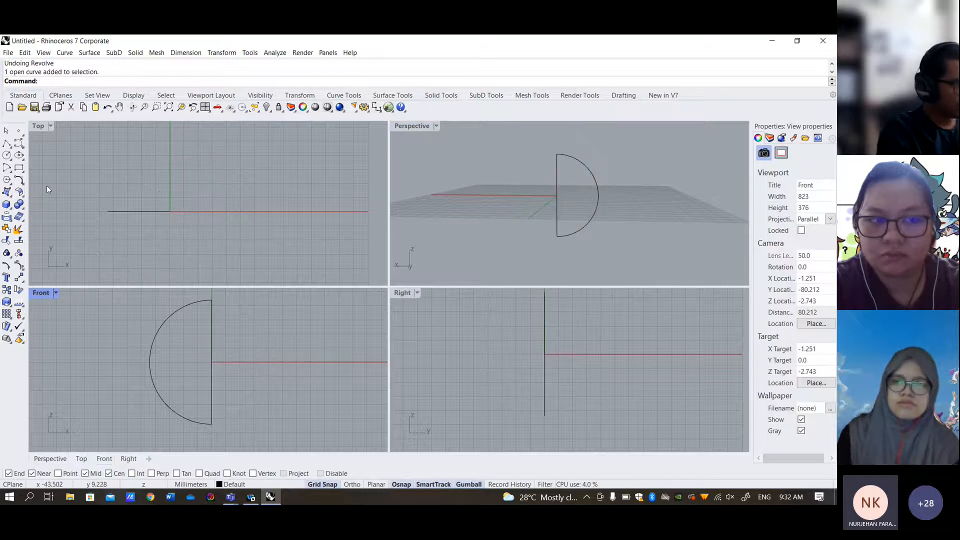
{"action": "left_click", "coordinate": [210, 332]}
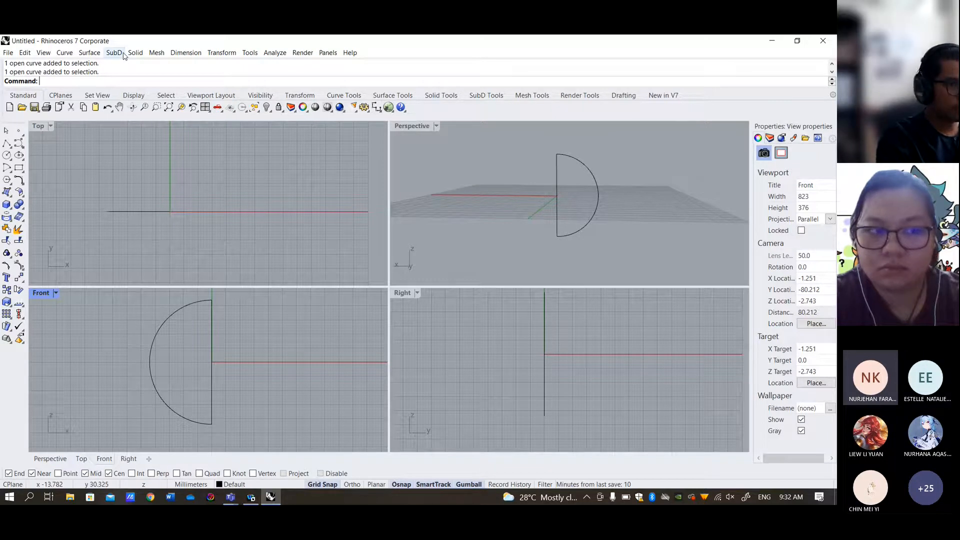
{"action": "key", "text": "Return"}
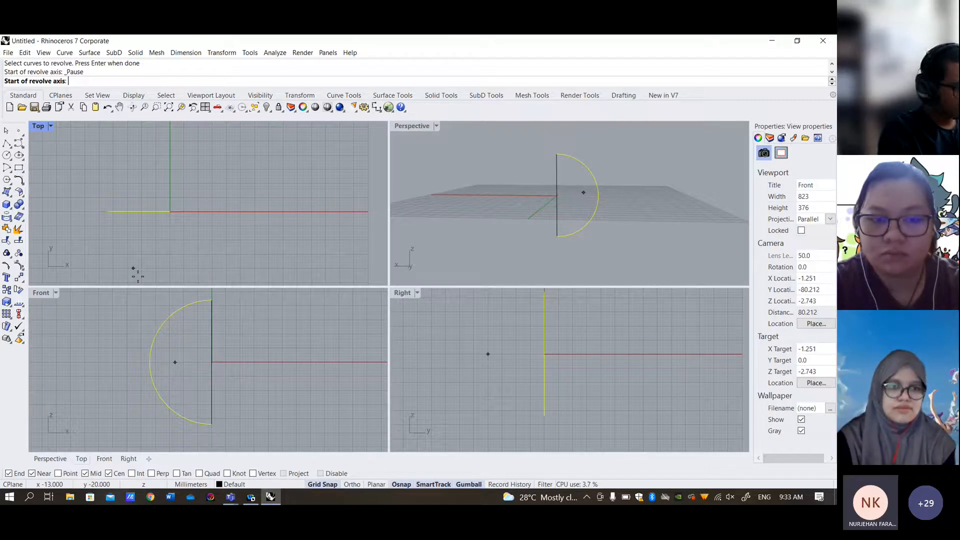
{"action": "left_click", "coordinate": [212, 421]}
{"action": "left_click", "coordinate": [210, 299]}
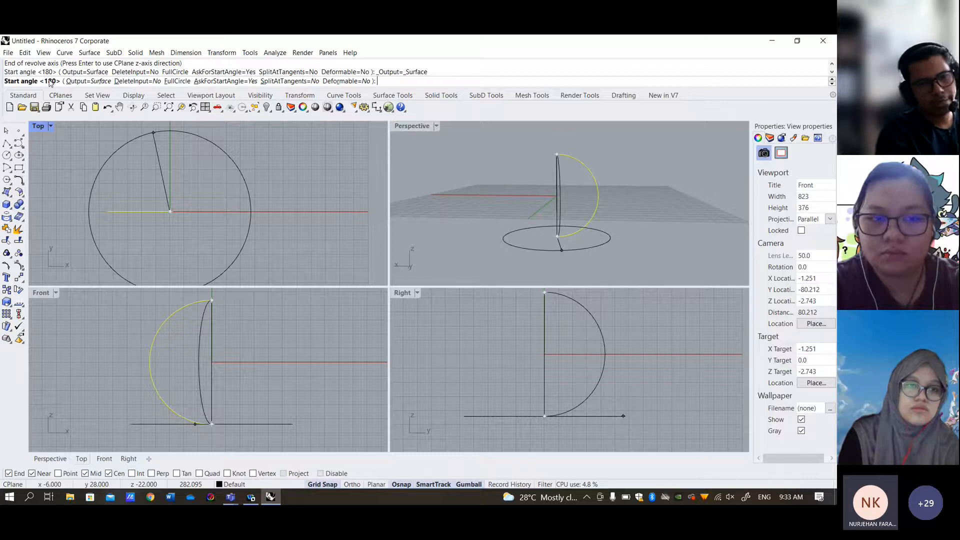
{"action": "key", "text": "Return"}
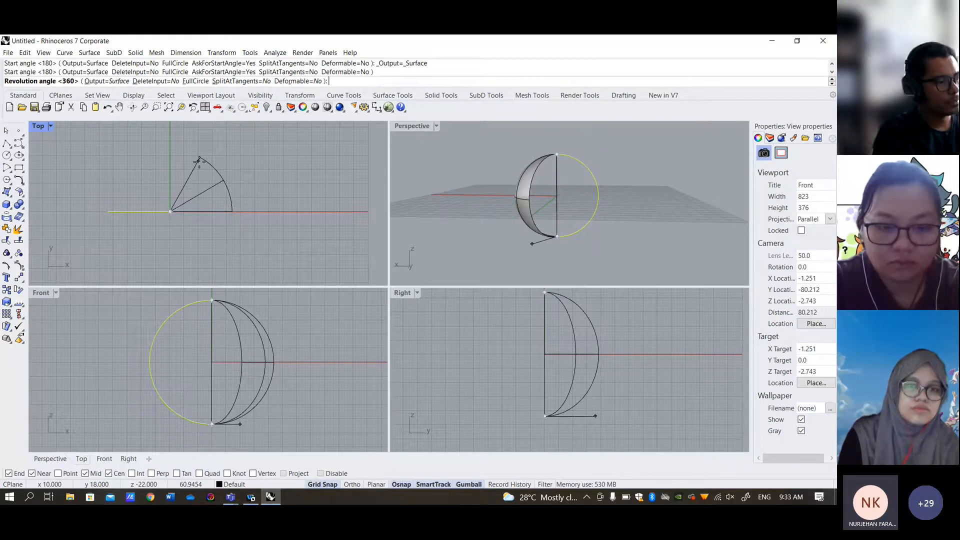
{"action": "right_click", "coordinate": [606, 228]}
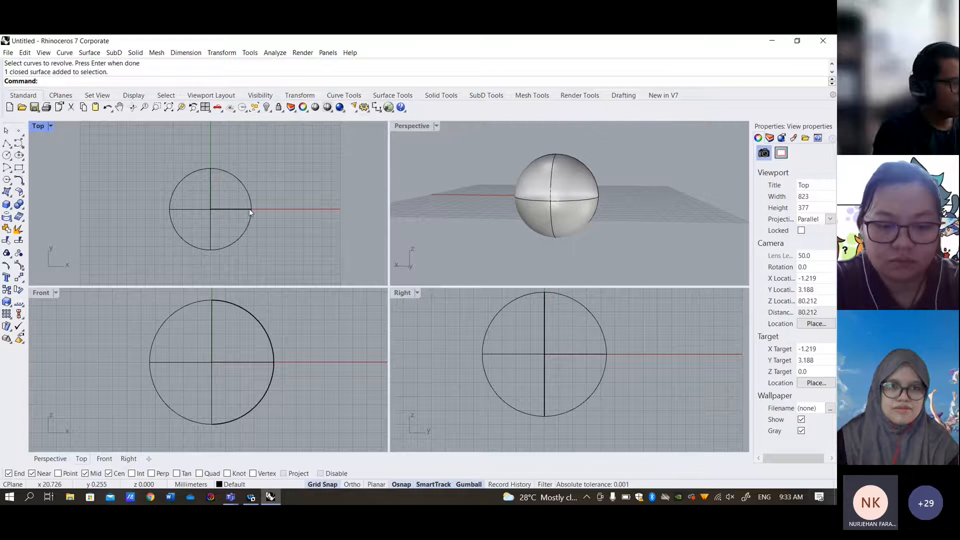
- Create a small cylinder centred on the sphere in the Top view and raise it to form a neck on the sphere's top
{"action": "scroll", "coordinate": [249, 208], "scroll_direction": "up", "scroll_amount": 2}
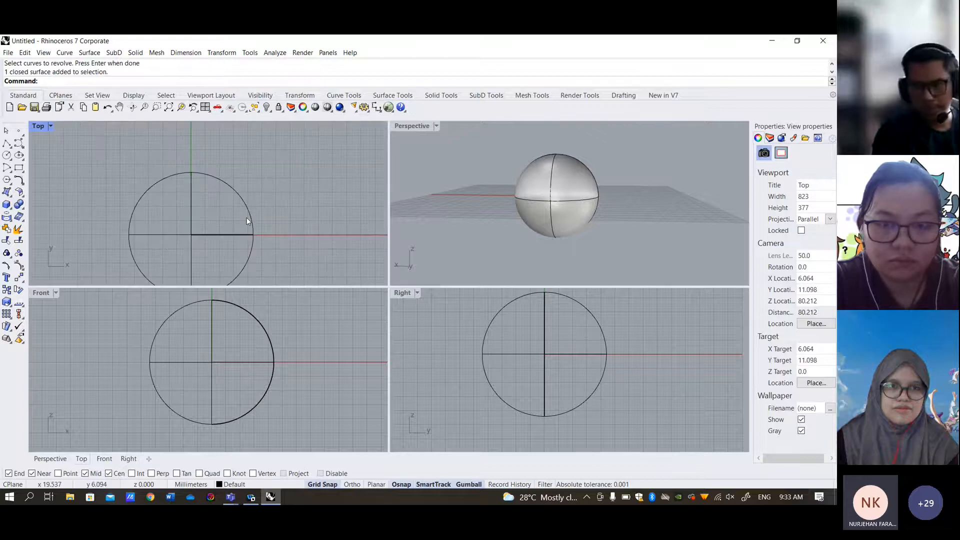
{"action": "scroll", "coordinate": [192, 262], "scroll_direction": "up", "scroll_amount": 3}
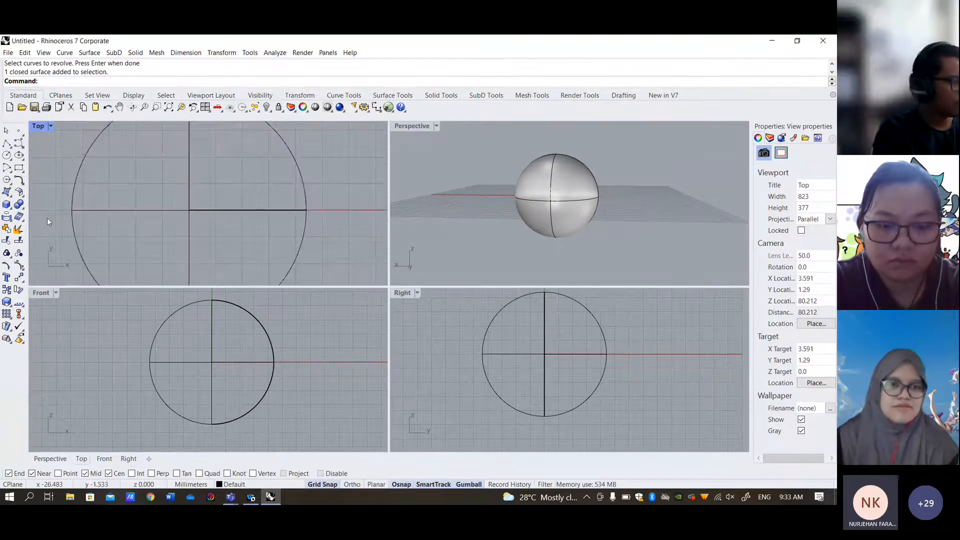
{"action": "left_click", "coordinate": [7, 204]}
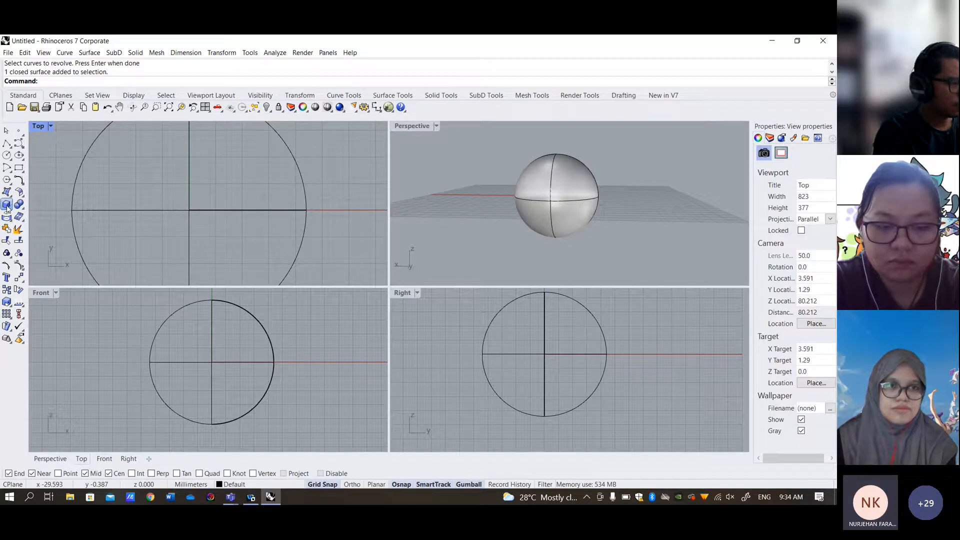
{"action": "left_click", "coordinate": [7, 204]}
{"action": "scroll", "coordinate": [186, 210], "scroll_direction": "up", "scroll_amount": 3}
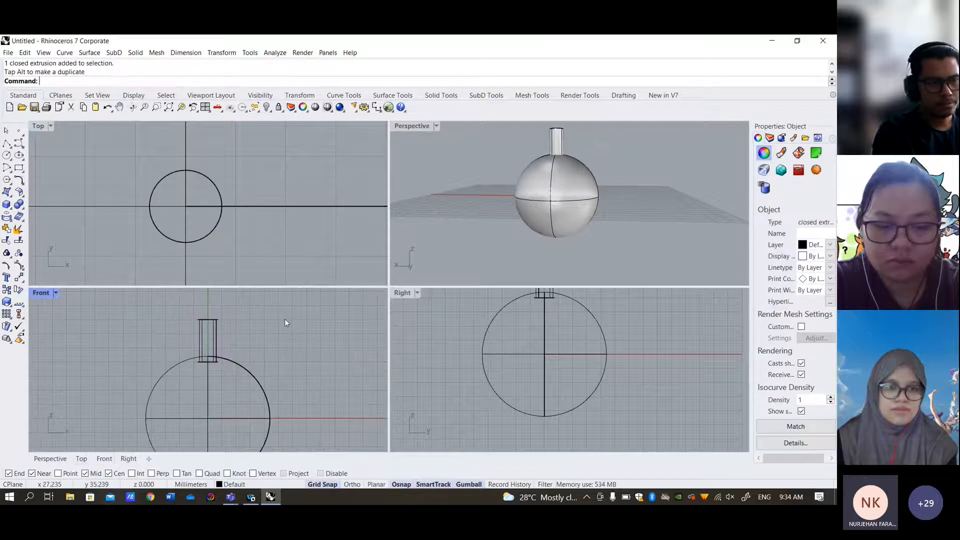
{"action": "key", "text": "Escape"}
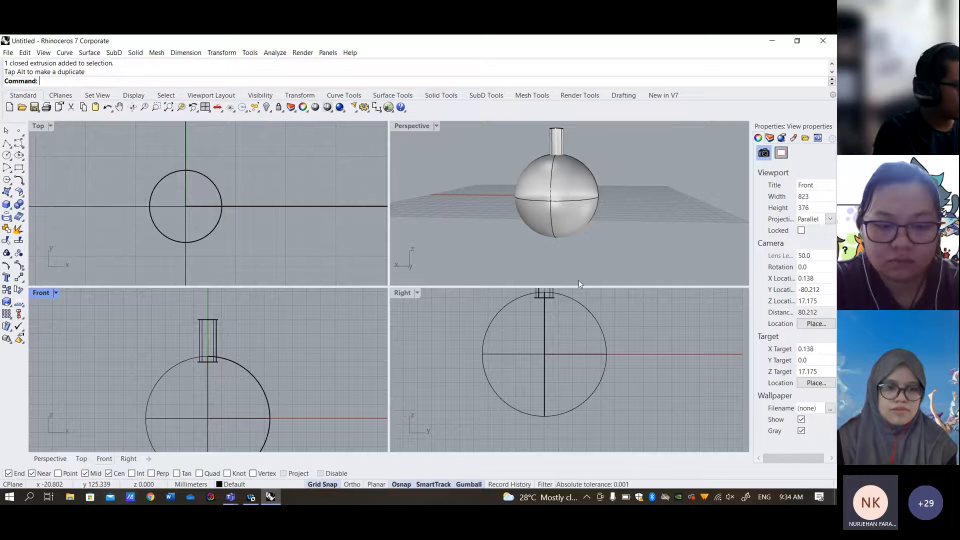
- Draw two horizontal lines across the sphere just below its centre in the Front view, with the upper one at y -4
{"action": "right_click_drag", "start_coordinate": [175, 434], "coordinate": [178, 404]}
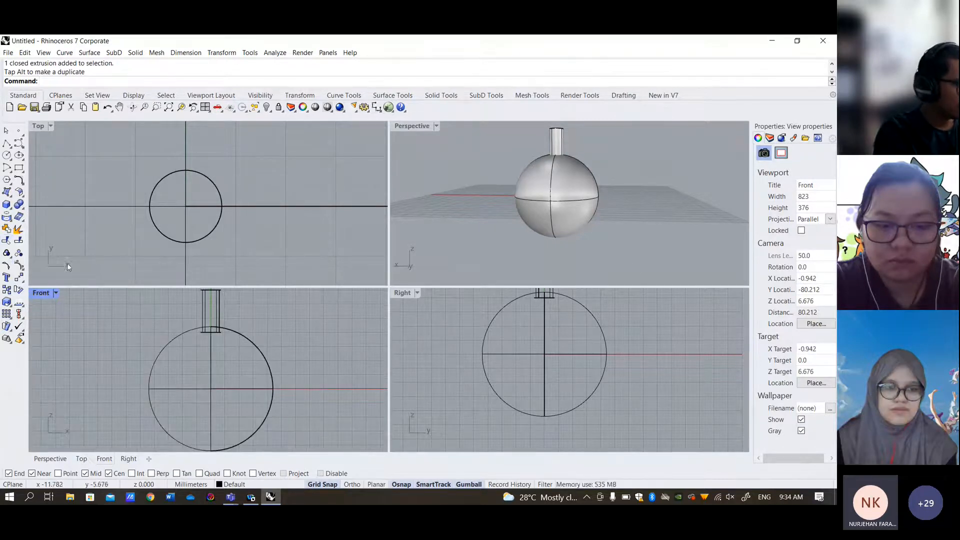
{"action": "left_click", "coordinate": [6, 144]}
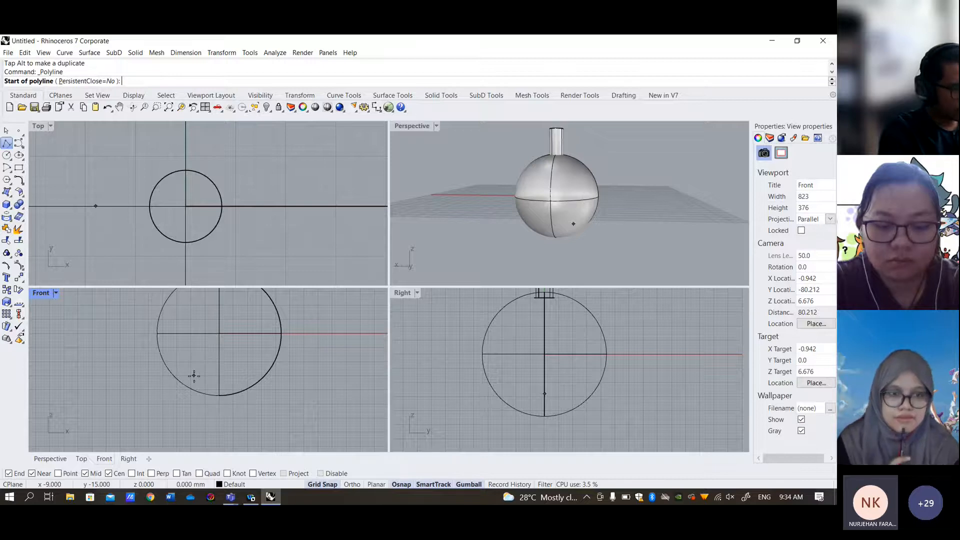
{"action": "right_click_drag", "start_coordinate": [194, 375], "coordinate": [182, 413]}
{"action": "left_click", "coordinate": [119, 381]}
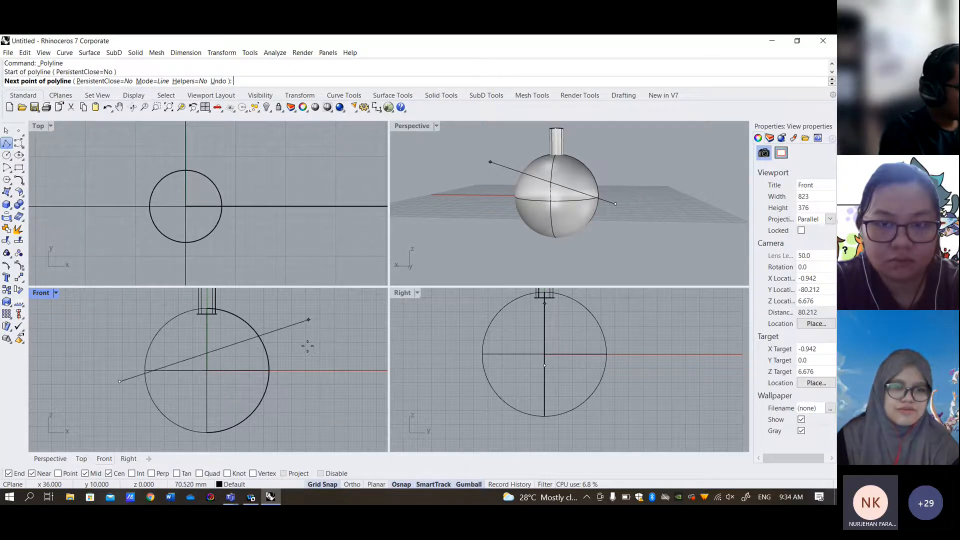
{"action": "left_click", "coordinate": [300, 382]}
{"action": "key", "text": "Return"}
{"action": "key", "text": "Return"}
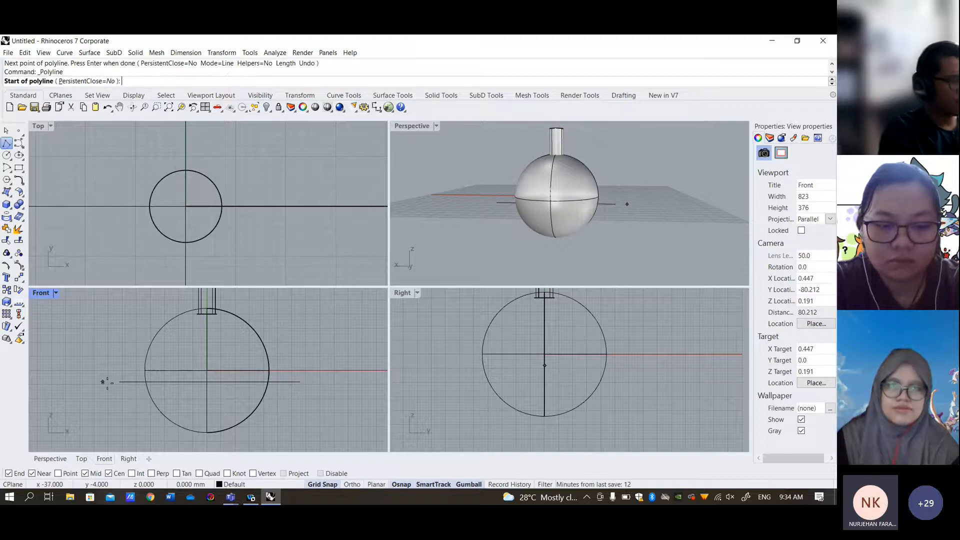
{"action": "scroll", "coordinate": [131, 399], "scroll_direction": "up", "scroll_amount": 3}
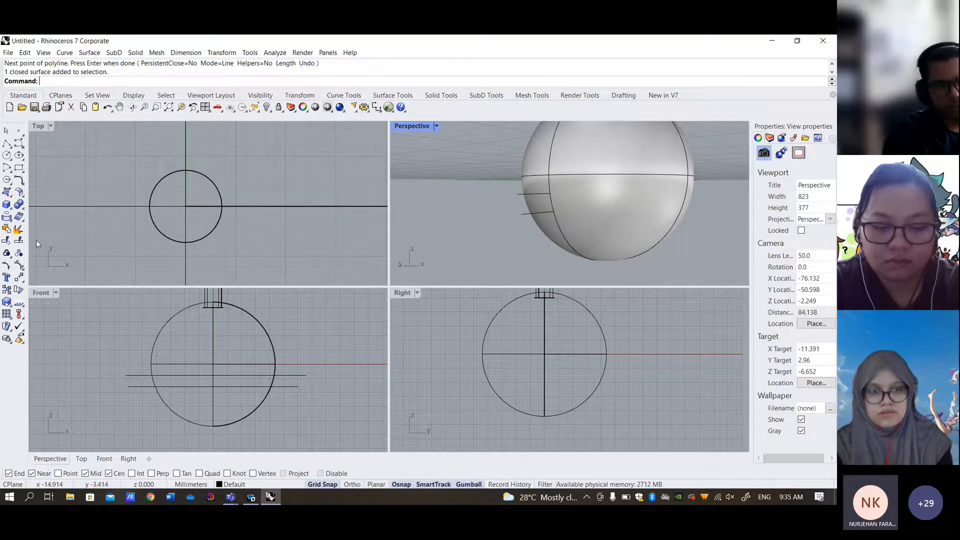
- Split the sphere surface using the two horizontal lines below its centre as cutting objects
{"action": "left_click", "coordinate": [19, 240]}
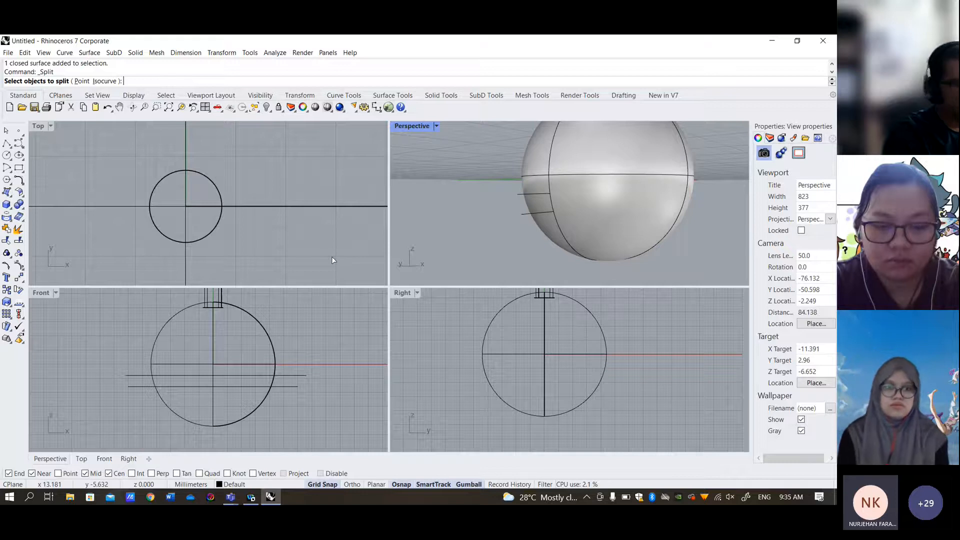
{"action": "right_click_drag", "start_coordinate": [475, 215], "coordinate": [475, 239]}
{"action": "left_click", "coordinate": [267, 334]}
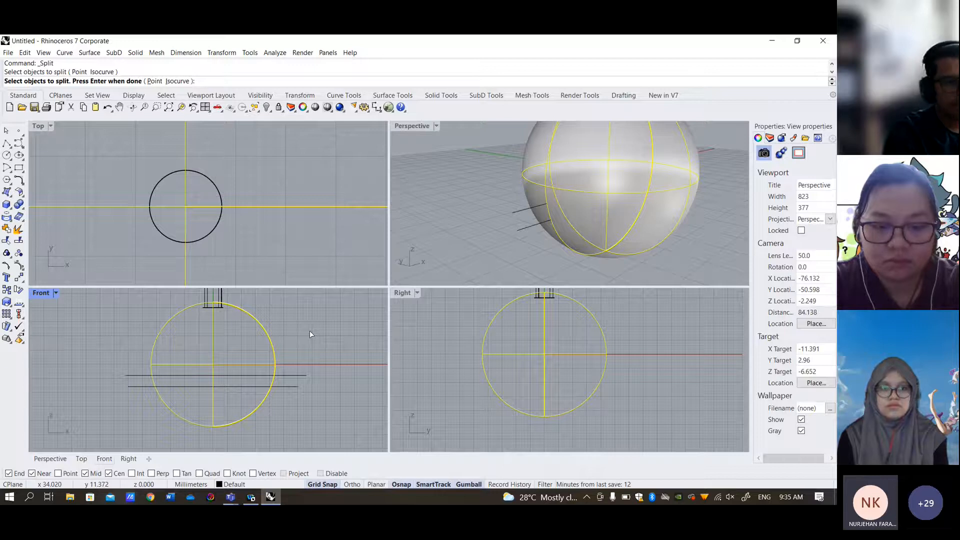
{"action": "key", "text": "Return"}
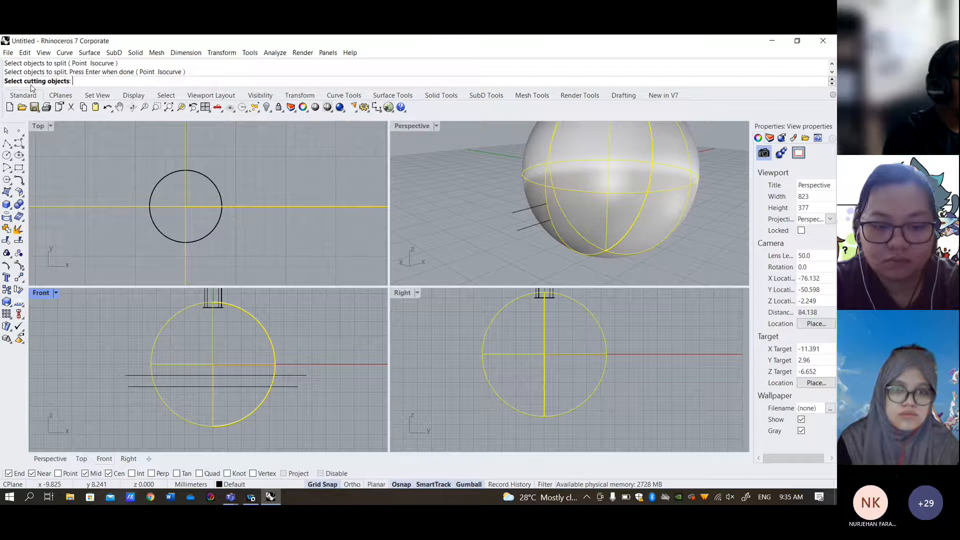
{"action": "left_click", "coordinate": [290, 375]}
{"action": "left_click", "coordinate": [287, 387]}
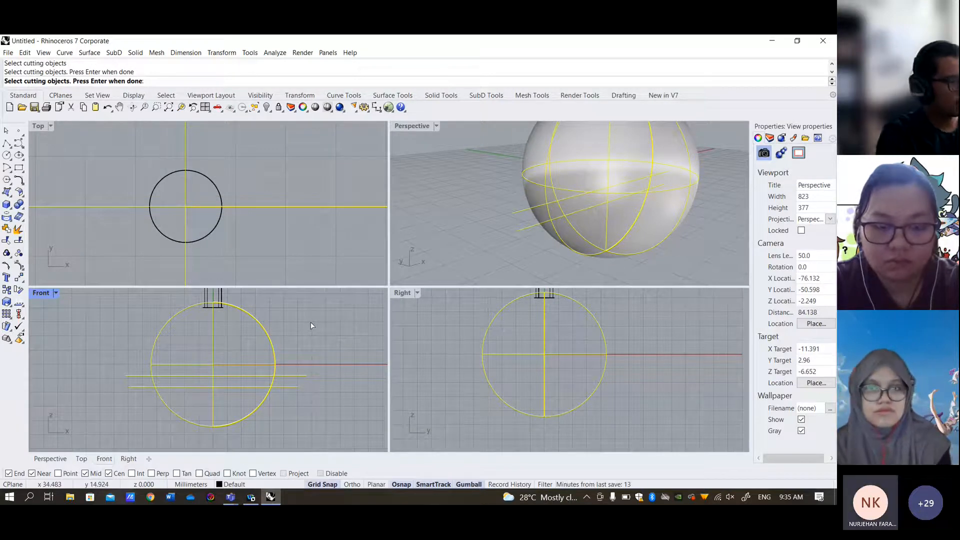
{"action": "key", "text": "Return"}
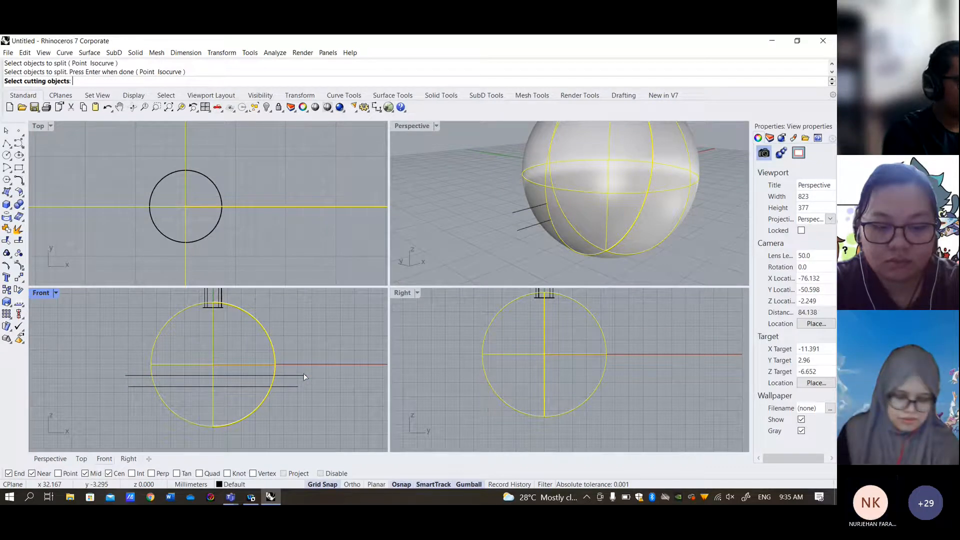
{"action": "left_click", "coordinate": [304, 375]}
{"action": "left_click", "coordinate": [296, 386]}
{"action": "key", "text": "Return"}
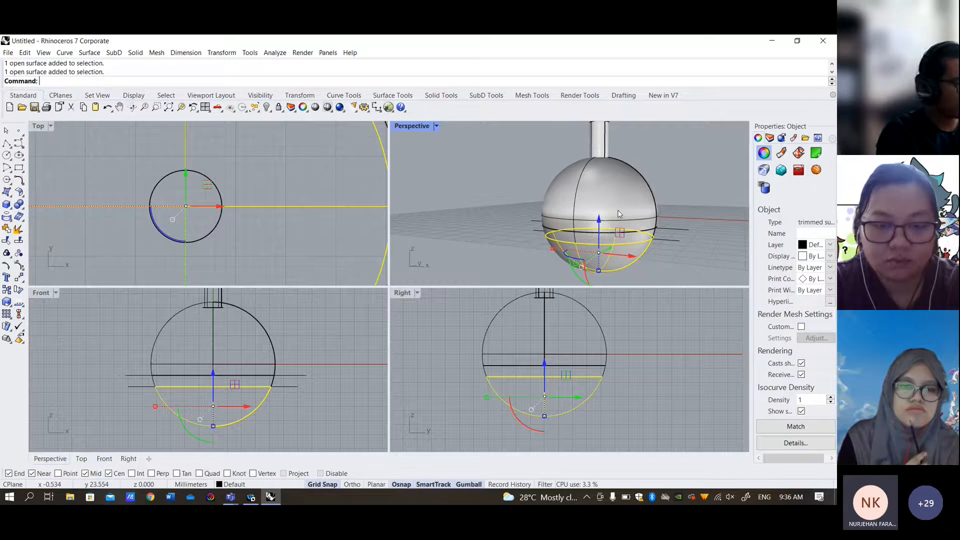
{"action": "key", "text": "Escape"}
{"action": "right_click_drag", "start_coordinate": [619, 214], "coordinate": [594, 237]}
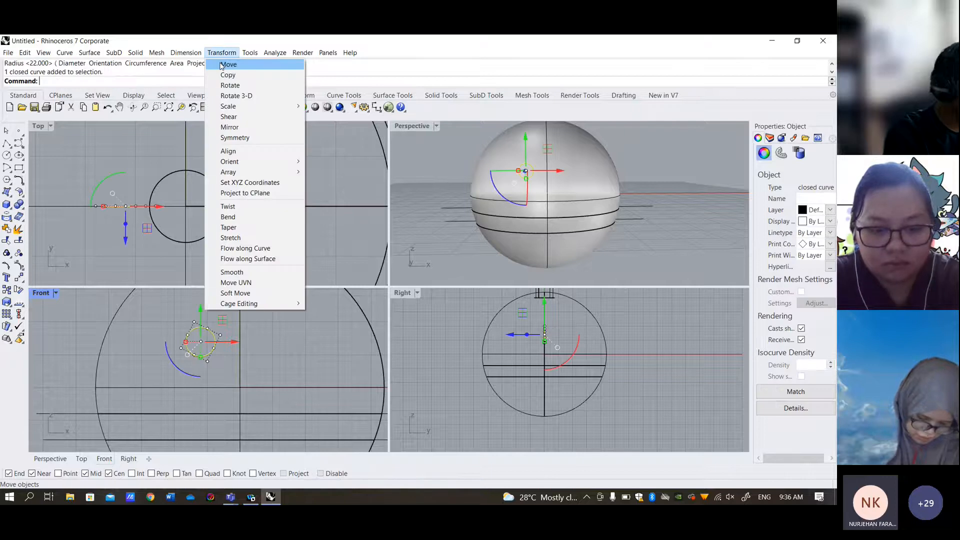
- Mirror the small circle across the sphere's vertical centre line in the Front view and move both circles out in front of the sphere
{"action": "left_click", "coordinate": [229, 127]}
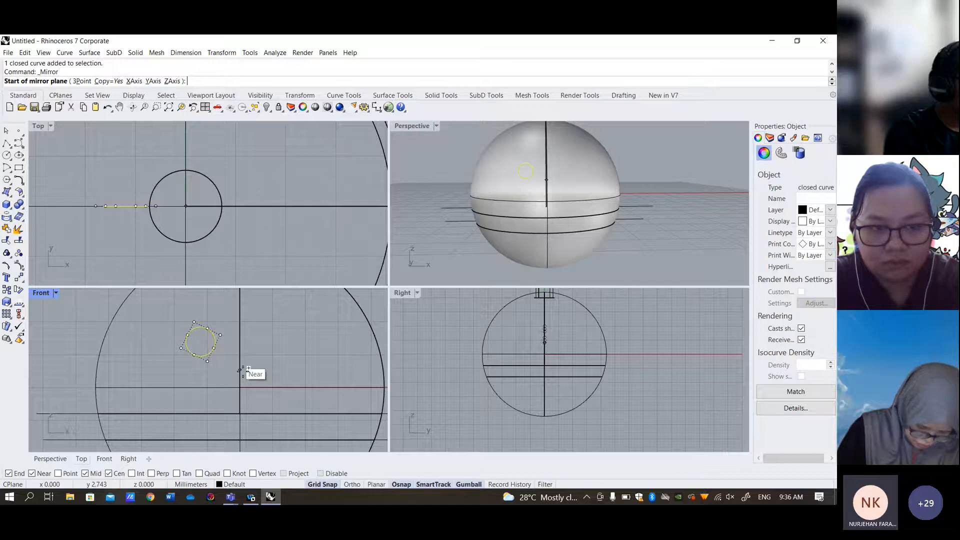
{"action": "right_click_drag", "start_coordinate": [238, 414], "coordinate": [231, 383]}
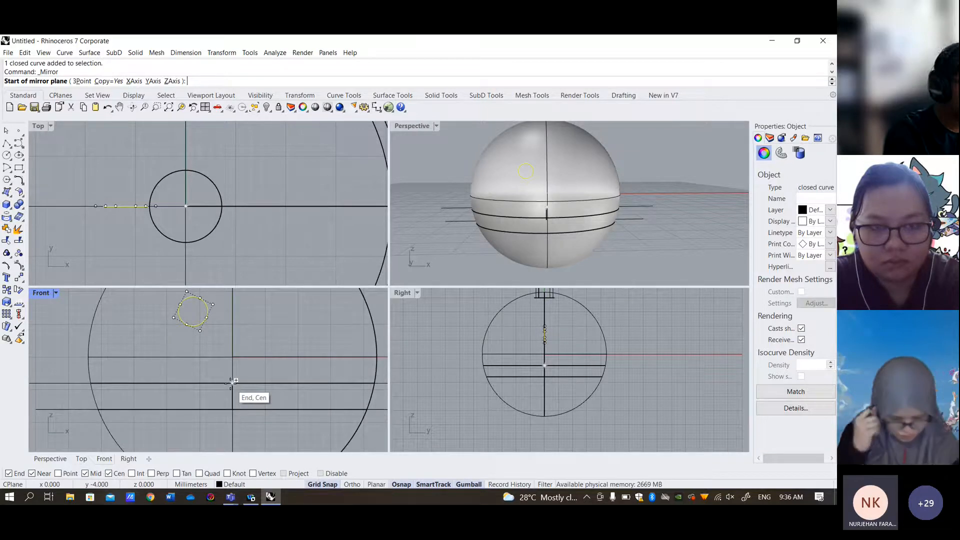
{"action": "left_click", "coordinate": [230, 384]}
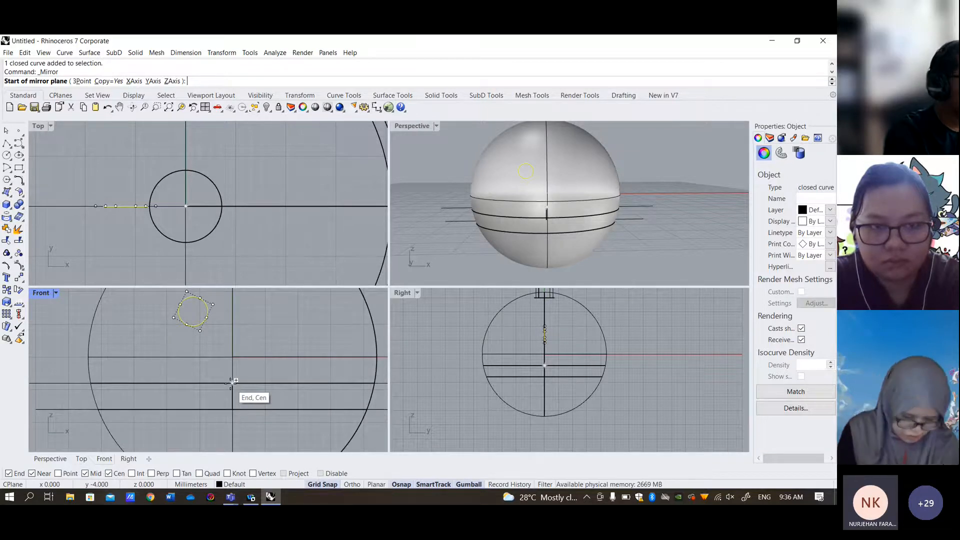
{"action": "scroll", "coordinate": [228, 399], "scroll_direction": "down", "scroll_amount": 3}
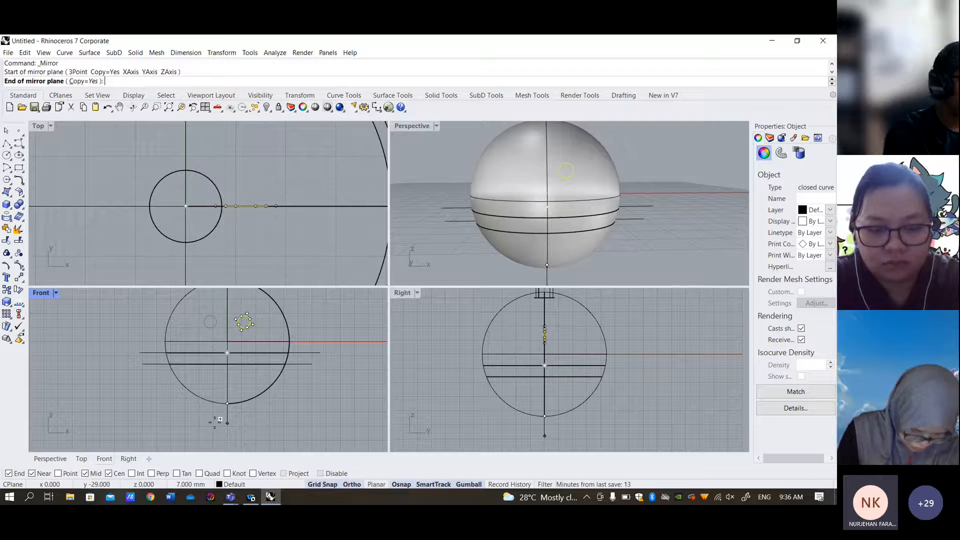
{"action": "left_click", "coordinate": [220, 420]}
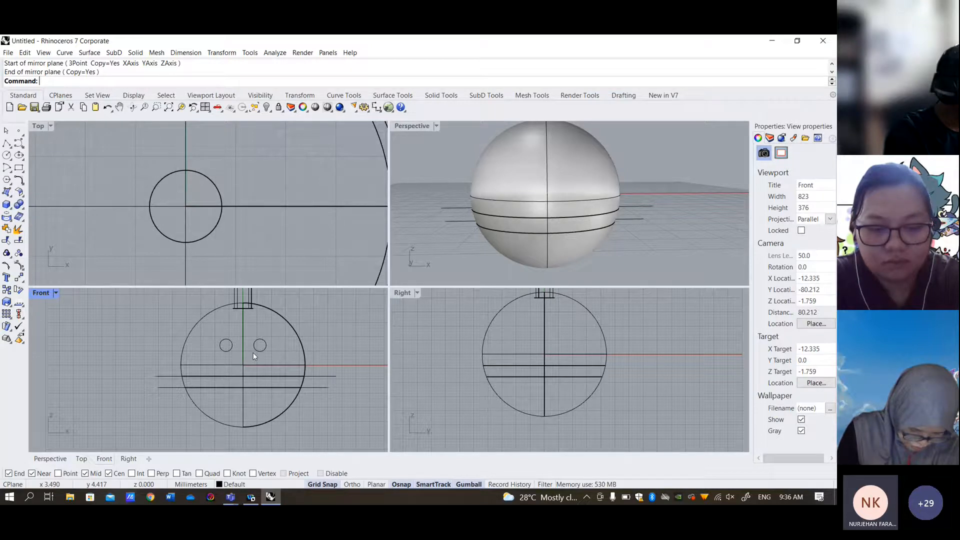
{"action": "scroll", "coordinate": [564, 201], "scroll_direction": "down", "scroll_amount": 8}
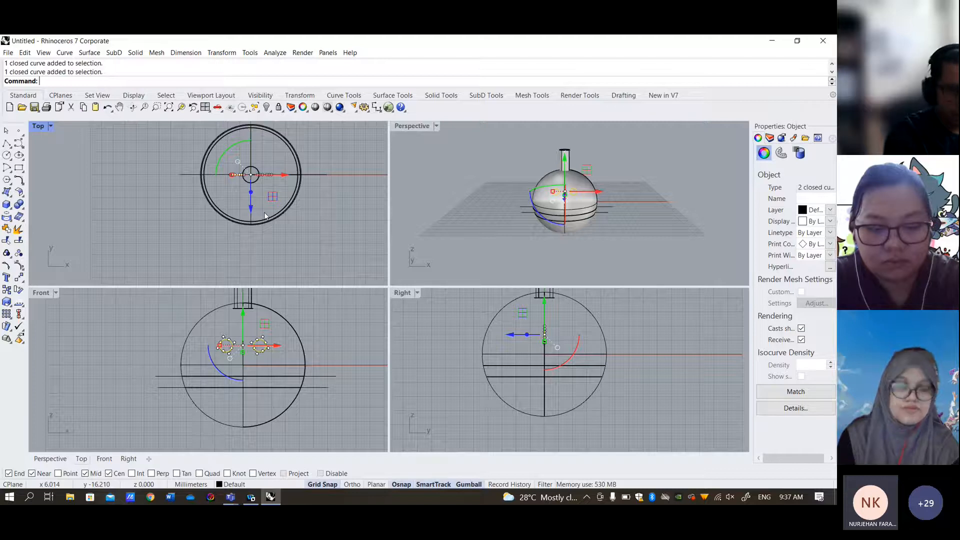
{"action": "left_click_drag", "start_coordinate": [251, 207], "coordinate": [251, 275]}
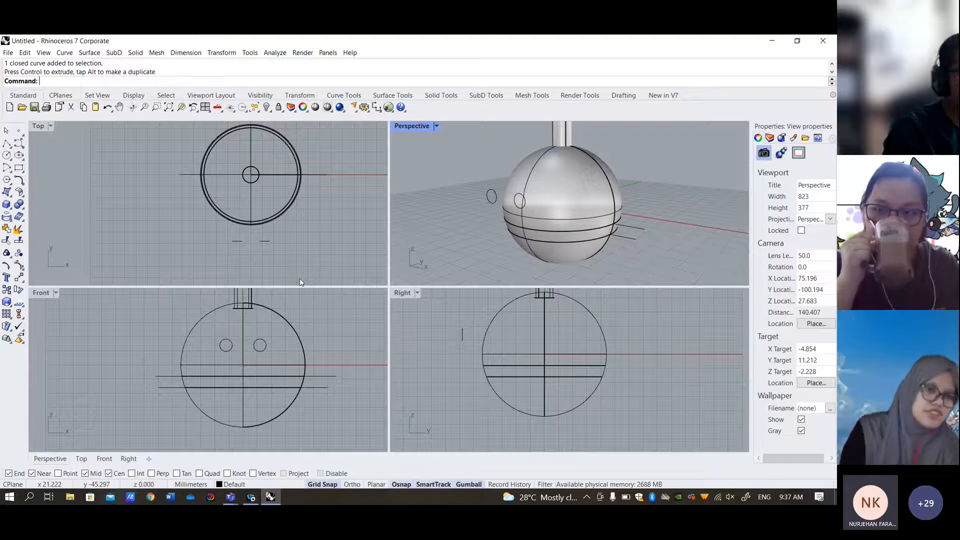
- Project the two small circles onto the upper part of the sphere from the Front view
{"action": "left_click", "coordinate": [6, 216]}
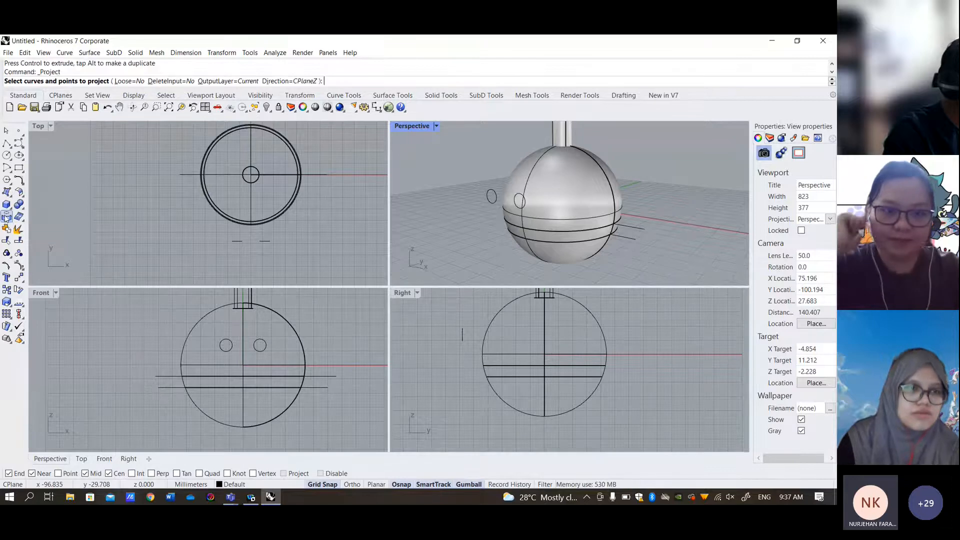
{"action": "key", "text": "Escape"}
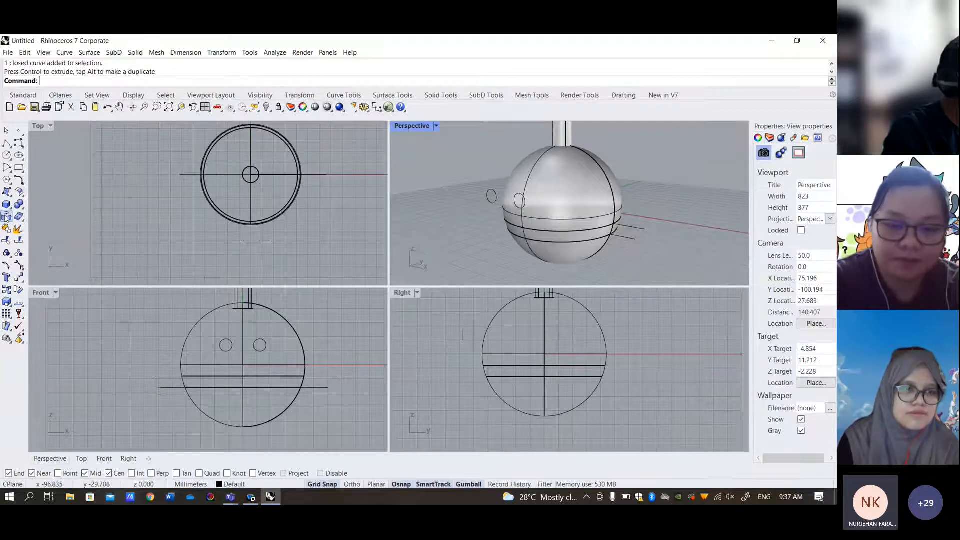
{"action": "left_click", "coordinate": [6, 217]}
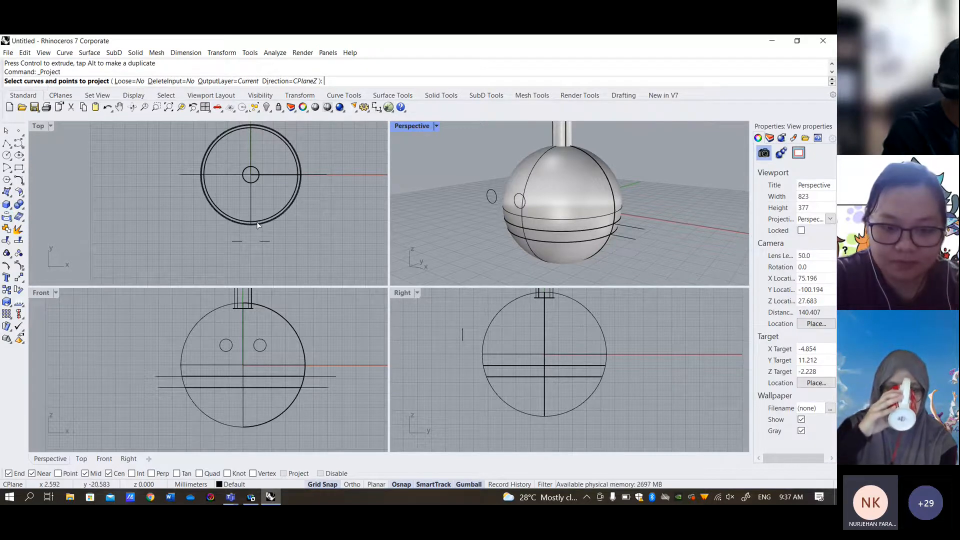
{"action": "scroll", "coordinate": [260, 345], "scroll_direction": "up", "scroll_amount": 5}
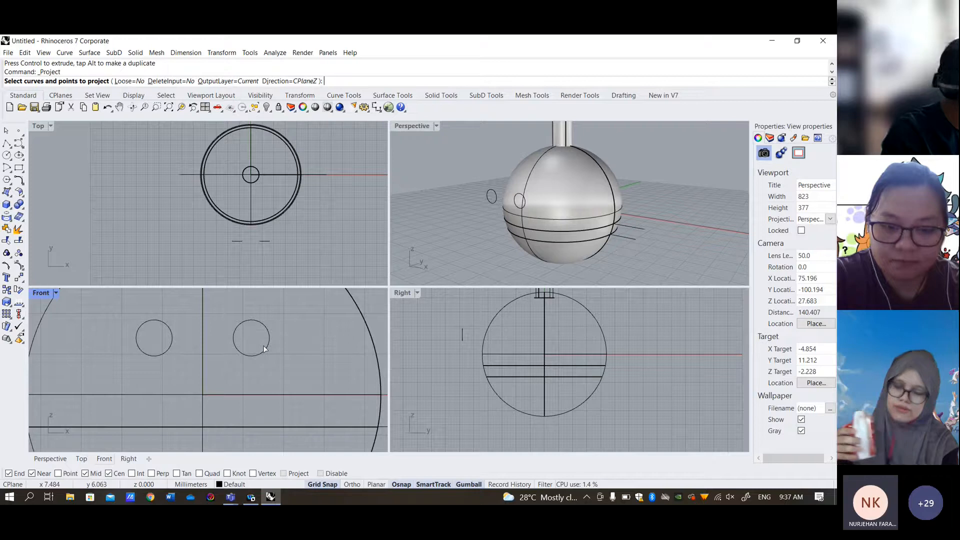
{"action": "left_click", "coordinate": [264, 349]}
{"action": "right_click_drag", "start_coordinate": [265, 349], "coordinate": [303, 362]}
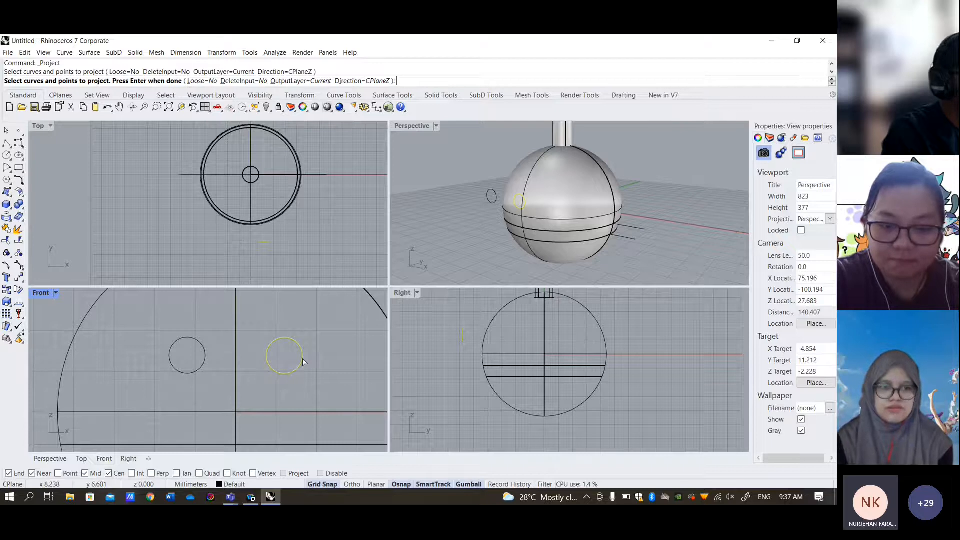
{"action": "left_click", "coordinate": [205, 356]}
{"action": "right_click", "coordinate": [155, 158]}
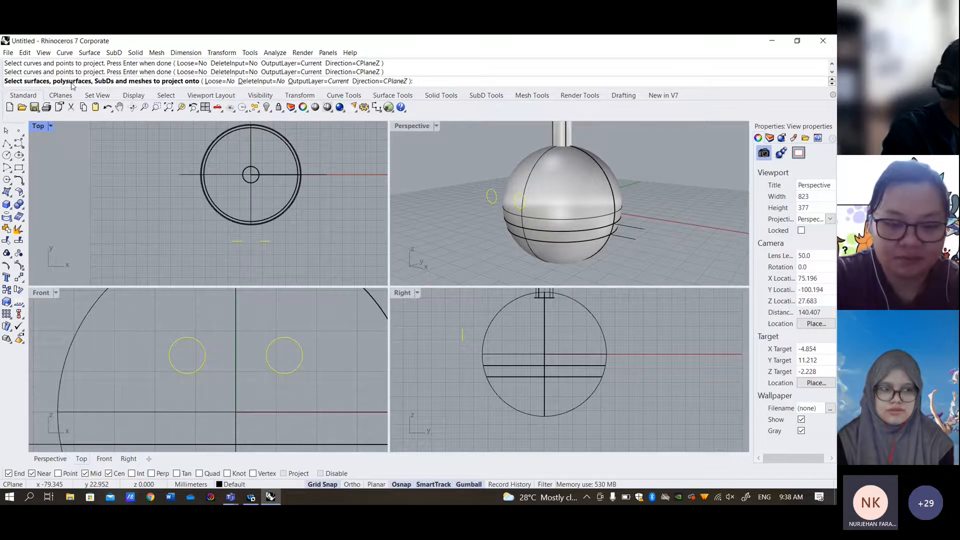
{"action": "scroll", "coordinate": [553, 205], "scroll_direction": "down", "scroll_amount": 7}
{"action": "scroll", "coordinate": [563, 198], "scroll_direction": "up", "scroll_amount": 7}
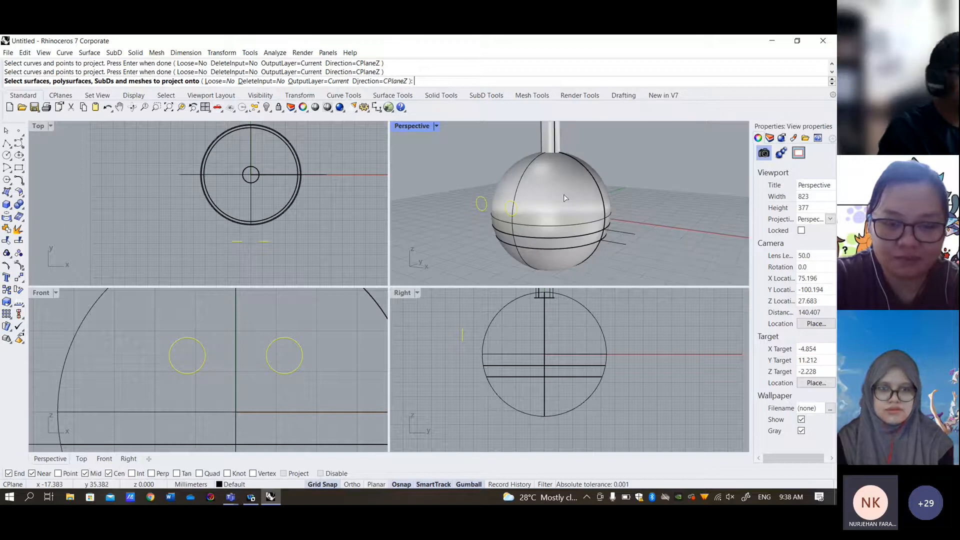
{"action": "right_click_drag", "start_coordinate": [564, 198], "coordinate": [586, 199]}
{"action": "scroll", "coordinate": [324, 360], "scroll_direction": "down", "scroll_amount": 6}
{"action": "right_click_drag", "start_coordinate": [324, 359], "coordinate": [310, 347]}
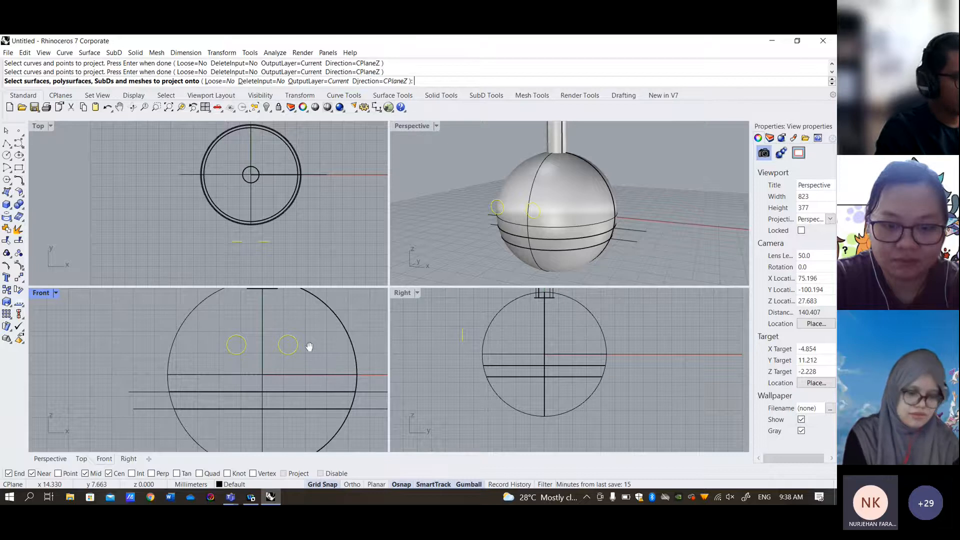
{"action": "right_click_drag", "start_coordinate": [310, 347], "coordinate": [277, 352]}
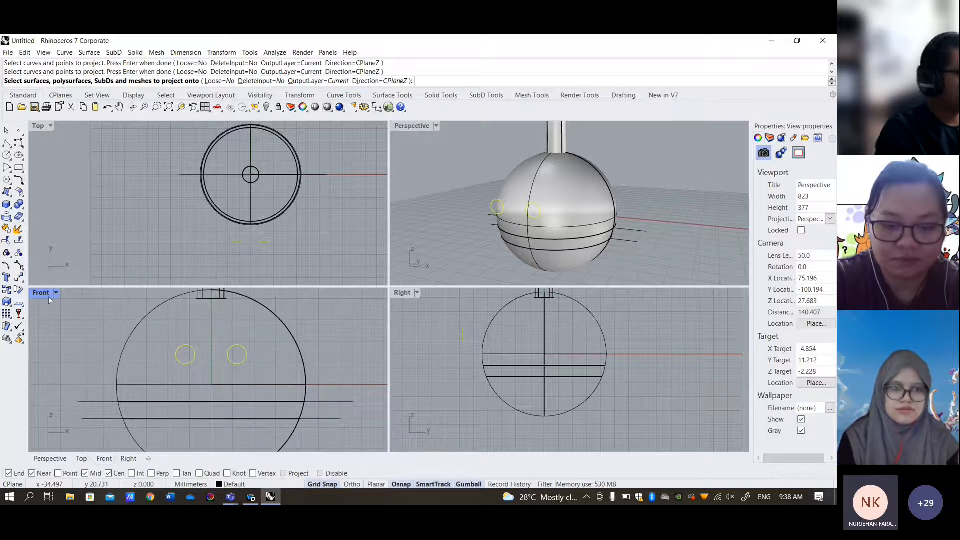
{"action": "right_click_drag", "start_coordinate": [489, 336], "coordinate": [487, 370]}
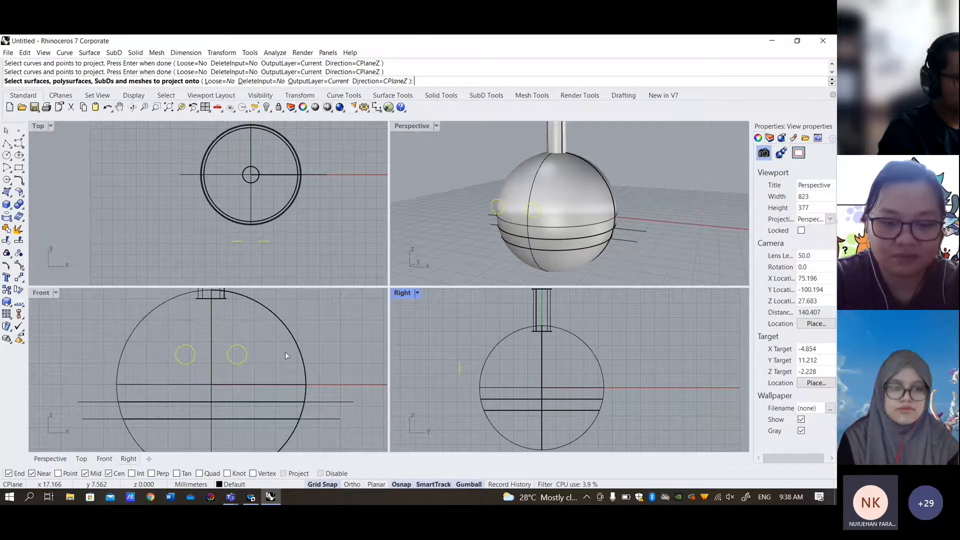
{"action": "right_click_drag", "start_coordinate": [285, 352], "coordinate": [298, 348]}
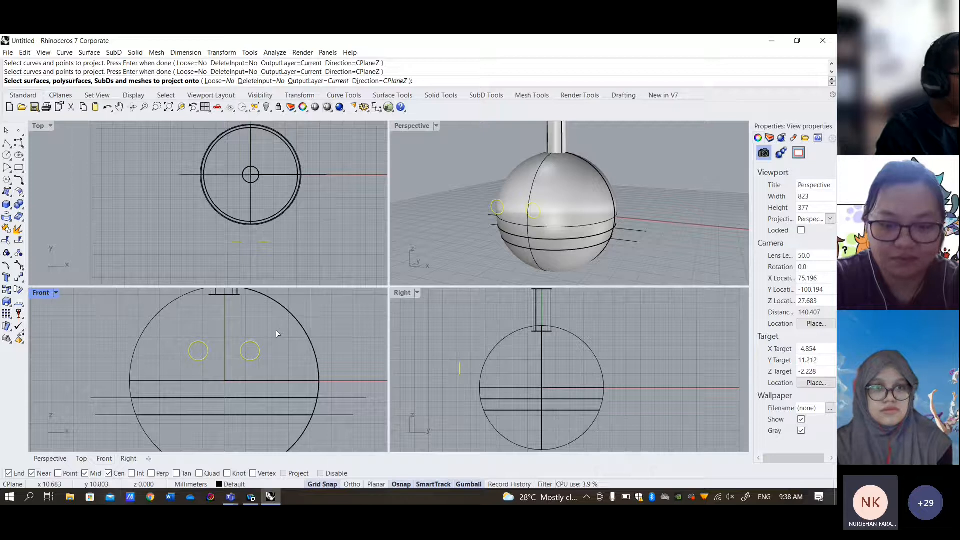
{"action": "left_click", "coordinate": [280, 381]}
{"action": "scroll", "coordinate": [193, 359], "scroll_direction": "down", "scroll_amount": 4}
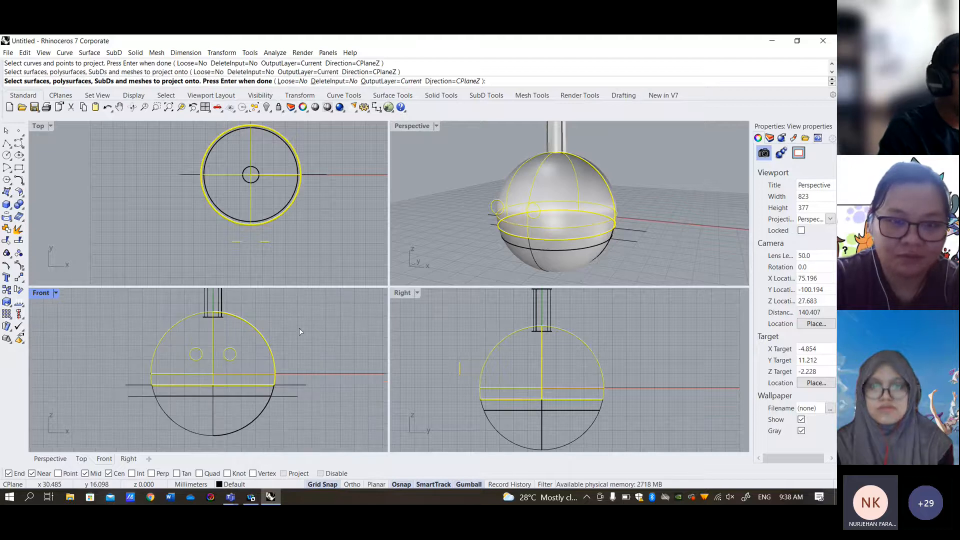
{"action": "key", "text": "Return"}
- Delete the two original circles floating in front of the sphere, keeping the curves projected on its surface
{"action": "scroll", "coordinate": [534, 208], "scroll_direction": "up", "scroll_amount": 6}
{"action": "right_click_drag", "start_coordinate": [533, 207], "coordinate": [595, 204], "text": "shift"}
{"action": "key", "text": "Home"}
{"action": "key", "text": "End"}
{"action": "key", "text": "Home"}
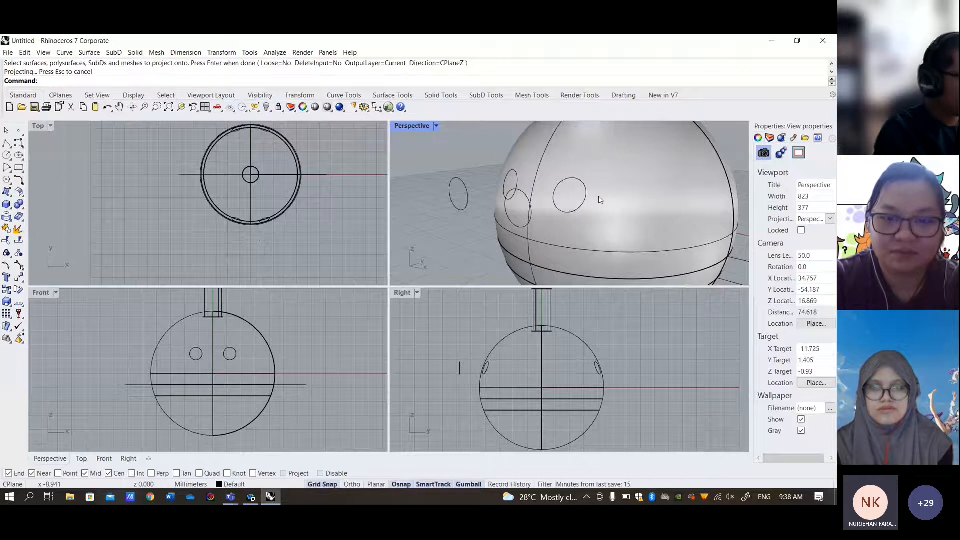
{"action": "left_click", "coordinate": [431, 192]}
{"action": "key", "text": "Delete"}
{"action": "left_click", "coordinate": [449, 192]}
{"action": "right_click_drag", "start_coordinate": [601, 200], "coordinate": [609, 221]}
{"action": "key", "text": "Delete"}
{"action": "scroll", "coordinate": [559, 195], "scroll_direction": "down", "scroll_amount": 1}
{"action": "scroll", "coordinate": [560, 195], "scroll_direction": "down", "scroll_amount": 1}
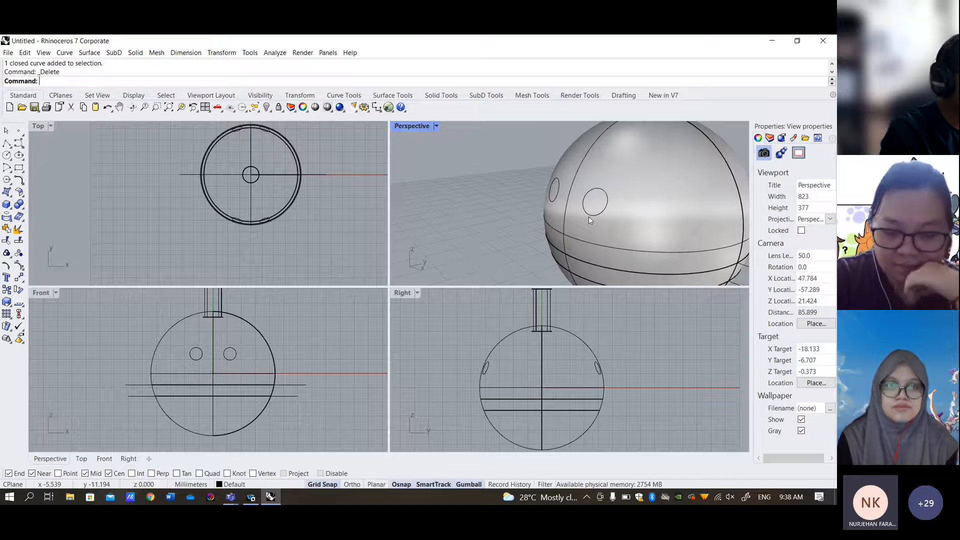
- Split the sphere's upper surface using the two projected circles as cutting objects
{"action": "right_click_drag", "start_coordinate": [589, 217], "coordinate": [594, 223]}
{"action": "scroll", "coordinate": [595, 224], "scroll_direction": "up", "scroll_amount": 3}
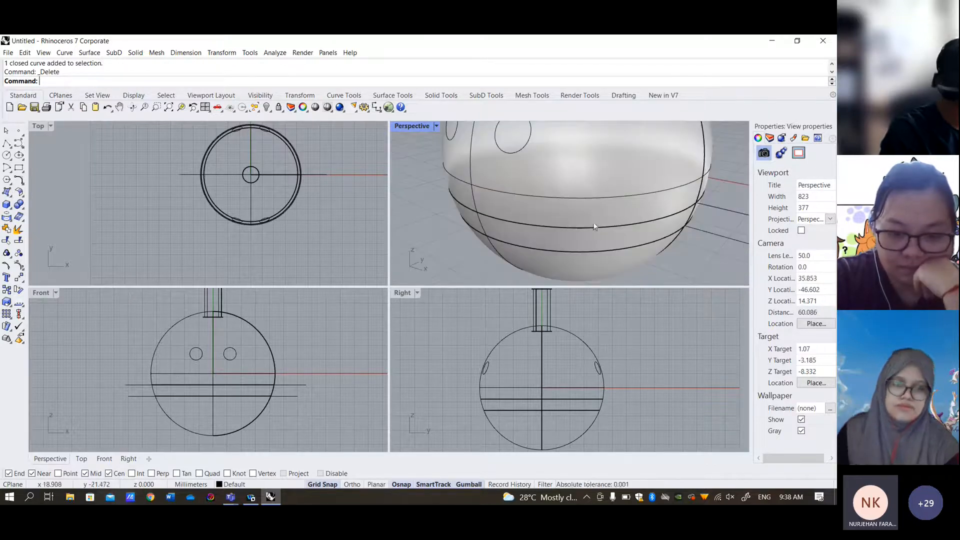
{"action": "left_click", "coordinate": [19, 242]}
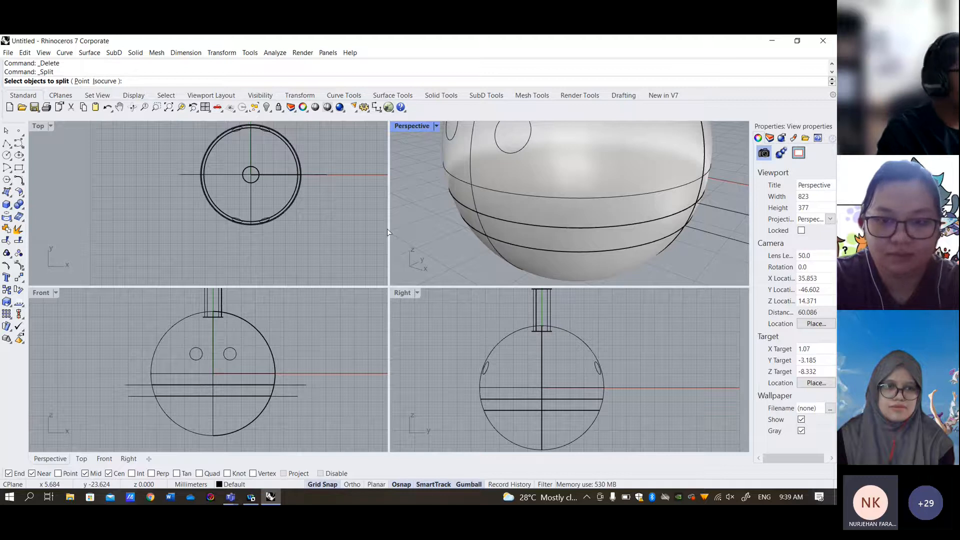
{"action": "scroll", "coordinate": [580, 134], "scroll_direction": "down", "scroll_amount": 2}
{"action": "right_click_drag", "start_coordinate": [581, 134], "coordinate": [573, 173], "text": "shift"}
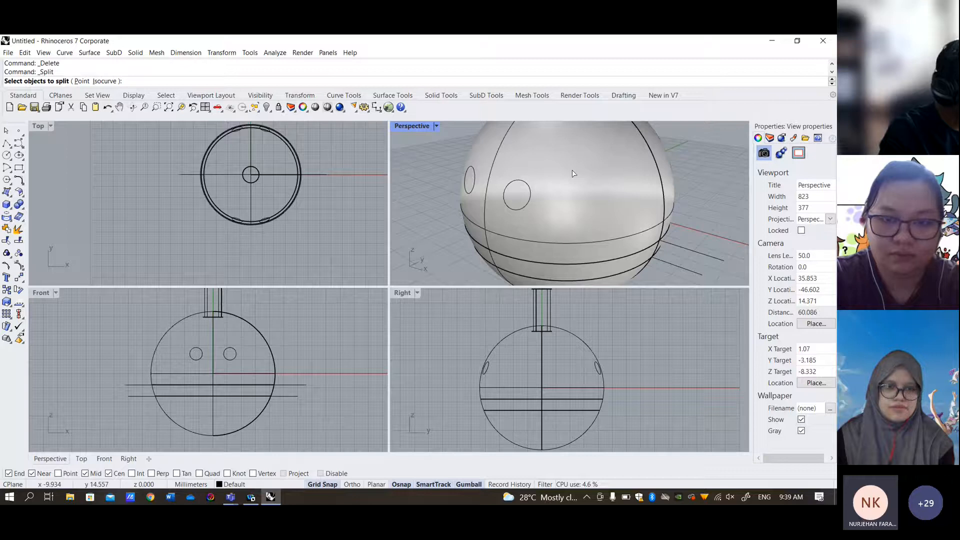
{"action": "left_click", "coordinate": [573, 173]}
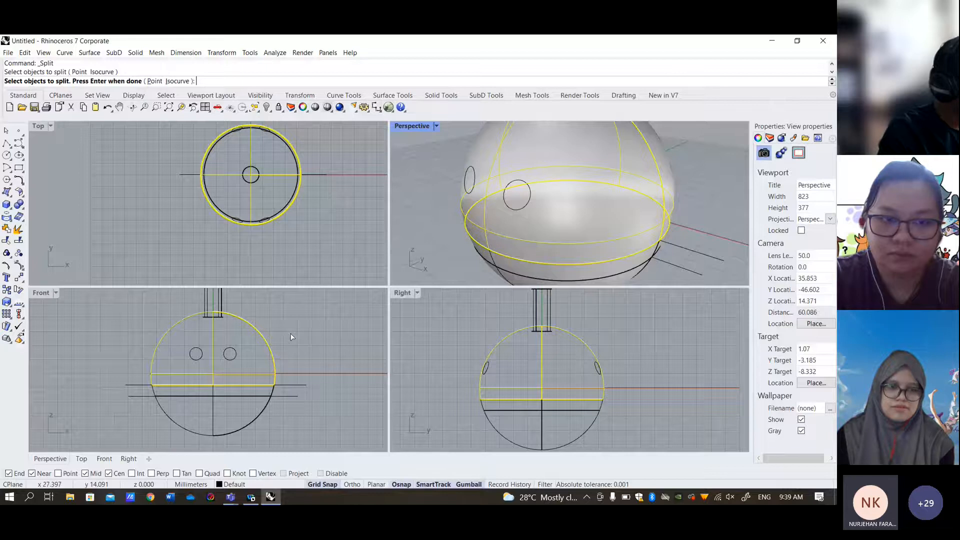
{"action": "right_click", "coordinate": [292, 336]}
{"action": "scroll", "coordinate": [225, 357], "scroll_direction": "up", "scroll_amount": 4}
{"action": "left_click", "coordinate": [224, 358]}
{"action": "left_click", "coordinate": [189, 356]}
{"action": "right_click_drag", "start_coordinate": [615, 200], "coordinate": [572, 234]}
{"action": "right_click", "coordinate": [676, 215]}
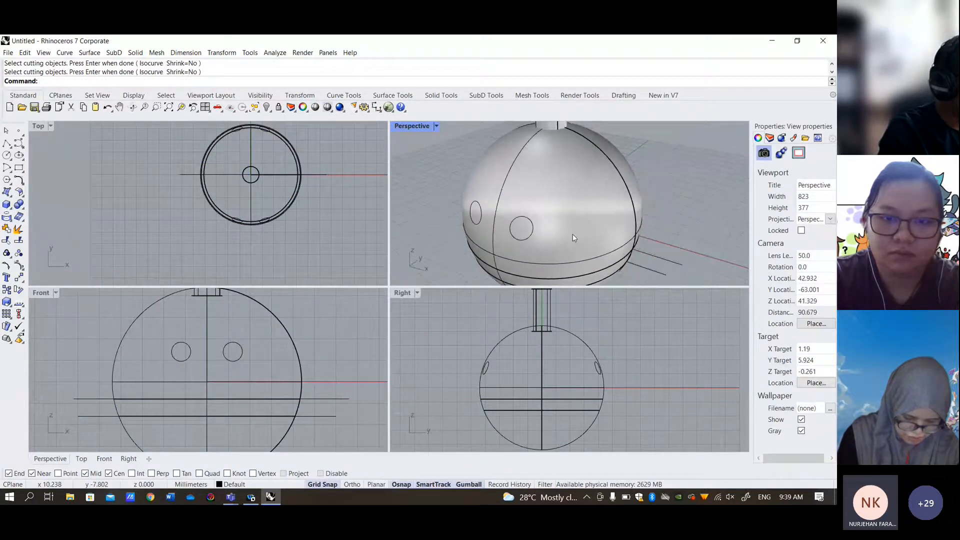
- Check the split by selecting a projected circle's curve, clear the selection and view the sphere from its other side
{"action": "left_click", "coordinate": [542, 232]}
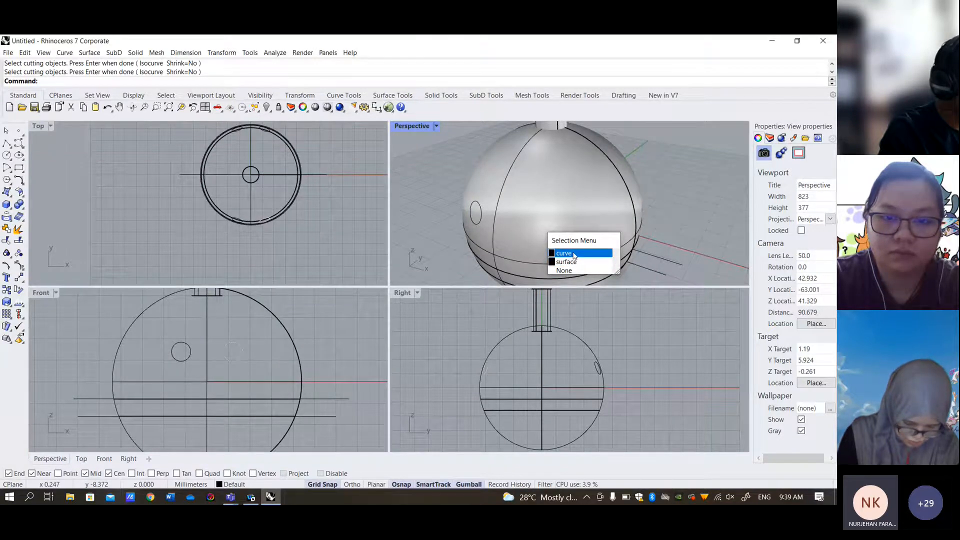
{"action": "left_click", "coordinate": [573, 254]}
{"action": "key", "text": "Escape"}
{"action": "right_click_drag", "start_coordinate": [617, 229], "coordinate": [488, 236]}
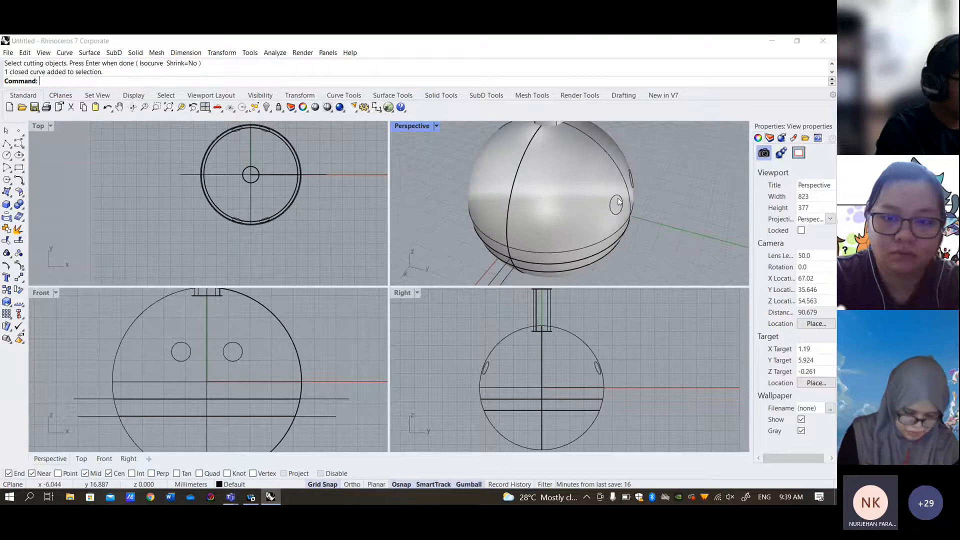
- Delete one of the two projected circle curves on the back of the sphere
{"action": "left_click", "coordinate": [620, 201]}
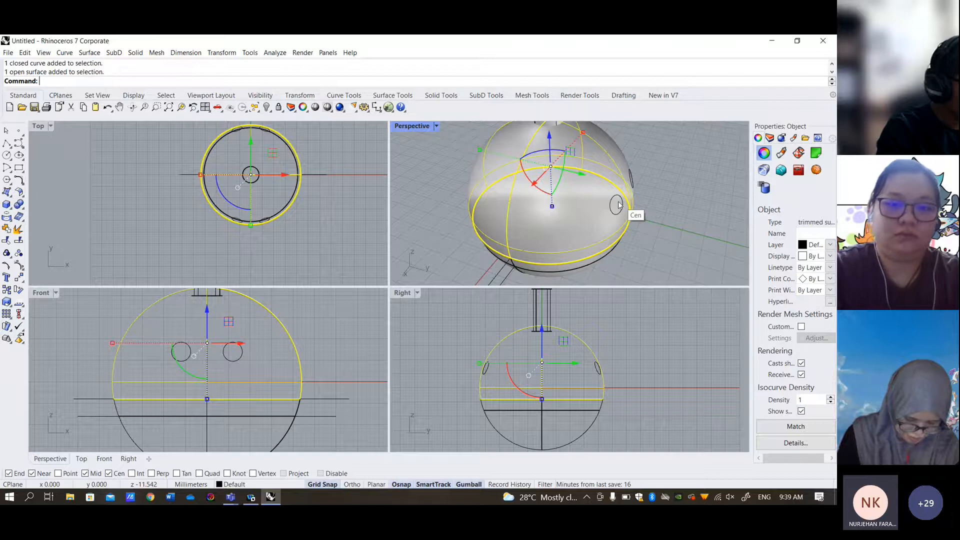
{"action": "key", "text": "Escape"}
{"action": "scroll", "coordinate": [618, 205], "scroll_direction": "up", "scroll_amount": 3}
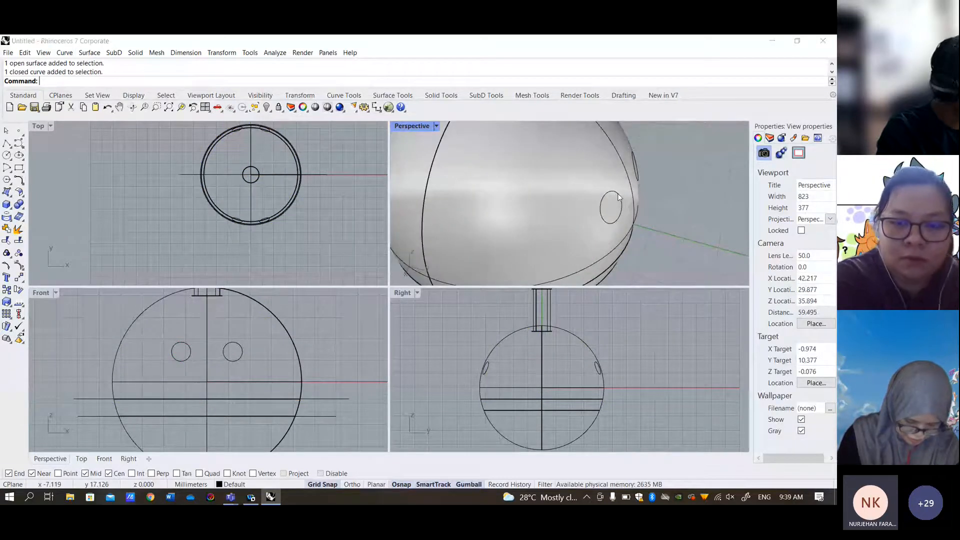
{"action": "left_click", "coordinate": [618, 195]}
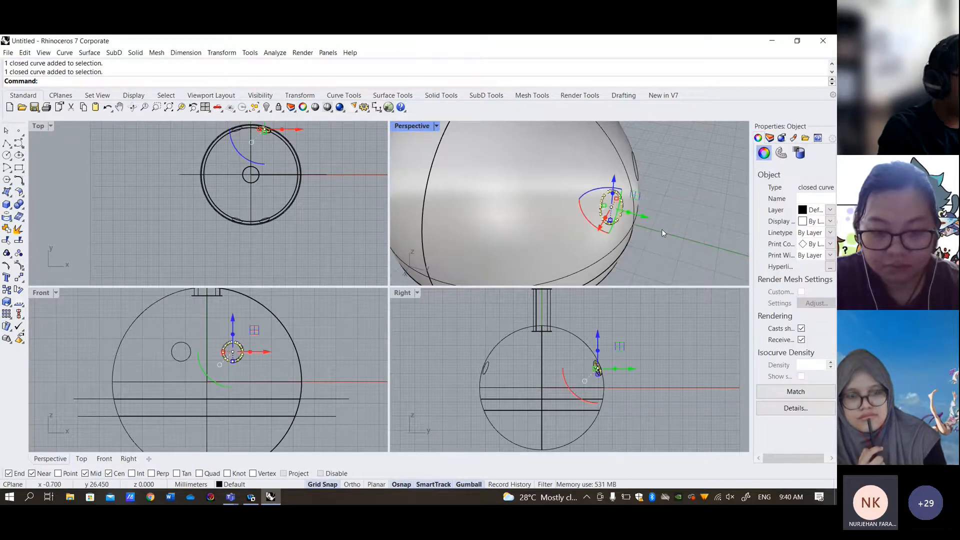
{"action": "left_click", "coordinate": [618, 193]}
{"action": "key", "text": "Delete"}
{"action": "right_click_drag", "start_coordinate": [617, 194], "coordinate": [579, 191]}
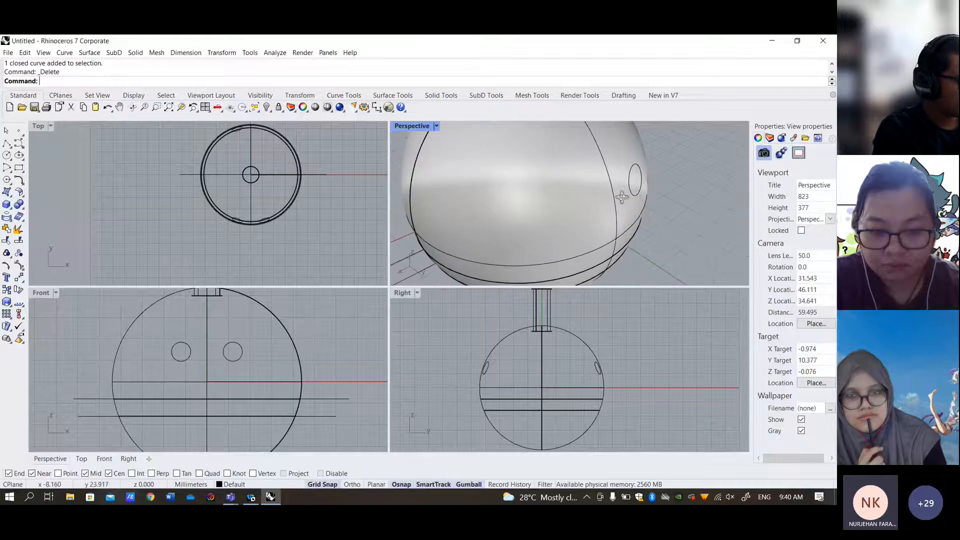
- Delete the remaining projected circle curve from the sphere's back, leaving only the two front curves
{"action": "left_click", "coordinate": [640, 183]}
{"action": "left_click", "coordinate": [663, 175]}
{"action": "scroll", "coordinate": [644, 163], "scroll_direction": "up", "scroll_amount": 2}
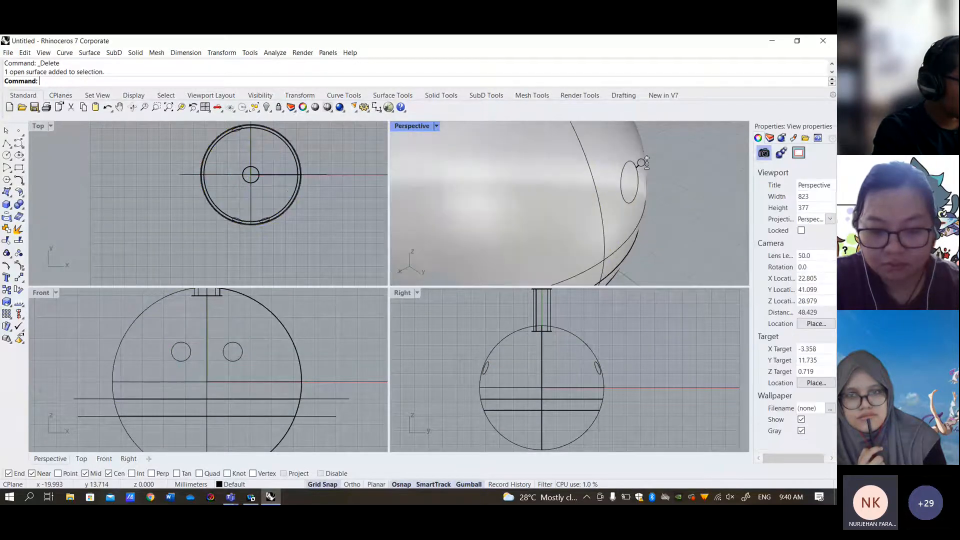
{"action": "scroll", "coordinate": [643, 163], "scroll_direction": "up", "scroll_amount": 3}
{"action": "left_click", "coordinate": [633, 201]}
{"action": "key", "text": "Delete"}
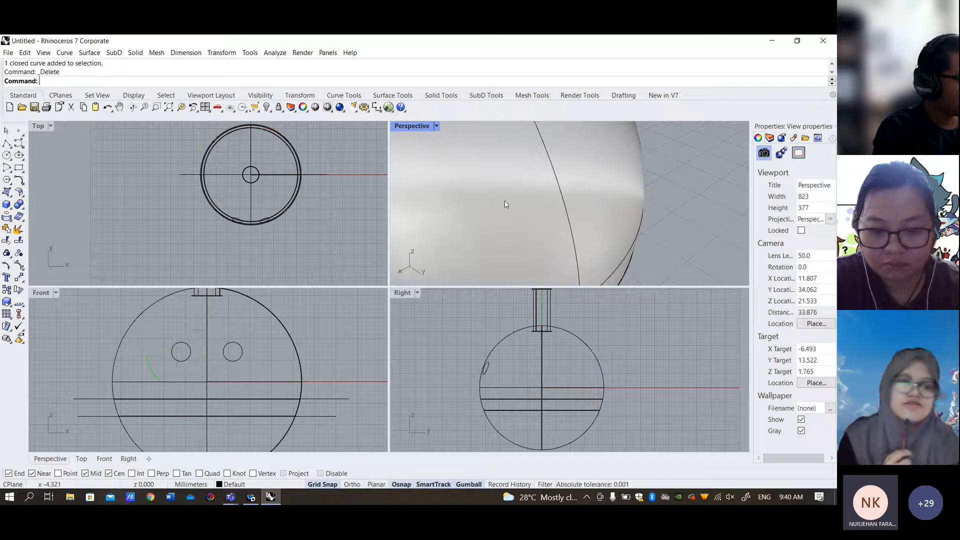
- Split the sphere's upper surface with the two circles on its front as cutting objects, working in the Front view
{"action": "scroll", "coordinate": [514, 214], "scroll_direction": "down", "scroll_amount": 8}
{"action": "right_click_drag", "start_coordinate": [513, 214], "coordinate": [476, 210]}
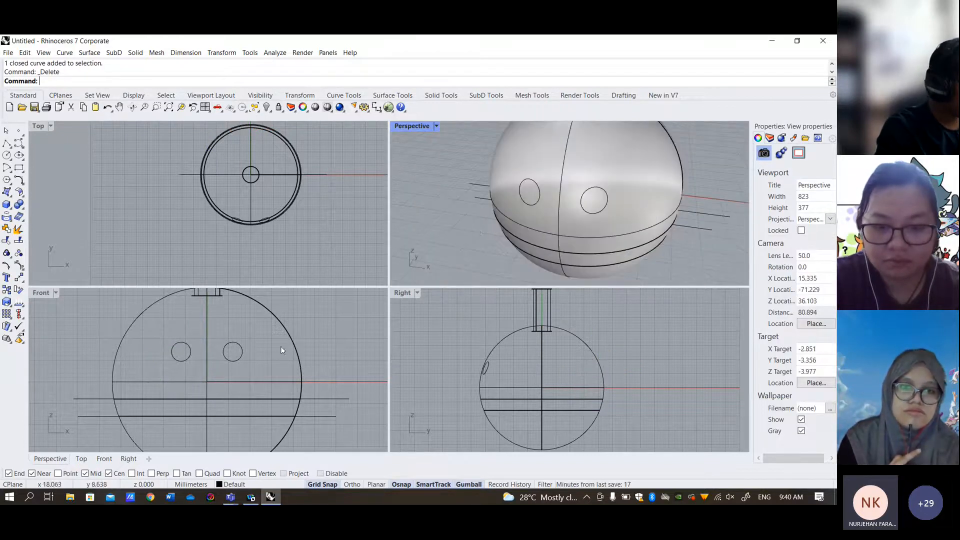
{"action": "left_click", "coordinate": [18, 242]}
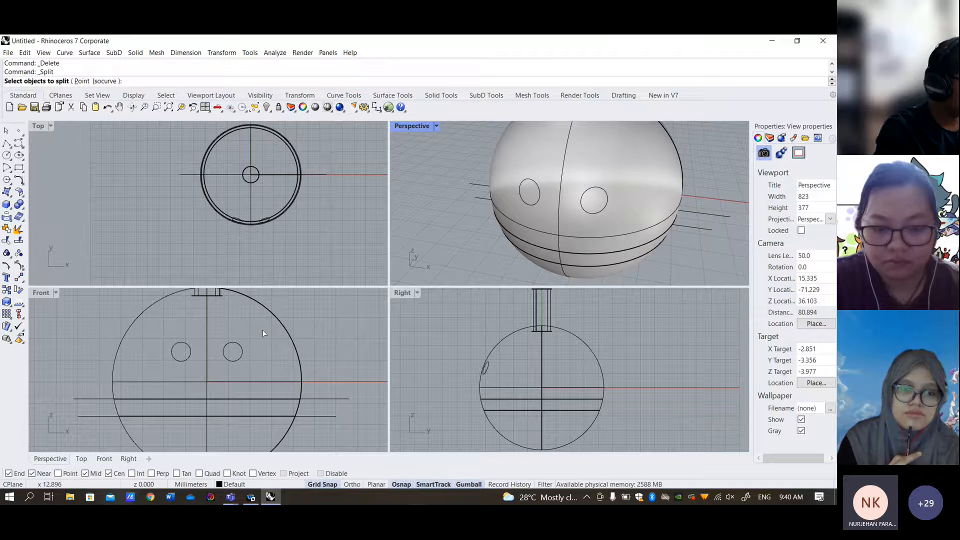
{"action": "left_click", "coordinate": [284, 326]}
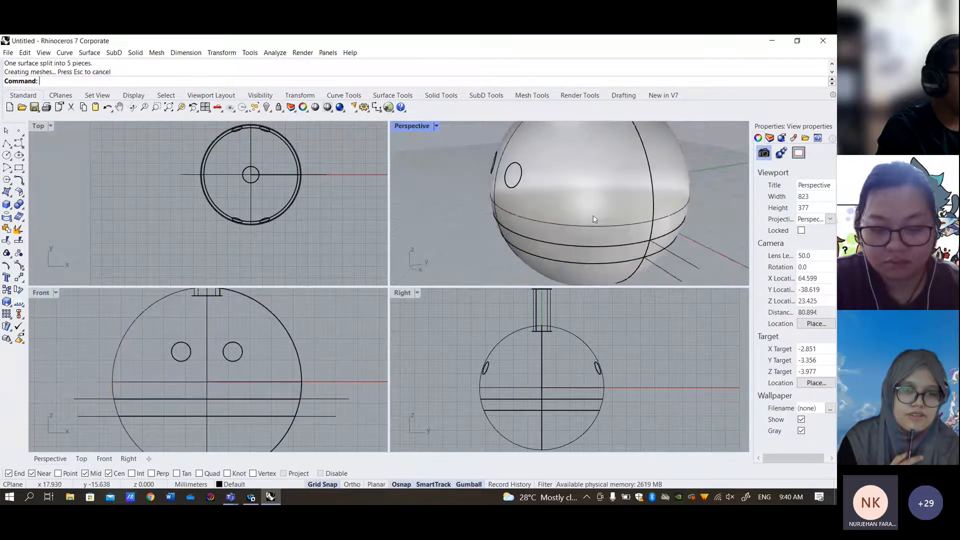
- Check that both front eyes are separate surfaces by selecting them, and view the sphere from several sides
{"action": "scroll", "coordinate": [592, 215], "scroll_direction": "down", "scroll_amount": 4}
{"action": "right_click_drag", "start_coordinate": [550, 220], "coordinate": [579, 234]}
{"action": "scroll", "coordinate": [600, 220], "scroll_direction": "up", "scroll_amount": 5}
{"action": "left_click", "coordinate": [593, 213]}
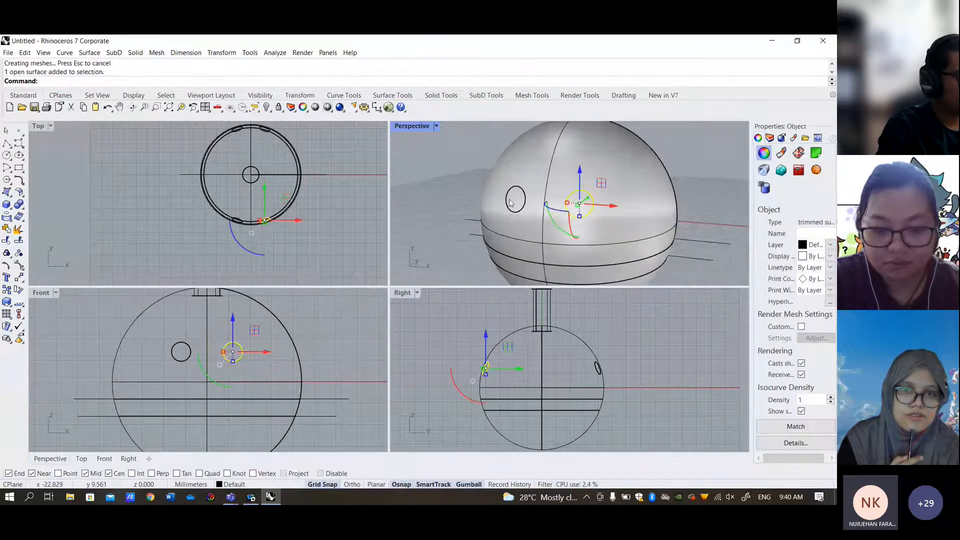
{"action": "key", "text": "Escape"}
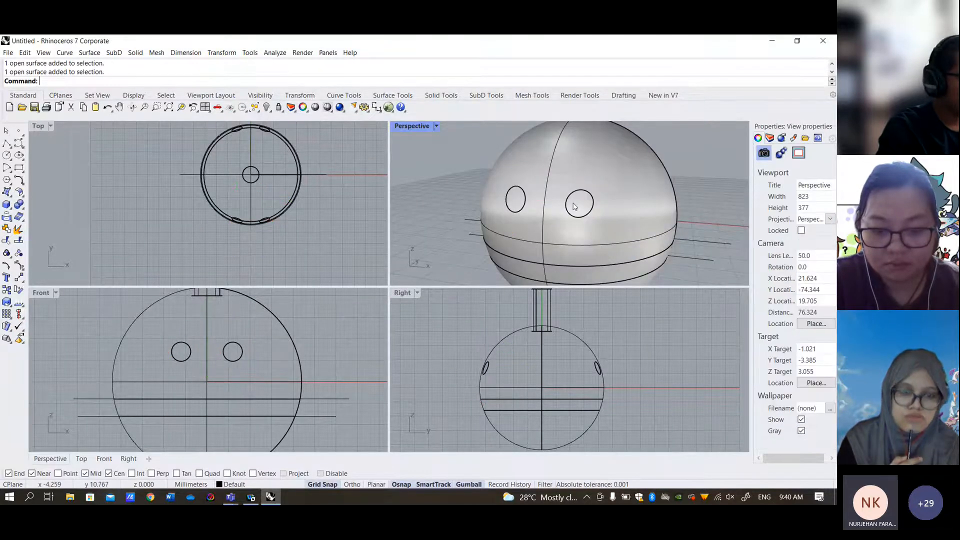
{"action": "scroll", "coordinate": [607, 229], "scroll_direction": "down", "scroll_amount": 3}
{"action": "right_click_drag", "start_coordinate": [607, 229], "coordinate": [625, 217]}
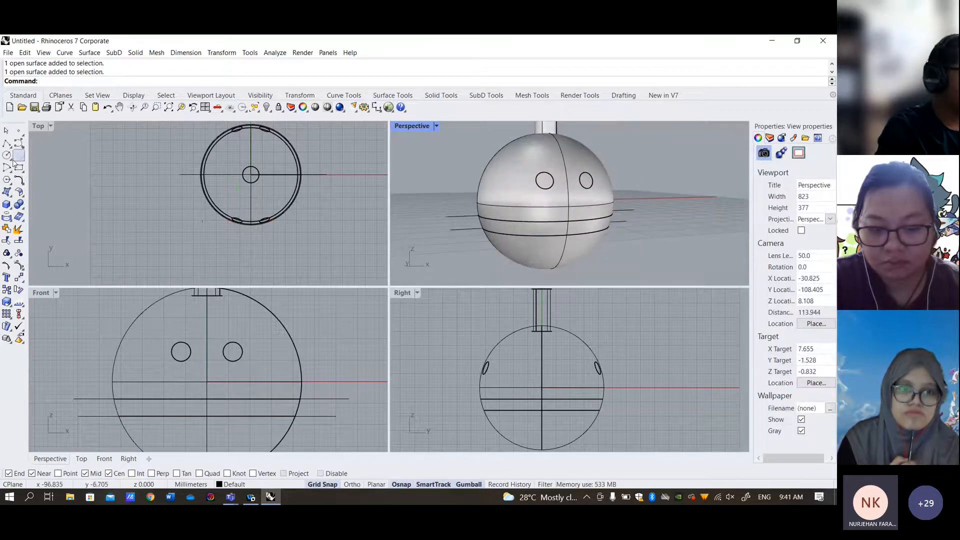
- Draw a square about 2 mm wide in the Front view, centred between the two eyes and slightly below them
{"action": "left_click", "coordinate": [20, 145]}
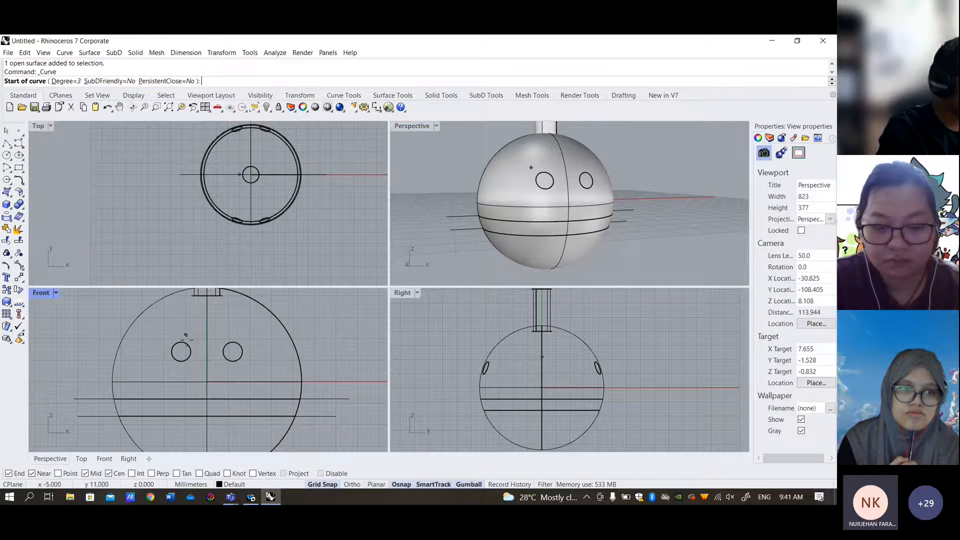
{"action": "scroll", "coordinate": [240, 360], "scroll_direction": "up", "scroll_amount": 5}
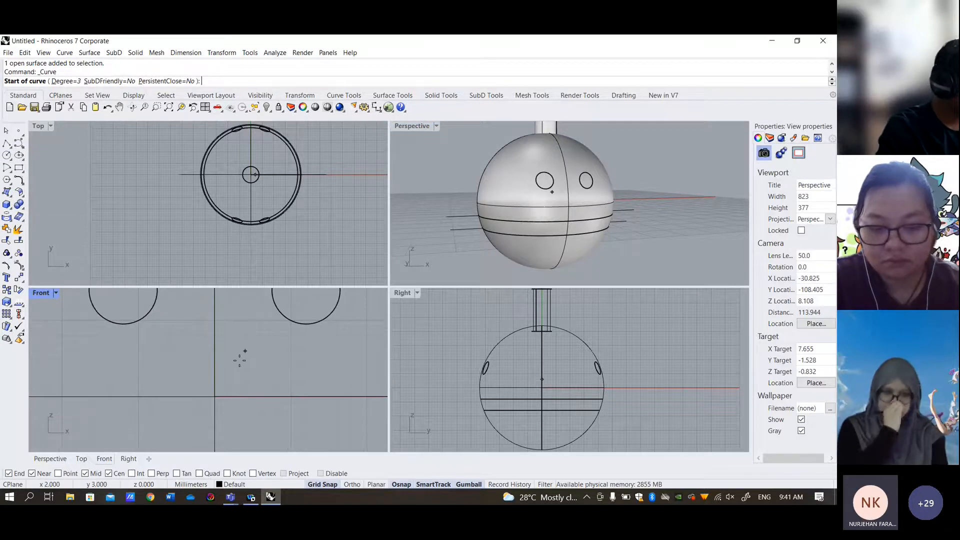
{"action": "right_click_drag", "start_coordinate": [239, 360], "coordinate": [226, 384]}
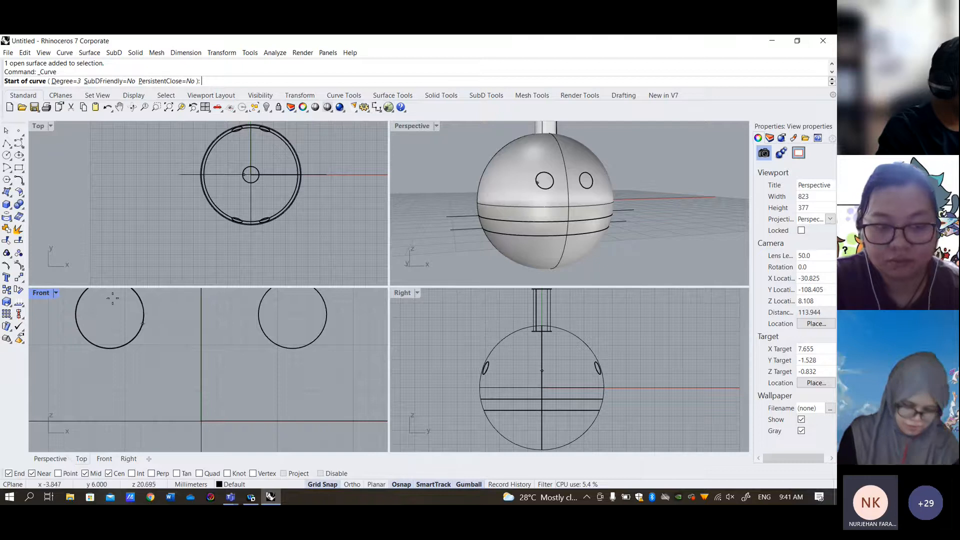
{"action": "left_click", "coordinate": [20, 169]}
{"action": "left_click", "coordinate": [186, 359]}
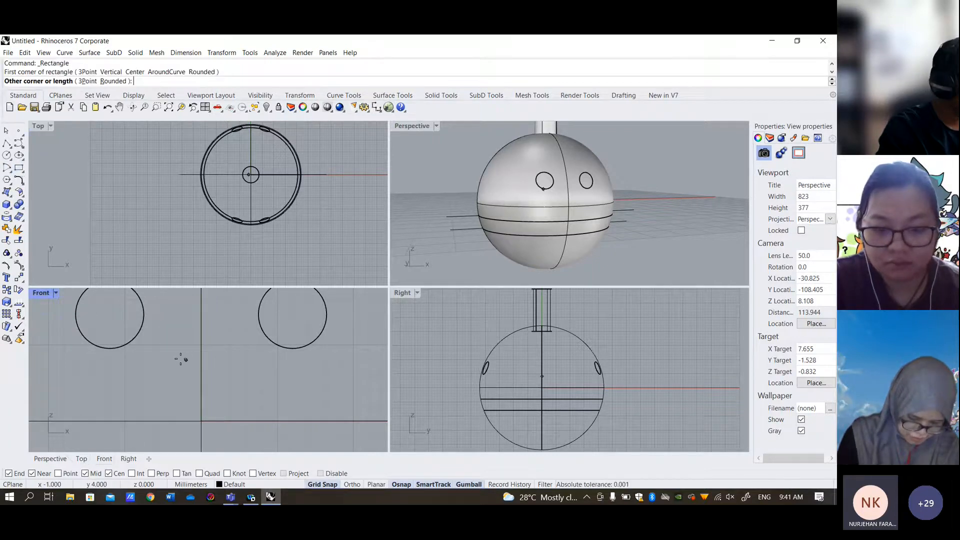
{"action": "left_click", "coordinate": [217, 390]}
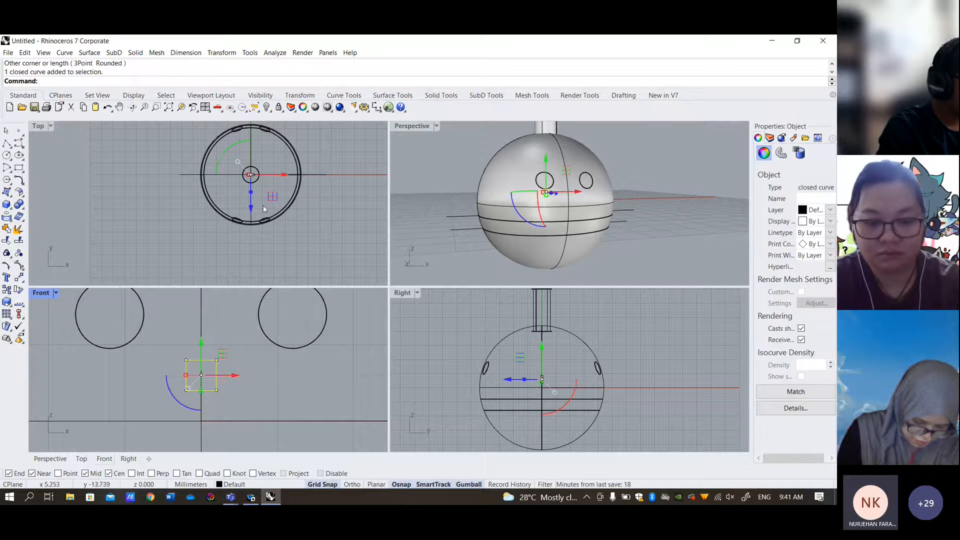
{"action": "left_click", "coordinate": [308, 254]}
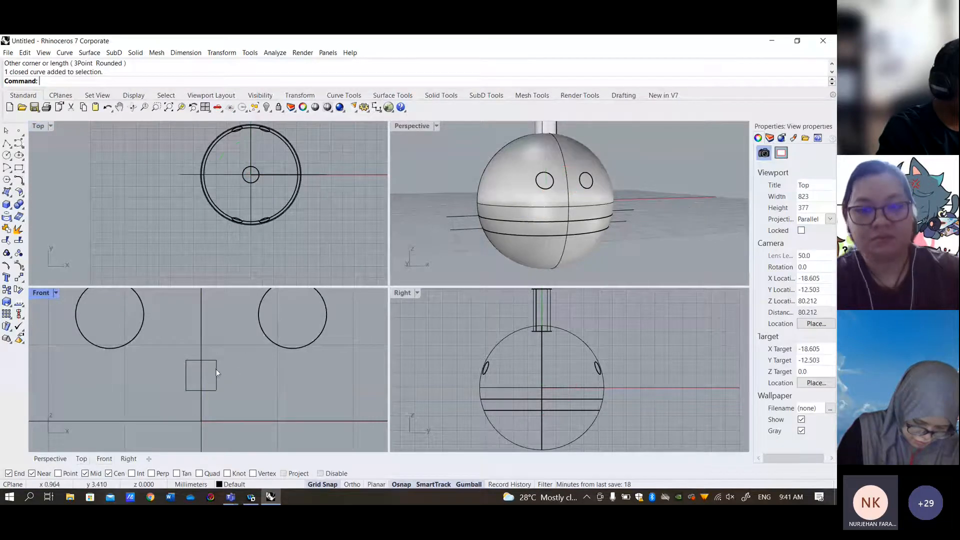
- Move the square straight forward in the Top view so it sits in front of the sphere
{"action": "left_click", "coordinate": [216, 370]}
{"action": "left_click_drag", "start_coordinate": [250, 209], "coordinate": [251, 258]}
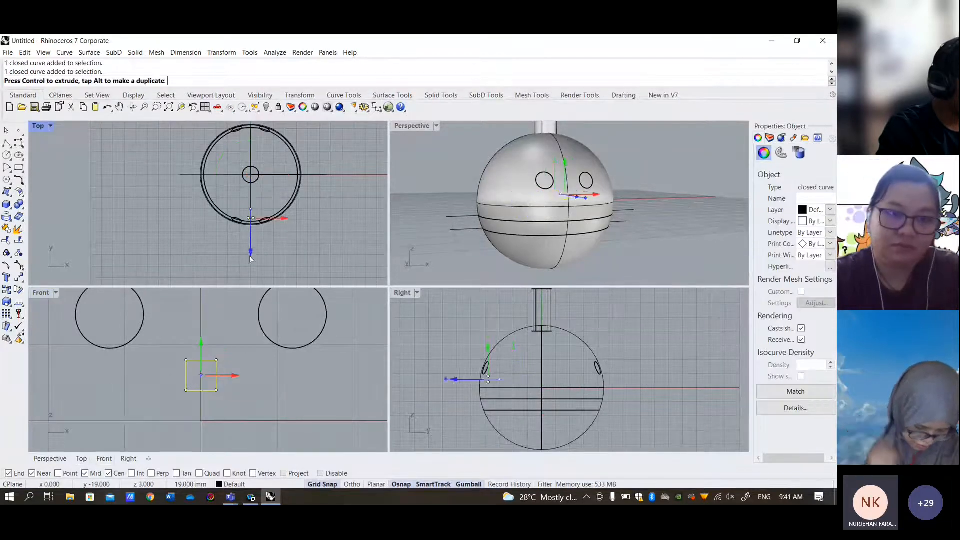
{"action": "left_click", "coordinate": [317, 246]}
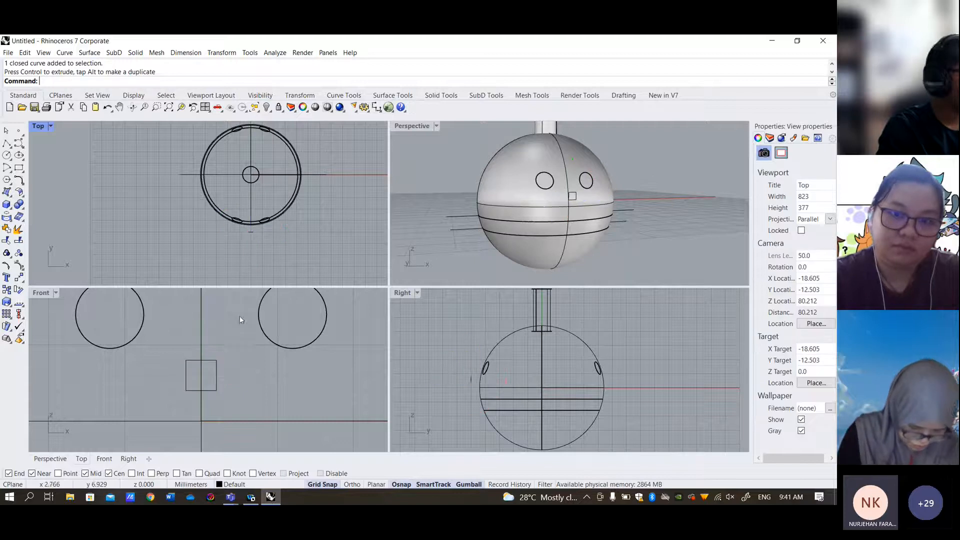
- Project the square onto the sphere's upper surface along the Front view's construction plane direction
{"action": "left_click", "coordinate": [8, 218]}
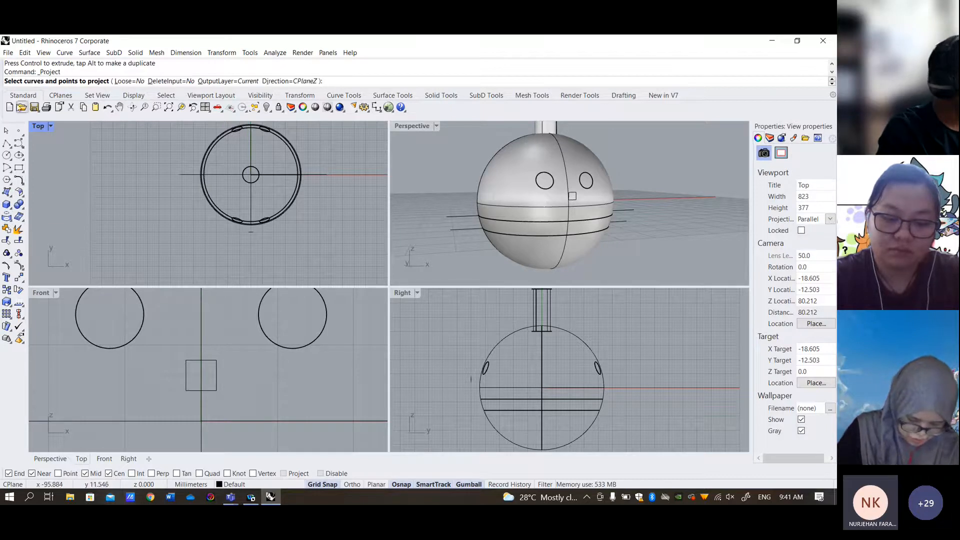
{"action": "left_click", "coordinate": [248, 232]}
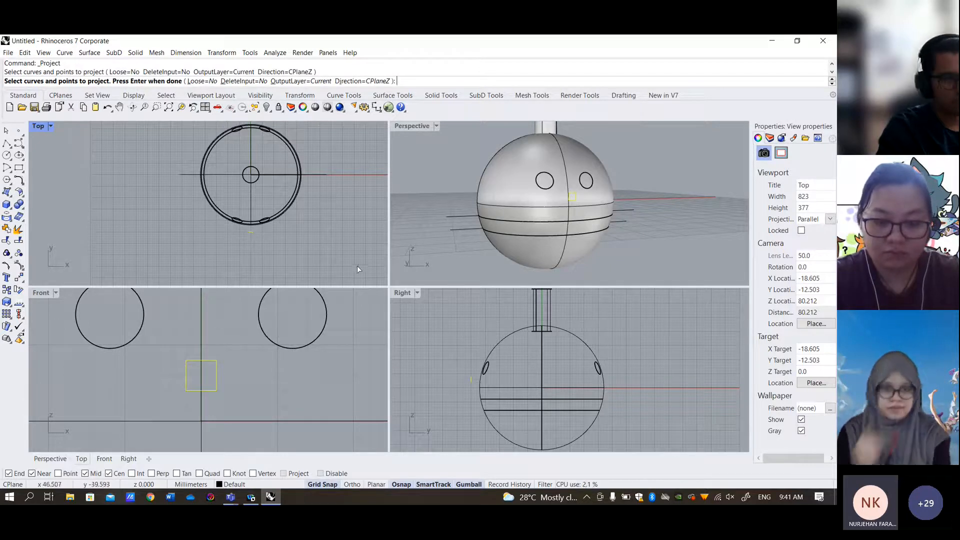
{"action": "right_click_drag", "start_coordinate": [283, 244], "coordinate": [268, 227]}
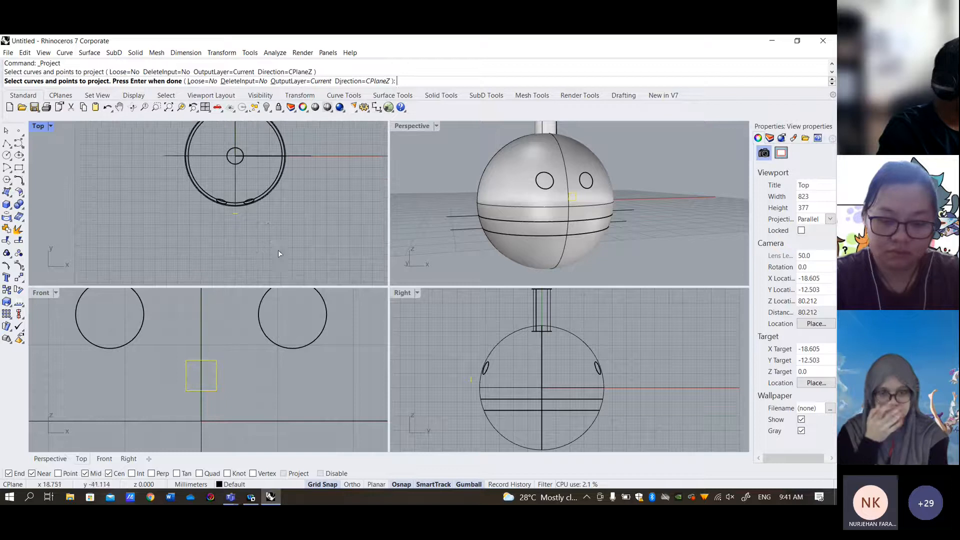
{"action": "right_click", "coordinate": [226, 335]}
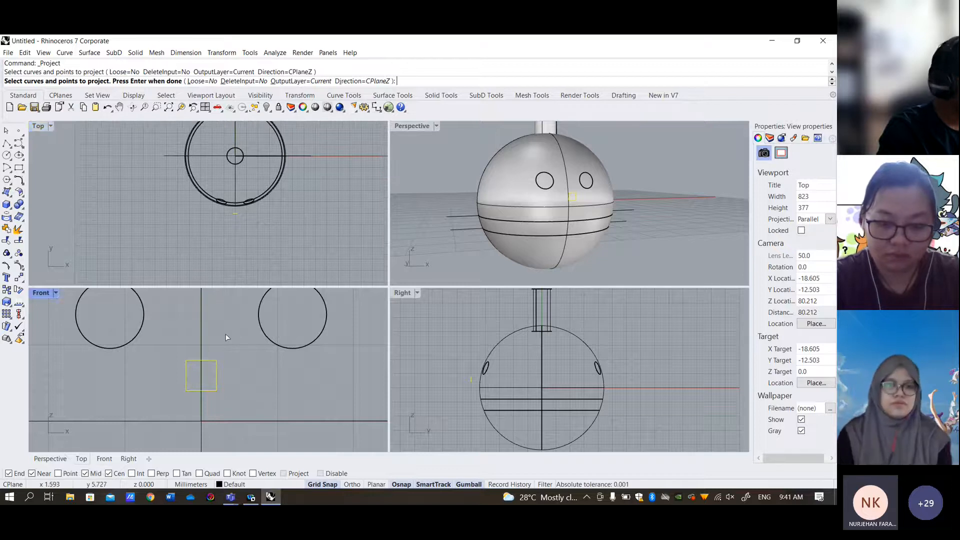
{"action": "scroll", "coordinate": [223, 348], "scroll_direction": "down", "scroll_amount": 5}
{"action": "scroll", "coordinate": [251, 369], "scroll_direction": "down", "scroll_amount": 4}
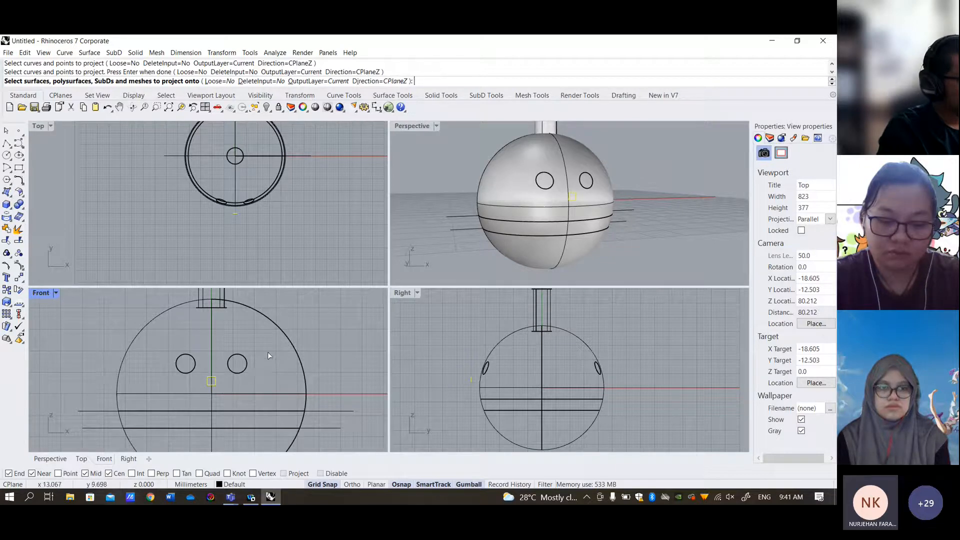
{"action": "right_click_drag", "start_coordinate": [534, 346], "coordinate": [544, 348]}
{"action": "right_click_drag", "start_coordinate": [326, 195], "coordinate": [296, 213]}
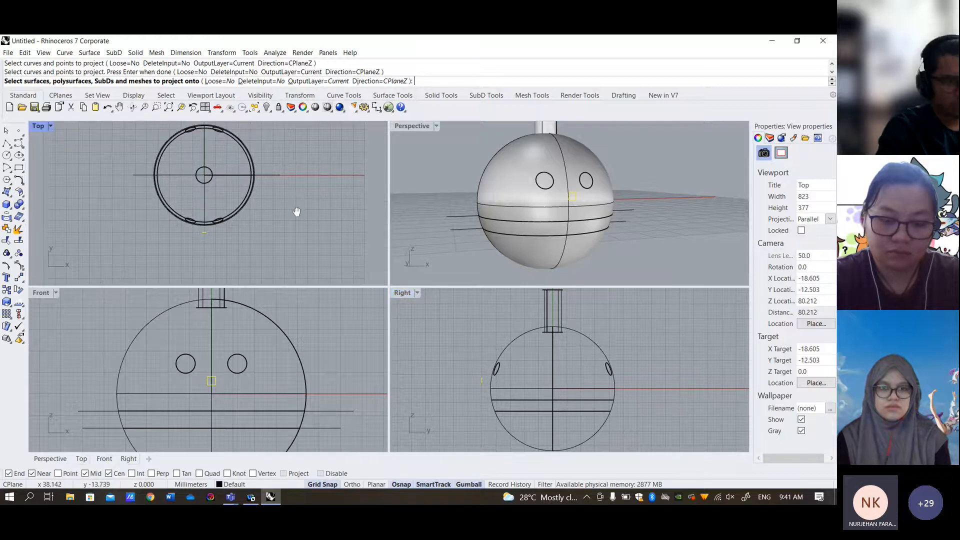
{"action": "right_click_drag", "start_coordinate": [268, 358], "coordinate": [280, 357]}
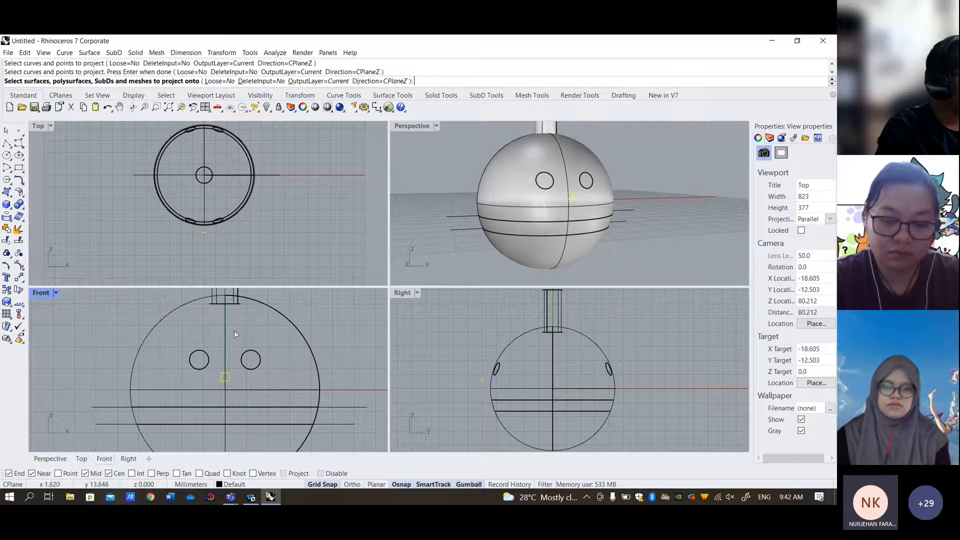
{"action": "left_click_drag", "start_coordinate": [220, 316], "coordinate": [158, 317]}
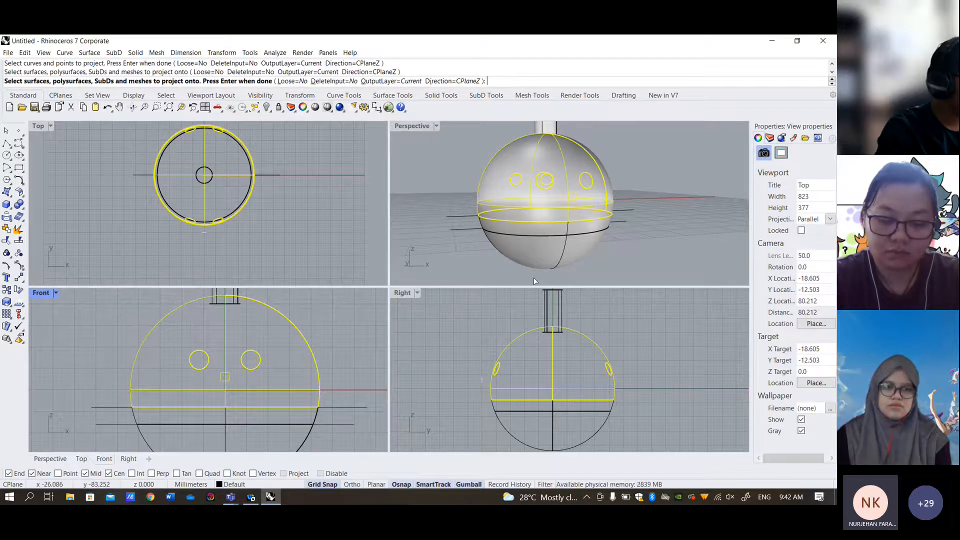
{"action": "key", "text": "Return"}
{"action": "key", "text": "Return"}
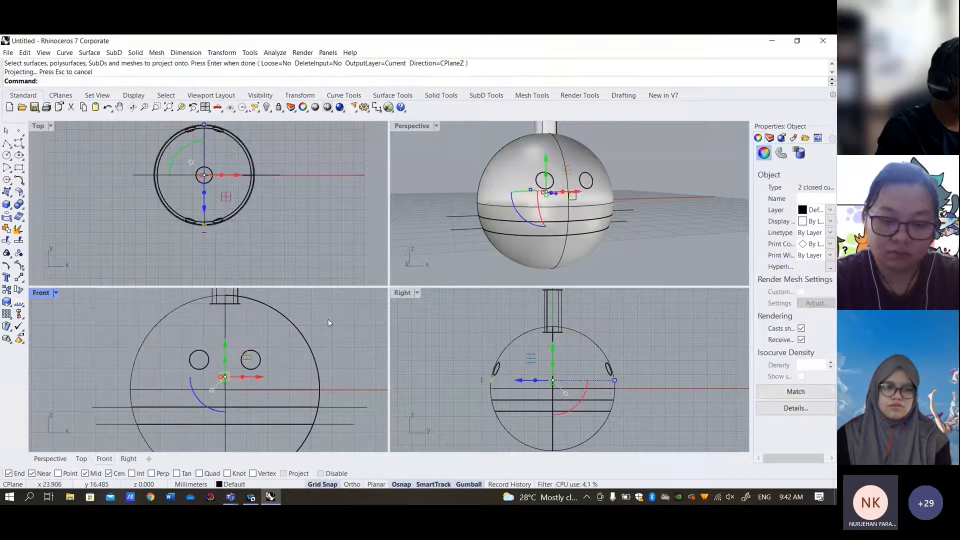
{"action": "left_click", "coordinate": [671, 215]}
- Delete the projected square curve on the back of the sphere
{"action": "right_click_drag", "start_coordinate": [668, 214], "coordinate": [649, 225]}
{"action": "scroll", "coordinate": [602, 211], "scroll_direction": "up", "scroll_amount": 5}
{"action": "scroll", "coordinate": [602, 212], "scroll_direction": "down", "scroll_amount": 8}
{"action": "scroll", "coordinate": [653, 226], "scroll_direction": "up", "scroll_amount": 4}
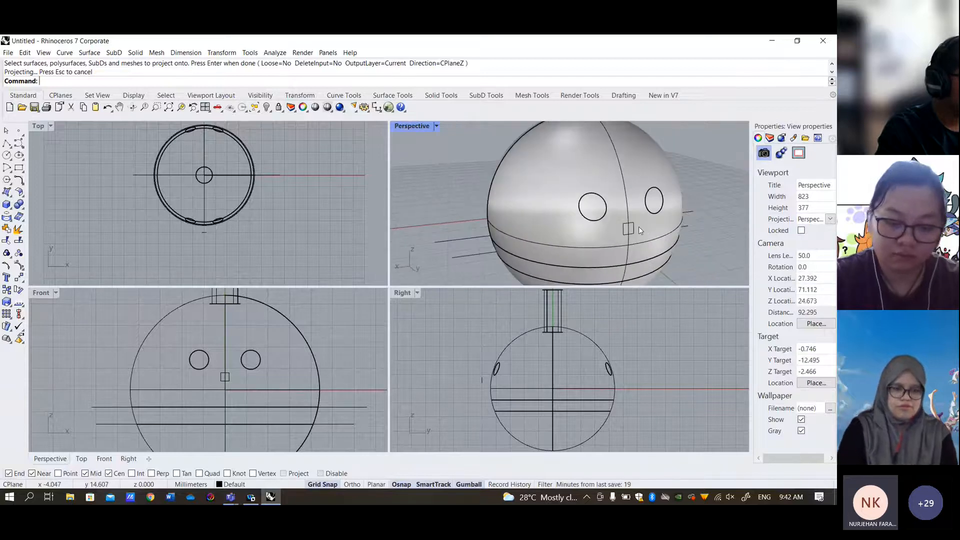
{"action": "scroll", "coordinate": [638, 226], "scroll_direction": "up", "scroll_amount": 5}
{"action": "left_click", "coordinate": [625, 226]}
{"action": "key", "text": "Delete"}
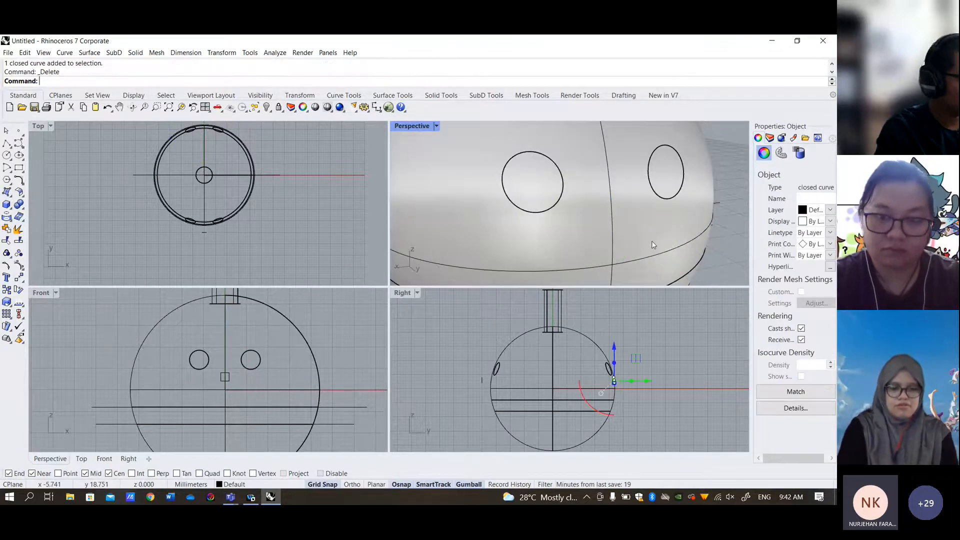
- Delete the original square floating in front of the sphere, keeping the square projected on its front
{"action": "scroll", "coordinate": [651, 241], "scroll_direction": "down", "scroll_amount": 8}
{"action": "right_click_drag", "start_coordinate": [571, 218], "coordinate": [614, 216]}
{"action": "scroll", "coordinate": [545, 206], "scroll_direction": "up", "scroll_amount": 12}
{"action": "right_click_drag", "start_coordinate": [543, 223], "coordinate": [569, 207]}
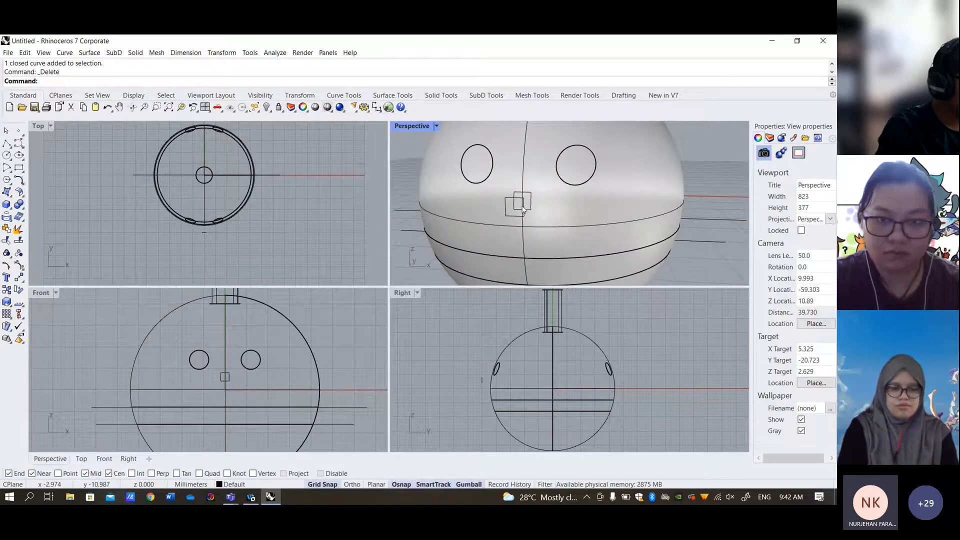
{"action": "left_click", "coordinate": [515, 209]}
{"action": "left_click", "coordinate": [505, 207]}
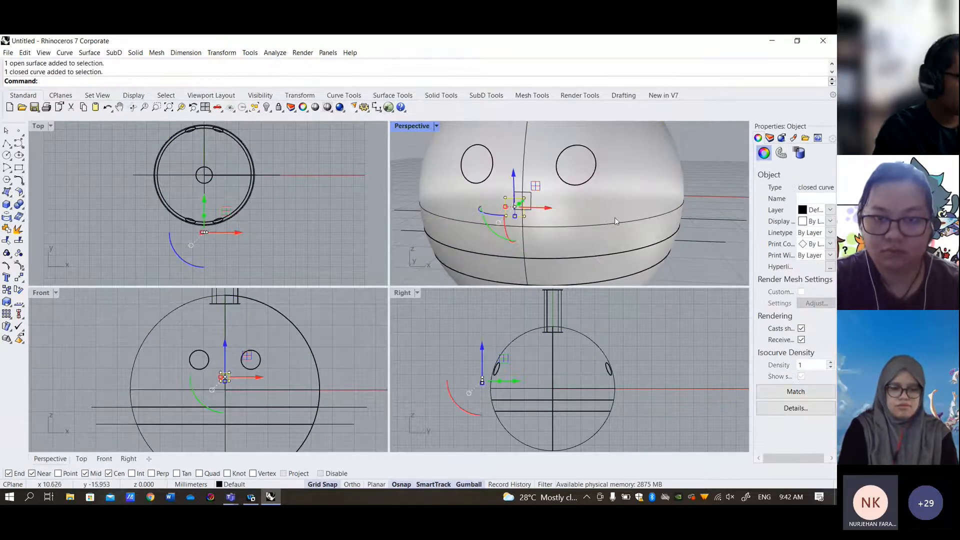
{"action": "key", "text": "Delete"}
- Split the sphere's upper surface with the projected square curve to separate the nose piece
{"action": "right_click_drag", "start_coordinate": [611, 219], "coordinate": [547, 204]}
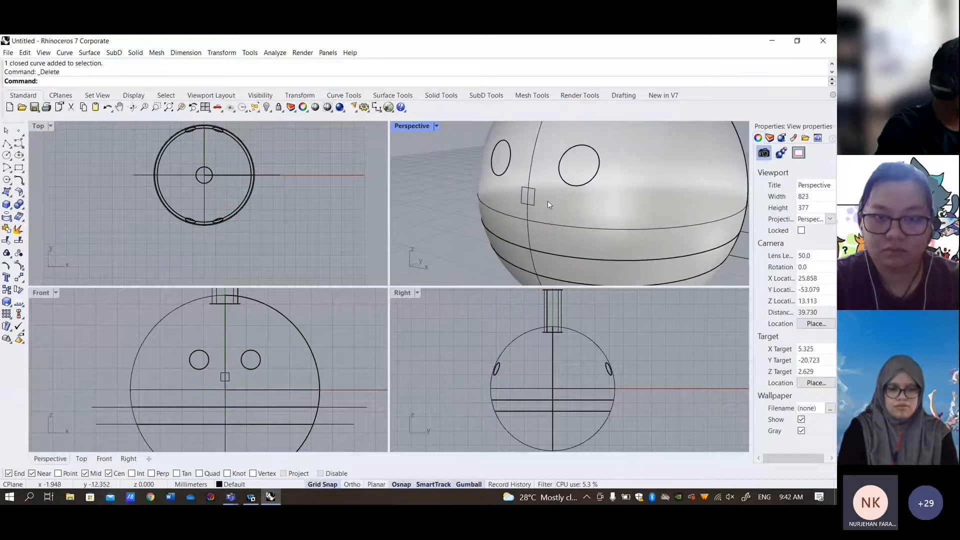
{"action": "left_click", "coordinate": [18, 241]}
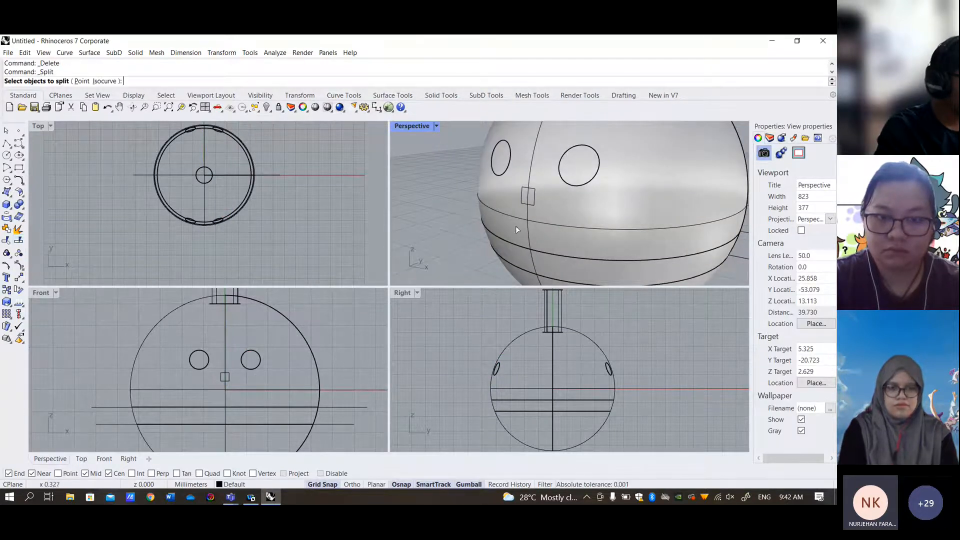
{"action": "left_click", "coordinate": [548, 203]}
{"action": "key", "text": "Return"}
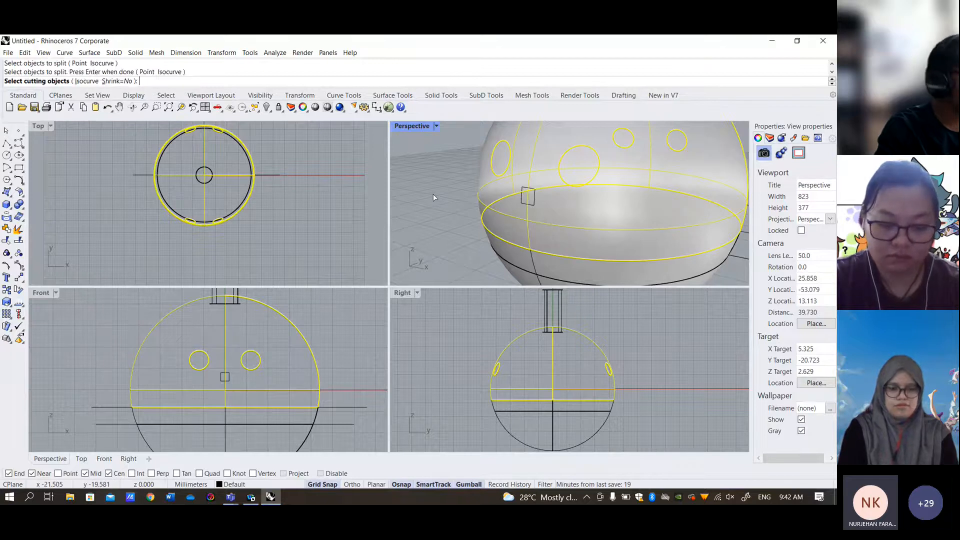
{"action": "left_click", "coordinate": [522, 199]}
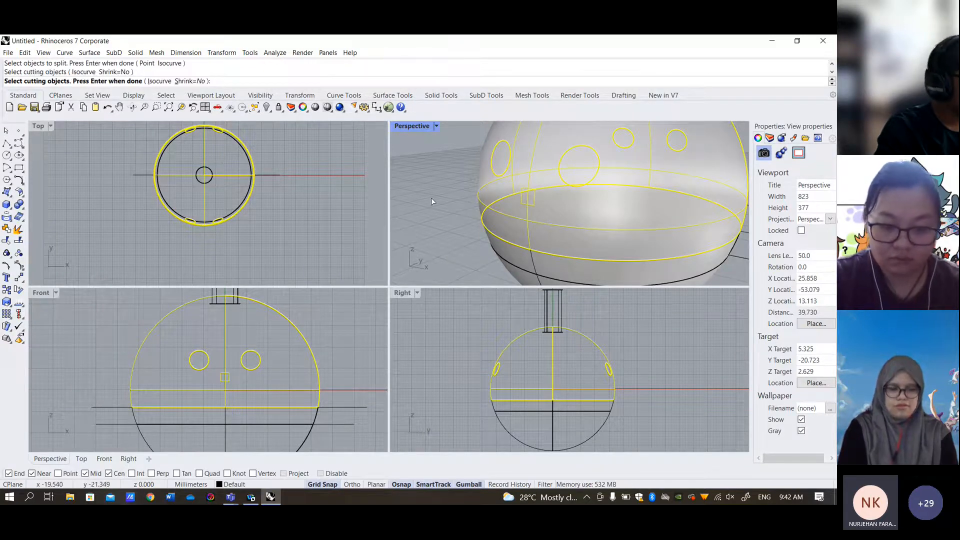
{"action": "key", "text": "Return"}
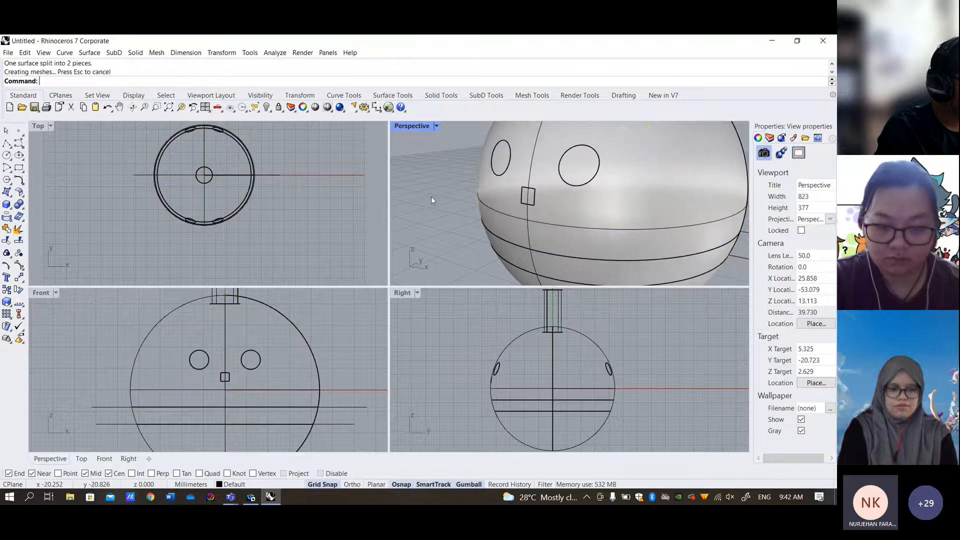
- Examine the eyes, the square nose and the back of the sphere from several angles in the Perspective view
{"action": "scroll", "coordinate": [496, 209], "scroll_direction": "down", "scroll_amount": 6}
{"action": "right_click_drag", "start_coordinate": [520, 218], "coordinate": [726, 199]}
{"action": "scroll", "coordinate": [619, 240], "scroll_direction": "down", "scroll_amount": 2}
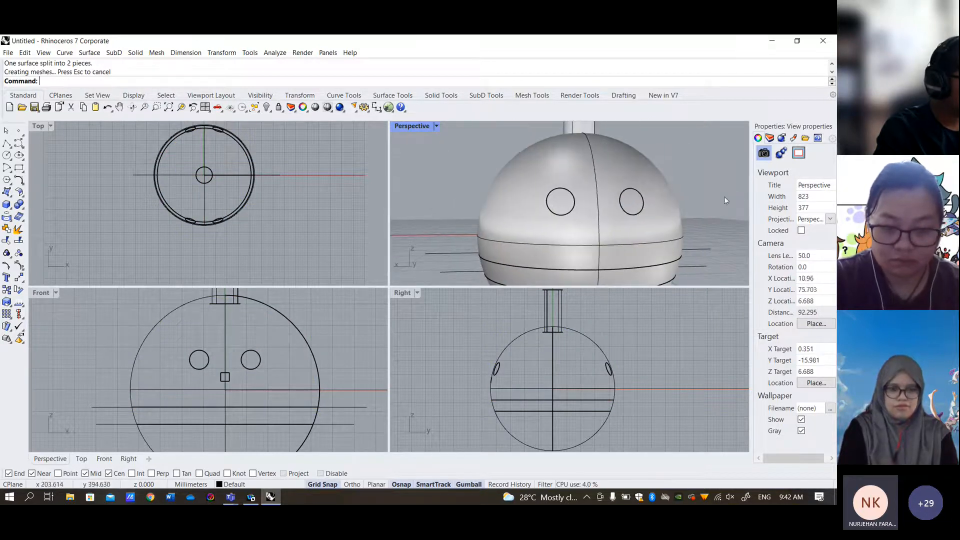
{"action": "left_click", "coordinate": [638, 202]}
{"action": "key", "text": "Escape"}
{"action": "right_click_drag", "start_coordinate": [602, 196], "coordinate": [651, 170]}
{"action": "right_click_drag", "start_coordinate": [724, 189], "coordinate": [655, 190]}
{"action": "right_click_drag", "start_coordinate": [510, 180], "coordinate": [572, 178]}
{"action": "scroll", "coordinate": [561, 201], "scroll_direction": "up", "scroll_amount": 4}
{"action": "scroll", "coordinate": [559, 200], "scroll_direction": "down", "scroll_amount": 4}
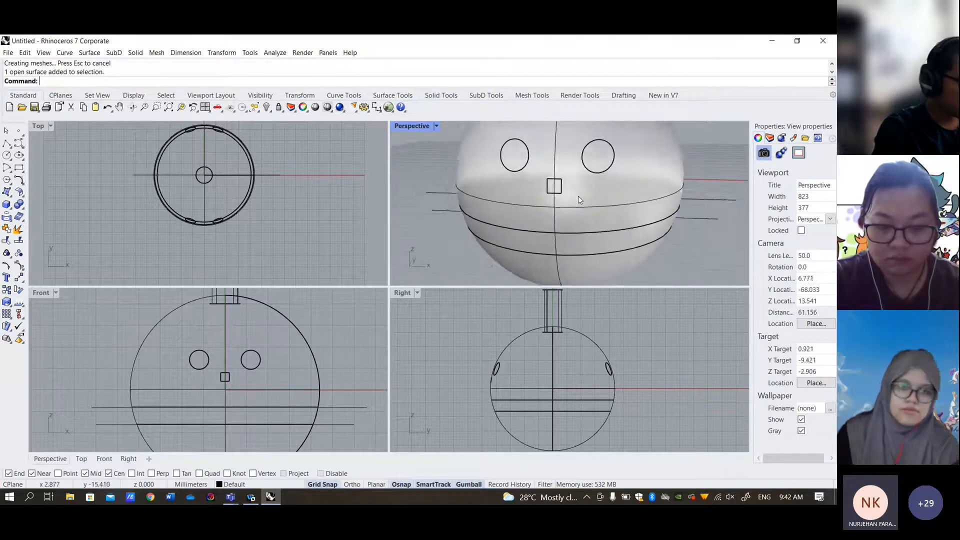
{"action": "right_click_drag", "start_coordinate": [579, 198], "coordinate": [562, 212], "text": "shift"}
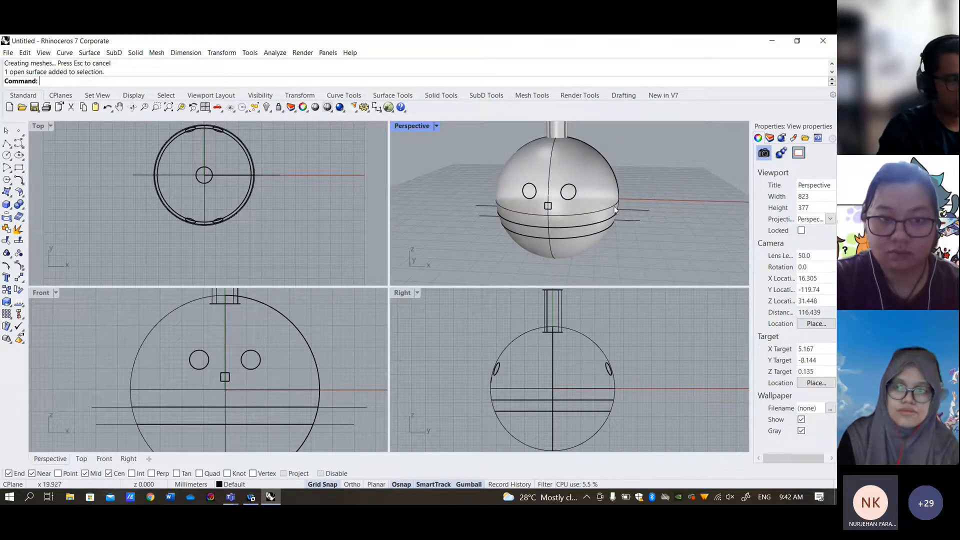
{"action": "left_click", "coordinate": [603, 192]}
{"action": "left_click", "coordinate": [653, 227]}
{"action": "right_click_drag", "start_coordinate": [653, 227], "coordinate": [595, 211]}
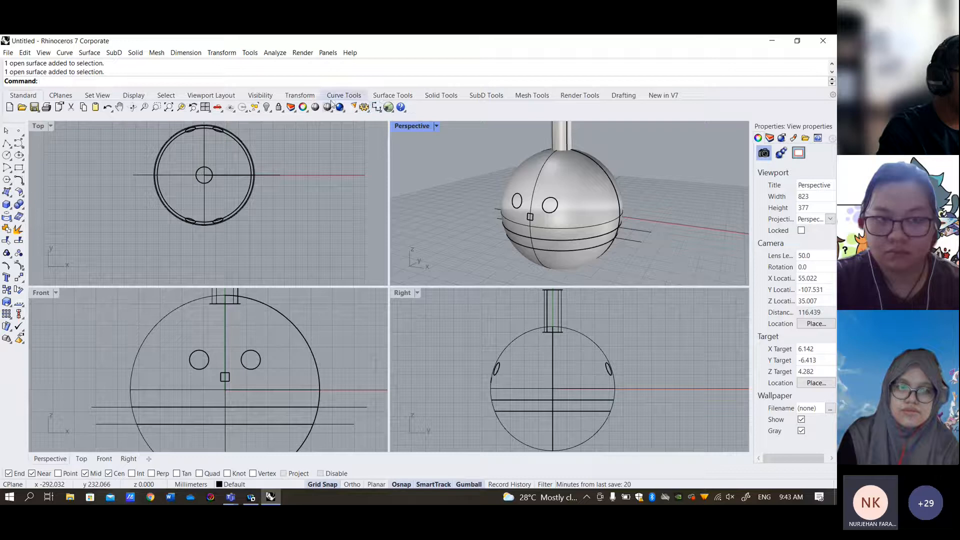
- Try to set the render colour of the two front eye surfaces
{"action": "left_click", "coordinate": [591, 99]}
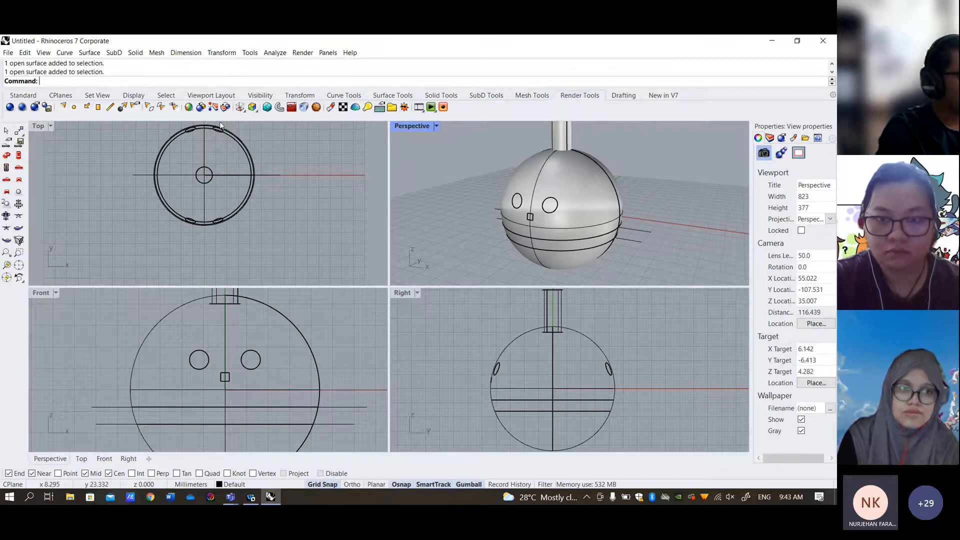
{"action": "left_click", "coordinate": [189, 107]}
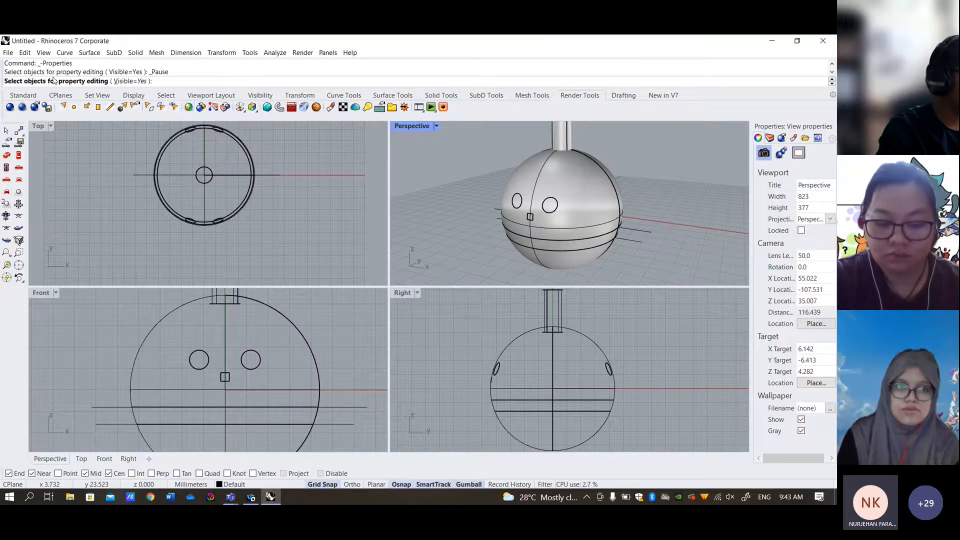
{"action": "scroll", "coordinate": [554, 193], "scroll_direction": "up", "scroll_amount": 4}
{"action": "left_click", "coordinate": [554, 193]}
{"action": "right_click_drag", "start_coordinate": [554, 194], "coordinate": [464, 199]}
{"action": "left_click", "coordinate": [499, 198]}
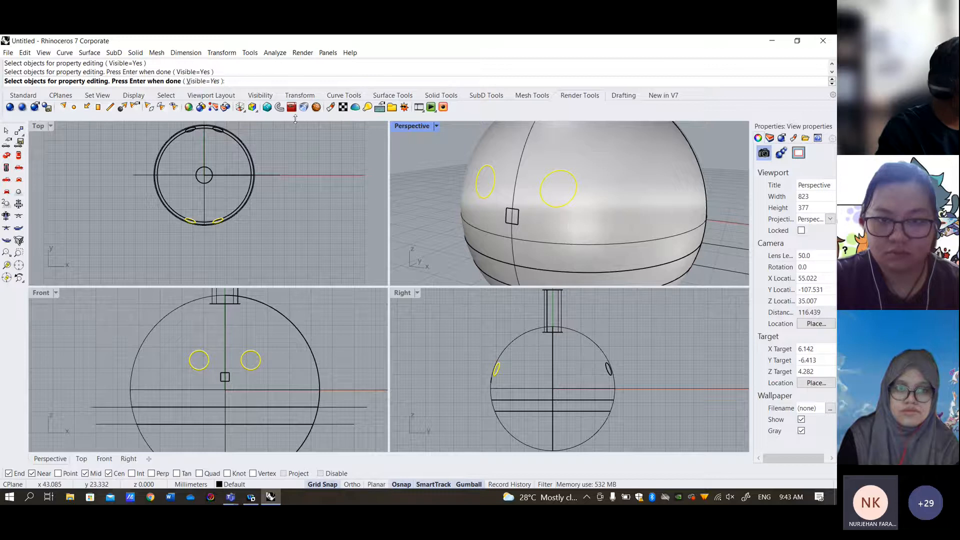
{"action": "left_click", "coordinate": [190, 107]}
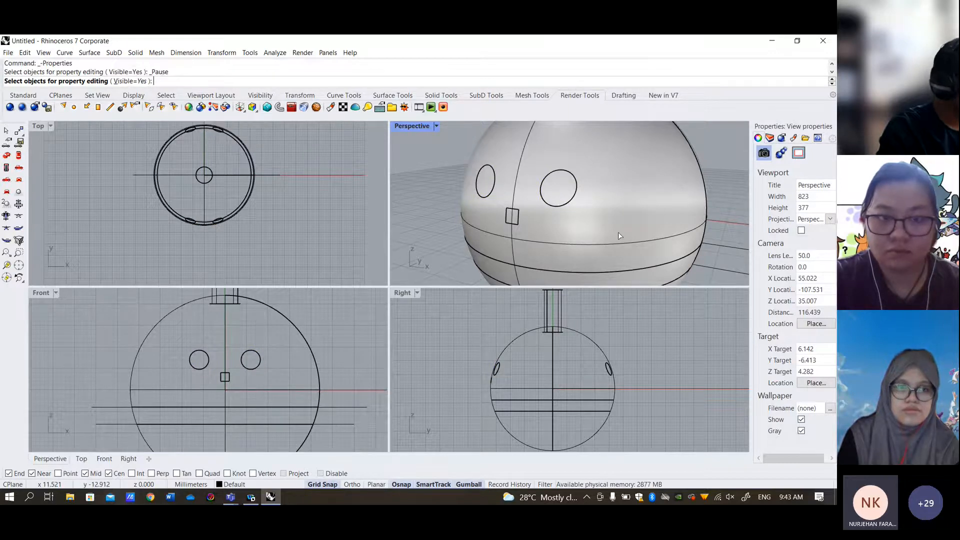
{"action": "left_click", "coordinate": [541, 187]}
{"action": "left_click", "coordinate": [480, 185]}
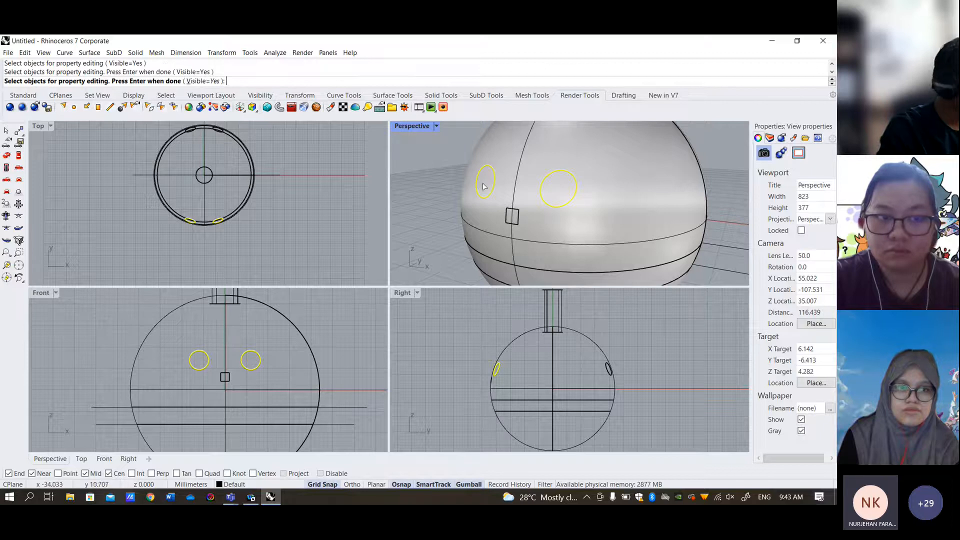
{"action": "left_click", "coordinate": [190, 108]}
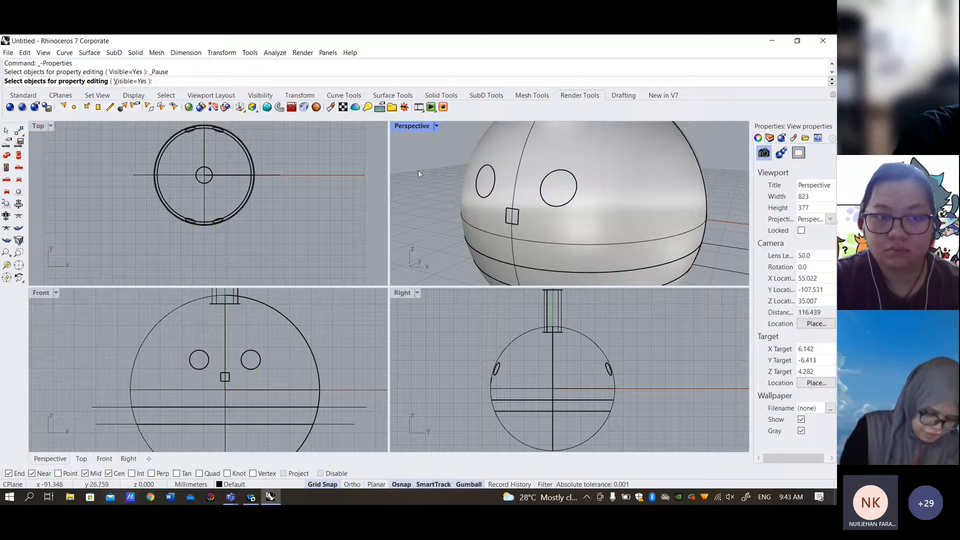
- Set the Perspective viewport's display mode to Rendered, with the sphere's face in view
{"action": "right_click_drag", "start_coordinate": [724, 229], "coordinate": [556, 202]}
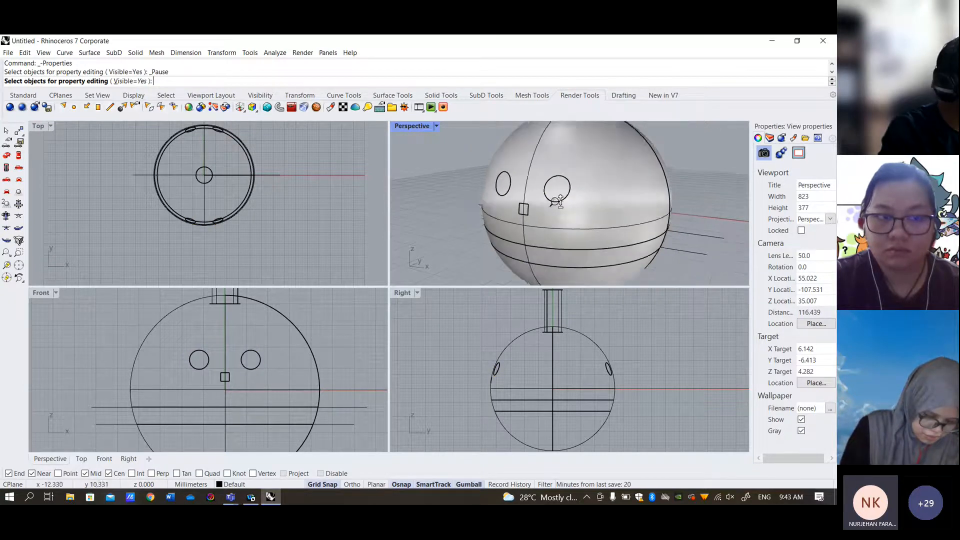
{"action": "scroll", "coordinate": [557, 202], "scroll_direction": "down", "scroll_amount": 5}
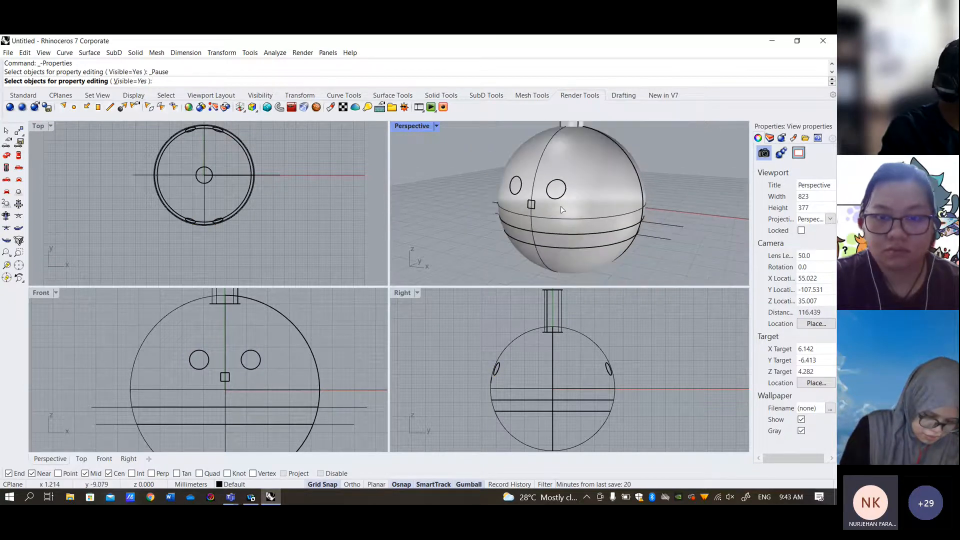
{"action": "left_click", "coordinate": [437, 126]}
{"action": "left_click", "coordinate": [433, 184]}
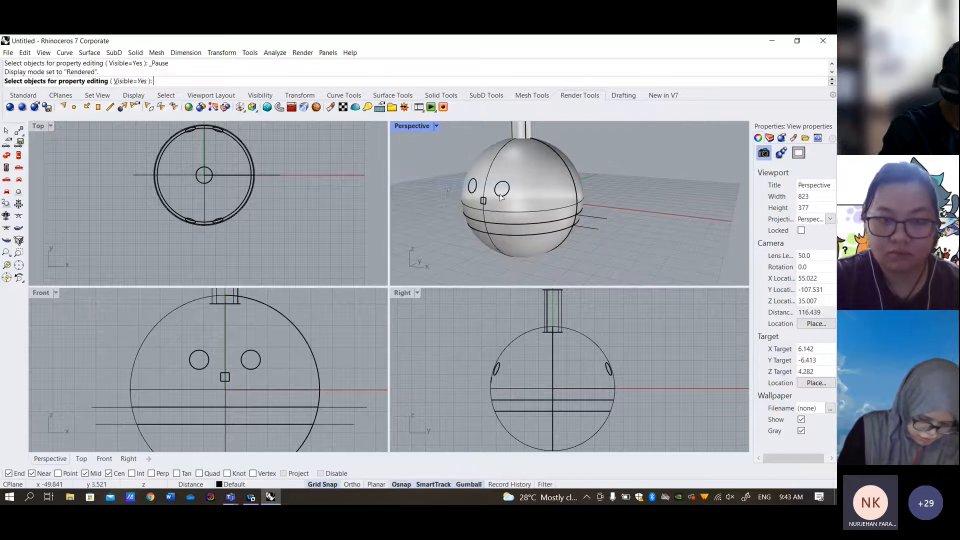
{"action": "scroll", "coordinate": [521, 197], "scroll_direction": "up", "scroll_amount": 3}
{"action": "right_click_drag", "start_coordinate": [521, 198], "coordinate": [561, 205]}
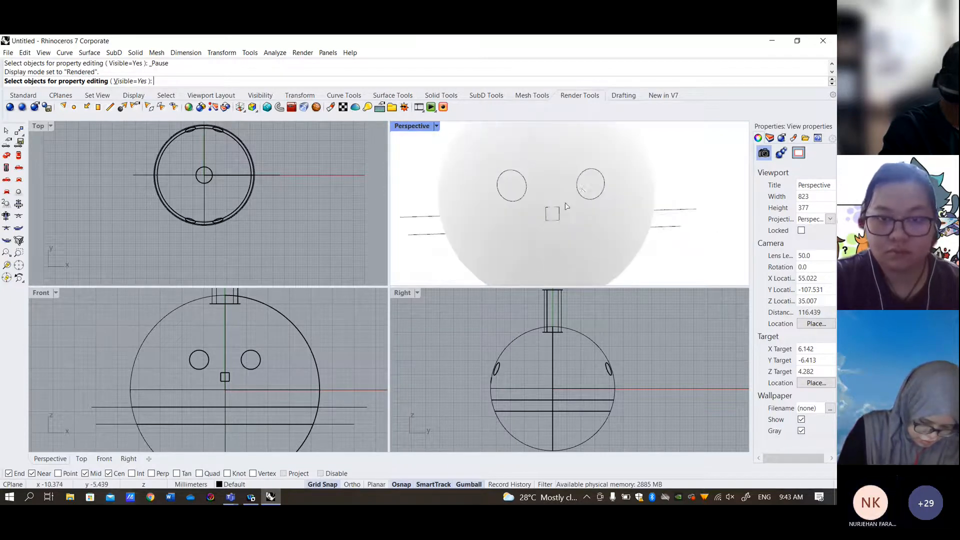
{"action": "left_click", "coordinate": [578, 193]}
{"action": "left_click", "coordinate": [516, 192]}
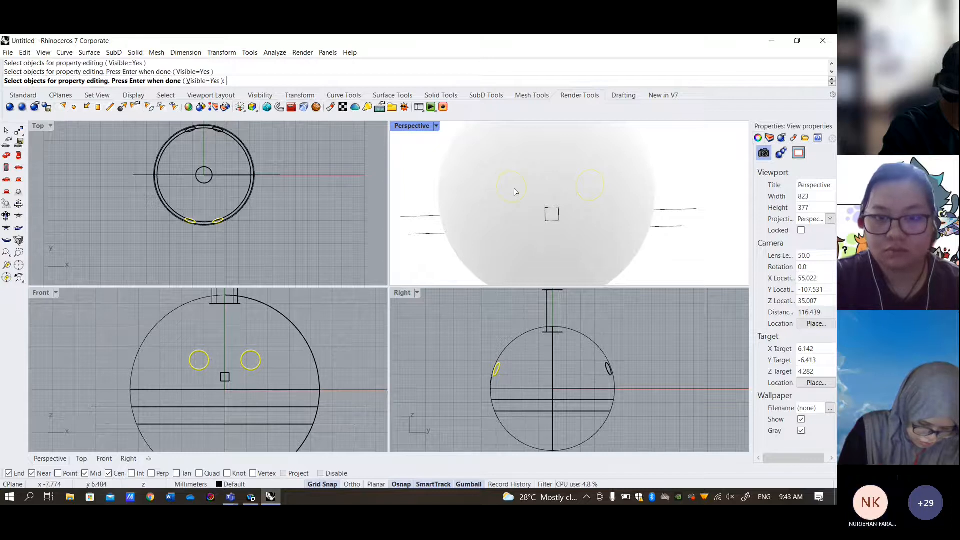
{"action": "right_click_drag", "start_coordinate": [588, 198], "coordinate": [549, 182]}
{"action": "scroll", "coordinate": [521, 195], "scroll_direction": "down", "scroll_amount": 5}
{"action": "scroll", "coordinate": [524, 180], "scroll_direction": "up", "scroll_amount": 4}
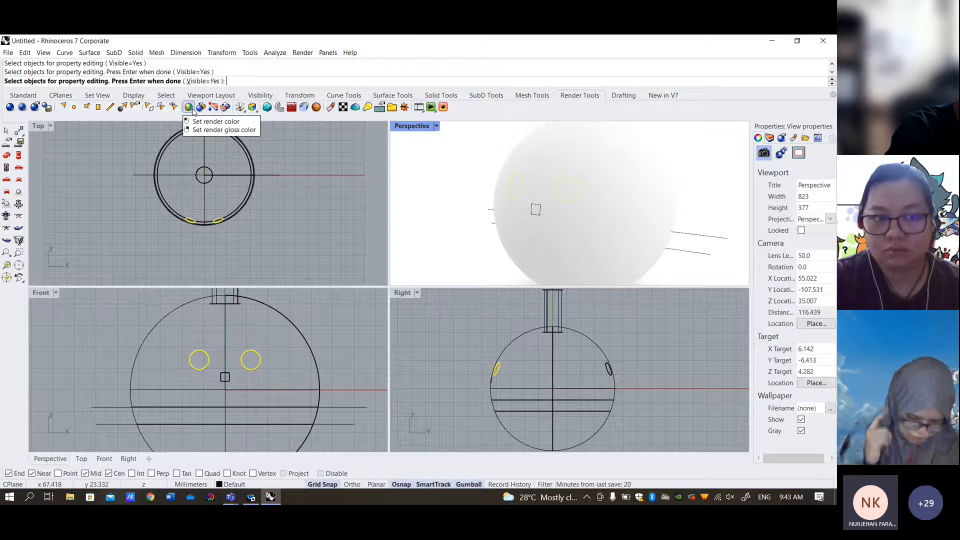
{"action": "left_click", "coordinate": [193, 110]}
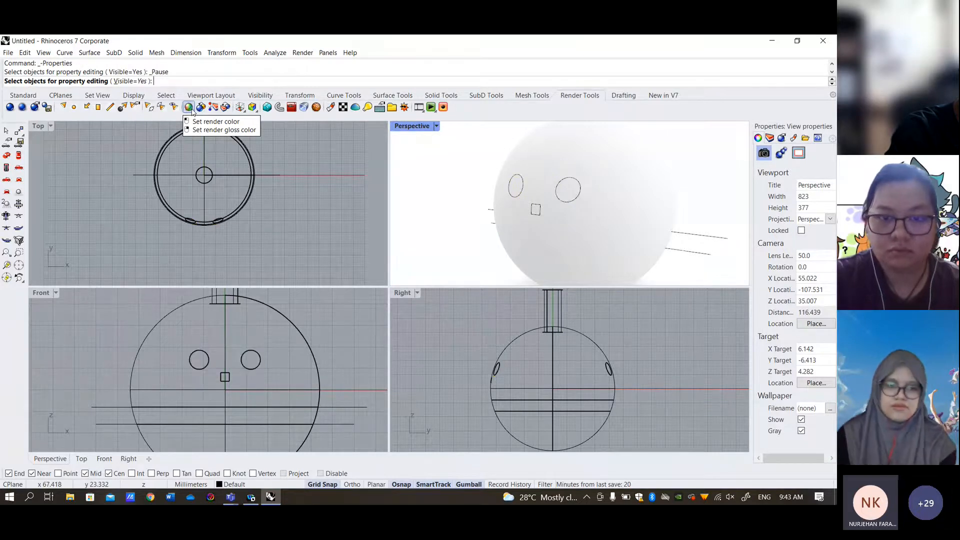
{"action": "key", "text": "Return"}
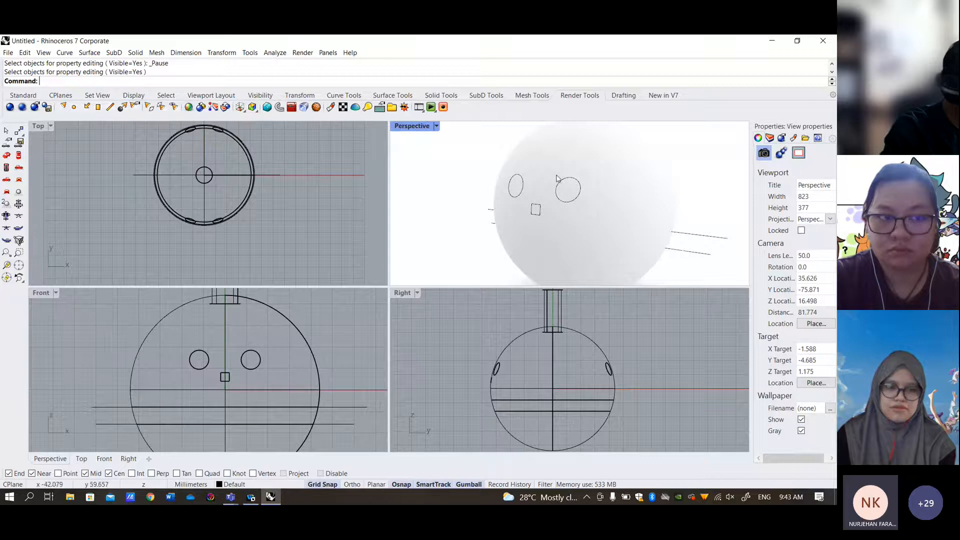
- Set the render colour of the eye surface on the right of the nose to red
{"action": "left_click", "coordinate": [533, 186]}
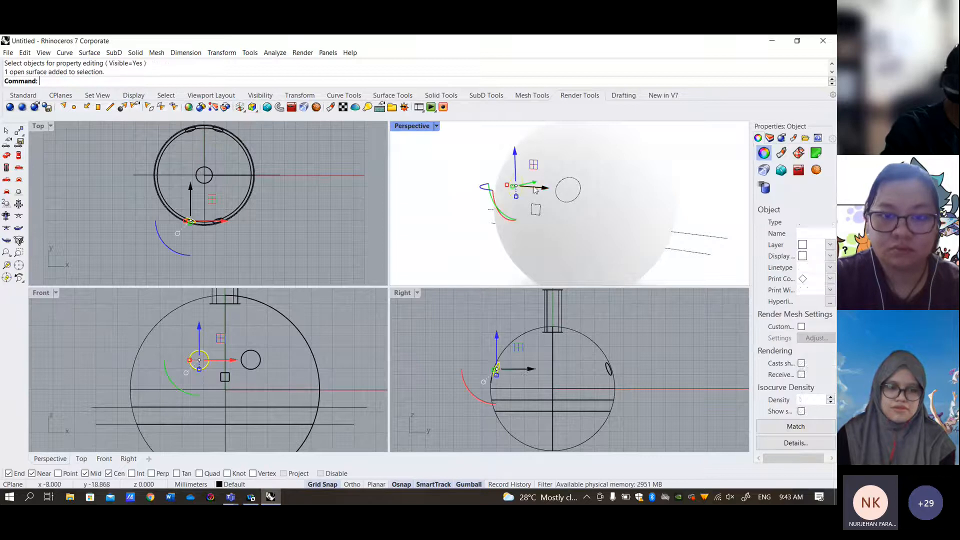
{"action": "left_click", "coordinate": [567, 191]}
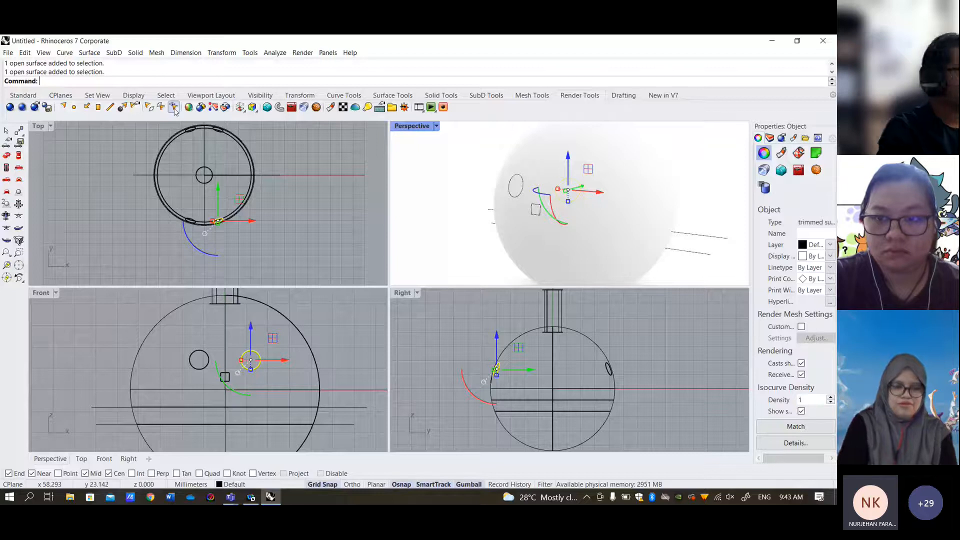
{"action": "left_click", "coordinate": [188, 108]}
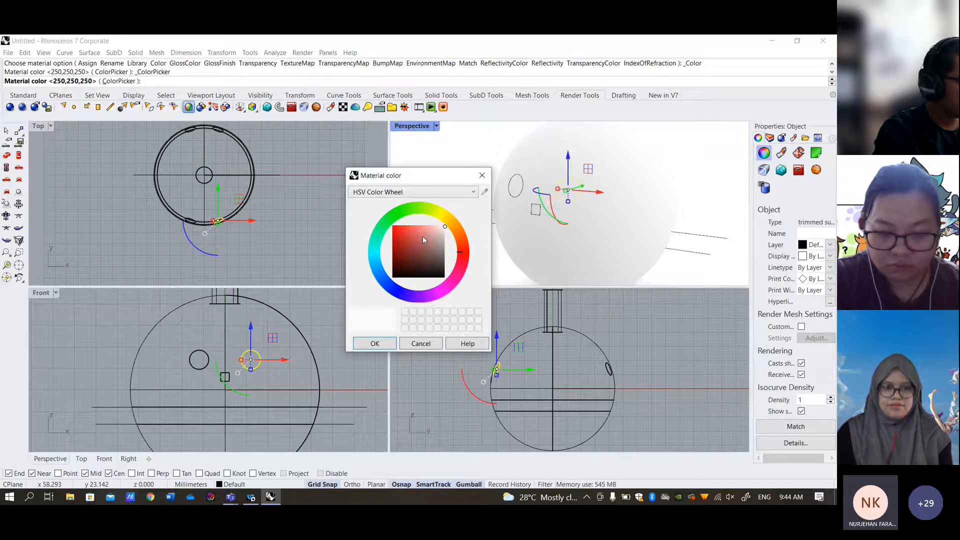
{"action": "left_click", "coordinate": [394, 234]}
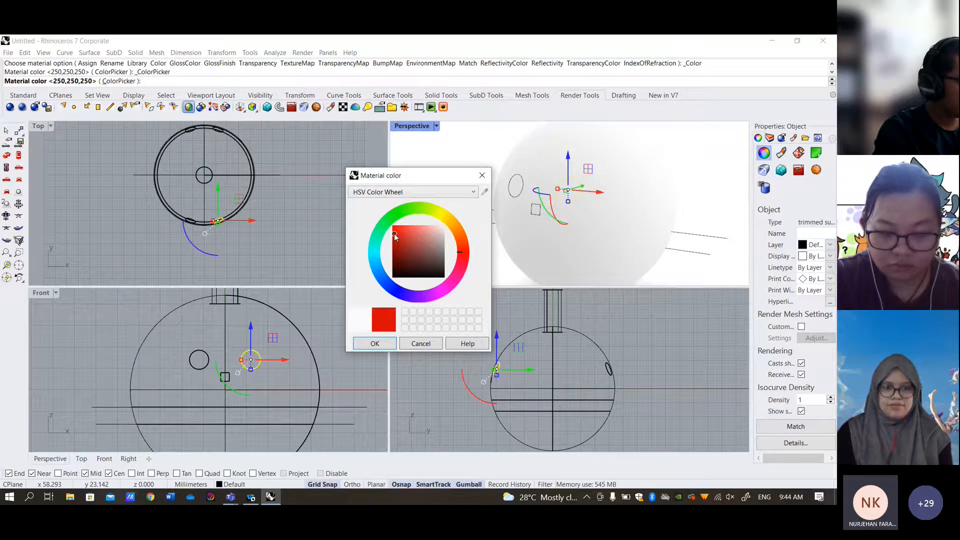
{"action": "left_click", "coordinate": [375, 343]}
{"action": "key", "text": "Return"}
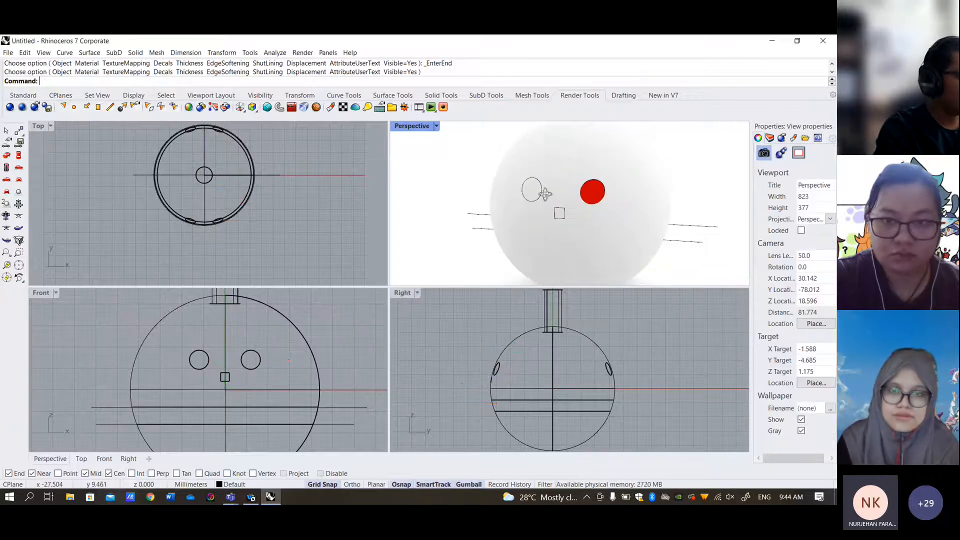
- Give the remaining front eye surface, left of the nose, a red render colour as well
{"action": "left_click", "coordinate": [542, 193]}
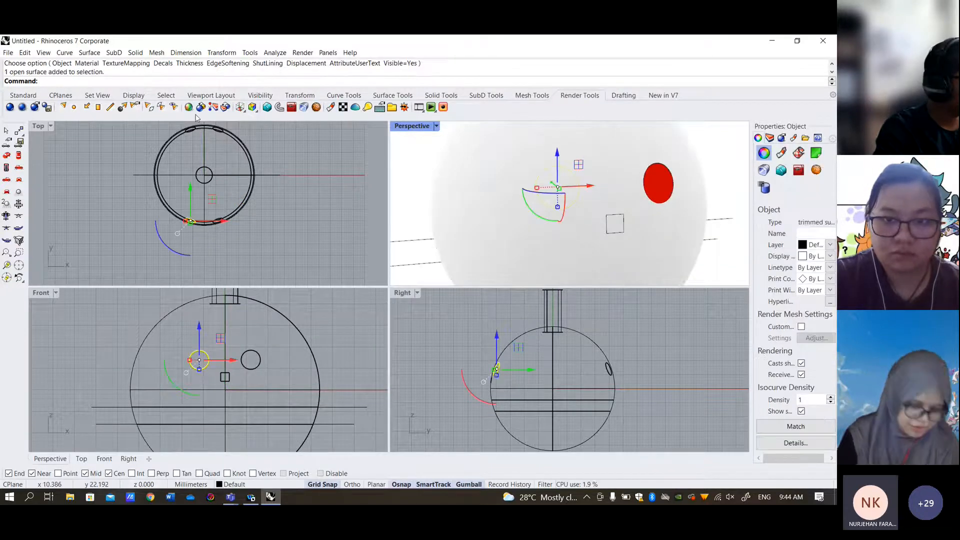
{"action": "left_click", "coordinate": [189, 108]}
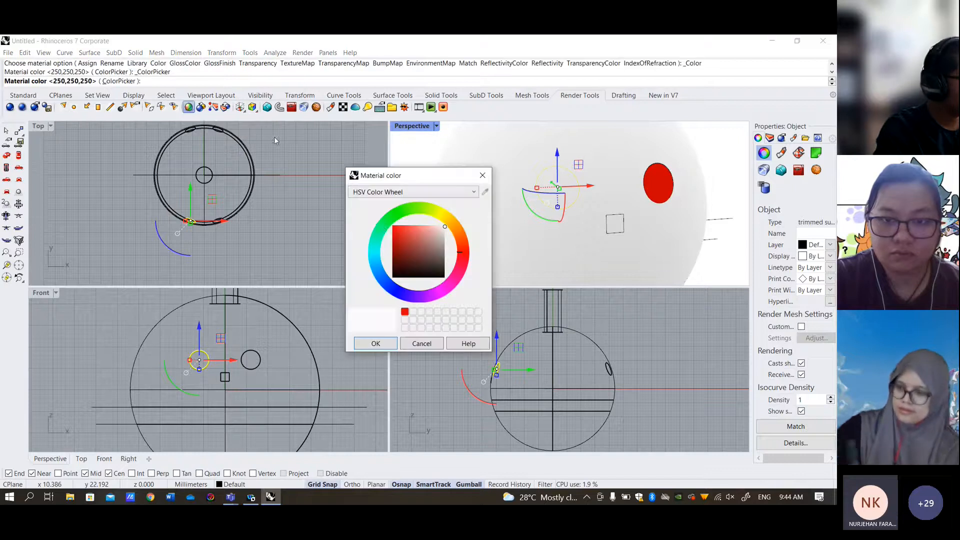
{"action": "left_click", "coordinate": [381, 343]}
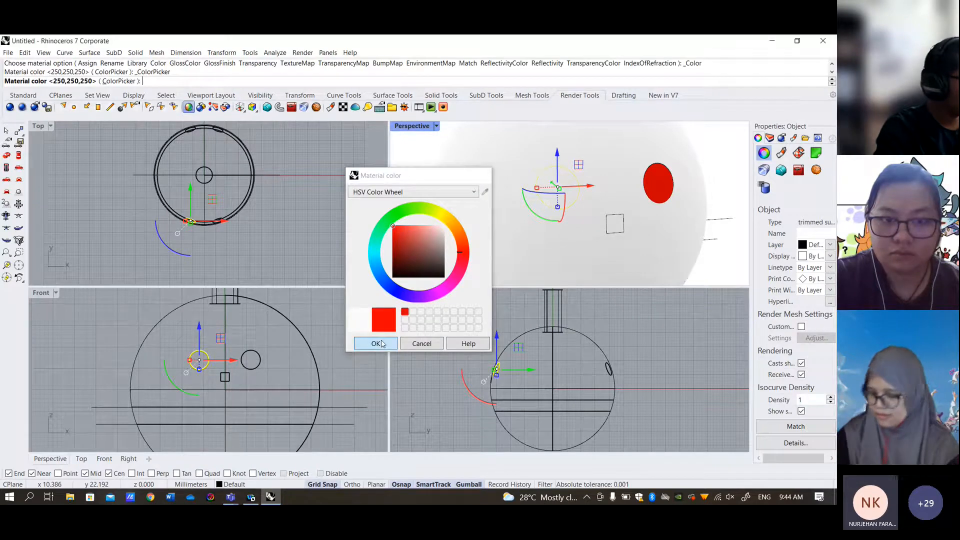
{"action": "left_click", "coordinate": [434, 165]}
- Select the sphere's lower cap and set the Perspective viewport's display mode to Ghosted
{"action": "scroll", "coordinate": [435, 165], "scroll_direction": "down", "scroll_amount": 12}
{"action": "right_click_drag", "start_coordinate": [555, 150], "coordinate": [516, 202]}
{"action": "scroll", "coordinate": [514, 198], "scroll_direction": "up", "scroll_amount": 4}
{"action": "left_click", "coordinate": [531, 203]}
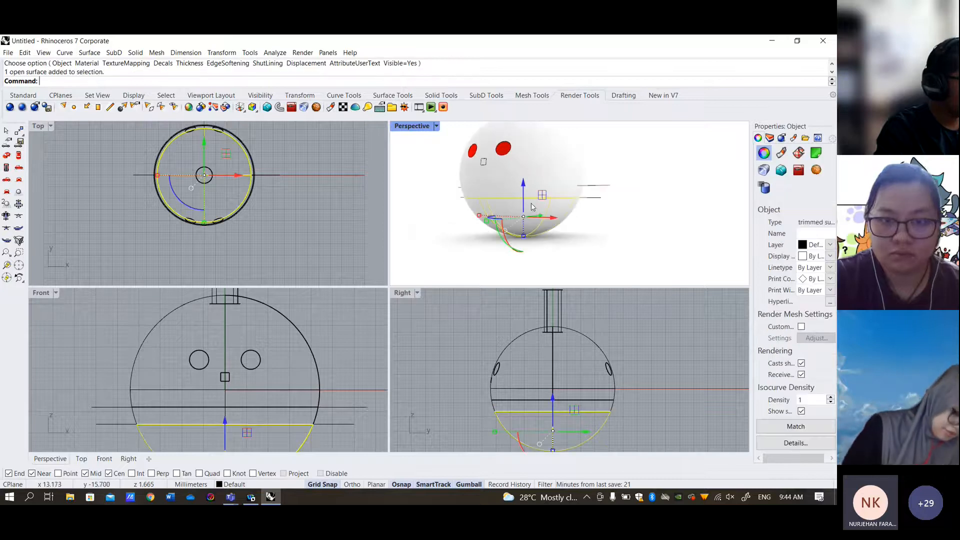
{"action": "left_click", "coordinate": [436, 126]}
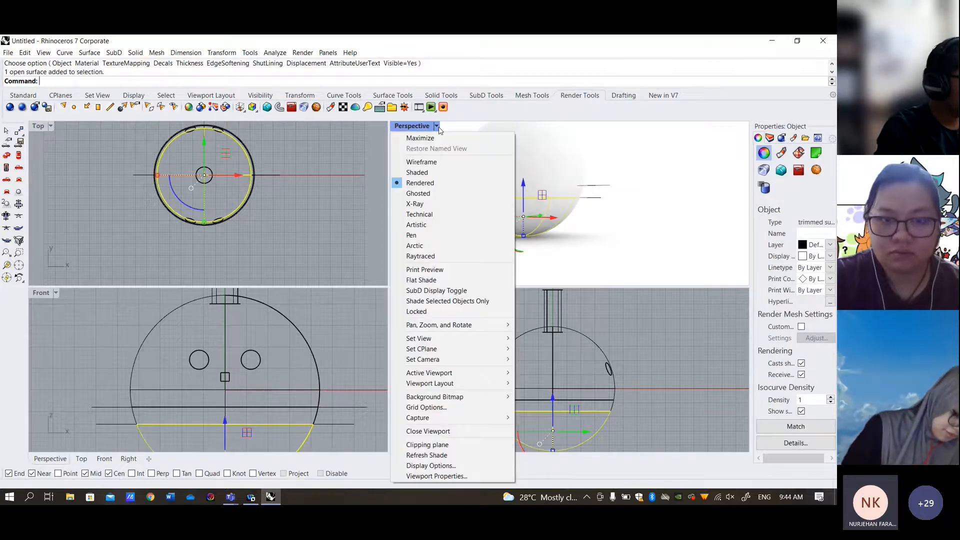
{"action": "left_click", "coordinate": [436, 193]}
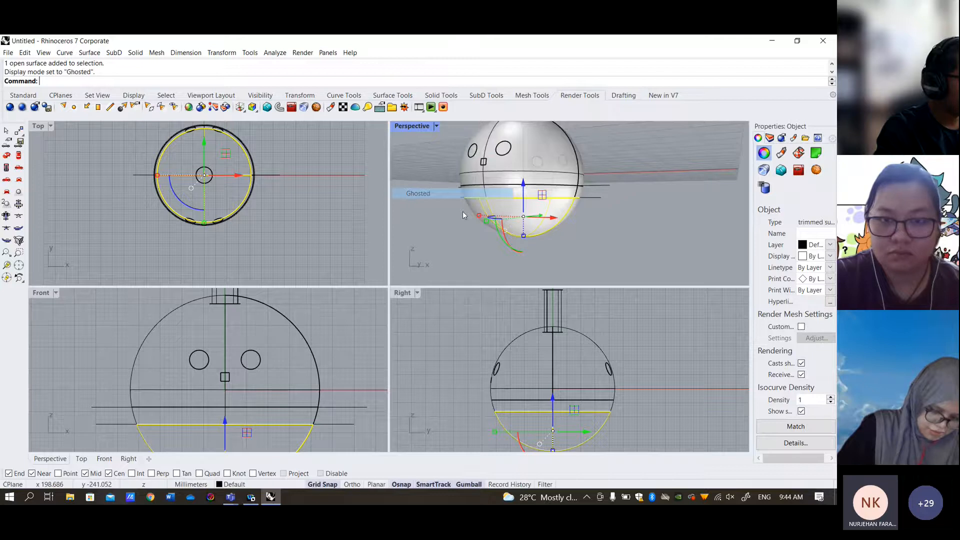
- Set the render colour of the narrow band above the sphere's lower cap to olive yellow
{"action": "left_click", "coordinate": [463, 212]}
{"action": "right_click_drag", "start_coordinate": [463, 212], "coordinate": [525, 222]}
{"action": "scroll", "coordinate": [564, 210], "scroll_direction": "up", "scroll_amount": 5}
{"action": "left_click", "coordinate": [565, 210]}
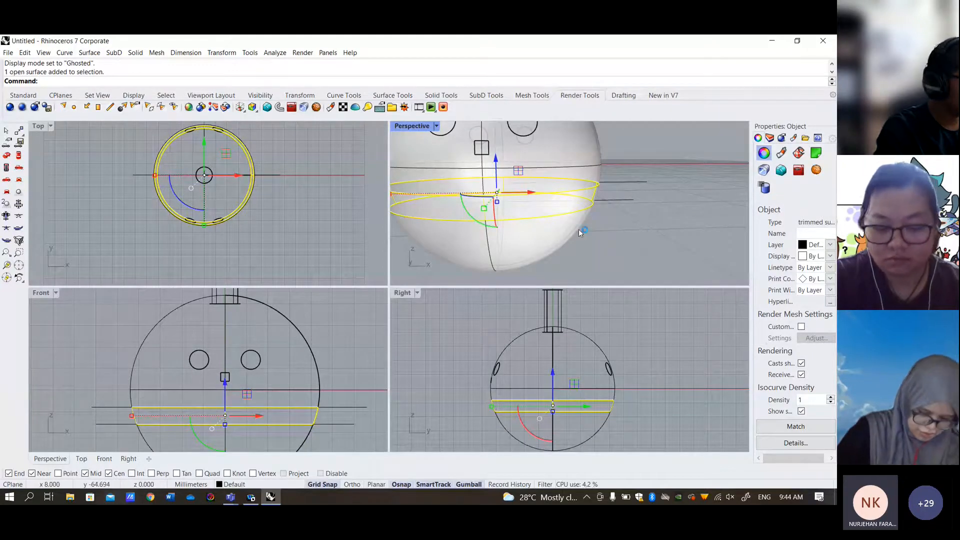
{"action": "right_click_drag", "start_coordinate": [579, 229], "coordinate": [515, 211]}
{"action": "left_click", "coordinate": [189, 107]}
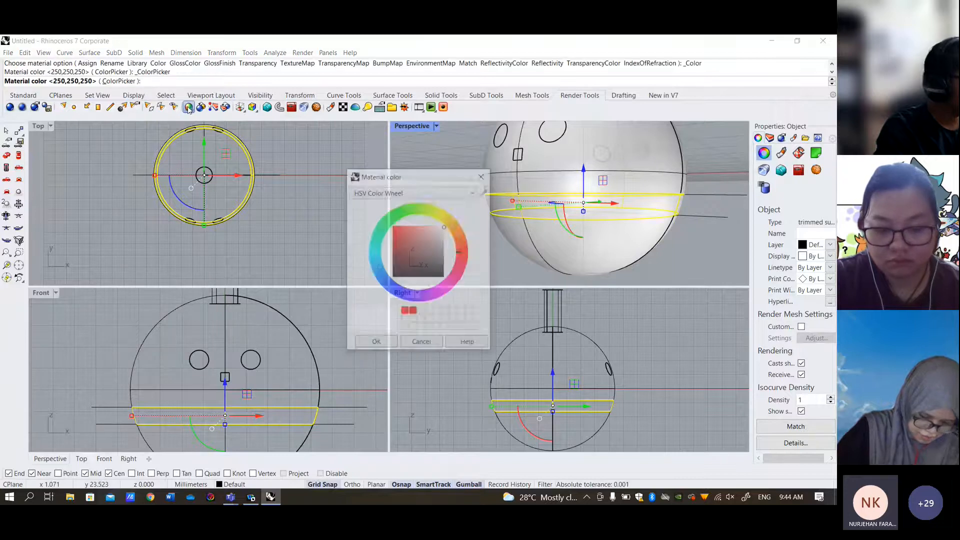
{"action": "left_click", "coordinate": [392, 252]}
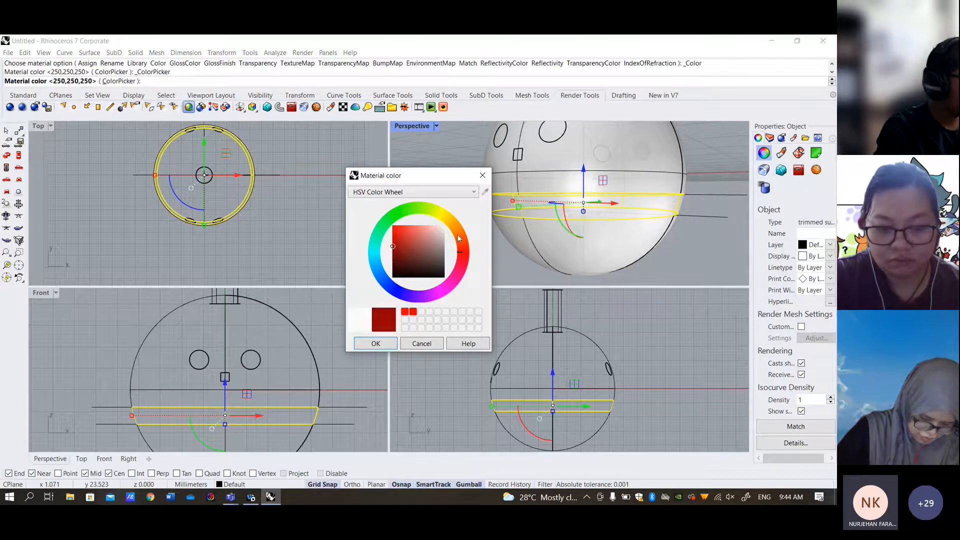
{"action": "left_click", "coordinate": [437, 215]}
{"action": "left_click", "coordinate": [401, 239]}
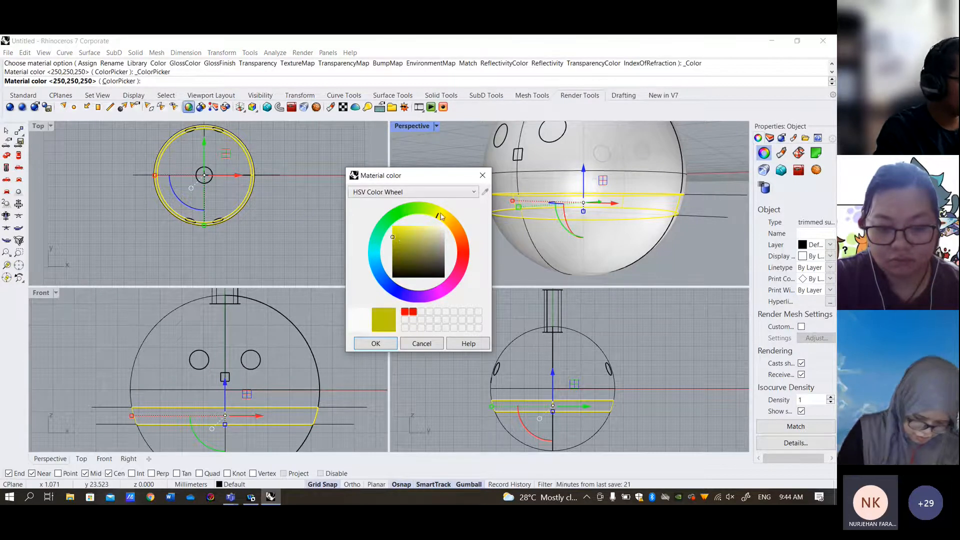
{"action": "left_click", "coordinate": [375, 343]}
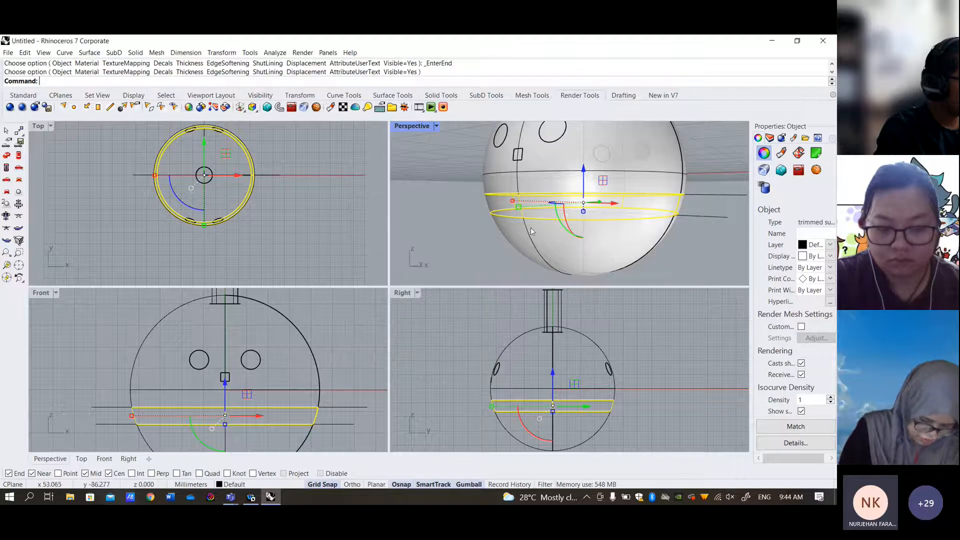
- Set the render colour of the sphere's lower cap to bright green
{"action": "left_click", "coordinate": [698, 241]}
{"action": "right_click_drag", "start_coordinate": [559, 202], "coordinate": [564, 214], "text": "shift"}
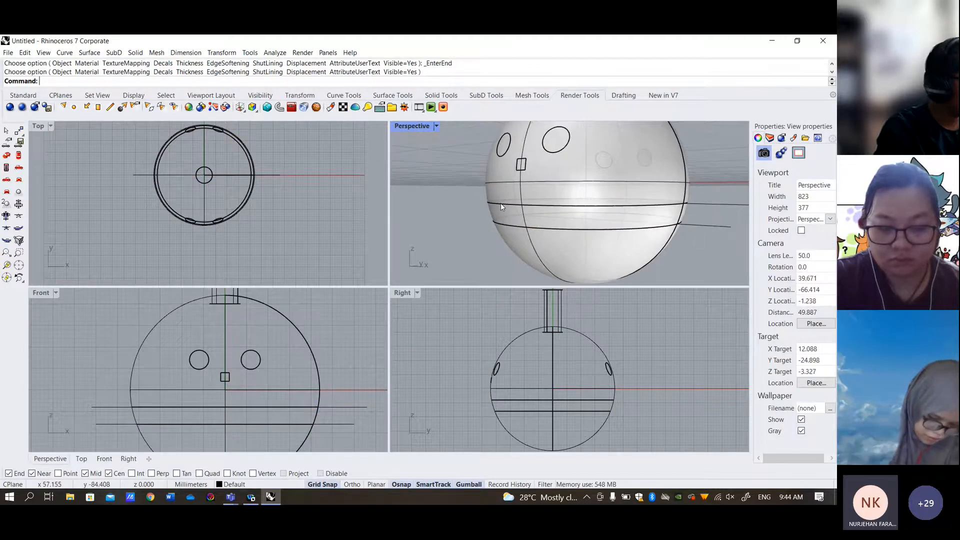
{"action": "left_click", "coordinate": [559, 244]}
{"action": "left_click", "coordinate": [189, 107]}
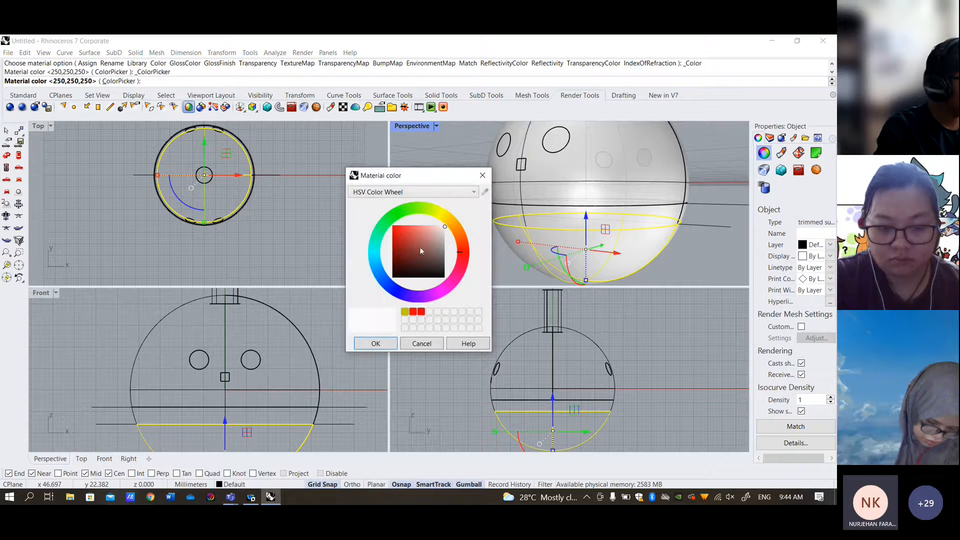
{"action": "left_click", "coordinate": [400, 220]}
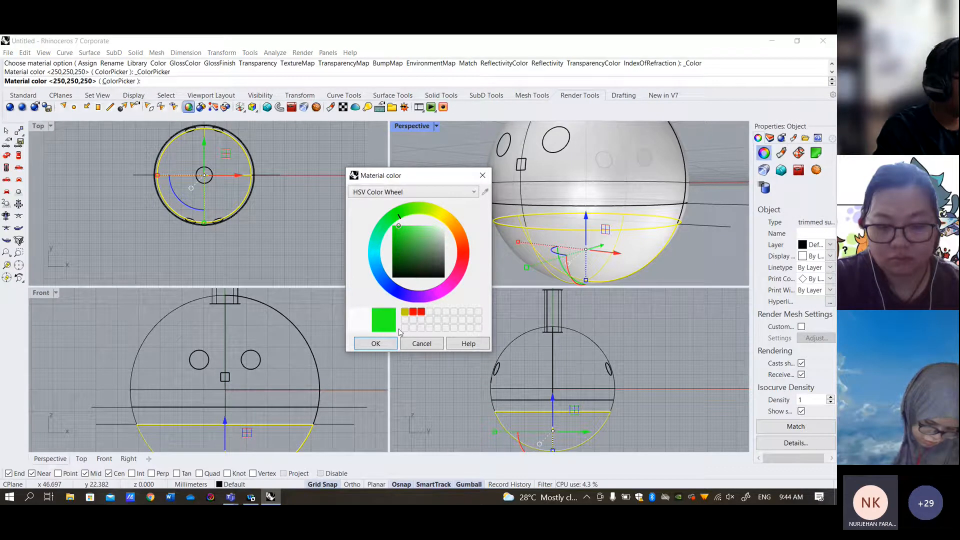
{"action": "left_click", "coordinate": [376, 343]}
- Set the Perspective viewport's display mode to Rendered and bring the whole figure into view with its face to the front
{"action": "left_click", "coordinate": [436, 126]}
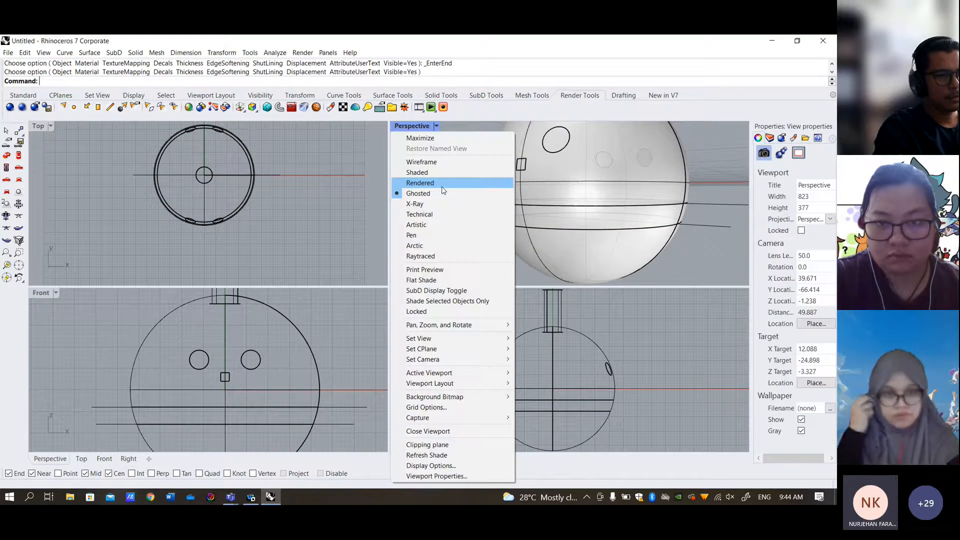
{"action": "left_click", "coordinate": [442, 185]}
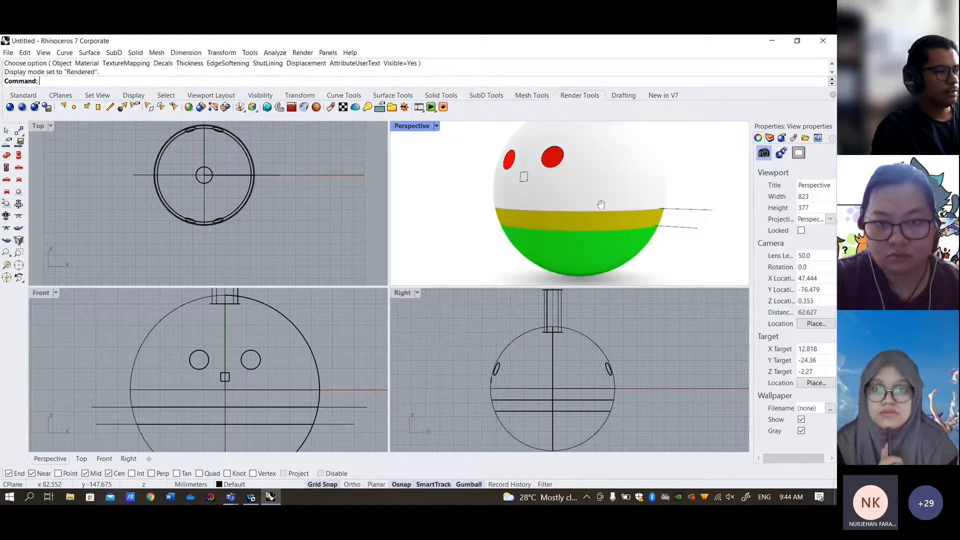
{"action": "scroll", "coordinate": [601, 205], "scroll_direction": "down", "scroll_amount": 6}
{"action": "right_click_drag", "start_coordinate": [530, 220], "coordinate": [620, 227]}
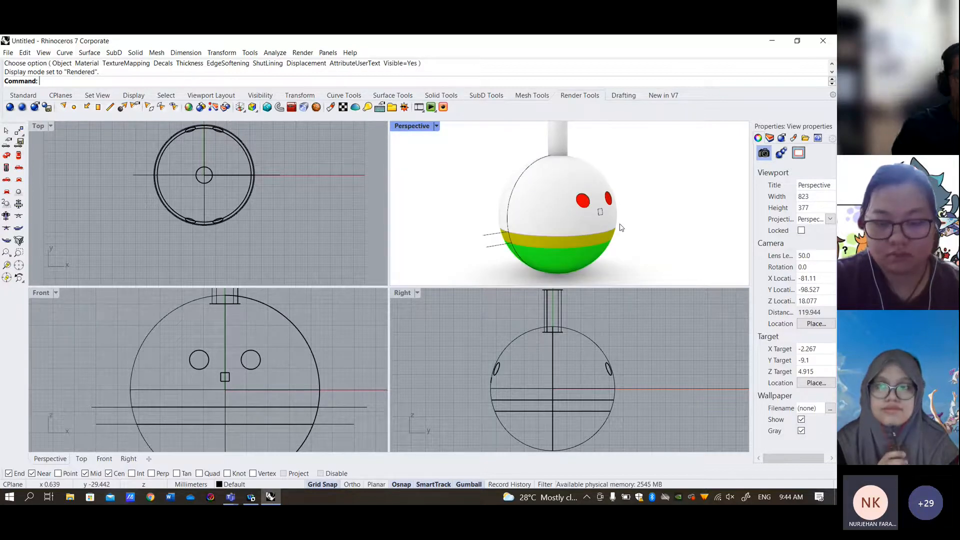
{"action": "right_click_drag", "start_coordinate": [619, 227], "coordinate": [560, 204]}
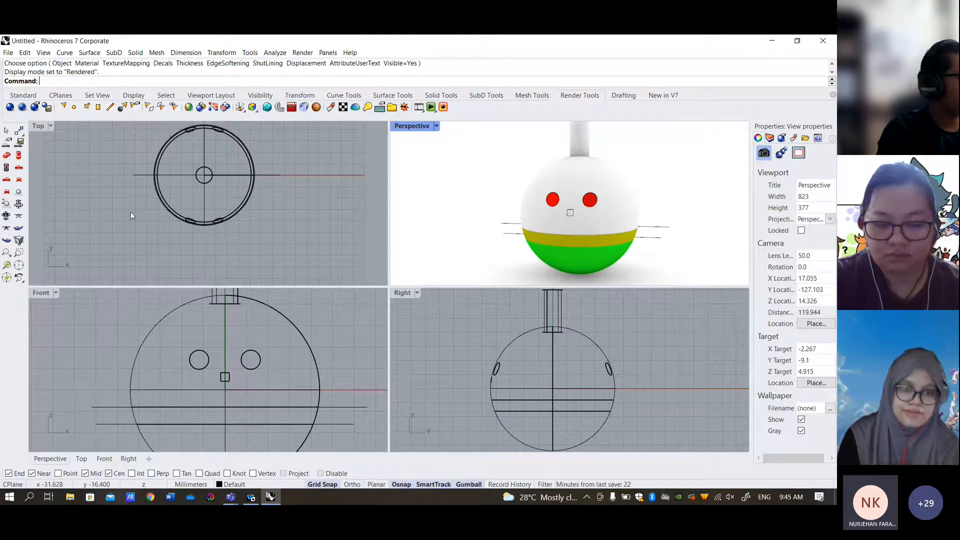
- Draw a closed, ear-shaped control-point curve in the Front view, just outside the sphere's upper right side
{"action": "left_click", "coordinate": [25, 95]}
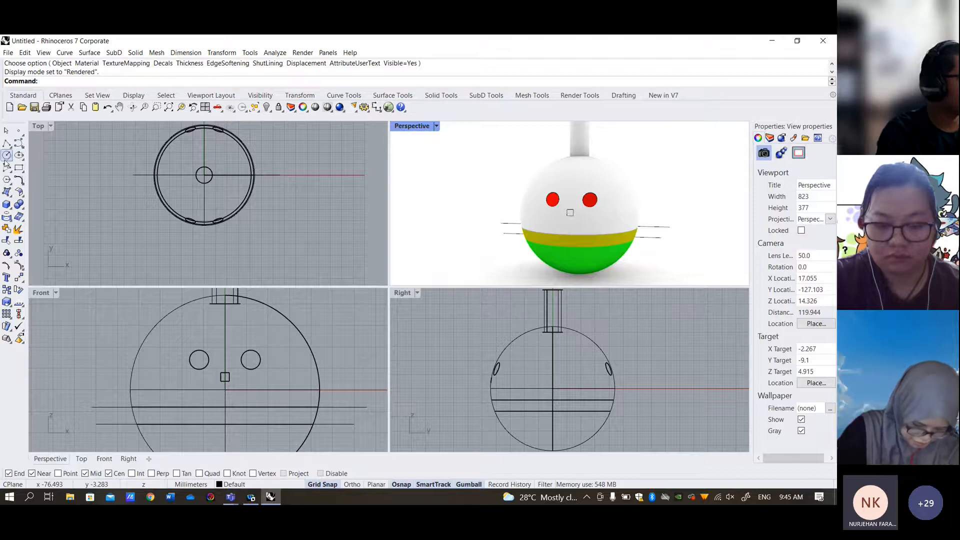
{"action": "left_click", "coordinate": [18, 144]}
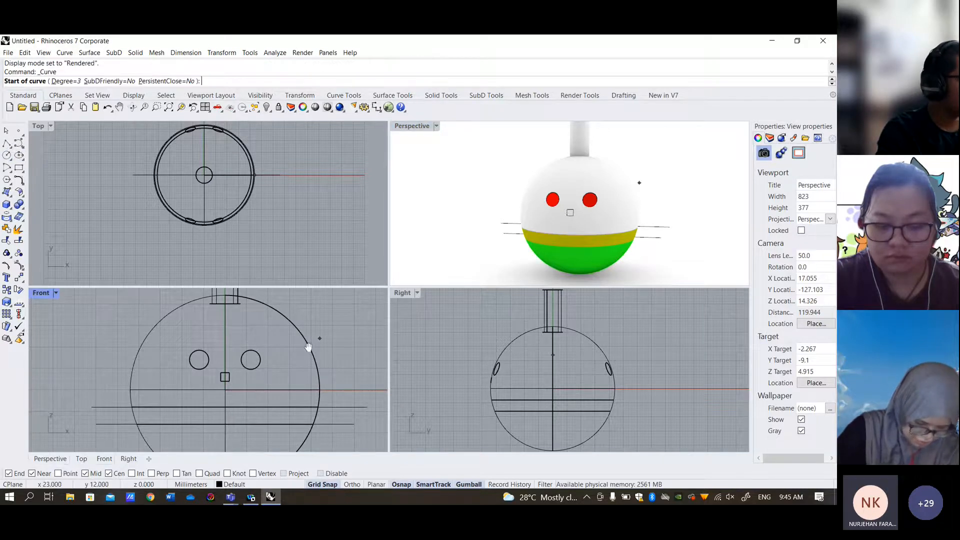
{"action": "right_click_drag", "start_coordinate": [319, 337], "coordinate": [278, 357]}
{"action": "left_click", "coordinate": [273, 333]}
{"action": "key", "text": "Escape"}
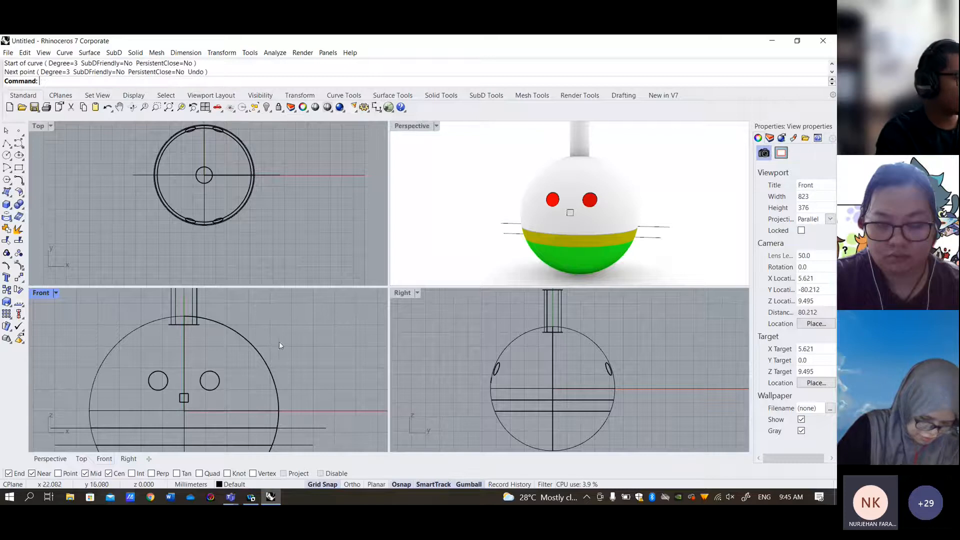
{"action": "right_click", "coordinate": [277, 334]}
{"action": "left_click", "coordinate": [278, 333]}
{"action": "left_click", "coordinate": [296, 316]}
{"action": "left_click", "coordinate": [308, 311]}
{"action": "left_click", "coordinate": [313, 324]}
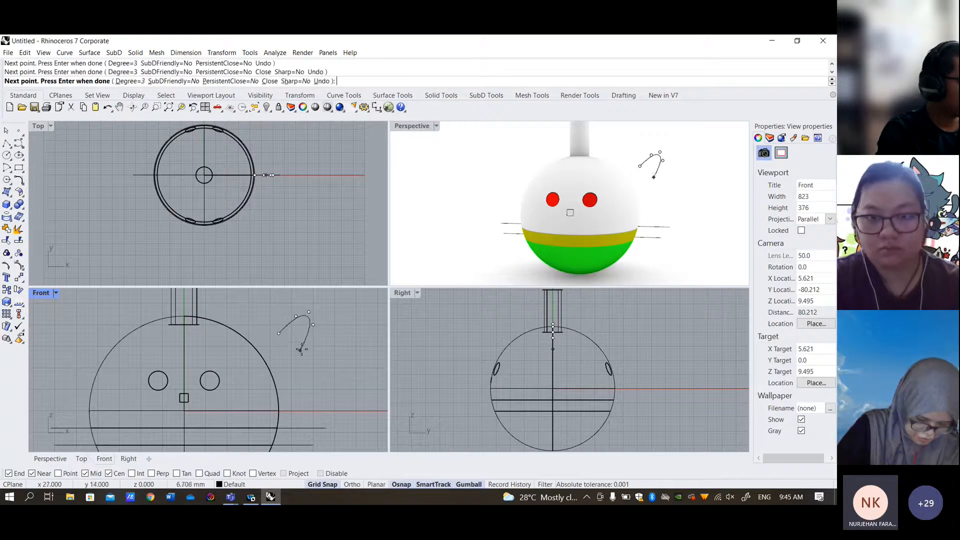
{"action": "left_click", "coordinate": [301, 359]}
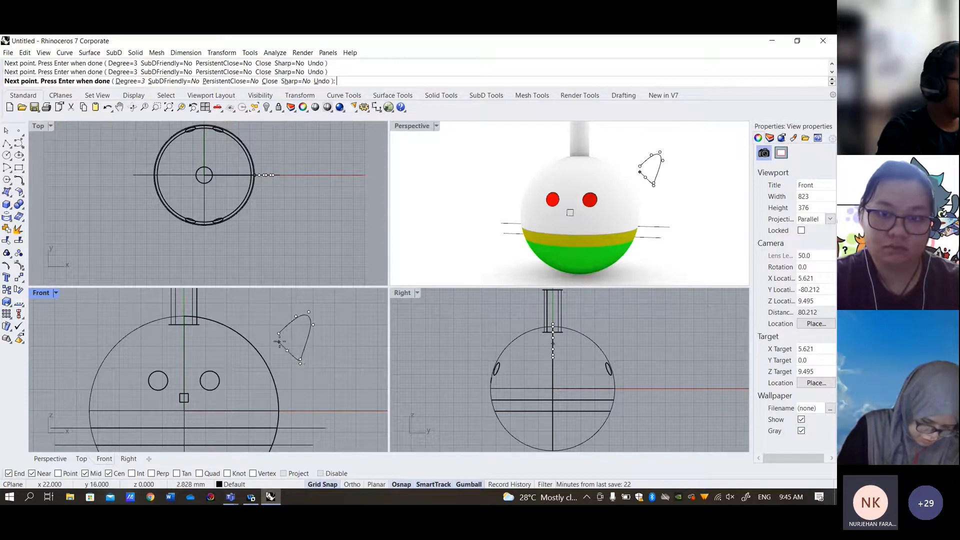
{"action": "scroll", "coordinate": [278, 339], "scroll_direction": "up", "scroll_amount": 3}
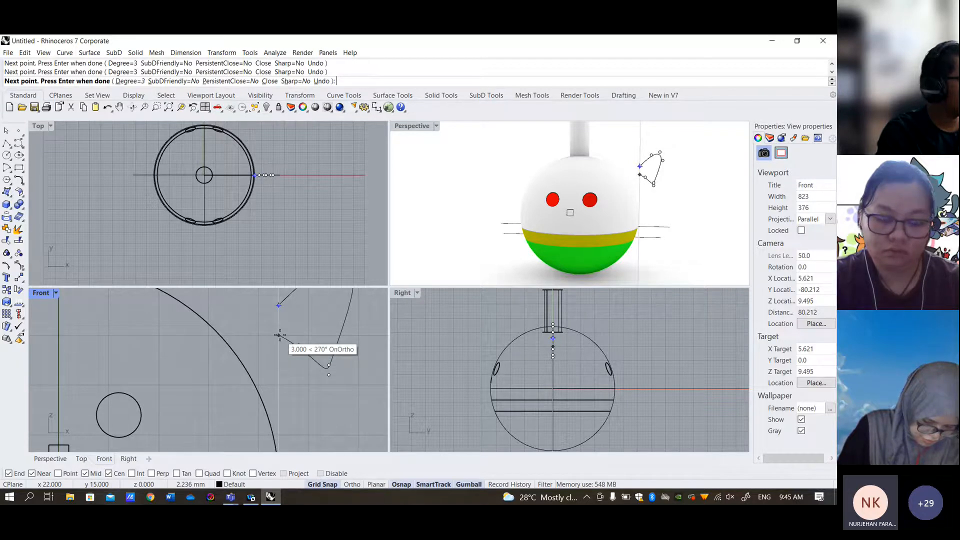
- Extrude the closed ear curve straight into a solid 4 mm deep, towards the face side of the sphere
{"action": "left_click", "coordinate": [135, 53]}
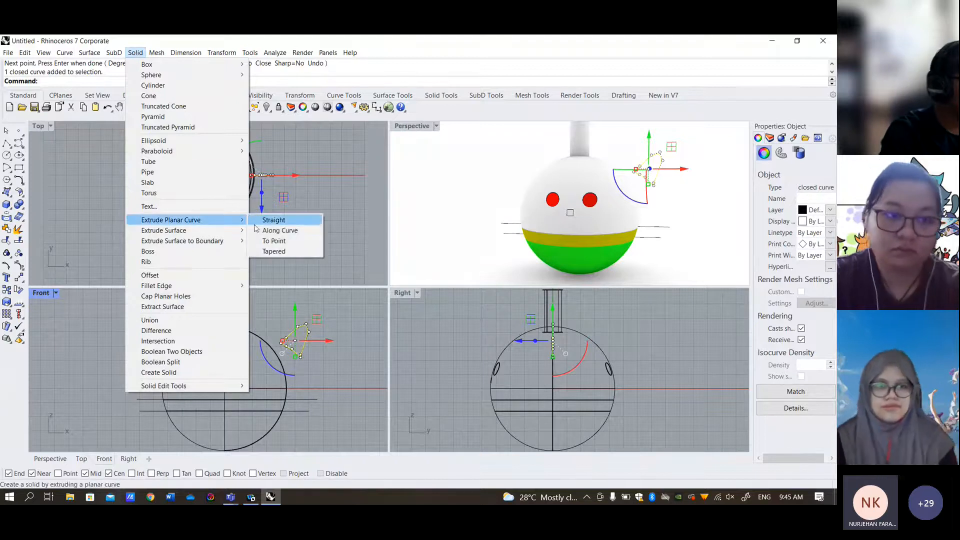
{"action": "left_click", "coordinate": [261, 223]}
{"action": "scroll", "coordinate": [270, 177], "scroll_direction": "up", "scroll_amount": 5}
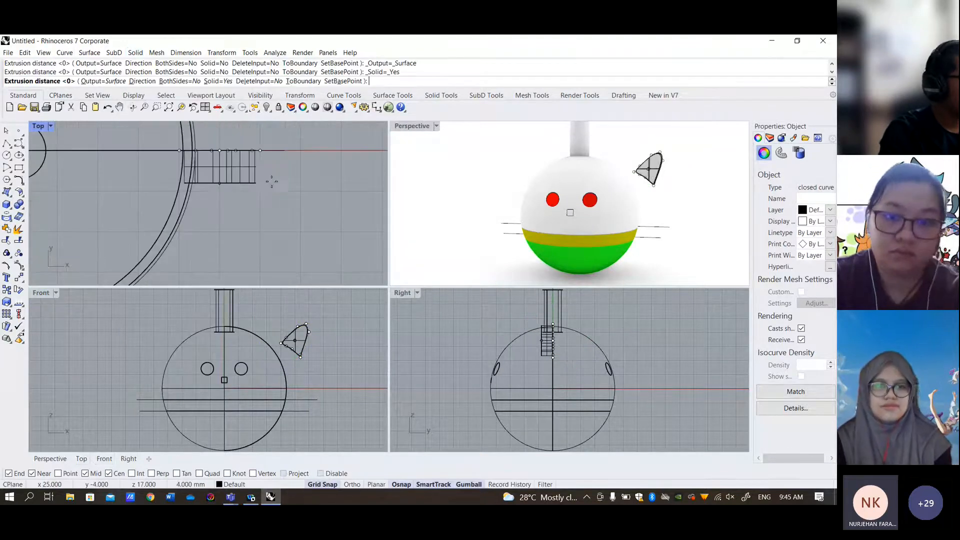
{"action": "right_click_drag", "start_coordinate": [268, 174], "coordinate": [264, 213]}
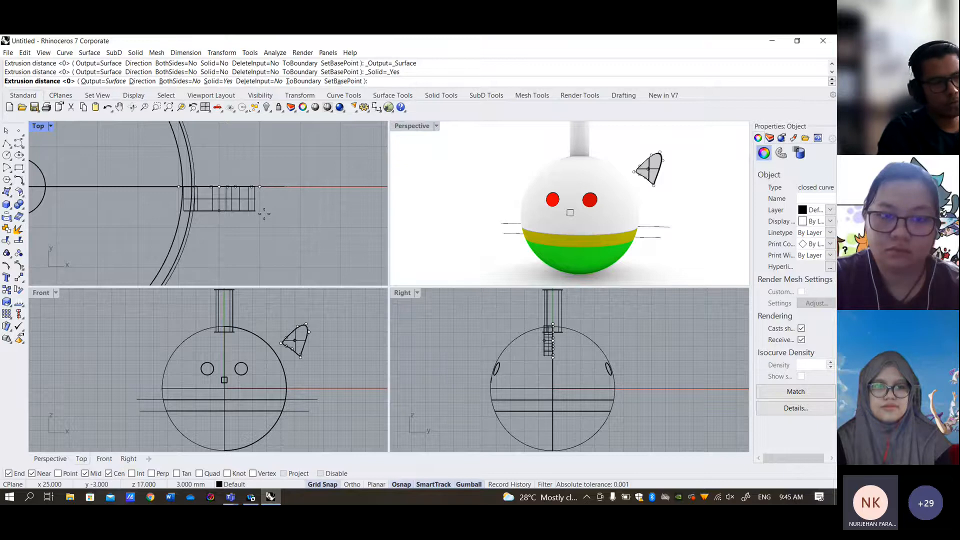
{"action": "left_click", "coordinate": [265, 223]}
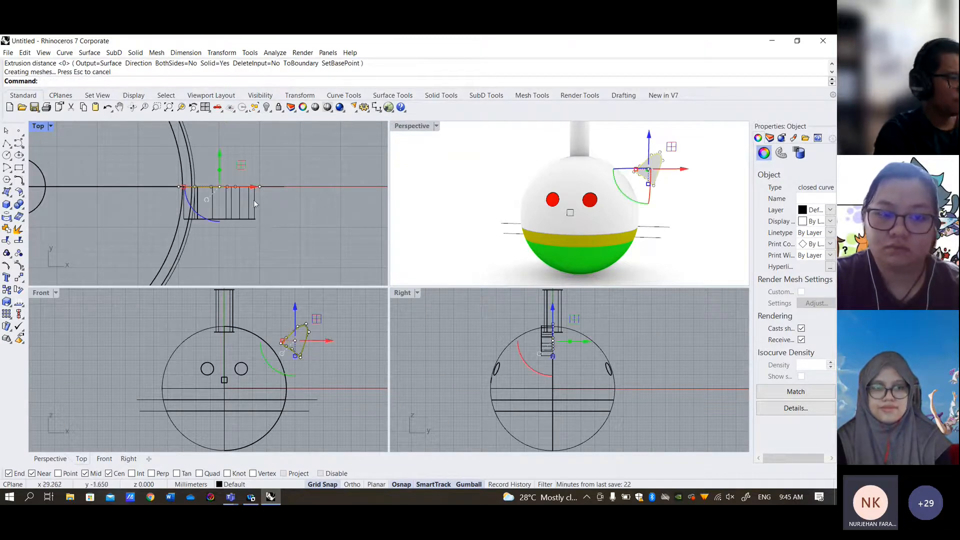
- Delete the source ear curve and move the solid ear about 2 mm back in the Top view, centring it on the X axis
{"action": "key", "text": "Delete"}
{"action": "left_click", "coordinate": [241, 197]}
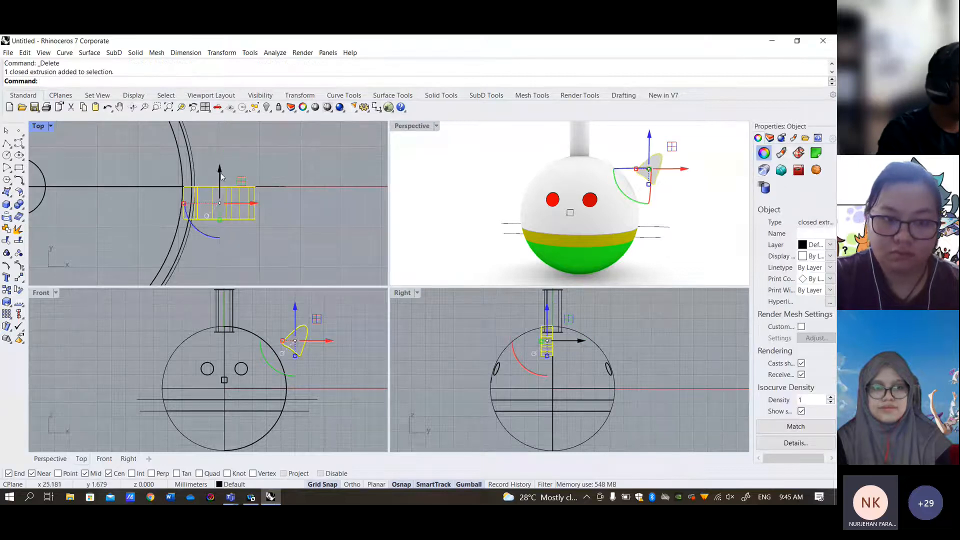
{"action": "left_click_drag", "start_coordinate": [221, 172], "coordinate": [221, 157]}
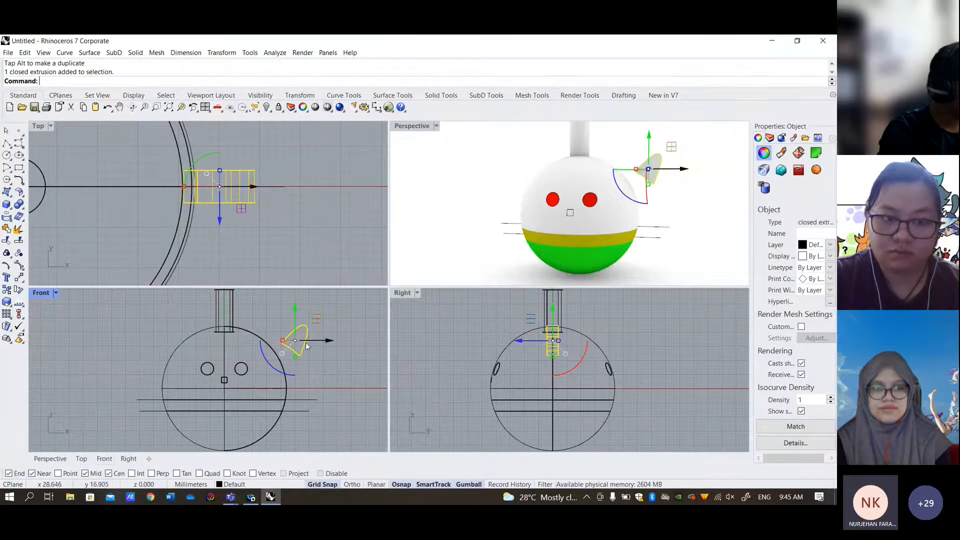
- Turn off Grid Snap and move the ear in the Front view until its base sinks into the sphere's upper right side
{"action": "left_click", "coordinate": [323, 484]}
{"action": "scroll", "coordinate": [319, 343], "scroll_direction": "up", "scroll_amount": 2}
{"action": "left_click_drag", "start_coordinate": [312, 316], "coordinate": [280, 320]}
{"action": "scroll", "coordinate": [240, 367], "scroll_direction": "up", "scroll_amount": 2}
{"action": "left_click_drag", "start_coordinate": [253, 353], "coordinate": [251, 352]}
{"action": "left_click", "coordinate": [356, 329]}
{"action": "right_click_drag", "start_coordinate": [338, 335], "coordinate": [320, 383]}
- Examine the ear and its join with the sphere up close in the Perspective view
{"action": "right_click_drag", "start_coordinate": [618, 208], "coordinate": [547, 215]}
{"action": "scroll", "coordinate": [603, 154], "scroll_direction": "up", "scroll_amount": 4}
{"action": "scroll", "coordinate": [603, 153], "scroll_direction": "up", "scroll_amount": 4}
{"action": "right_click_drag", "start_coordinate": [628, 188], "coordinate": [634, 210]}
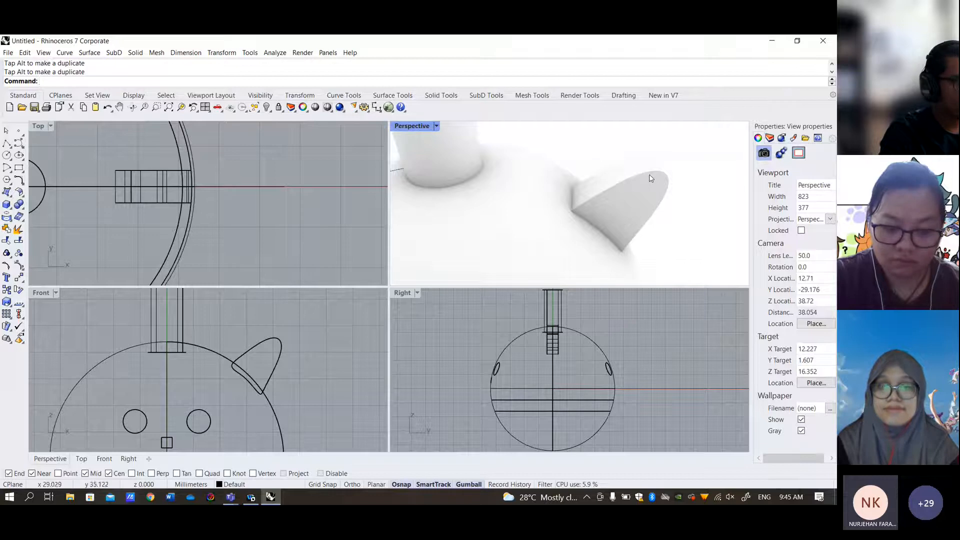
{"action": "right_click_drag", "start_coordinate": [650, 178], "coordinate": [638, 209]}
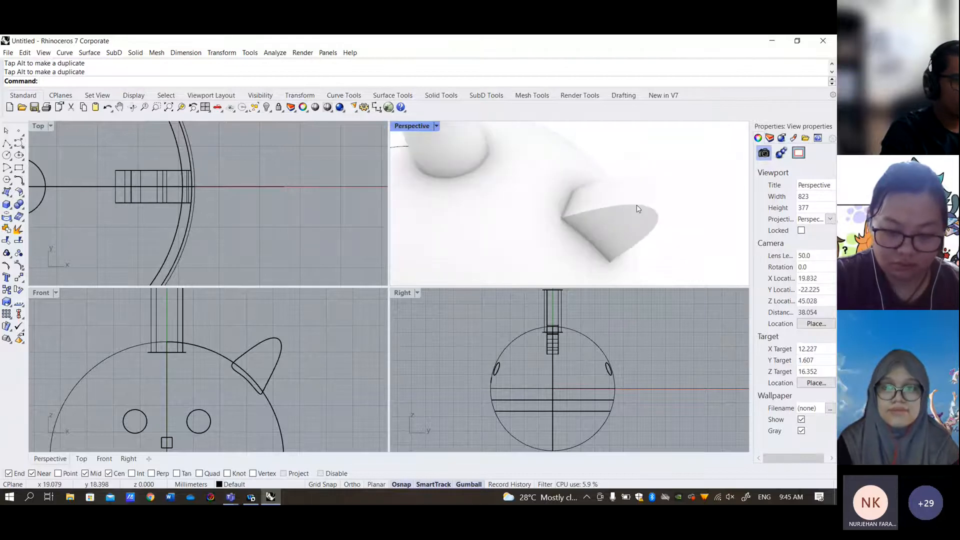
{"action": "left_click", "coordinate": [637, 206]}
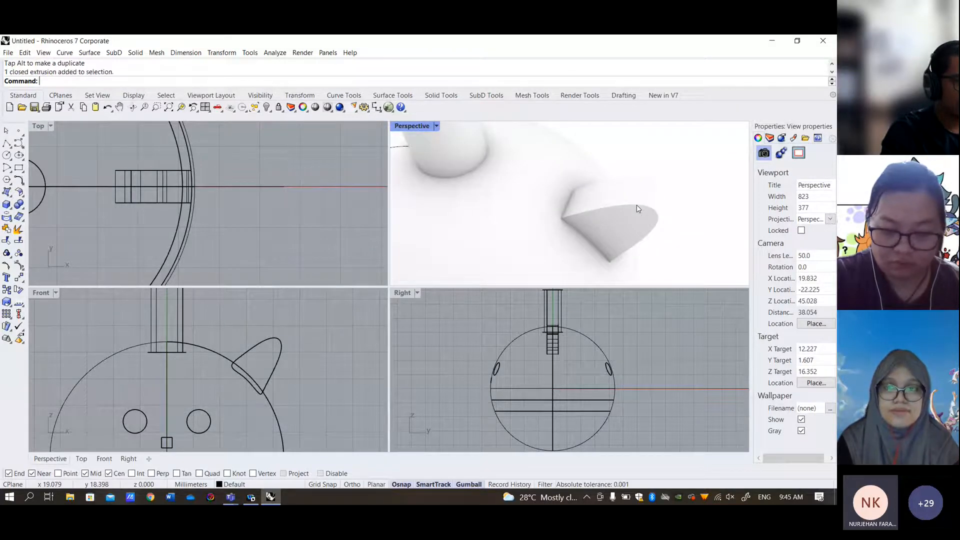
{"action": "left_click", "coordinate": [667, 213]}
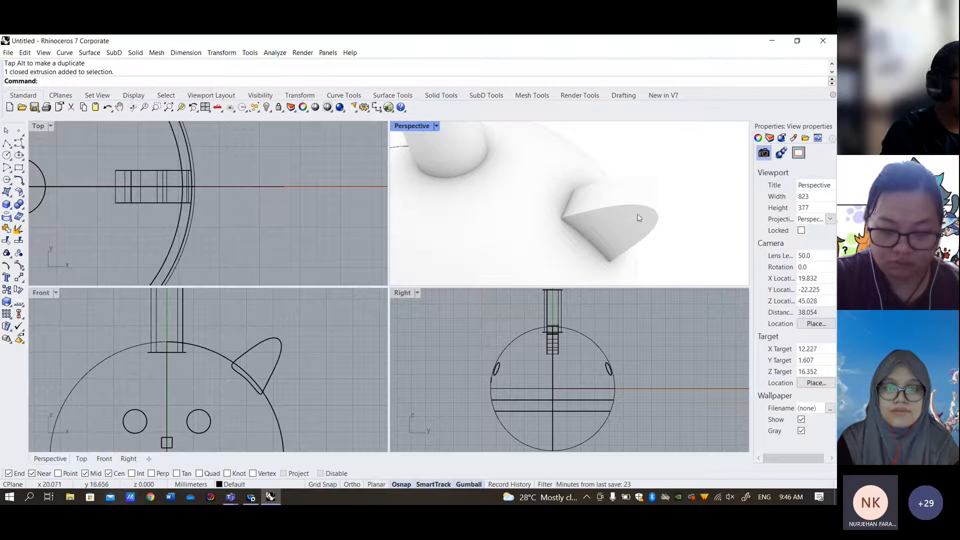
- Try to fillet the ear's front and back outline edges with a radius of 1
{"action": "left_click", "coordinate": [135, 52]}
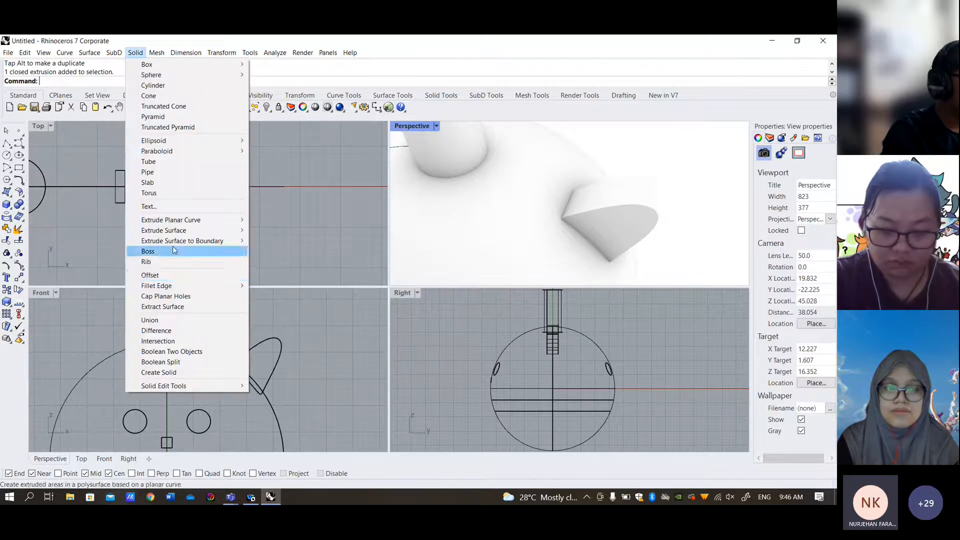
{"action": "mouse_move", "coordinate": [200, 286]}
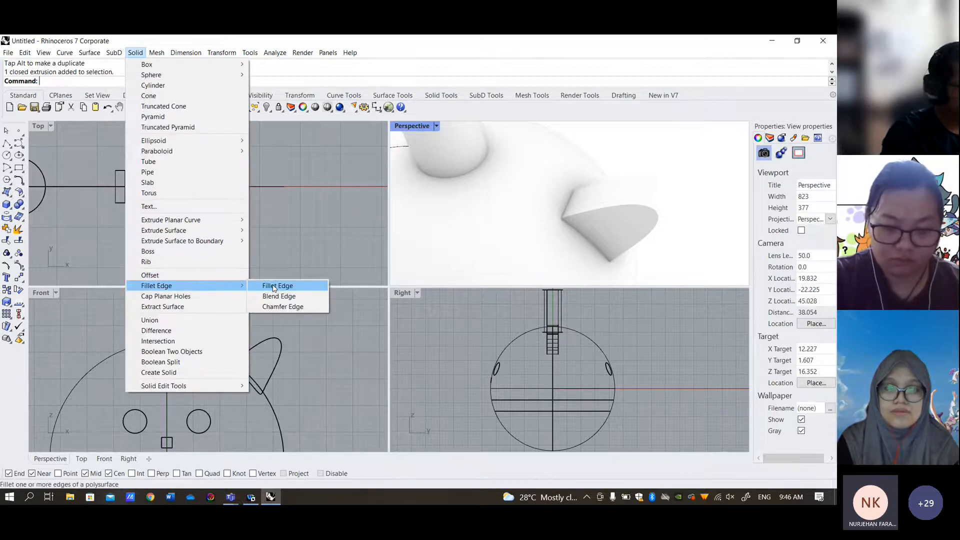
{"action": "left_click", "coordinate": [274, 285]}
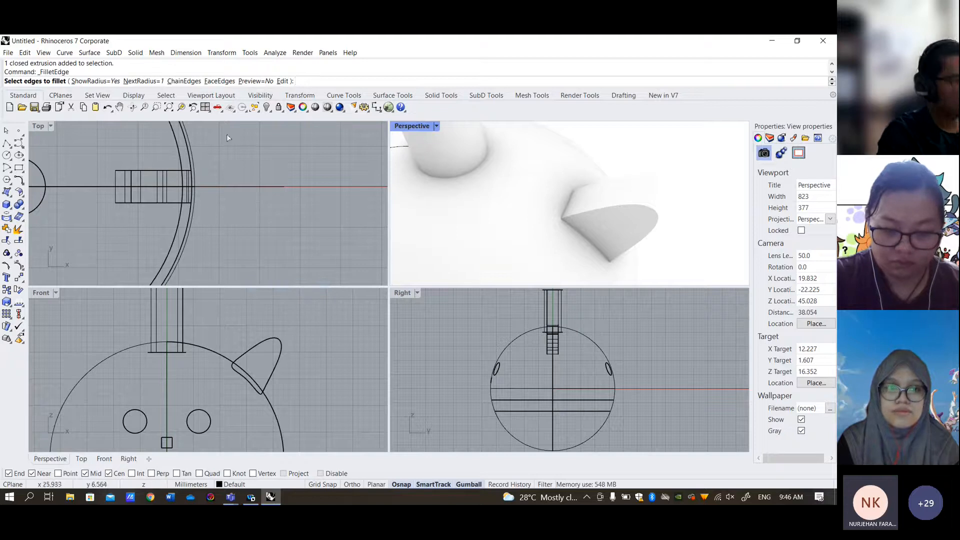
{"action": "left_click", "coordinate": [135, 52]}
{"action": "mouse_move", "coordinate": [227, 288]}
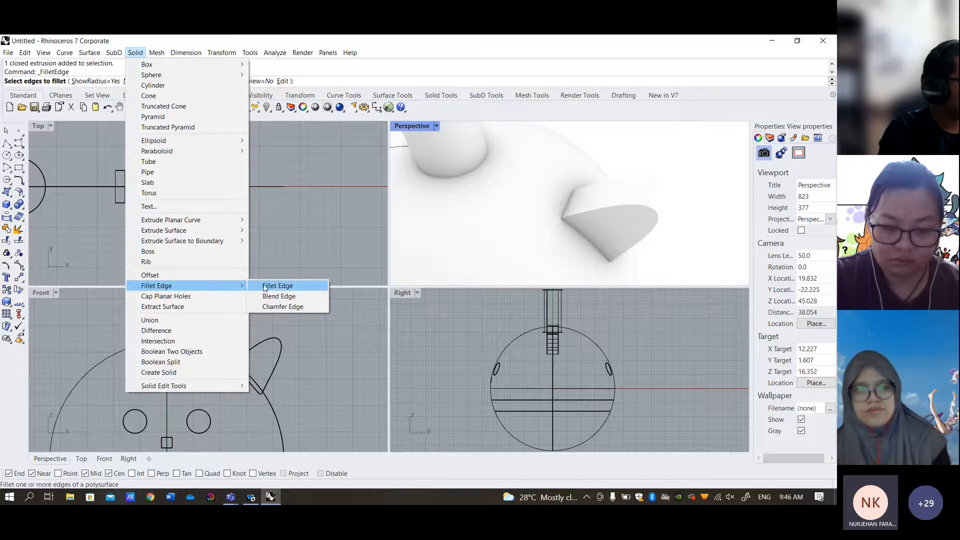
{"action": "left_click", "coordinate": [265, 287]}
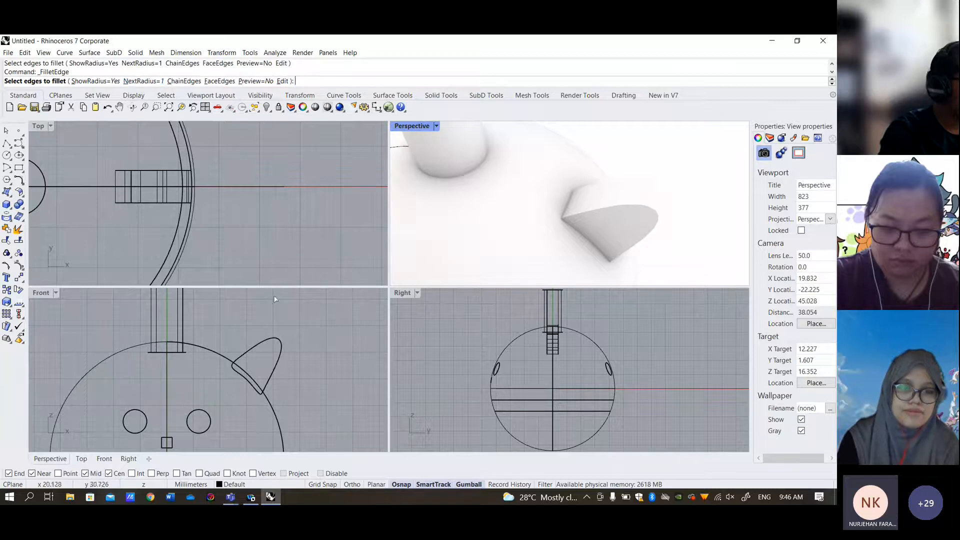
{"action": "left_click", "coordinate": [275, 338]}
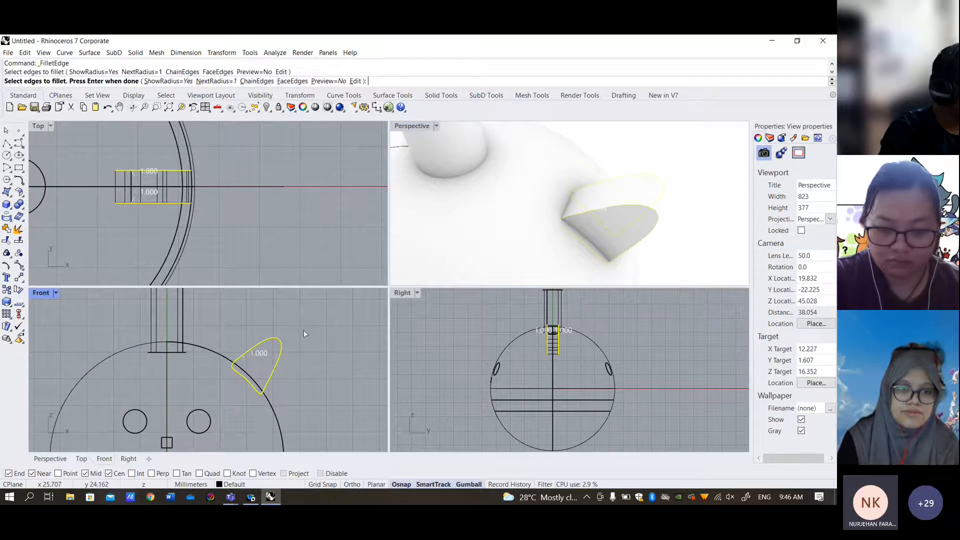
{"action": "key", "text": "Return"}
{"action": "key", "text": "Return"}
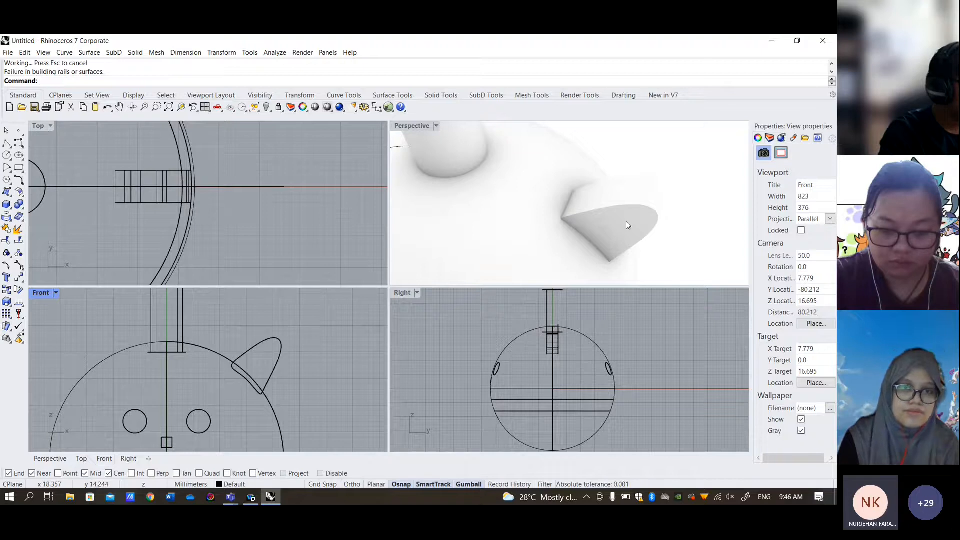
- Undo the ear's last rotation and try to fillet its outline edges with a radius of 0.5
{"action": "scroll", "coordinate": [625, 221], "scroll_direction": "up", "scroll_amount": 5}
{"action": "scroll", "coordinate": [630, 194], "scroll_direction": "up", "scroll_amount": 2}
{"action": "scroll", "coordinate": [563, 208], "scroll_direction": "up", "scroll_amount": 3}
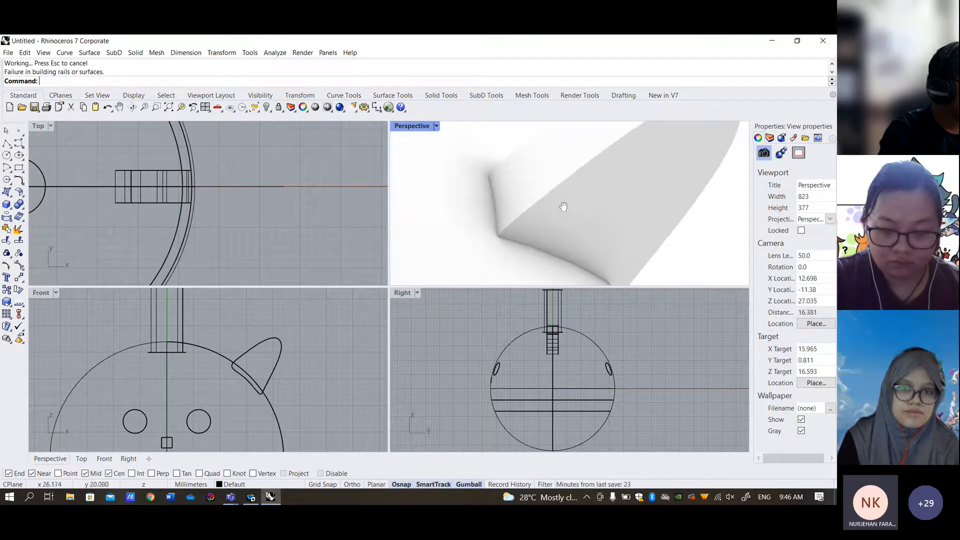
{"action": "key", "text": "ctrl+z"}
{"action": "right_click", "coordinate": [320, 334]}
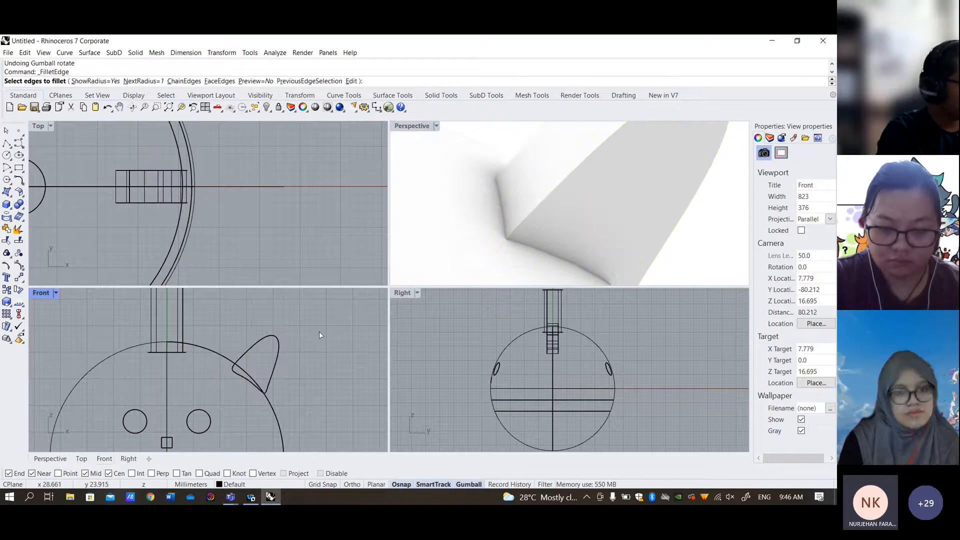
{"action": "type", "text": "0."}
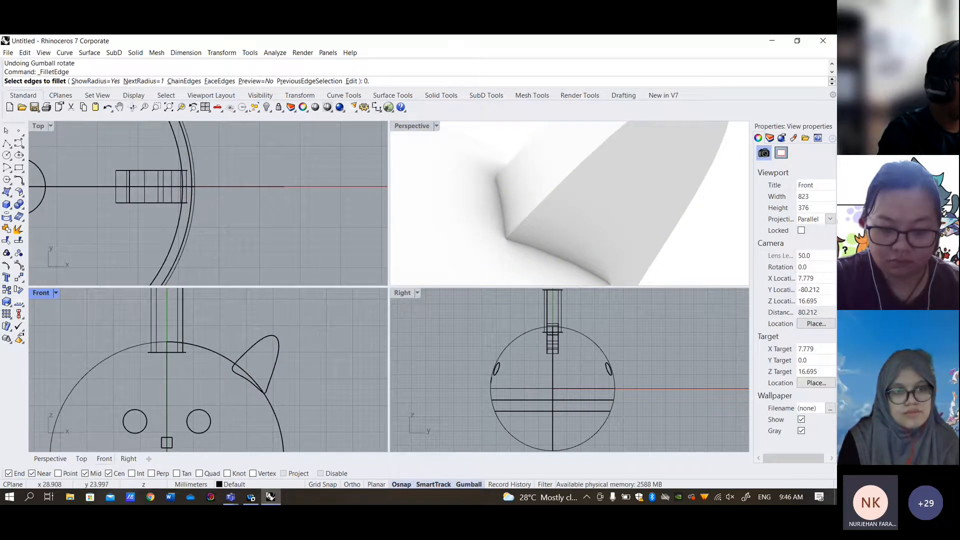
{"action": "key", "text": "Return"}
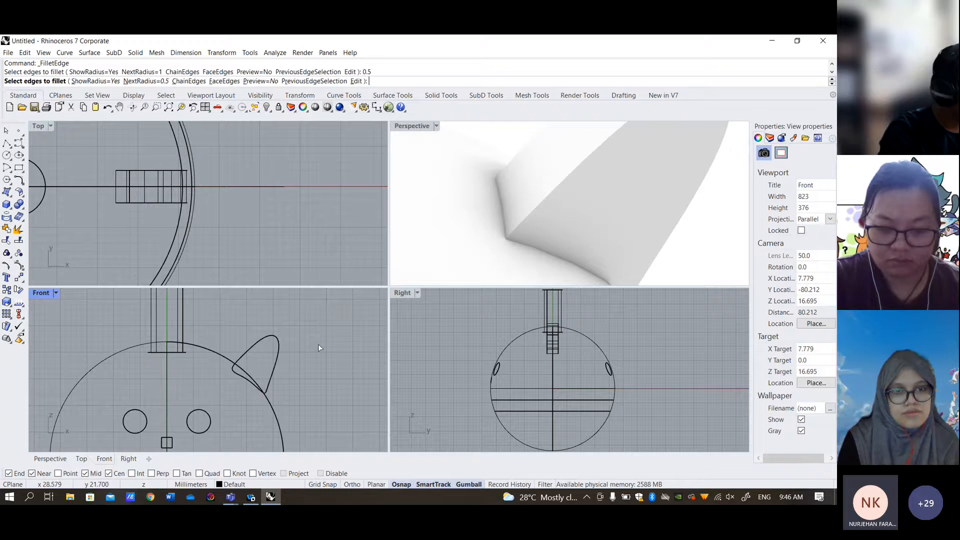
{"action": "left_click_drag", "start_coordinate": [318, 344], "coordinate": [256, 366]}
{"action": "right_click", "coordinate": [287, 326]}
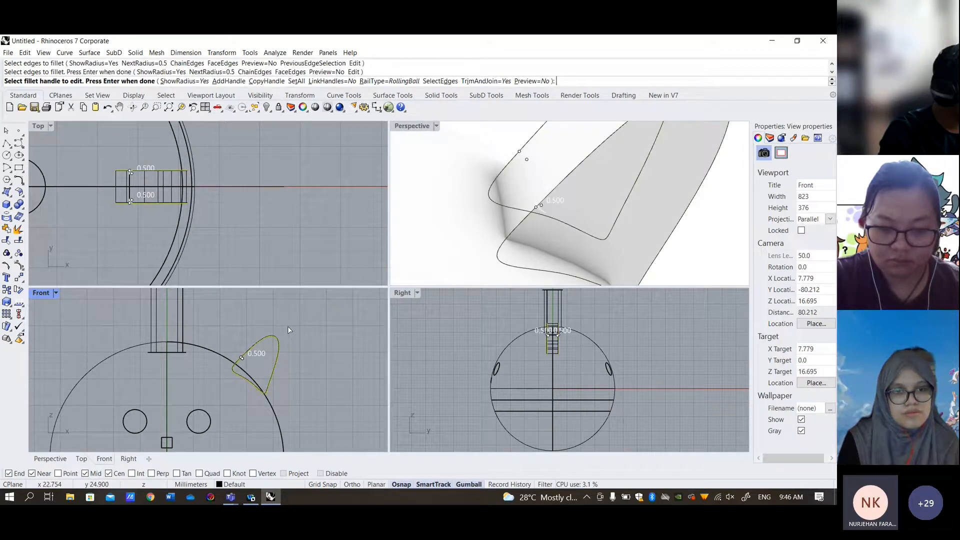
{"action": "right_click", "coordinate": [287, 326]}
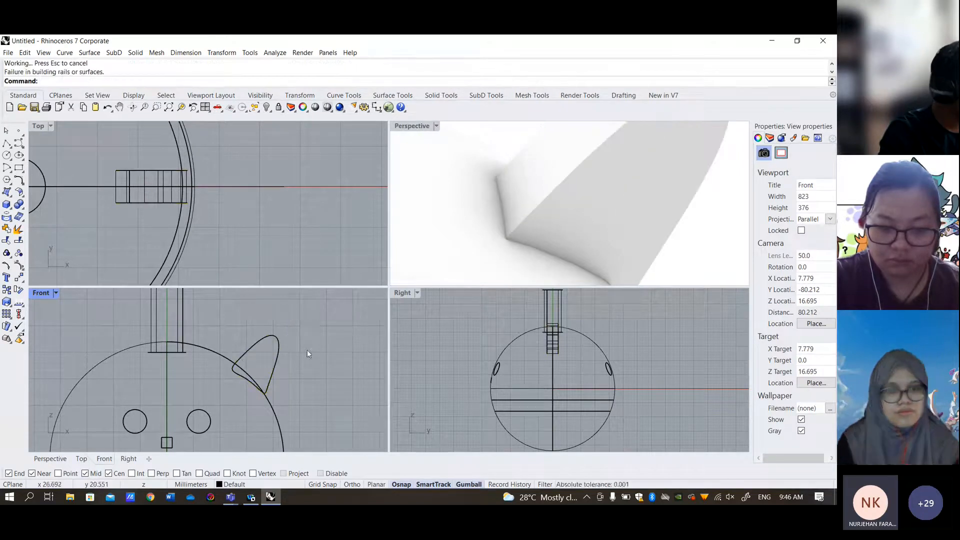
- Undo the ear's earlier placement on the sphere and delete the solid ear
{"action": "key", "text": "ctrl+z"}
{"action": "left_click", "coordinate": [346, 359]}
{"action": "right_click_drag", "start_coordinate": [335, 369], "coordinate": [270, 370]}
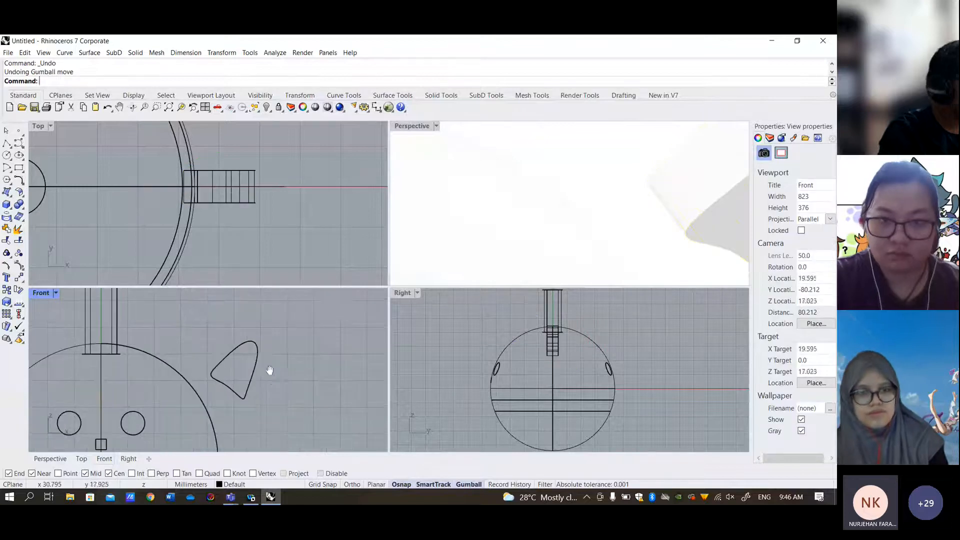
{"action": "scroll", "coordinate": [248, 395], "scroll_direction": "up", "scroll_amount": 4}
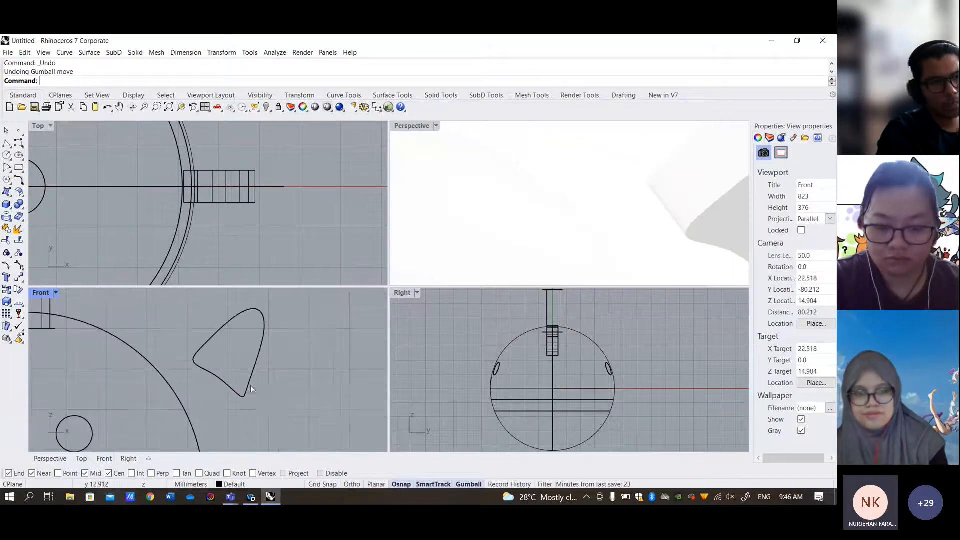
{"action": "right_click_drag", "start_coordinate": [266, 387], "coordinate": [221, 379]}
{"action": "scroll", "coordinate": [251, 392], "scroll_direction": "down", "scroll_amount": 4}
{"action": "left_click", "coordinate": [208, 354]}
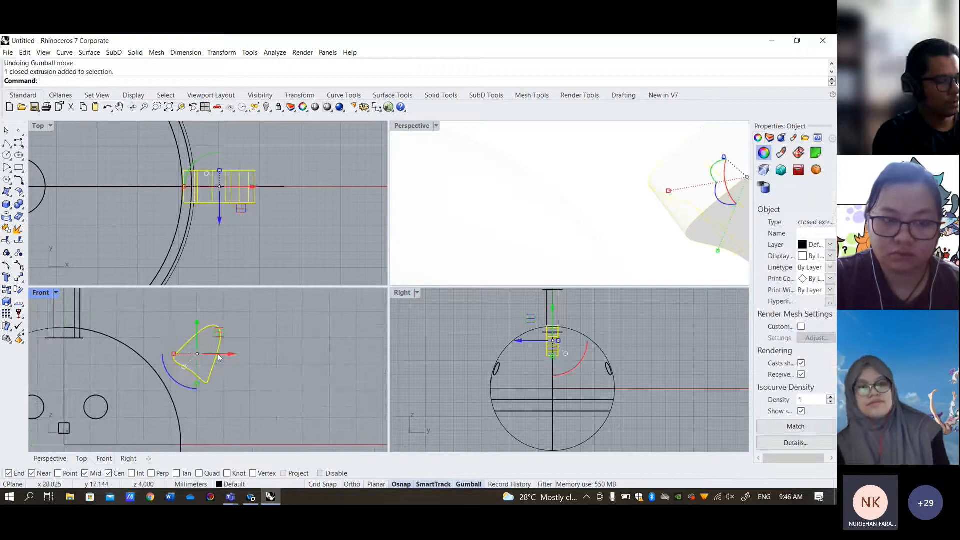
{"action": "key", "text": "Delete"}
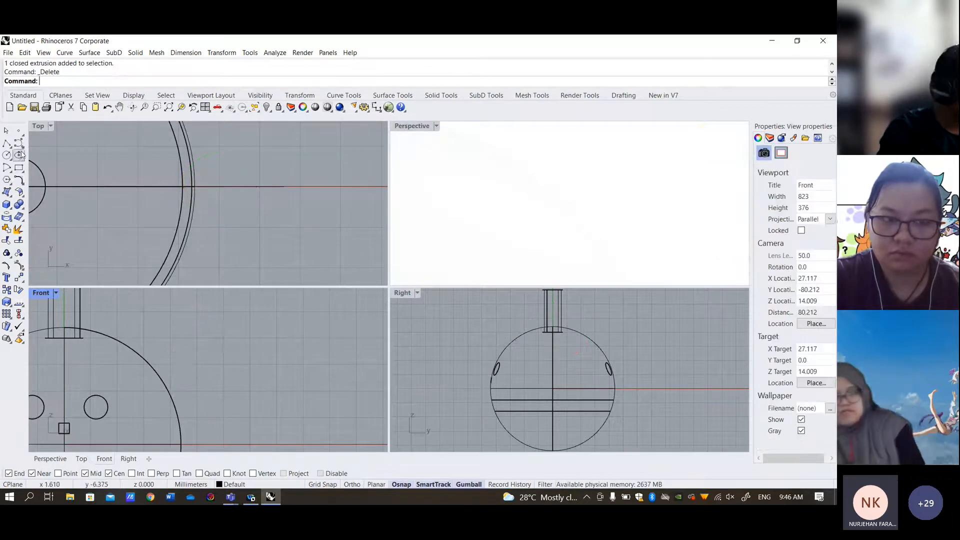
{"action": "left_click", "coordinate": [21, 145]}
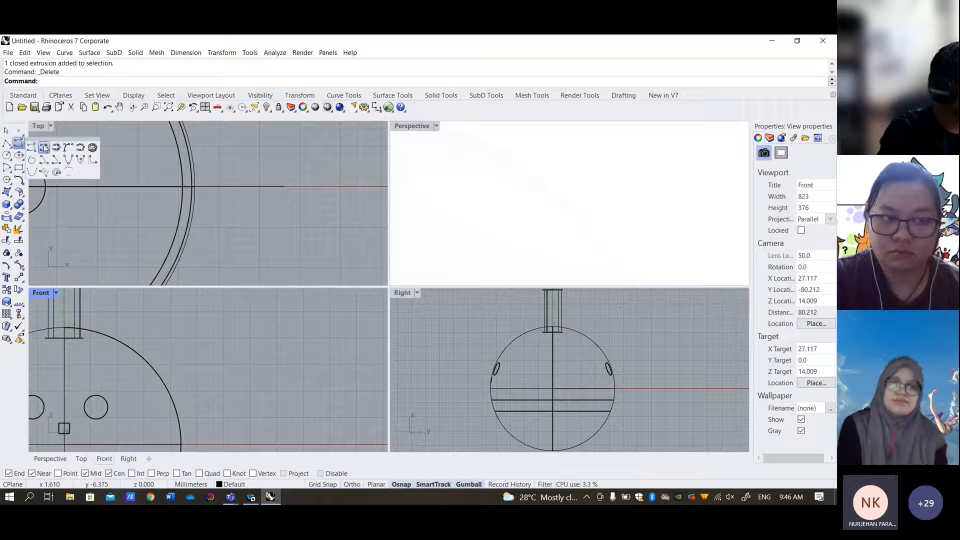
{"action": "left_click", "coordinate": [44, 148]}
{"action": "left_click", "coordinate": [184, 343]}
{"action": "left_click", "coordinate": [284, 301]}
{"action": "left_click", "coordinate": [304, 312]}
{"action": "key", "text": "ctrl+z"}
{"action": "key", "text": "ctrl+z"}
- Draw a closed control-point curve about 20 mm wide in the Front view beside the sphere, shaped as a slanted ear with rounded corners
{"action": "left_click", "coordinate": [18, 143]}
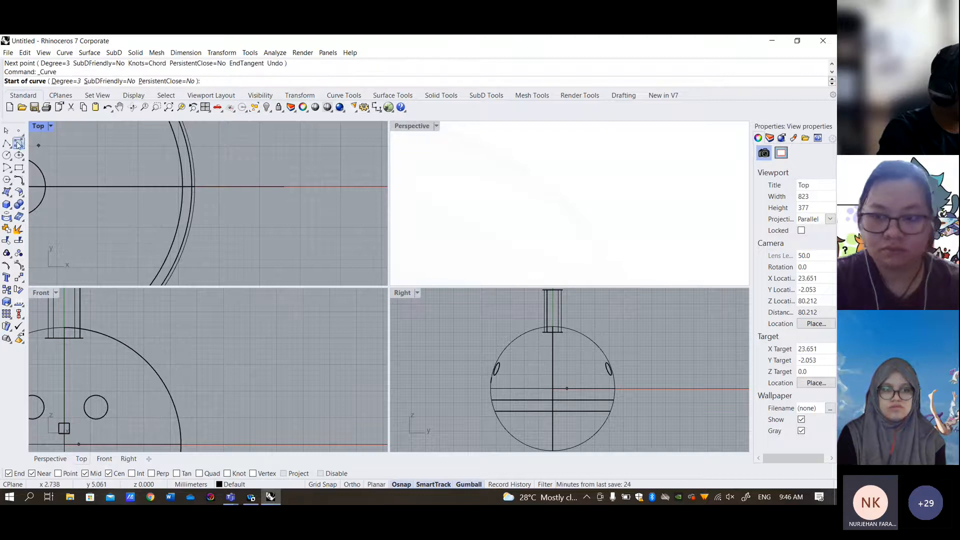
{"action": "left_click", "coordinate": [19, 144]}
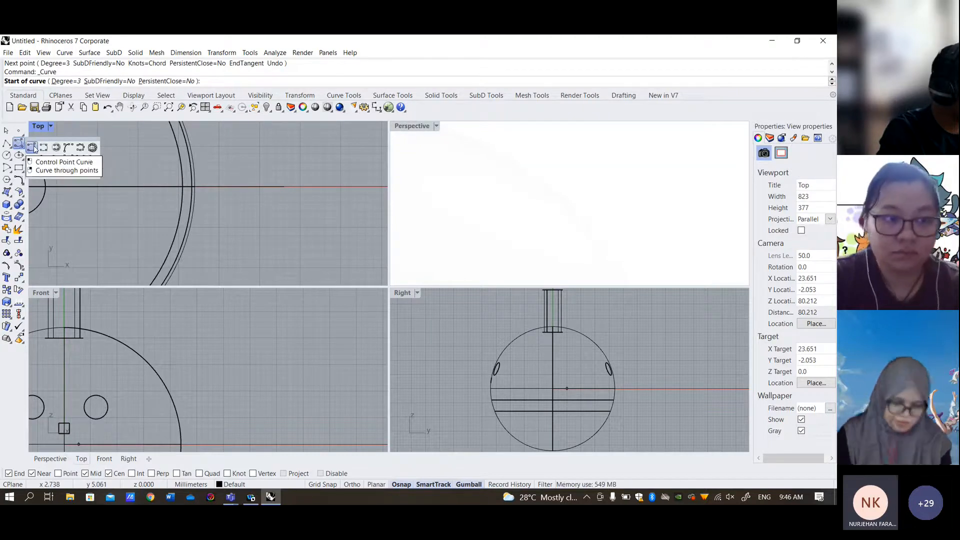
{"action": "left_click", "coordinate": [199, 354]}
{"action": "left_click", "coordinate": [267, 326]}
{"action": "left_click", "coordinate": [291, 321]}
{"action": "left_click", "coordinate": [300, 323]}
{"action": "left_click", "coordinate": [305, 334]}
{"action": "left_click", "coordinate": [299, 347]}
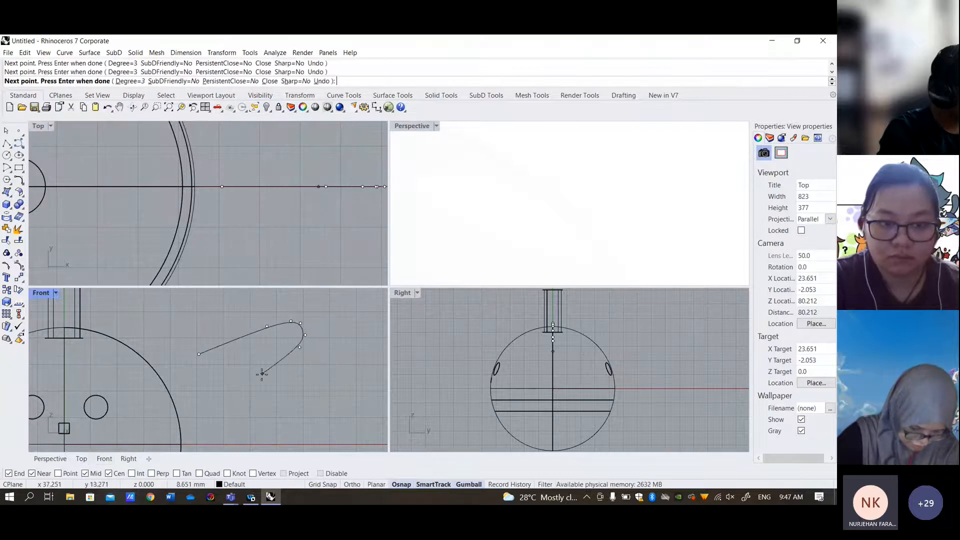
{"action": "left_click", "coordinate": [253, 395]}
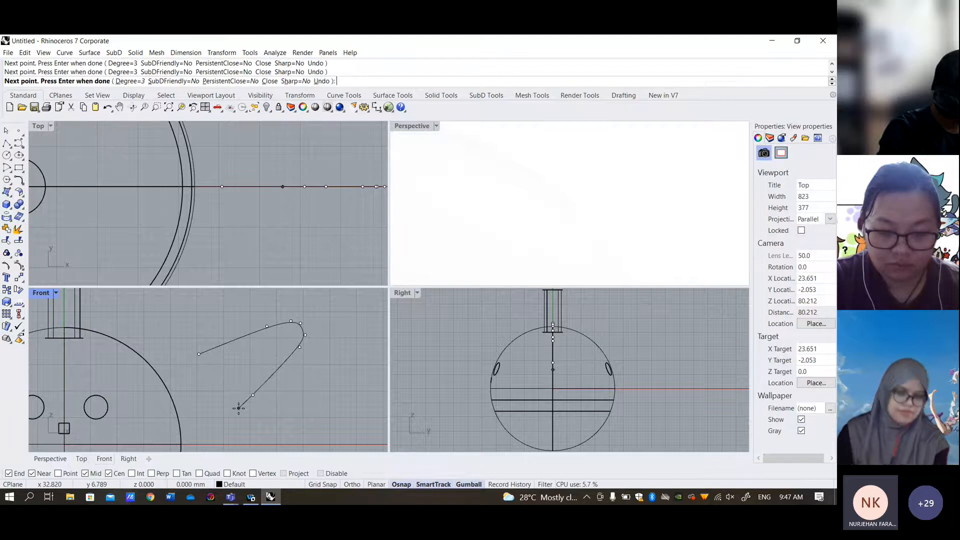
{"action": "left_click", "coordinate": [239, 408]}
{"action": "left_click", "coordinate": [232, 412]}
{"action": "left_click", "coordinate": [216, 406]}
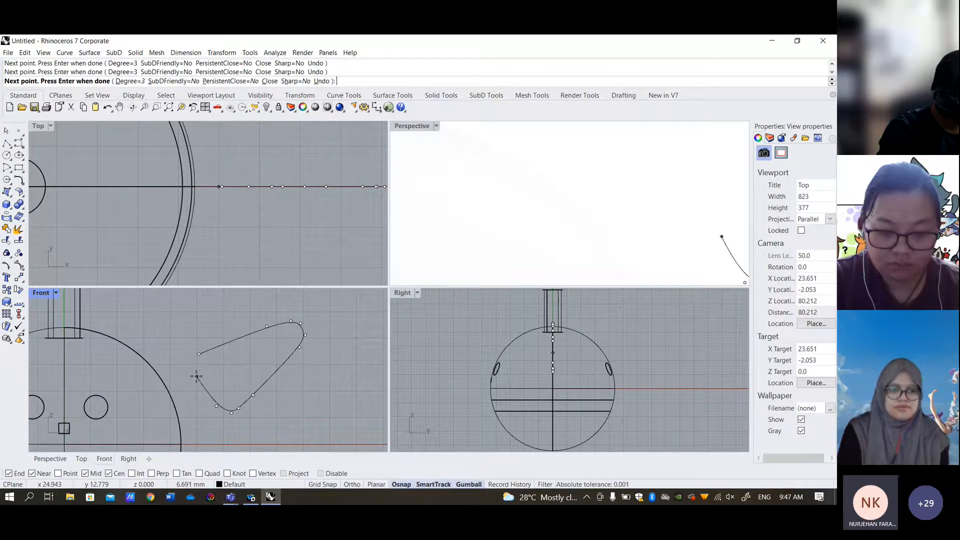
{"action": "left_click", "coordinate": [196, 376]}
{"action": "scroll", "coordinate": [191, 364], "scroll_direction": "up", "scroll_amount": 4}
{"action": "left_click", "coordinate": [191, 364]}
{"action": "left_click", "coordinate": [201, 345]}
{"action": "key", "text": "ctrl+z"}
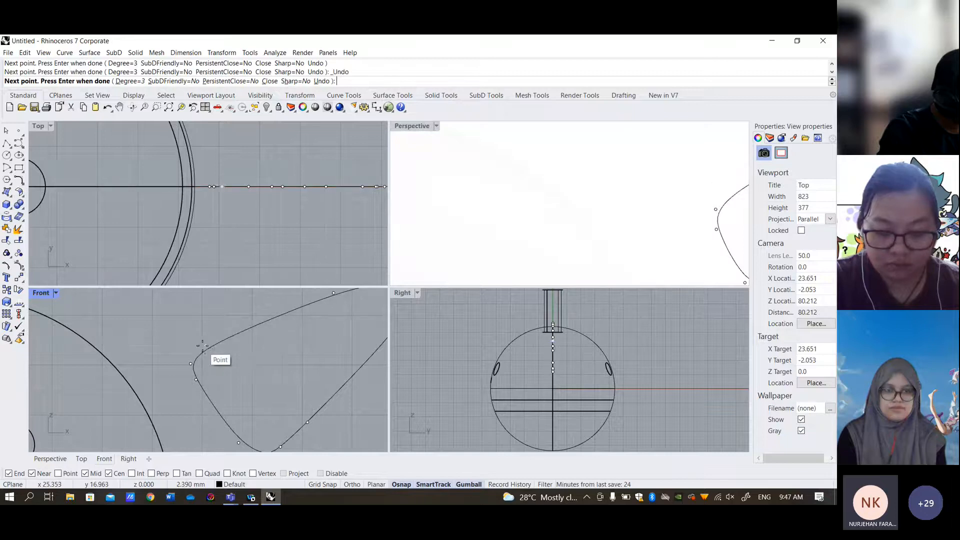
{"action": "left_click", "coordinate": [202, 345]}
{"action": "scroll", "coordinate": [238, 360], "scroll_direction": "down", "scroll_amount": 8}
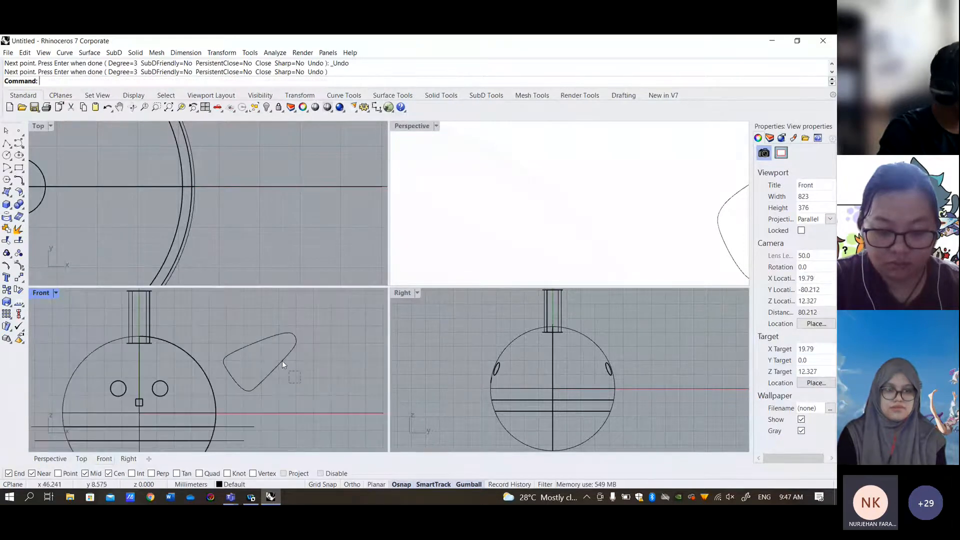
- Extrude the closed ear curve into a solid about 6.2 mm thick and delete the source curve
{"action": "left_click", "coordinate": [282, 361]}
{"action": "left_click", "coordinate": [135, 53]}
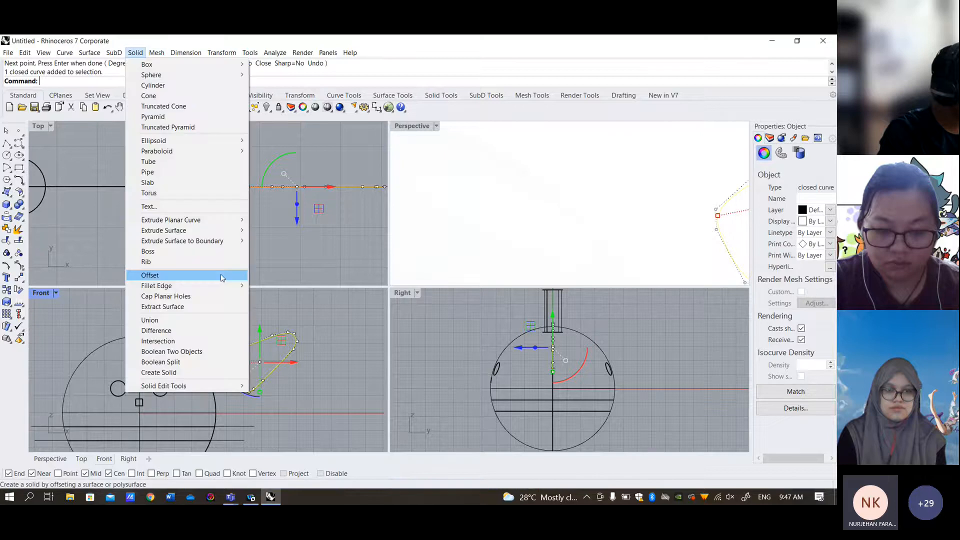
{"action": "left_click", "coordinate": [222, 276]}
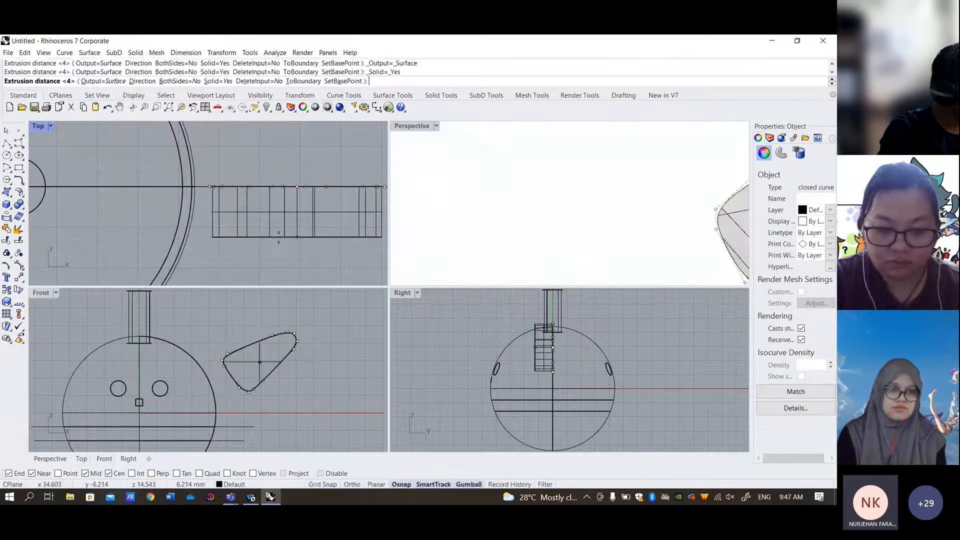
{"action": "key", "text": "Return"}
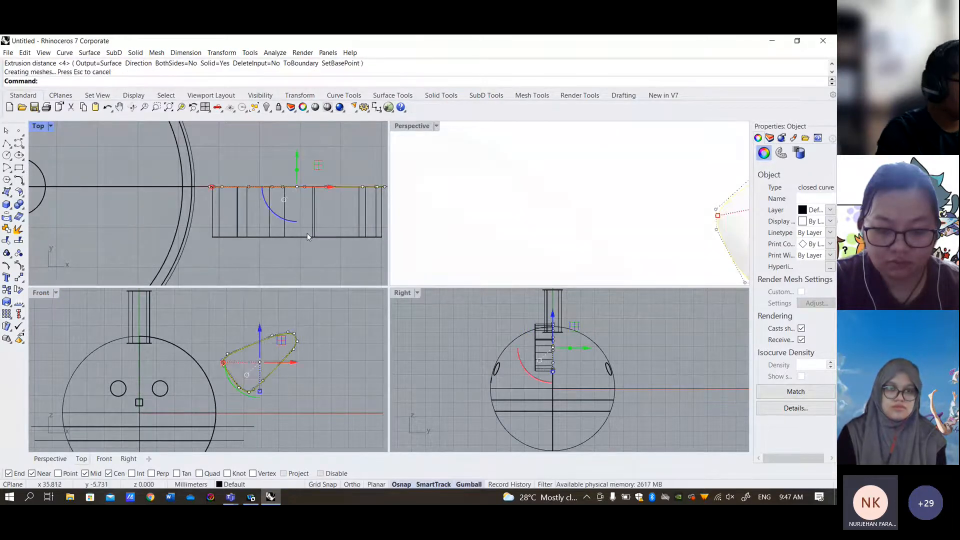
{"action": "key", "text": "Delete"}
- Fillet the front and back outline edges of the new solid ear with a radius of 0.5
{"action": "mouse_move", "coordinate": [504, 237]}
{"action": "right_mouse_down"}
{"action": "mouse_move", "coordinate": [553, 236]}
{"action": "mouse_move", "coordinate": [540, 220]}
{"action": "right_mouse_up"}
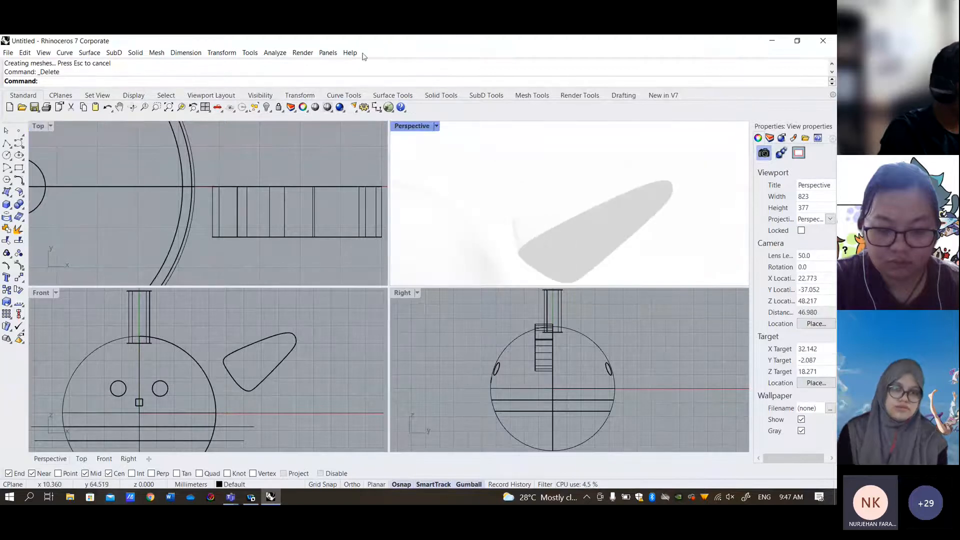
{"action": "left_click", "coordinate": [141, 53]}
{"action": "mouse_move", "coordinate": [208, 291]}
{"action": "left_click", "coordinate": [280, 286]}
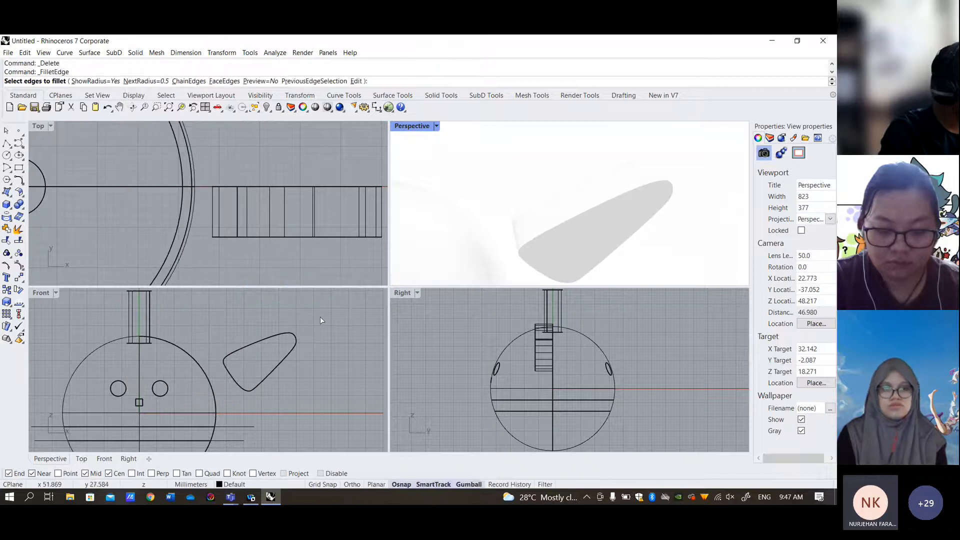
{"action": "left_click", "coordinate": [305, 332]}
{"action": "key", "text": "Return"}
{"action": "key", "text": "Return"}
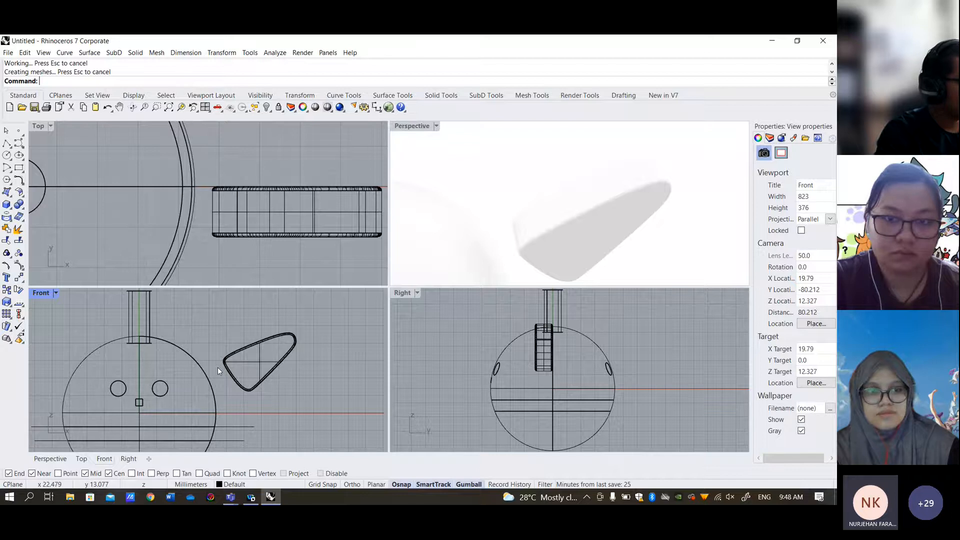
- Scale the filleted ear down and place it tilted upward on the sphere's upper right side in the Front view
{"action": "left_click", "coordinate": [237, 378]}
{"action": "left_click_drag", "start_coordinate": [223, 361], "coordinate": [218, 335], "text": "shift"}
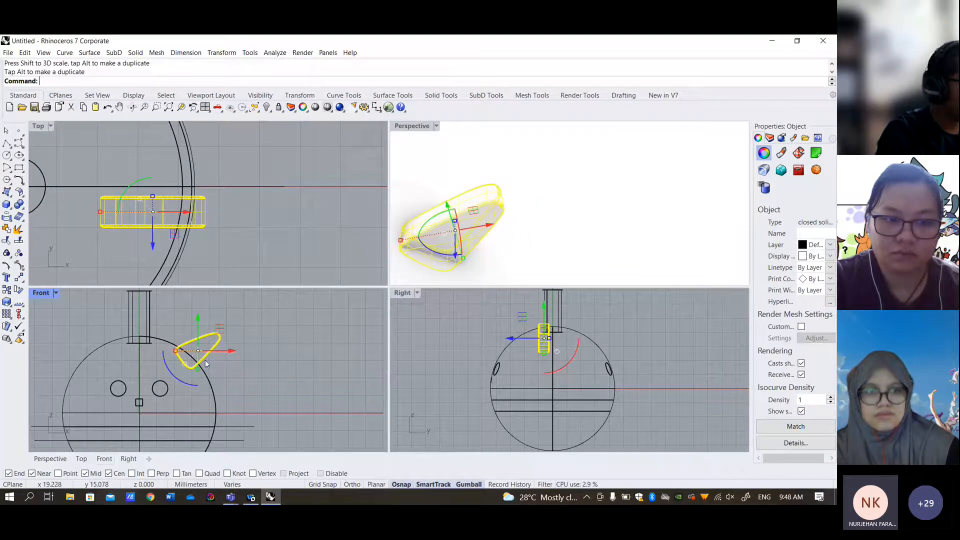
{"action": "left_click_drag", "start_coordinate": [169, 374], "coordinate": [180, 377]}
{"action": "left_click", "coordinate": [217, 363]}
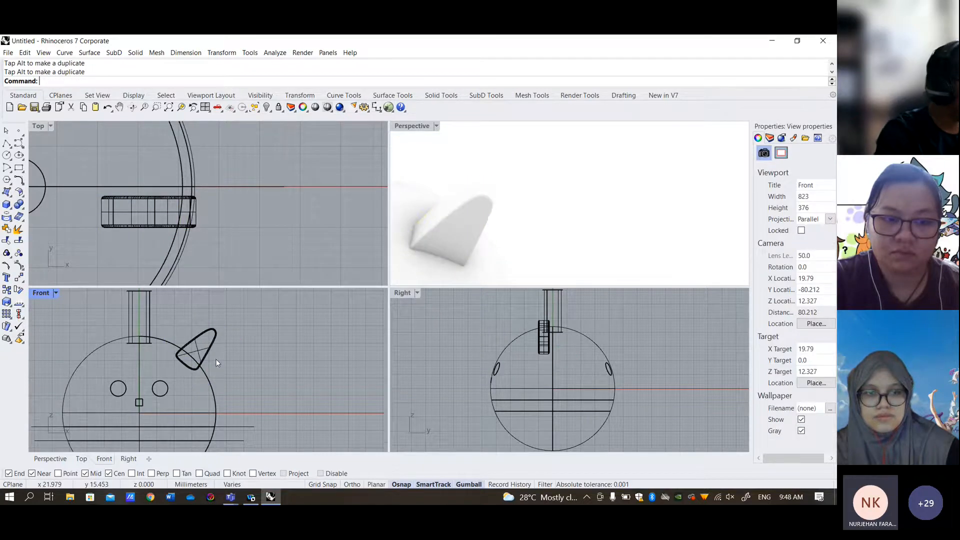
{"action": "right_click_drag", "start_coordinate": [218, 363], "coordinate": [314, 392]}
{"action": "left_click", "coordinate": [304, 383]}
{"action": "left_click", "coordinate": [221, 53]}
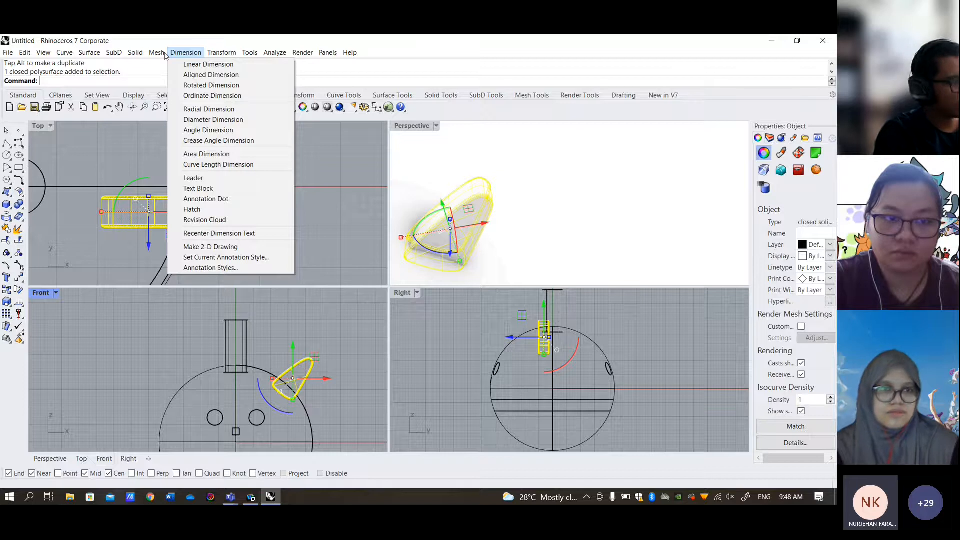
{"action": "left_click", "coordinate": [291, 370]}
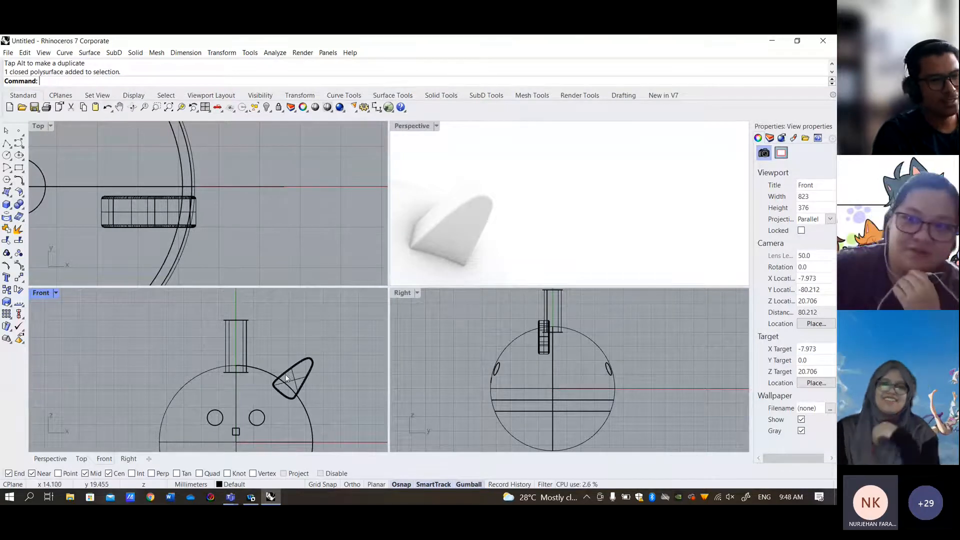
{"action": "left_click", "coordinate": [290, 369]}
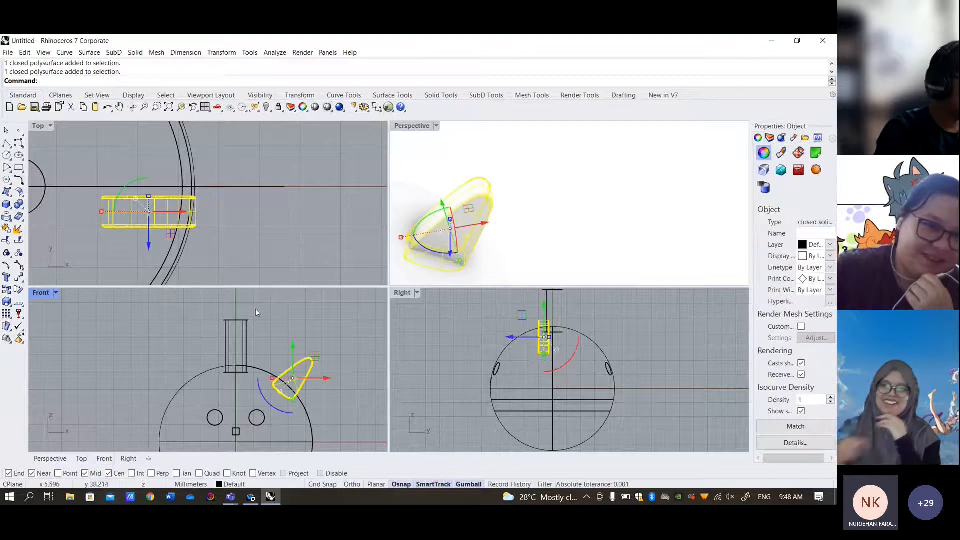
{"action": "left_click", "coordinate": [293, 331]}
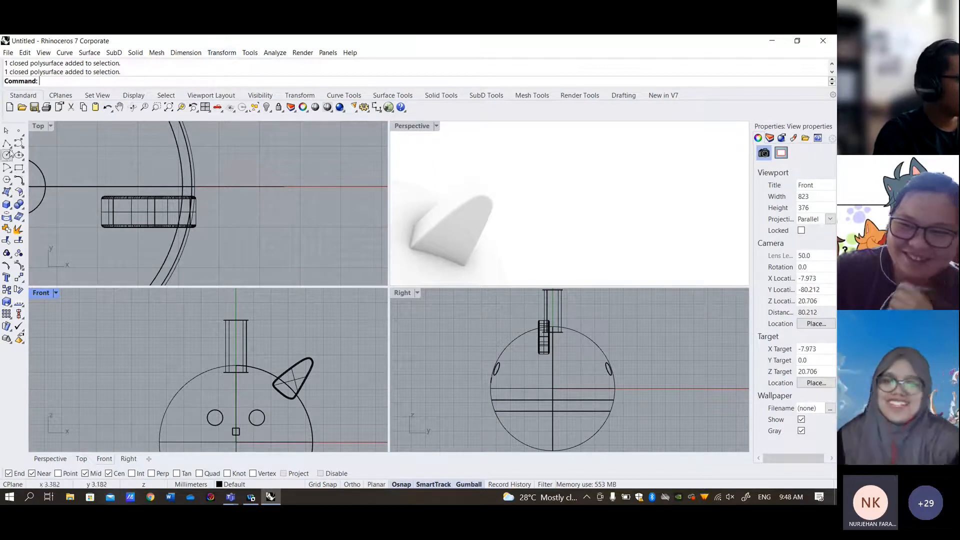
{"action": "left_click", "coordinate": [217, 54]}
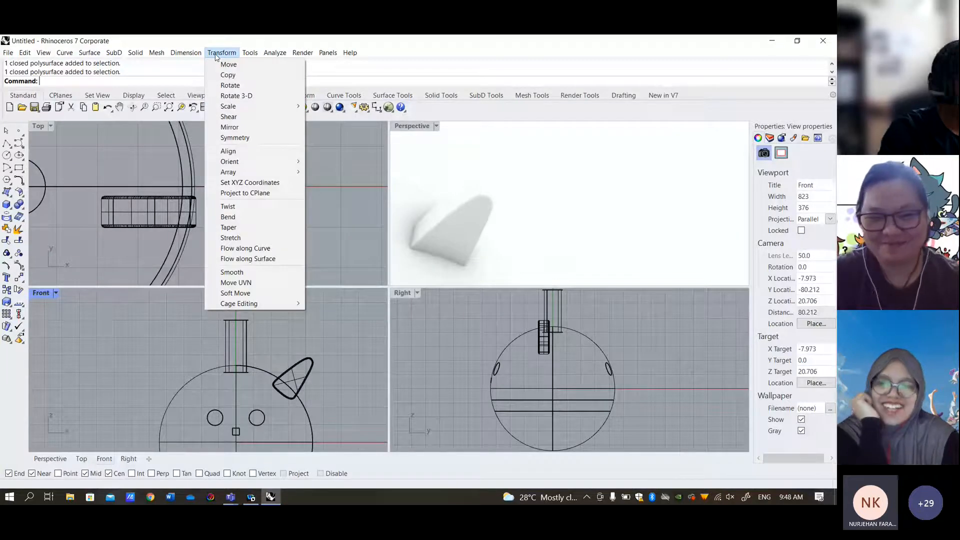
{"action": "left_click", "coordinate": [361, 278]}
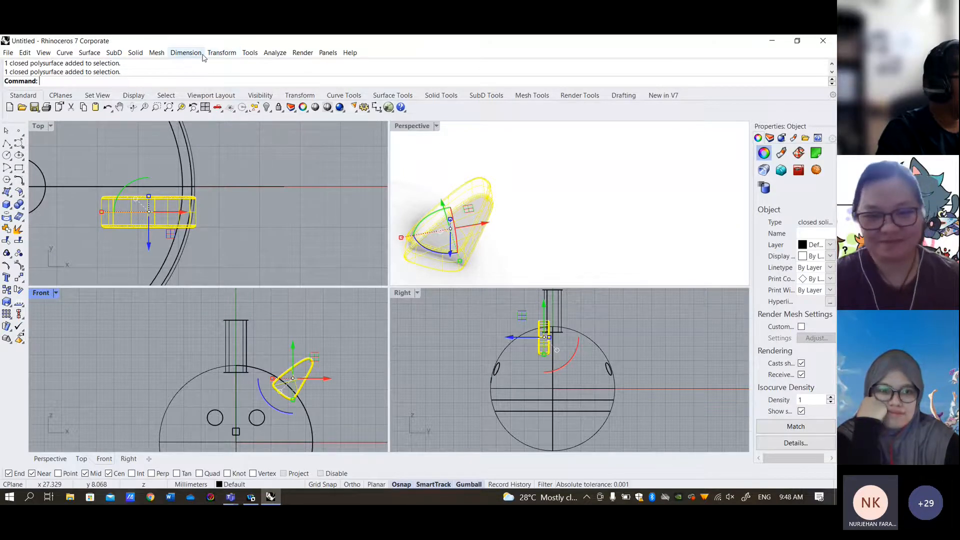
- Mirror the ear as a copy across the sphere's vertical centre line in the Front view
{"action": "left_click", "coordinate": [222, 52]}
{"action": "left_click", "coordinate": [235, 125]}
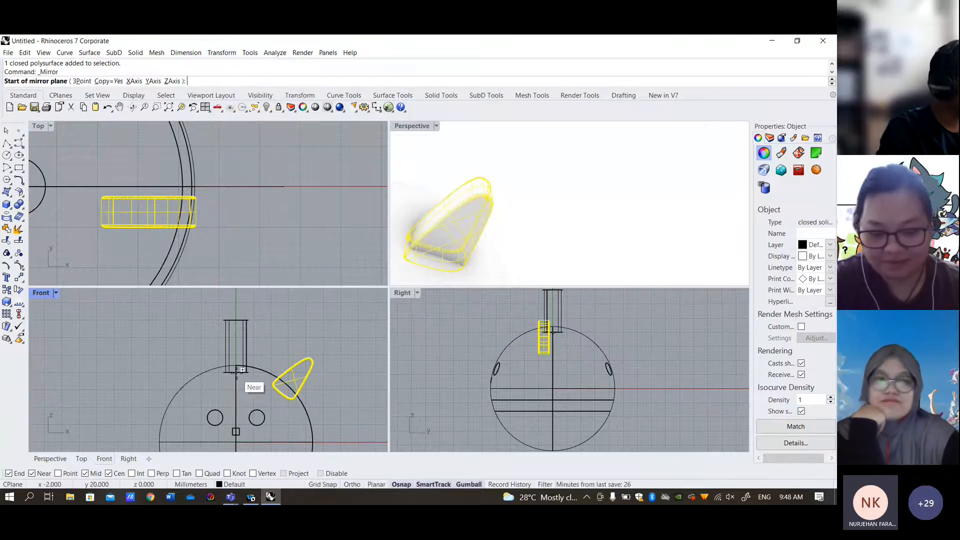
{"action": "right_click_drag", "start_coordinate": [237, 444], "coordinate": [237, 374]}
{"action": "scroll", "coordinate": [236, 379], "scroll_direction": "up", "scroll_amount": 4}
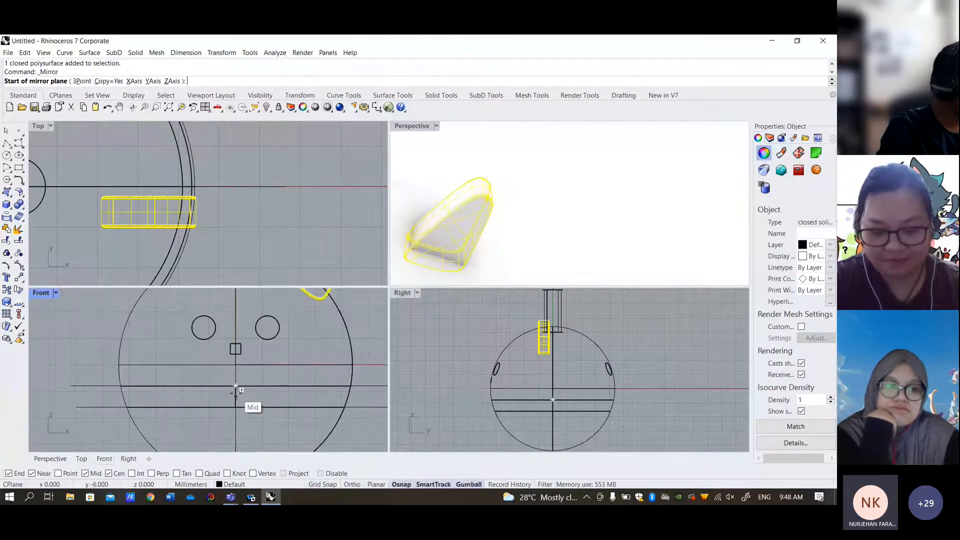
{"action": "right_click_drag", "start_coordinate": [232, 444], "coordinate": [240, 365]}
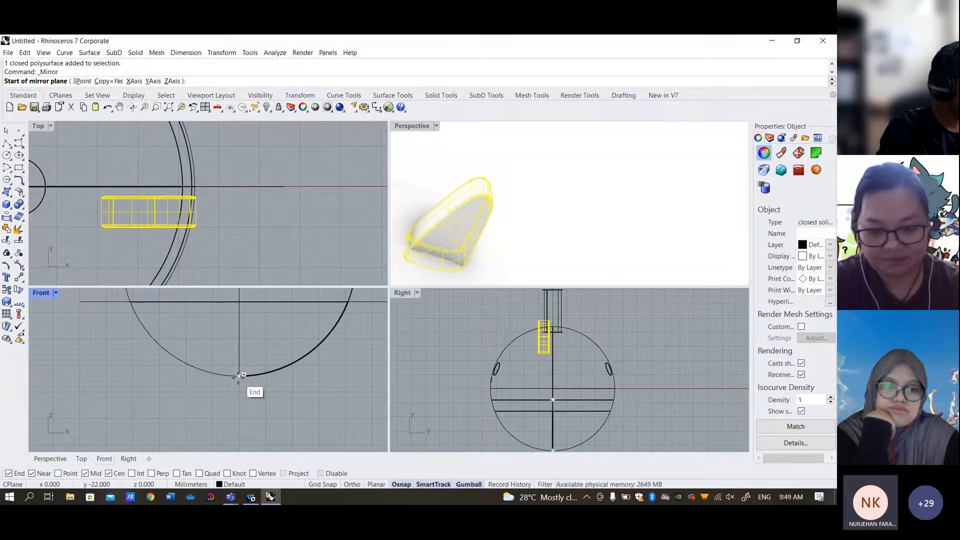
{"action": "left_click", "coordinate": [238, 375]}
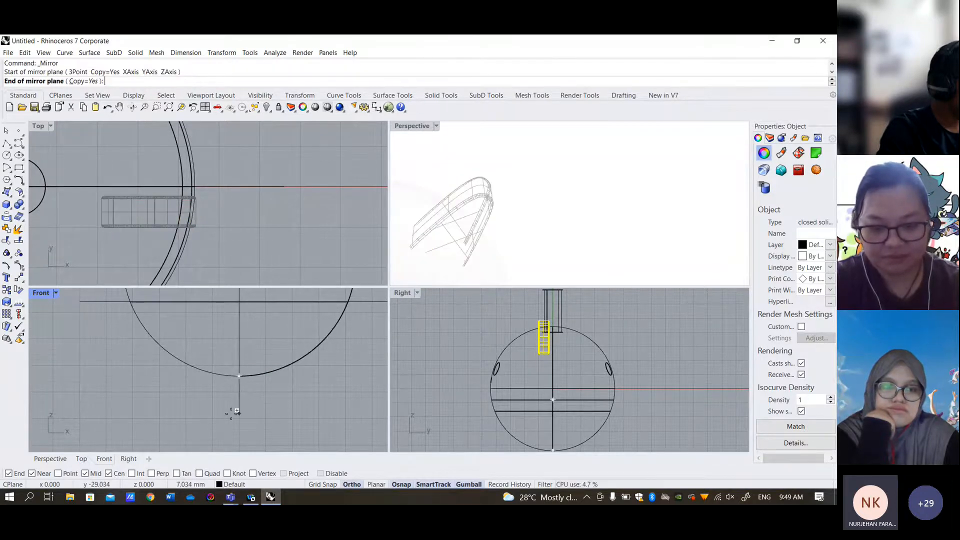
{"action": "left_click", "coordinate": [237, 412]}
{"action": "scroll", "coordinate": [237, 411], "scroll_direction": "down", "scroll_amount": 5}
{"action": "key", "text": "Escape"}
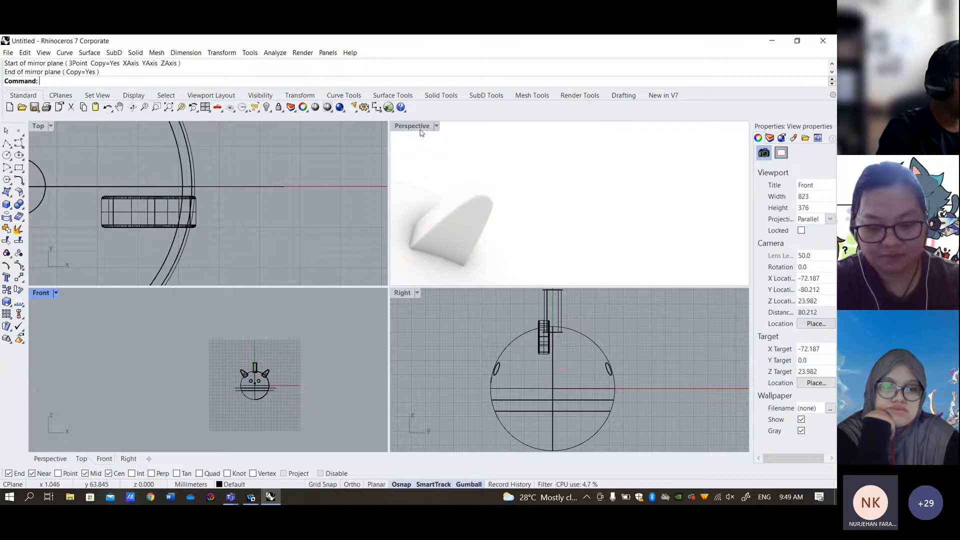
- Examine both ears, the eyes and the coloured bands from several angles in an enlarged Perspective view
{"action": "double_click", "coordinate": [420, 130]}
{"action": "right_click_drag", "start_coordinate": [507, 281], "coordinate": [430, 322]}
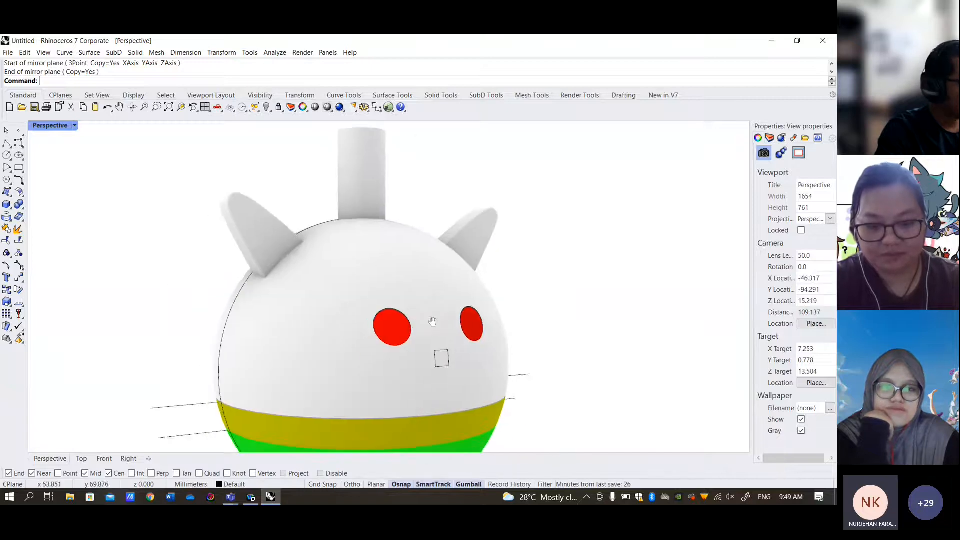
{"action": "scroll", "coordinate": [482, 295], "scroll_direction": "down", "scroll_amount": 8}
{"action": "right_click_drag", "start_coordinate": [483, 345], "coordinate": [424, 330]}
{"action": "scroll", "coordinate": [394, 336], "scroll_direction": "up", "scroll_amount": 4}
{"action": "scroll", "coordinate": [475, 307], "scroll_direction": "up", "scroll_amount": 5}
{"action": "left_click", "coordinate": [476, 305]}
{"action": "left_click", "coordinate": [295, 314]}
{"action": "key", "text": "Escape"}
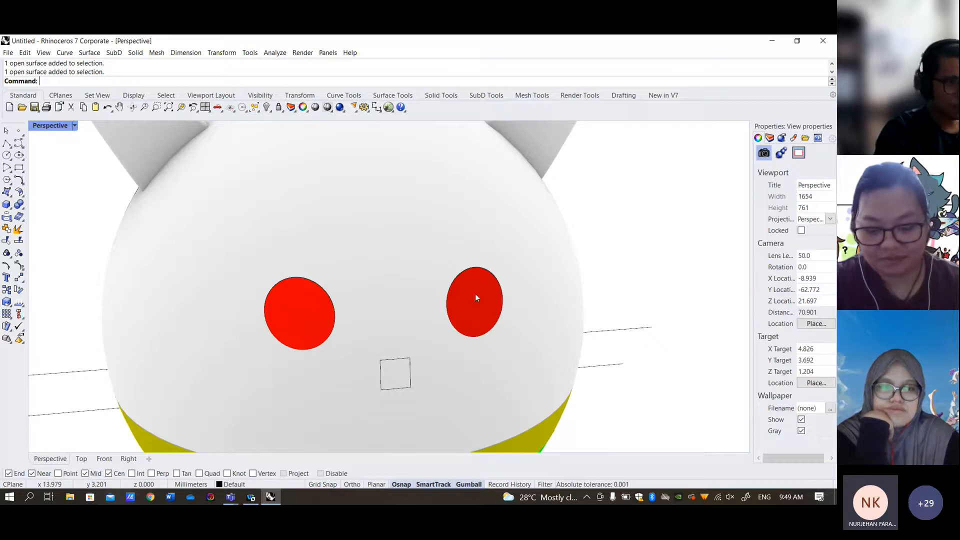
{"action": "right_click_drag", "start_coordinate": [630, 263], "coordinate": [550, 285]}
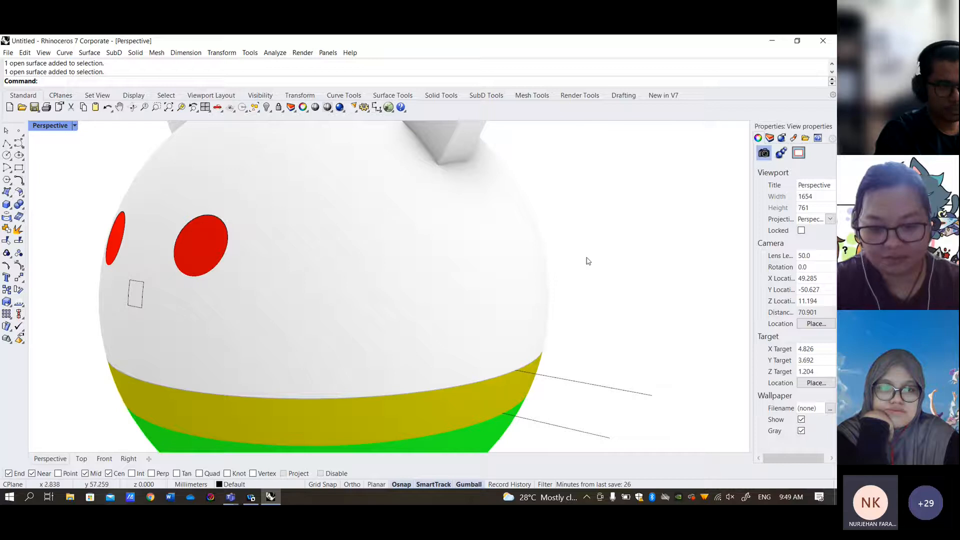
{"action": "scroll", "coordinate": [588, 262], "scroll_direction": "down", "scroll_amount": 4}
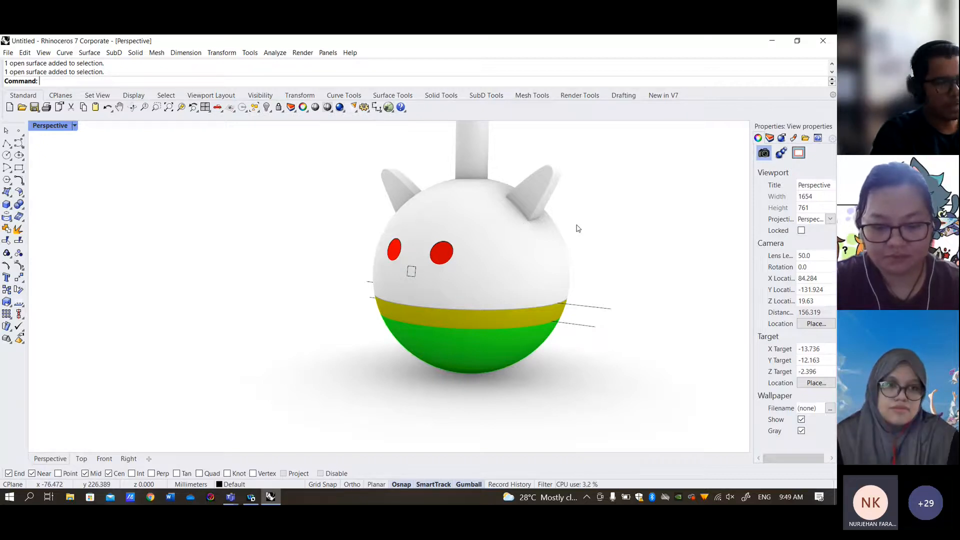
{"action": "right_click_drag", "start_coordinate": [577, 230], "coordinate": [491, 269], "text": "shift"}
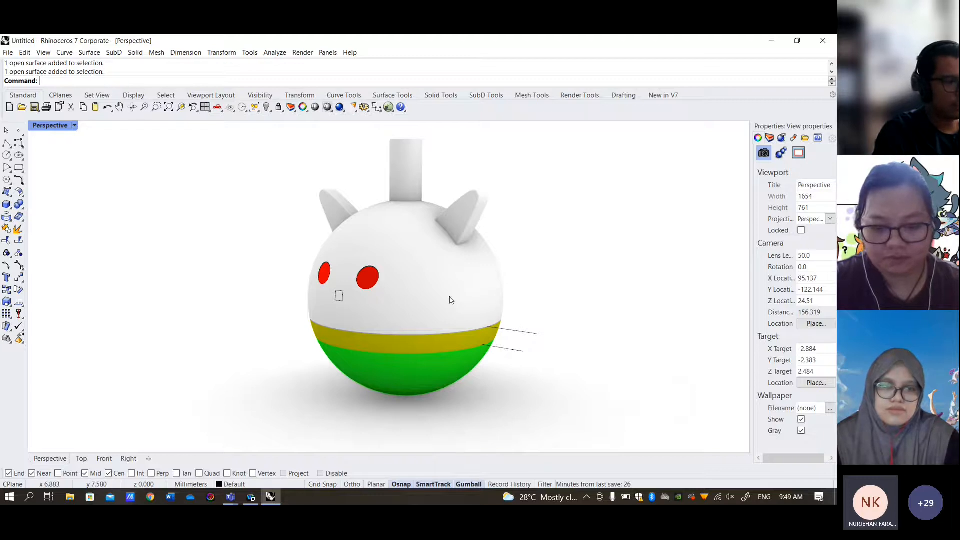
- Show the layer list and restore the four-viewport layout with the whole model framed in every view
{"action": "left_click", "coordinate": [780, 138]}
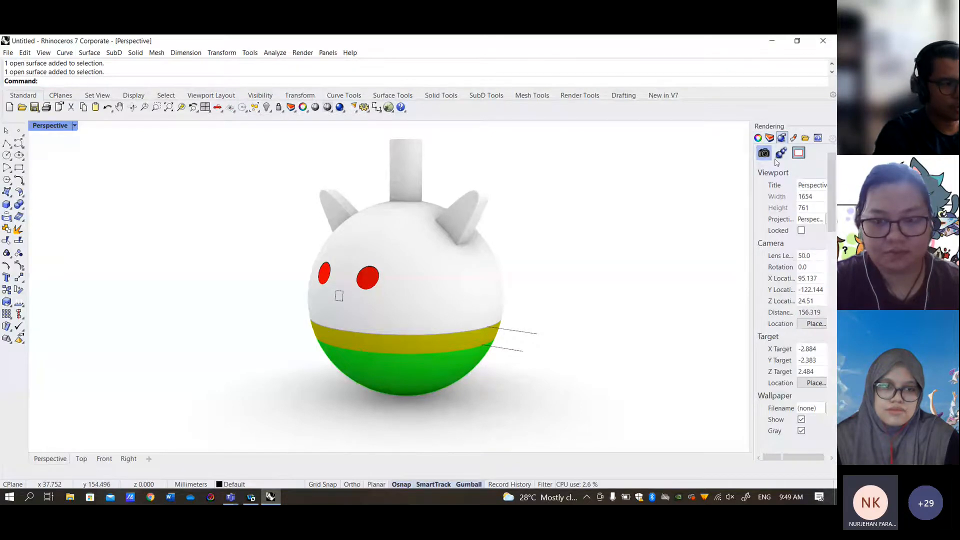
{"action": "left_click", "coordinate": [771, 138]}
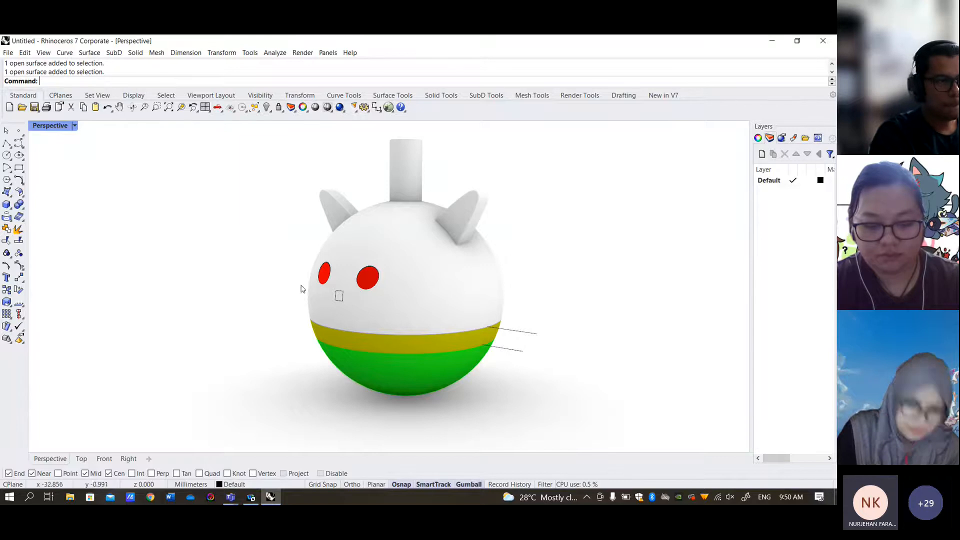
{"action": "double_click", "coordinate": [43, 128]}
{"action": "mouse_move", "coordinate": [571, 218]}
{"action": "right_mouse_down", "text": "shift"}
{"action": "mouse_move", "coordinate": [560, 220]}
{"action": "mouse_move", "coordinate": [564, 212]}
{"action": "right_mouse_up", "text": "shift"}
{"action": "scroll", "coordinate": [560, 220], "scroll_direction": "up", "scroll_amount": 3}
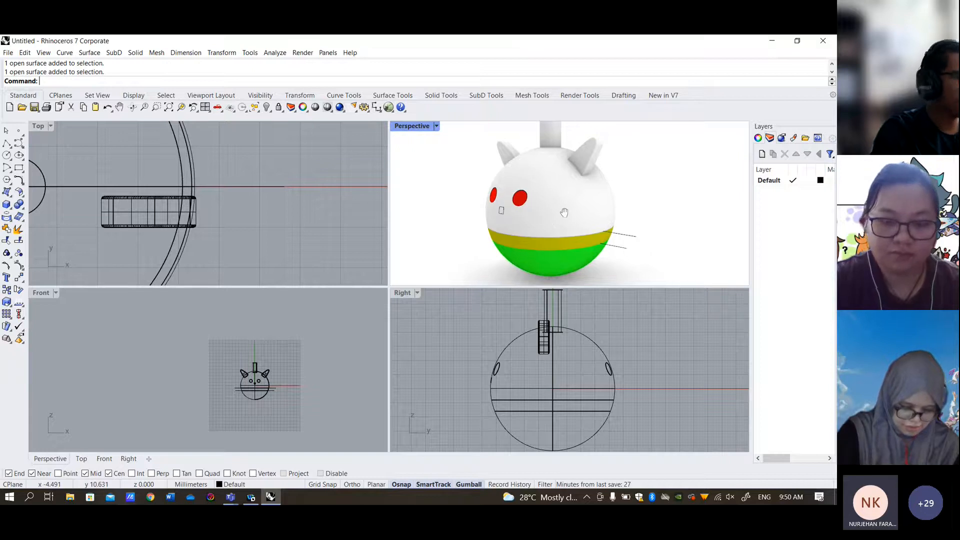
{"action": "scroll", "coordinate": [564, 213], "scroll_direction": "down", "scroll_amount": 3}
{"action": "scroll", "coordinate": [275, 367], "scroll_direction": "up", "scroll_amount": 5}
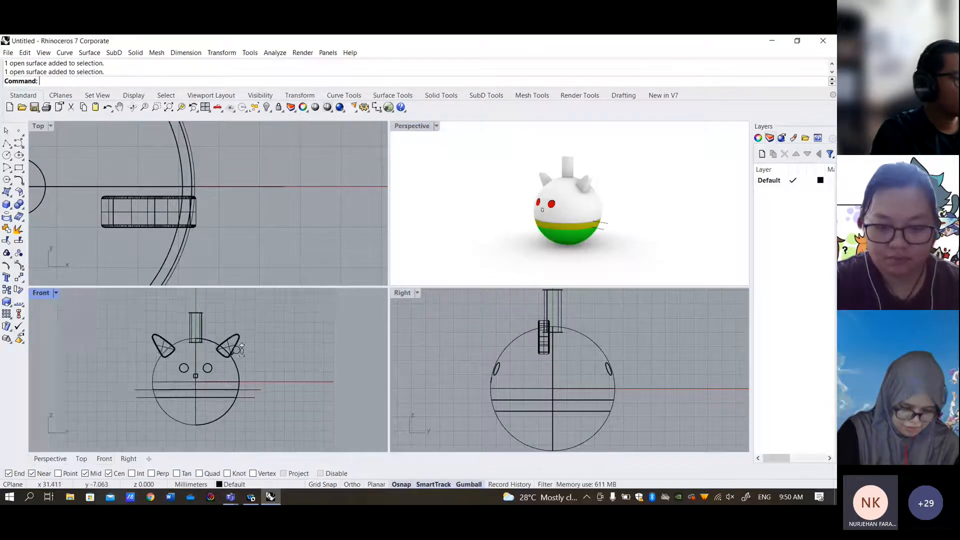
{"action": "scroll", "coordinate": [256, 226], "scroll_direction": "down", "scroll_amount": 5}
{"action": "scroll", "coordinate": [269, 230], "scroll_direction": "down", "scroll_amount": 3}
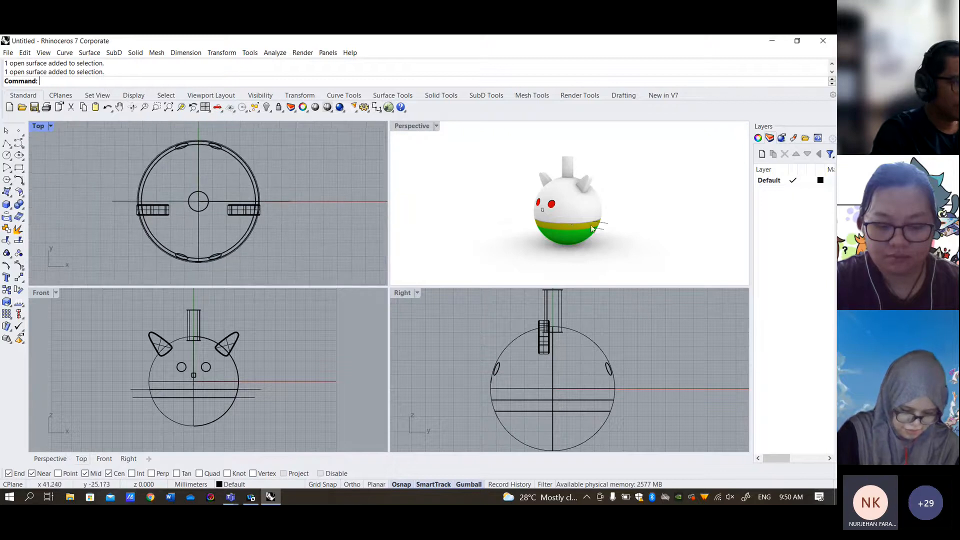
{"action": "scroll", "coordinate": [591, 228], "scroll_direction": "up", "scroll_amount": 3}
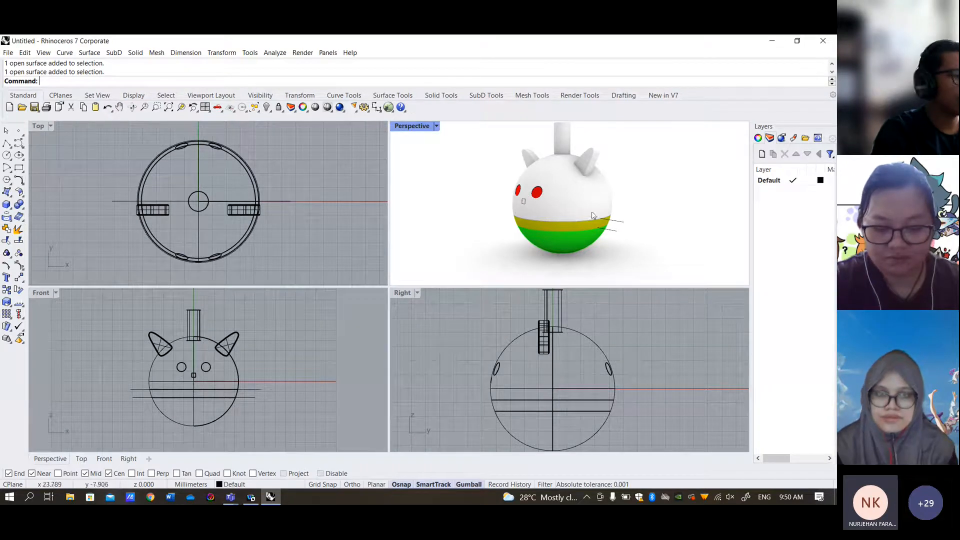
{"action": "mouse_move", "coordinate": [565, 200]}
{"action": "right_mouse_down"}
{"action": "mouse_move", "coordinate": [490, 201]}
{"action": "mouse_move", "coordinate": [655, 199]}
{"action": "mouse_move", "coordinate": [573, 189]}
{"action": "right_mouse_up"}
{"action": "right_click_drag", "start_coordinate": [564, 393], "coordinate": [543, 379]}
{"action": "scroll", "coordinate": [543, 379], "scroll_direction": "down", "scroll_amount": 2}
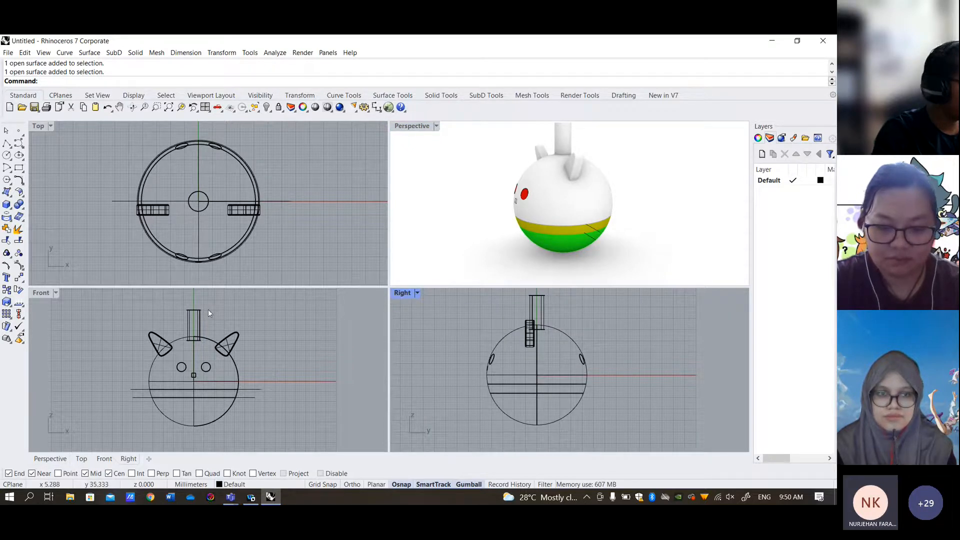
{"action": "scroll", "coordinate": [208, 309], "scroll_direction": "up", "scroll_amount": 5}
{"action": "left_click", "coordinate": [136, 53]}
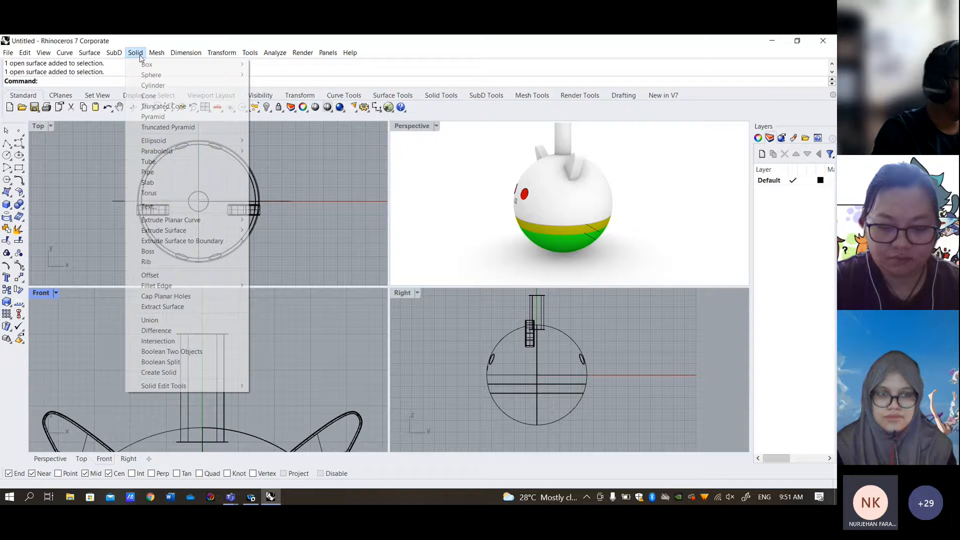
{"action": "left_click", "coordinate": [258, 289]}
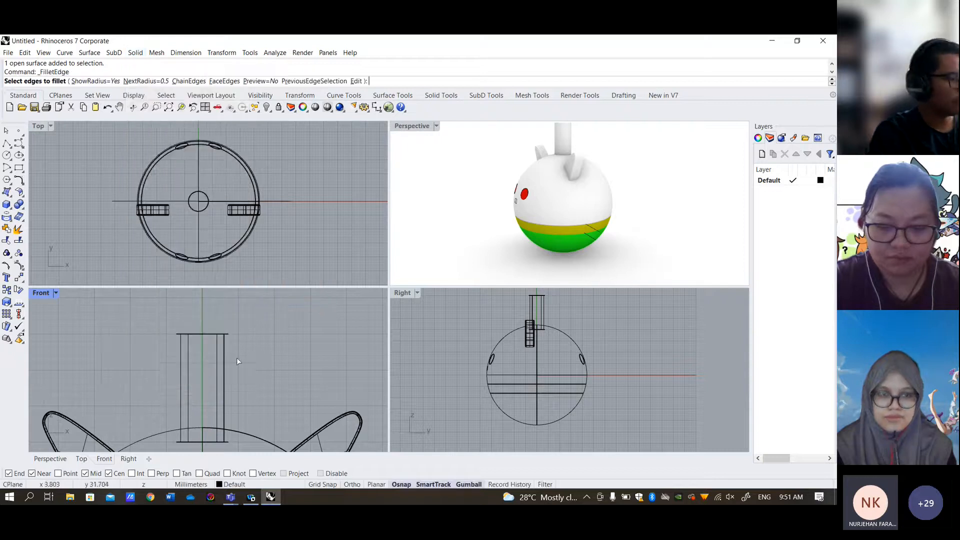
{"action": "left_click_drag", "start_coordinate": [262, 348], "coordinate": [164, 314]}
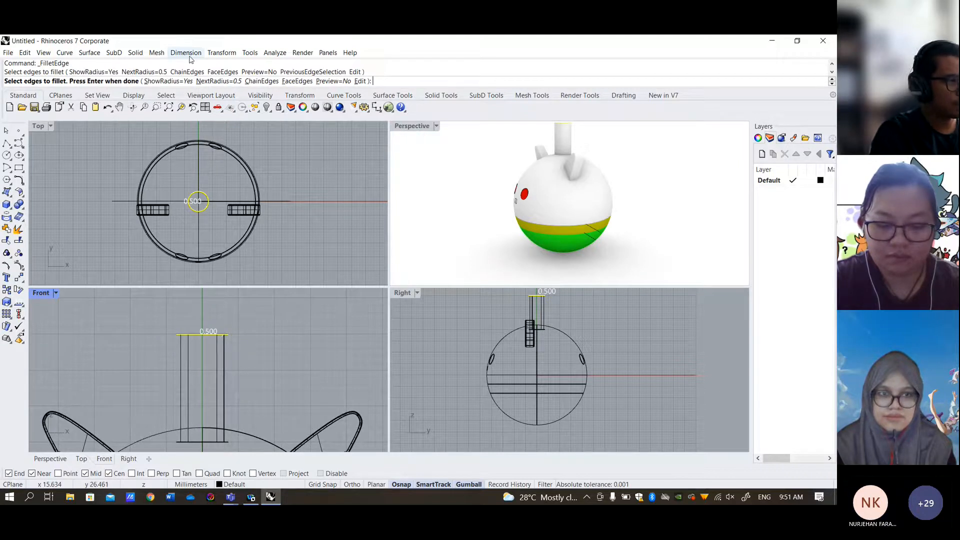
- Set the Fillet Edge radius to 1
{"action": "left_click", "coordinate": [135, 53]}
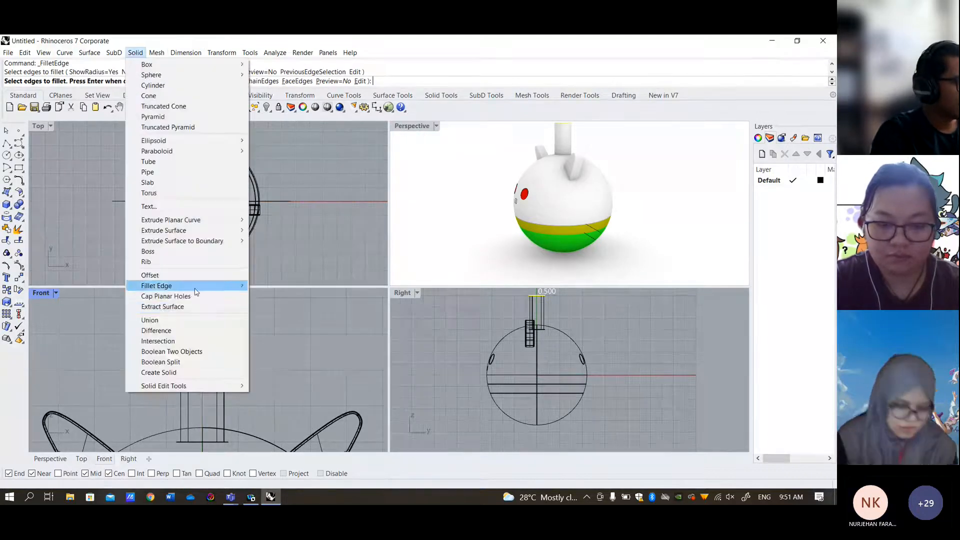
{"action": "mouse_move", "coordinate": [195, 292]}
{"action": "left_click", "coordinate": [302, 285]}
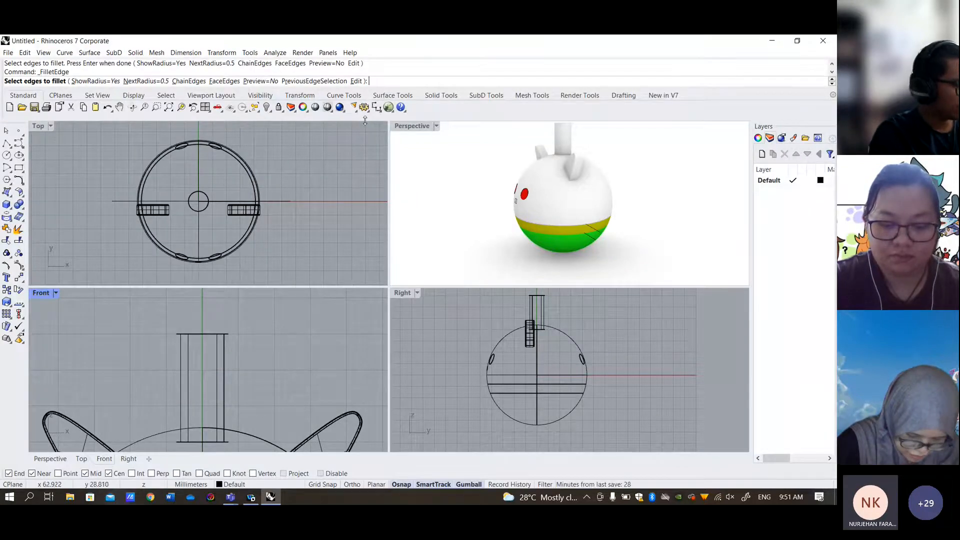
{"action": "type", "text": "1"}
{"action": "key", "text": "Return"}
{"action": "key", "text": "Return"}
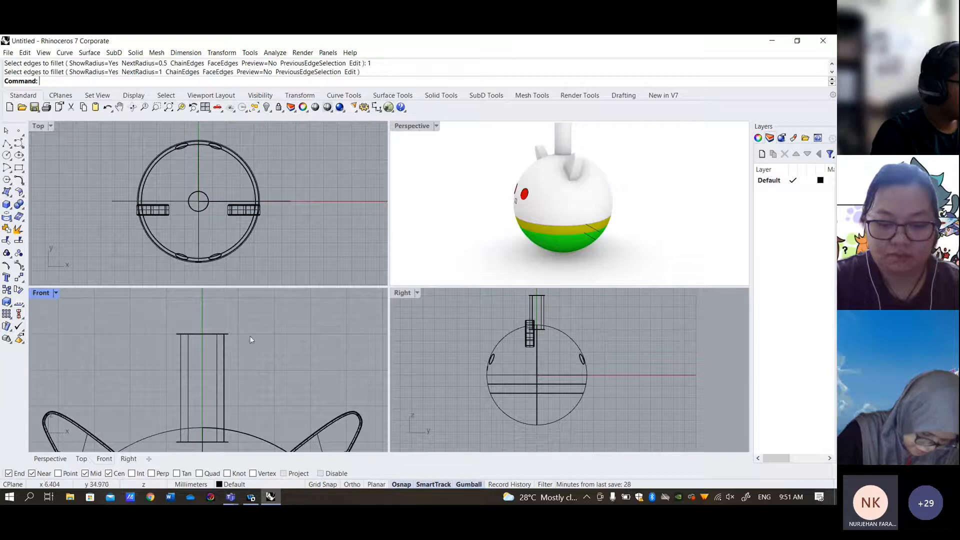
{"action": "left_click_drag", "start_coordinate": [250, 336], "coordinate": [180, 318]}
{"action": "key", "text": "Return"}
{"action": "key", "text": "Return"}
{"action": "left_click_drag", "start_coordinate": [257, 350], "coordinate": [178, 330]}
{"action": "key", "text": "Escape"}
- Fillet the top edge of the cylindrical neck with a radius of 1
{"action": "left_click", "coordinate": [136, 53]}
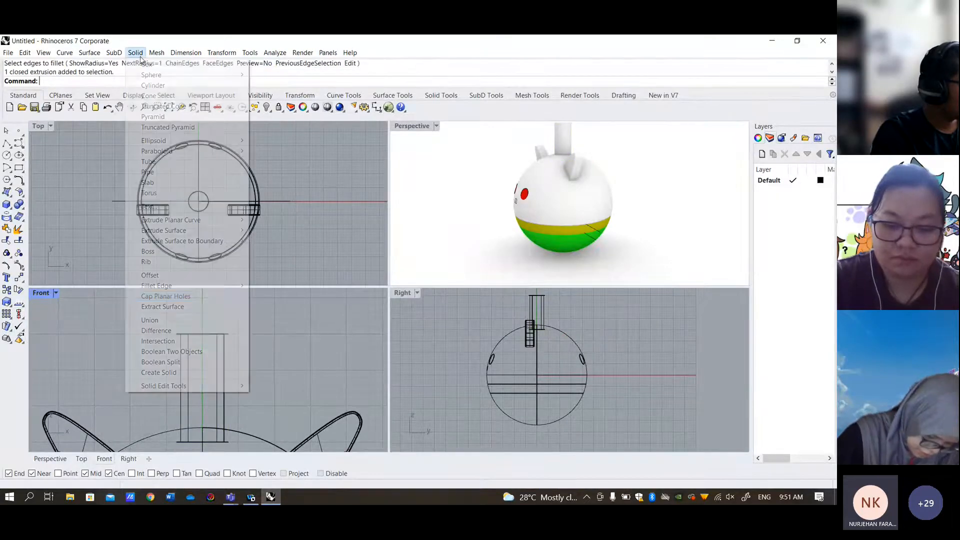
{"action": "mouse_move", "coordinate": [157, 285]}
{"action": "left_click", "coordinate": [277, 283]}
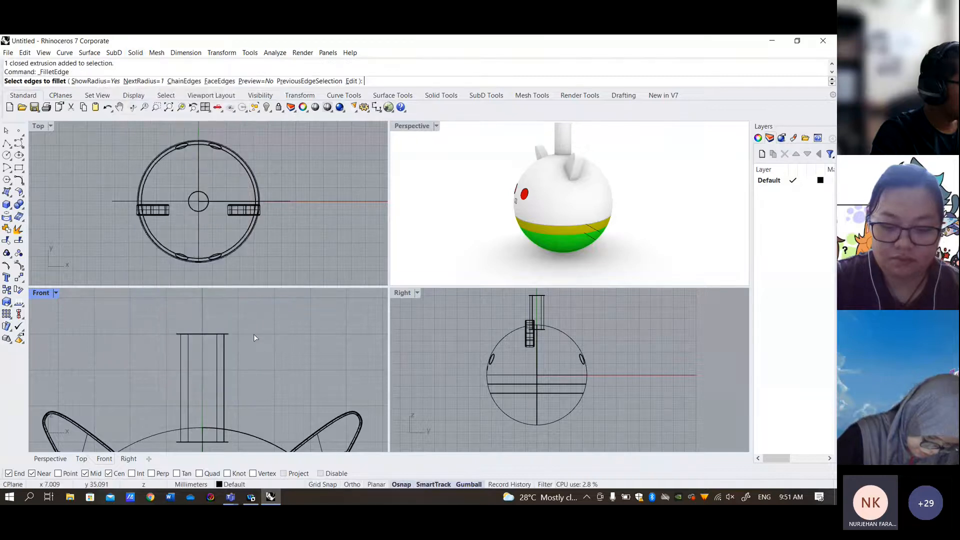
{"action": "left_click", "coordinate": [226, 333]}
{"action": "key", "text": "Return"}
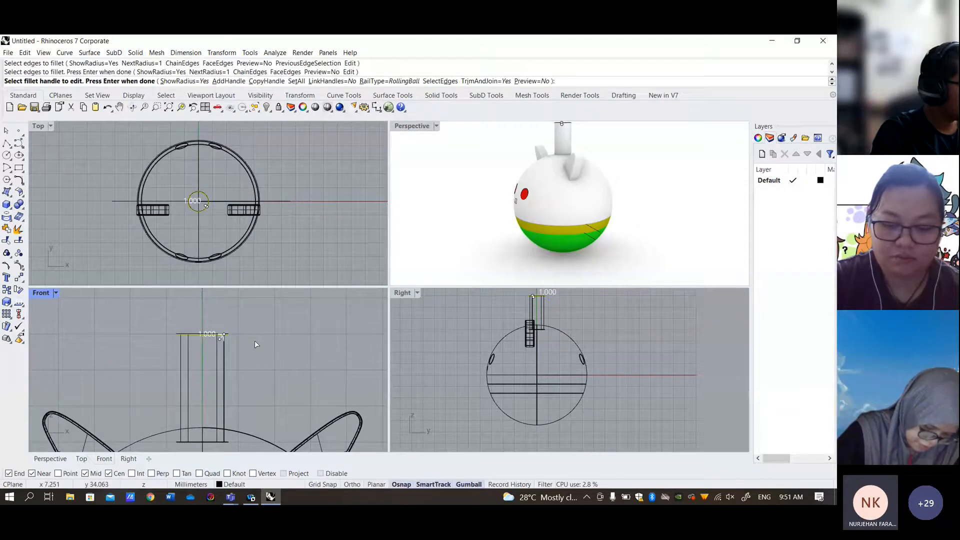
{"action": "key", "text": "Return"}
- Examine the filleted neck and the complete character in the Perspective, Front, Right and Top views
{"action": "right_click_drag", "start_coordinate": [430, 268], "coordinate": [560, 215]}
{"action": "scroll", "coordinate": [326, 376], "scroll_direction": "down", "scroll_amount": 4}
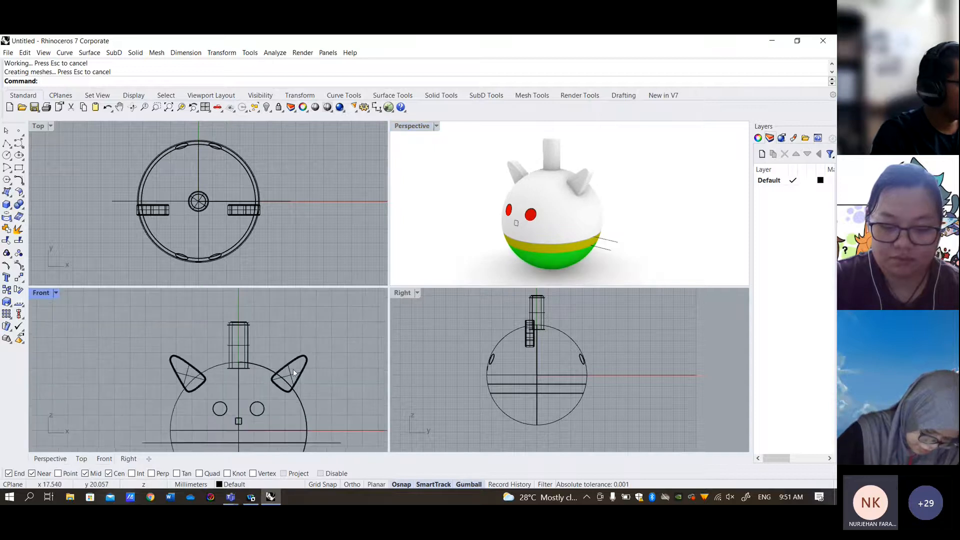
{"action": "scroll", "coordinate": [292, 369], "scroll_direction": "down", "scroll_amount": 3}
{"action": "right_click_drag", "start_coordinate": [293, 369], "coordinate": [256, 320]}
{"action": "right_click_drag", "start_coordinate": [543, 356], "coordinate": [528, 357]}
{"action": "right_click_drag", "start_coordinate": [258, 349], "coordinate": [255, 369]}
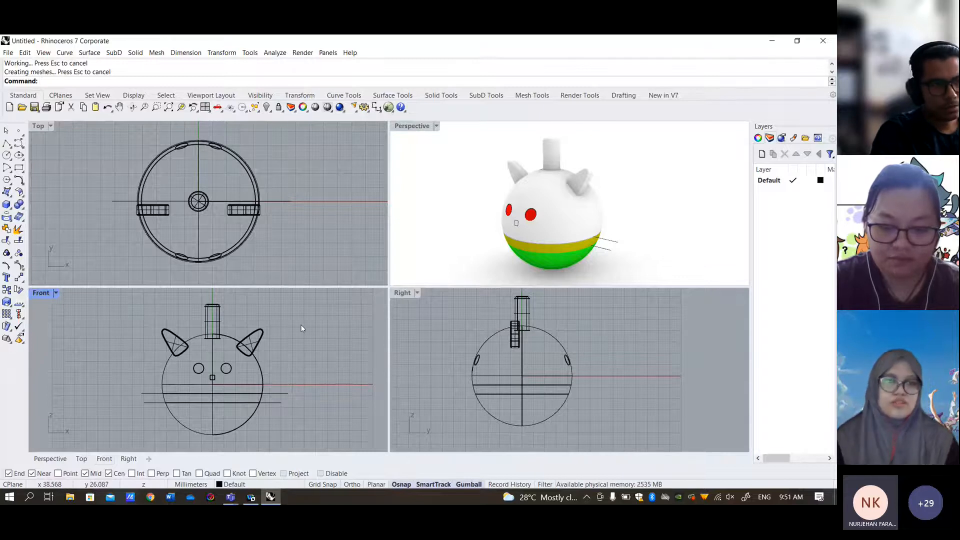
{"action": "right_click_drag", "start_coordinate": [220, 209], "coordinate": [234, 215]}
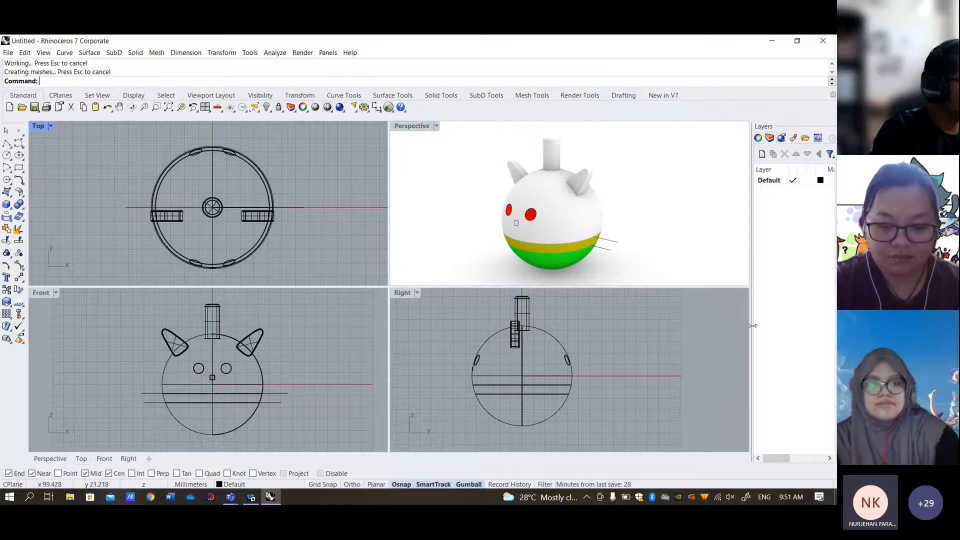
{"action": "left_click", "coordinate": [610, 432]}
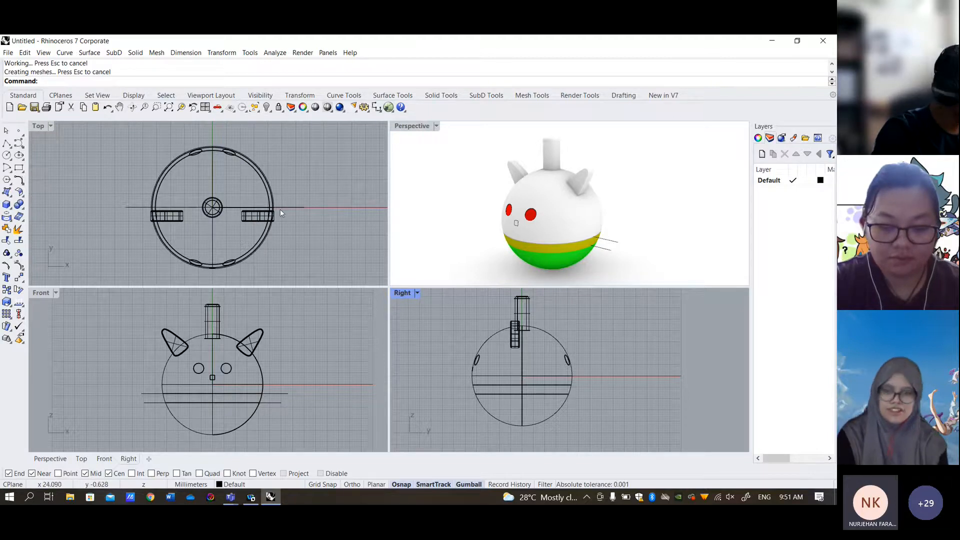
{"action": "right_click_drag", "start_coordinate": [280, 210], "coordinate": [268, 205]}
{"action": "scroll", "coordinate": [267, 208], "scroll_direction": "down", "scroll_amount": 1}
{"action": "right_click_drag", "start_coordinate": [554, 368], "coordinate": [578, 380]}
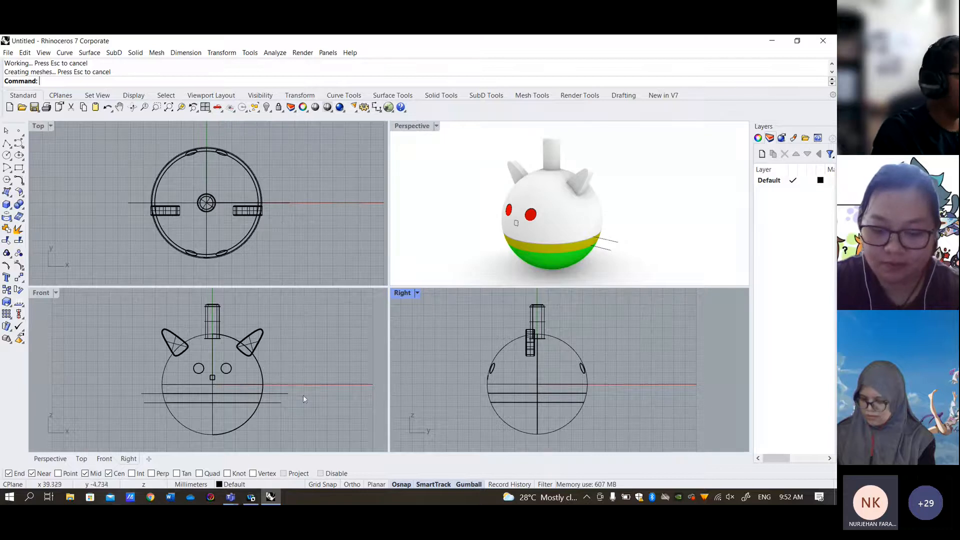
- Generate a third angle projection 2-D drawing of the whole character from the Top view, keeping hidden lines and the Make2D layer name
{"action": "left_click", "coordinate": [304, 273]}
{"action": "left_click_drag", "start_coordinate": [214, 219], "coordinate": [91, 116]}
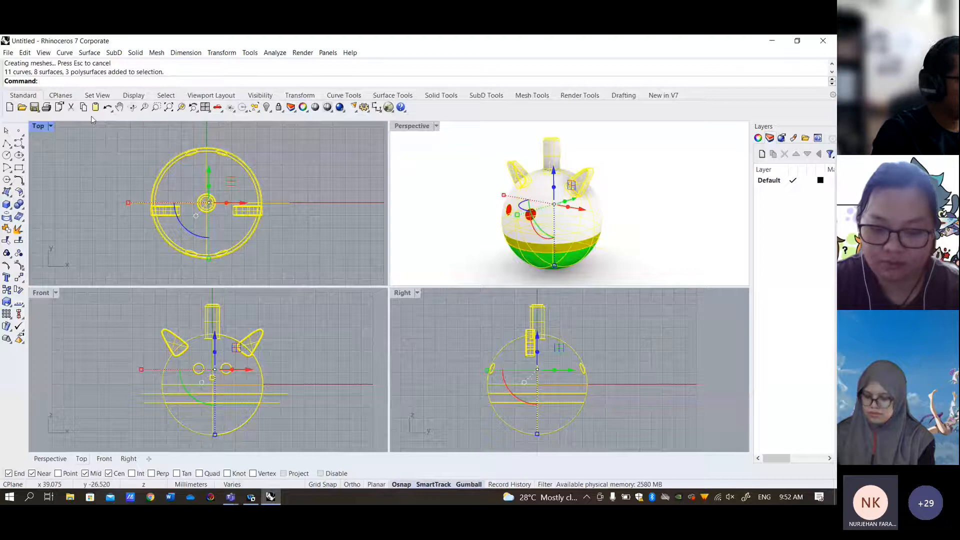
{"action": "left_click", "coordinate": [185, 53]}
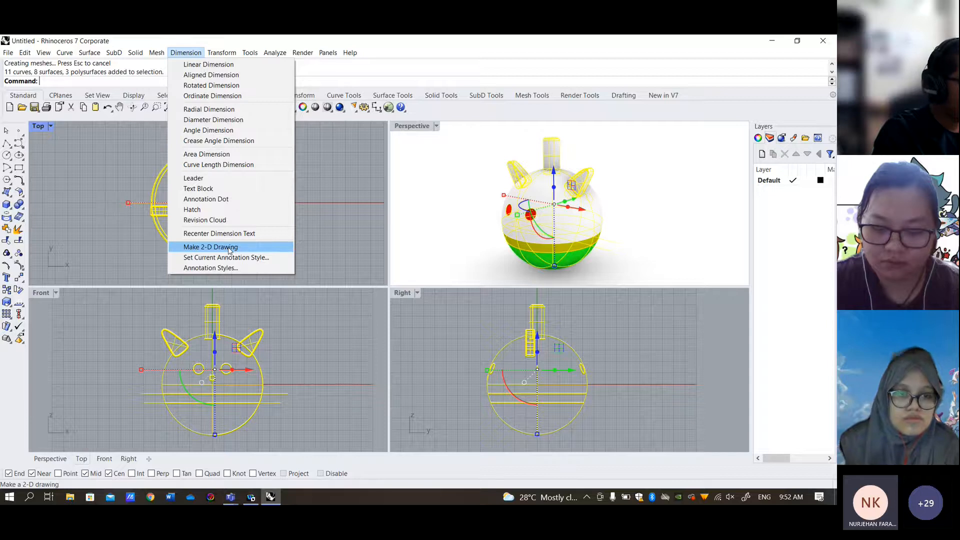
{"action": "left_click", "coordinate": [211, 247]}
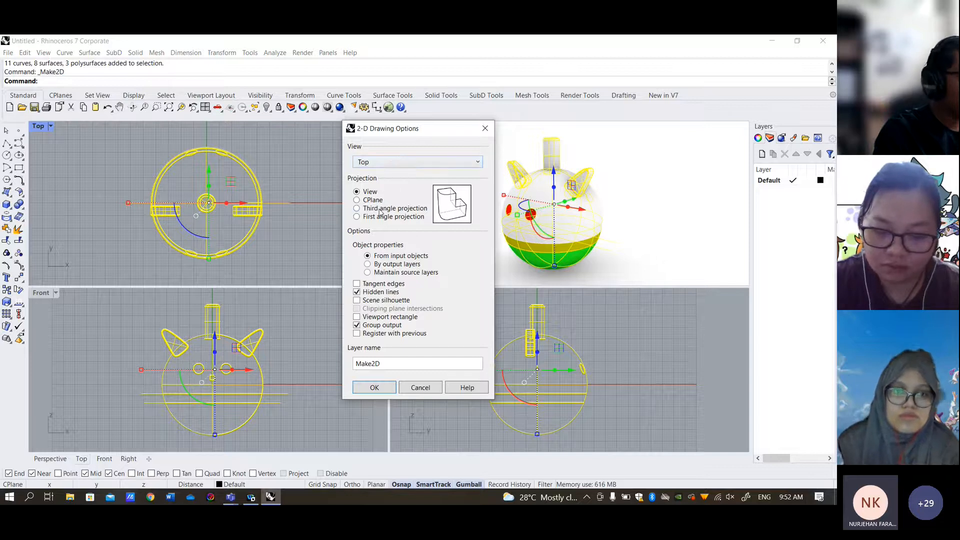
{"action": "left_click", "coordinate": [357, 208]}
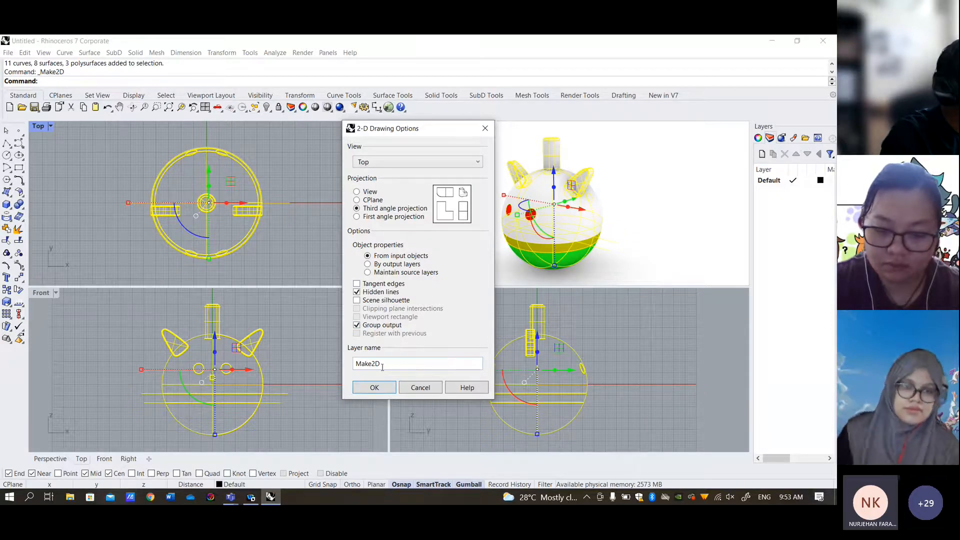
{"action": "left_click", "coordinate": [374, 387]}
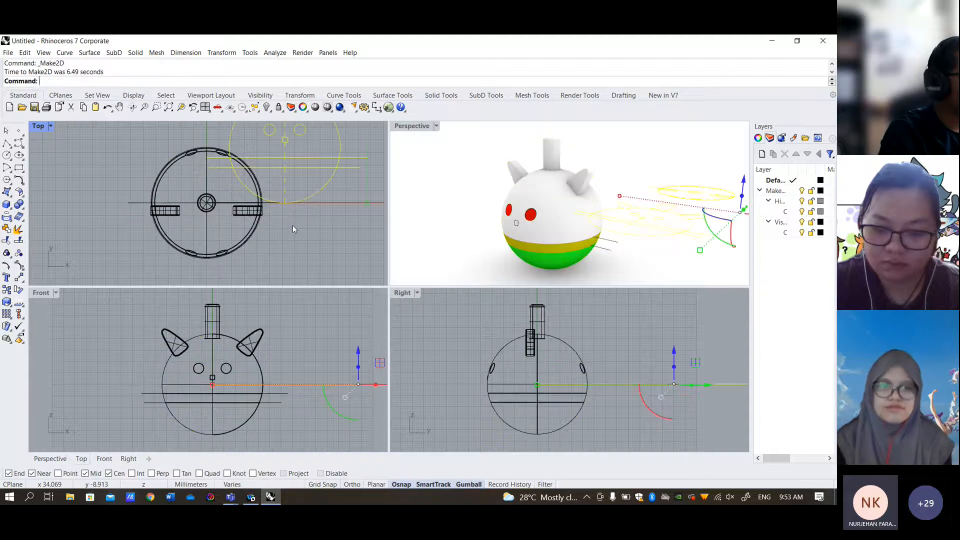
- Move the generated 2-D views along the X axis in the Top view, clear of the 3-D model, and deselect them
{"action": "scroll", "coordinate": [292, 229], "scroll_direction": "down", "scroll_amount": 3}
{"action": "right_click_drag", "start_coordinate": [315, 220], "coordinate": [247, 241]}
{"action": "scroll", "coordinate": [247, 236], "scroll_direction": "down", "scroll_amount": 3}
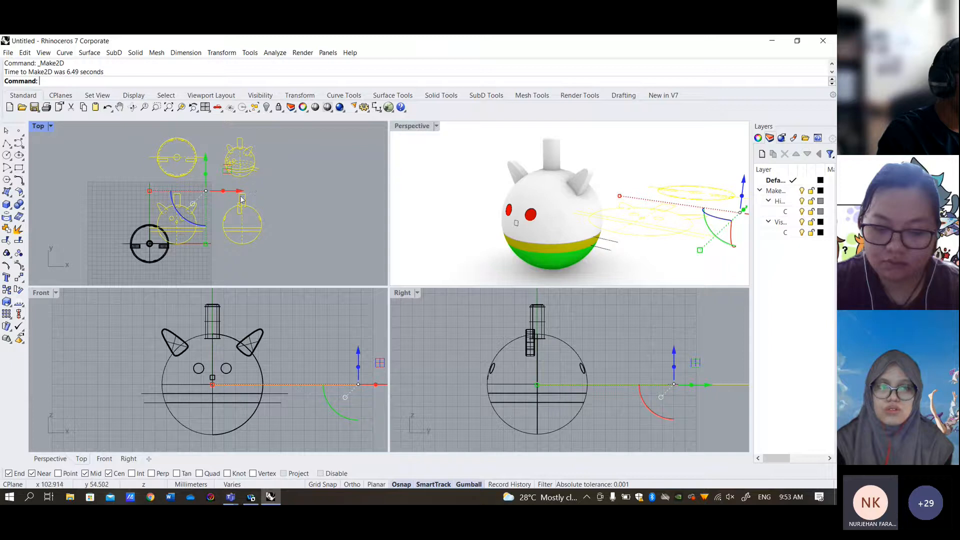
{"action": "left_click_drag", "start_coordinate": [246, 194], "coordinate": [321, 192]}
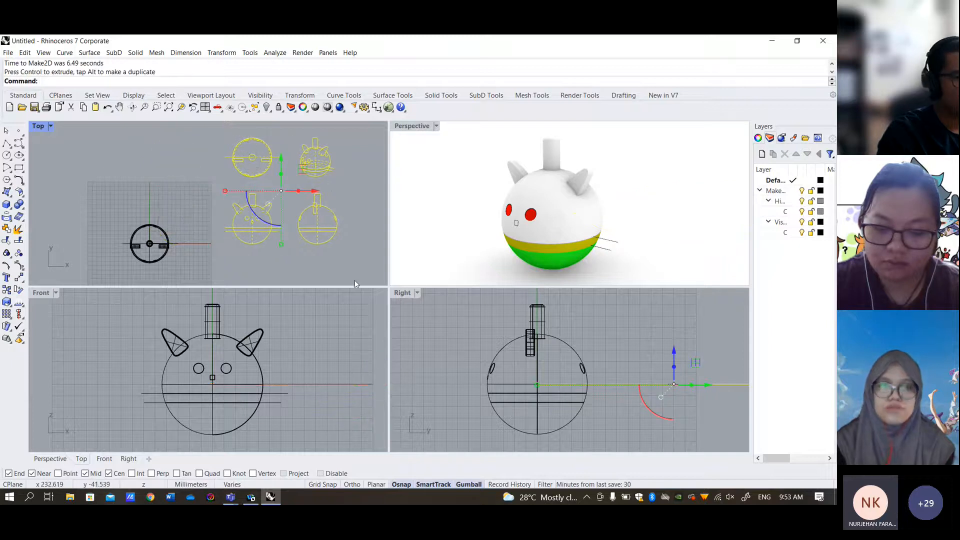
{"action": "left_click", "coordinate": [338, 245]}
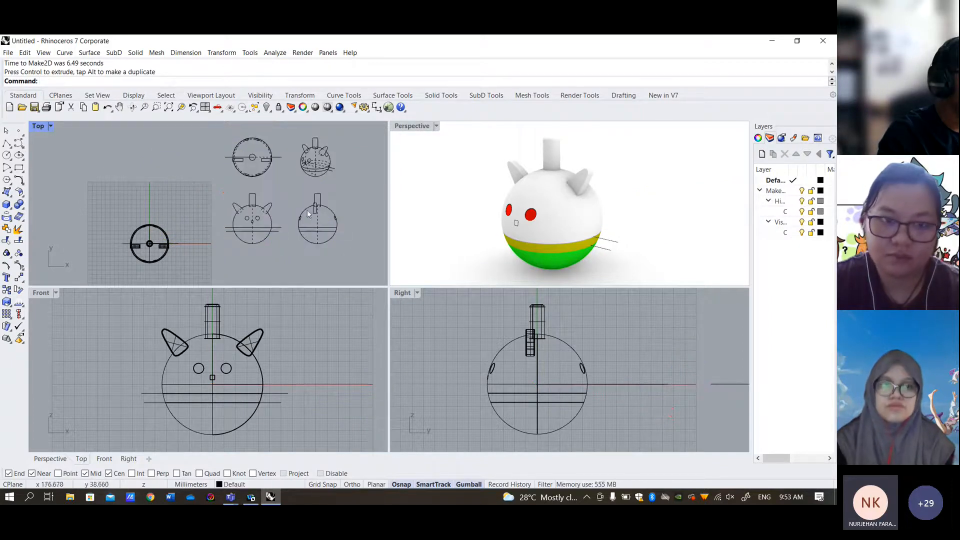
- Maximize the Top viewport and select all four projected views of the 2-D drawing, leaving the 3-D model out
{"action": "scroll", "coordinate": [320, 196], "scroll_direction": "up", "scroll_amount": 2}
{"action": "double_click", "coordinate": [38, 126]}
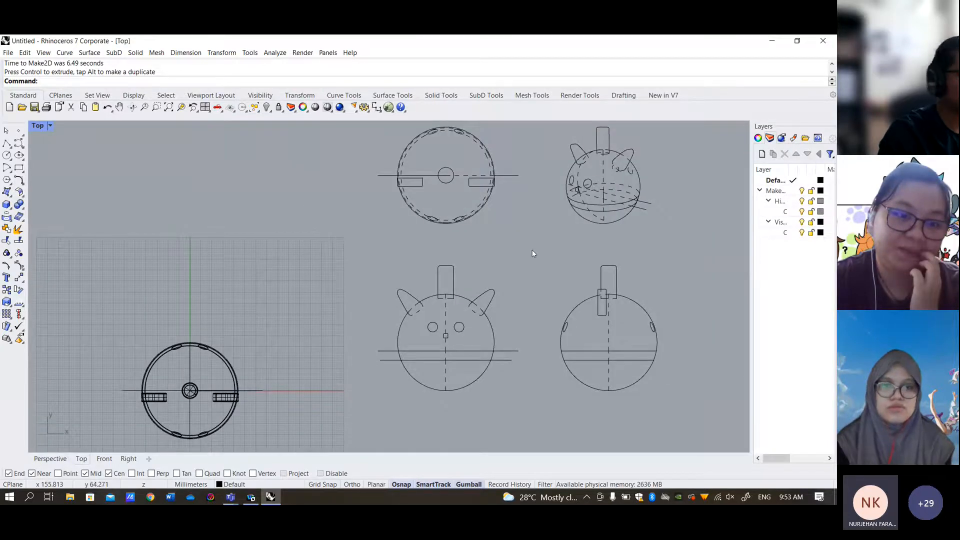
{"action": "right_click_drag", "start_coordinate": [532, 249], "coordinate": [405, 278]}
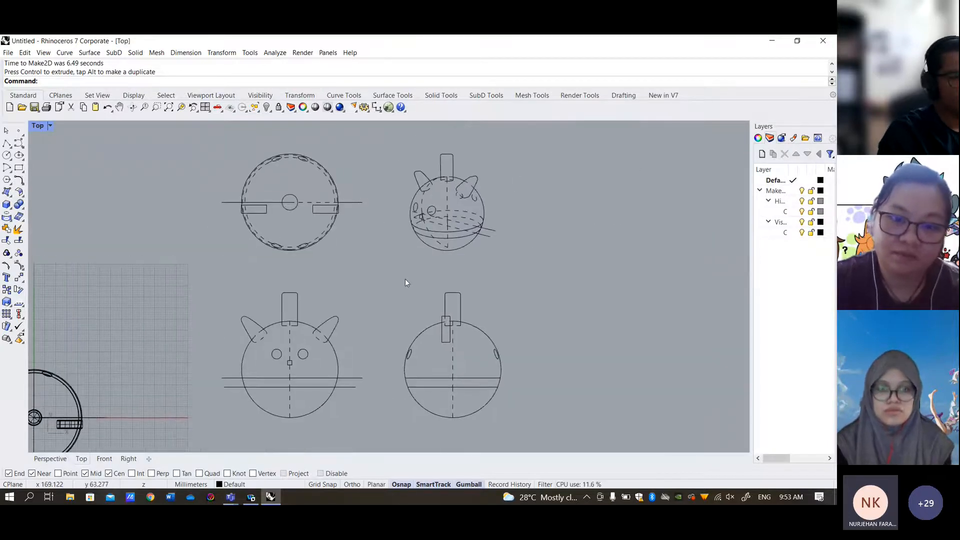
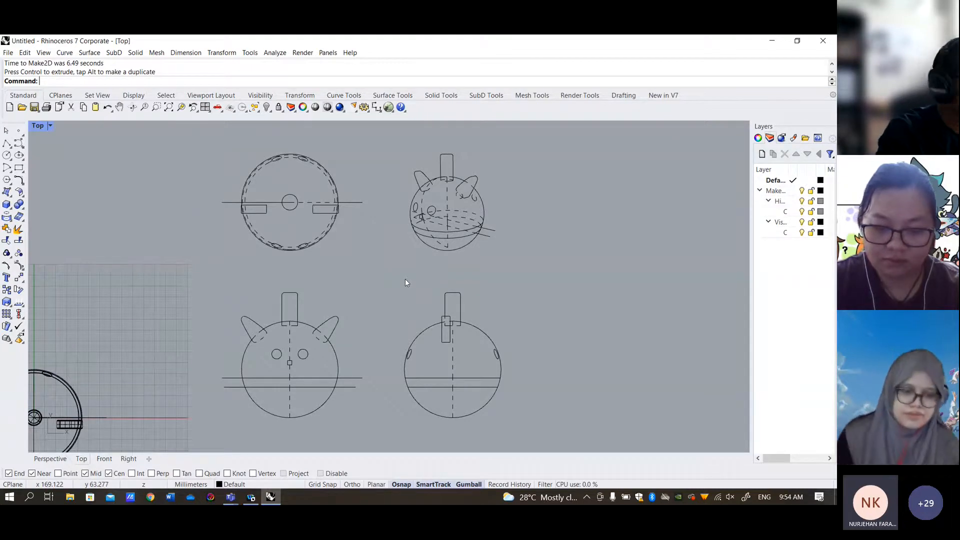
{"action": "right_click_drag", "start_coordinate": [405, 277], "coordinate": [485, 229]}
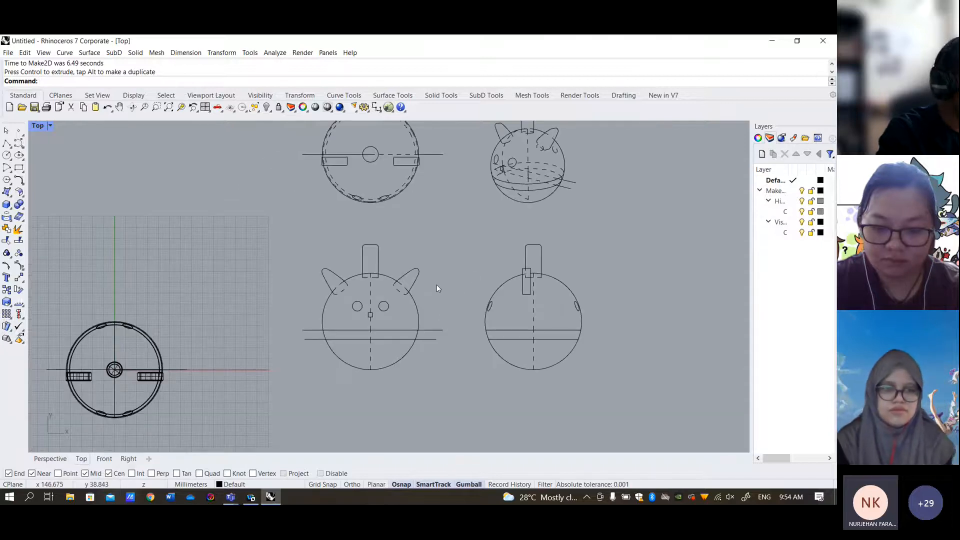
{"action": "right_click_drag", "start_coordinate": [437, 284], "coordinate": [387, 305]}
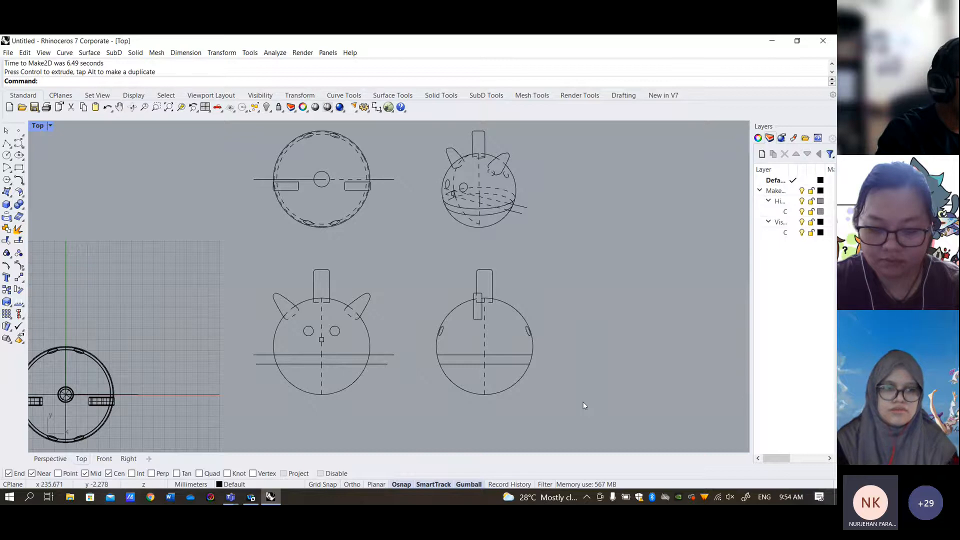
{"action": "left_click_drag", "start_coordinate": [589, 414], "coordinate": [409, 181]}
{"action": "right_click_drag", "start_coordinate": [433, 180], "coordinate": [434, 198]}
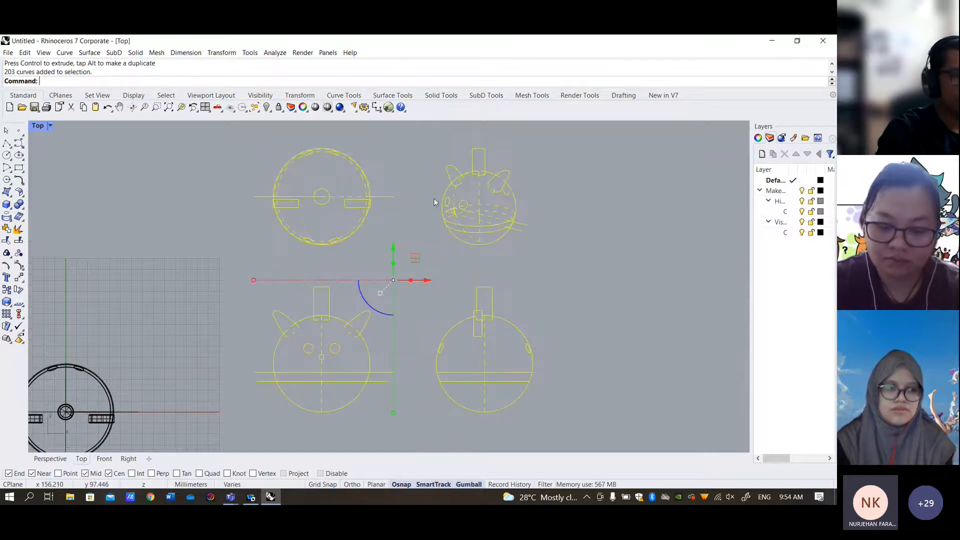
{"action": "left_click", "coordinate": [572, 262]}
{"action": "left_click_drag", "start_coordinate": [612, 426], "coordinate": [414, 308]}
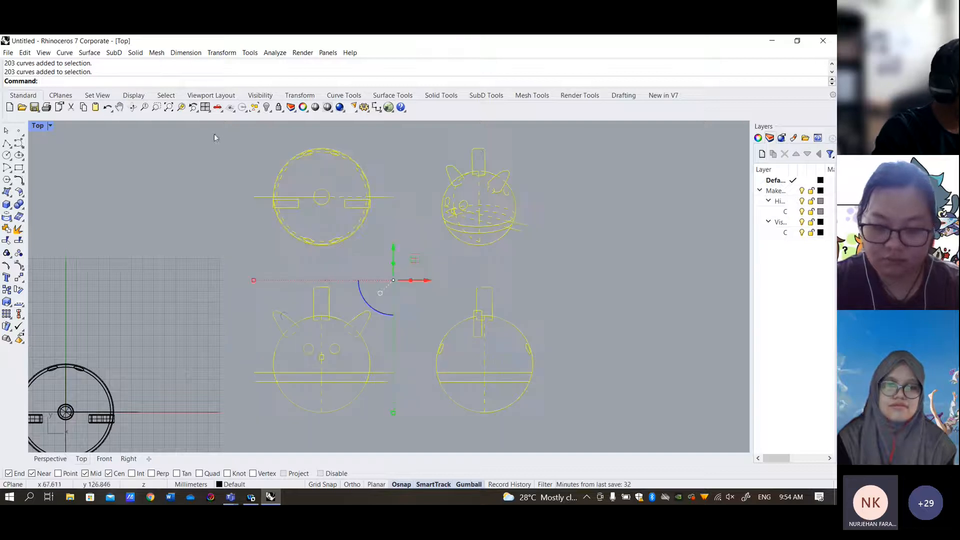
- Begin exporting only the selected drawing as an Adobe Illustrator (*.ai) file named SUP BUNJUT
{"action": "left_click", "coordinate": [11, 54]}
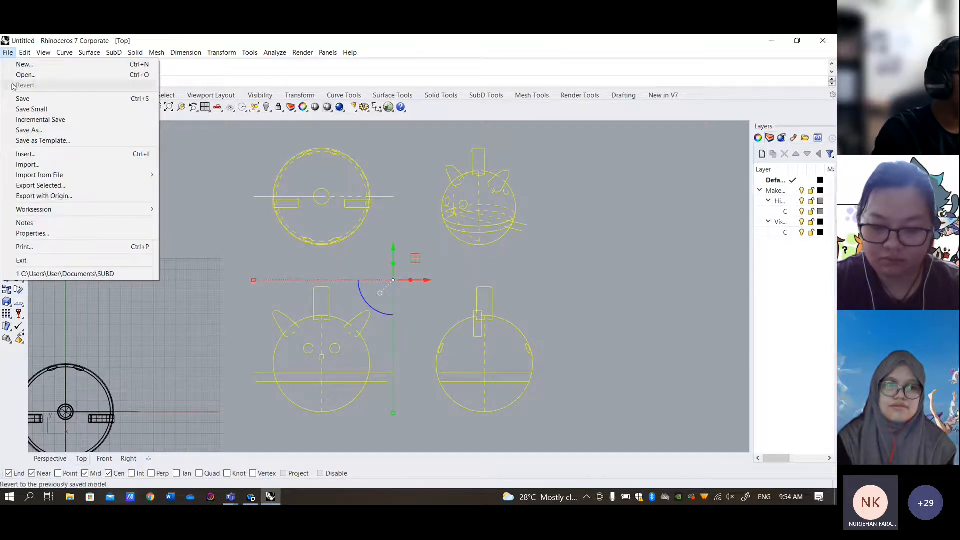
{"action": "mouse_move", "coordinate": [70, 206]}
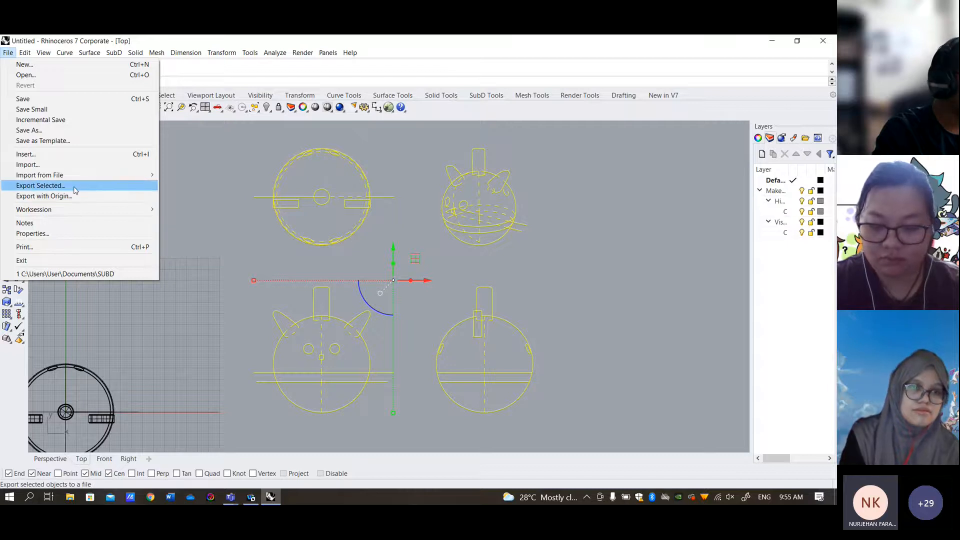
{"action": "left_click", "coordinate": [75, 189]}
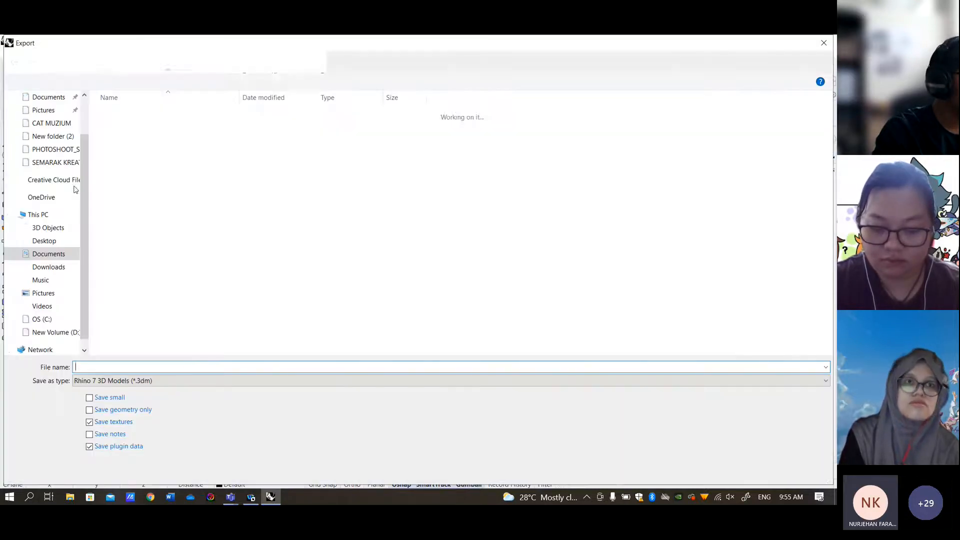
{"action": "left_click", "coordinate": [196, 384]}
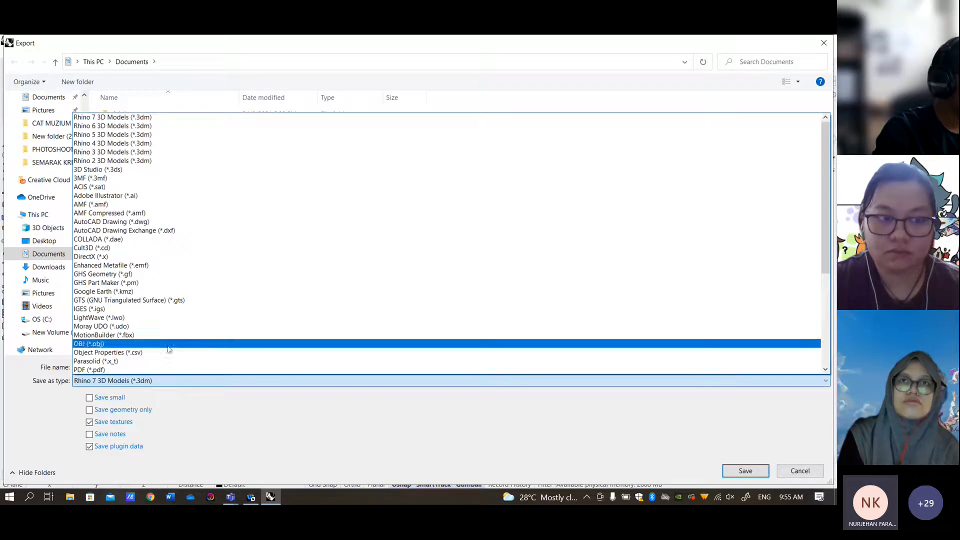
{"action": "left_click", "coordinate": [134, 196]}
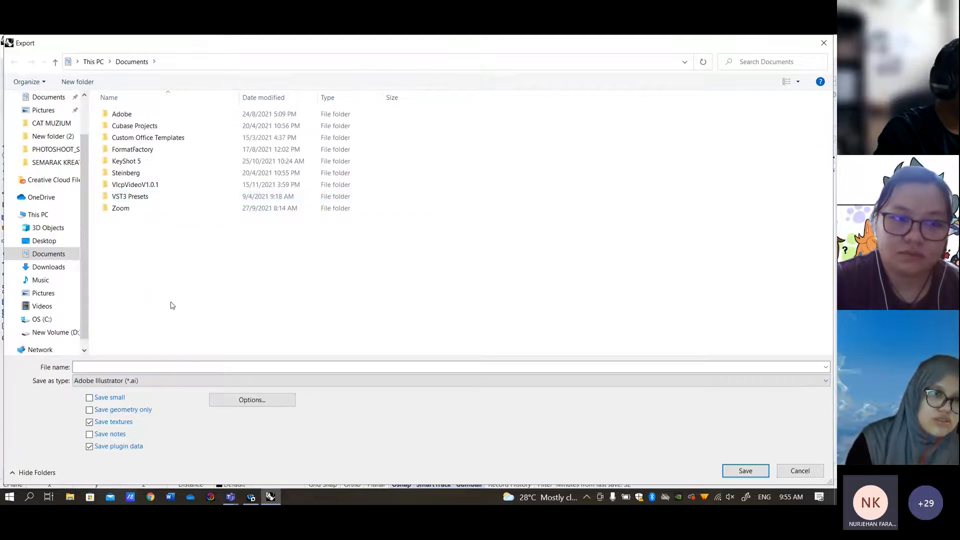
{"action": "left_click", "coordinate": [162, 367]}
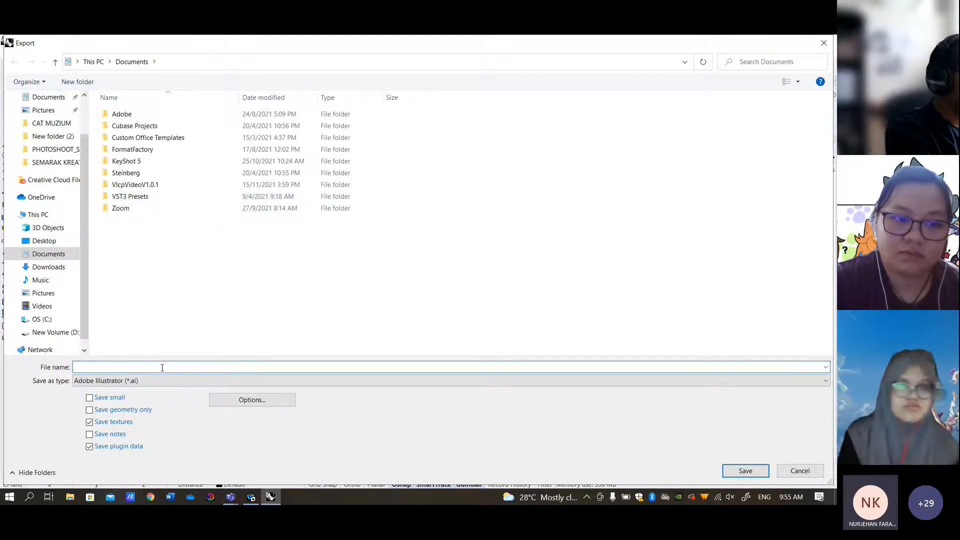
{"action": "type", "text": "SU"}
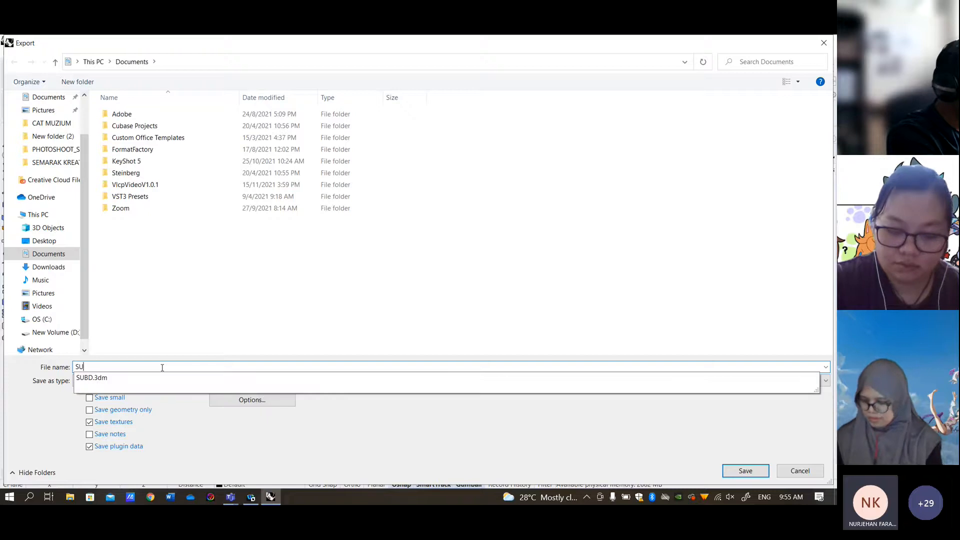
{"action": "type", "text": "P BUNJUT"}
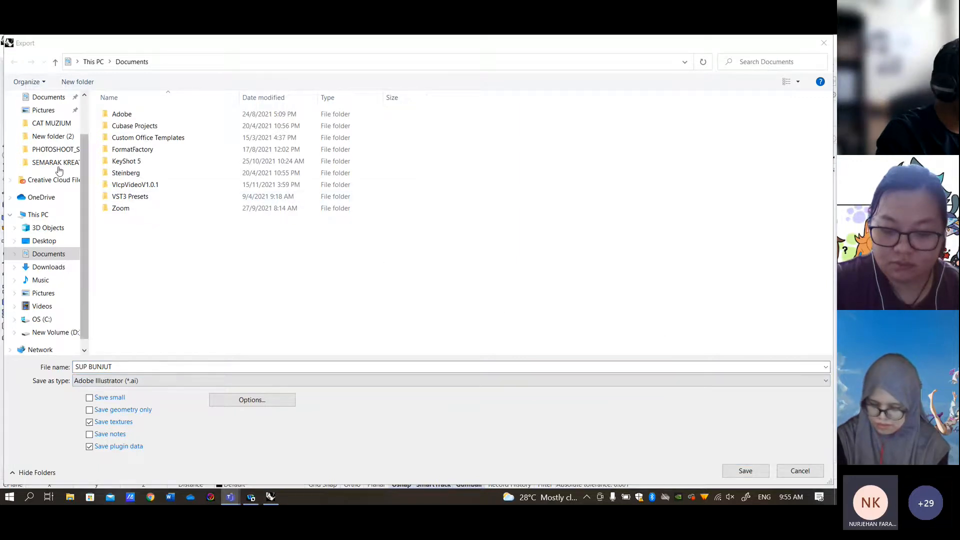
- Create a DEMO CAD folder on the Desktop and save the export there as a snapshot of the current view in RGB
{"action": "scroll", "coordinate": [74, 135], "scroll_direction": "up", "scroll_amount": 2}
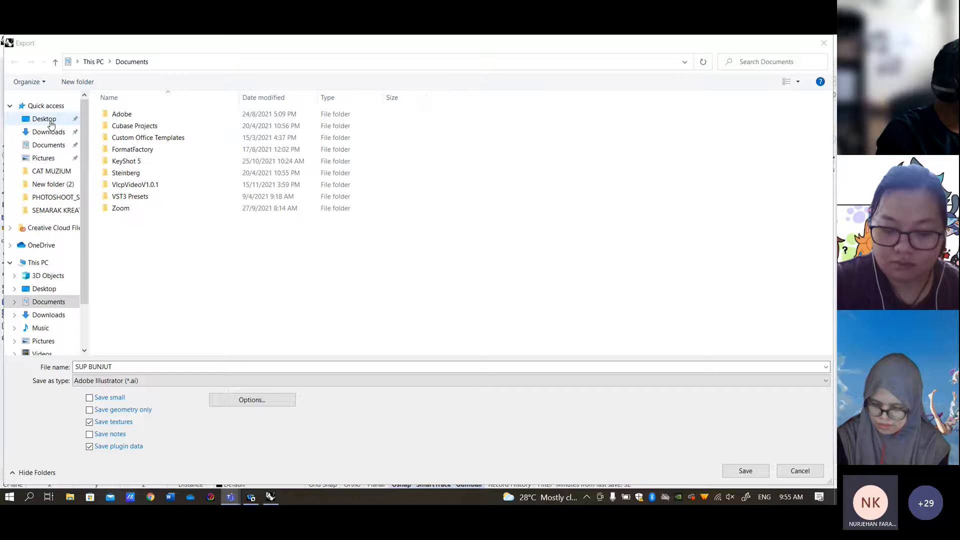
{"action": "left_click", "coordinate": [43, 119]}
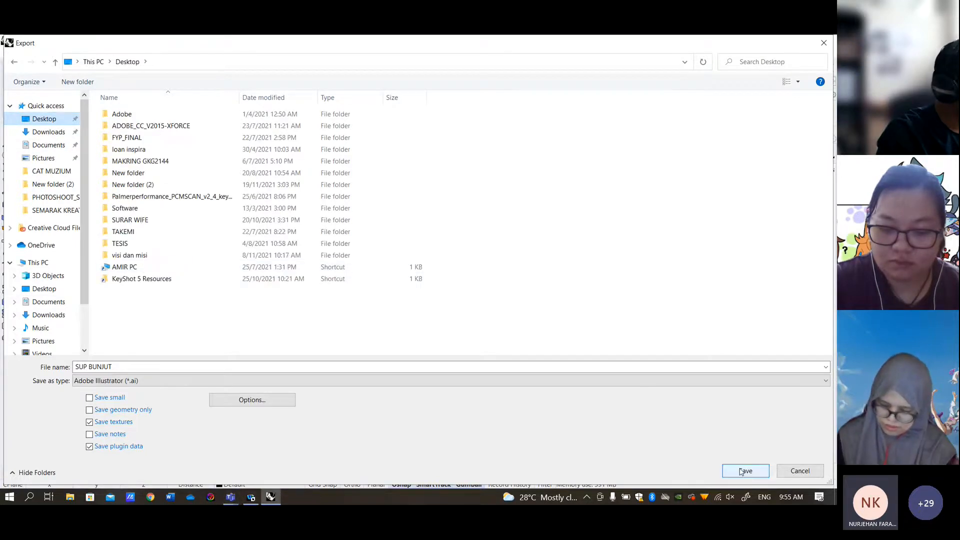
{"action": "left_click", "coordinate": [82, 85]}
{"action": "type", "text": "DEMO CAD"}
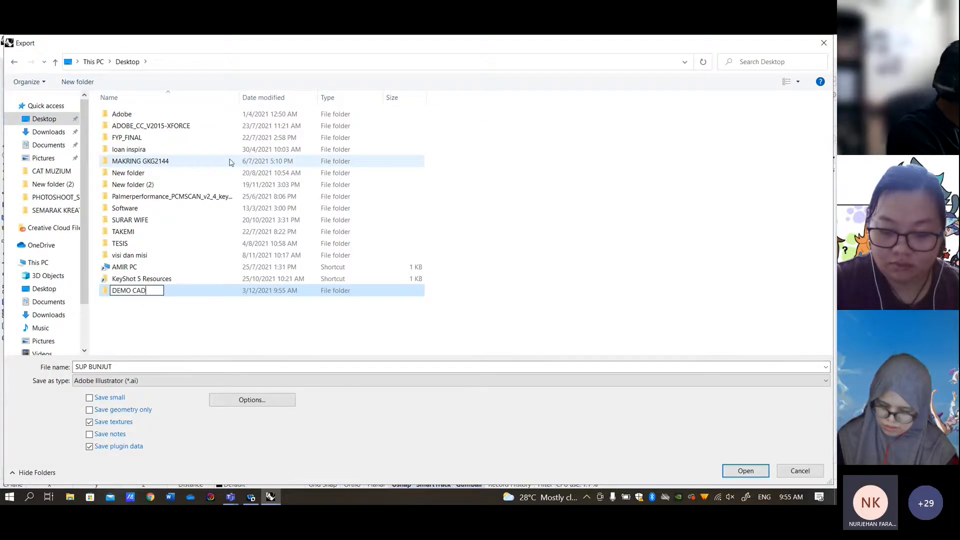
{"action": "key", "text": "Return"}
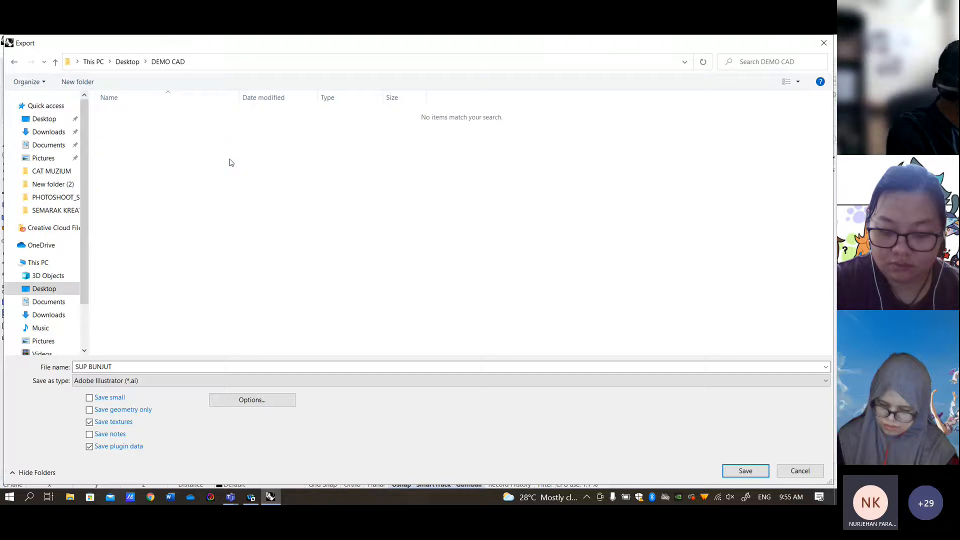
{"action": "left_click", "coordinate": [744, 470]}
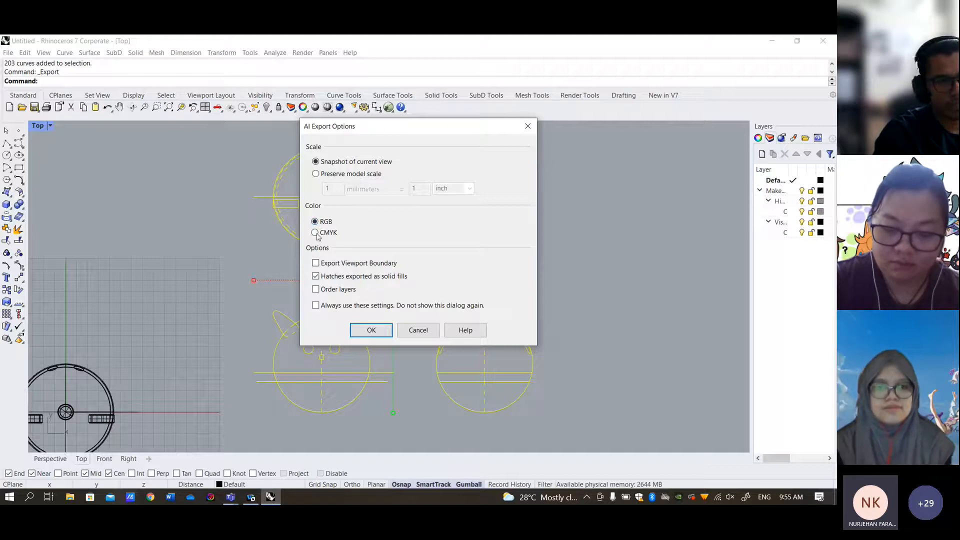
{"action": "left_click", "coordinate": [374, 329]}
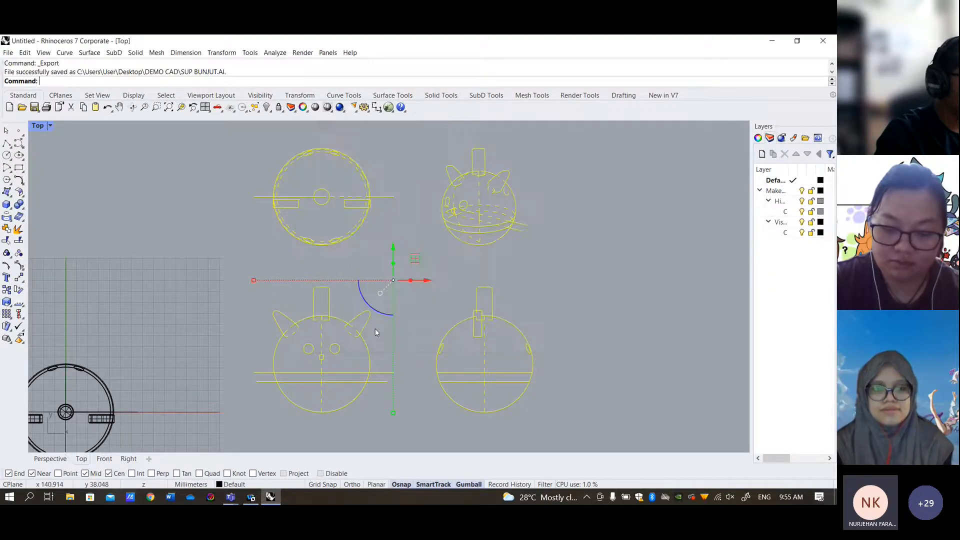
- Switch to File Explorer and open SUP BUNJUT from the Desktop's DEMO CAD folder in Adobe Illustrator
{"action": "left_click", "coordinate": [70, 496]}
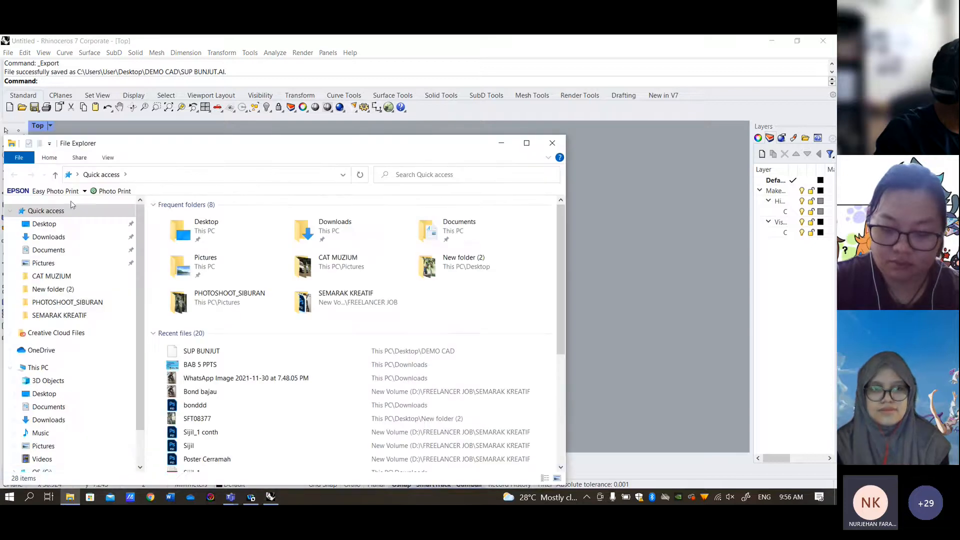
{"action": "left_click", "coordinate": [45, 224]}
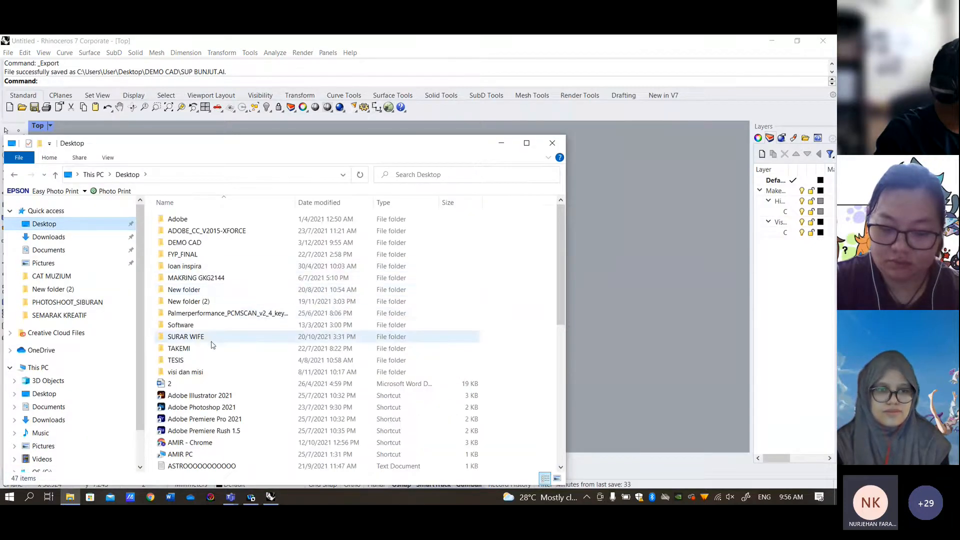
{"action": "double_click", "coordinate": [191, 242]}
{"action": "left_click", "coordinate": [193, 225]}
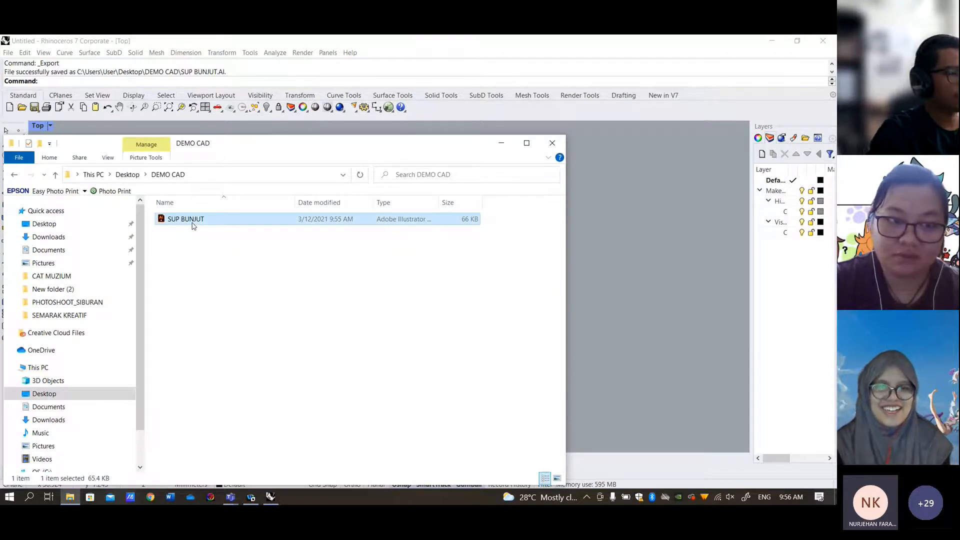
{"action": "double_click", "coordinate": [192, 220]}
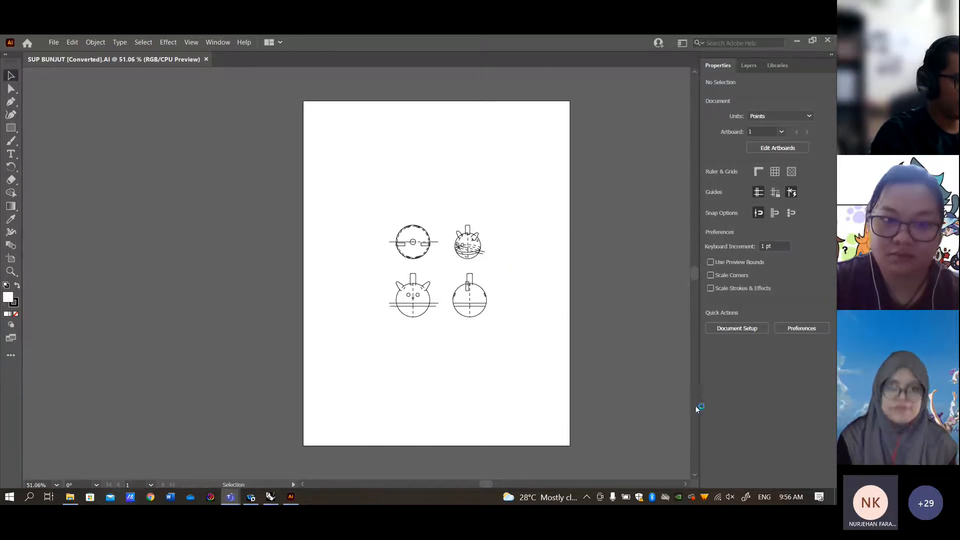
- Select all four drawing views and enlarge them proportionally to about 1.5 times their size, undoing the first resize attempt
{"action": "left_click_drag", "start_coordinate": [552, 359], "coordinate": [355, 195]}
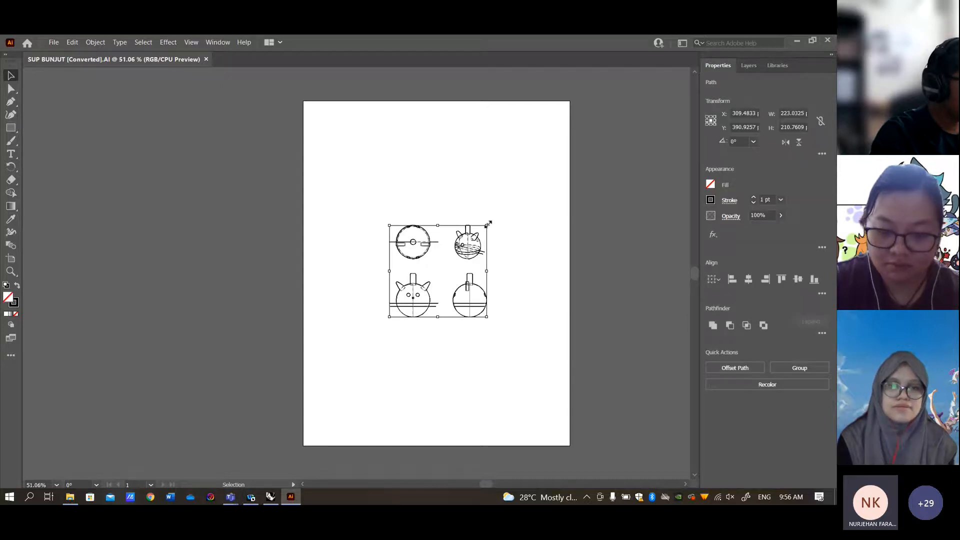
{"action": "left_click_drag", "start_coordinate": [487, 224], "coordinate": [547, 204]}
{"action": "key", "text": "ctrl+z"}
{"action": "left_click_drag", "start_coordinate": [487, 225], "coordinate": [537, 178]}
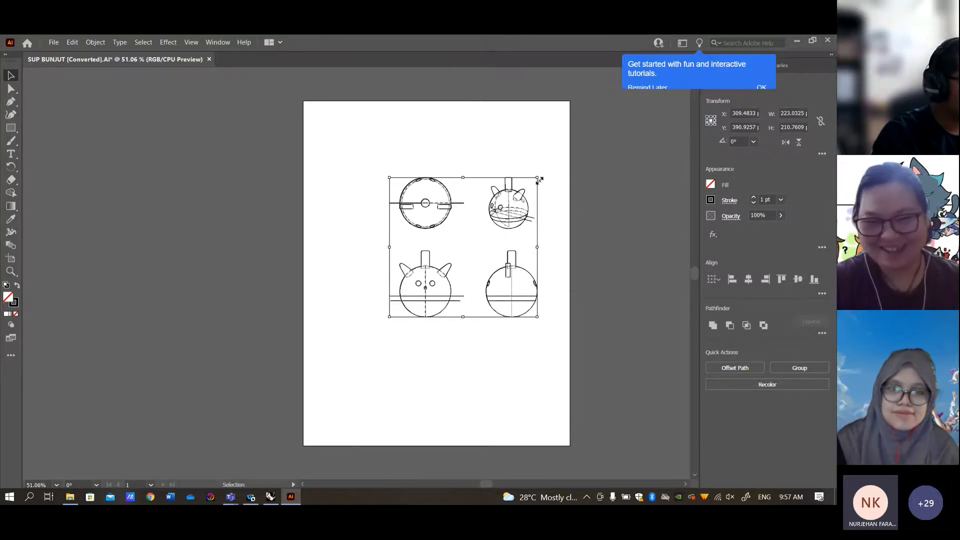
- Move the four enlarged drawing views to the horizontal middle of the artboard and deselect them
{"action": "left_click_drag", "start_coordinate": [517, 270], "coordinate": [483, 299]}
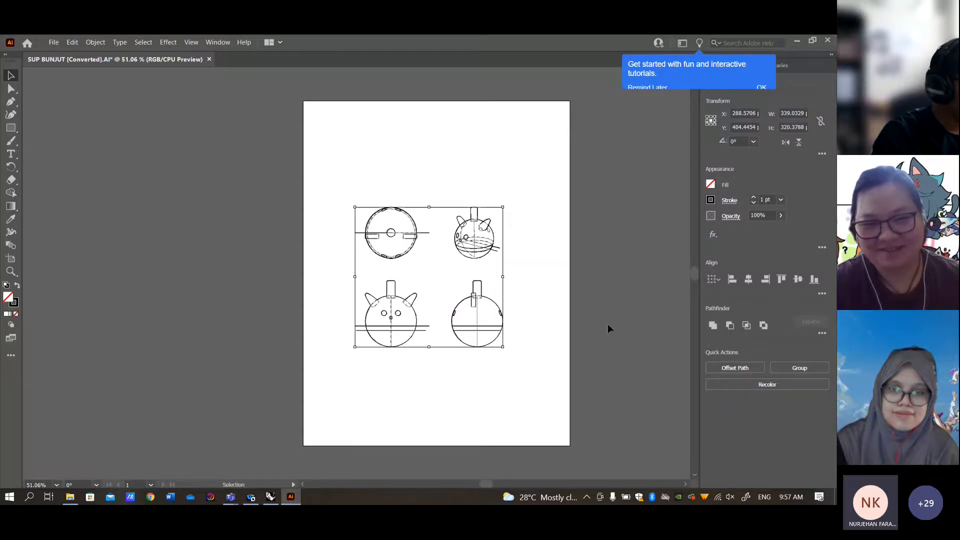
{"action": "left_click", "coordinate": [531, 332]}
{"action": "scroll", "coordinate": [473, 328], "scroll_direction": "up", "scroll_amount": 3, "text": "alt"}
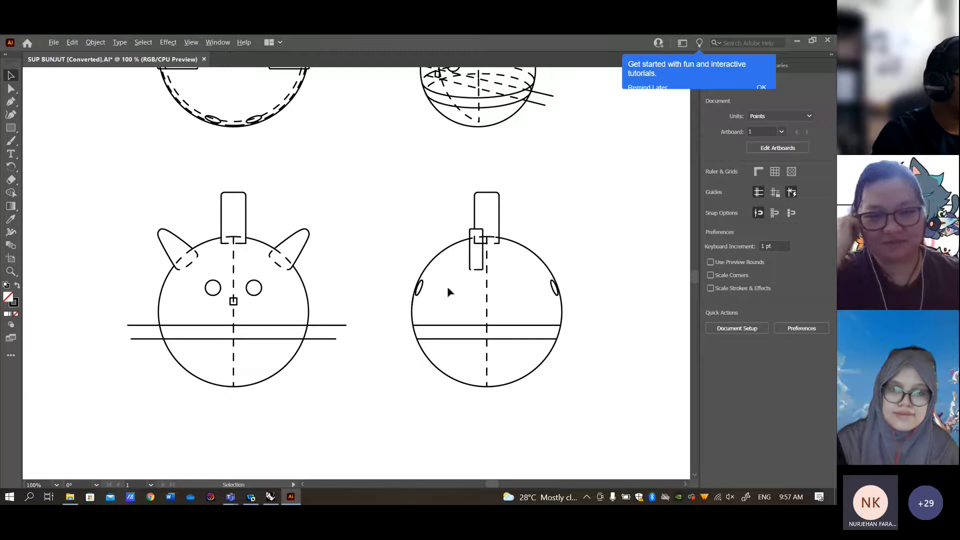
{"action": "scroll", "coordinate": [448, 291], "scroll_direction": "down", "scroll_amount": 2, "text": "alt"}
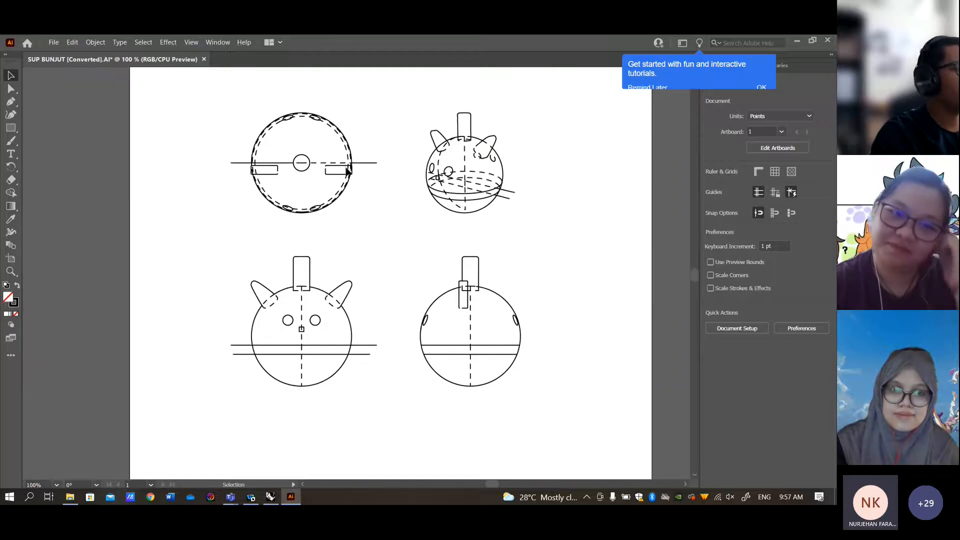
- Delete the horizontal line segments that protrude from and cross the top view's circle, including the dashed one
{"action": "left_click", "coordinate": [367, 164]}
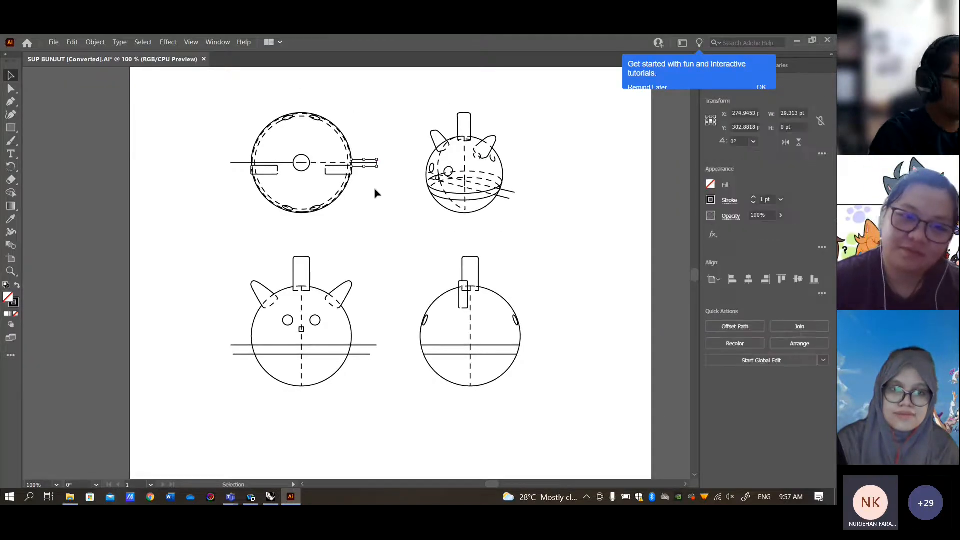
{"action": "left_click_drag", "start_coordinate": [369, 165], "coordinate": [278, 164]}
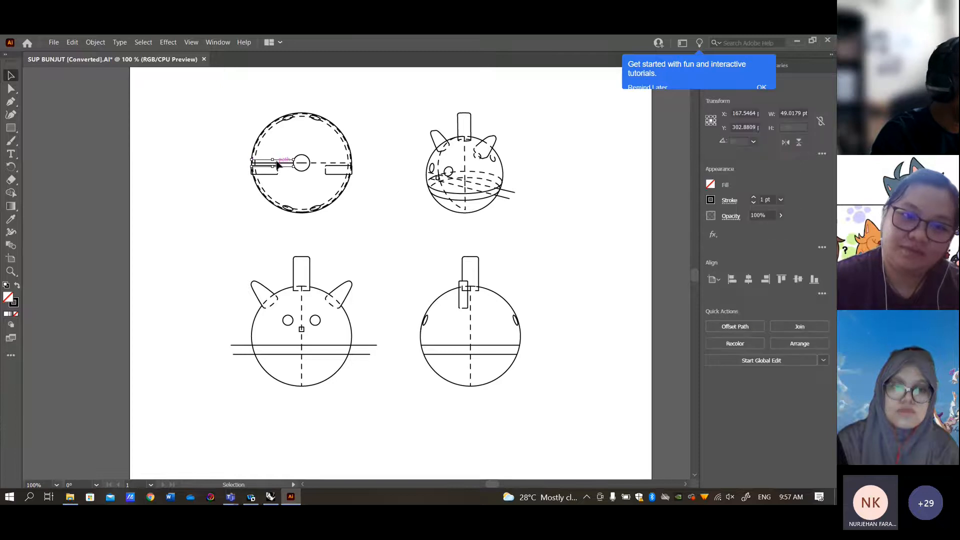
{"action": "key", "text": "Delete"}
{"action": "left_click", "coordinate": [304, 163]}
{"action": "key", "text": "Delete"}
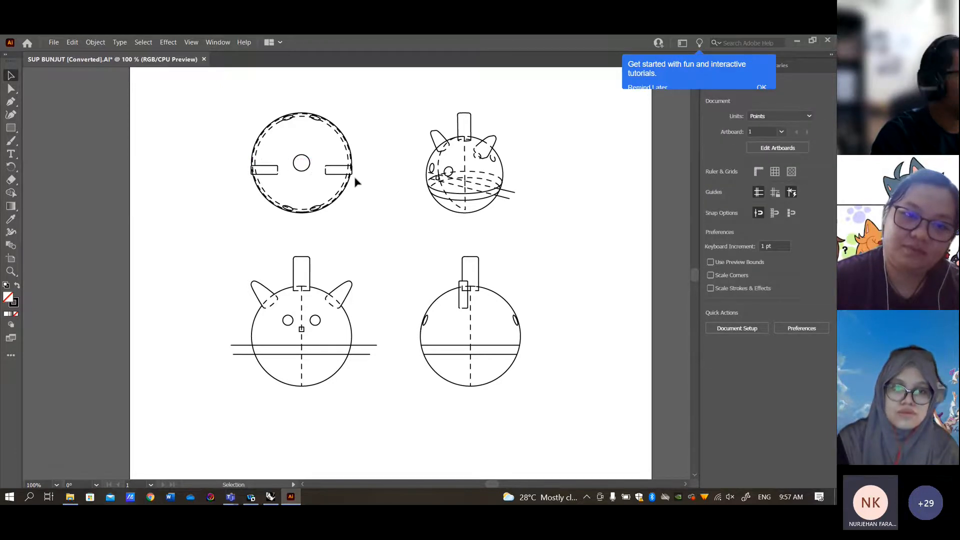
- Delete the line ends sticking out beyond the sphere in the perspective view and the front view
{"action": "left_click", "coordinate": [510, 191]}
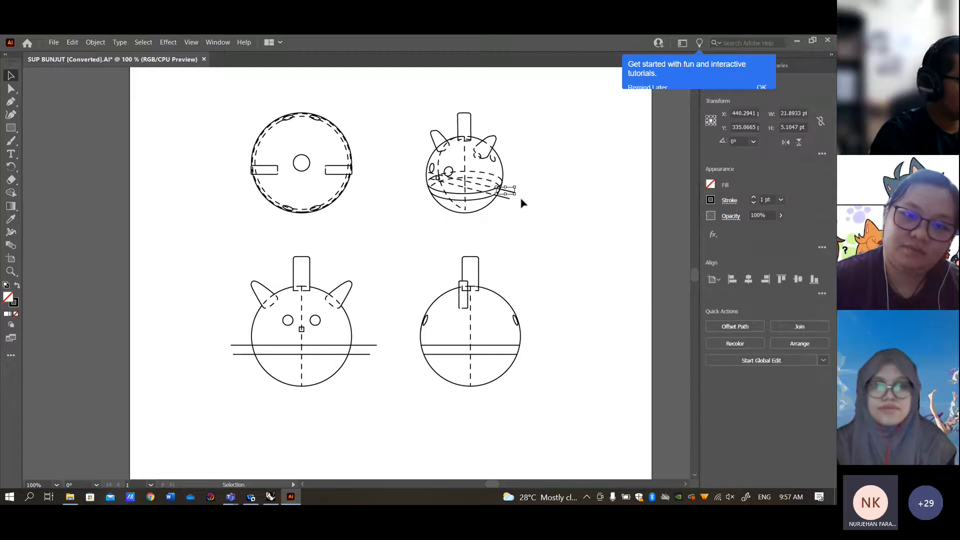
{"action": "key", "text": "Delete"}
{"action": "left_click", "coordinate": [507, 198]}
{"action": "key", "text": "Delete"}
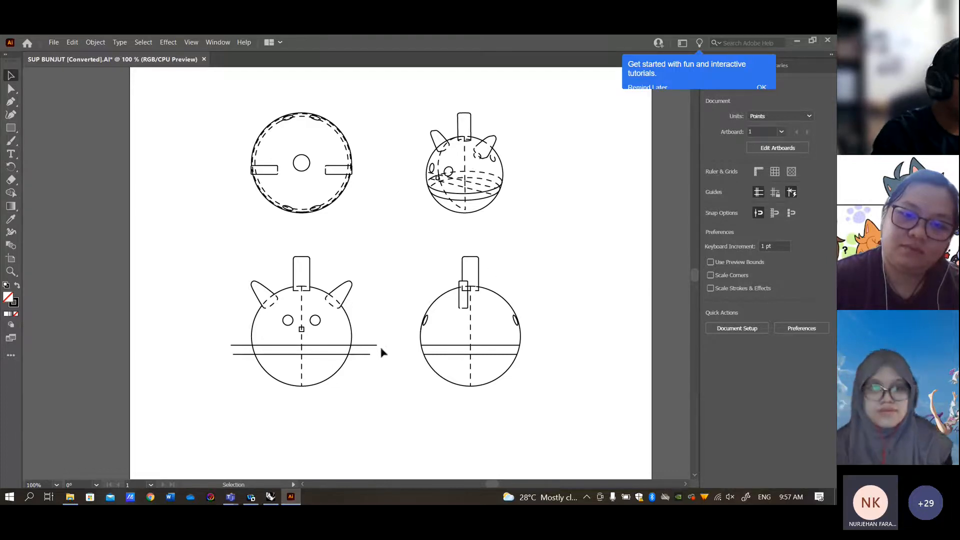
{"action": "left_click_drag", "start_coordinate": [382, 387], "coordinate": [366, 336]}
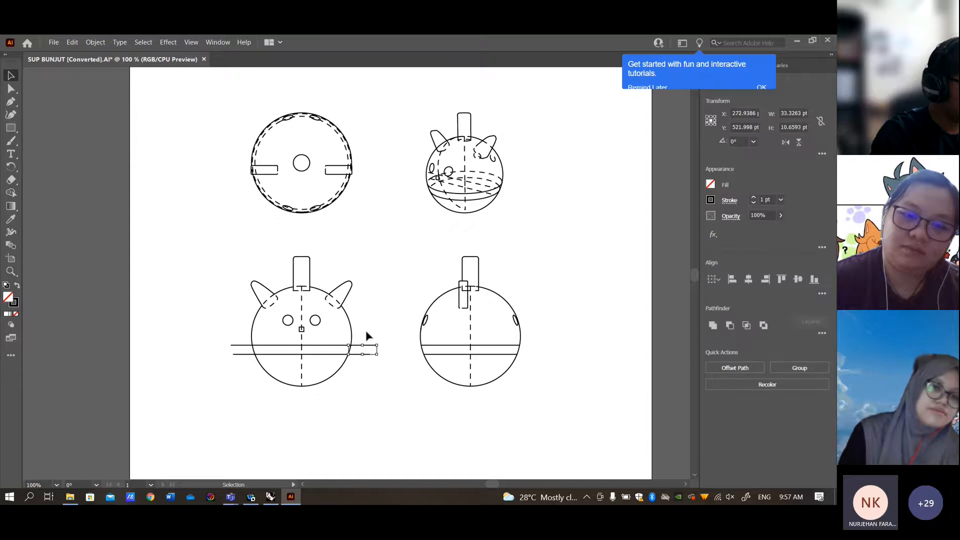
{"action": "key", "text": "Delete"}
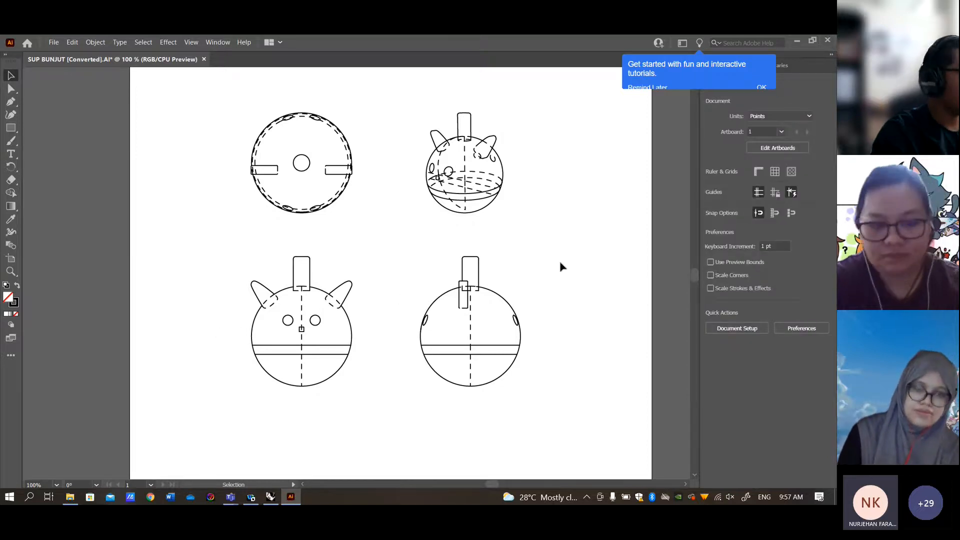
- Add the text label TOP VIEW beneath the top view drawing
{"action": "scroll", "coordinate": [426, 215], "scroll_direction": "down", "scroll_amount": 3, "text": "alt"}
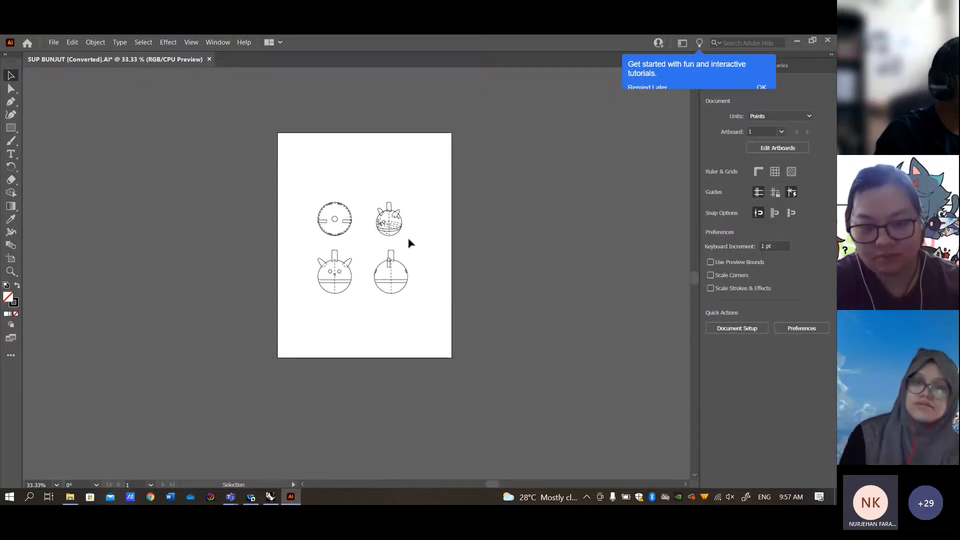
{"action": "scroll", "coordinate": [407, 242], "scroll_direction": "up", "scroll_amount": 3, "text": "alt"}
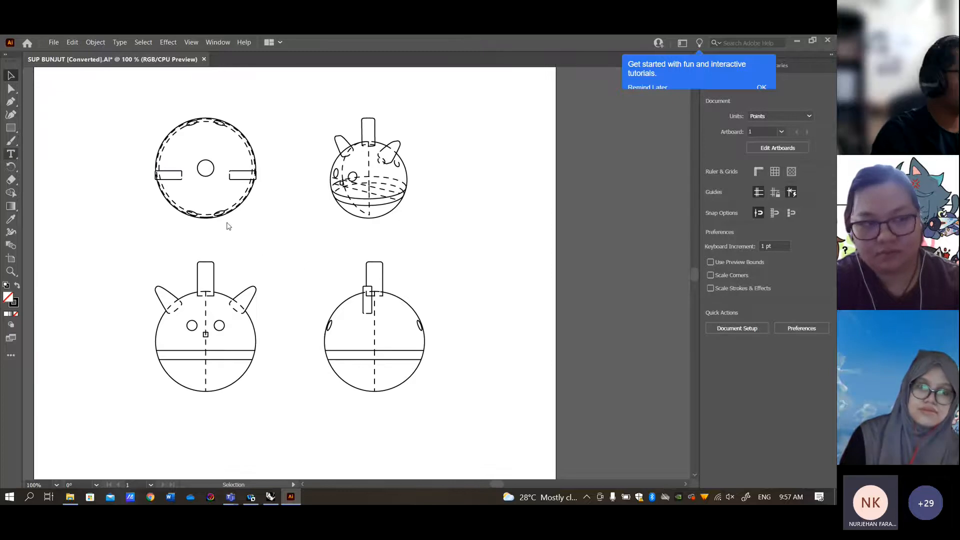
{"action": "key", "text": "t"}
{"action": "left_click", "coordinate": [189, 233]}
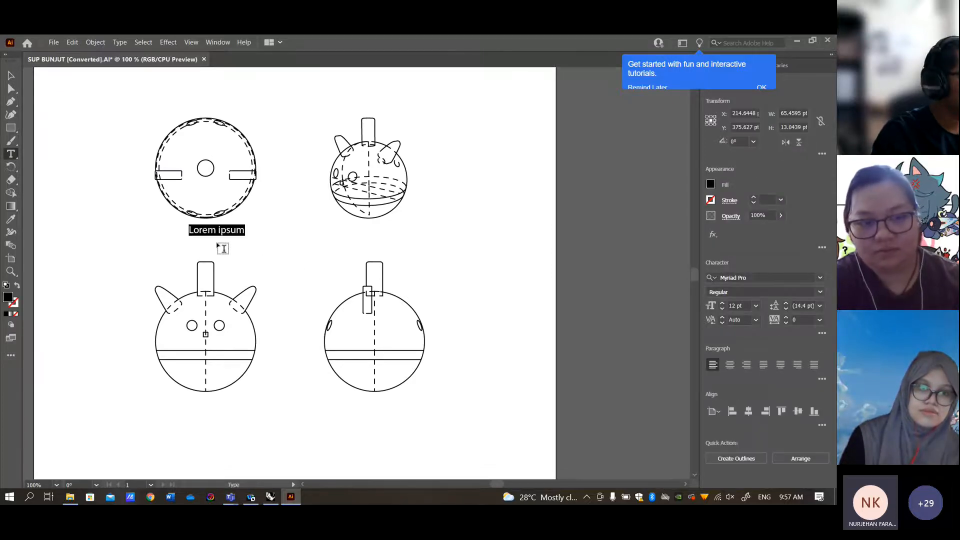
{"action": "type", "text": "TO"}
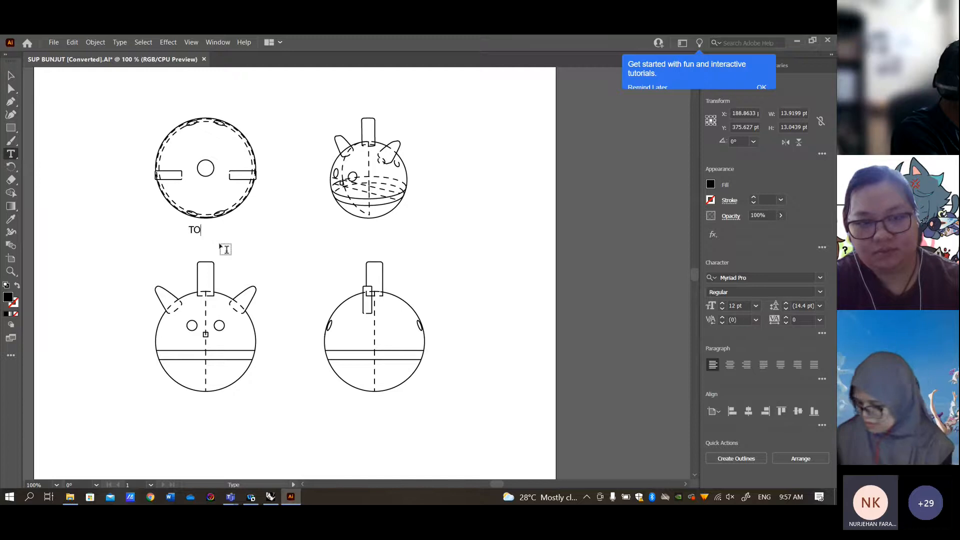
{"action": "type", "text": "P VIEW"}
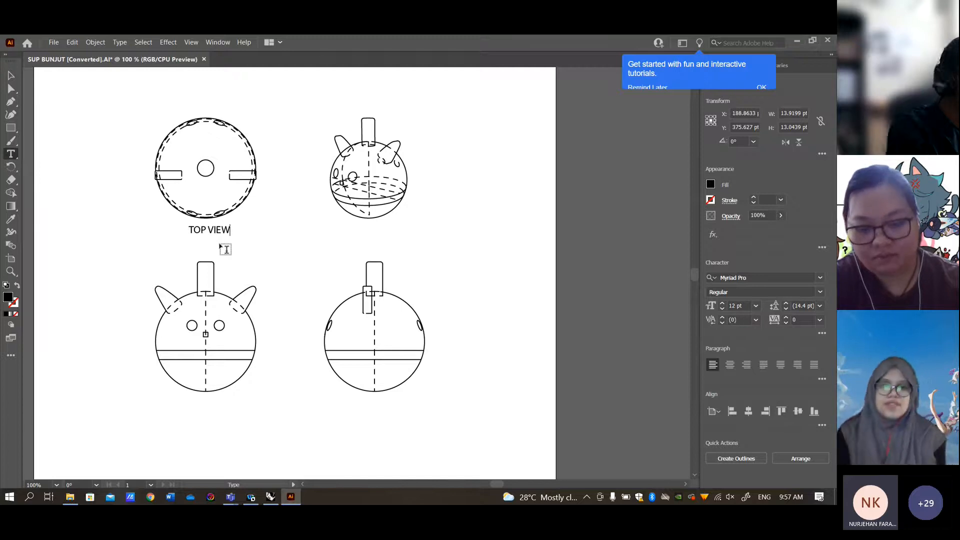
{"action": "key", "text": "BackSpace"}
{"action": "key", "text": "BackSpace"}
{"action": "key", "text": "BackSpace"}
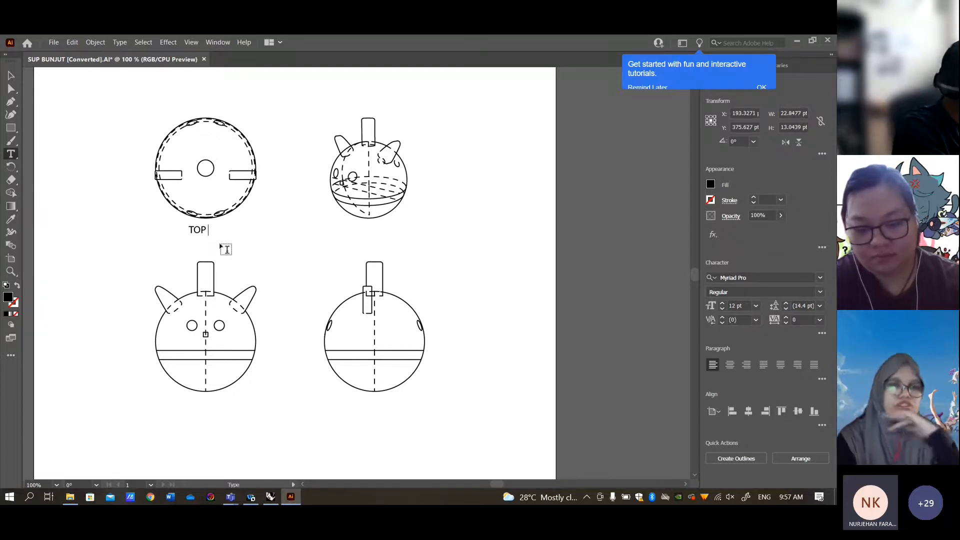
{"action": "type", "text": "IEW"}
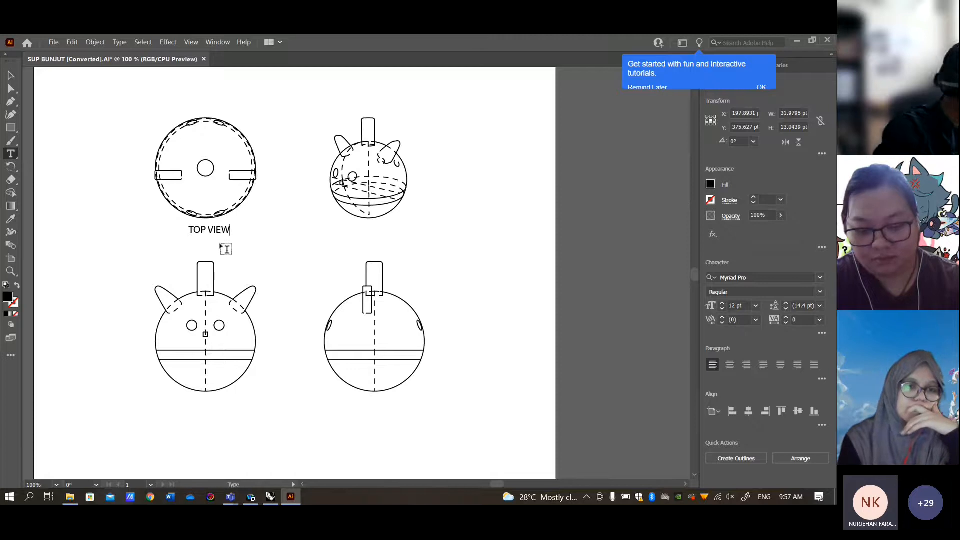
- Copy the TOP VIEW label straight down beneath the front view and change its text to FRONT VIEW
{"action": "left_click", "coordinate": [11, 75]}
{"action": "left_click_drag", "start_coordinate": [219, 233], "coordinate": [218, 408], "text": "alt+shift"}
{"action": "key", "text": "t"}
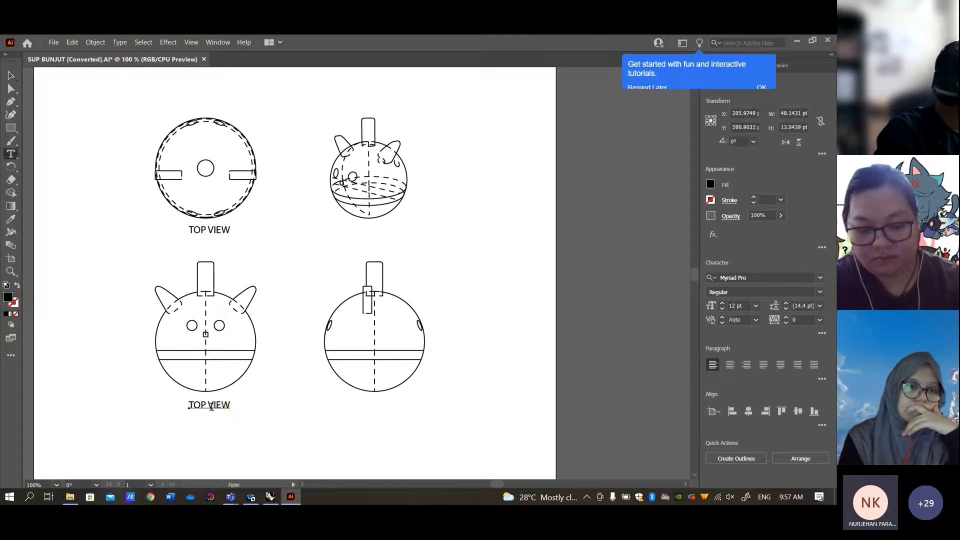
{"action": "double_click", "coordinate": [213, 404]}
{"action": "type", "text": "FRONT"}
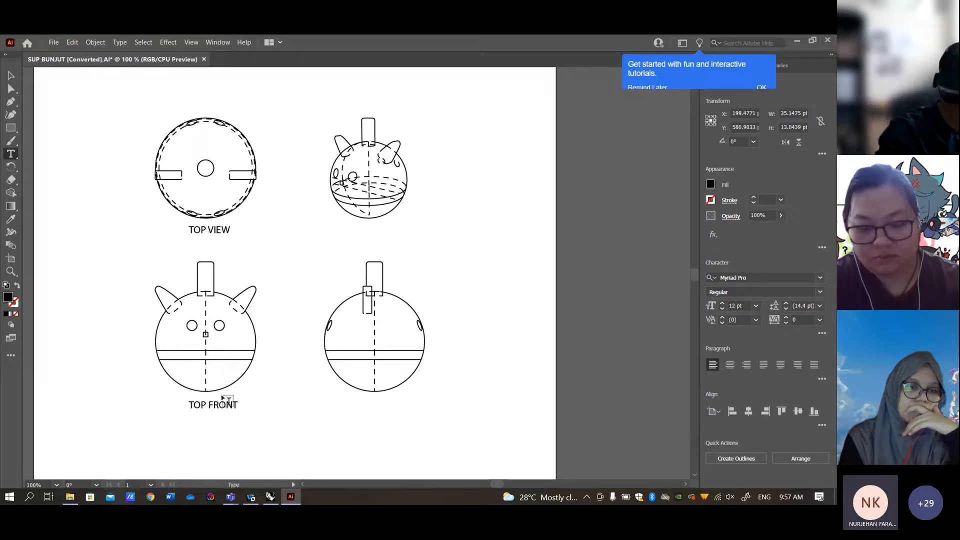
{"action": "key", "text": "Escape"}
{"action": "triple_click", "coordinate": [223, 410]}
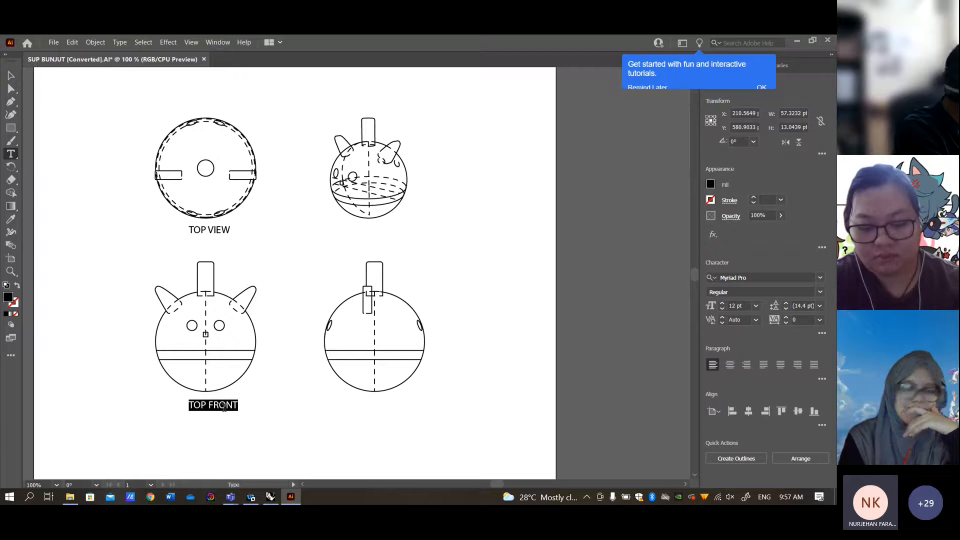
{"action": "type", "text": "FRONT VIEW"}
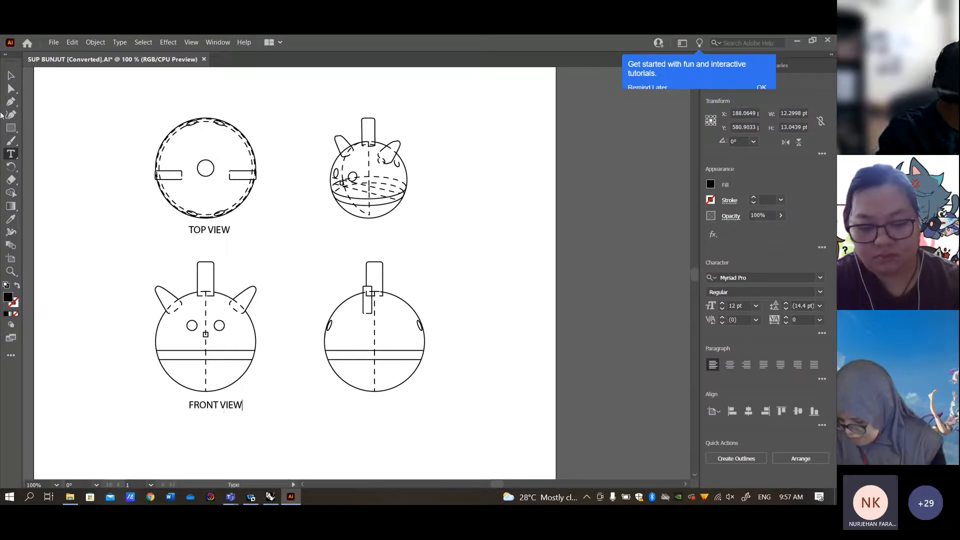
{"action": "key", "text": "Escape"}
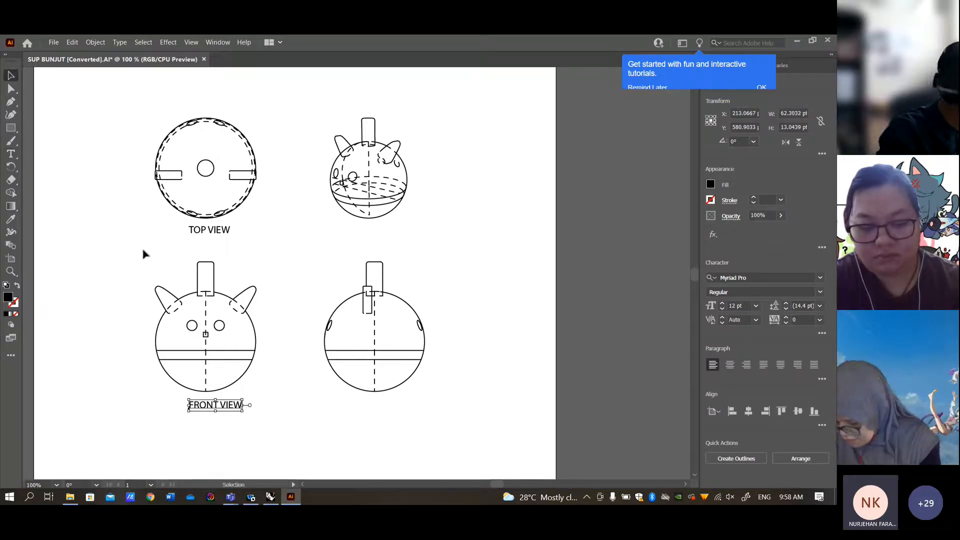
- Copy the FRONT VIEW label beneath the side view and change its text to SIDE VIEW
{"action": "left_click_drag", "start_coordinate": [222, 409], "coordinate": [381, 413]}
{"action": "key", "text": "t"}
{"action": "double_click", "coordinate": [370, 406]}
{"action": "type", "text": "SIDE VIEW"}
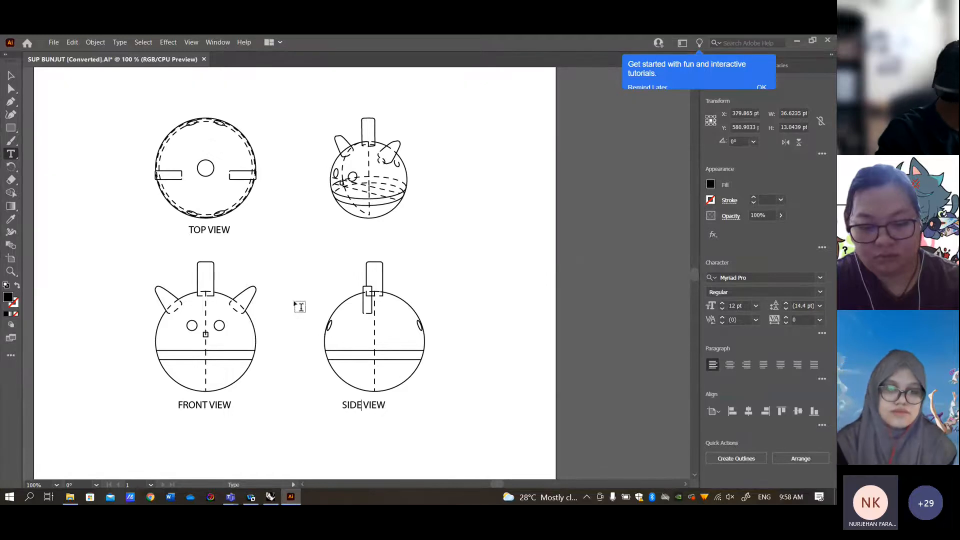
- Copy the SIDE VIEW label beneath the perspective drawing, change its text to PERSPECTIVE VIEW and centre it under the drawing
{"action": "left_click", "coordinate": [12, 75]}
{"action": "mouse_move", "coordinate": [379, 409]}
{"action": "left_mouse_down"}
{"action": "mouse_move", "coordinate": [398, 405]}
{"action": "mouse_move", "coordinate": [408, 291]}
{"action": "mouse_move", "coordinate": [394, 233]}
{"action": "left_mouse_up"}
{"action": "key", "text": "t"}
{"action": "left_click", "coordinate": [390, 227]}
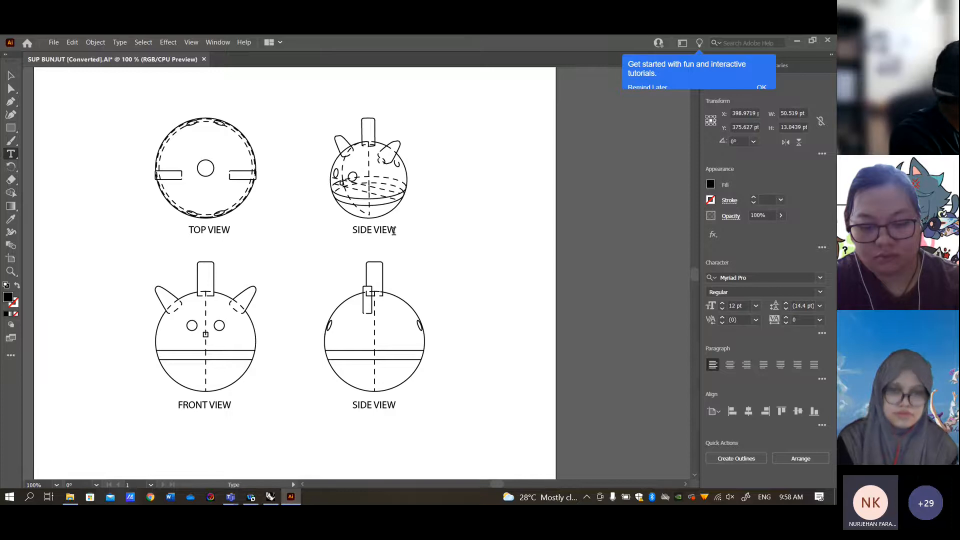
{"action": "left_click_drag", "start_coordinate": [395, 231], "coordinate": [342, 229]}
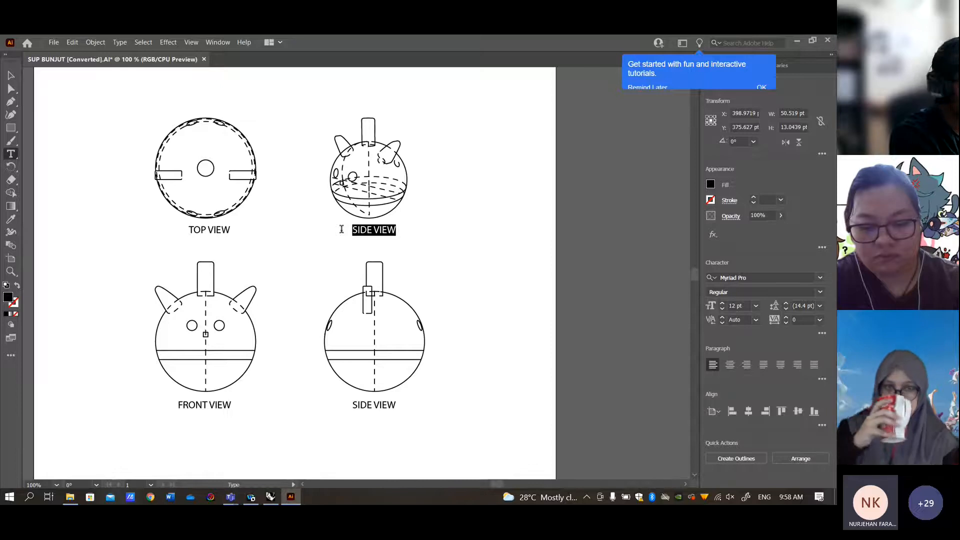
{"action": "type", "text": "PERSPECTIVE VIEW"}
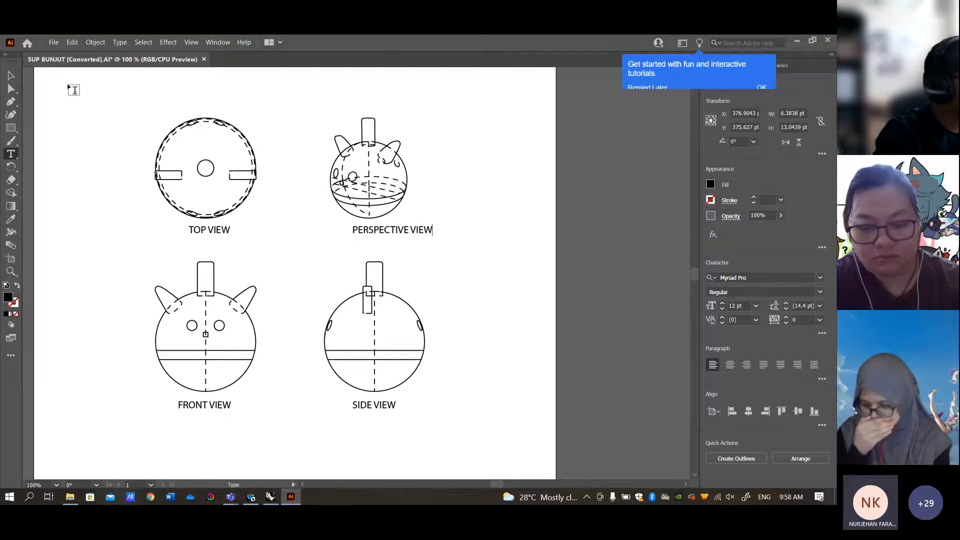
{"action": "left_click", "coordinate": [10, 76]}
{"action": "left_click_drag", "start_coordinate": [427, 233], "coordinate": [405, 232]}
{"action": "left_click", "coordinate": [473, 284]}
{"action": "scroll", "coordinate": [474, 284], "scroll_direction": "down", "scroll_amount": 2, "text": "alt"}
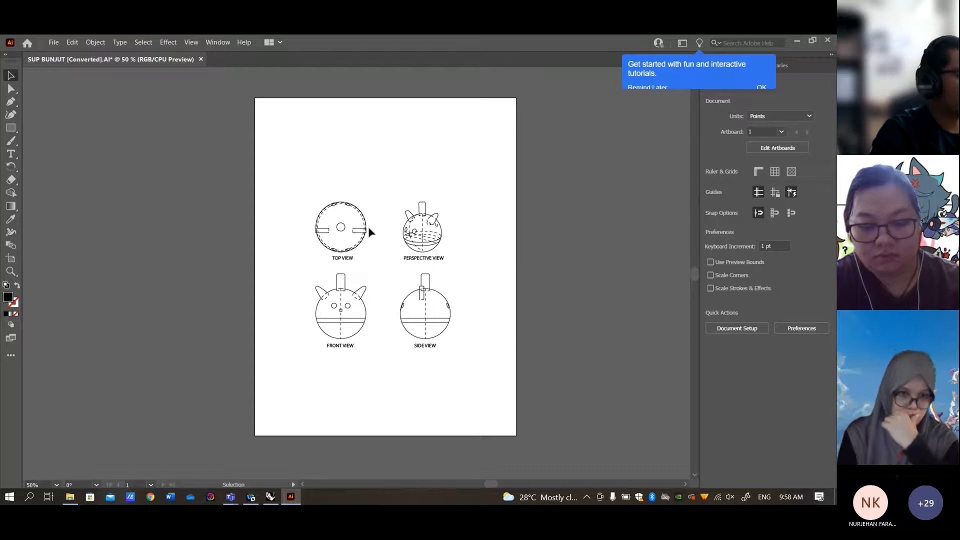
{"action": "scroll", "coordinate": [369, 229], "scroll_direction": "up", "scroll_amount": 2, "text": "alt"}
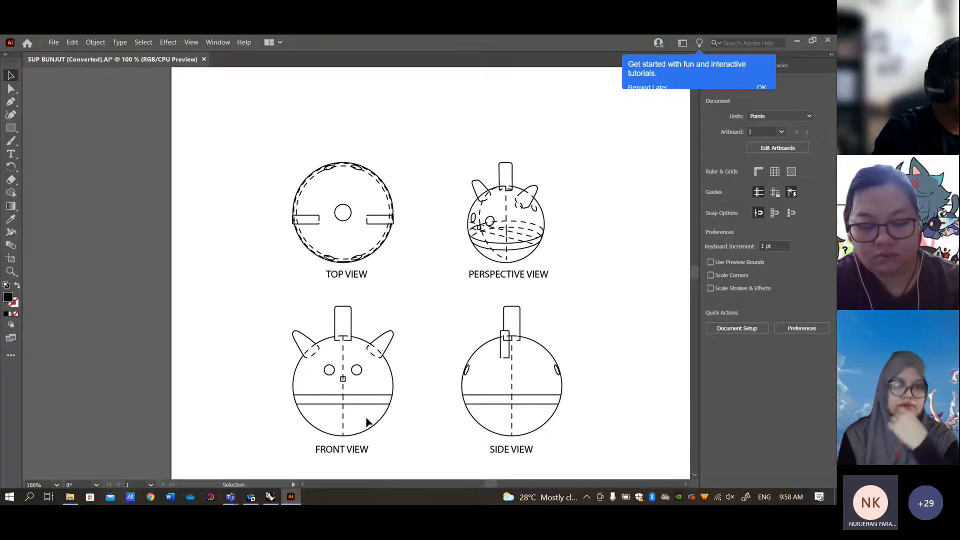
- Switch to Rhino and add a vertical linear dimension across the top view's circle, placed to the left of the drawing
{"action": "key", "text": "alt+Tab"}
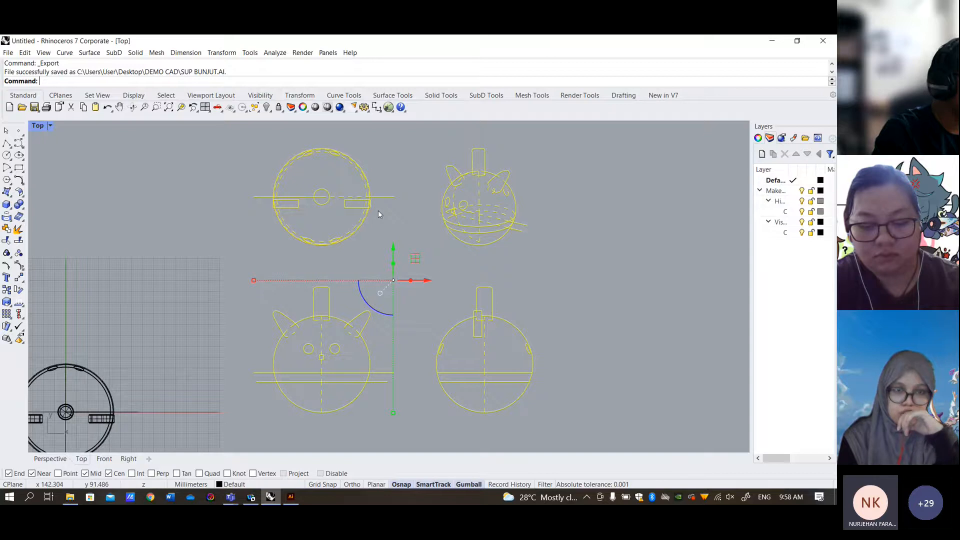
{"action": "left_click", "coordinate": [378, 211]}
{"action": "left_click", "coordinate": [230, 56]}
{"action": "mouse_move", "coordinate": [186, 53]}
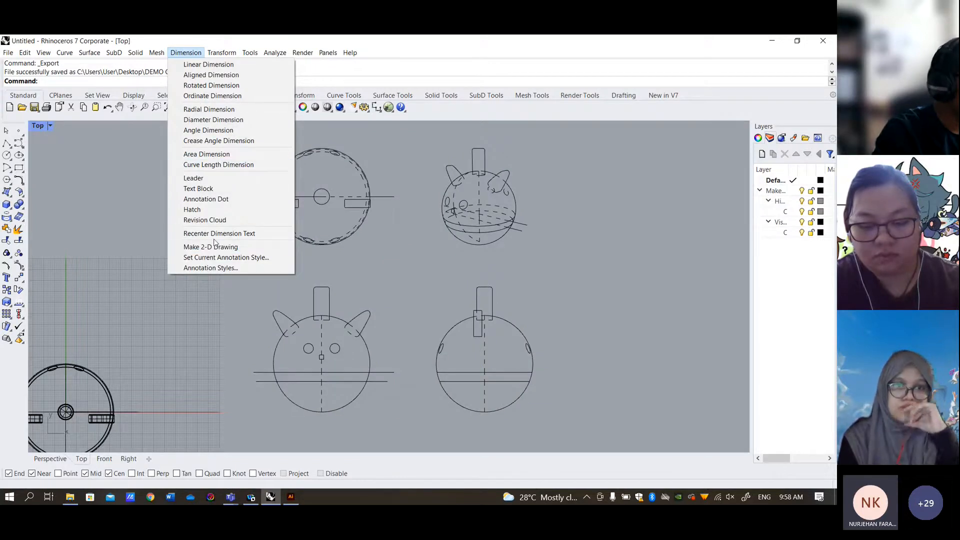
{"action": "left_click", "coordinate": [205, 65]}
{"action": "left_click", "coordinate": [322, 149]}
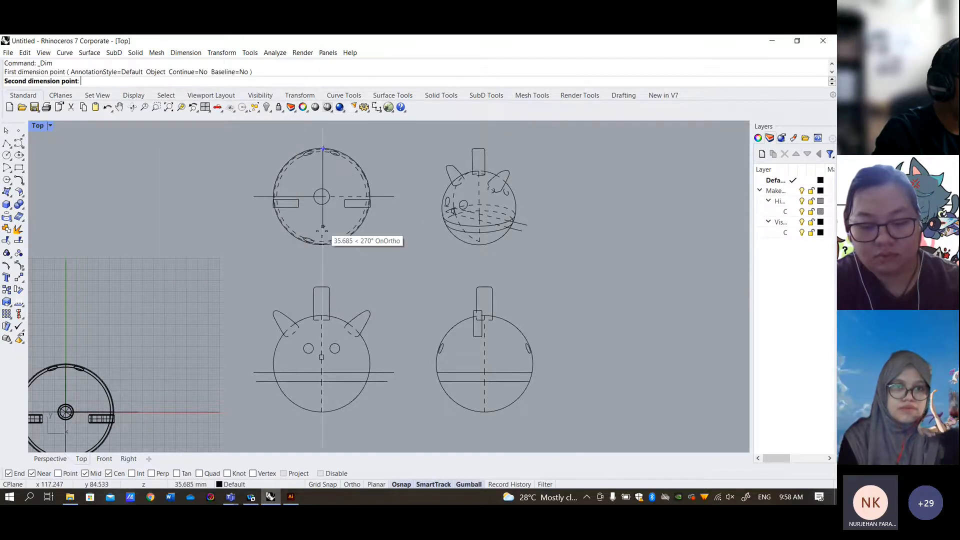
{"action": "left_click", "coordinate": [321, 245]}
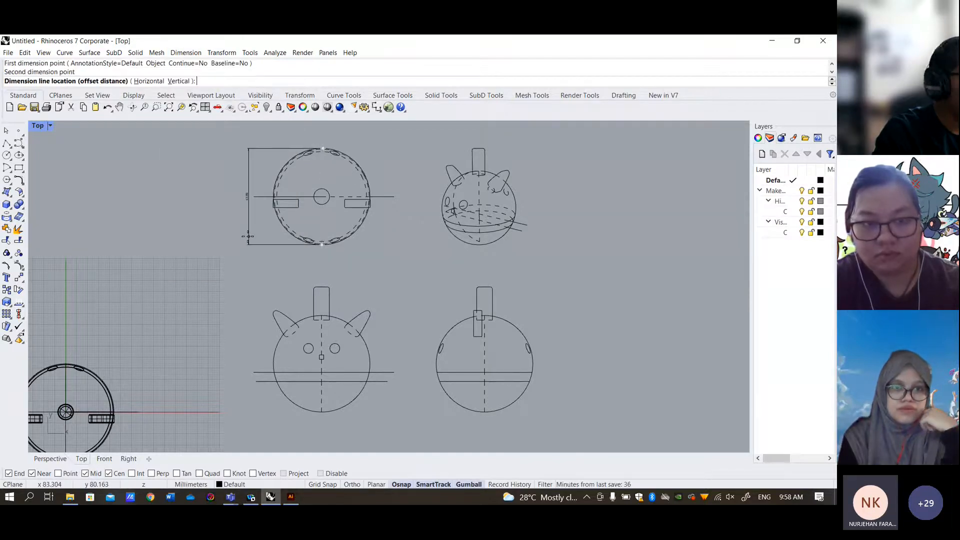
{"action": "left_click", "coordinate": [249, 237]}
{"action": "scroll", "coordinate": [248, 235], "scroll_direction": "up", "scroll_amount": 6}
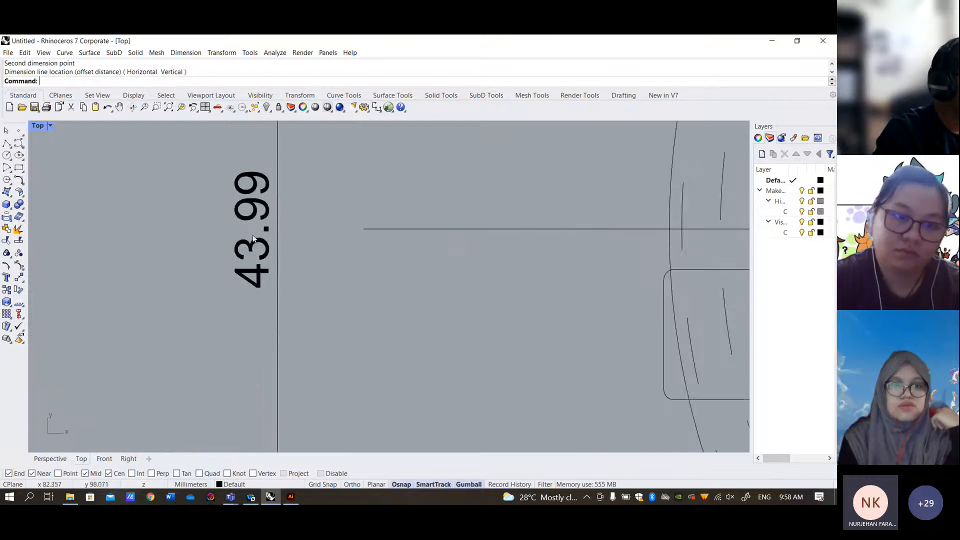
{"action": "scroll", "coordinate": [258, 249], "scroll_direction": "down", "scroll_amount": 5}
{"action": "scroll", "coordinate": [255, 248], "scroll_direction": "up", "scroll_amount": 6}
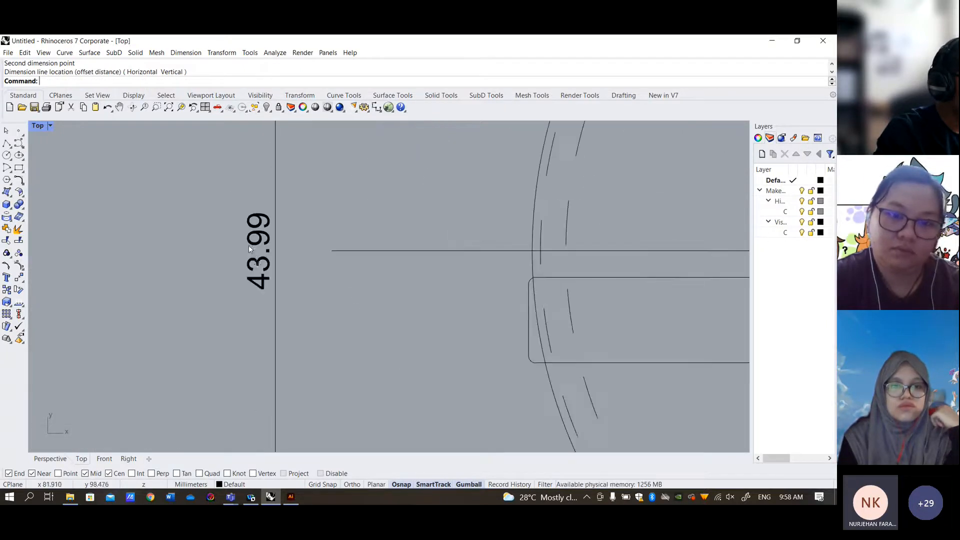
{"action": "scroll", "coordinate": [220, 252], "scroll_direction": "down", "scroll_amount": 6}
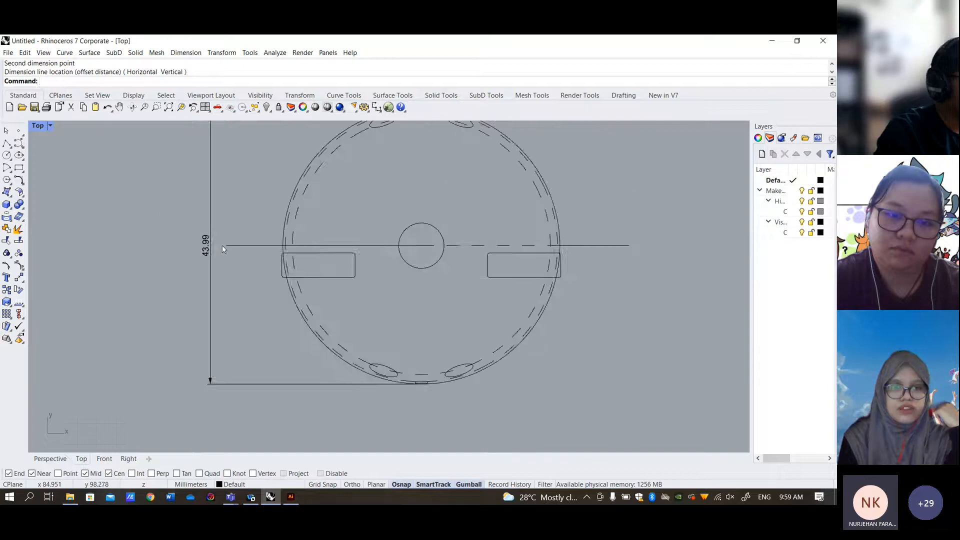
- Add a radial dimension to the small centre circle of the top view, placing its text outside the outline at the upper right
{"action": "scroll", "coordinate": [317, 244], "scroll_direction": "down", "scroll_amount": 4}
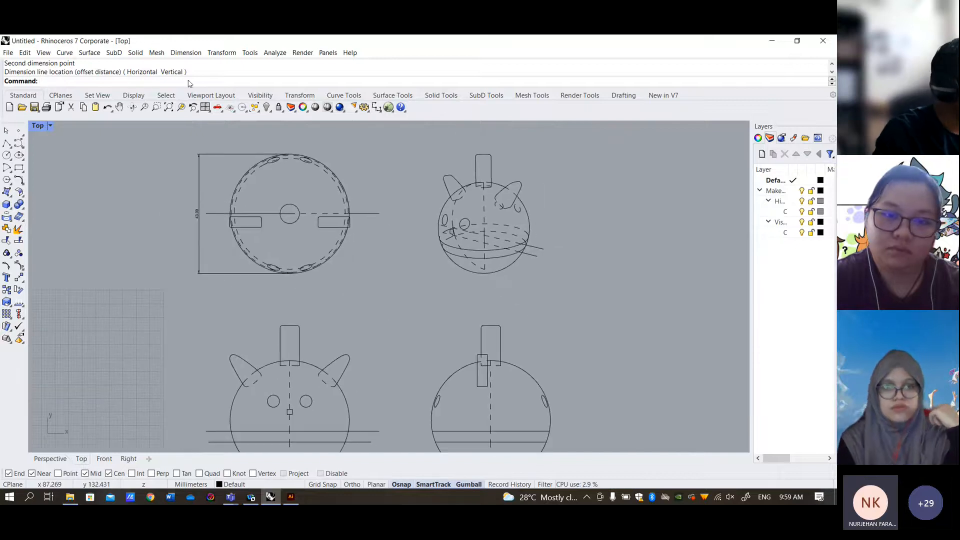
{"action": "left_click", "coordinate": [184, 54]}
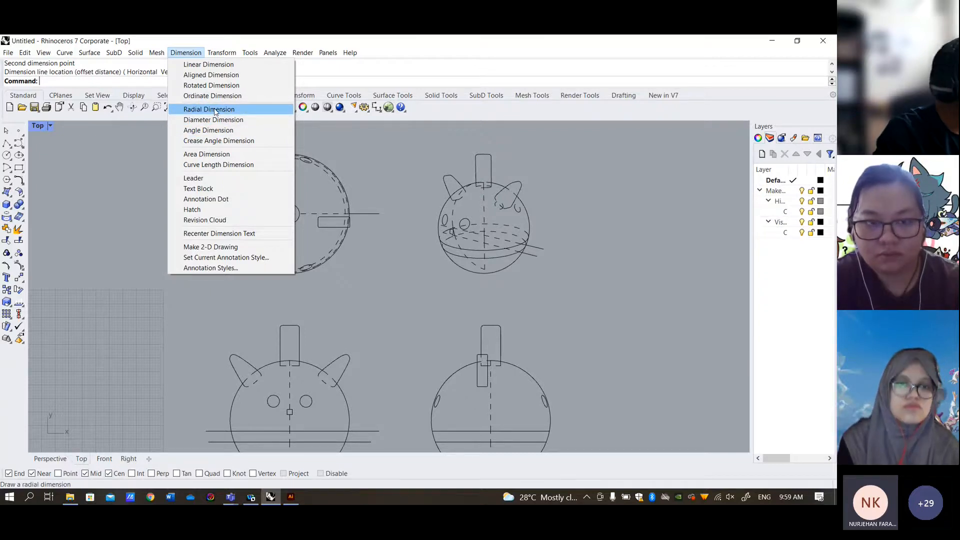
{"action": "left_click", "coordinate": [216, 110]}
{"action": "left_click", "coordinate": [299, 206]}
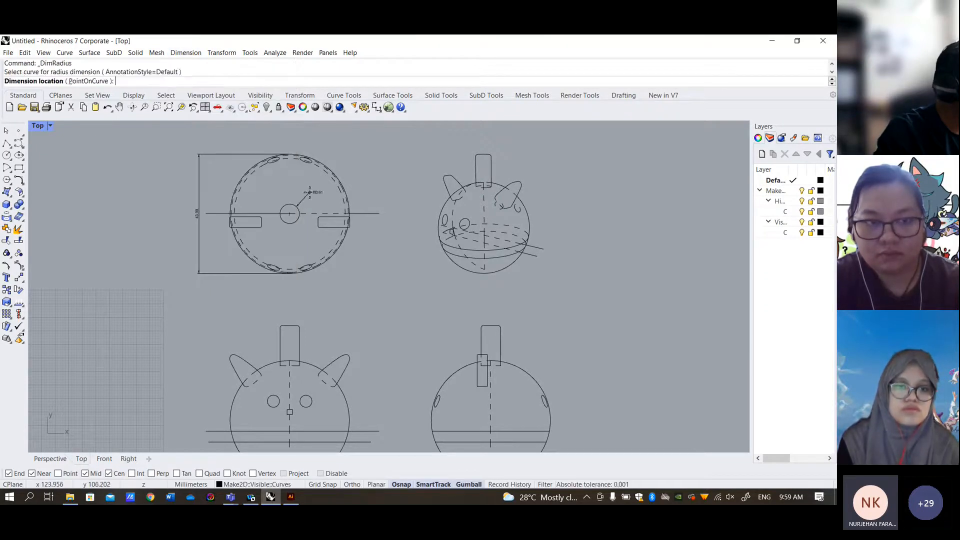
{"action": "left_click", "coordinate": [359, 169]}
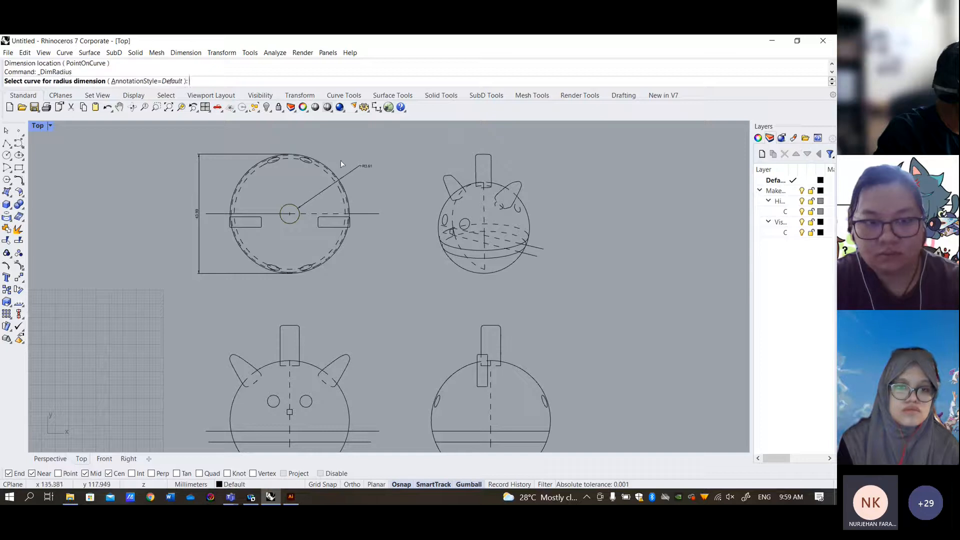
- Add a radial dimension to the outer circle of the top view, placing its text above and to the right of the drawing
{"action": "left_click", "coordinate": [324, 166]}
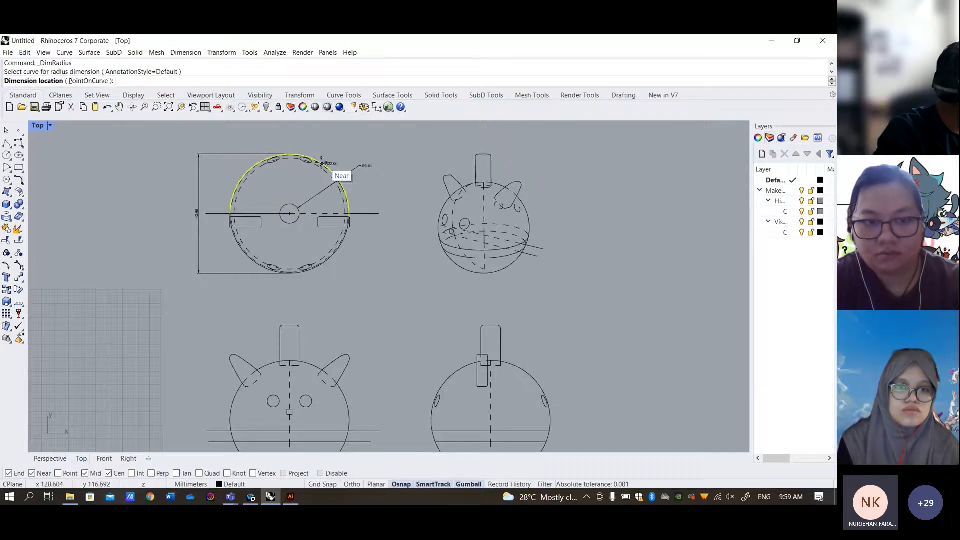
{"action": "left_click", "coordinate": [354, 140]}
{"action": "scroll", "coordinate": [359, 139], "scroll_direction": "up", "scroll_amount": 8}
{"action": "scroll", "coordinate": [379, 145], "scroll_direction": "down", "scroll_amount": 8}
- Try to add a radial dimension to the large body circle of the front view
{"action": "right_click_drag", "start_coordinate": [403, 203], "coordinate": [351, 151]}
{"action": "right_click_drag", "start_coordinate": [339, 324], "coordinate": [349, 311]}
{"action": "right_click", "coordinate": [314, 346]}
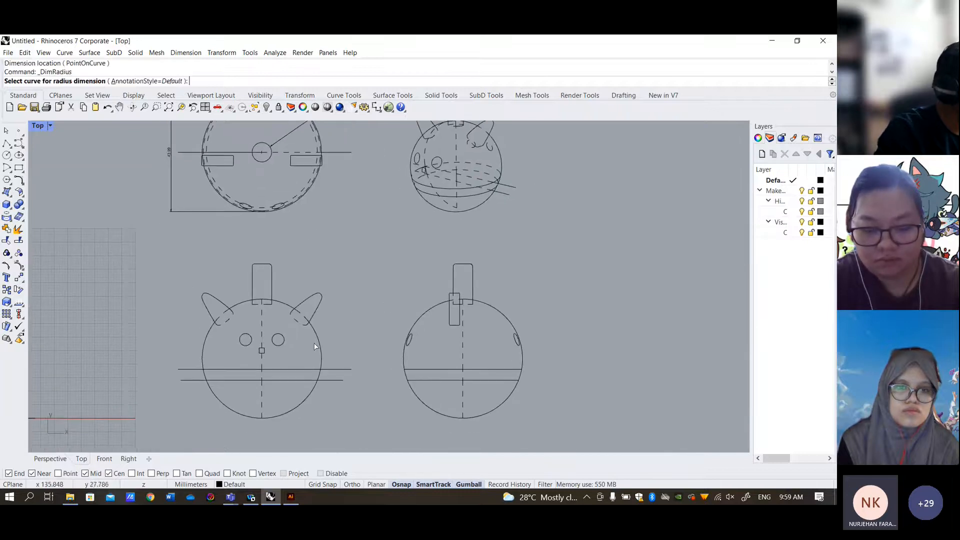
{"action": "right_click", "coordinate": [319, 336]}
{"action": "left_click", "coordinate": [318, 336]}
{"action": "left_click", "coordinate": [329, 329]}
{"action": "mouse_move", "coordinate": [318, 211]}
{"action": "right_mouse_down"}
{"action": "mouse_move", "coordinate": [317, 280]}
{"action": "mouse_move", "coordinate": [281, 259]}
{"action": "mouse_move", "coordinate": [266, 175]}
{"action": "right_mouse_up"}
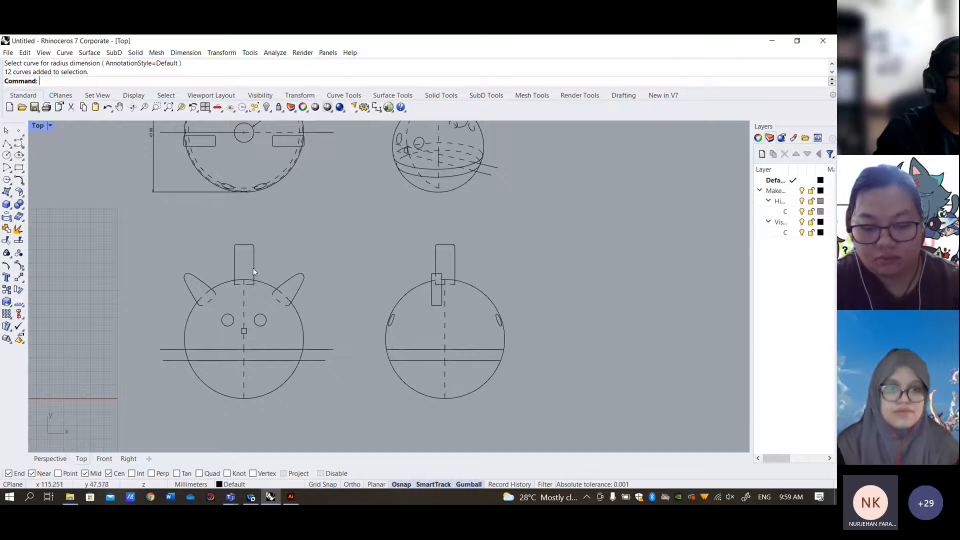
- Add a radial dimension to the right eye circle of the front view, placing its text just above the eye
{"action": "key", "text": "Return"}
{"action": "scroll", "coordinate": [275, 325], "scroll_direction": "up", "scroll_amount": 4}
{"action": "left_click", "coordinate": [249, 296]}
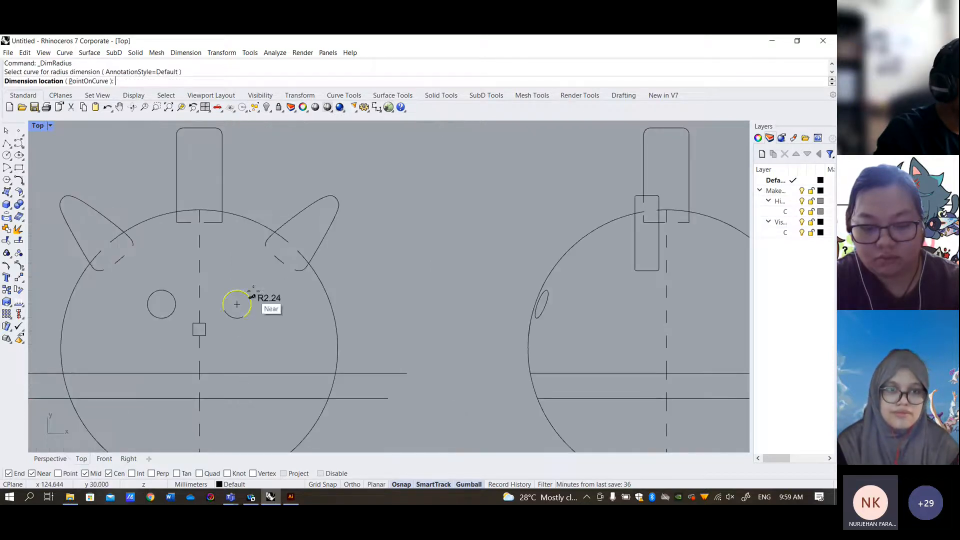
{"action": "left_click", "coordinate": [254, 271]}
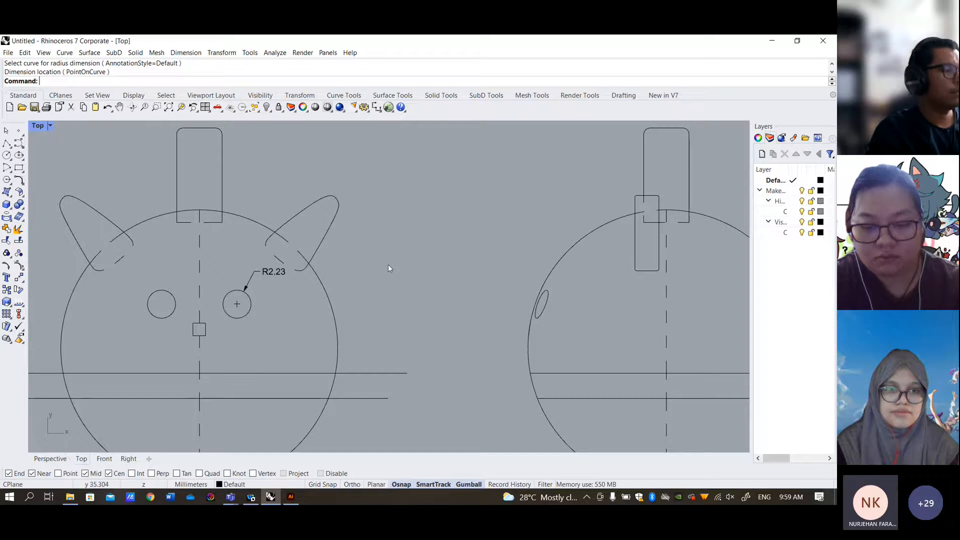
- Switch to Illustrator and bring the whole page with the four labelled views of the model into sight
{"action": "scroll", "coordinate": [388, 265], "scroll_direction": "down", "scroll_amount": 5}
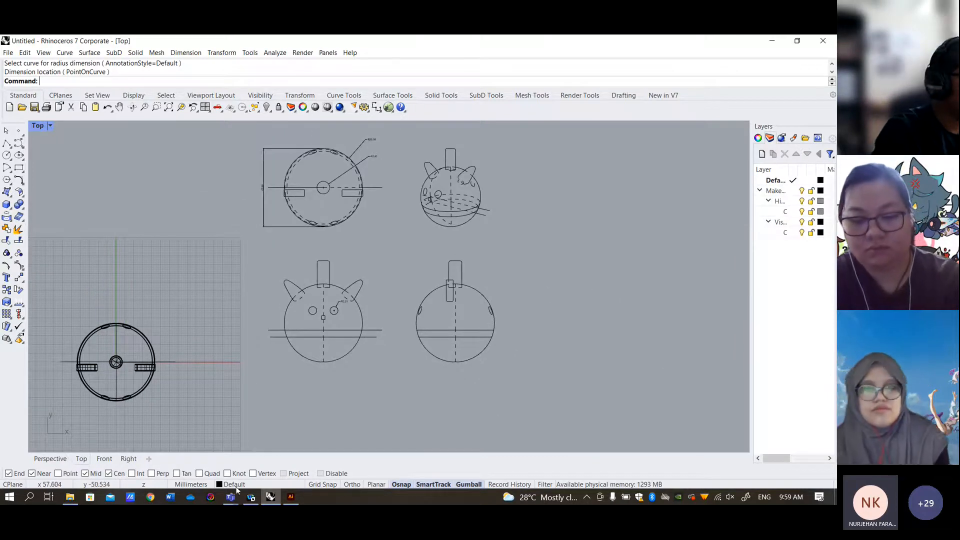
{"action": "left_click", "coordinate": [290, 497]}
{"action": "left_click_drag", "start_coordinate": [564, 249], "coordinate": [505, 252]}
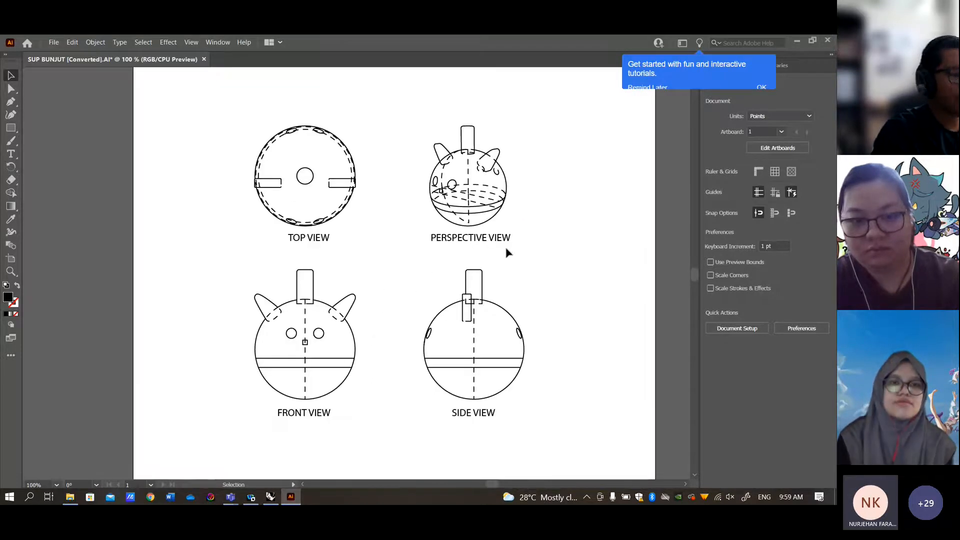
{"action": "key", "text": "ctrl+minus"}
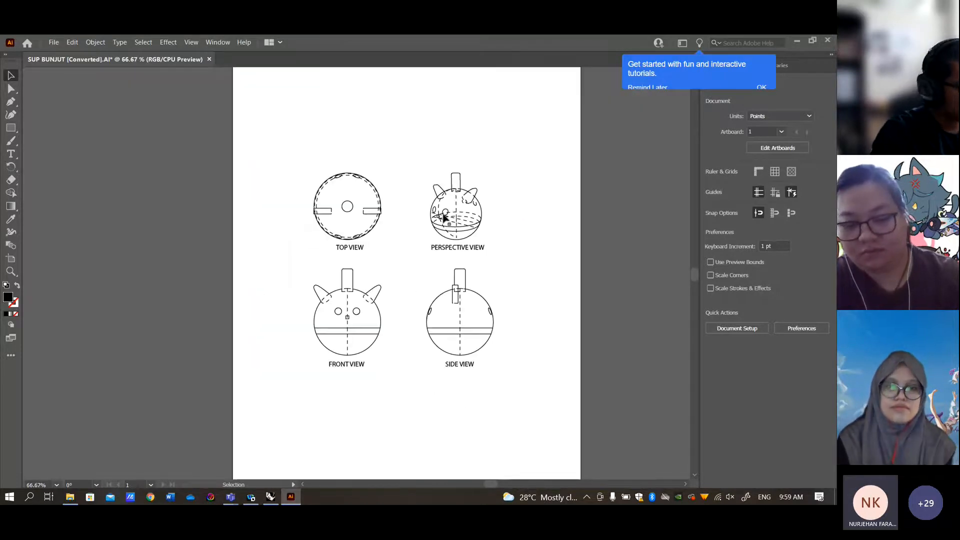
{"action": "left_click_drag", "start_coordinate": [443, 216], "coordinate": [445, 218]}
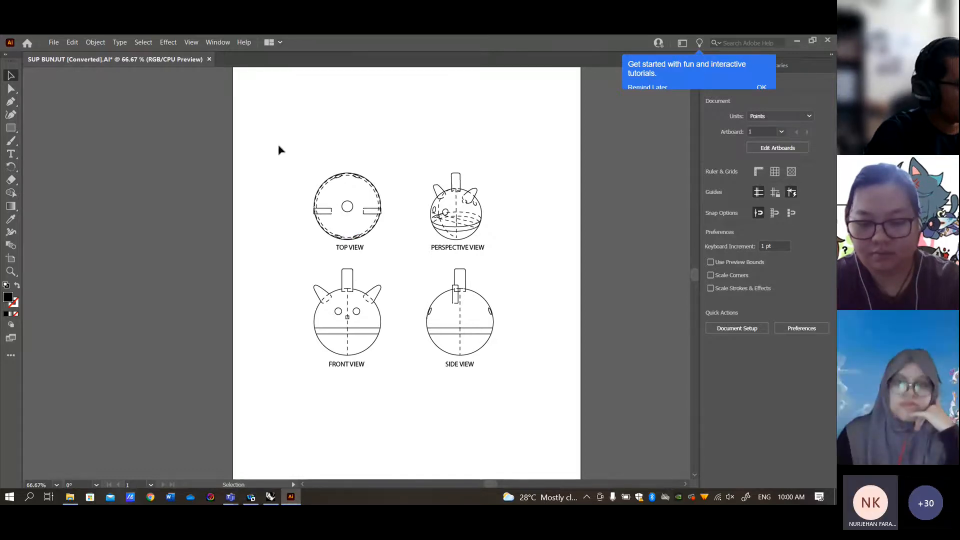
- Select all four labelled views and export them as a PNG file named SUP BUNJUT [Converted] in the DEMO CAD folder
{"action": "left_click", "coordinate": [55, 43]}
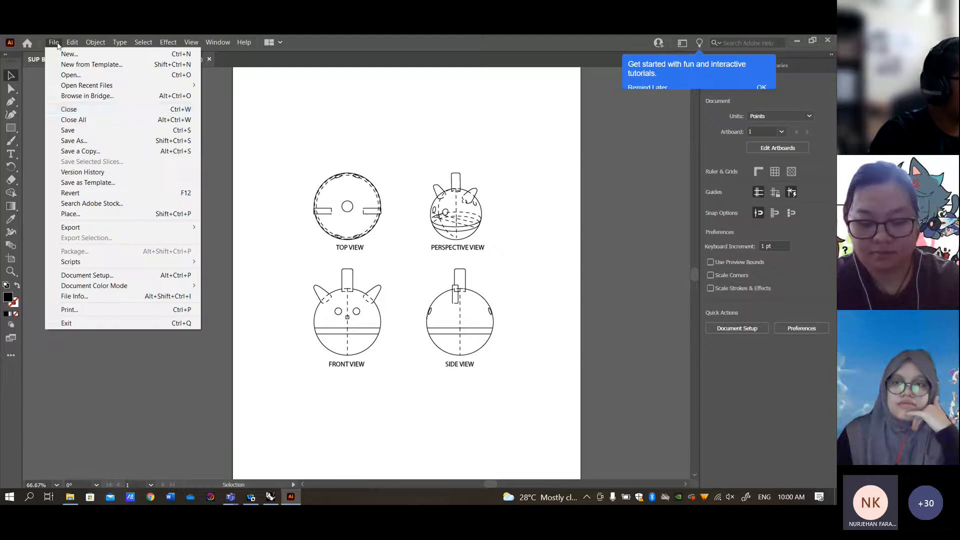
{"action": "left_click", "coordinate": [493, 171]}
{"action": "left_click_drag", "start_coordinate": [475, 334], "coordinate": [268, 159]}
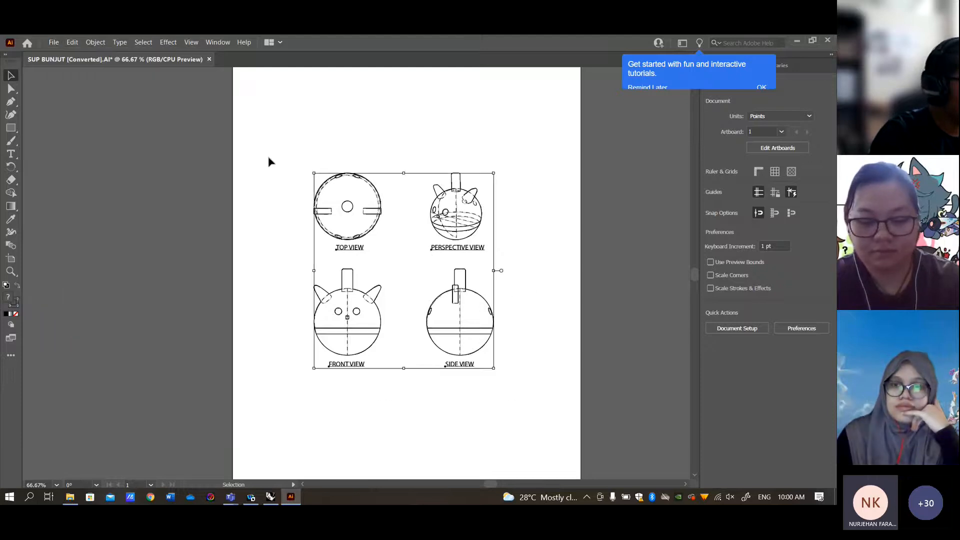
{"action": "left_click", "coordinate": [53, 42]}
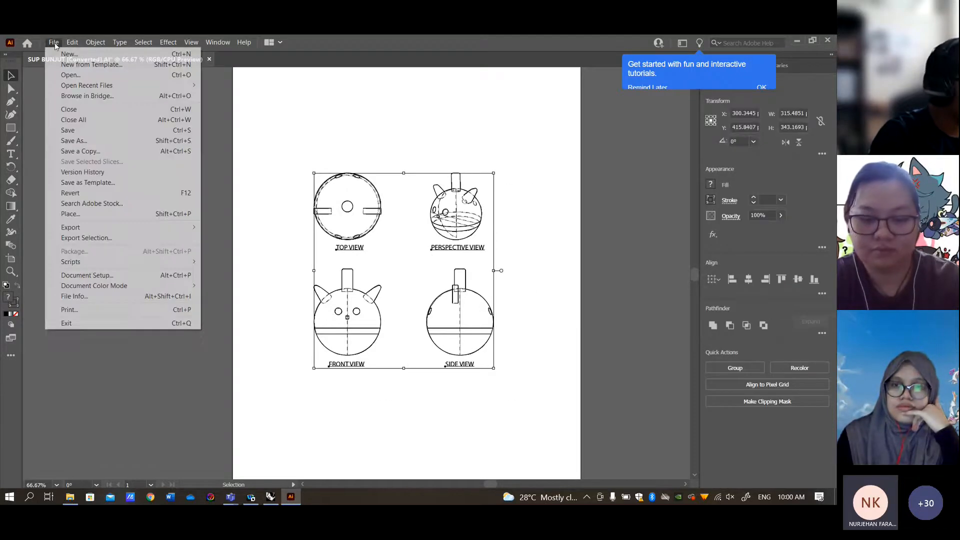
{"action": "mouse_move", "coordinate": [129, 233]}
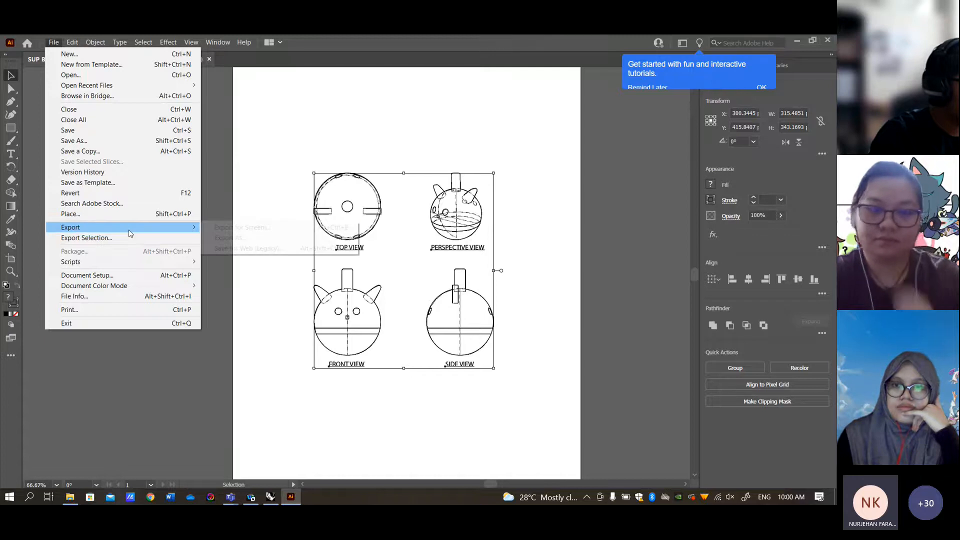
{"action": "left_click", "coordinate": [255, 238]}
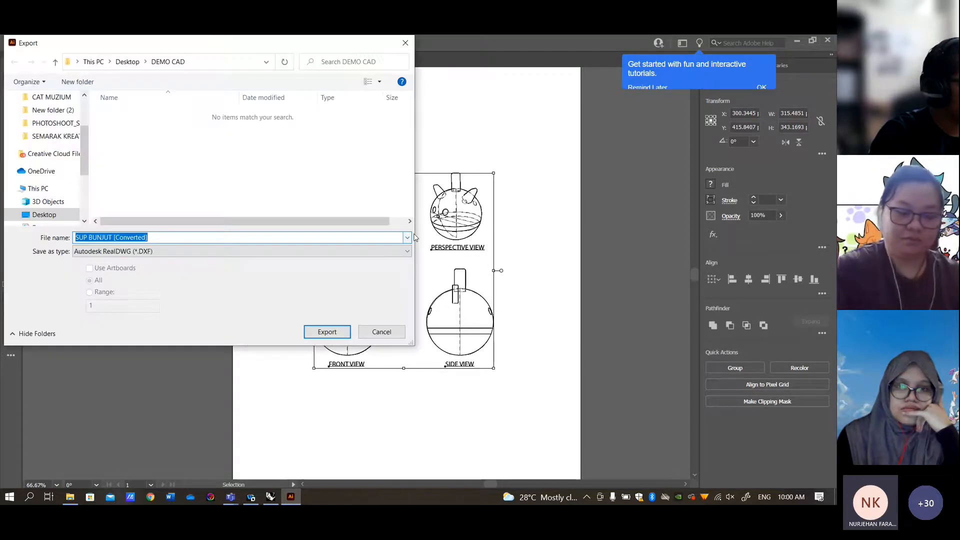
{"action": "left_click", "coordinate": [206, 251]}
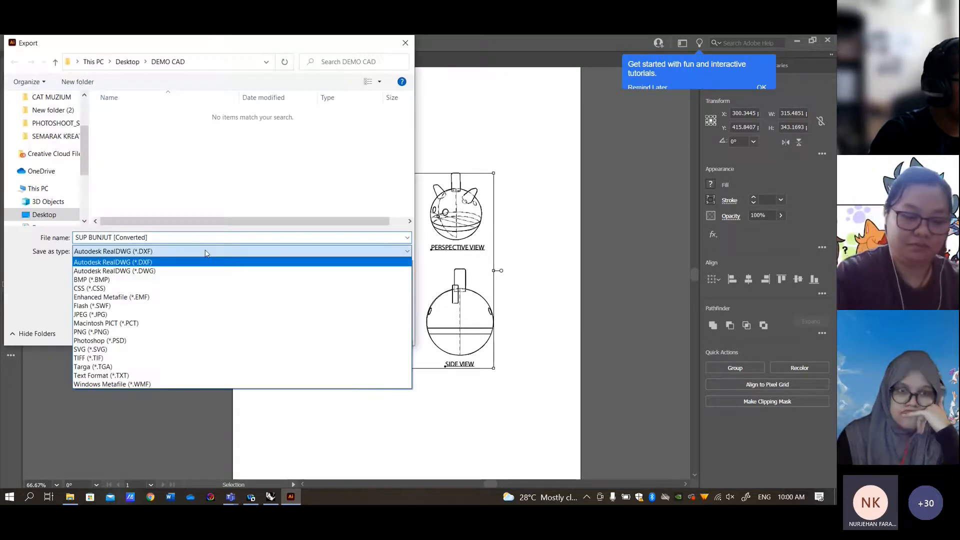
{"action": "left_click", "coordinate": [177, 332]}
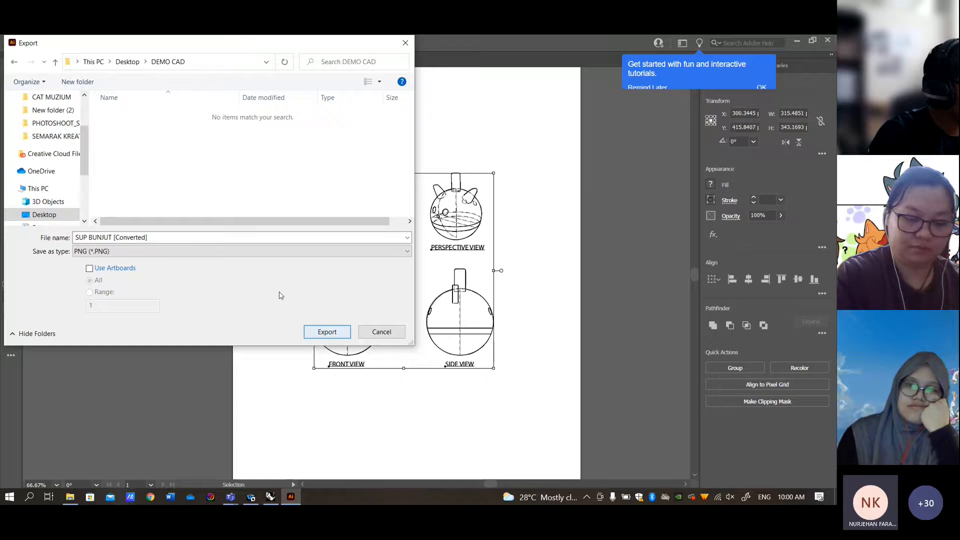
{"action": "left_click", "coordinate": [321, 332]}
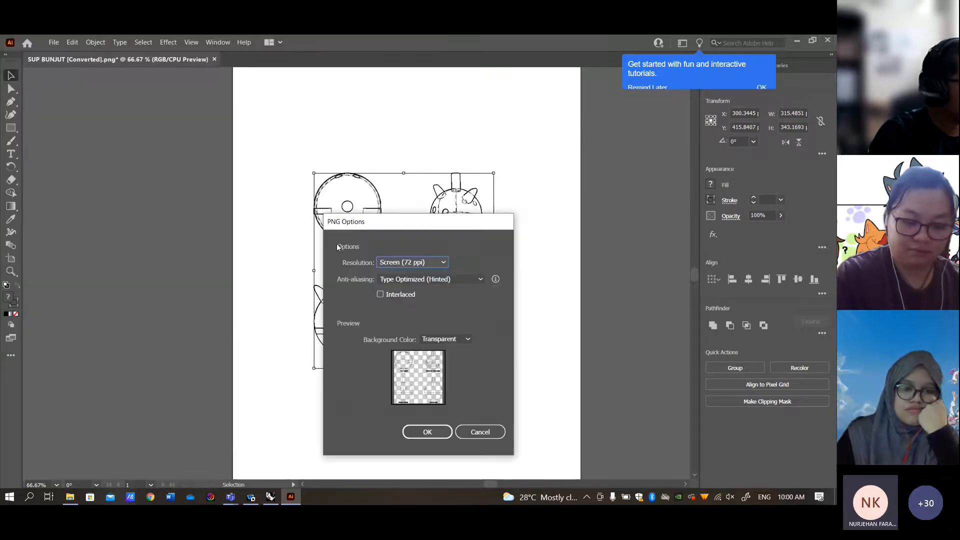
- Set the PNG resolution to Medium (150 ppi), enable Interlaced and complete the export
{"action": "left_click", "coordinate": [442, 264]}
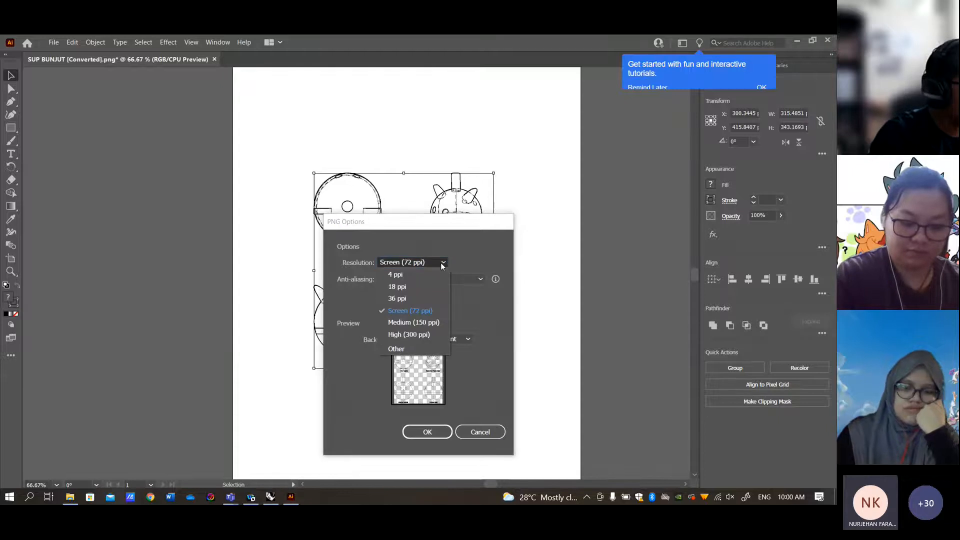
{"action": "left_click", "coordinate": [419, 323]}
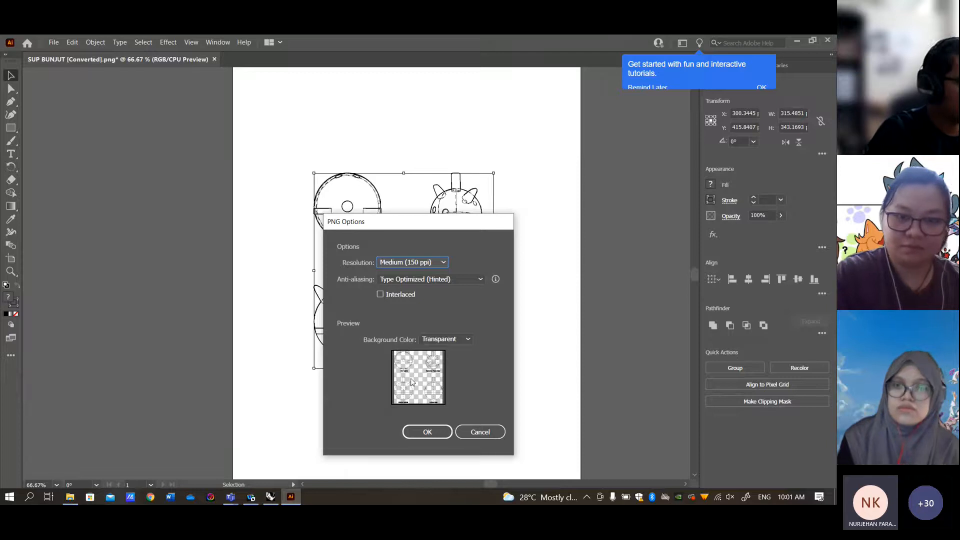
{"action": "left_click", "coordinate": [380, 294]}
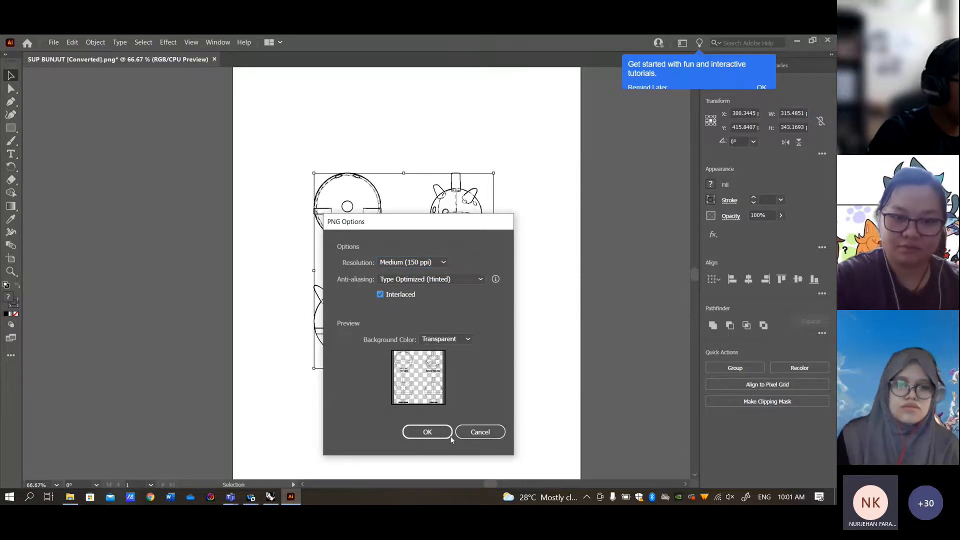
{"action": "key", "text": "Return"}
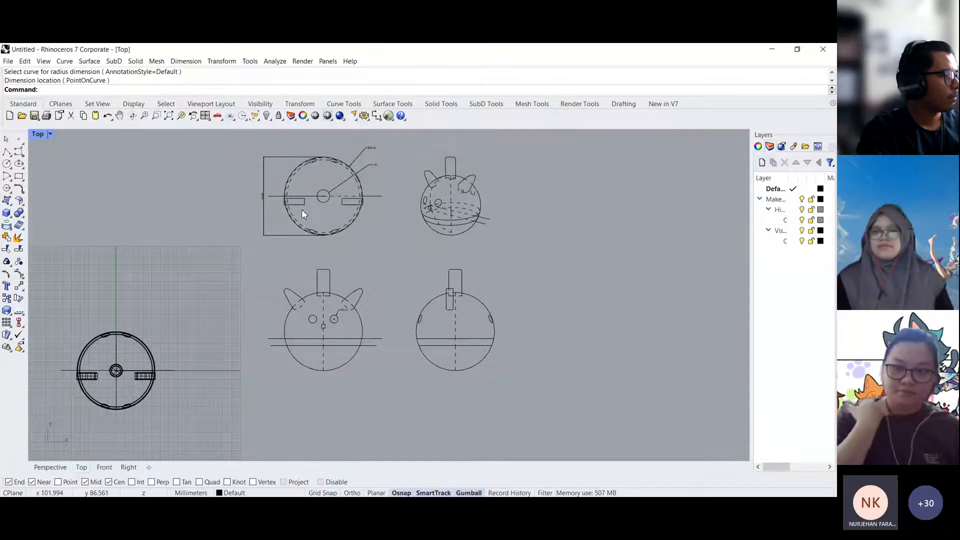
- Restore Rhino's four-viewport layout and examine the cat-shaped model in the Top and Perspective views
{"action": "double_click", "coordinate": [38, 134]}
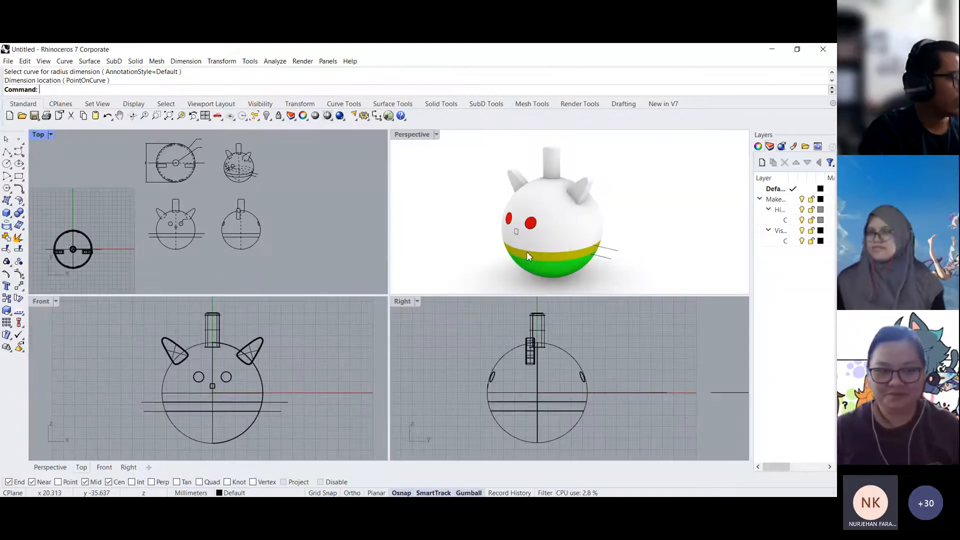
{"action": "right_click_drag", "start_coordinate": [114, 242], "coordinate": [244, 202]}
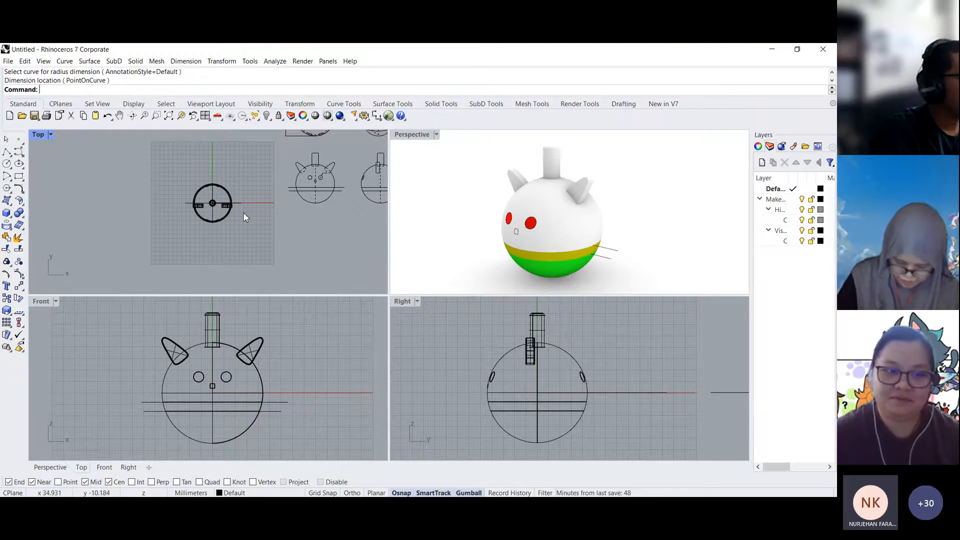
{"action": "scroll", "coordinate": [237, 213], "scroll_direction": "up", "scroll_amount": 6}
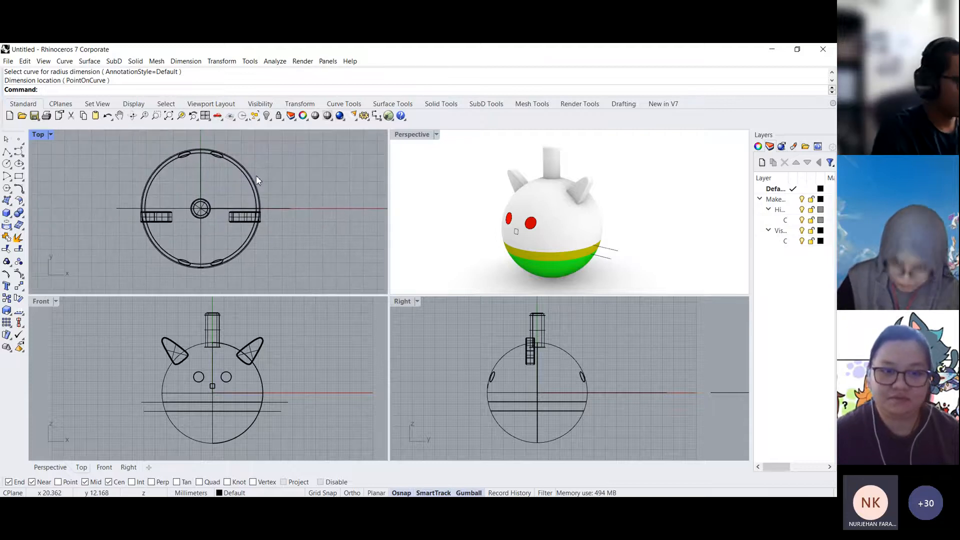
{"action": "right_click_drag", "start_coordinate": [256, 175], "coordinate": [284, 190]}
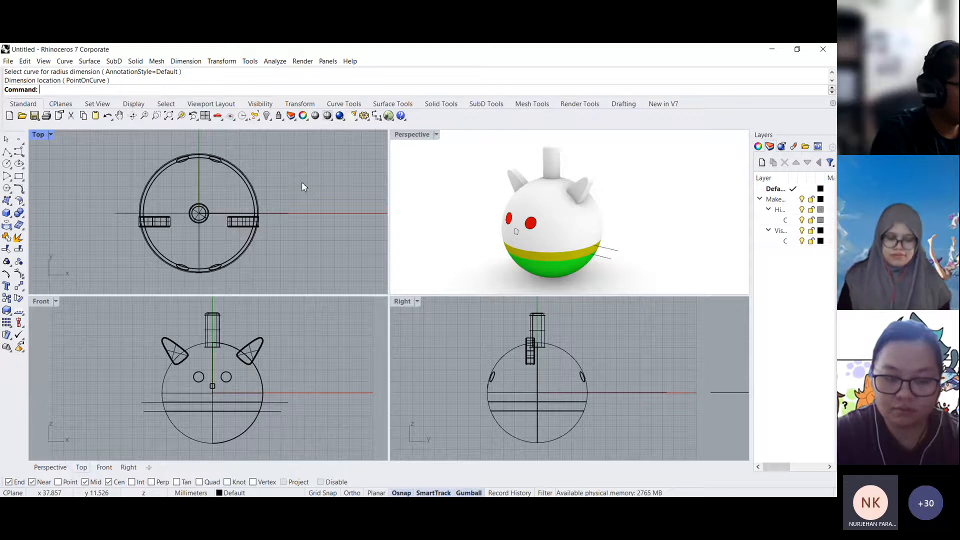
{"action": "right_click_drag", "start_coordinate": [301, 183], "coordinate": [313, 181]}
{"action": "scroll", "coordinate": [585, 222], "scroll_direction": "up", "scroll_amount": 2}
{"action": "right_click_drag", "start_coordinate": [540, 237], "coordinate": [569, 219]}
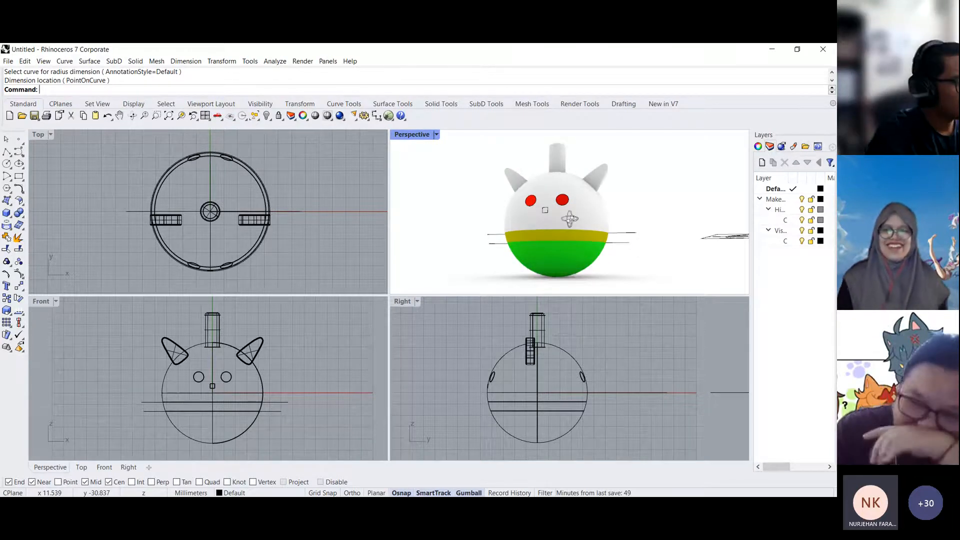
{"action": "right_click_drag", "start_coordinate": [570, 219], "coordinate": [589, 232]}
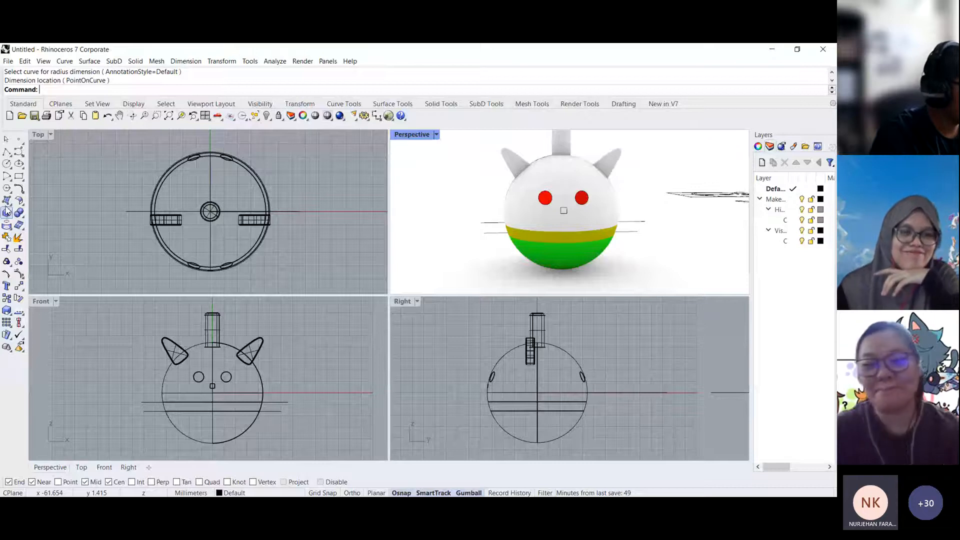
{"action": "right_click_drag", "start_coordinate": [59, 154], "coordinate": [59, 176]}
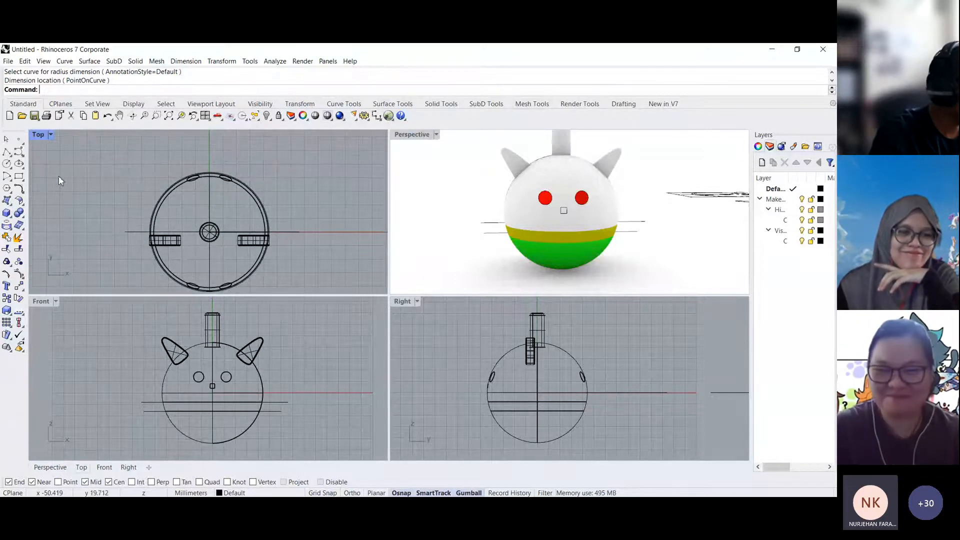
- Draw a circle with a radius of about 7 mm beside the head's upper right edge in the Top view
{"action": "left_click", "coordinate": [8, 153]}
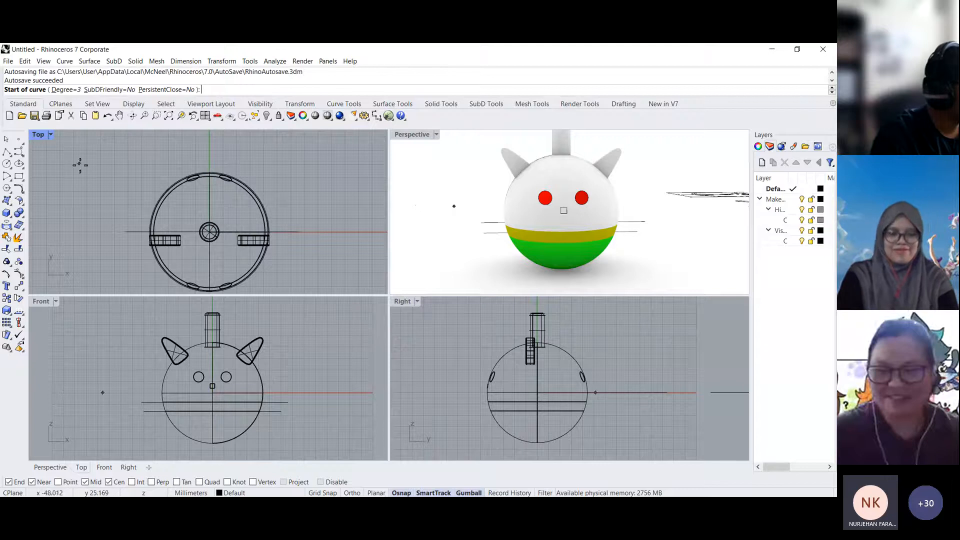
{"action": "left_click", "coordinate": [6, 164]}
{"action": "left_click", "coordinate": [288, 170]}
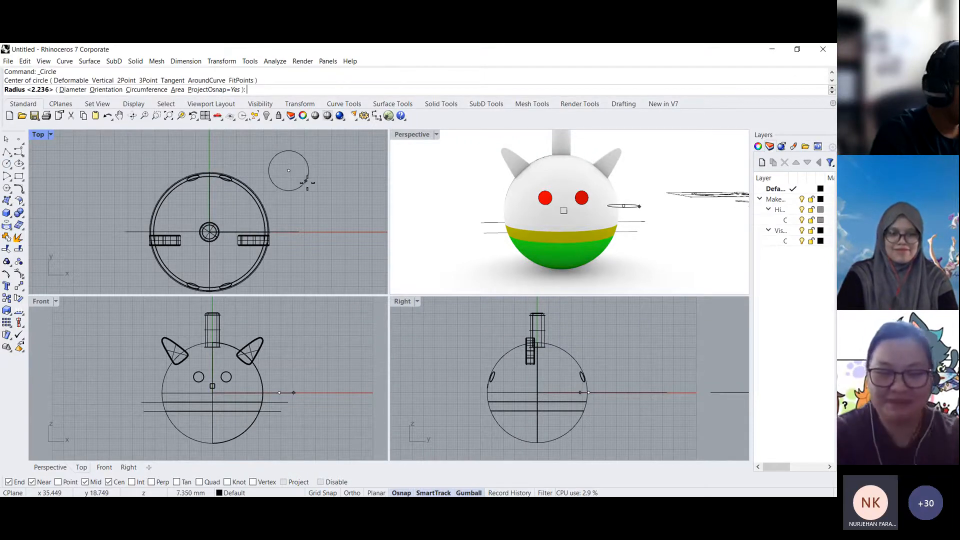
{"action": "left_click", "coordinate": [307, 182]}
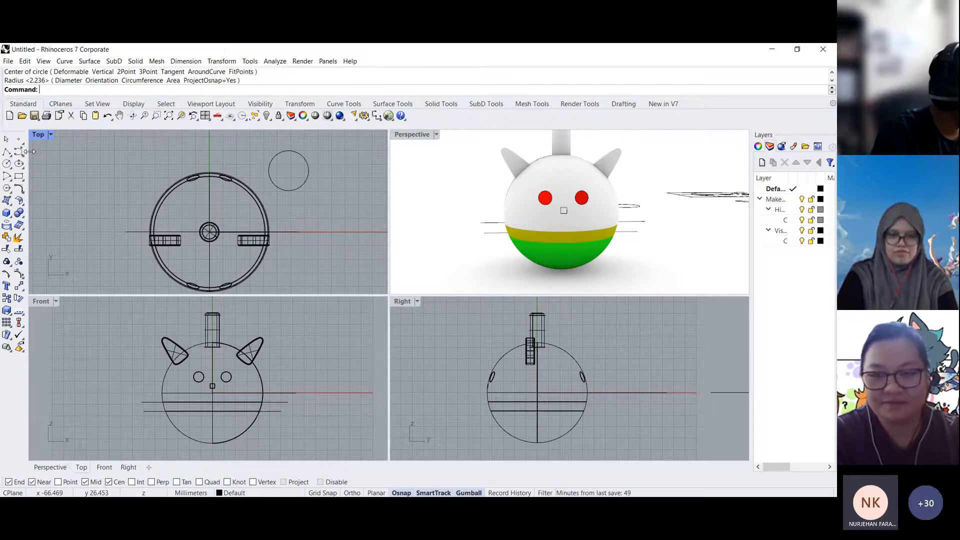
- Draw a horizontal polyline from the new circle's lower left edge across the circle and past its right side
{"action": "left_click", "coordinate": [7, 151]}
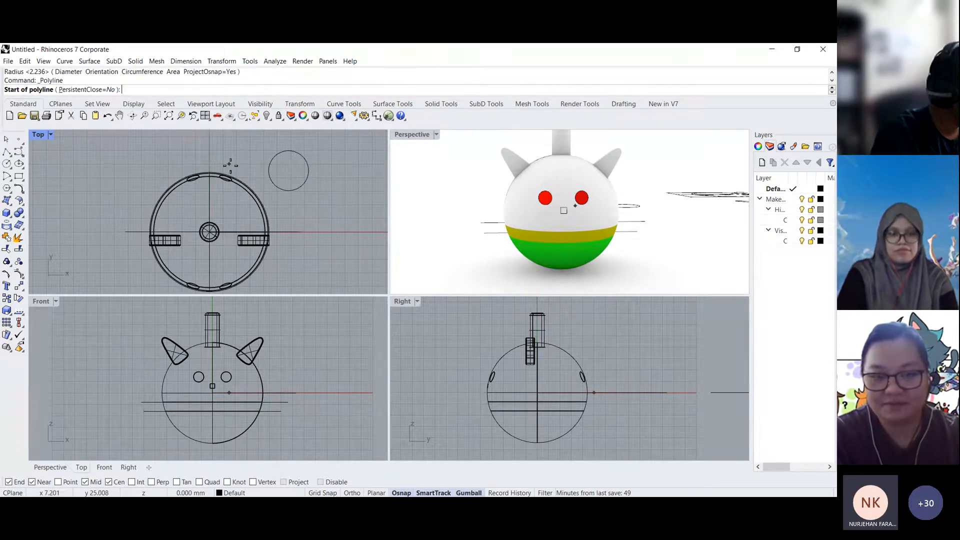
{"action": "scroll", "coordinate": [270, 165], "scroll_direction": "up", "scroll_amount": 3}
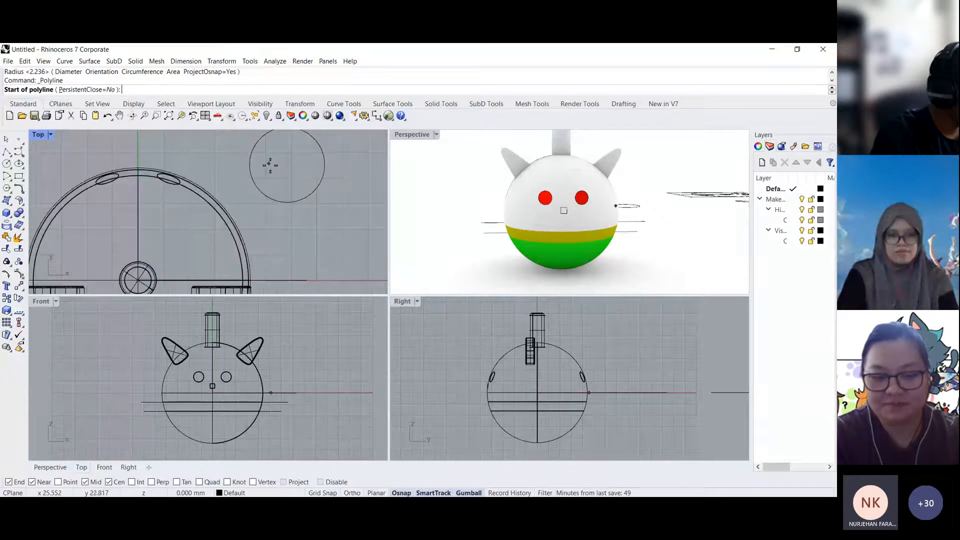
{"action": "right_click_drag", "start_coordinate": [270, 165], "coordinate": [256, 210]}
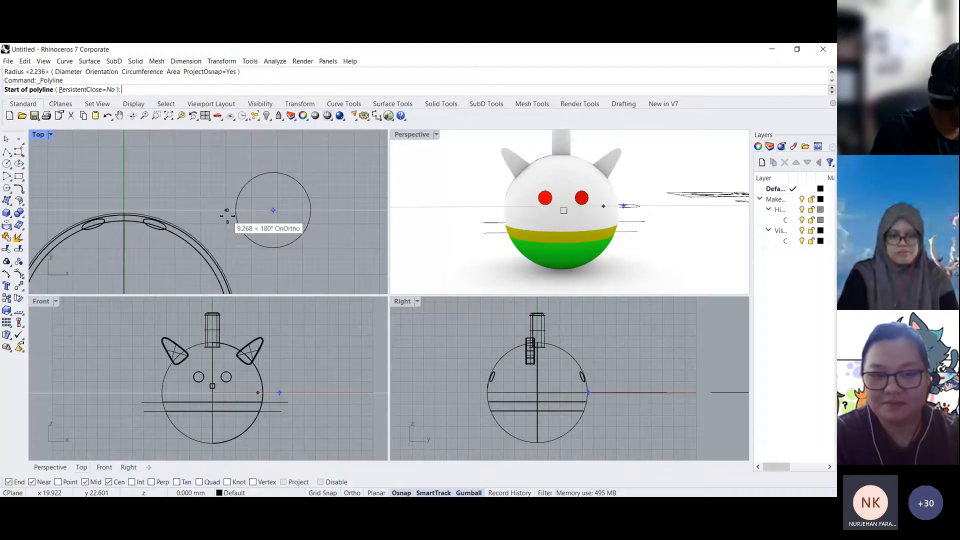
{"action": "left_click", "coordinate": [240, 228]}
{"action": "scroll", "coordinate": [309, 229], "scroll_direction": "up", "scroll_amount": 4}
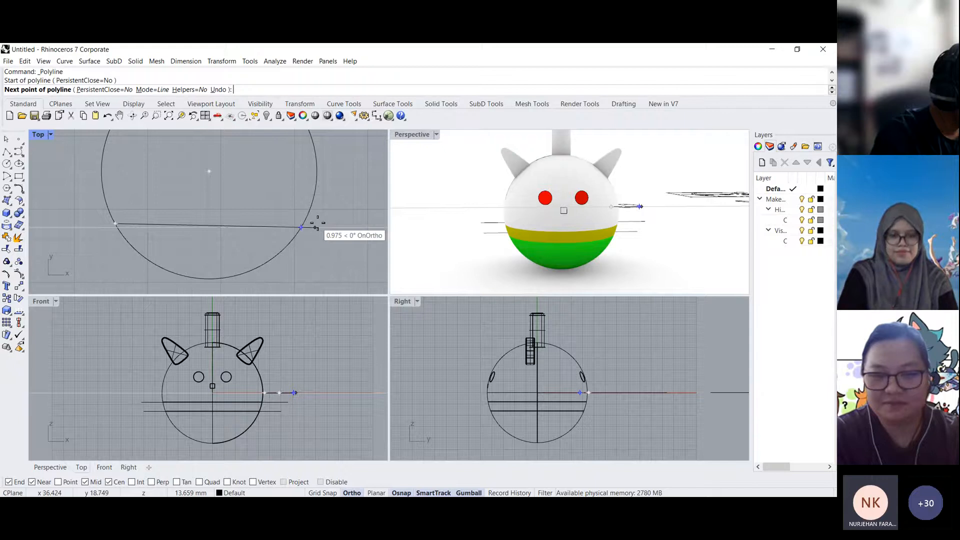
{"action": "left_click", "coordinate": [353, 205]}
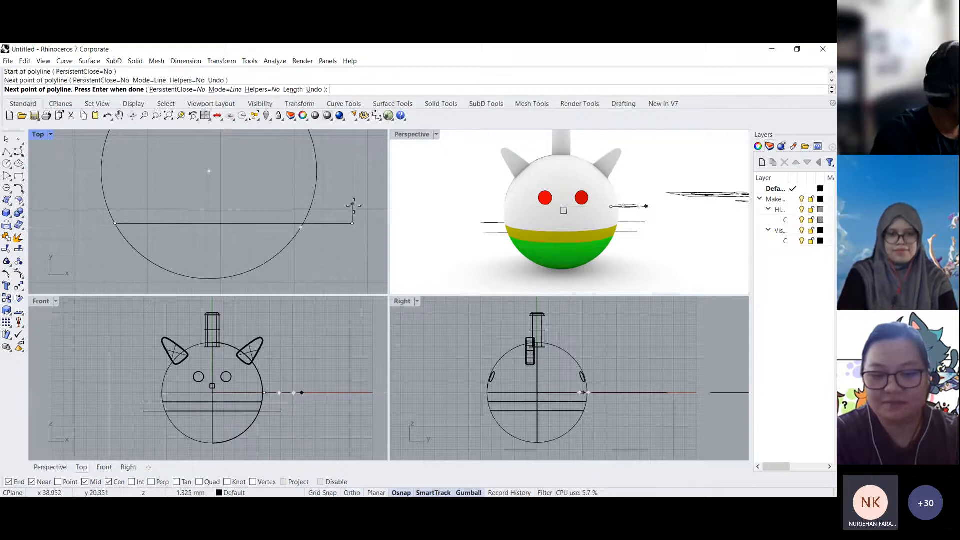
{"action": "key", "text": "Return"}
- Trim the line's overhang outside the circle and the circle's lower arc, leaving a closed D-shaped outline
{"action": "scroll", "coordinate": [355, 235], "scroll_direction": "down", "scroll_amount": 4}
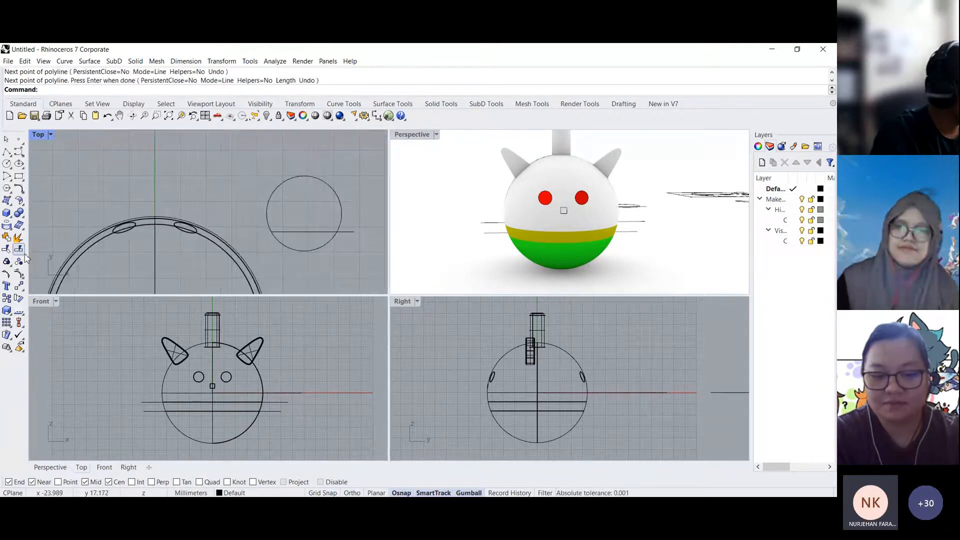
{"action": "left_click", "coordinate": [19, 248]}
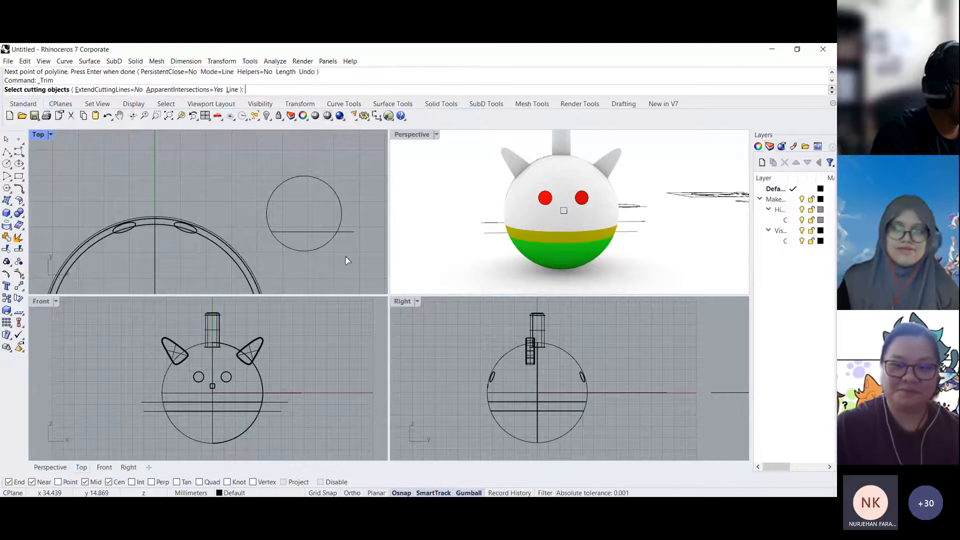
{"action": "left_click_drag", "start_coordinate": [347, 260], "coordinate": [236, 158]}
{"action": "key", "text": "Escape"}
{"action": "left_click_drag", "start_coordinate": [351, 260], "coordinate": [290, 187]}
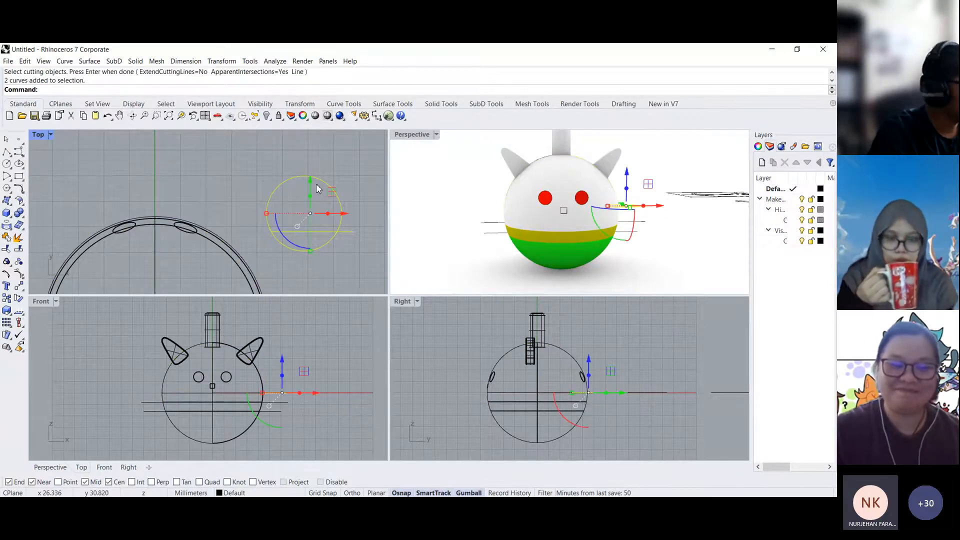
{"action": "key", "text": "Return"}
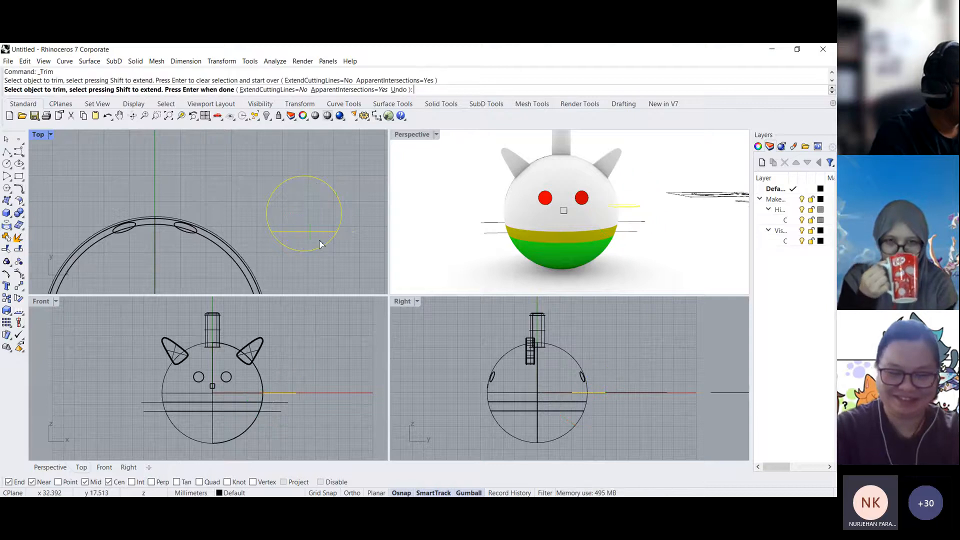
{"action": "left_click", "coordinate": [319, 243]}
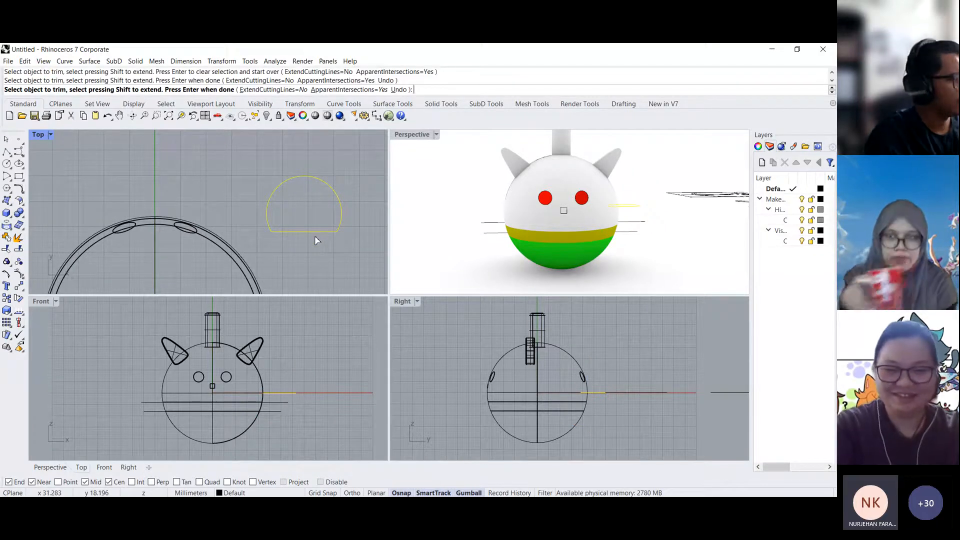
{"action": "key", "text": "Return"}
{"action": "right_click_drag", "start_coordinate": [344, 245], "coordinate": [312, 245]}
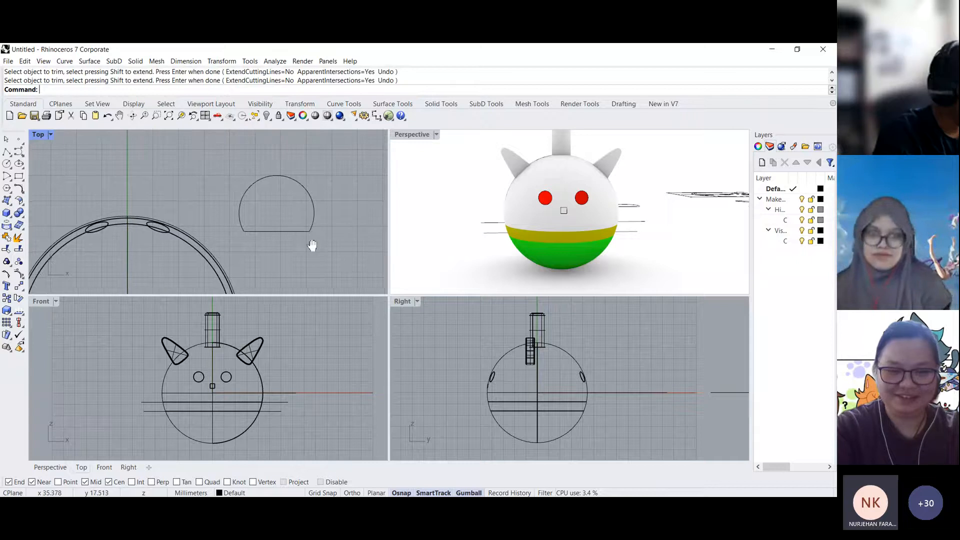
{"action": "scroll", "coordinate": [341, 235], "scroll_direction": "down", "scroll_amount": 4}
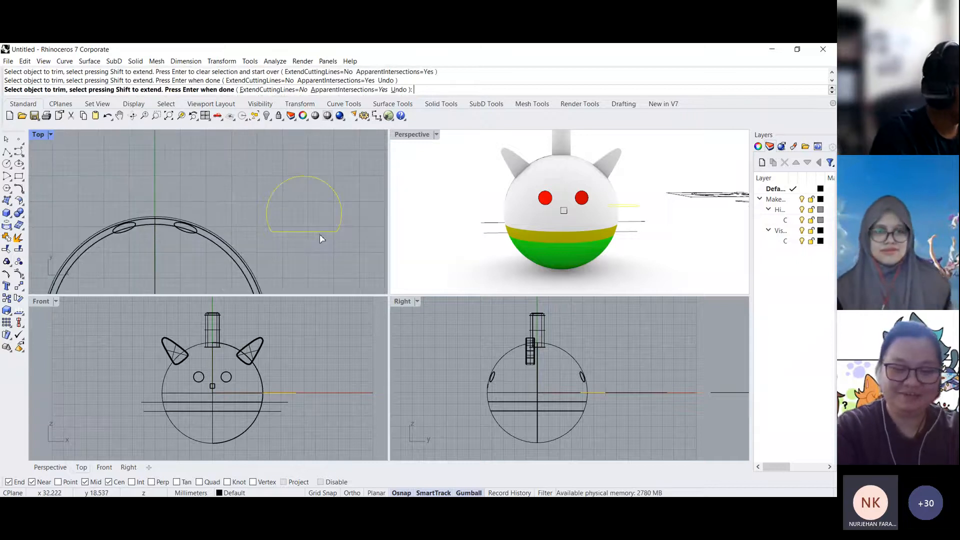
{"action": "key", "text": "Return"}
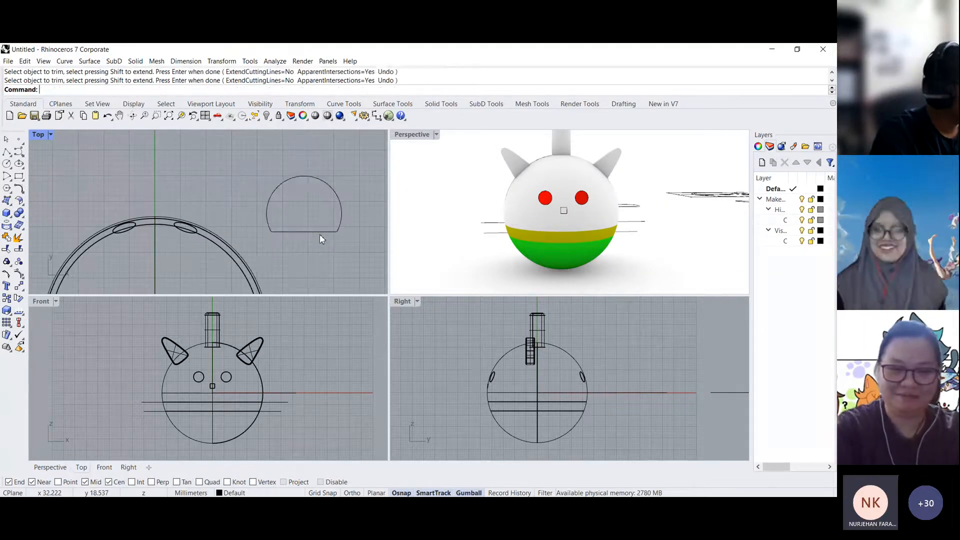
- Extrude the D-shaped outline upward as a straight solid, with Solid=Yes and BothSides=No
{"action": "left_click_drag", "start_coordinate": [330, 229], "coordinate": [275, 176]}
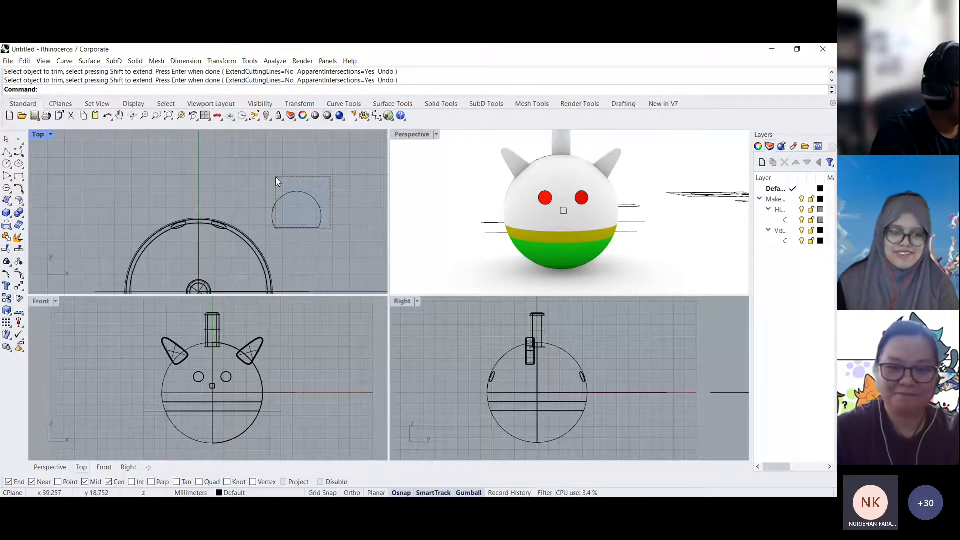
{"action": "left_click_drag", "start_coordinate": [274, 176], "coordinate": [269, 184]}
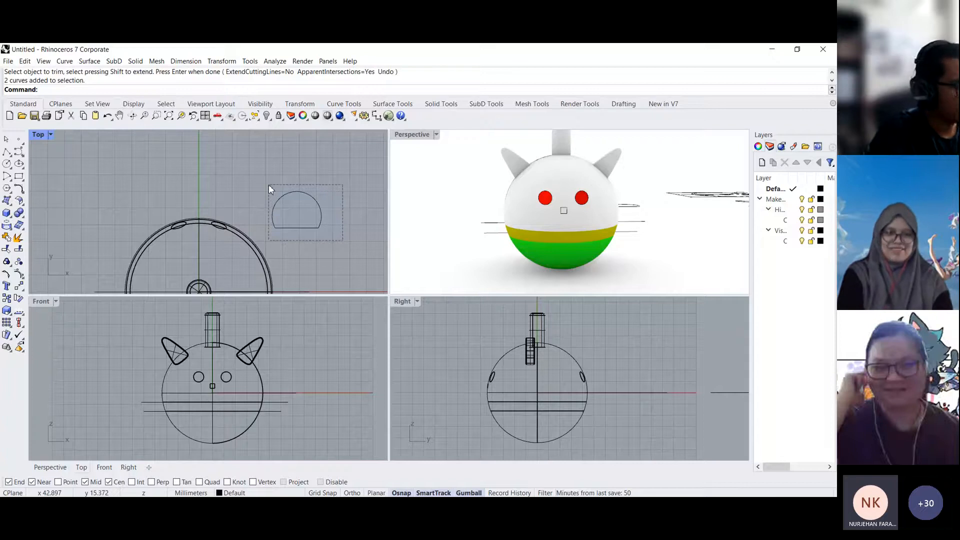
{"action": "left_click_drag", "start_coordinate": [269, 185], "coordinate": [268, 184]}
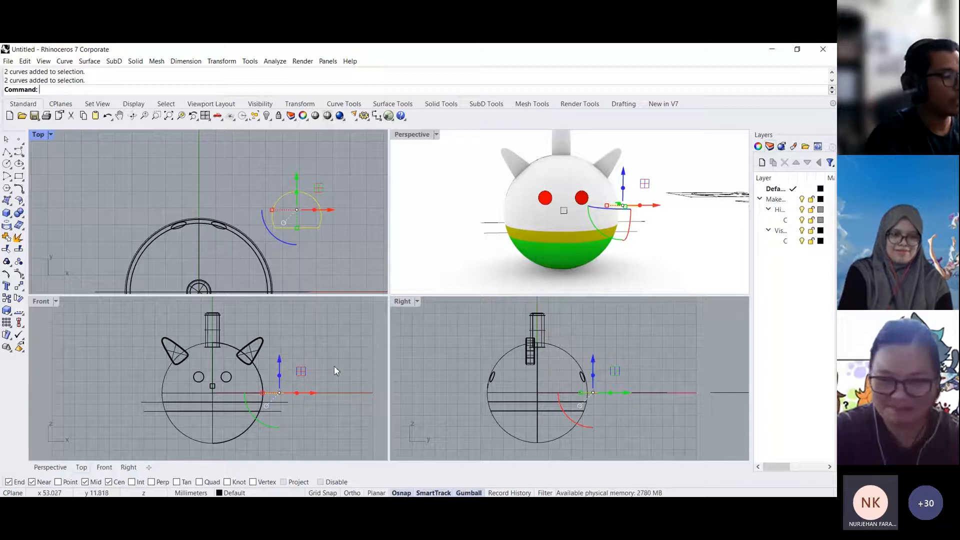
{"action": "left_click_drag", "start_coordinate": [348, 241], "coordinate": [289, 199]}
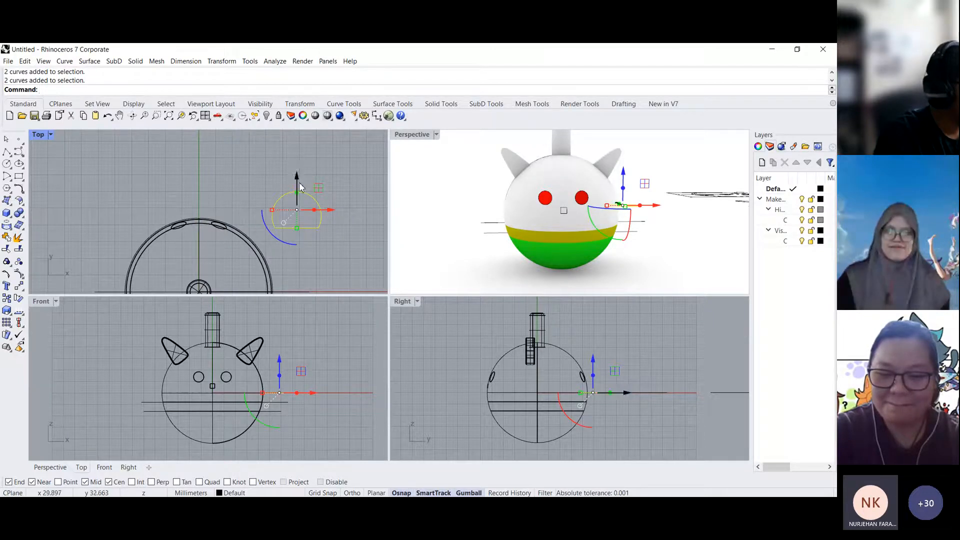
{"action": "left_click", "coordinate": [135, 61]}
{"action": "mouse_move", "coordinate": [222, 232]}
{"action": "left_click", "coordinate": [265, 229]}
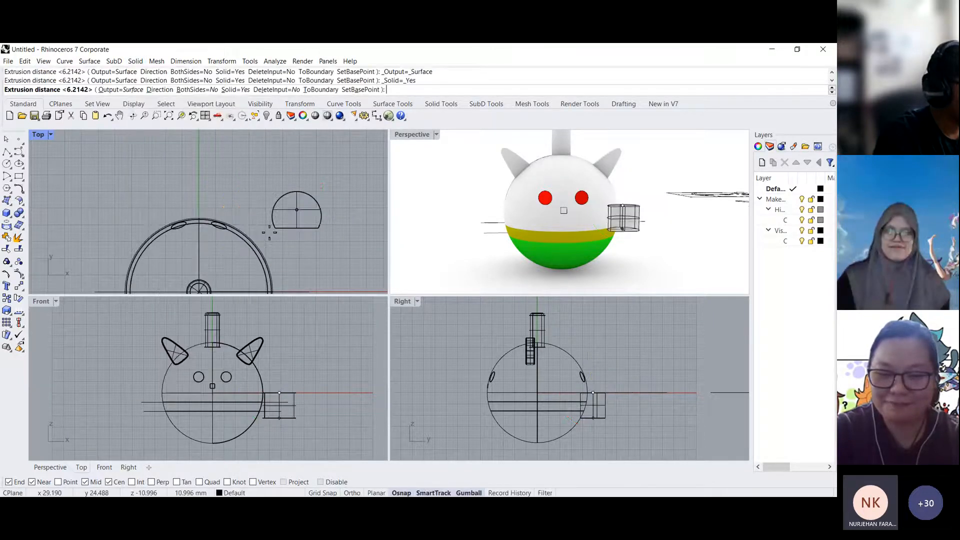
{"action": "left_click", "coordinate": [311, 388]}
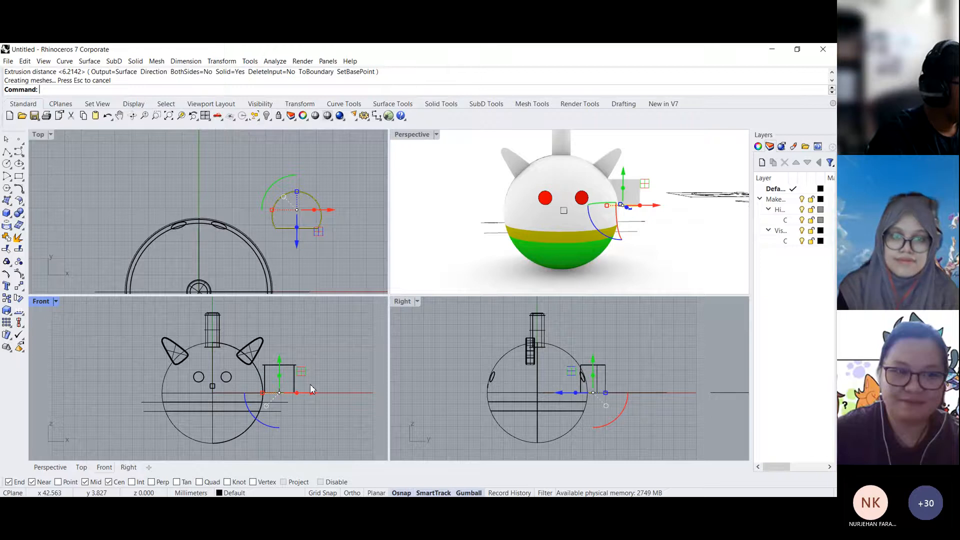
- Delete the D-shaped source curves and rotate the extruded solid about 50 degrees clockwise in the Top view
{"action": "key", "text": "Delete"}
{"action": "left_click", "coordinate": [310, 228]}
{"action": "left_click_drag", "start_coordinate": [286, 243], "coordinate": [266, 224]}
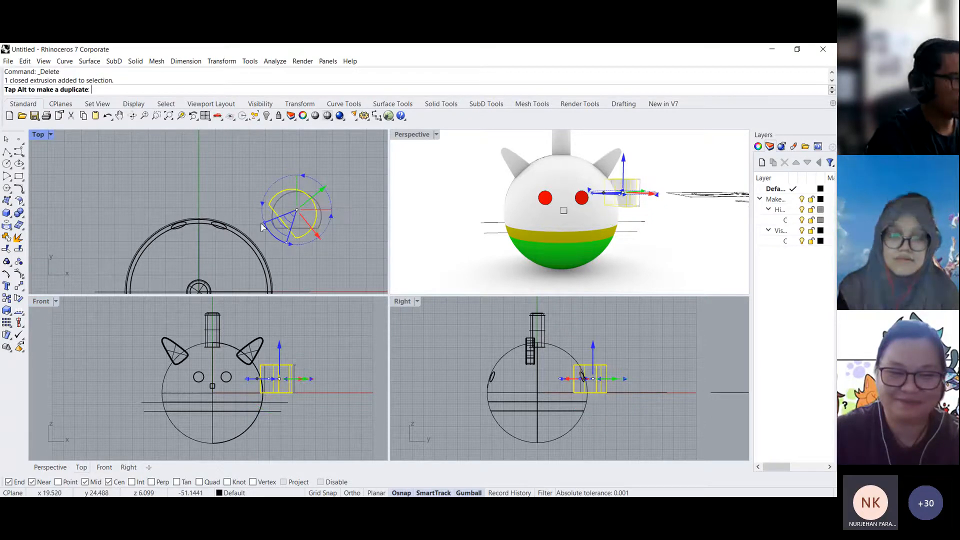
{"action": "left_click_drag", "start_coordinate": [260, 227], "coordinate": [259, 232]}
- Move the solid onto the body's upper right edge in the Top view and lower it to the sphere's base in the Front view
{"action": "left_click_drag", "start_coordinate": [327, 216], "coordinate": [301, 239]}
{"action": "left_click_drag", "start_coordinate": [261, 346], "coordinate": [262, 359]}
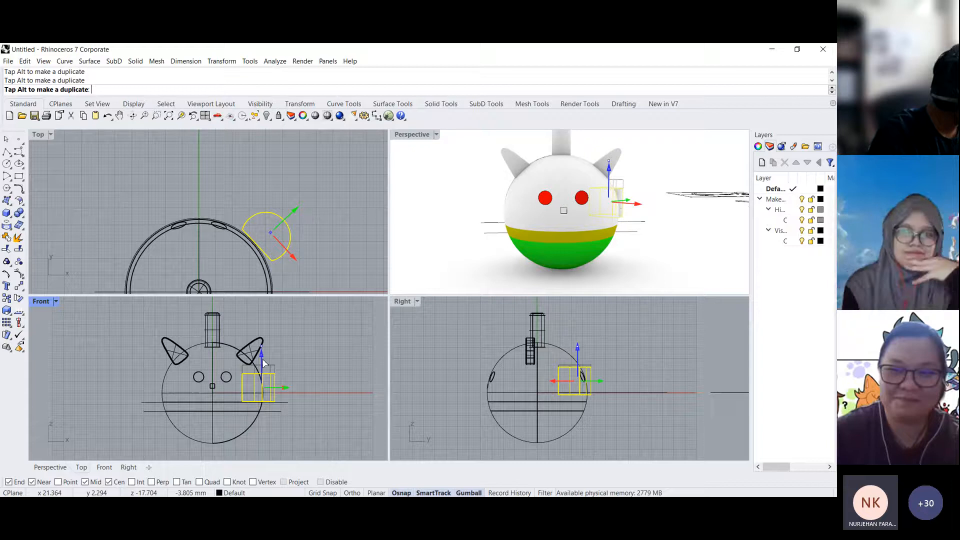
{"action": "left_click_drag", "start_coordinate": [263, 359], "coordinate": [263, 402]}
{"action": "right_click_drag", "start_coordinate": [292, 430], "coordinate": [289, 377]}
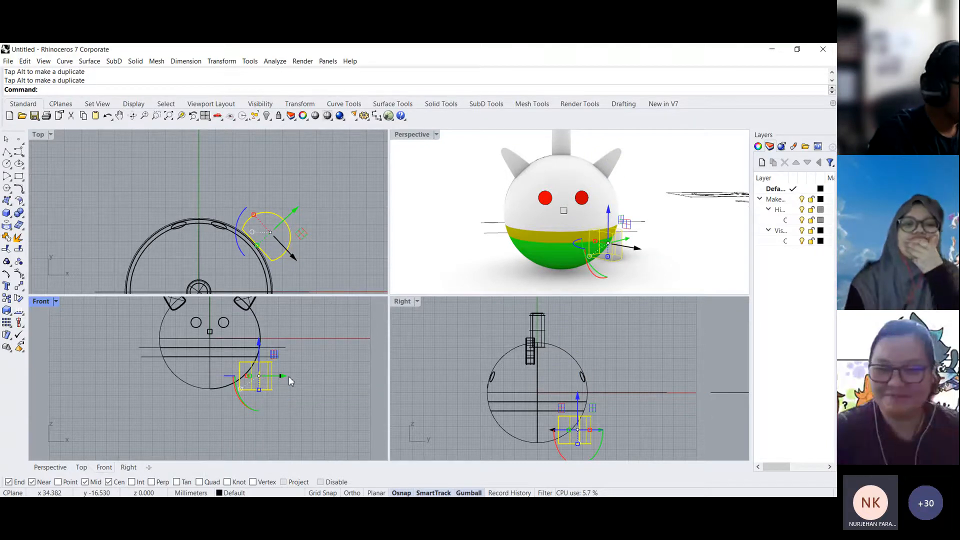
{"action": "left_click_drag", "start_coordinate": [301, 232], "coordinate": [296, 237]}
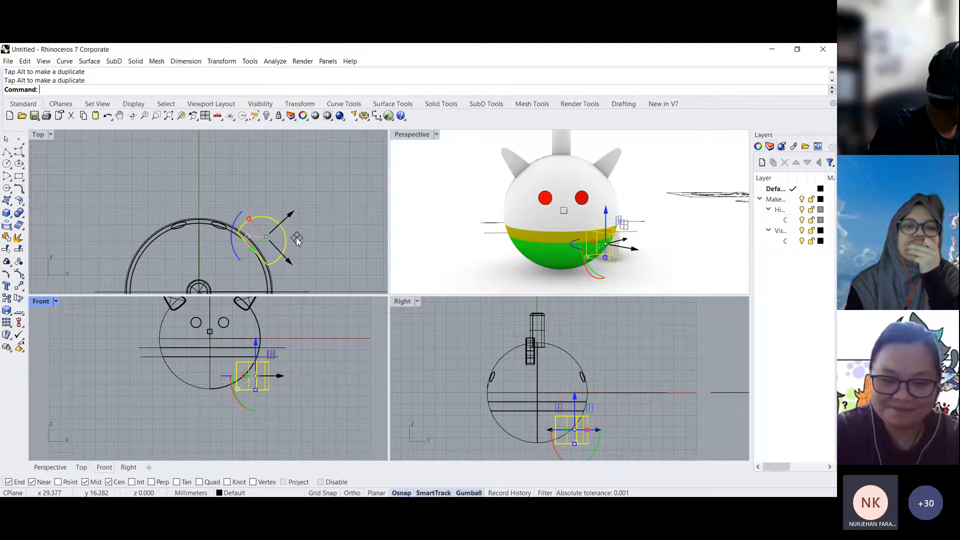
{"action": "left_click_drag", "start_coordinate": [273, 370], "coordinate": [247, 369]}
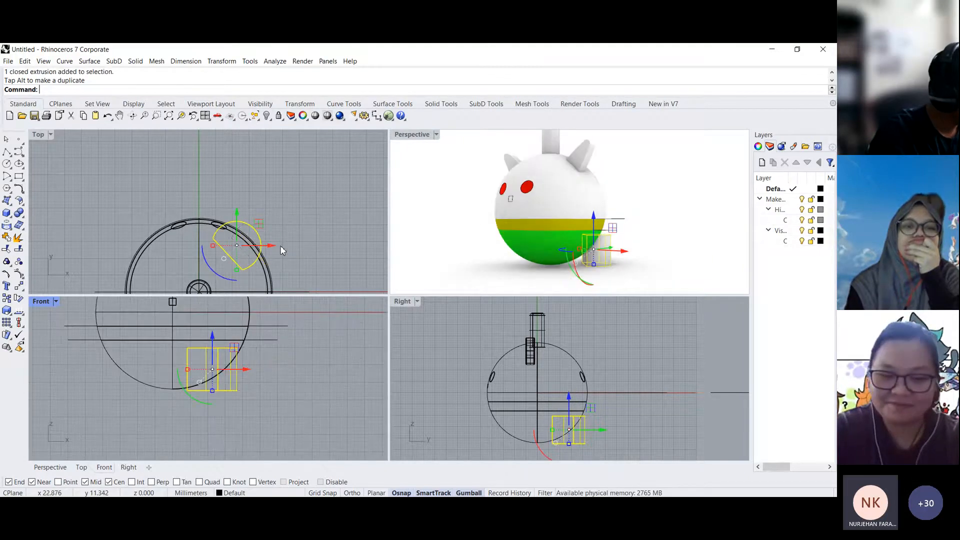
- Fine-tune the solid's position and rotation in the Top view so it overlaps the body's edge as a leg
{"action": "right_click_drag", "start_coordinate": [280, 249], "coordinate": [310, 197]}
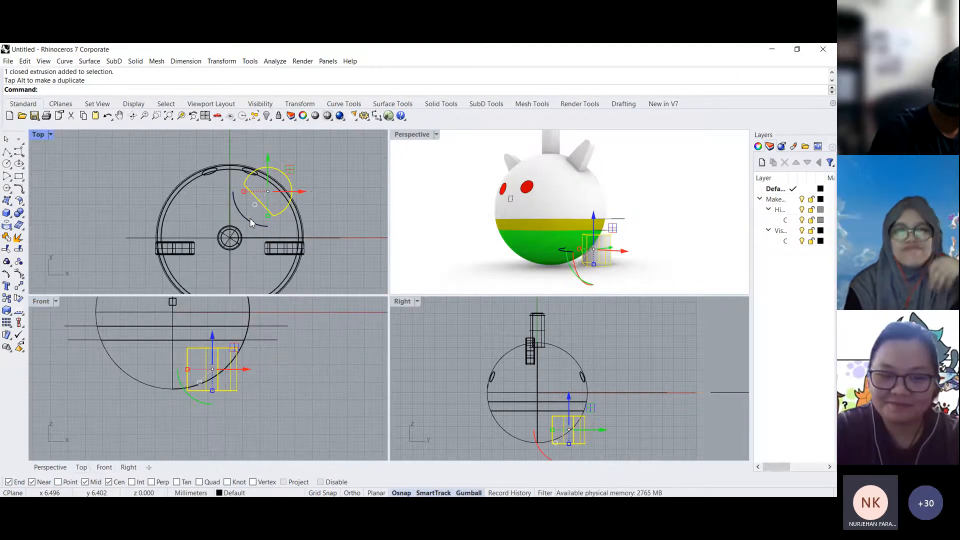
{"action": "left_click_drag", "start_coordinate": [251, 222], "coordinate": [252, 223]}
{"action": "left_click_drag", "start_coordinate": [284, 171], "coordinate": [283, 178]}
{"action": "key", "text": "Escape"}
{"action": "mouse_move", "coordinate": [551, 218]}
{"action": "right_mouse_down"}
{"action": "mouse_move", "coordinate": [416, 222]}
{"action": "mouse_move", "coordinate": [545, 220]}
{"action": "right_mouse_up"}
{"action": "left_click", "coordinate": [257, 204]}
{"action": "left_click_drag", "start_coordinate": [281, 177], "coordinate": [285, 174]}
{"action": "left_click_drag", "start_coordinate": [252, 227], "coordinate": [250, 226]}
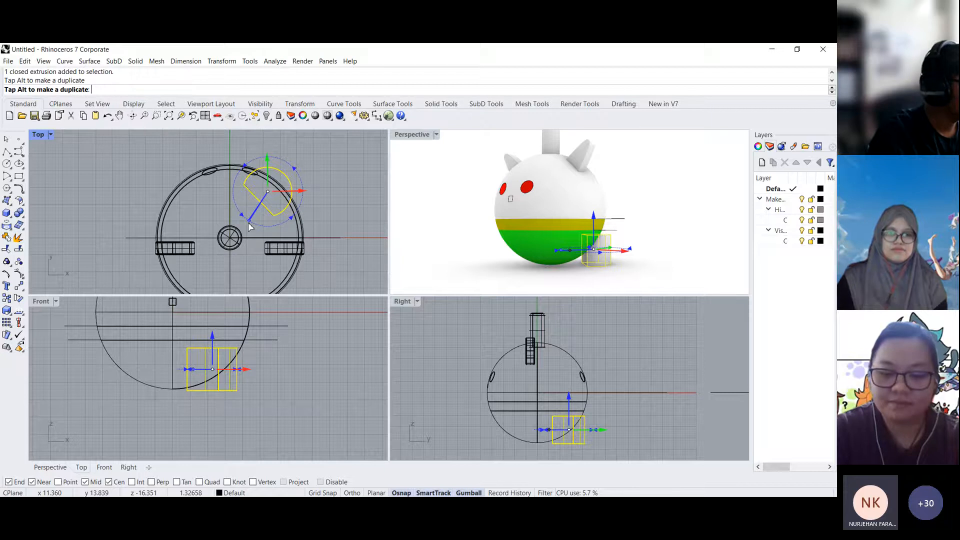
{"action": "left_click_drag", "start_coordinate": [250, 227], "coordinate": [250, 227]}
- Fillet the leg's curved top edge with a radius of 2 mm
{"action": "left_click", "coordinate": [136, 61]}
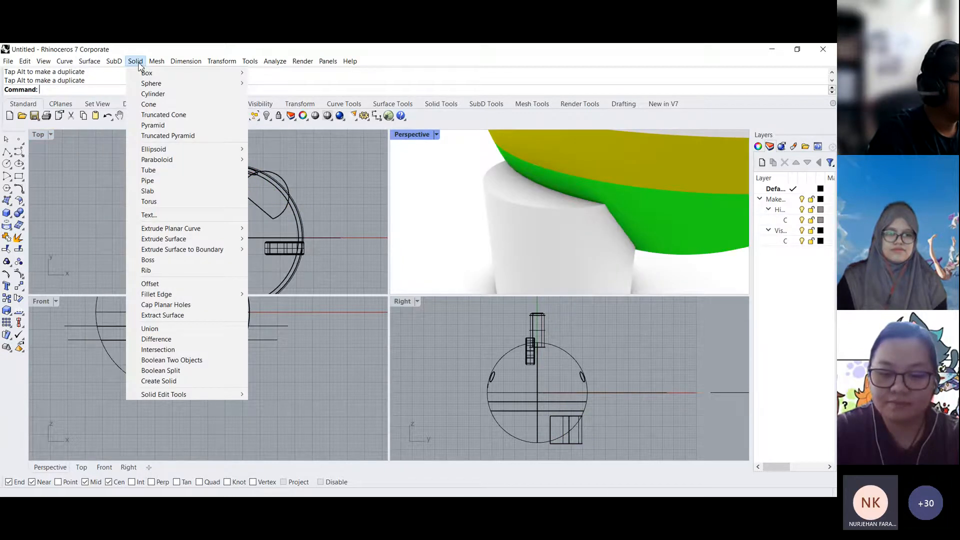
{"action": "mouse_move", "coordinate": [192, 294]}
{"action": "left_click", "coordinate": [270, 294]}
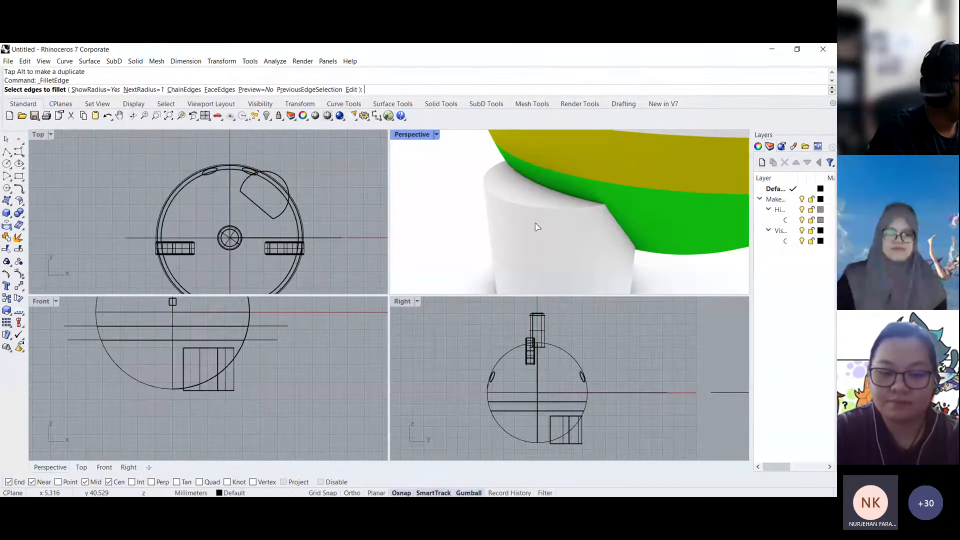
{"action": "type", "text": "2"}
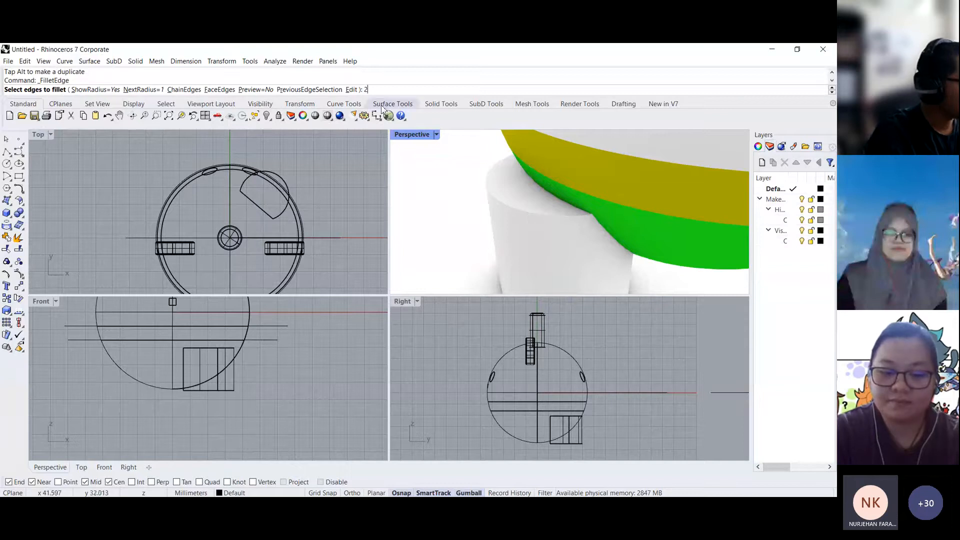
{"action": "key", "text": "Return"}
{"action": "left_click", "coordinate": [512, 201]}
{"action": "key", "text": "Return"}
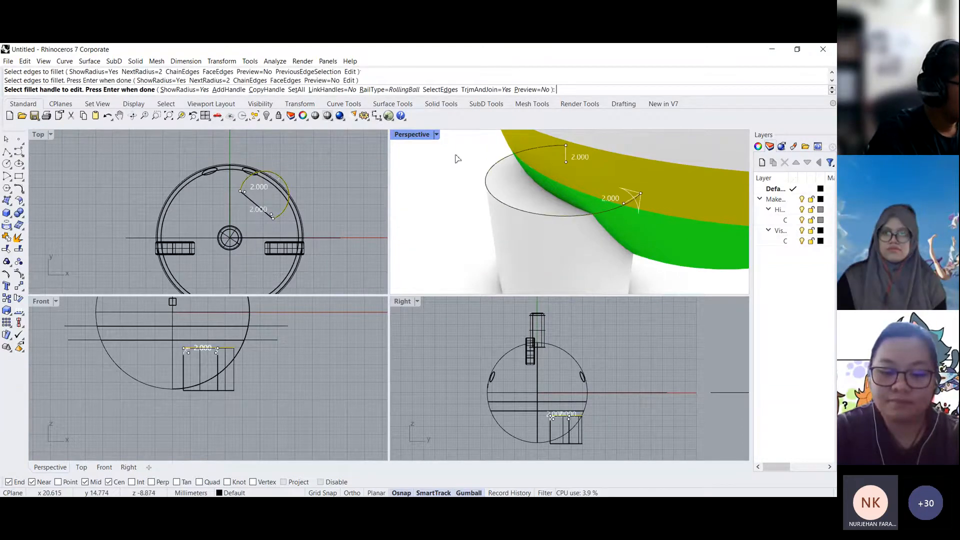
{"action": "right_click_drag", "start_coordinate": [468, 191], "coordinate": [605, 221]}
{"action": "scroll", "coordinate": [557, 208], "scroll_direction": "down", "scroll_amount": 6}
- Copy the filleted leg across to the body's upper left edge in the Top view
{"action": "scroll", "coordinate": [238, 191], "scroll_direction": "down", "scroll_amount": 2}
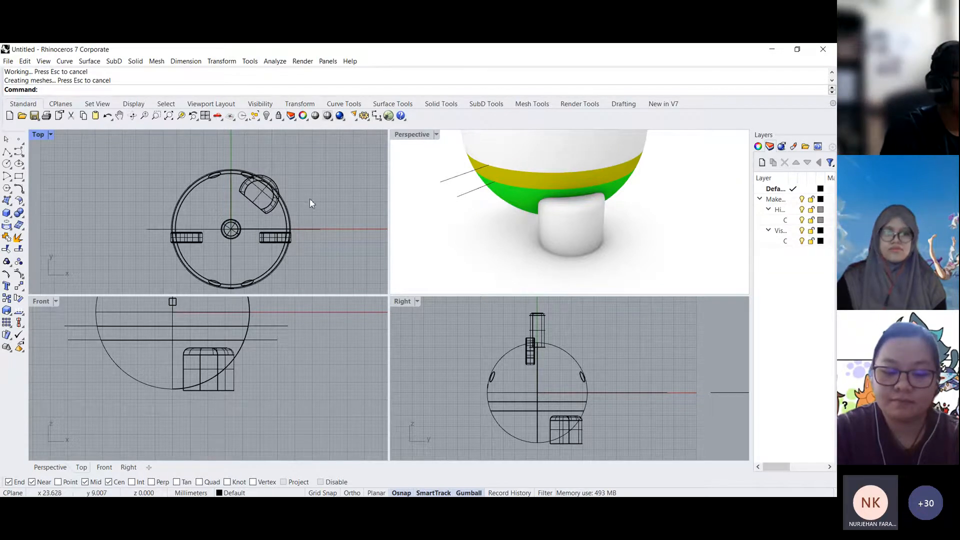
{"action": "scroll", "coordinate": [234, 181], "scroll_direction": "up", "scroll_amount": 4}
{"action": "left_click", "coordinate": [293, 180]}
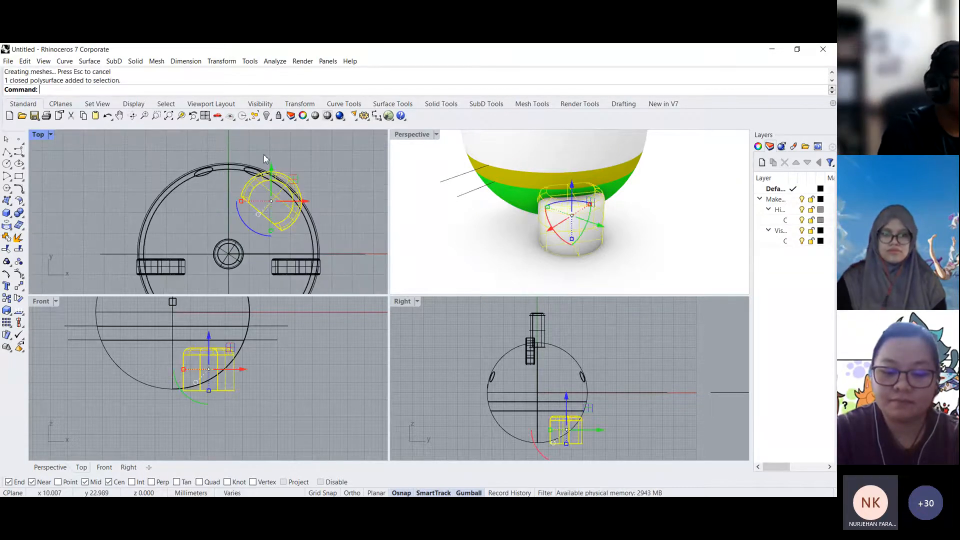
{"action": "left_click", "coordinate": [232, 62]}
{"action": "left_click", "coordinate": [227, 81]}
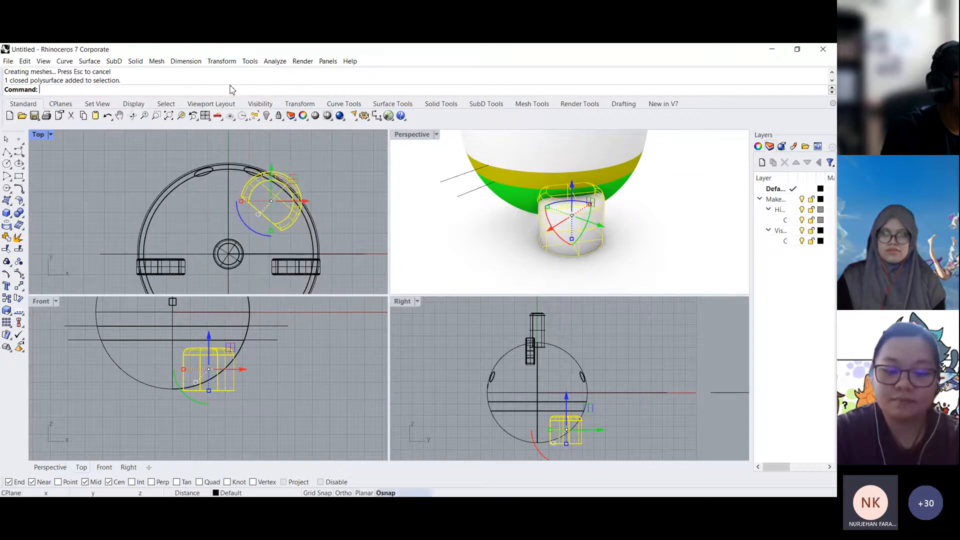
{"action": "left_click", "coordinate": [297, 189]}
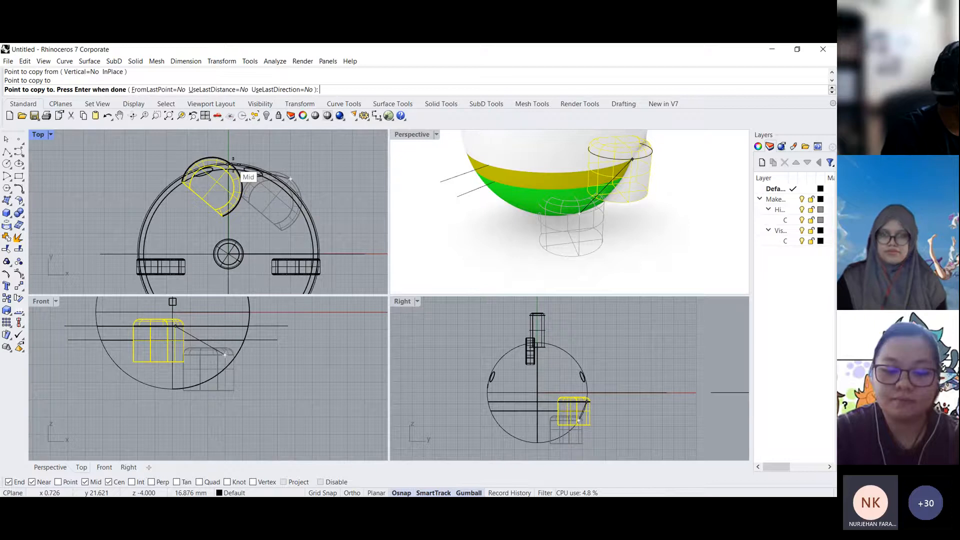
{"action": "key", "text": "Return"}
- Rotate the copied leg clockwise in the Top view to turn its flat side toward the body's centre
{"action": "left_click", "coordinate": [203, 199]}
{"action": "left_click_drag", "start_coordinate": [190, 213], "coordinate": [218, 220]}
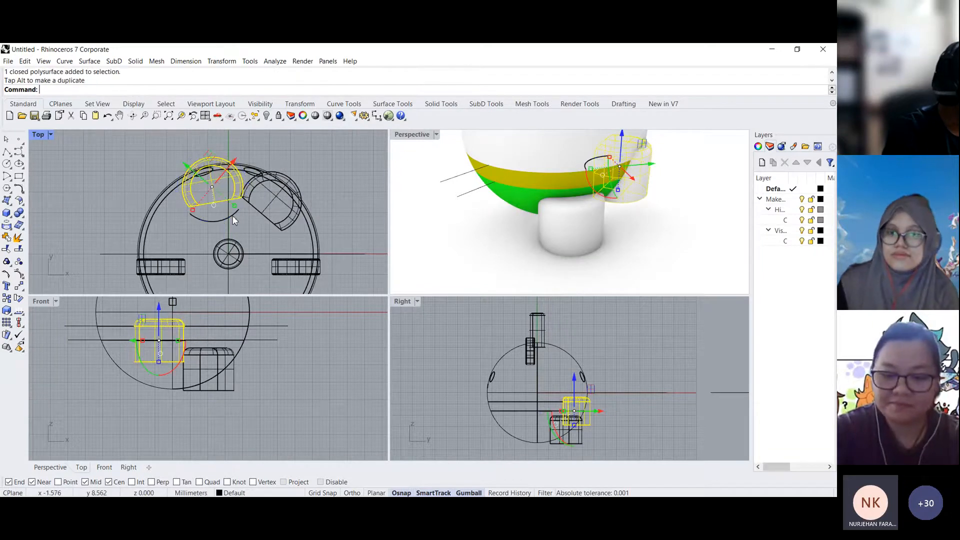
{"action": "left_click", "coordinate": [234, 199]}
- Copy the rotated leg farther left along the body's outline in the Top view, about 18 mm away
{"action": "scroll", "coordinate": [335, 203], "scroll_direction": "down", "scroll_amount": 8}
{"action": "scroll", "coordinate": [326, 179], "scroll_direction": "up", "scroll_amount": 2}
{"action": "middle_click", "coordinate": [326, 179]}
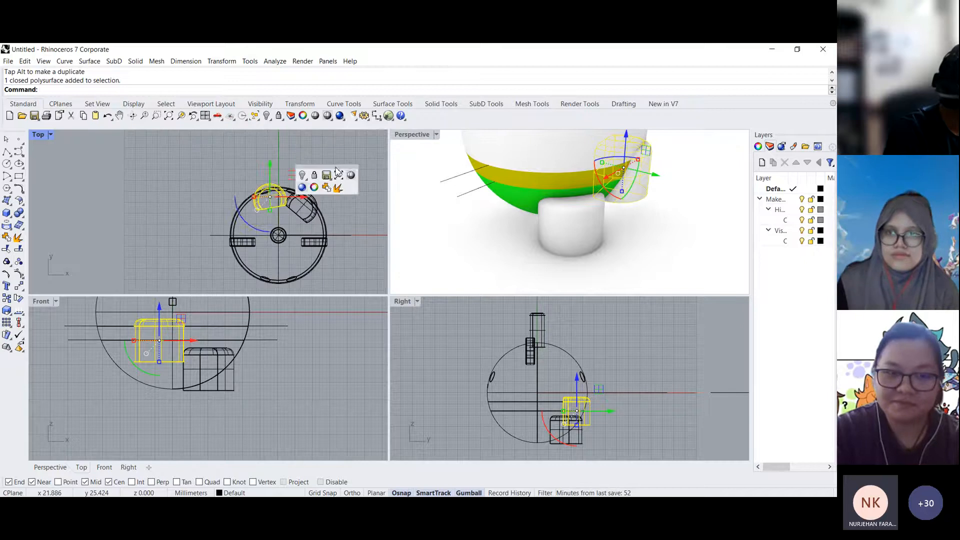
{"action": "left_click", "coordinate": [298, 156]}
{"action": "scroll", "coordinate": [290, 207], "scroll_direction": "up", "scroll_amount": 6}
{"action": "left_click", "coordinate": [272, 190]}
{"action": "right_click", "coordinate": [272, 190]}
{"action": "left_click", "coordinate": [269, 179]}
{"action": "left_click", "coordinate": [197, 198]}
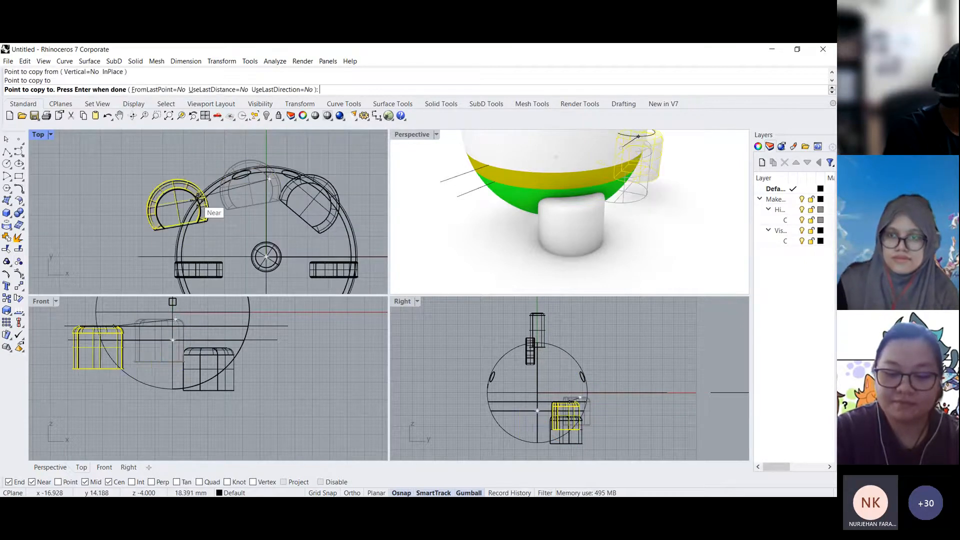
{"action": "key", "text": "Return"}
- Undo the leg copies and the rotation, keeping only the original filleted leg
{"action": "scroll", "coordinate": [320, 190], "scroll_direction": "down", "scroll_amount": 3}
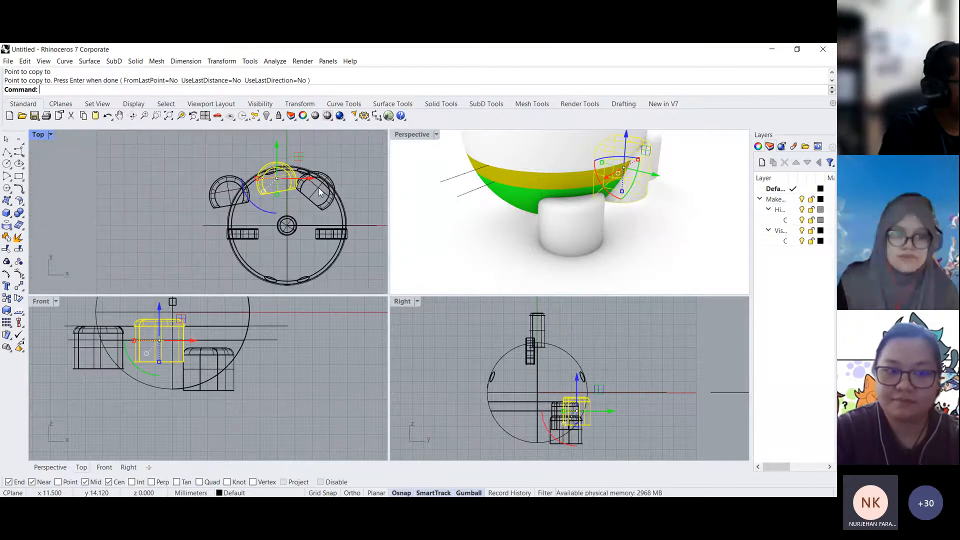
{"action": "key", "text": "ctrl+z"}
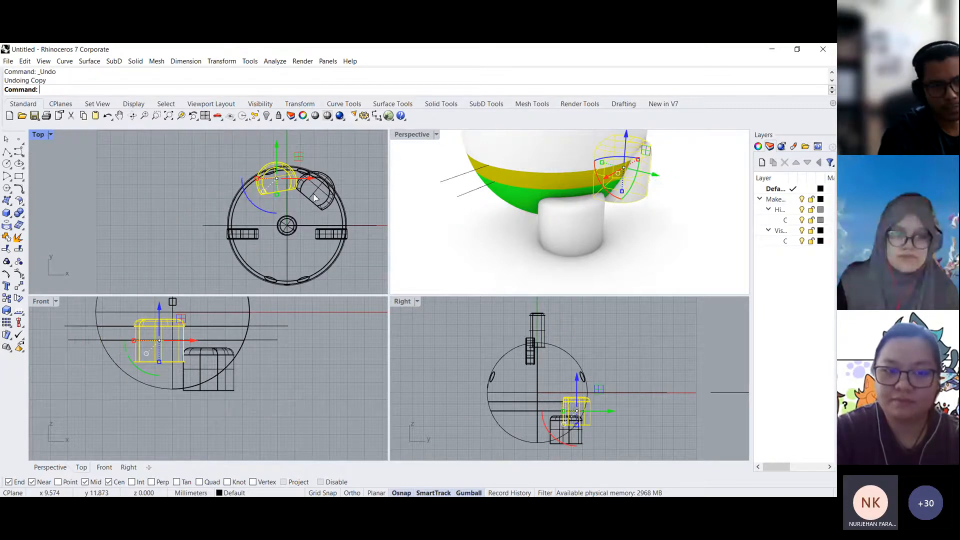
{"action": "scroll", "coordinate": [335, 181], "scroll_direction": "up", "scroll_amount": 2}
{"action": "scroll", "coordinate": [335, 180], "scroll_direction": "up", "scroll_amount": 2}
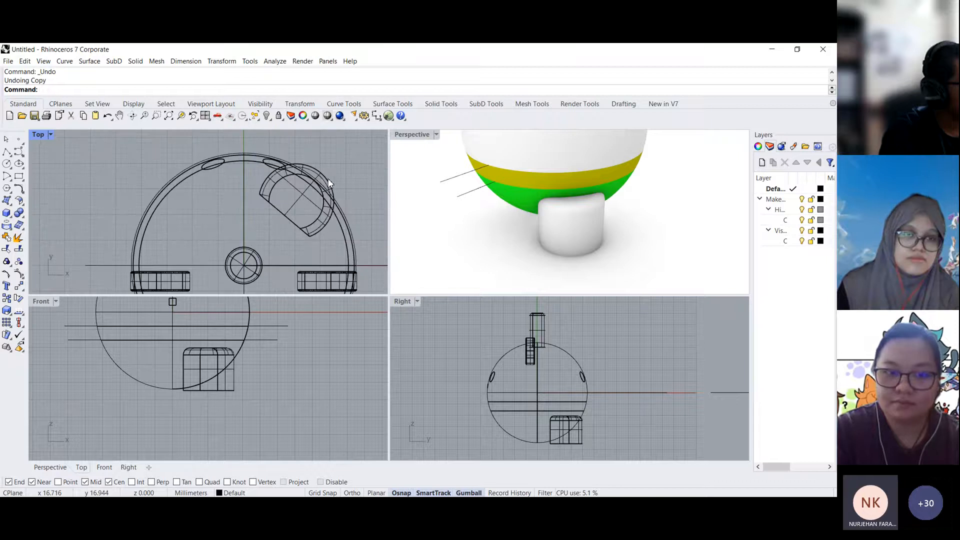
- Start a polar array of the filleted leg, centred on the body's centre point in the Top view
{"action": "left_click", "coordinate": [331, 173]}
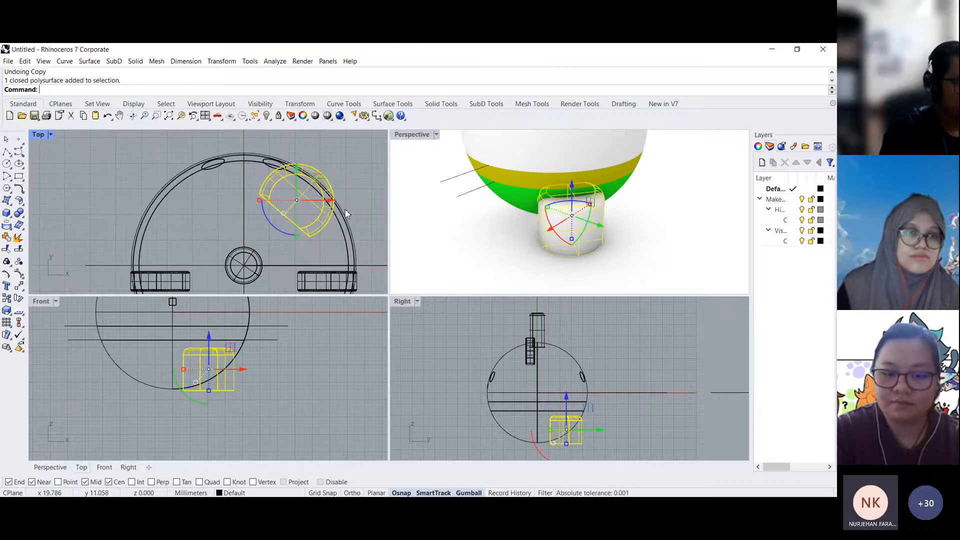
{"action": "left_click", "coordinate": [222, 61]}
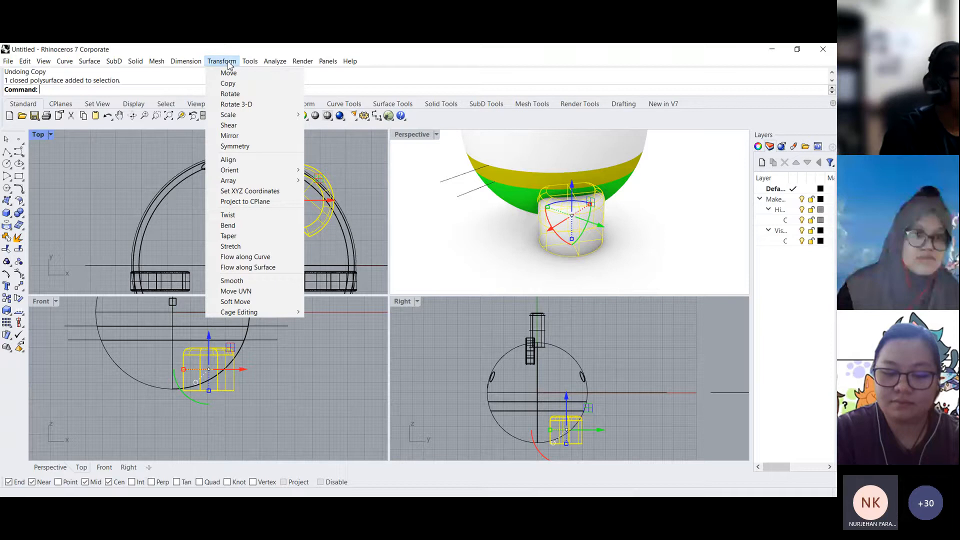
{"action": "mouse_move", "coordinate": [243, 182]}
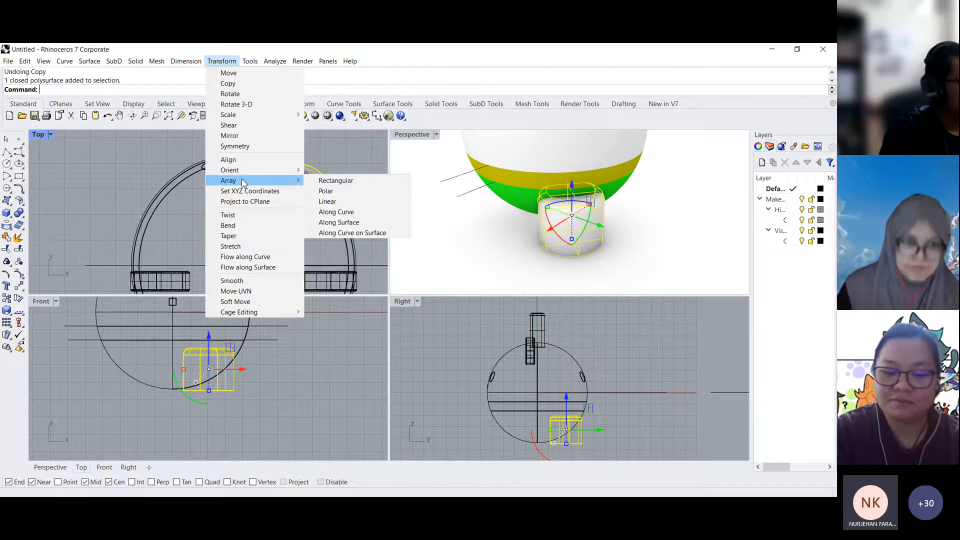
{"action": "left_click", "coordinate": [328, 191]}
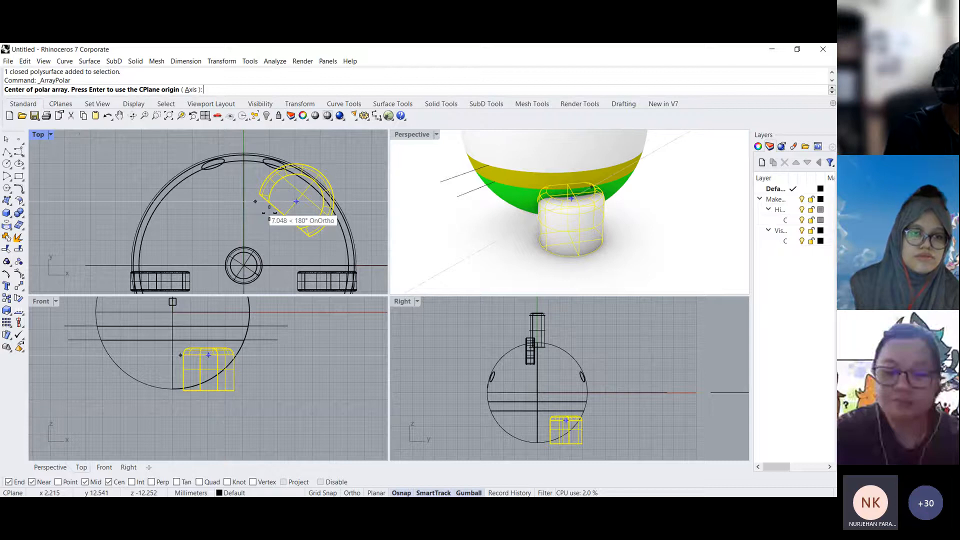
{"action": "scroll", "coordinate": [269, 219], "scroll_direction": "up", "scroll_amount": 10}
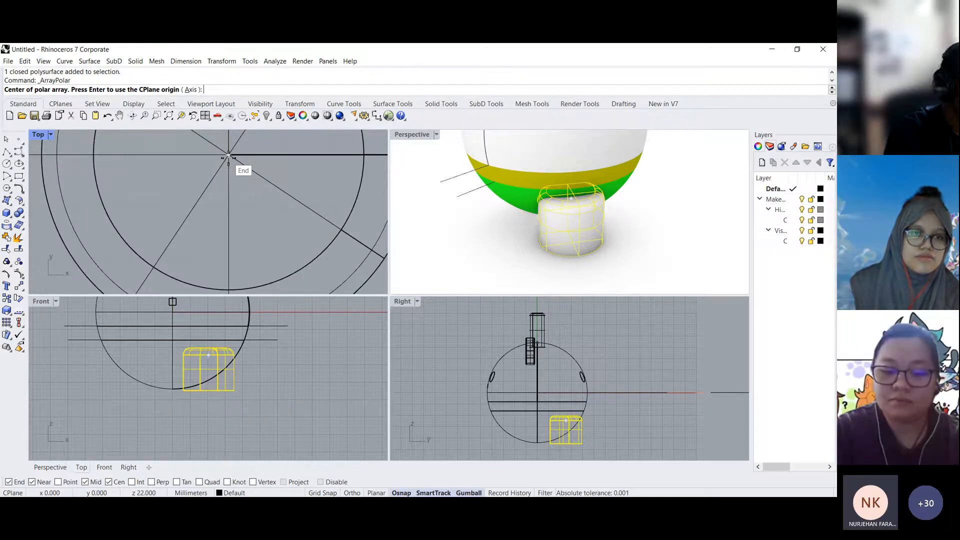
{"action": "left_click", "coordinate": [228, 157]}
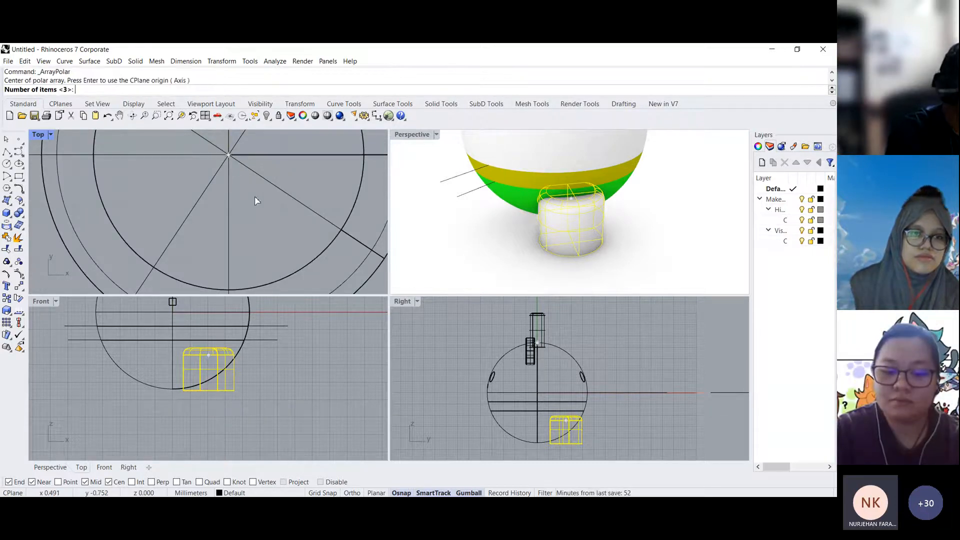
- Set the leg's polar array to 8 items filling 360 degrees and accept it
{"action": "right_click_drag", "start_coordinate": [246, 204], "coordinate": [244, 231]}
{"action": "scroll", "coordinate": [243, 231], "scroll_direction": "down", "scroll_amount": 9}
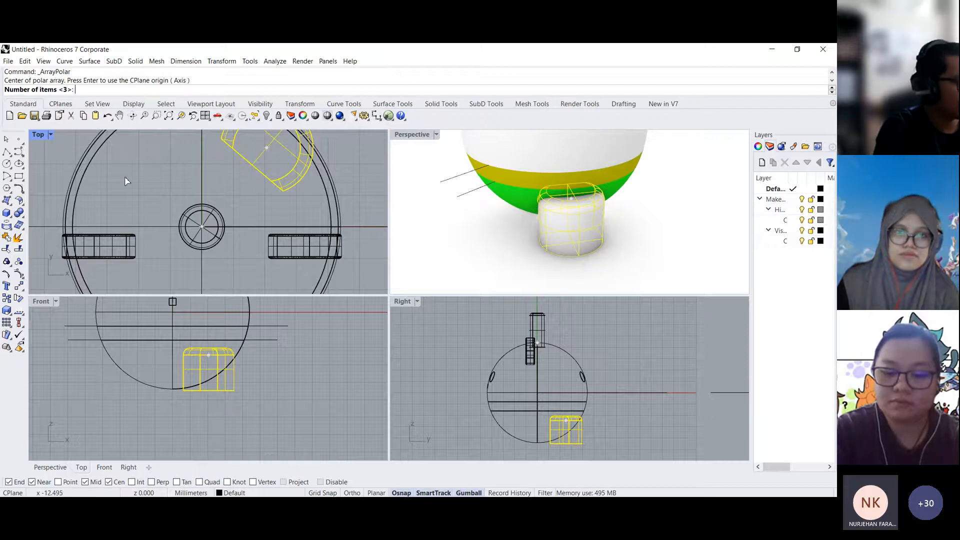
{"action": "scroll", "coordinate": [175, 211], "scroll_direction": "down", "scroll_amount": 3}
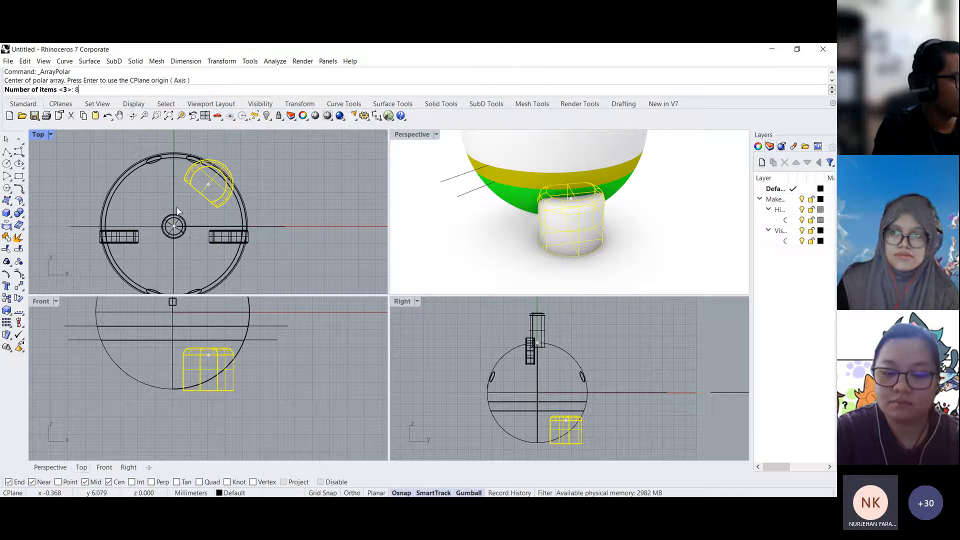
{"action": "key", "text": "Return"}
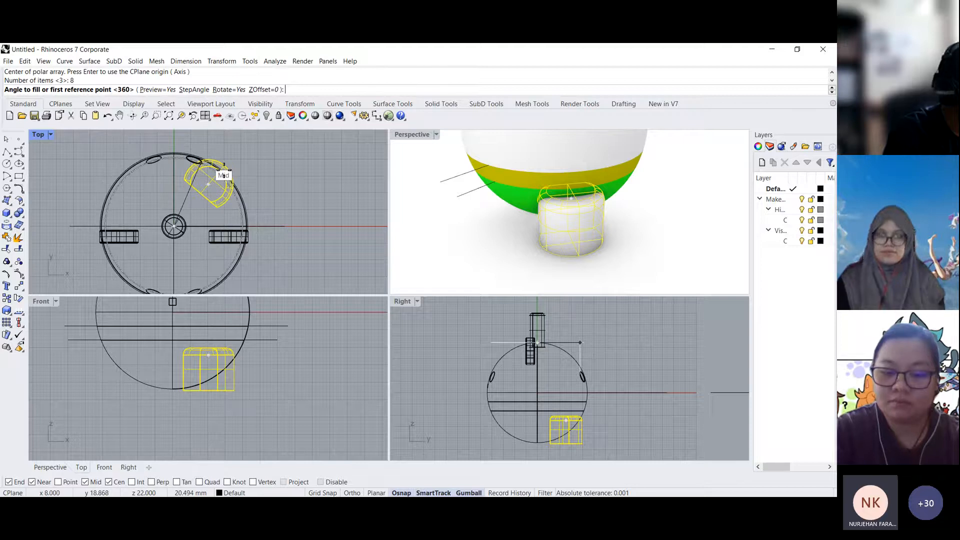
{"action": "scroll", "coordinate": [303, 178], "scroll_direction": "down", "scroll_amount": 2}
{"action": "right_click_drag", "start_coordinate": [308, 178], "coordinate": [268, 188]}
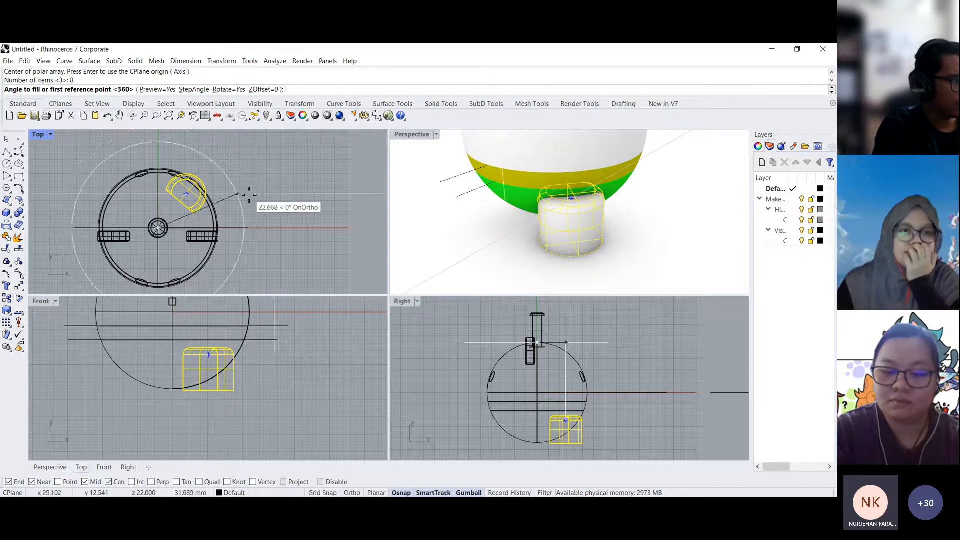
{"action": "key", "text": "Return"}
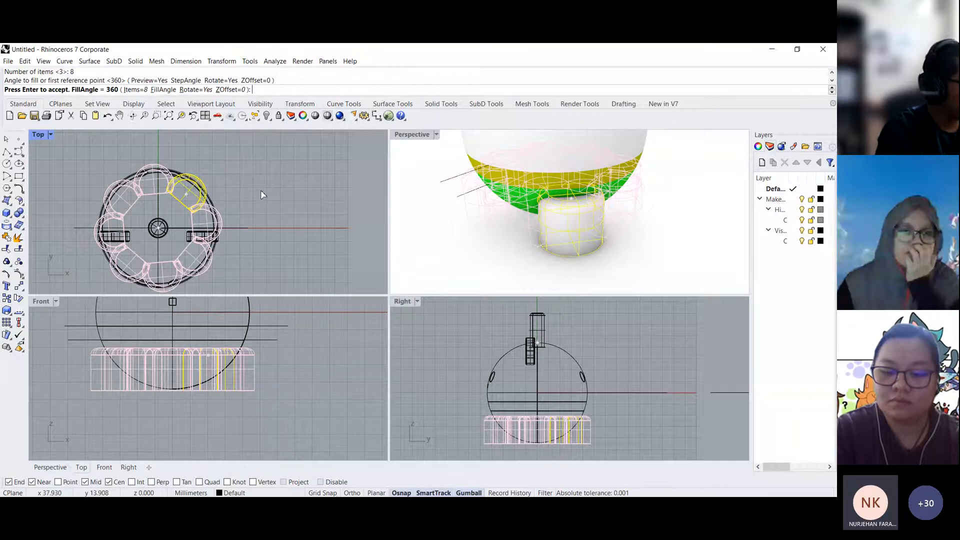
{"action": "key", "text": "Return"}
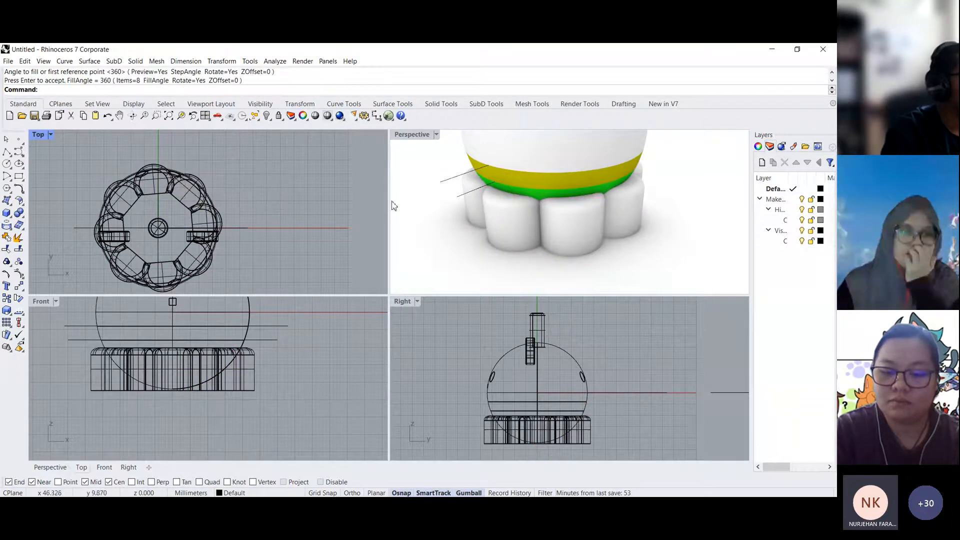
- Examine the ring of eight legs around the body in an enlarged Perspective view
{"action": "left_click", "coordinate": [415, 138]}
{"action": "double_click", "coordinate": [416, 139]}
{"action": "right_click_drag", "start_coordinate": [464, 234], "coordinate": [433, 343]}
{"action": "scroll", "coordinate": [546, 236], "scroll_direction": "down", "scroll_amount": 5}
{"action": "scroll", "coordinate": [457, 316], "scroll_direction": "up", "scroll_amount": 3}
{"action": "left_click", "coordinate": [502, 318]}
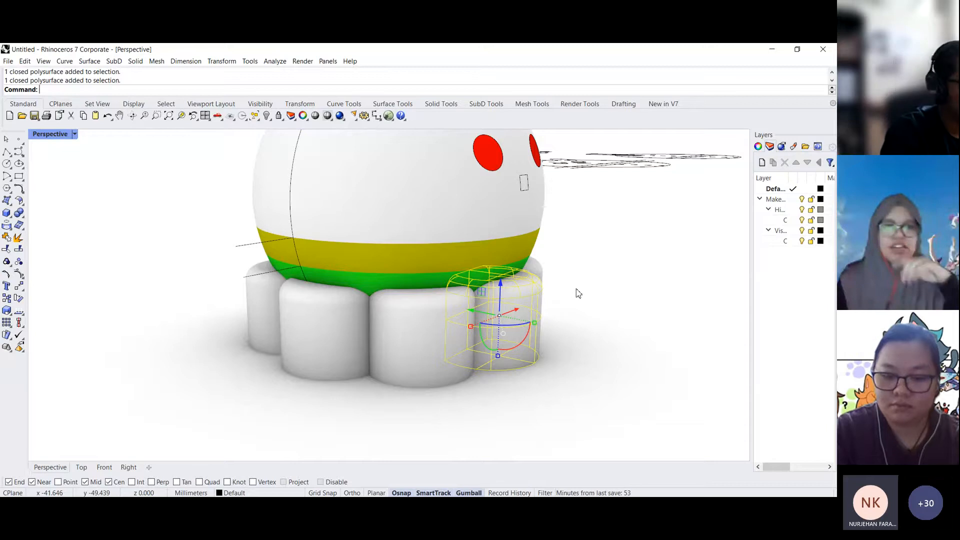
{"action": "left_click", "coordinate": [600, 287]}
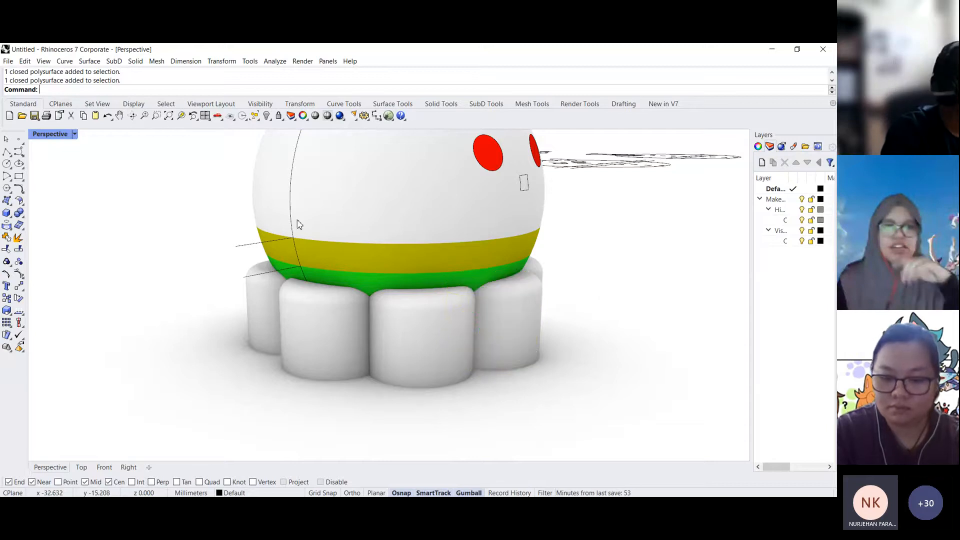
- Return to the four-view layout and check how the eight legs sit and overlap in the Front, Right and Top views
{"action": "double_click", "coordinate": [58, 137]}
{"action": "right_click_drag", "start_coordinate": [541, 411], "coordinate": [542, 396]}
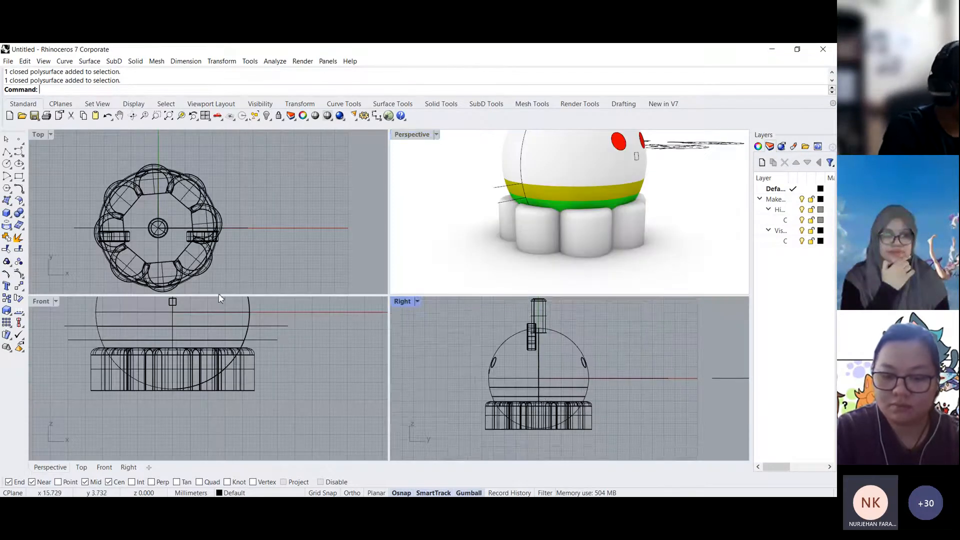
{"action": "right_click_drag", "start_coordinate": [219, 292], "coordinate": [238, 302]}
{"action": "mouse_move", "coordinate": [245, 345]}
{"action": "right_mouse_down"}
{"action": "mouse_move", "coordinate": [261, 388]}
{"action": "mouse_move", "coordinate": [240, 351]}
{"action": "right_mouse_up"}
{"action": "scroll", "coordinate": [239, 369], "scroll_direction": "down", "scroll_amount": 3}
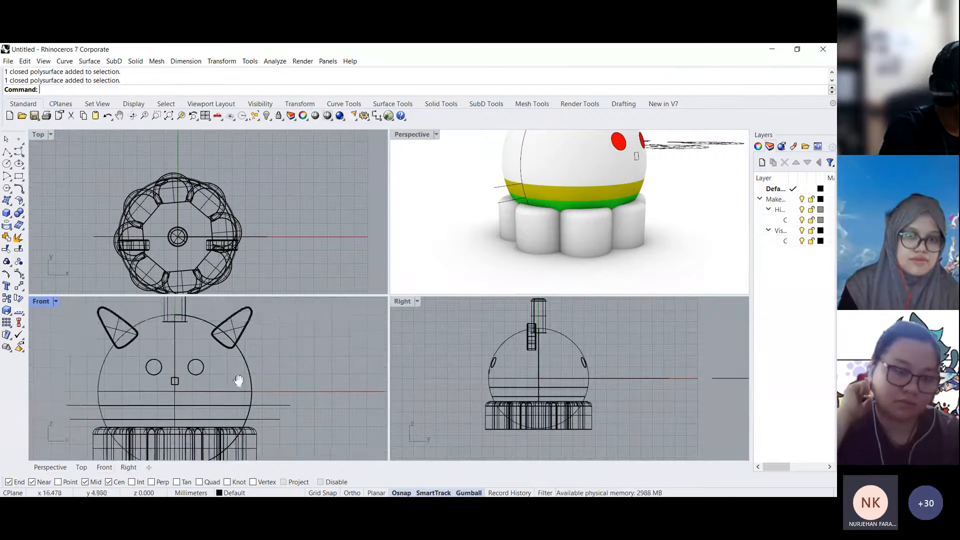
{"action": "scroll", "coordinate": [220, 390], "scroll_direction": "up", "scroll_amount": 2}
{"action": "right_click_drag", "start_coordinate": [237, 415], "coordinate": [236, 405]}
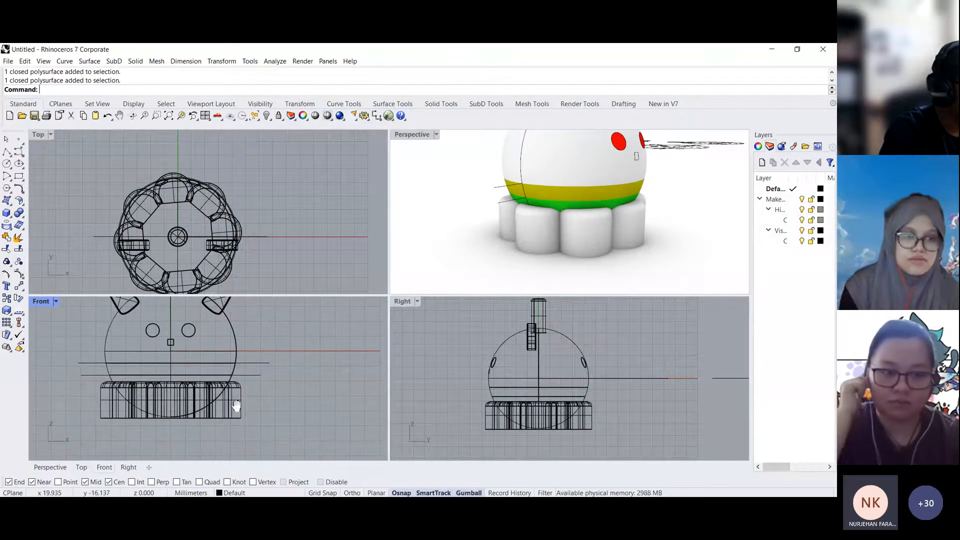
{"action": "scroll", "coordinate": [567, 372], "scroll_direction": "down", "scroll_amount": 5}
{"action": "scroll", "coordinate": [569, 382], "scroll_direction": "up", "scroll_amount": 8}
{"action": "right_click_drag", "start_coordinate": [570, 382], "coordinate": [588, 409]}
{"action": "right_click_drag", "start_coordinate": [234, 245], "coordinate": [261, 214]}
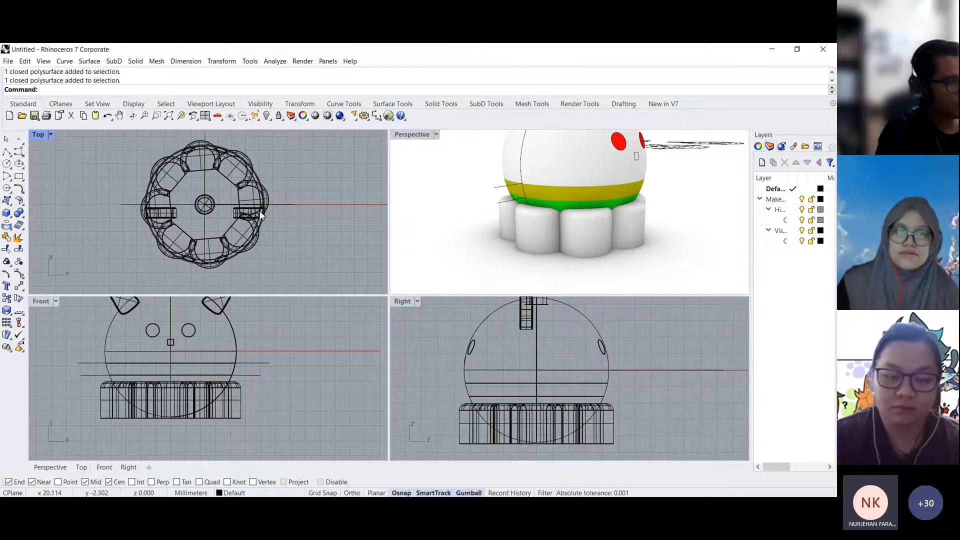
{"action": "scroll", "coordinate": [226, 157], "scroll_direction": "up", "scroll_amount": 10}
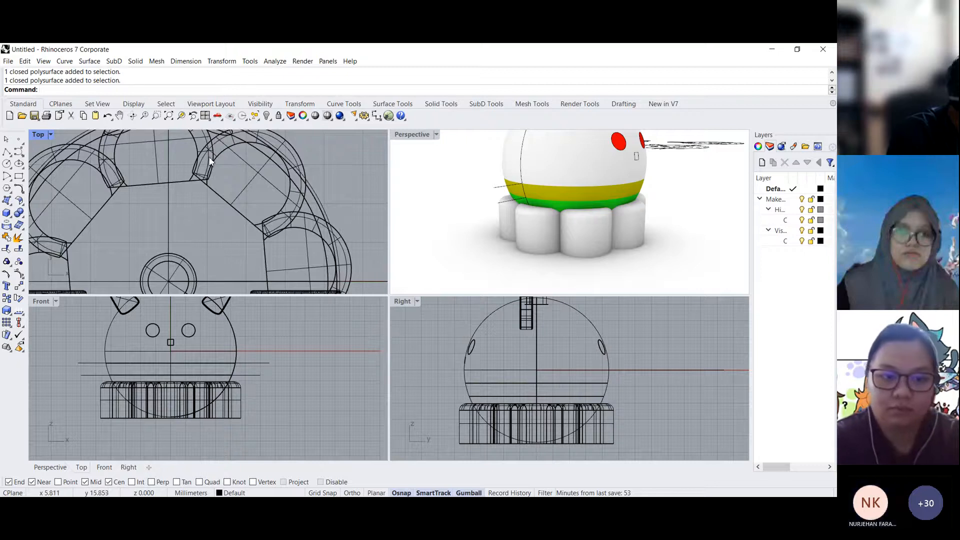
{"action": "scroll", "coordinate": [139, 210], "scroll_direction": "down", "scroll_amount": 4}
{"action": "scroll", "coordinate": [139, 207], "scroll_direction": "down", "scroll_amount": 5}
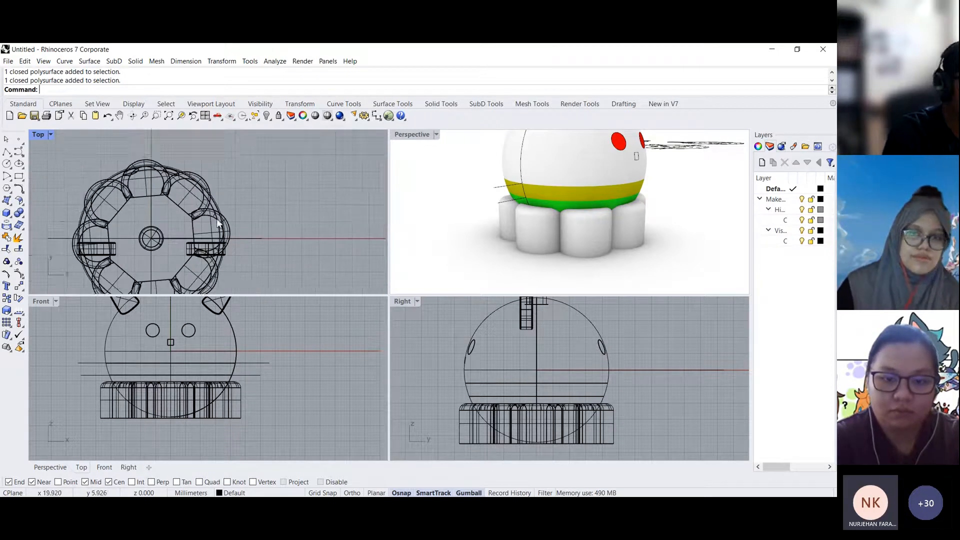
- Undo the eight-leg array and start a new polar array of the original leg, centred on the body's centre in the Top view
{"action": "key", "text": "ctrl+z"}
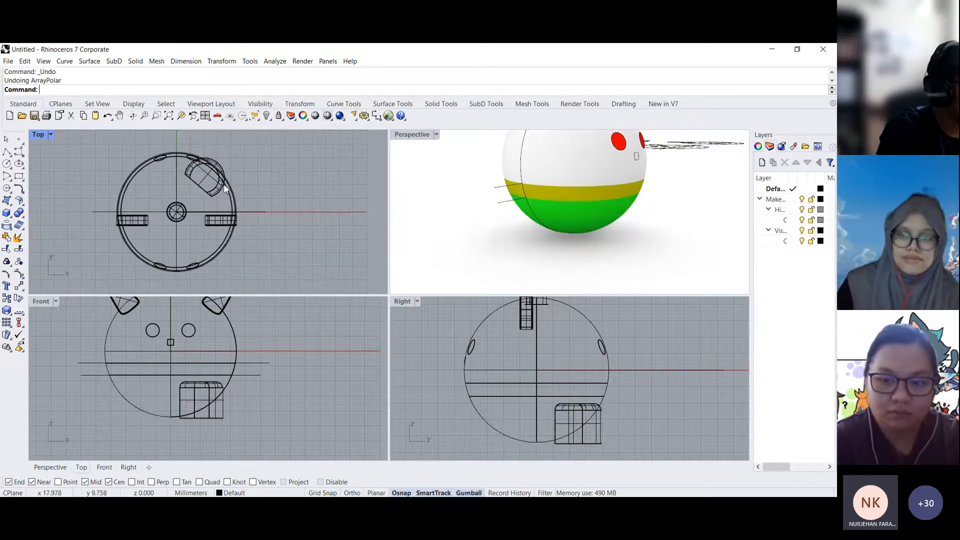
{"action": "scroll", "coordinate": [225, 188], "scroll_direction": "up", "scroll_amount": 2}
{"action": "left_click", "coordinate": [225, 188]}
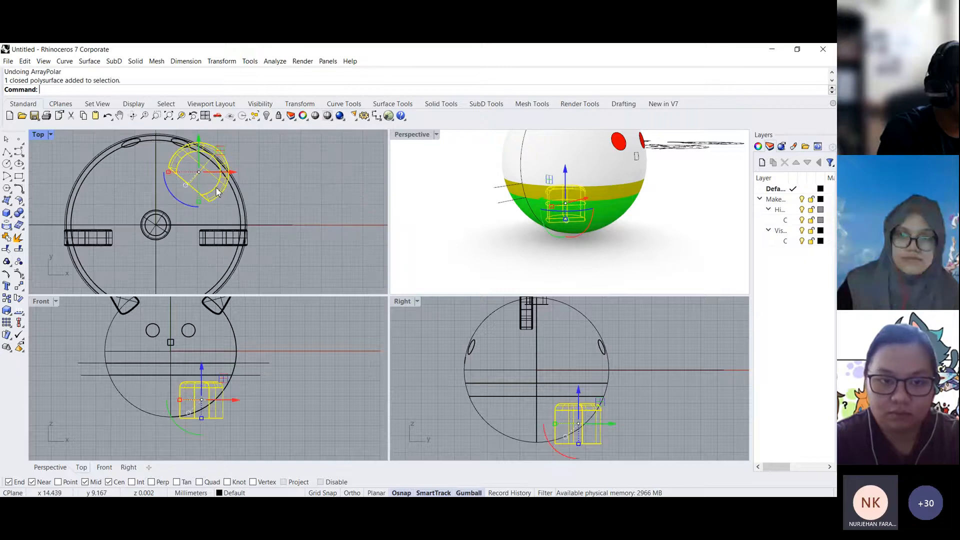
{"action": "left_click", "coordinate": [223, 65]}
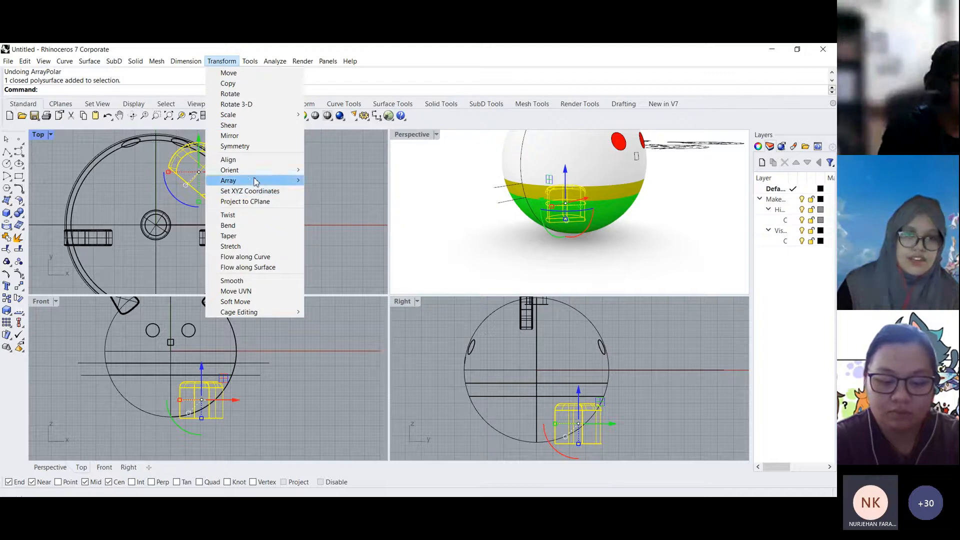
{"action": "mouse_move", "coordinate": [256, 182]}
{"action": "left_click", "coordinate": [332, 193]}
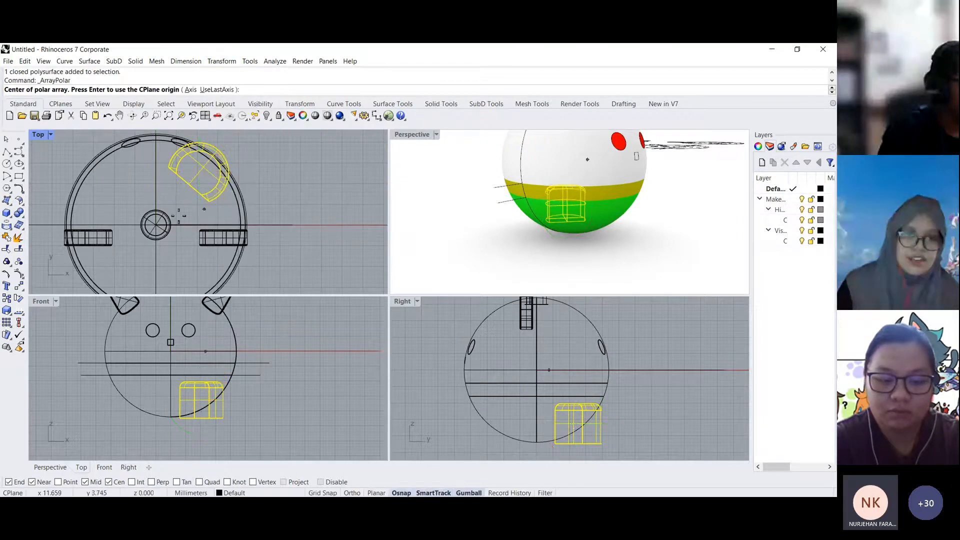
{"action": "scroll", "coordinate": [143, 222], "scroll_direction": "up", "scroll_amount": 12}
{"action": "scroll", "coordinate": [250, 224], "scroll_direction": "down", "scroll_amount": 8}
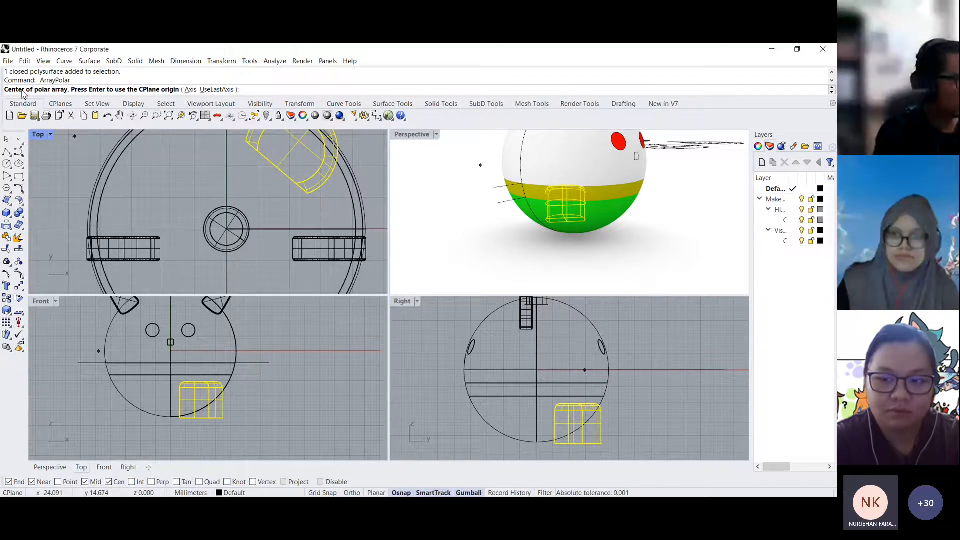
{"action": "scroll", "coordinate": [228, 229], "scroll_direction": "up", "scroll_amount": 8}
{"action": "left_click", "coordinate": [207, 236]}
{"action": "scroll", "coordinate": [242, 210], "scroll_direction": "down", "scroll_amount": 8}
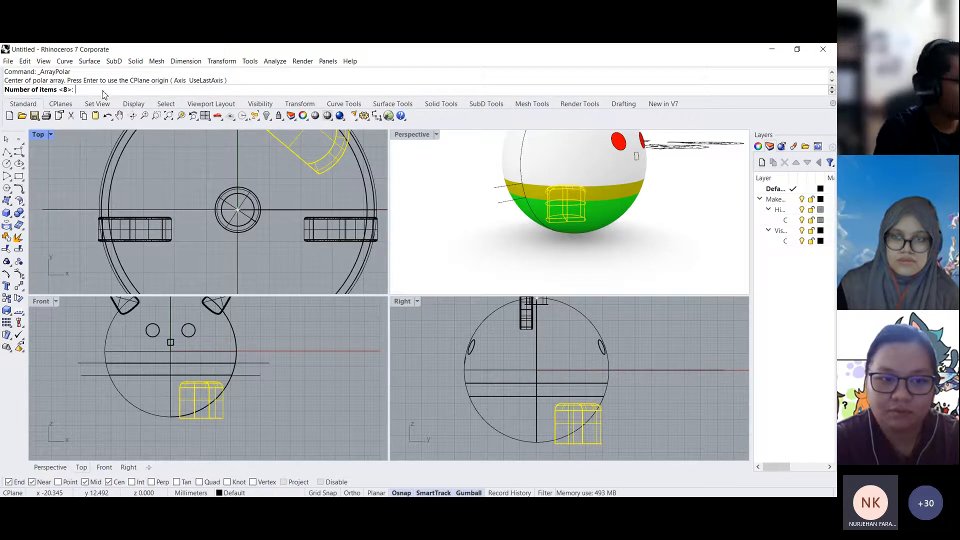
- Set the leg's polar array to 3 items filling 360 degrees, accept it and clear the selection
{"action": "type", "text": "3"}
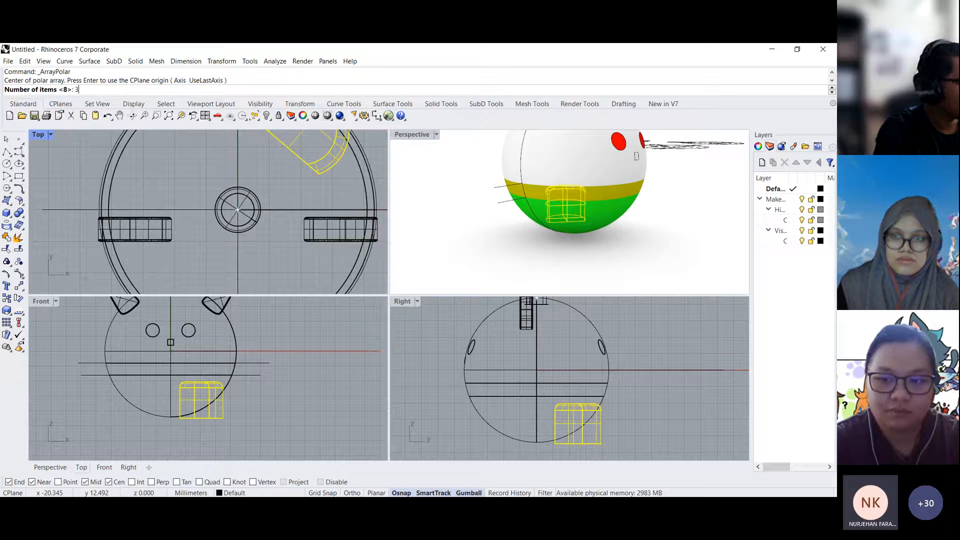
{"action": "key", "text": "Return"}
{"action": "scroll", "coordinate": [97, 149], "scroll_direction": "down", "scroll_amount": 5}
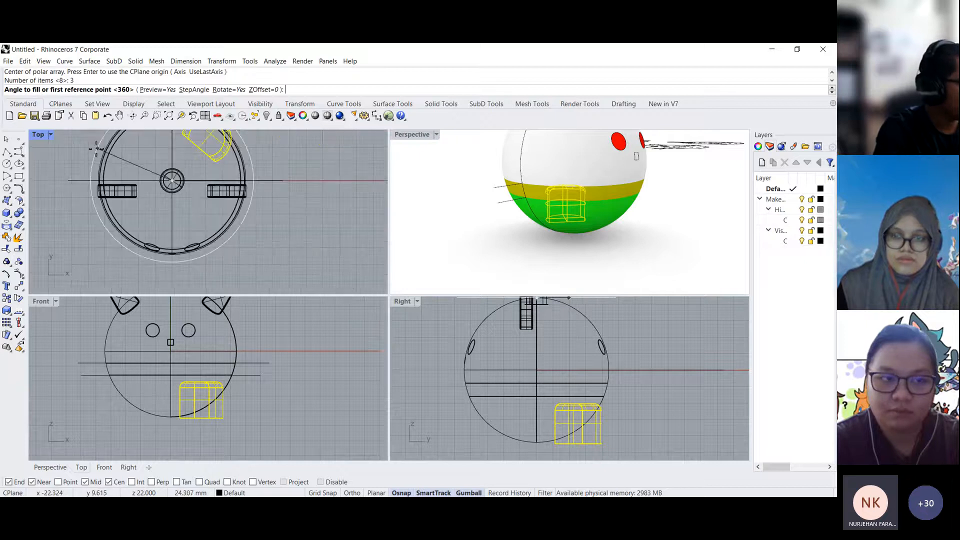
{"action": "right_click_drag", "start_coordinate": [60, 172], "coordinate": [128, 200]}
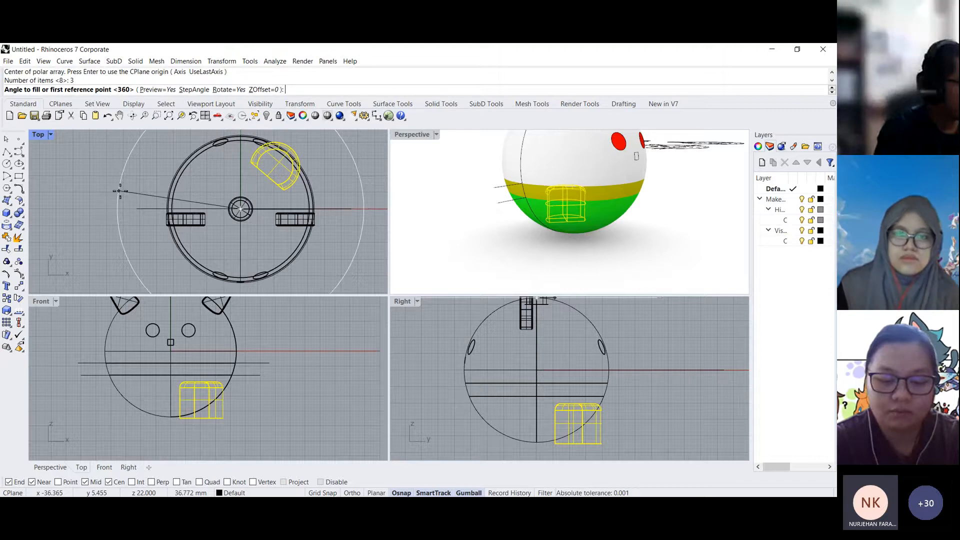
{"action": "key", "text": "Return"}
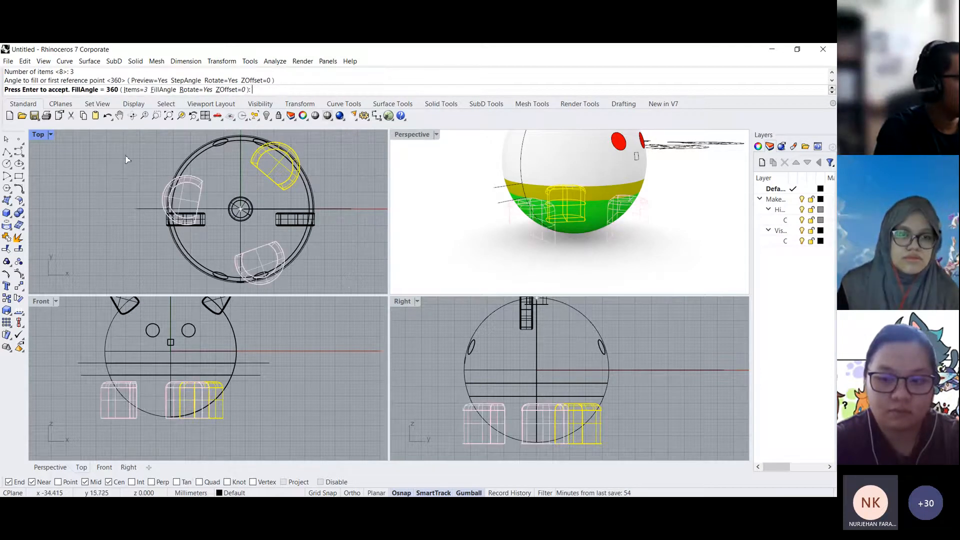
{"action": "key", "text": "Return"}
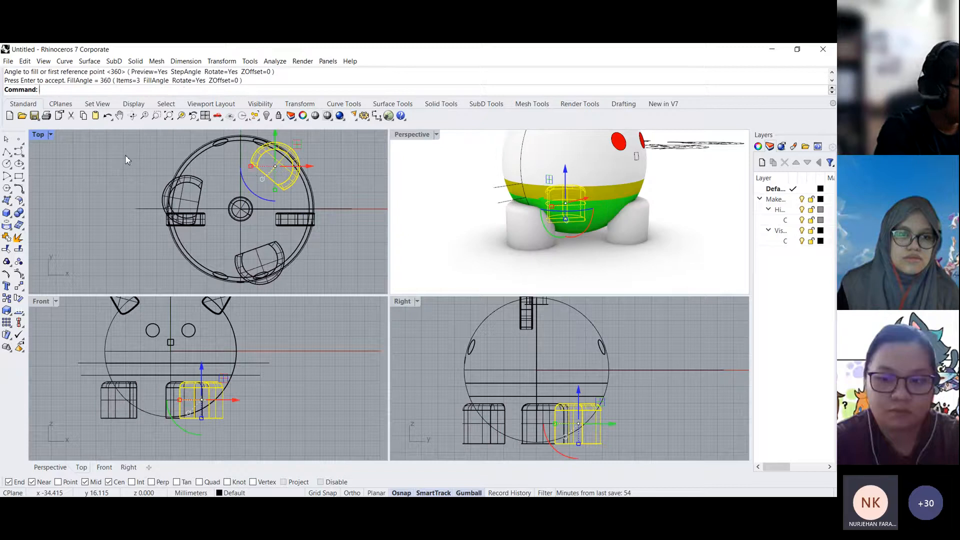
{"action": "left_click", "coordinate": [329, 193]}
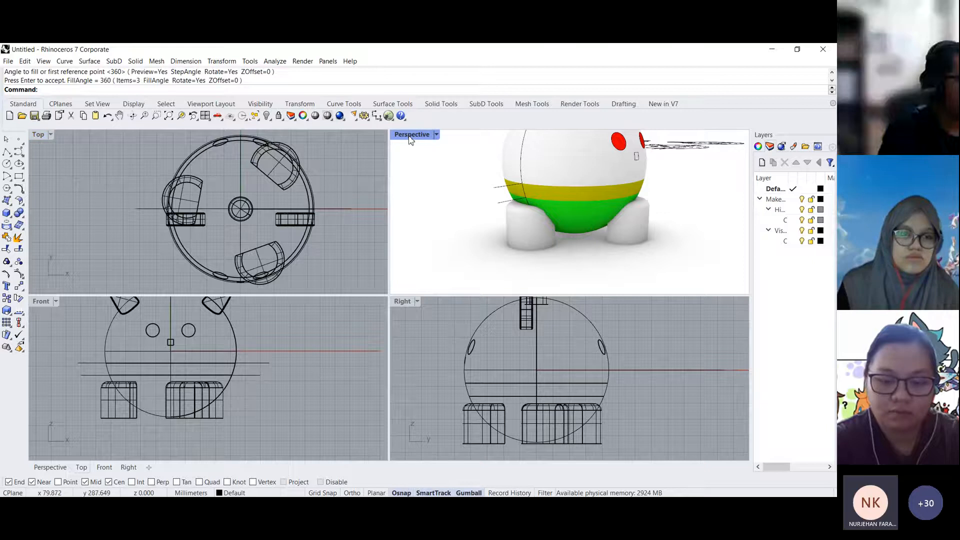
- Examine the three-legged model from the front in an enlarged Perspective view, then restore the four-view layout
{"action": "double_click", "coordinate": [411, 134]}
{"action": "scroll", "coordinate": [444, 270], "scroll_direction": "down", "scroll_amount": 8}
{"action": "right_click_drag", "start_coordinate": [407, 250], "coordinate": [454, 292]}
{"action": "scroll", "coordinate": [433, 291], "scroll_direction": "up", "scroll_amount": 6}
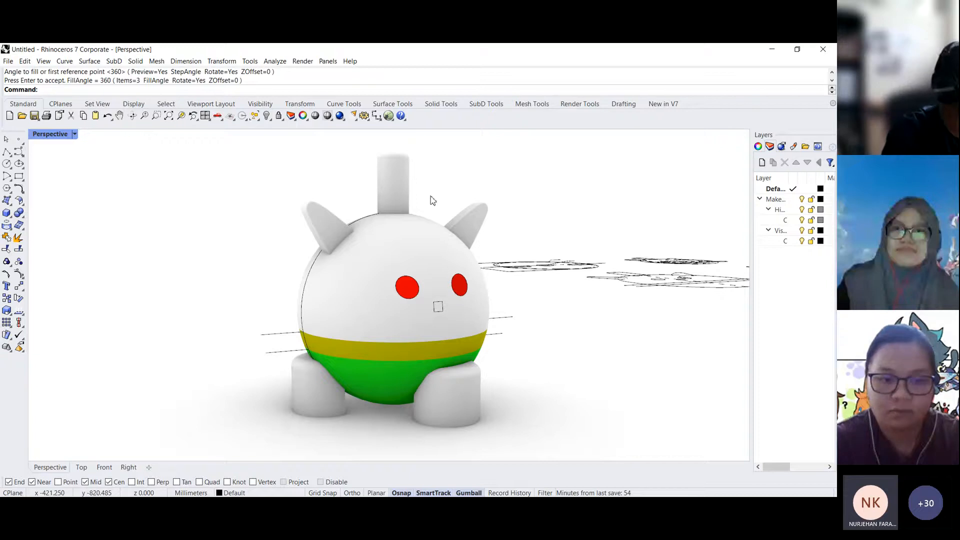
{"action": "key", "text": "ctrl+m"}
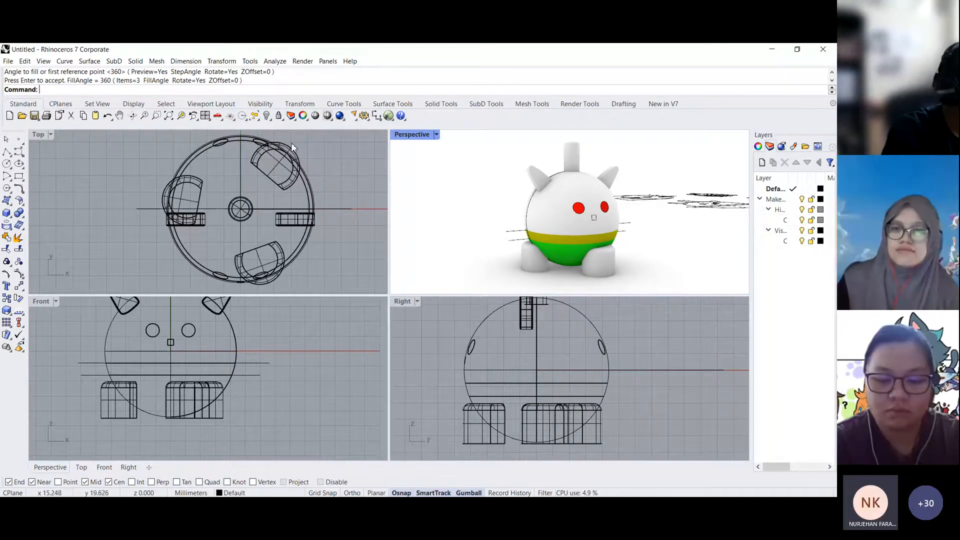
{"action": "left_click", "coordinate": [222, 61]}
{"action": "mouse_move", "coordinate": [260, 181]}
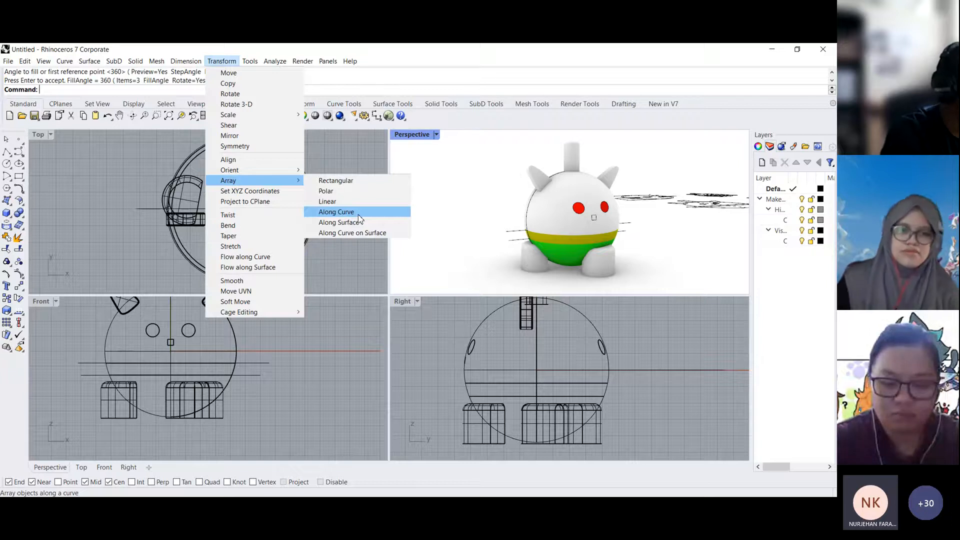
{"action": "left_click", "coordinate": [128, 201]}
- Draw a wavy control-point curve about 112 mm long above the cat body in the Top view
{"action": "scroll", "coordinate": [128, 201], "scroll_direction": "down", "scroll_amount": 6}
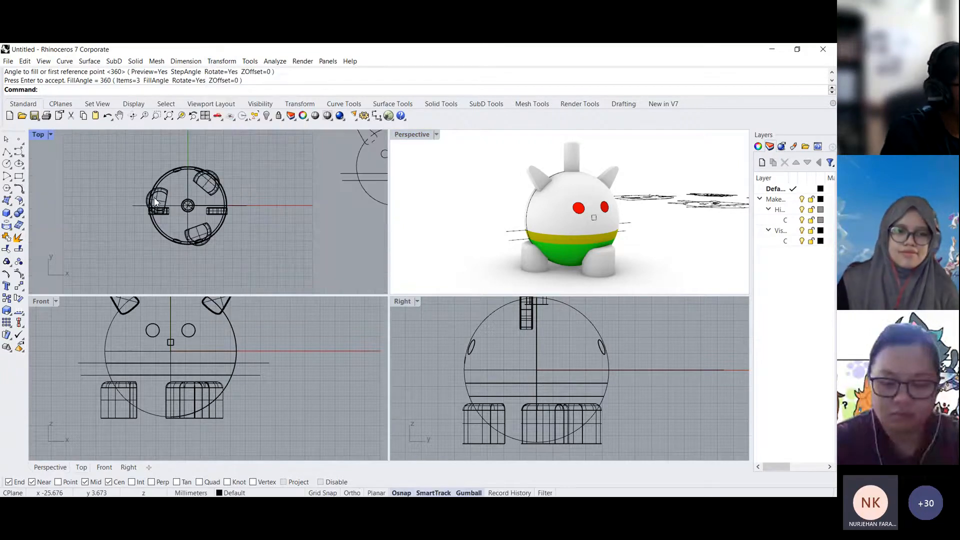
{"action": "scroll", "coordinate": [155, 202], "scroll_direction": "down", "scroll_amount": 2}
{"action": "right_click_drag", "start_coordinate": [155, 201], "coordinate": [177, 260]}
{"action": "left_click", "coordinate": [19, 152]}
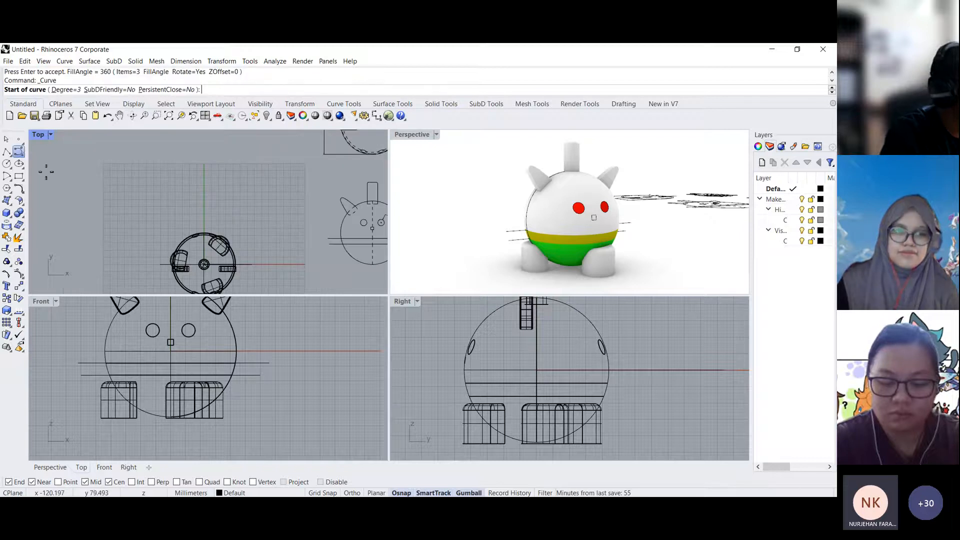
{"action": "left_click", "coordinate": [112, 197]}
{"action": "left_click", "coordinate": [133, 191]}
{"action": "left_click", "coordinate": [167, 209]}
{"action": "left_click", "coordinate": [195, 197]}
{"action": "left_click", "coordinate": [214, 172]}
{"action": "left_click", "coordinate": [264, 172]}
{"action": "right_click", "coordinate": [265, 175]}
- Draw a small circle centred on the start point of the wavy curve, clearing any selection
{"action": "left_click", "coordinate": [223, 245]}
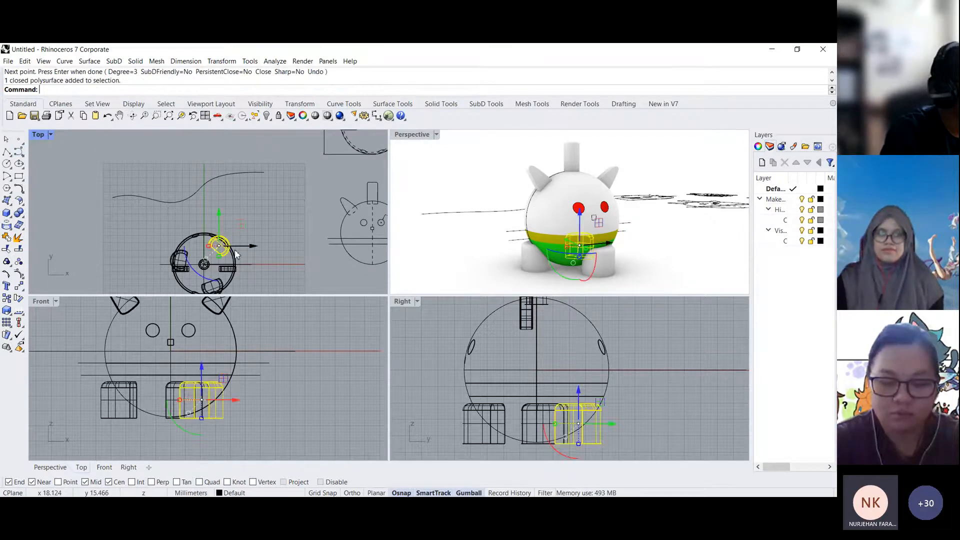
{"action": "left_click", "coordinate": [6, 163]}
{"action": "scroll", "coordinate": [123, 207], "scroll_direction": "up", "scroll_amount": 2}
{"action": "left_click", "coordinate": [113, 194]}
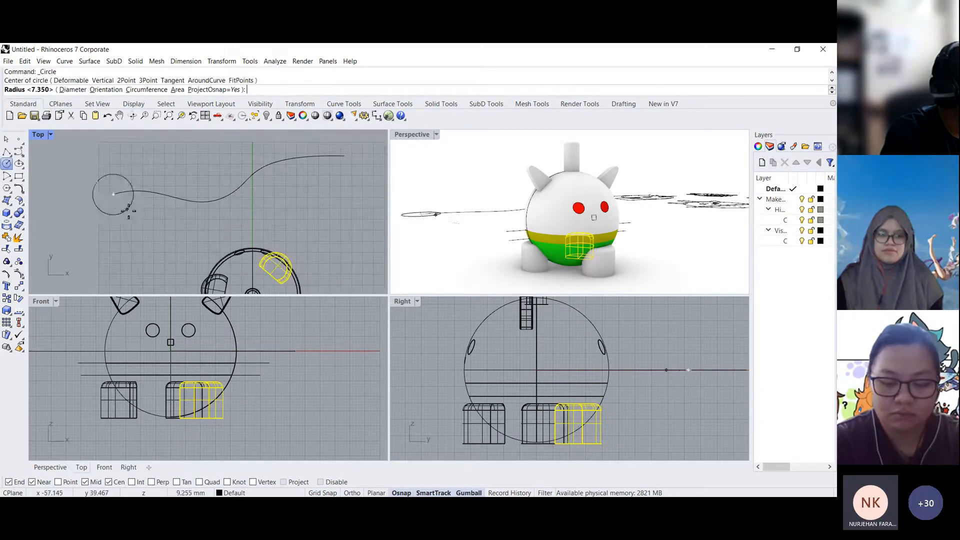
{"action": "left_click", "coordinate": [121, 204]}
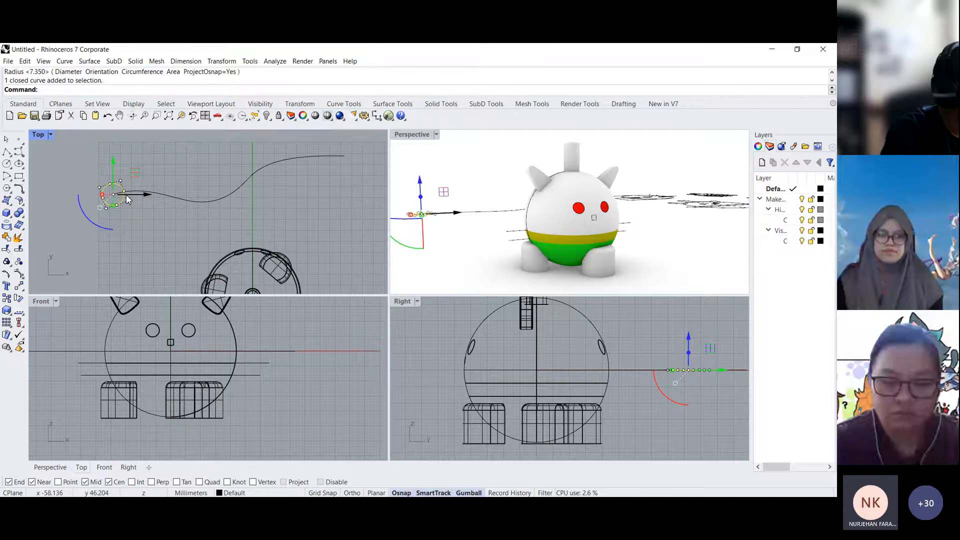
{"action": "key", "text": "Escape"}
{"action": "left_click", "coordinate": [218, 62]}
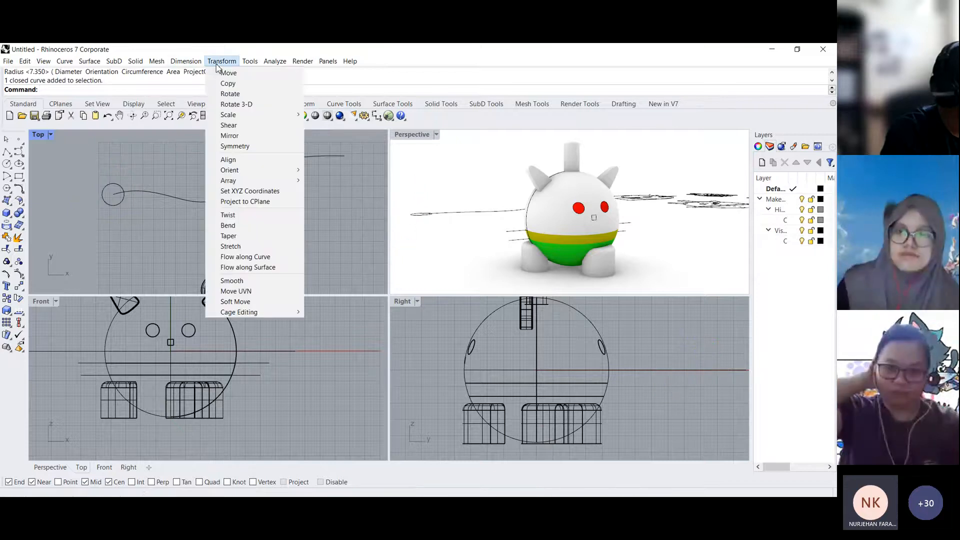
{"action": "key", "text": "Escape"}
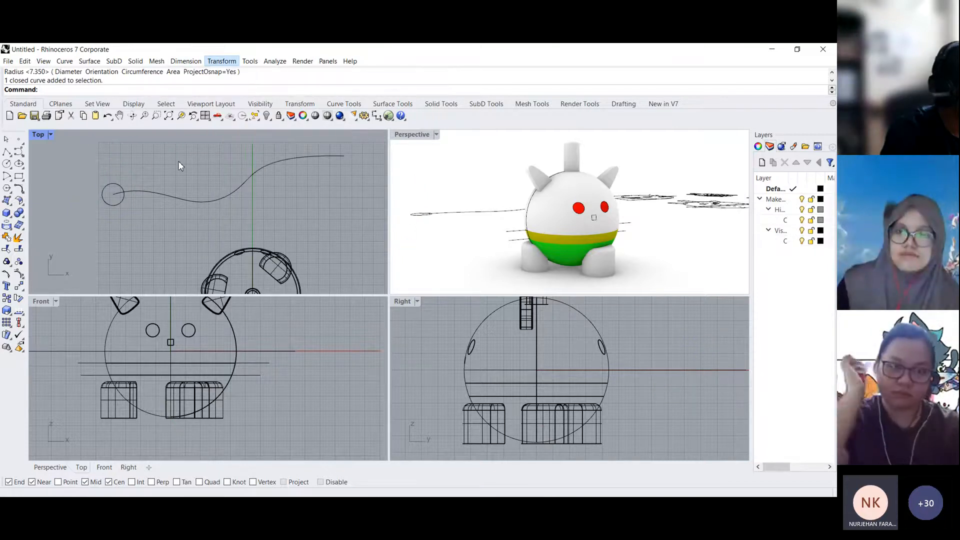
{"action": "key", "text": "Escape"}
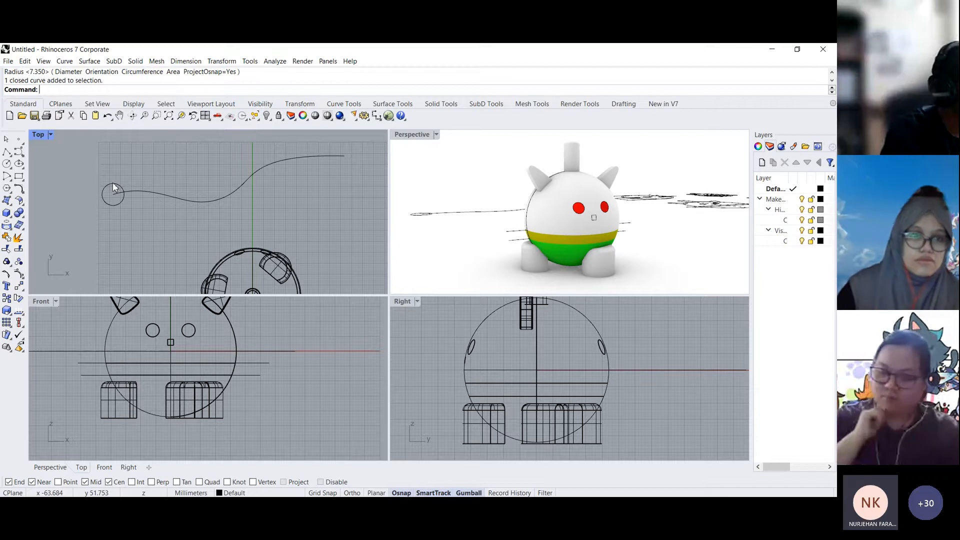
- Array the small circle along the wavy curve with 6 items and freeform orientation
{"action": "left_click", "coordinate": [113, 184]}
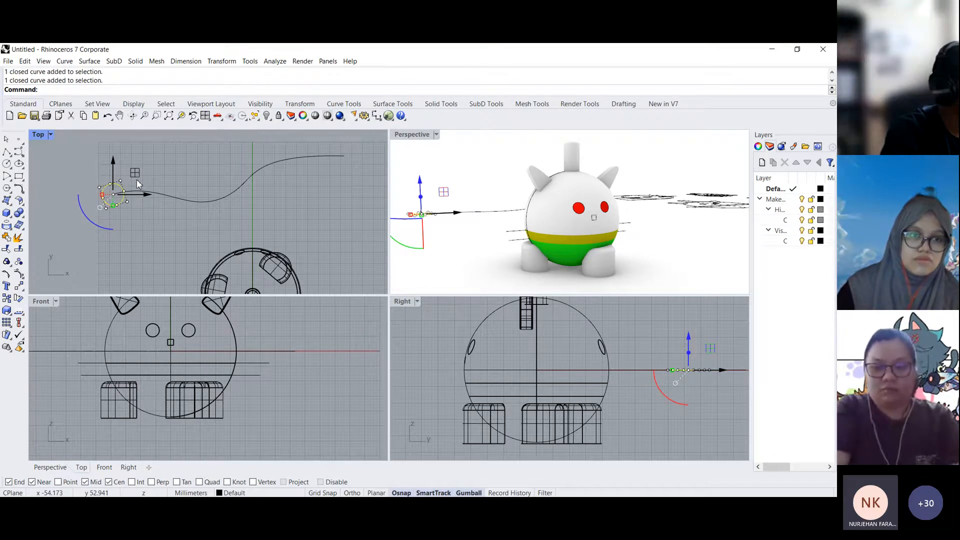
{"action": "left_click", "coordinate": [221, 61]}
{"action": "mouse_move", "coordinate": [276, 170]}
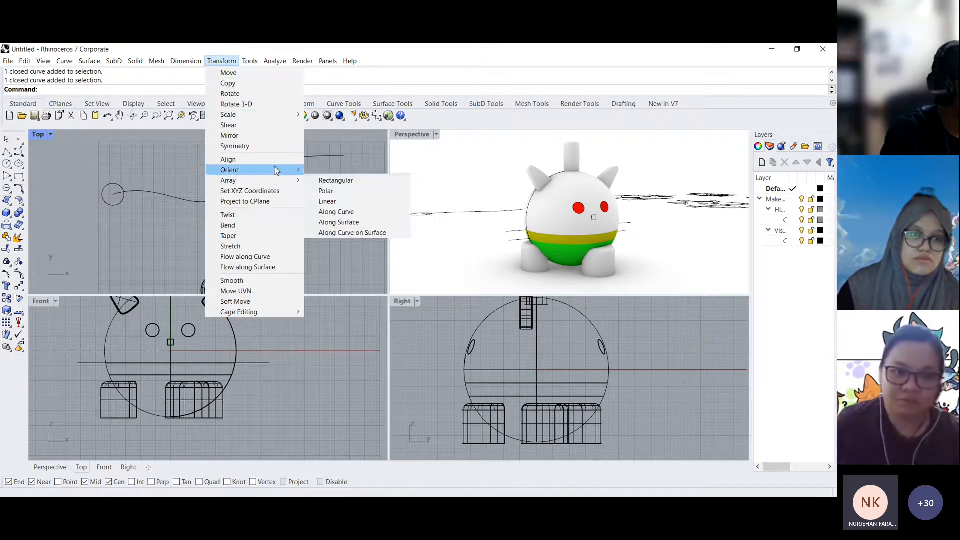
{"action": "left_click", "coordinate": [348, 215]}
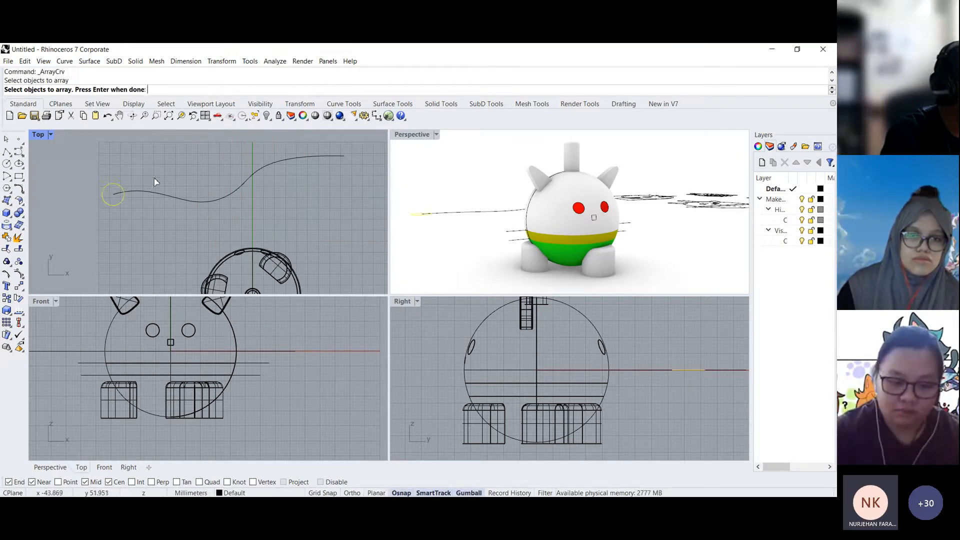
{"action": "key", "text": "Return"}
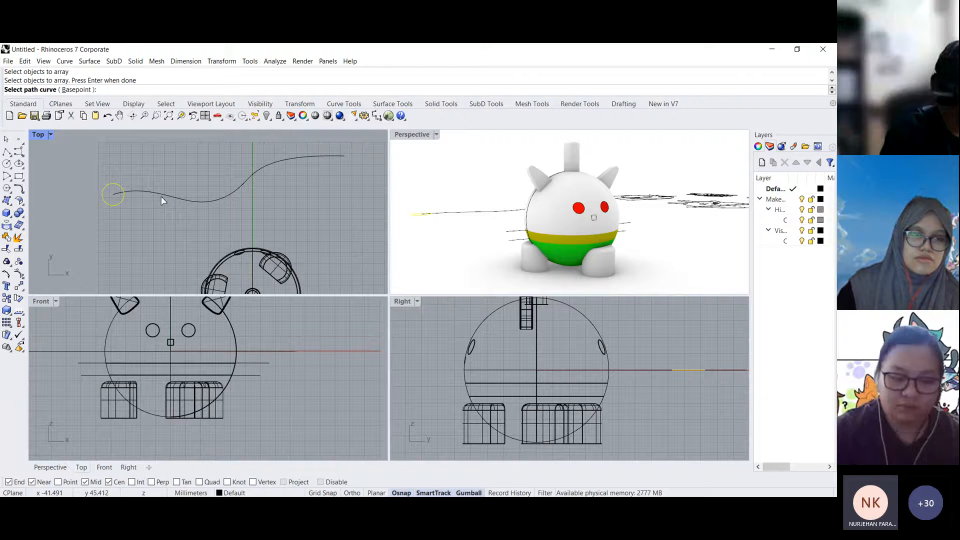
{"action": "left_click", "coordinate": [162, 200]}
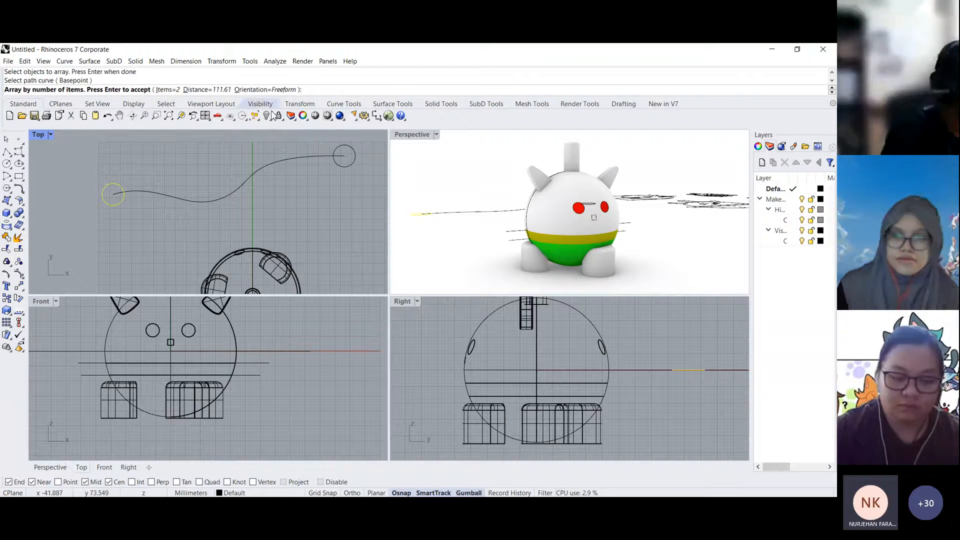
{"action": "type", "text": "6"}
{"action": "key", "text": "Return"}
{"action": "key", "text": "Return"}
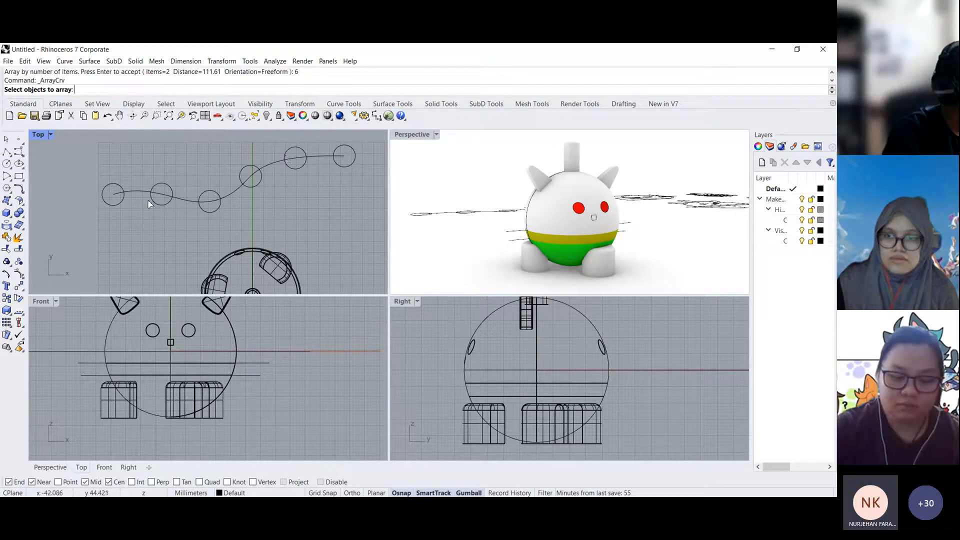
{"action": "left_click", "coordinate": [219, 207]}
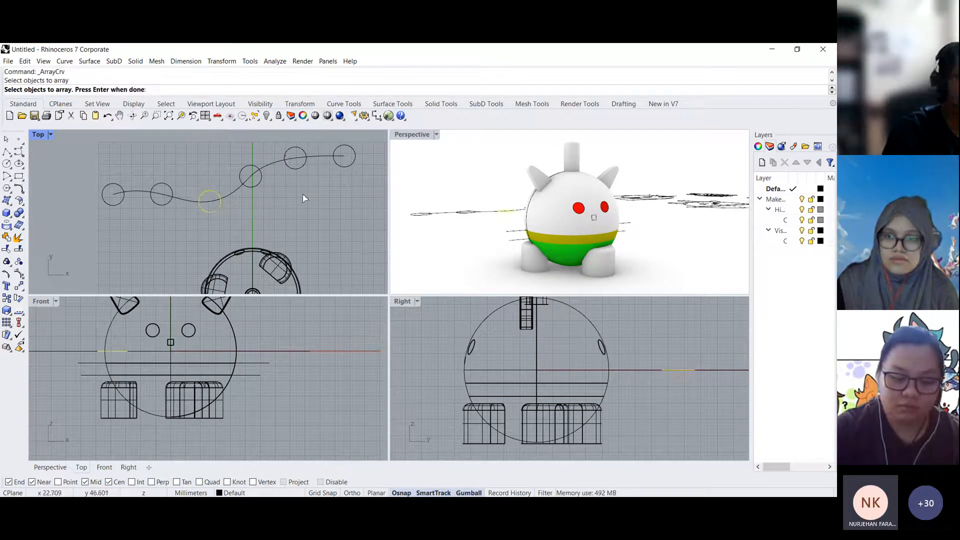
{"action": "scroll", "coordinate": [149, 190], "scroll_direction": "up", "scroll_amount": 10}
{"action": "scroll", "coordinate": [282, 227], "scroll_direction": "down", "scroll_amount": 6}
{"action": "right_click_drag", "start_coordinate": [312, 193], "coordinate": [283, 198]}
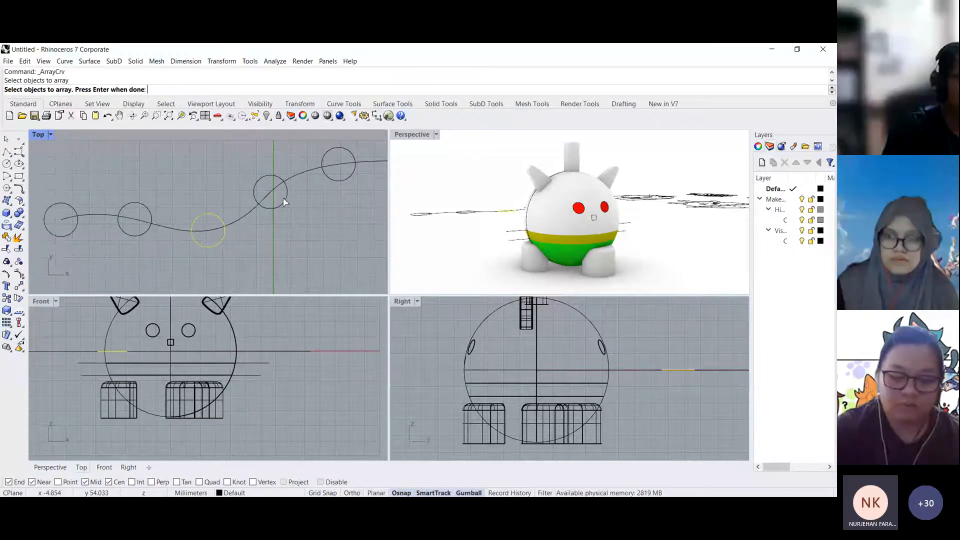
{"action": "scroll", "coordinate": [284, 201], "scroll_direction": "down", "scroll_amount": 5}
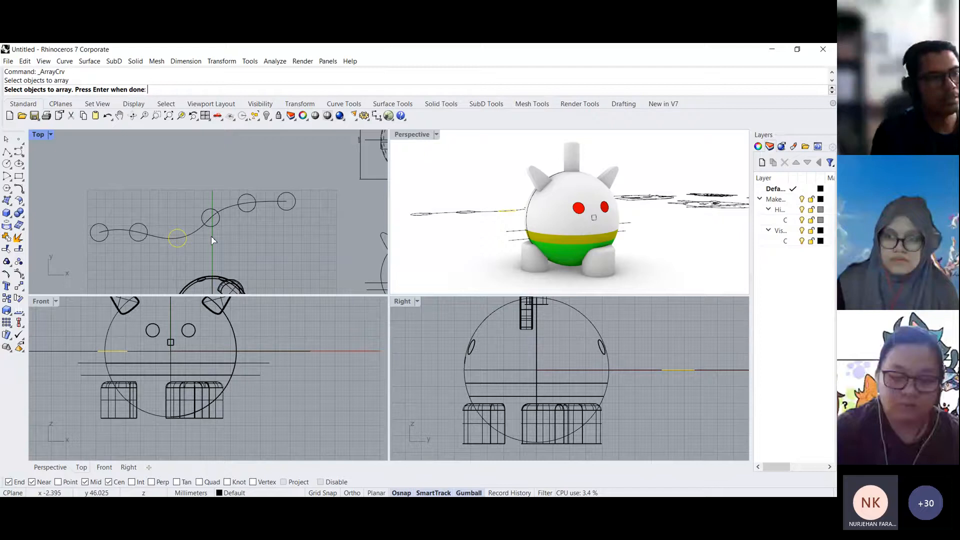
{"action": "key", "text": "Escape"}
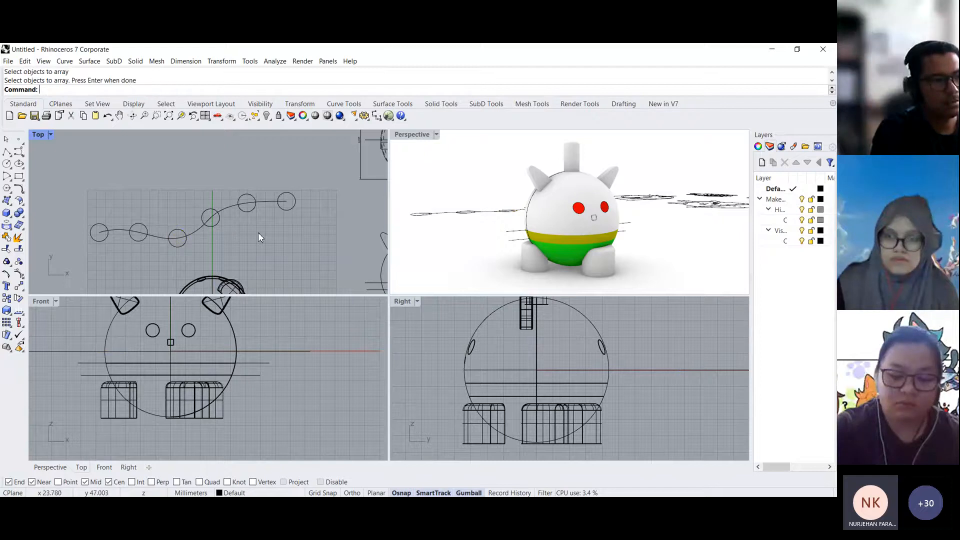
- Delete the wavy curve together with all the circles arrayed along it
{"action": "scroll", "coordinate": [298, 230], "scroll_direction": "down", "scroll_amount": 4}
{"action": "left_click_drag", "start_coordinate": [299, 231], "coordinate": [211, 219]}
{"action": "left_click", "coordinate": [305, 241]}
{"action": "left_click_drag", "start_coordinate": [304, 241], "coordinate": [98, 204]}
{"action": "key", "text": "Delete"}
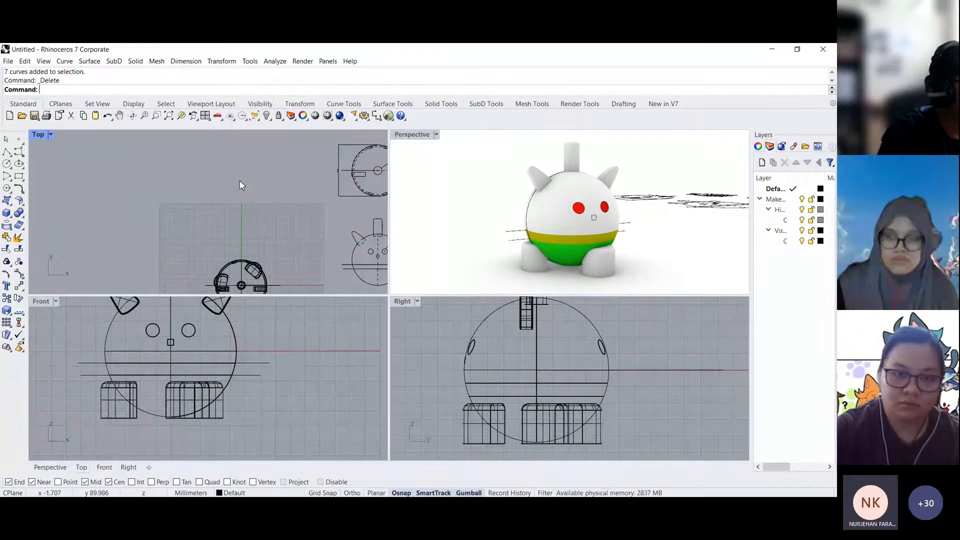
- Select the whole 3D cat model in the Top view and open the Make 2-D Drawing options for it
{"action": "right_click_drag", "start_coordinate": [278, 250], "coordinate": [276, 230]}
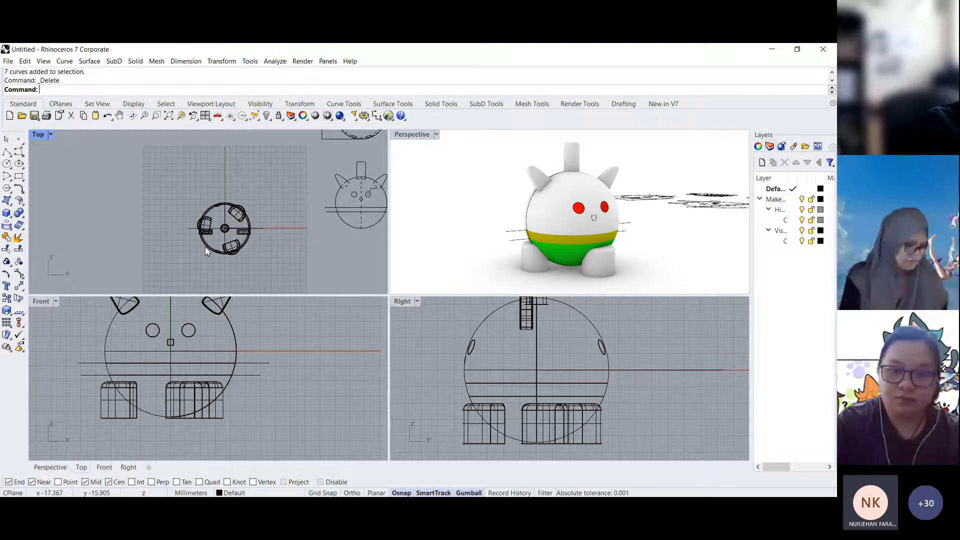
{"action": "right_click_drag", "start_coordinate": [290, 246], "coordinate": [267, 246]}
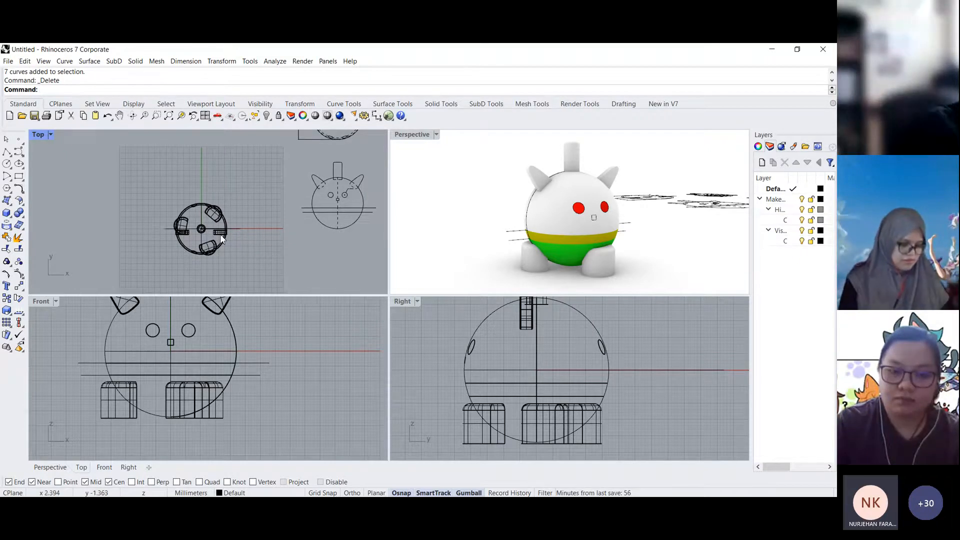
{"action": "left_click_drag", "start_coordinate": [264, 275], "coordinate": [184, 208]}
{"action": "left_click", "coordinate": [270, 248]}
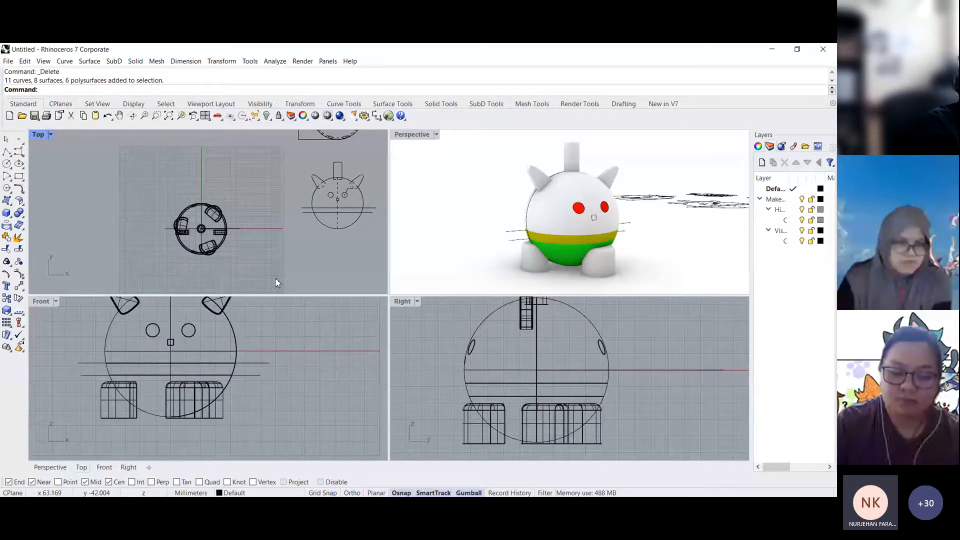
{"action": "left_click", "coordinate": [194, 64]}
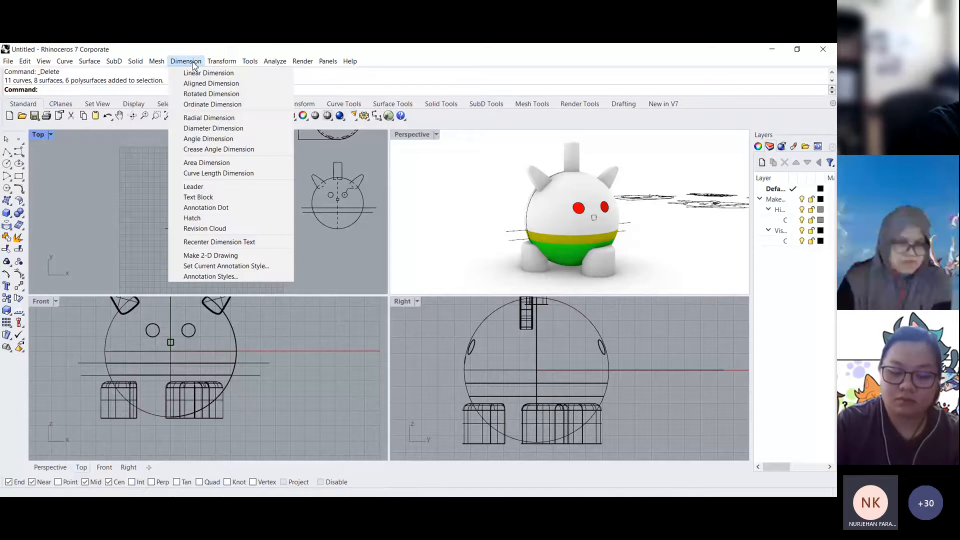
{"action": "left_click", "coordinate": [341, 265]}
{"action": "key", "text": "ctrl+a"}
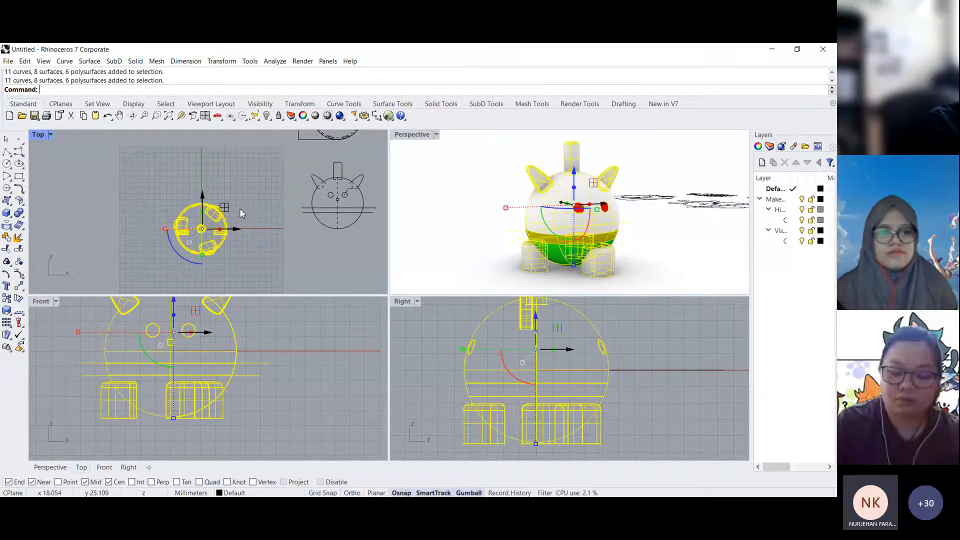
{"action": "left_click", "coordinate": [186, 61]}
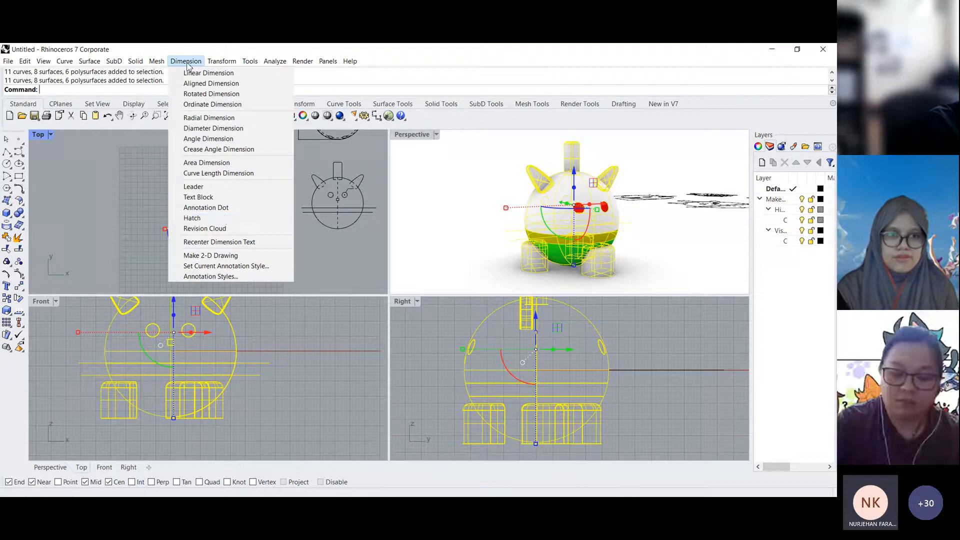
{"action": "left_click", "coordinate": [227, 259]}
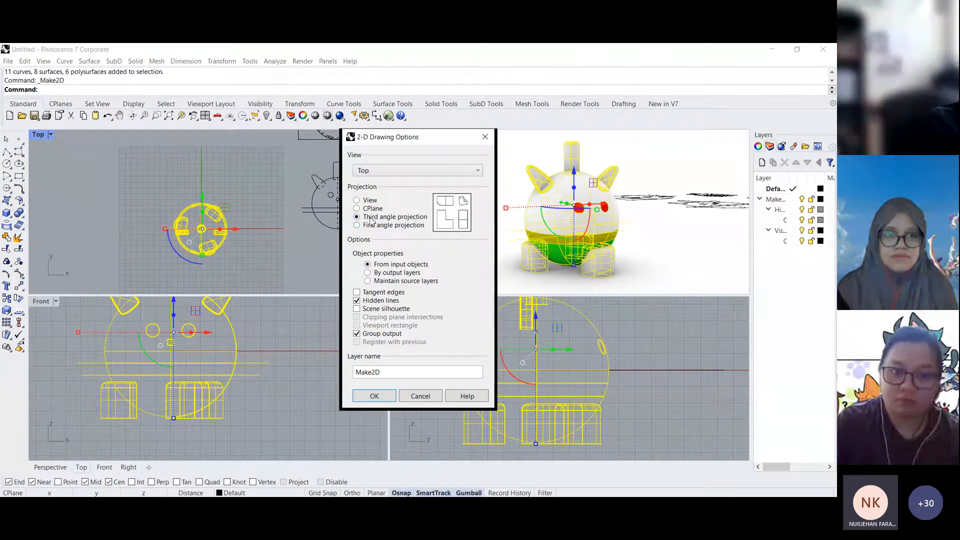
- Compare the View, first angle and third angle projection options for the 2-D drawing and cancel without creating it
{"action": "left_click", "coordinate": [364, 200]}
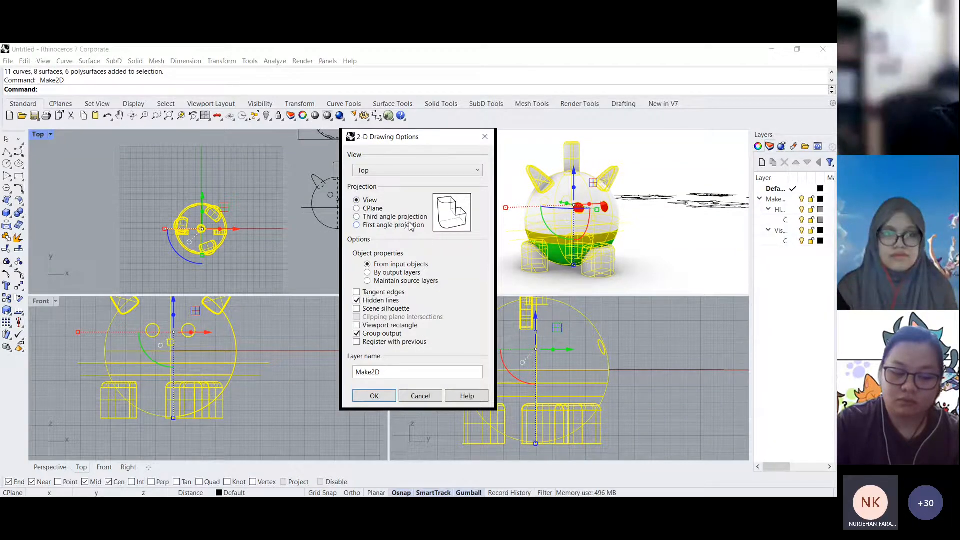
{"action": "left_click", "coordinate": [382, 218]}
{"action": "left_click", "coordinate": [383, 226]}
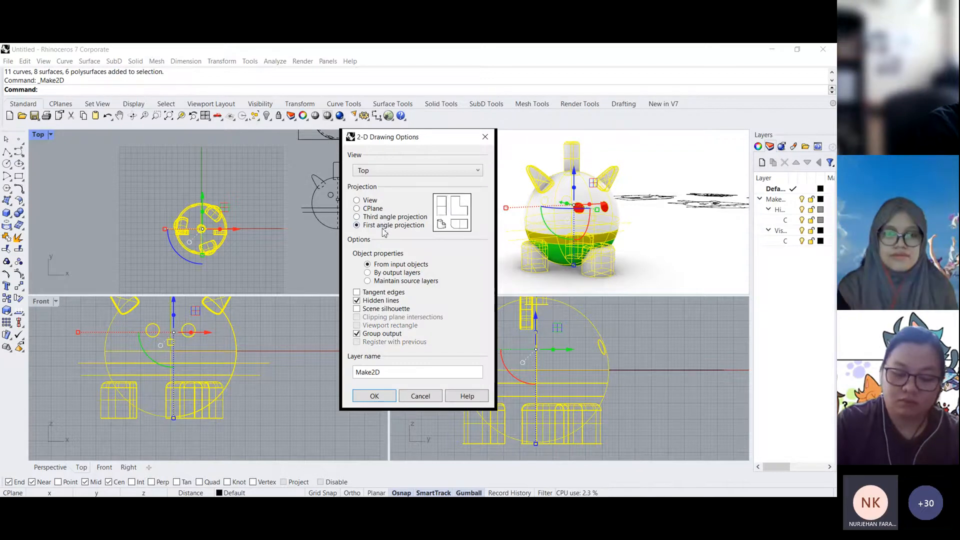
{"action": "left_click", "coordinate": [386, 217]}
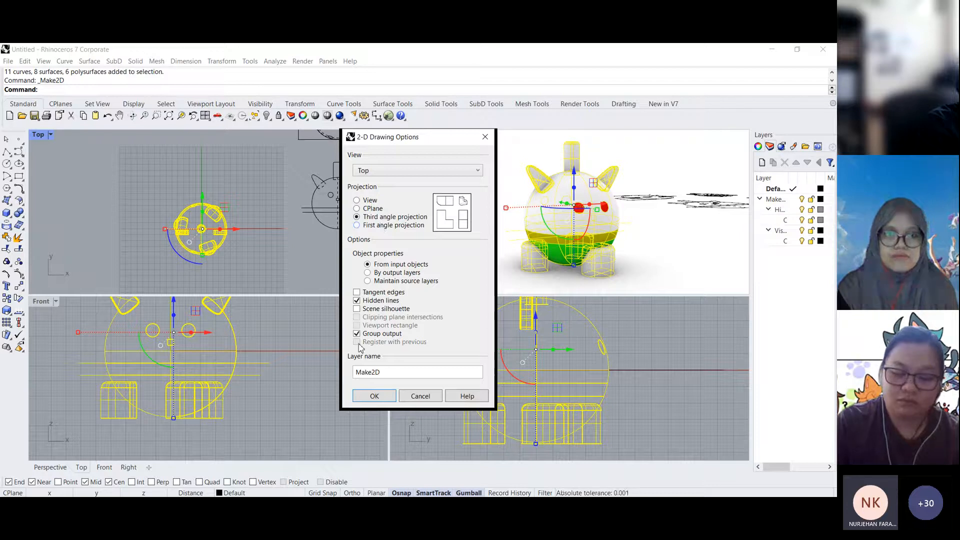
{"action": "left_click", "coordinate": [430, 399]}
- Select the four existing 2-D drawings of the cat and their dimensions in the Top view
{"action": "left_click", "coordinate": [269, 253]}
{"action": "scroll", "coordinate": [320, 254], "scroll_direction": "down", "scroll_amount": 4}
{"action": "mouse_move", "coordinate": [320, 253]}
{"action": "right_mouse_down"}
{"action": "mouse_move", "coordinate": [297, 265]}
{"action": "mouse_move", "coordinate": [239, 259]}
{"action": "right_mouse_up"}
{"action": "left_click_drag", "start_coordinate": [361, 271], "coordinate": [204, 143]}
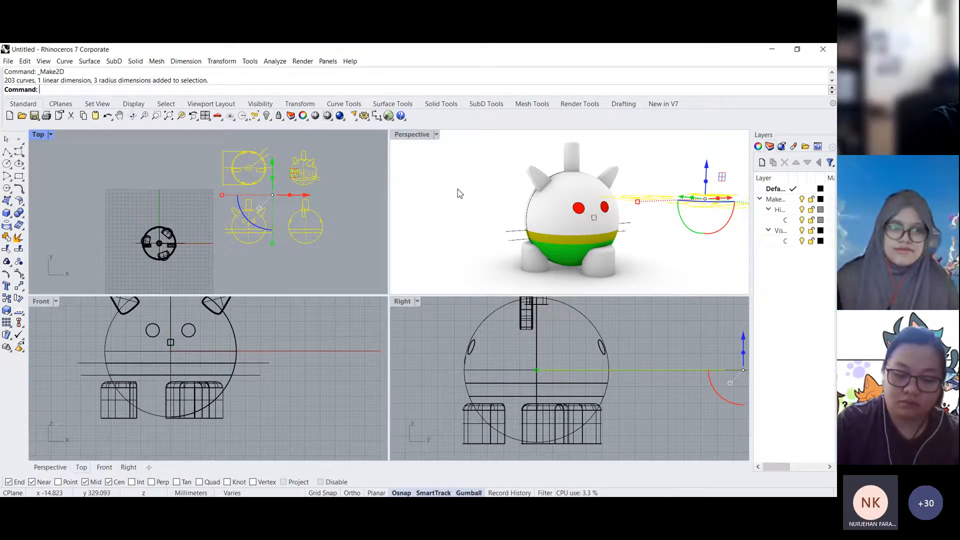
{"action": "left_click", "coordinate": [340, 199]}
{"action": "left_click_drag", "start_coordinate": [354, 251], "coordinate": [201, 136]}
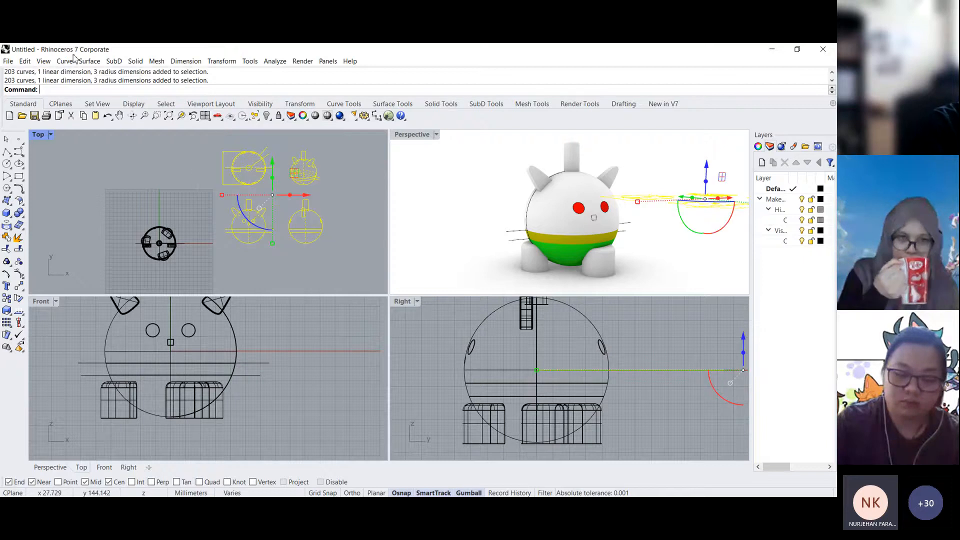
- Open the export of the selected 2-D drawings, review the available file formats and cancel without saving
{"action": "left_click", "coordinate": [8, 61]}
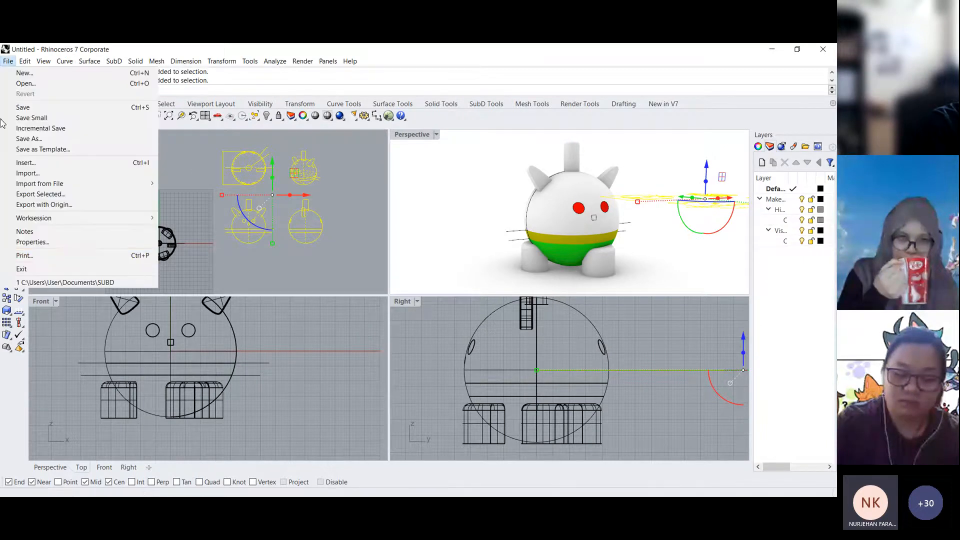
{"action": "left_click", "coordinate": [59, 195]}
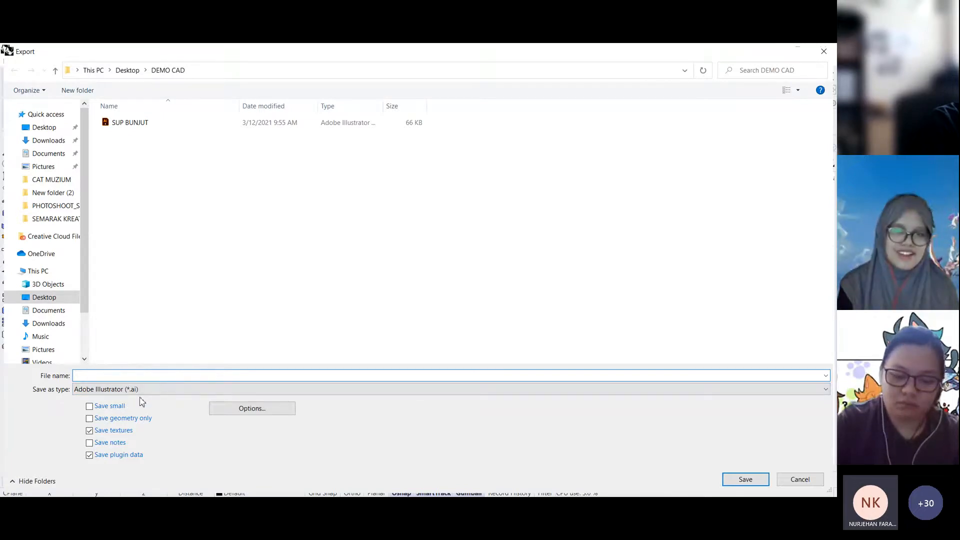
{"action": "left_click", "coordinate": [683, 393]}
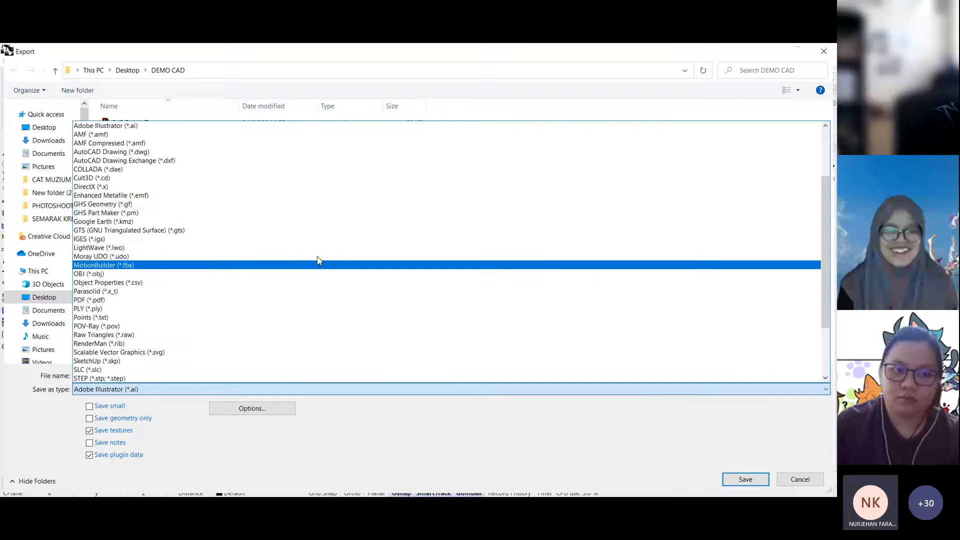
{"action": "left_click", "coordinate": [579, 376]}
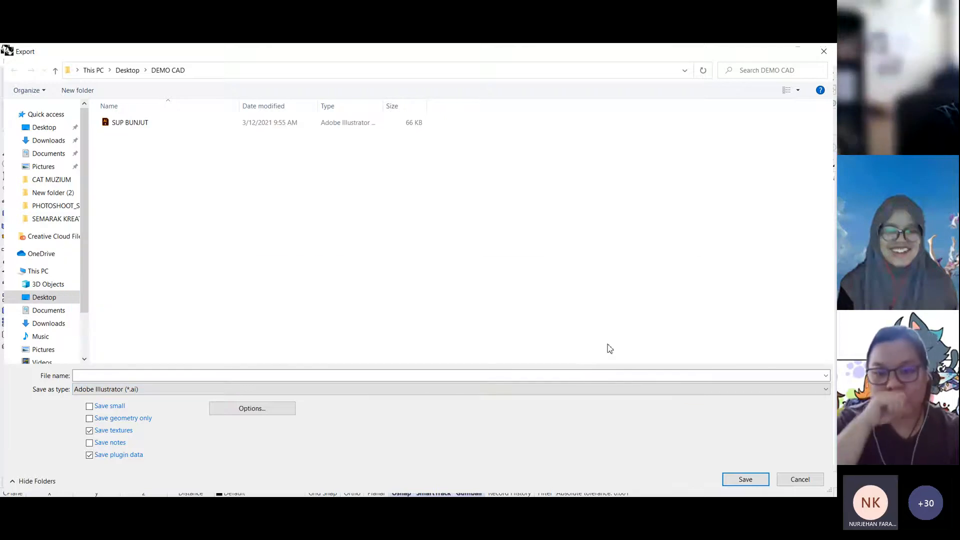
{"action": "left_click", "coordinate": [824, 53]}
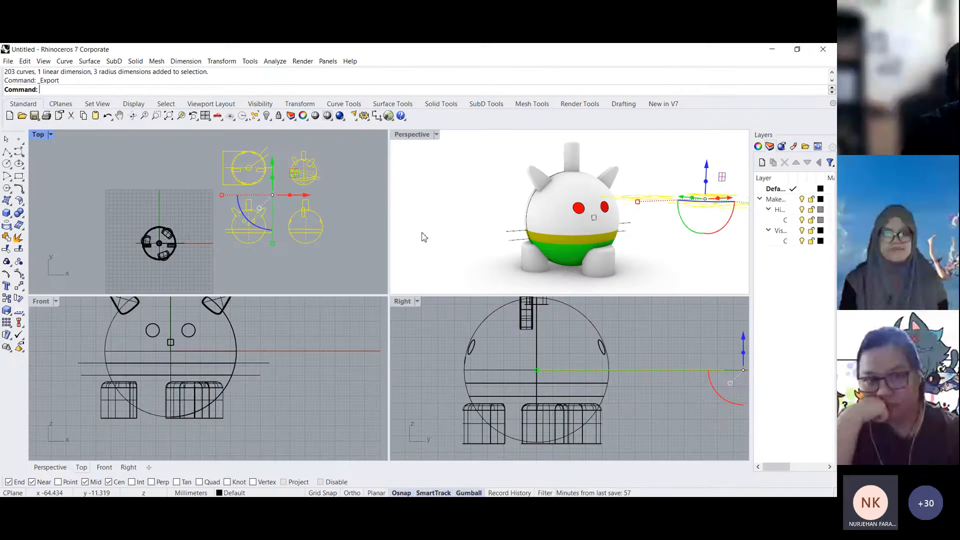
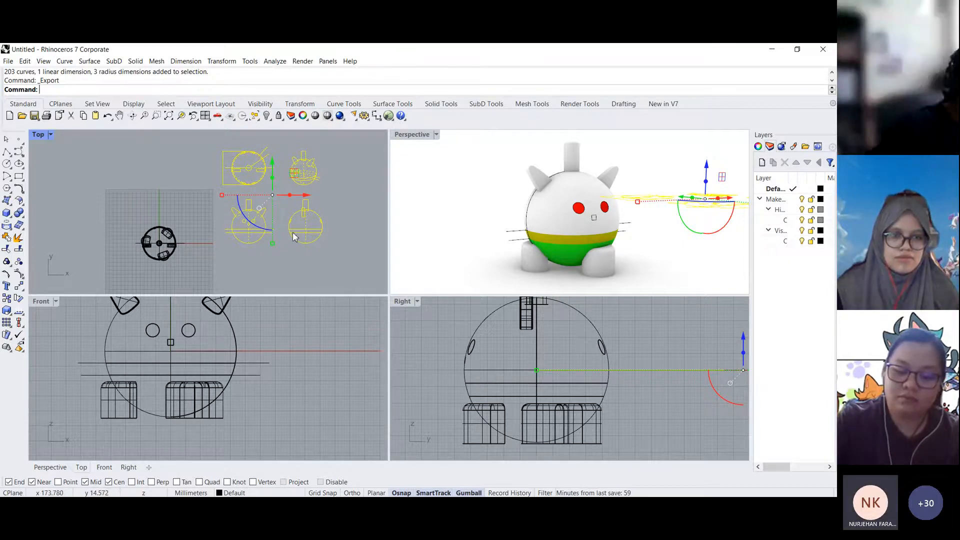
- Deselect the 2-D drawings and create a sphere of about 24.4 mm radius at the grid's upper-left corner in the Top view
{"action": "left_click", "coordinate": [356, 254]}
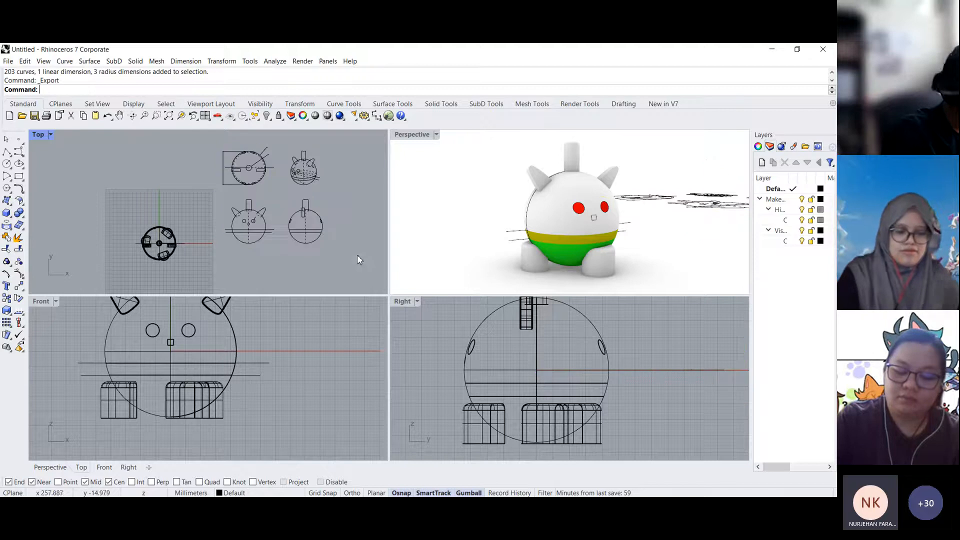
{"action": "right_click_drag", "start_coordinate": [212, 246], "coordinate": [286, 262]}
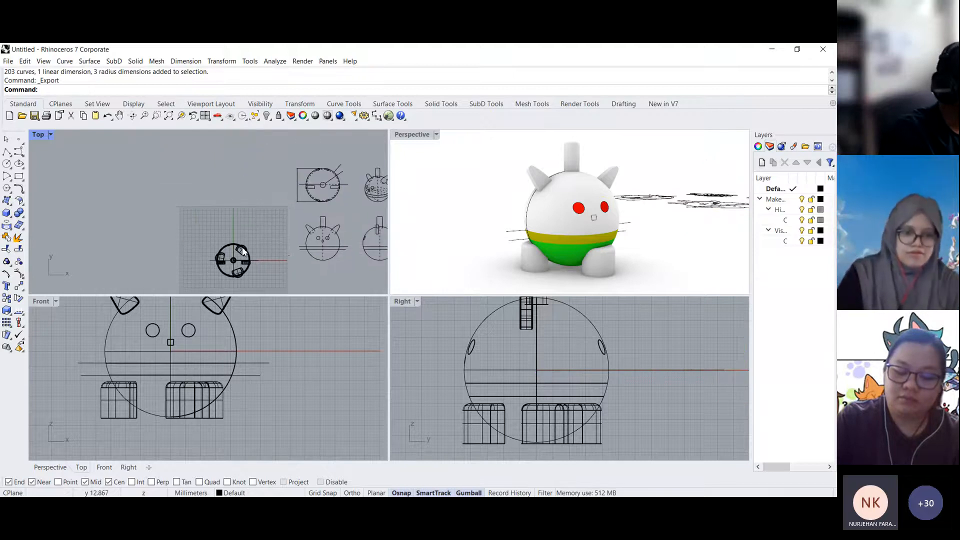
{"action": "left_click", "coordinate": [8, 216]}
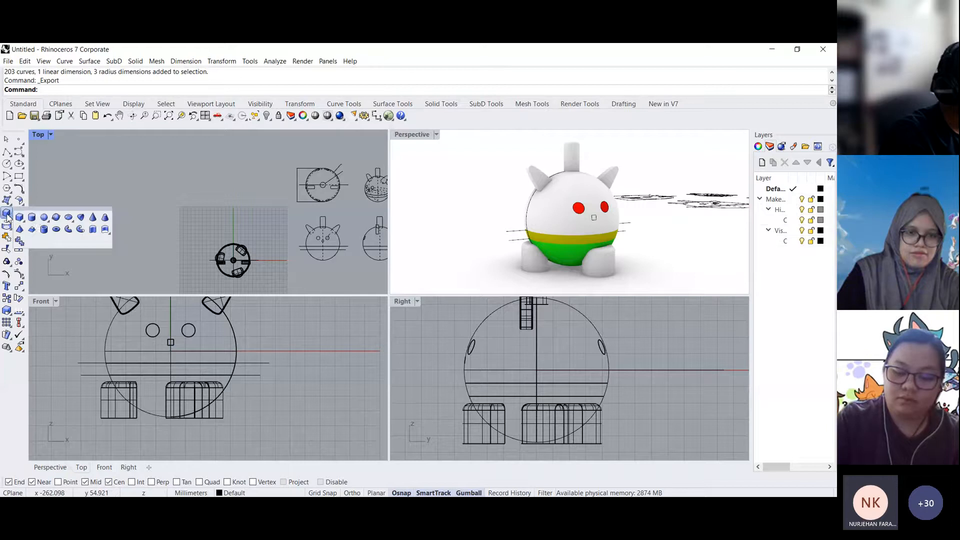
{"action": "mouse_move", "coordinate": [44, 220]}
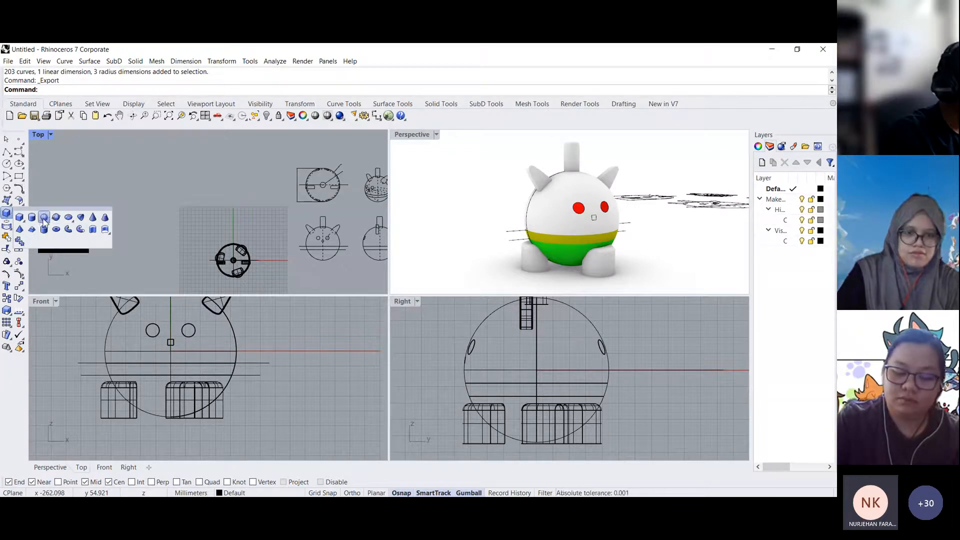
{"action": "left_click", "coordinate": [44, 217]}
{"action": "scroll", "coordinate": [181, 207], "scroll_direction": "up", "scroll_amount": 2}
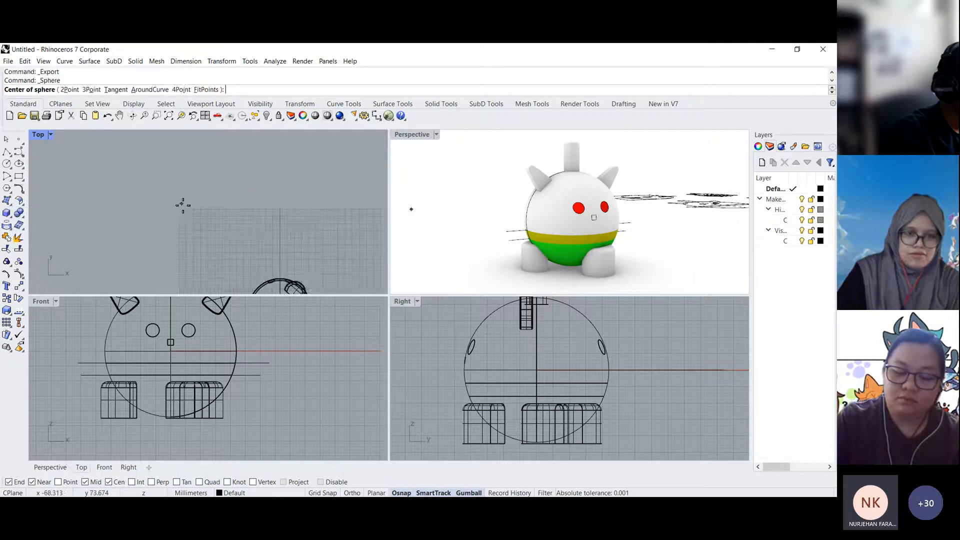
{"action": "left_click", "coordinate": [178, 205]}
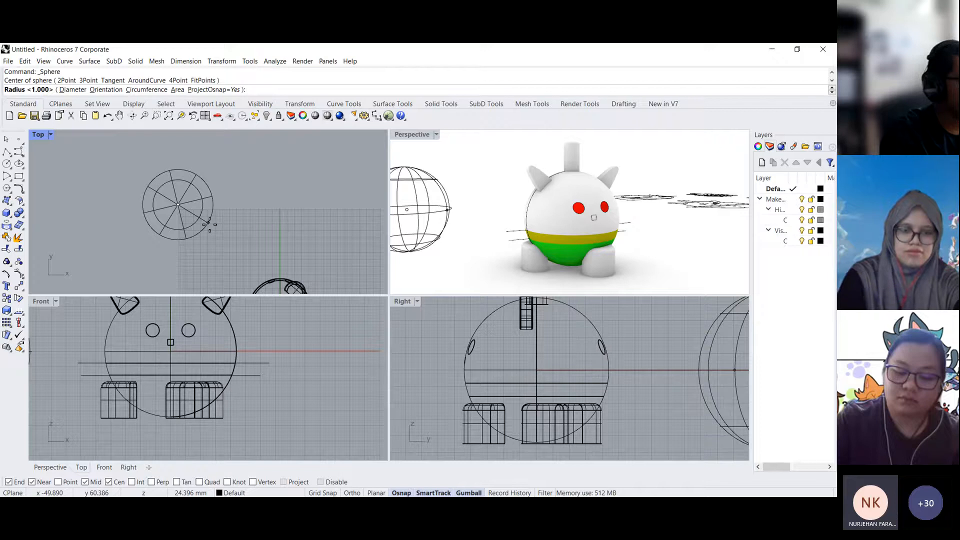
{"action": "left_click", "coordinate": [209, 225]}
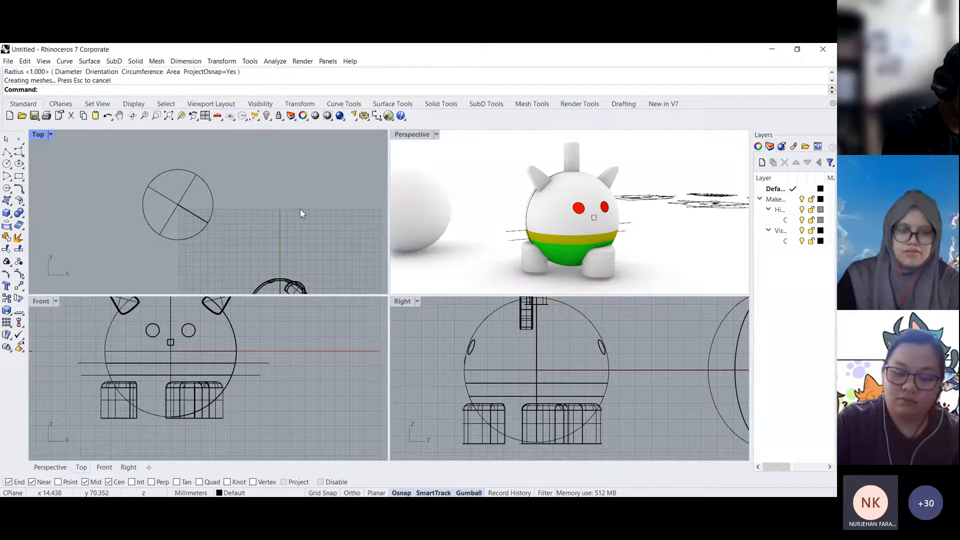
- Create a smaller second sphere of about 21.4 mm radius, placed over the first sphere's centre in the Top view
{"action": "right_click_drag", "start_coordinate": [213, 218], "coordinate": [248, 206]}
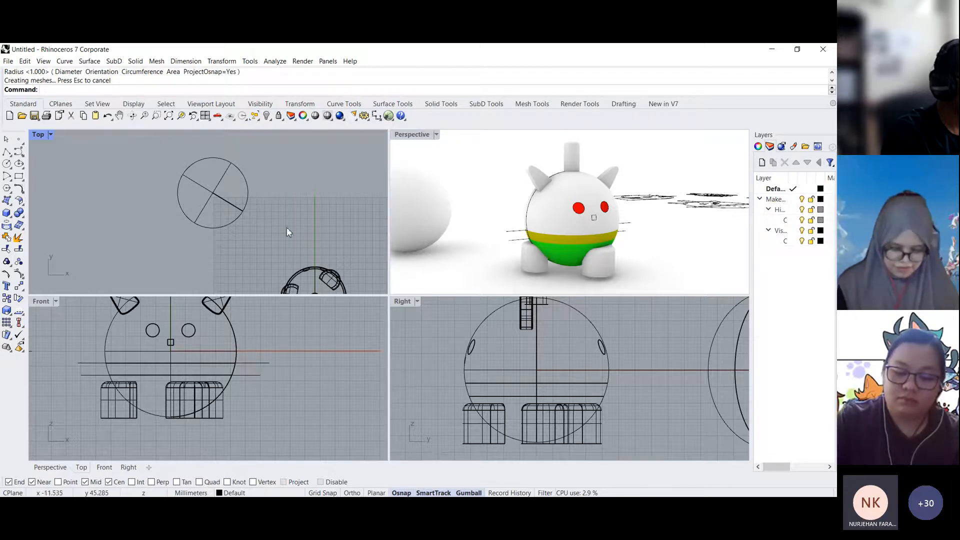
{"action": "left_click", "coordinate": [234, 209]}
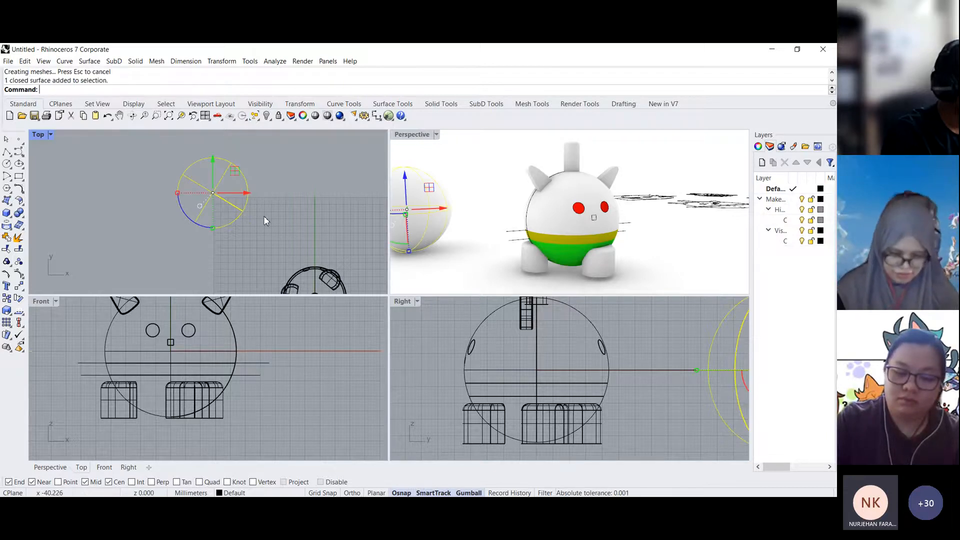
{"action": "left_click", "coordinate": [204, 202]}
{"action": "left_click", "coordinate": [274, 223]}
{"action": "left_click", "coordinate": [230, 201]}
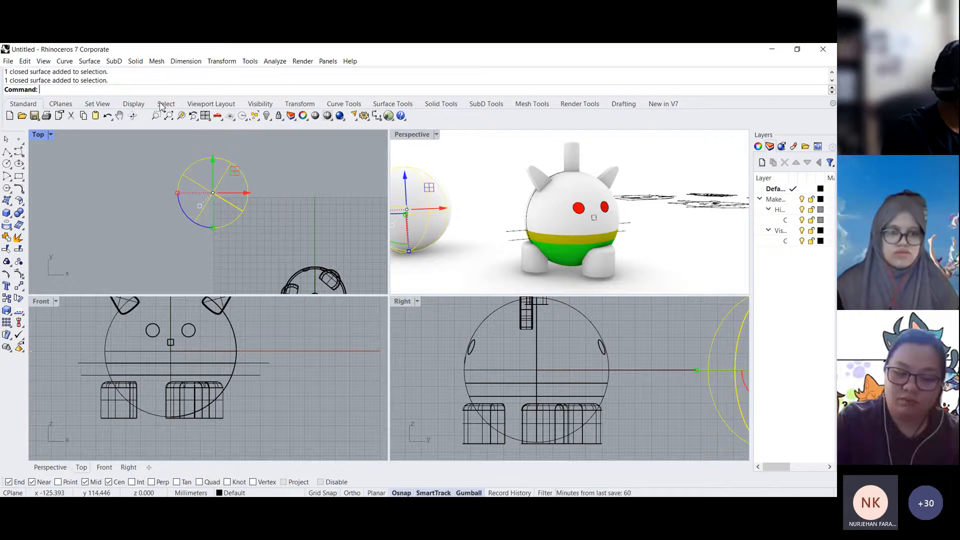
{"action": "left_click", "coordinate": [9, 214]}
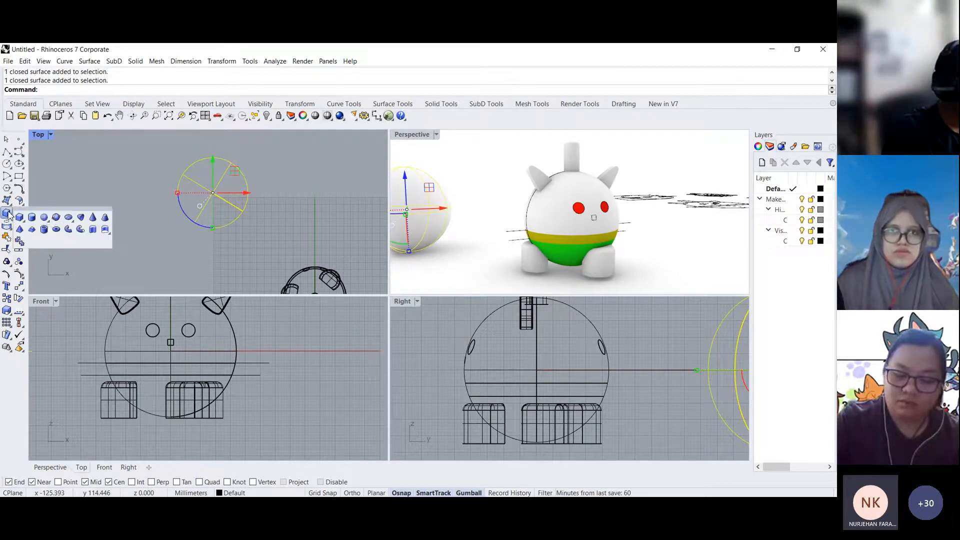
{"action": "left_click", "coordinate": [44, 218]}
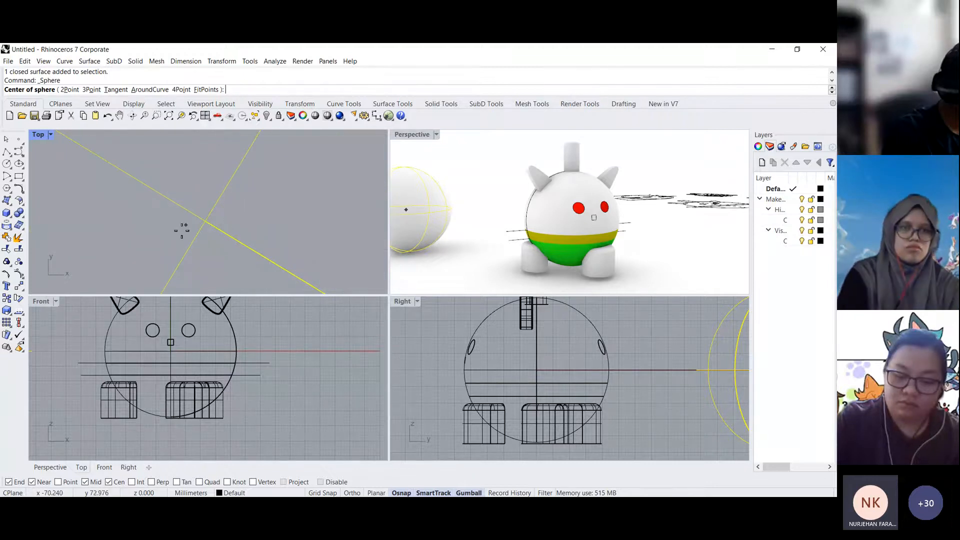
{"action": "left_click", "coordinate": [215, 222]}
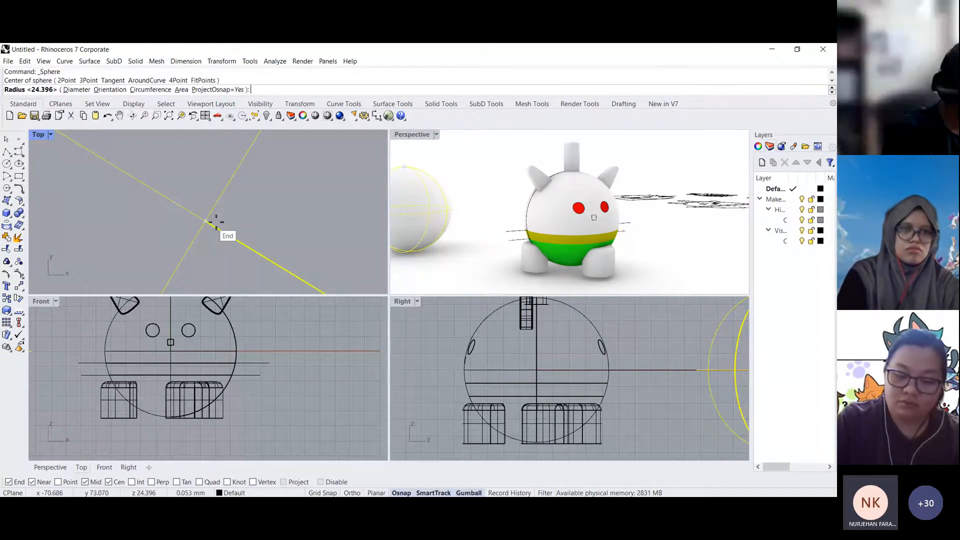
{"action": "scroll", "coordinate": [253, 203], "scroll_direction": "down", "scroll_amount": 5}
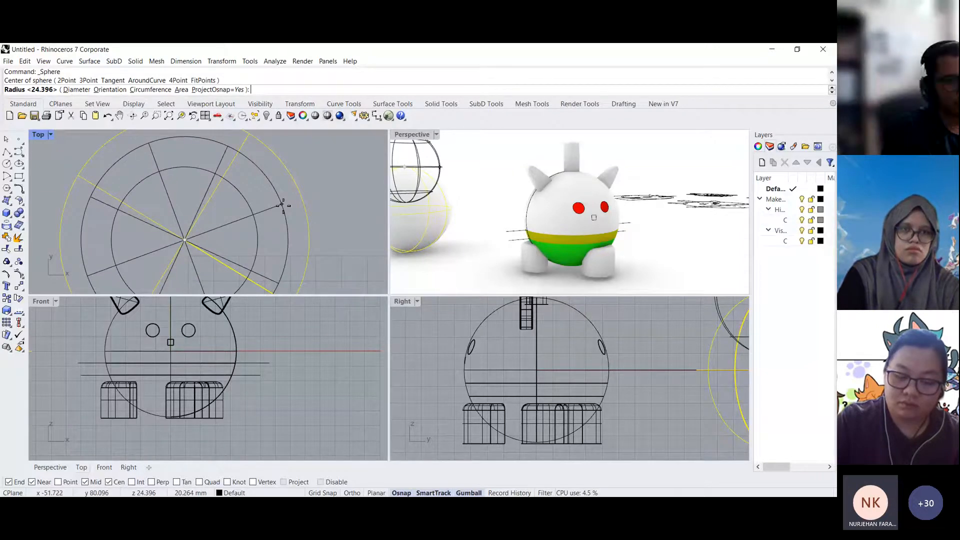
{"action": "right_click_drag", "start_coordinate": [281, 205], "coordinate": [275, 215]}
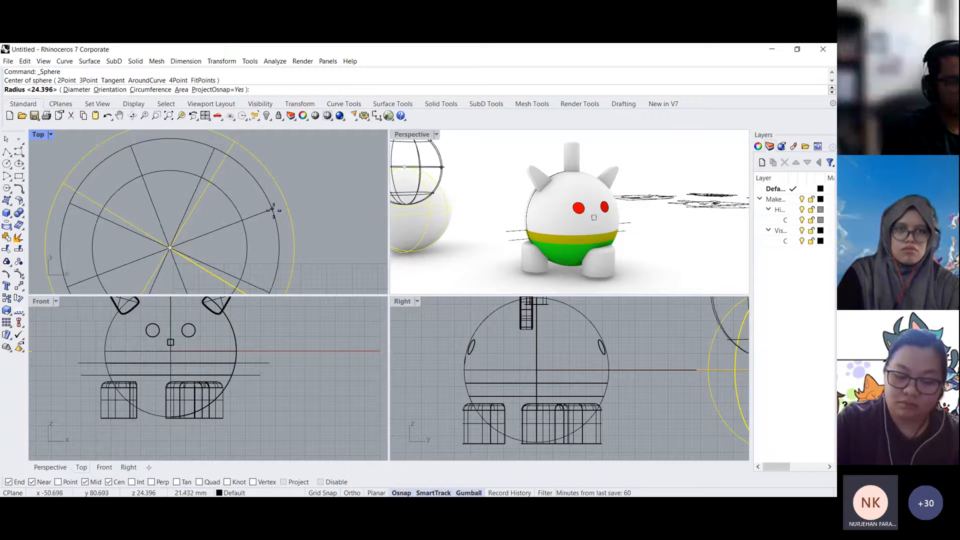
{"action": "left_click", "coordinate": [273, 210]}
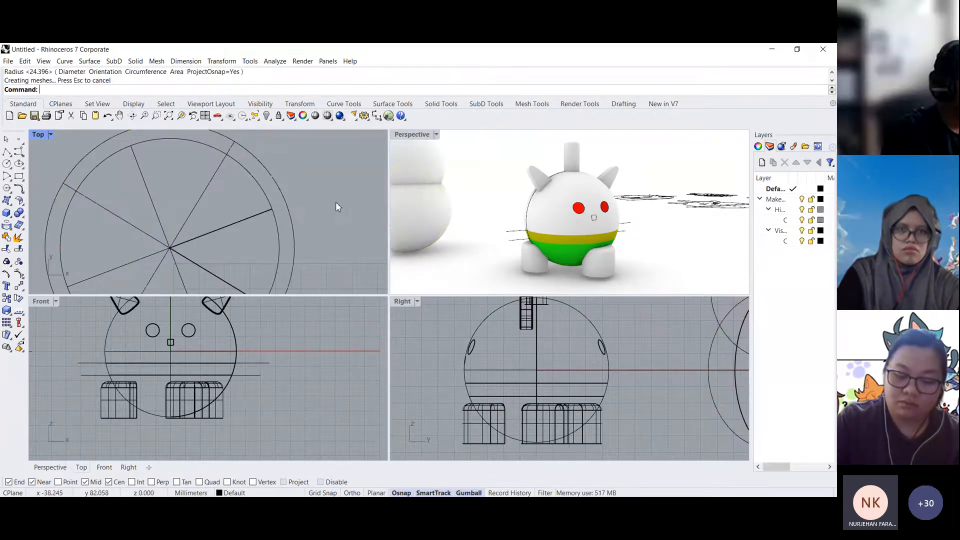
- Select the smaller sphere, maximise the Front view and move the sphere straight down until it sits inside the larger one
{"action": "left_click", "coordinate": [272, 214]}
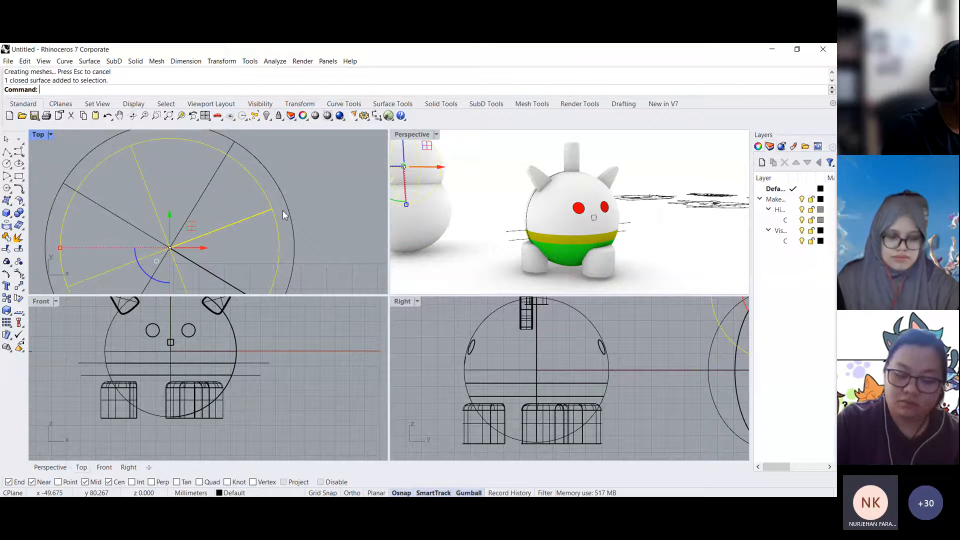
{"action": "scroll", "coordinate": [284, 206], "scroll_direction": "down", "scroll_amount": 3}
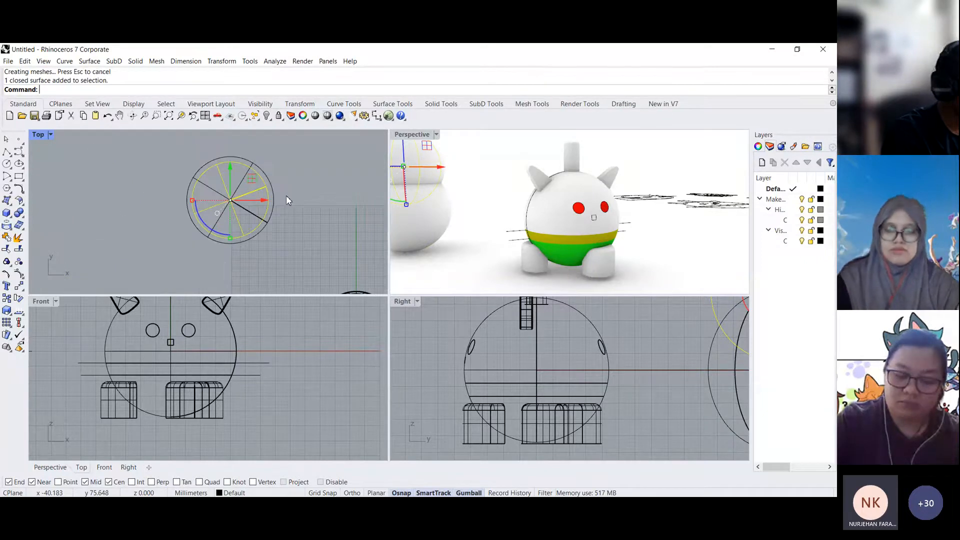
{"action": "scroll", "coordinate": [234, 164], "scroll_direction": "up", "scroll_amount": 4}
{"action": "left_click", "coordinate": [234, 162]}
{"action": "scroll", "coordinate": [200, 372], "scroll_direction": "down", "scroll_amount": 8}
{"action": "right_click_drag", "start_coordinate": [70, 361], "coordinate": [182, 381]}
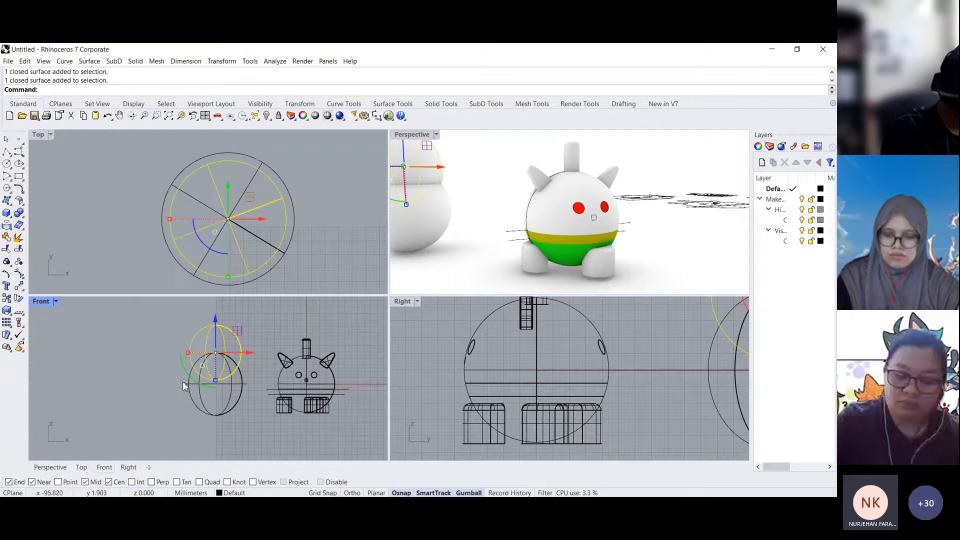
{"action": "double_click", "coordinate": [56, 303]}
{"action": "left_click", "coordinate": [56, 134]}
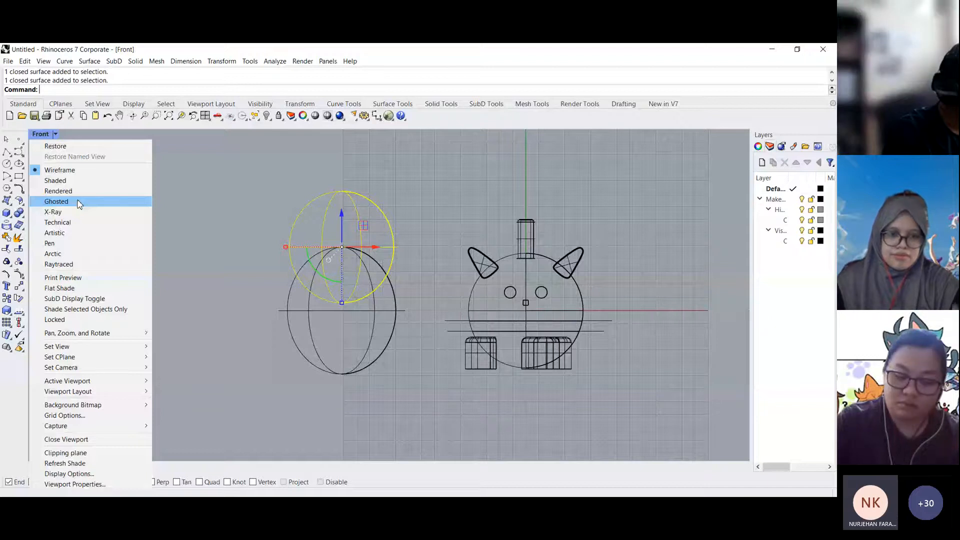
{"action": "left_click", "coordinate": [78, 201]}
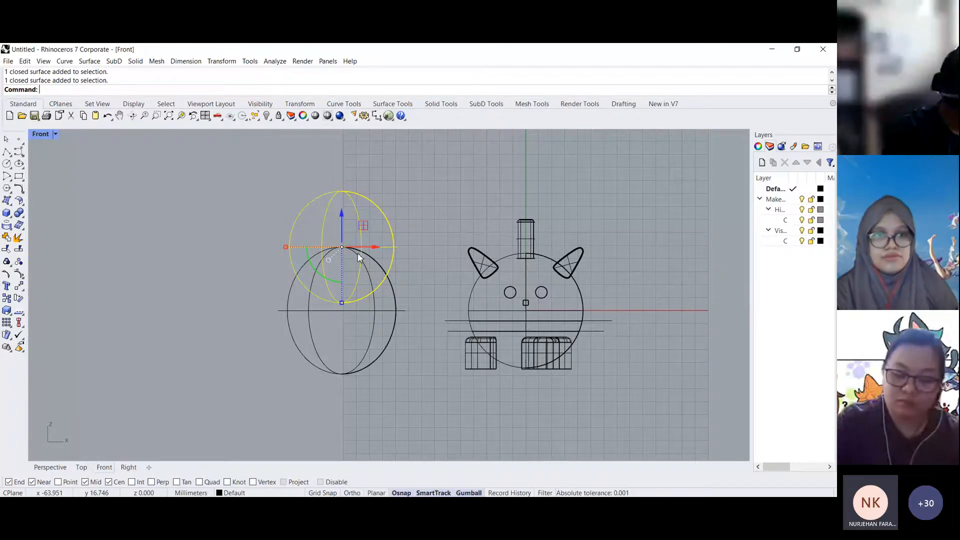
{"action": "left_click_drag", "start_coordinate": [341, 214], "coordinate": [342, 262]}
{"action": "scroll", "coordinate": [329, 337], "scroll_direction": "up", "scroll_amount": 6}
{"action": "left_click_drag", "start_coordinate": [354, 225], "coordinate": [356, 245]}
- Try the Shaded and Wireframe display modes in the Front view and set it to X-Ray
{"action": "left_click", "coordinate": [55, 134]}
{"action": "left_click", "coordinate": [70, 181]}
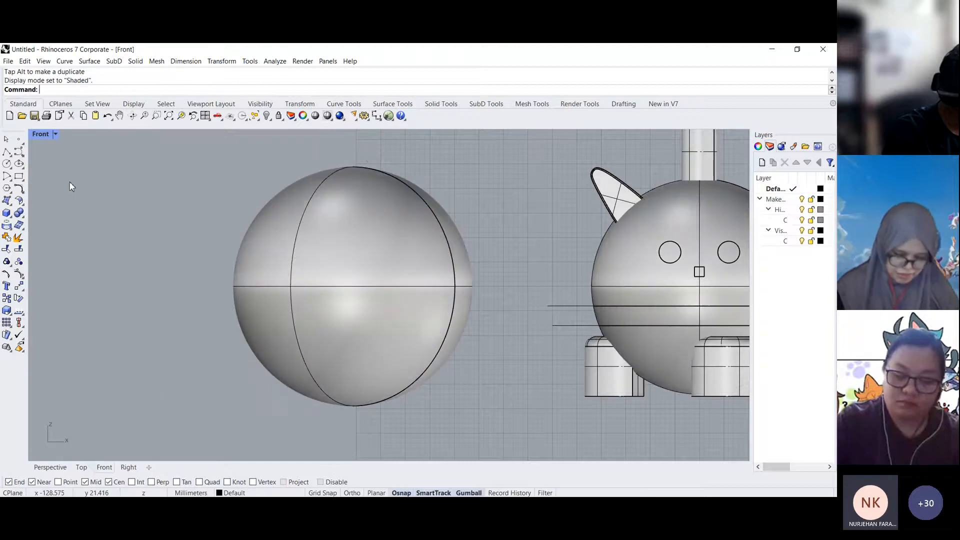
{"action": "left_click", "coordinate": [56, 134]}
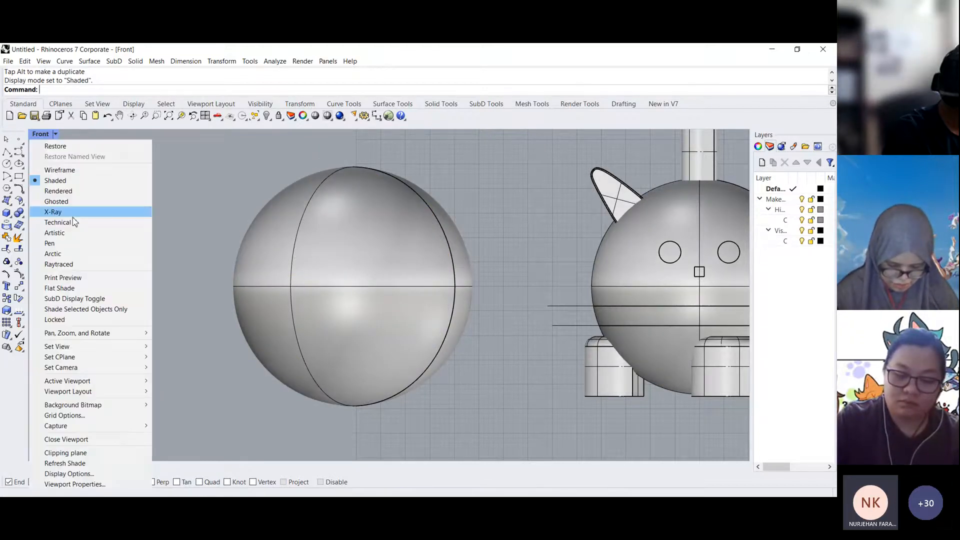
{"action": "left_click", "coordinate": [70, 171]}
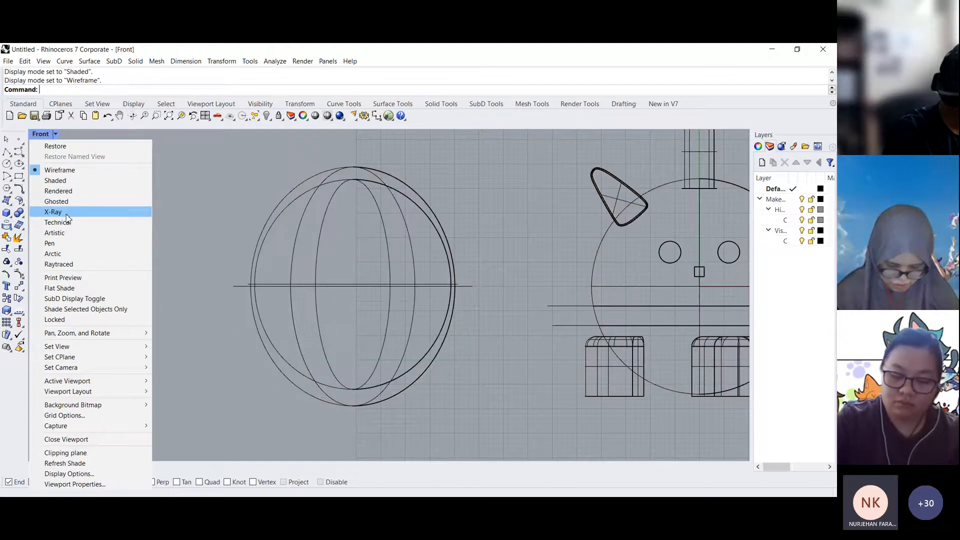
{"action": "left_click", "coordinate": [62, 212]}
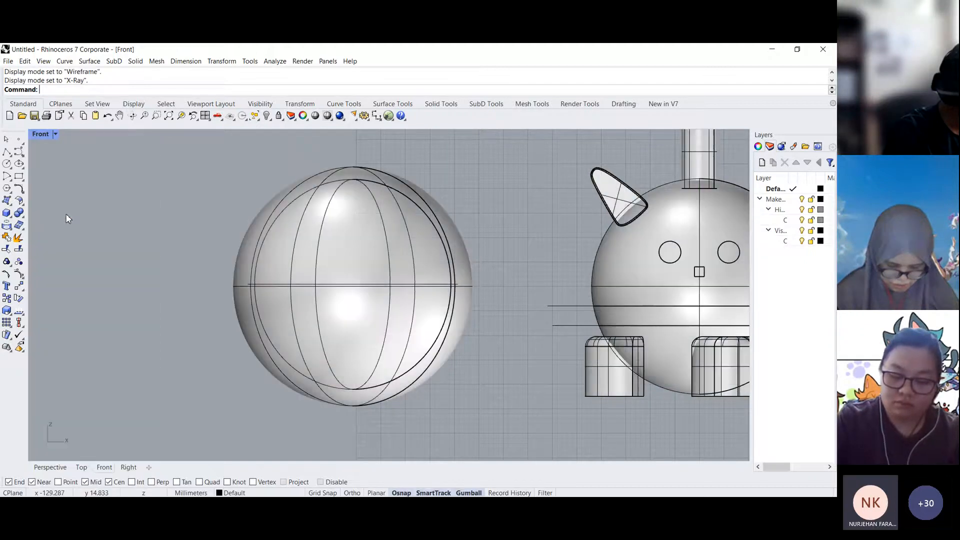
- Scale the inner sphere up slightly to reduce the gap to the outer sphere, and clear the selection
{"action": "left_click", "coordinate": [463, 252]}
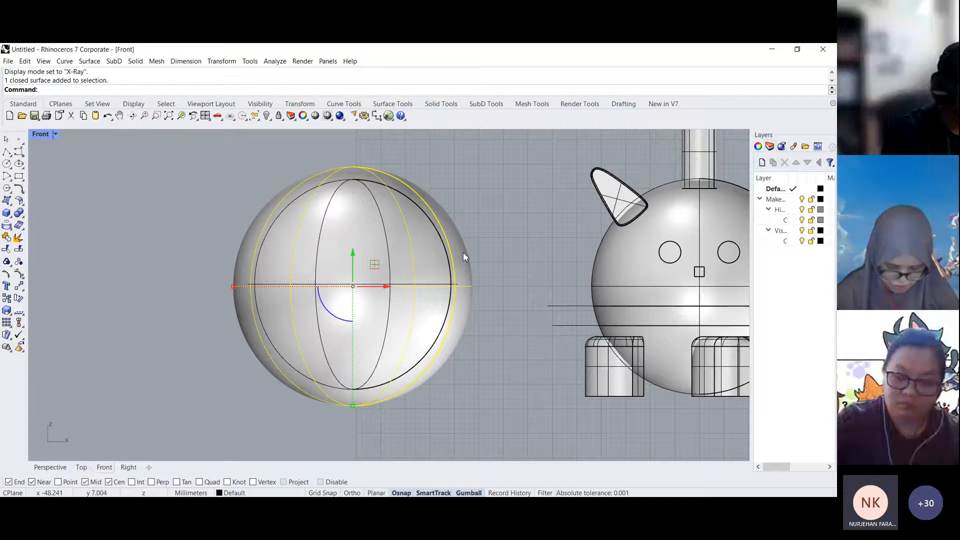
{"action": "left_click", "coordinate": [362, 387]}
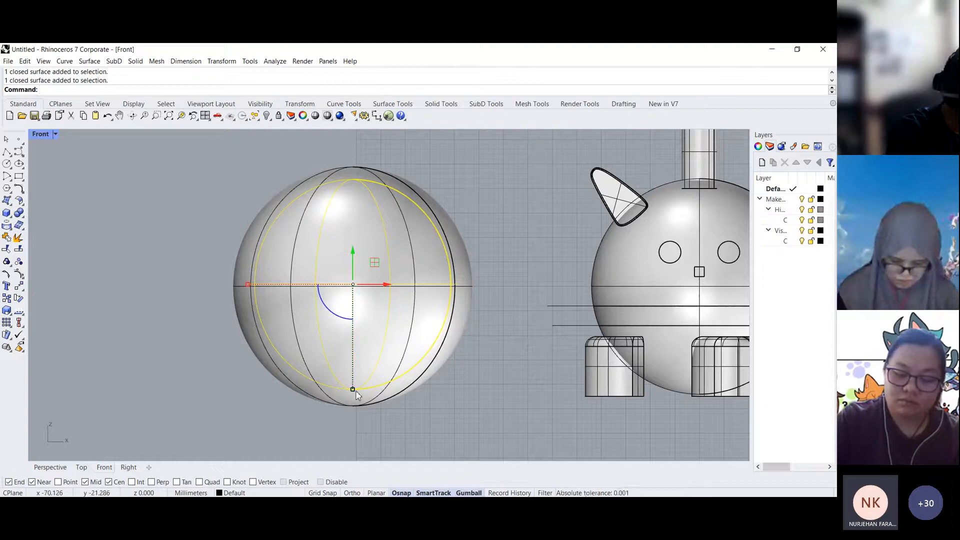
{"action": "left_click_drag", "start_coordinate": [357, 395], "coordinate": [355, 395]}
{"action": "key", "text": "Escape"}
- Dimension the horizontal gap between the left edges of the outer and inner spheres in the Front view
{"action": "left_click", "coordinate": [186, 61]}
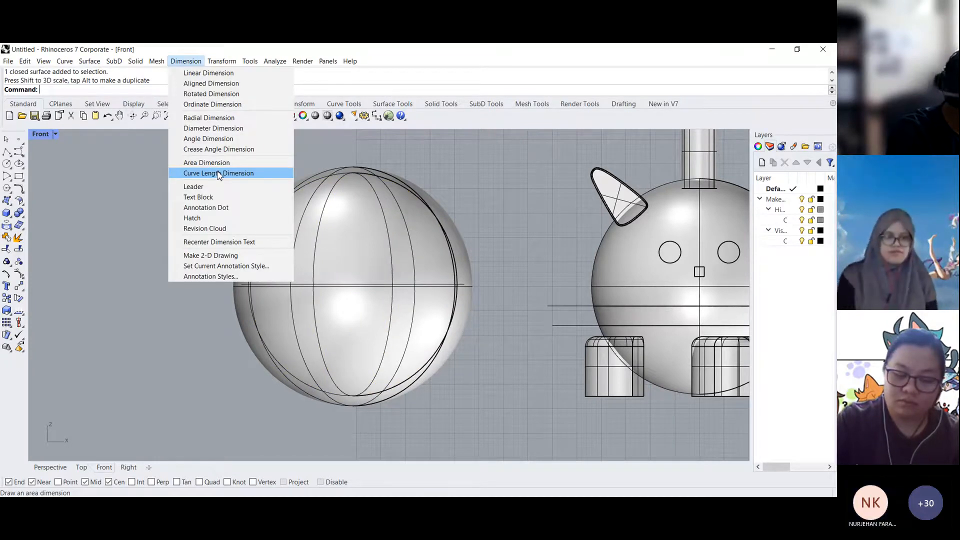
{"action": "left_click", "coordinate": [215, 83]}
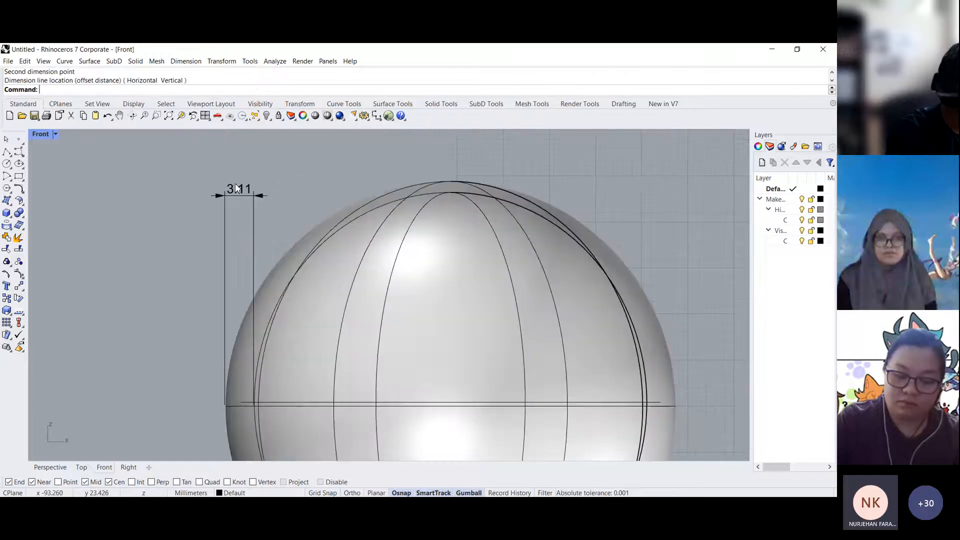
- Restore the four-view layout and try a Boolean Difference subtracting the inner sphere from the outer sphere in the Top view
{"action": "scroll", "coordinate": [407, 243], "scroll_direction": "down", "scroll_amount": 3}
{"action": "double_click", "coordinate": [41, 133]}
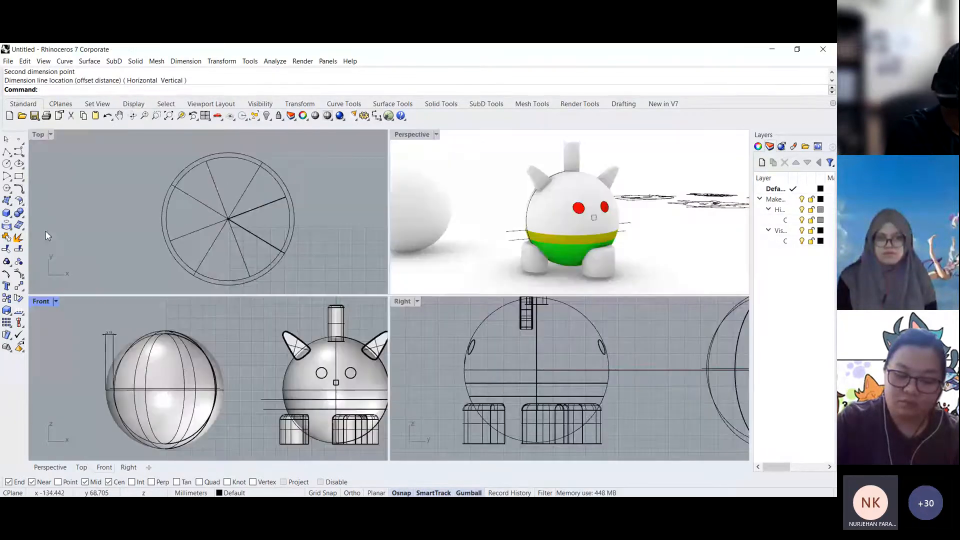
{"action": "left_click", "coordinate": [20, 216]}
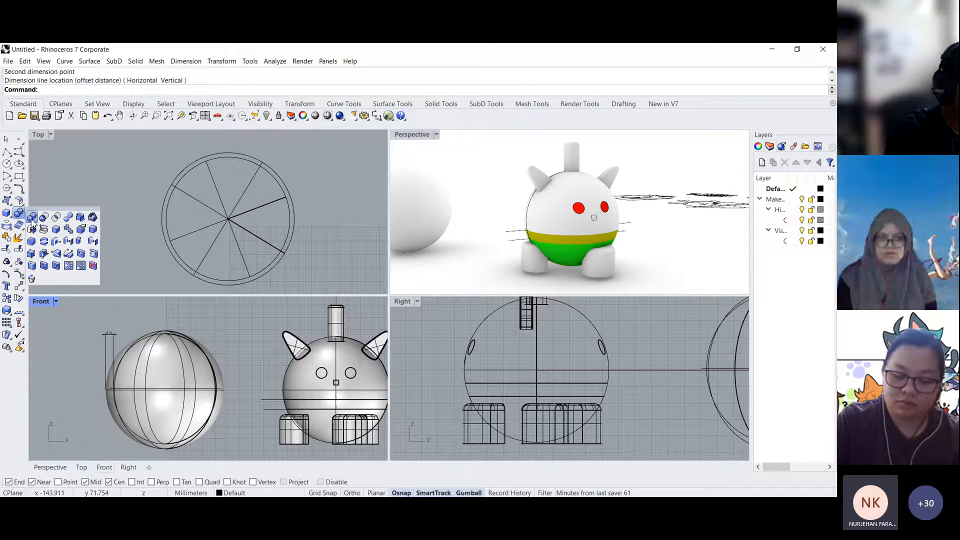
{"action": "left_click", "coordinate": [32, 219]}
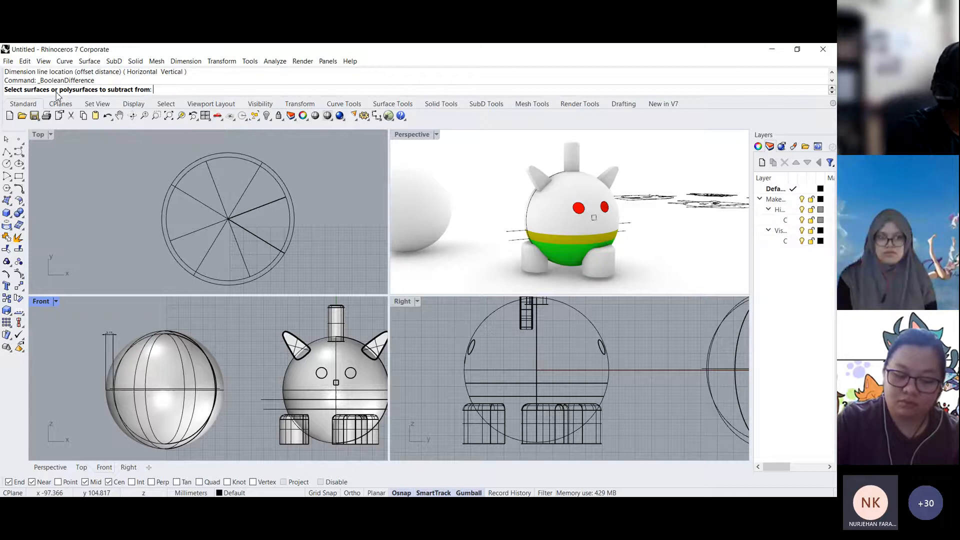
{"action": "left_click", "coordinate": [284, 188]}
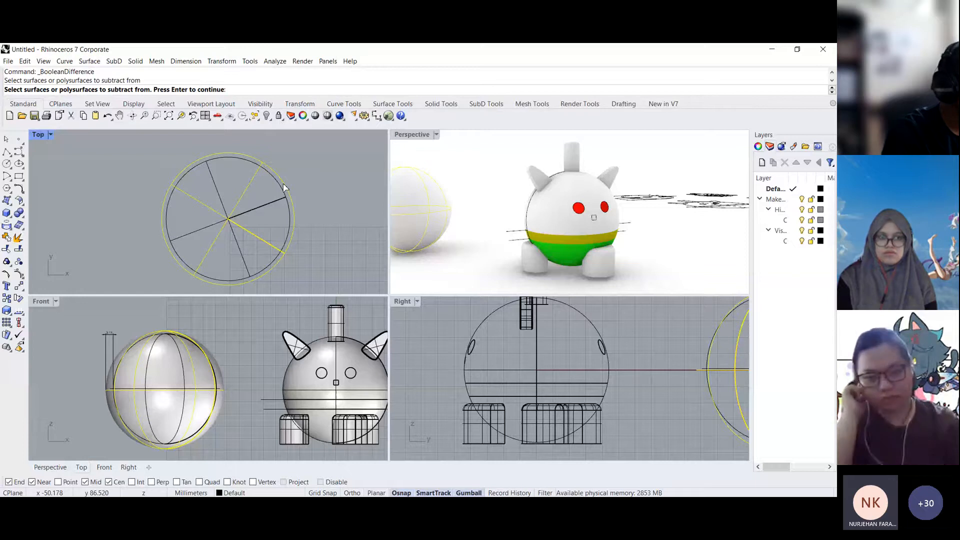
{"action": "right_click", "coordinate": [310, 172]}
{"action": "left_click", "coordinate": [283, 191]}
{"action": "right_click", "coordinate": [345, 183]}
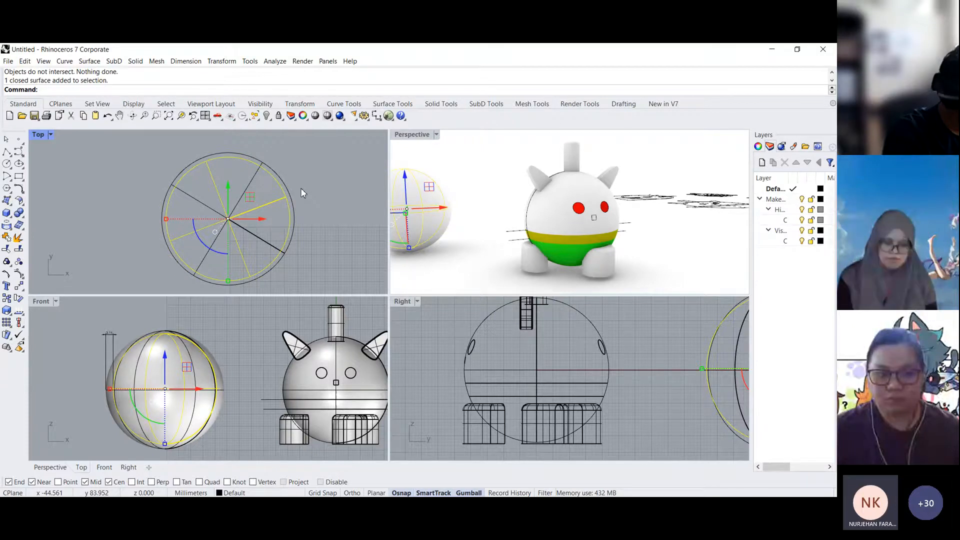
- Delete the inner sphere and select the remaining outer sphere to check what is left
{"action": "key", "text": "Delete"}
{"action": "left_click", "coordinate": [292, 203]}
{"action": "right_click_drag", "start_coordinate": [475, 224], "coordinate": [555, 240]}
{"action": "left_click", "coordinate": [200, 358]}
{"action": "left_click", "coordinate": [241, 352]}
{"action": "left_click", "coordinate": [193, 359]}
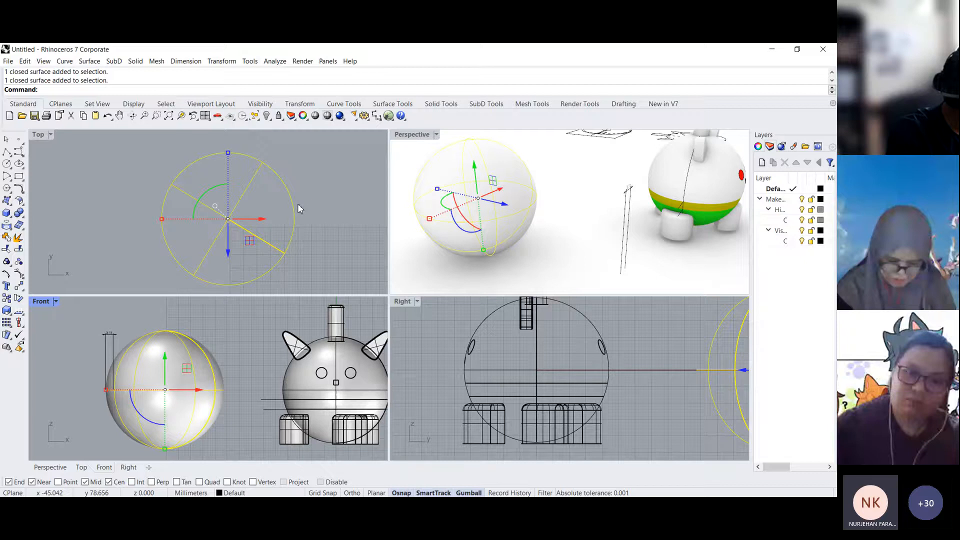
- Undo the inner sphere's deletion and the wall-thickness dimension, and clear the selection
{"action": "key", "text": "ctrl+z"}
{"action": "key", "text": "ctrl+z"}
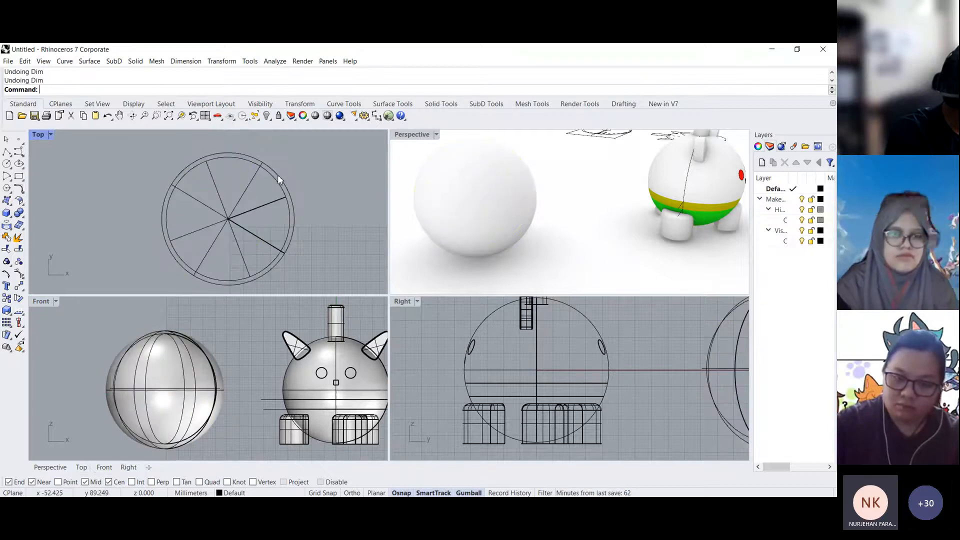
{"action": "left_click", "coordinate": [278, 177]}
{"action": "right_click_drag", "start_coordinate": [278, 176], "coordinate": [245, 164]}
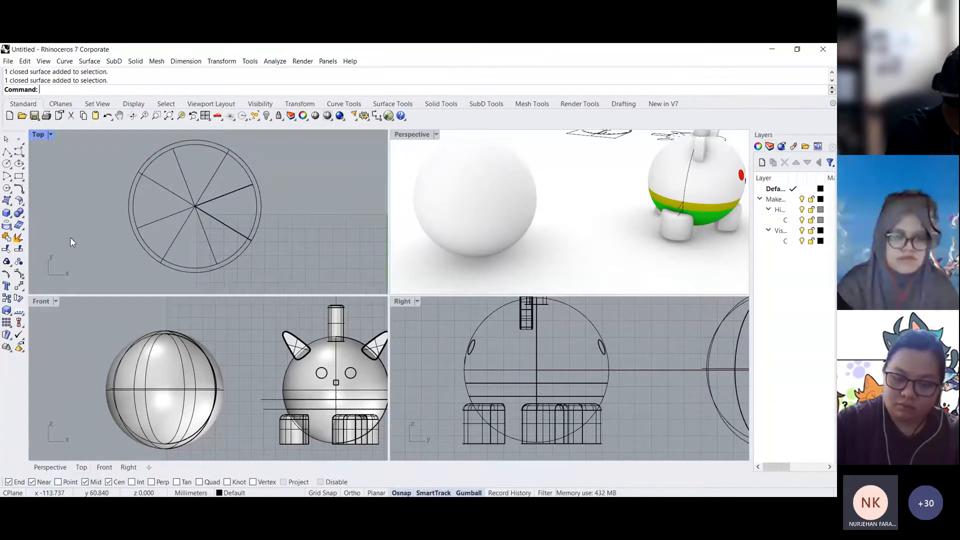
- Retry the Boolean Difference with the outer sphere as the base and the inner sphere as the cutter
{"action": "left_click", "coordinate": [19, 213]}
{"action": "left_click", "coordinate": [249, 168]}
{"action": "right_click", "coordinate": [301, 182]}
{"action": "left_click", "coordinate": [243, 187]}
{"action": "right_click", "coordinate": [295, 182]}
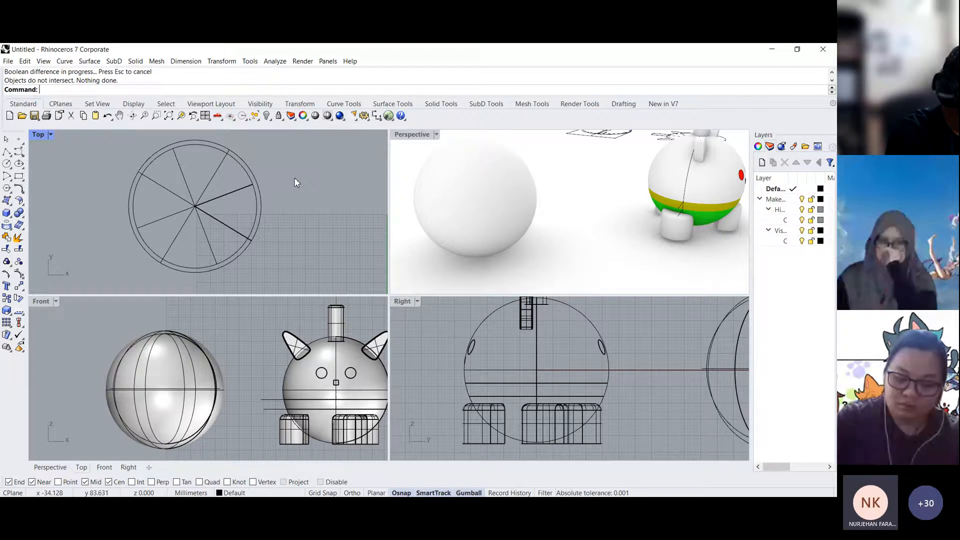
{"action": "right_click", "coordinate": [295, 182]}
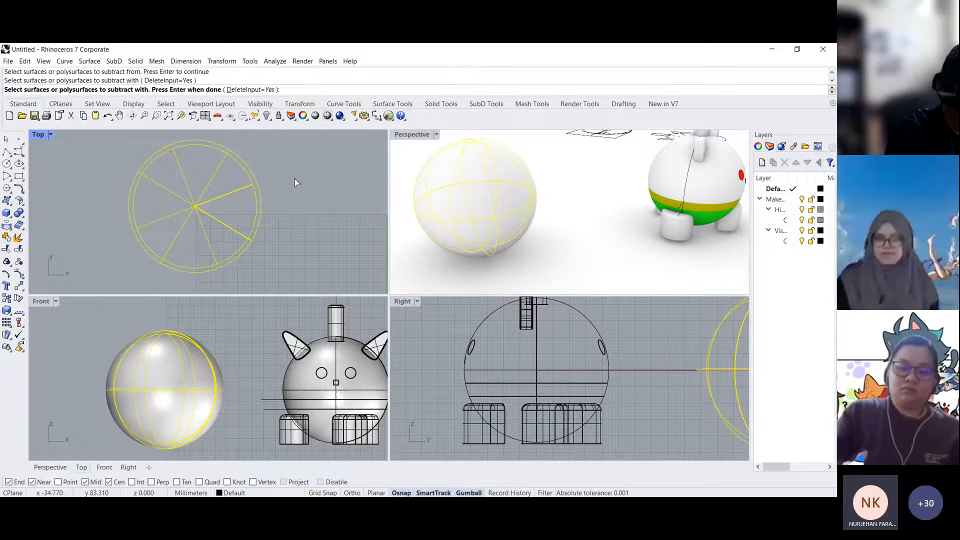
{"action": "right_click", "coordinate": [295, 183]}
- Maximise the Right view and select the inner and outer spheres in turn to check how they are nested
{"action": "left_click", "coordinate": [259, 193]}
{"action": "scroll", "coordinate": [481, 332], "scroll_direction": "down", "scroll_amount": 12}
{"action": "double_click", "coordinate": [402, 300]}
{"action": "scroll", "coordinate": [392, 200], "scroll_direction": "up", "scroll_amount": 8}
{"action": "left_click", "coordinate": [448, 266]}
{"action": "left_click", "coordinate": [455, 271]}
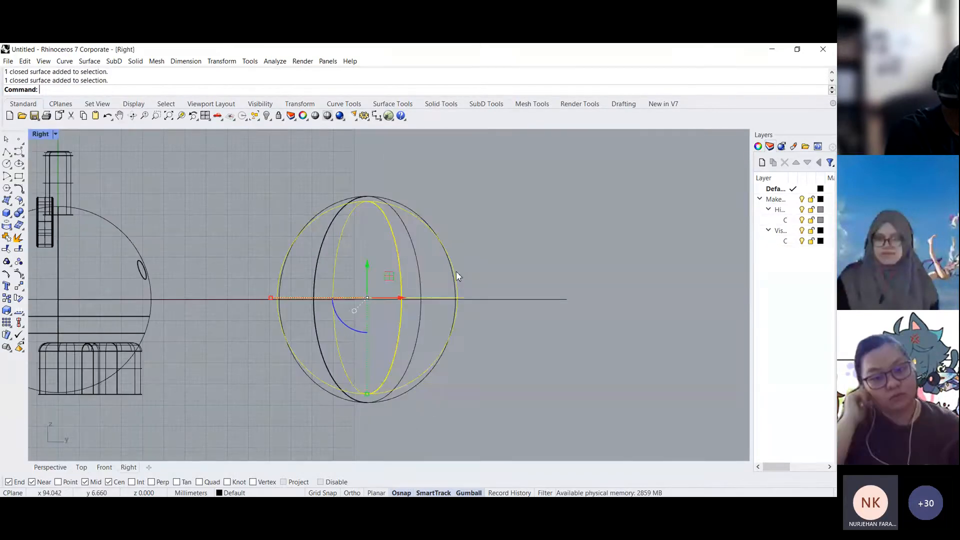
{"action": "left_click", "coordinate": [410, 210]}
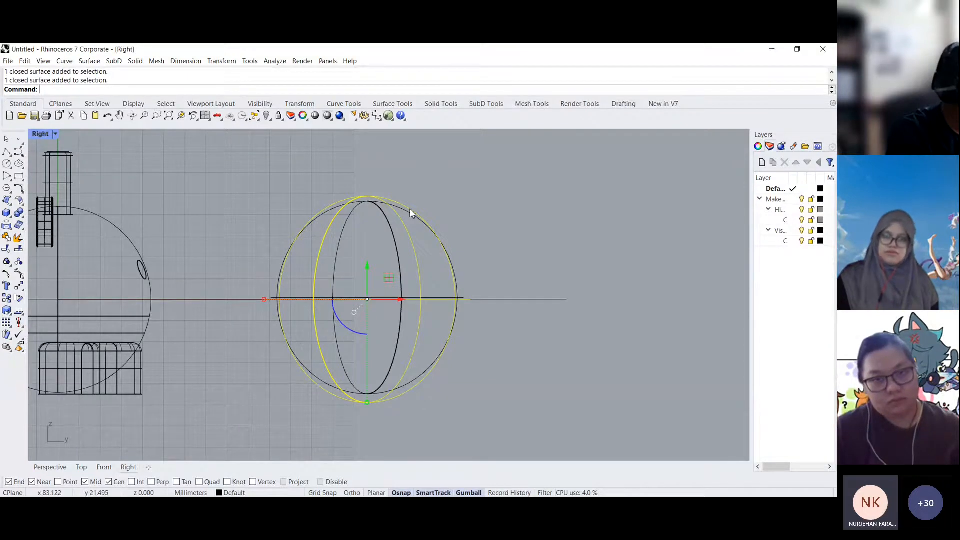
{"action": "left_click", "coordinate": [334, 293]}
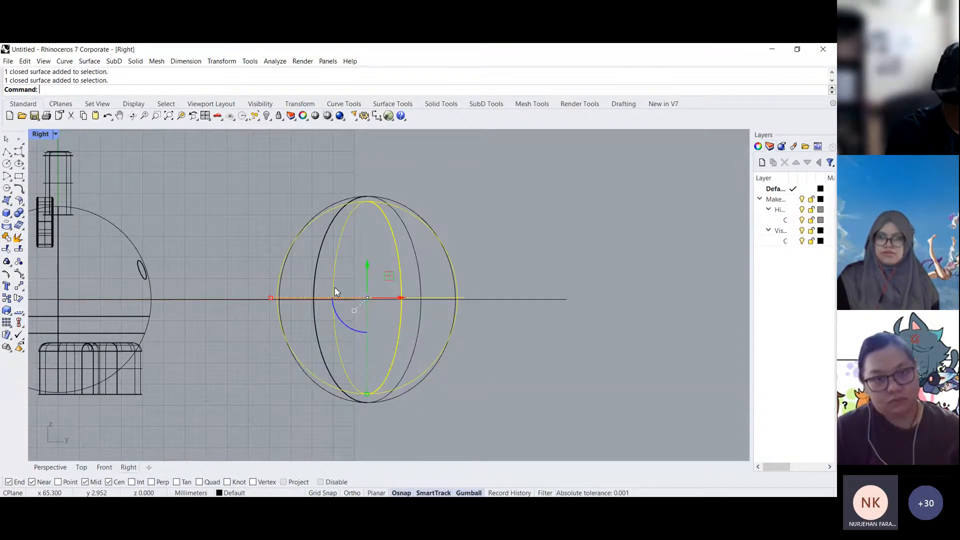
- Try Shaded display in the Right view, set it to Ghosted, check both spheres there, and restore the four-view layout
{"action": "left_click", "coordinate": [56, 135]}
{"action": "left_click", "coordinate": [50, 181]}
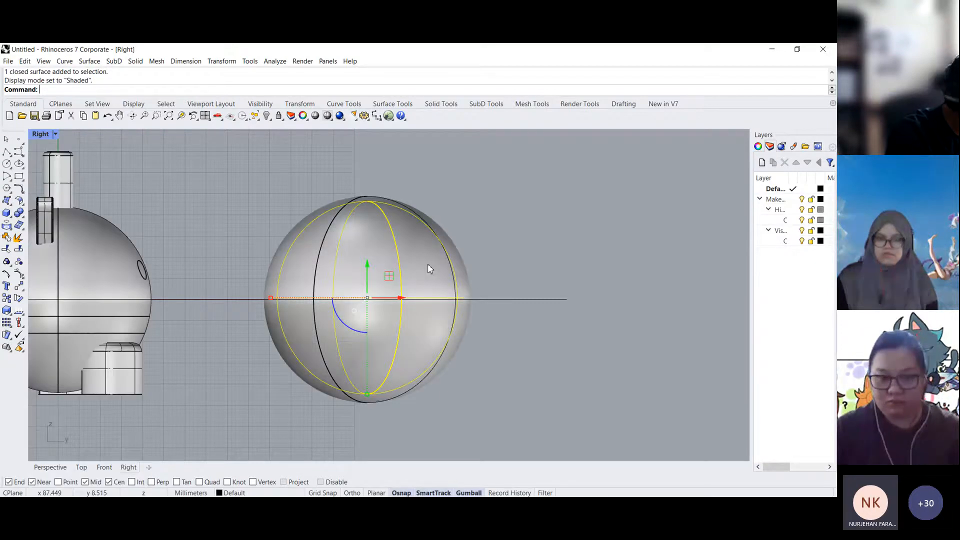
{"action": "left_click", "coordinate": [451, 273]}
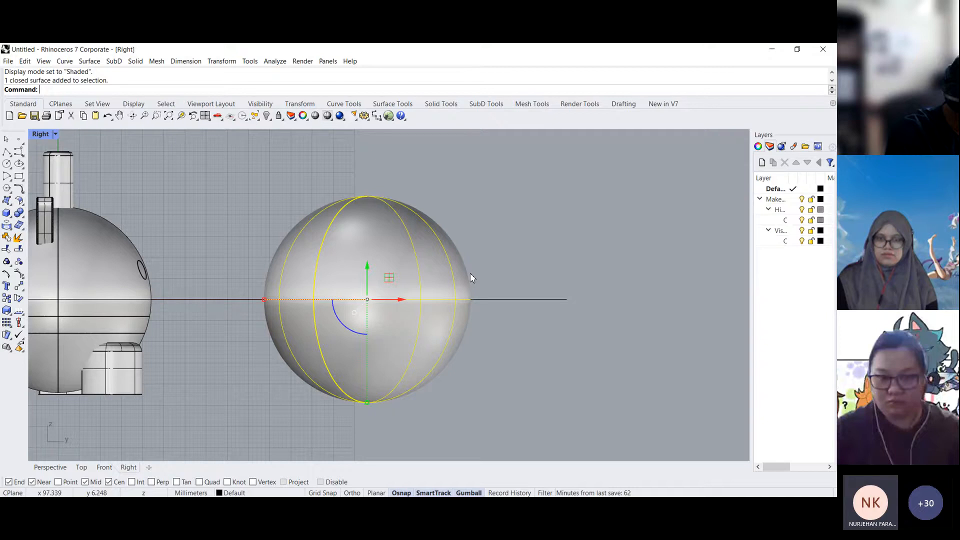
{"action": "left_click", "coordinate": [452, 269]}
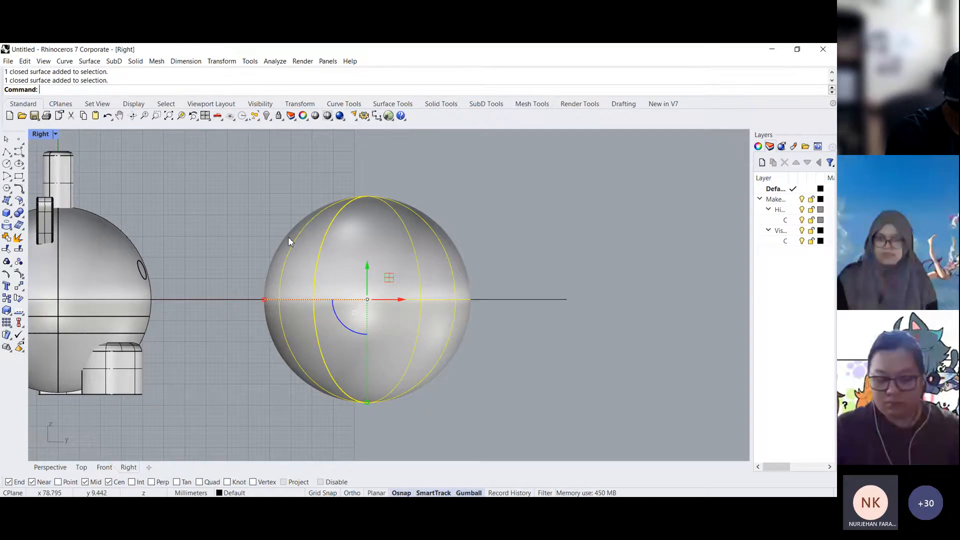
{"action": "left_click", "coordinate": [55, 134]}
{"action": "left_click", "coordinate": [68, 198]}
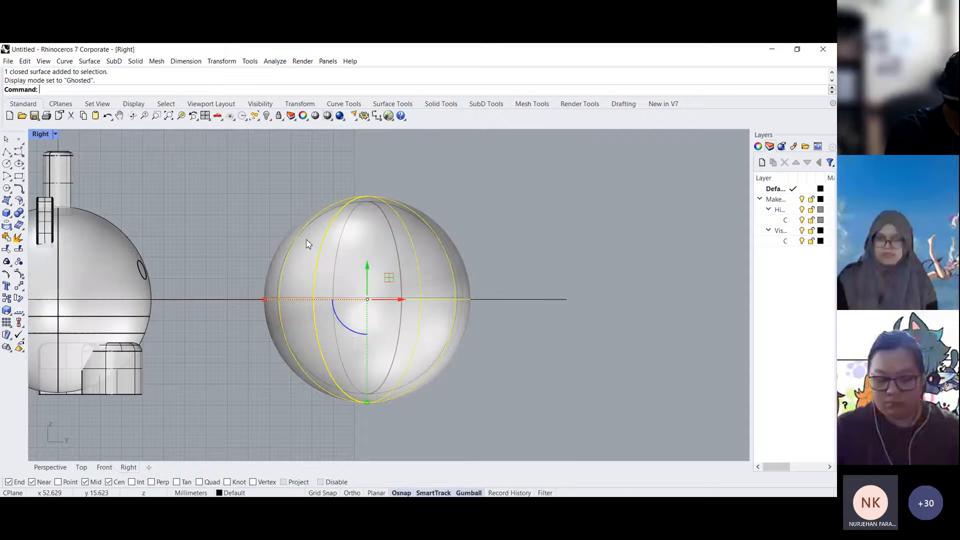
{"action": "left_click", "coordinate": [452, 255]}
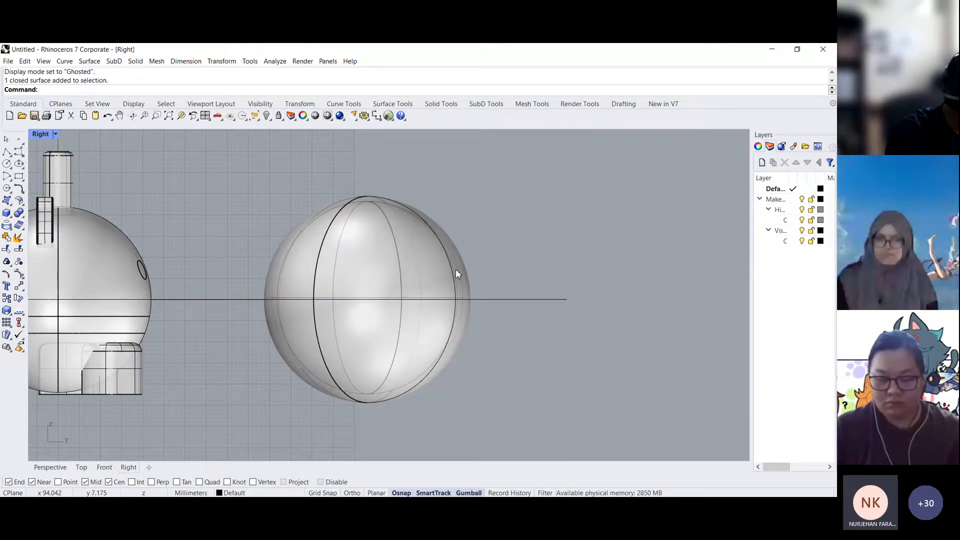
{"action": "left_click", "coordinate": [455, 269]}
{"action": "left_click", "coordinate": [508, 262]}
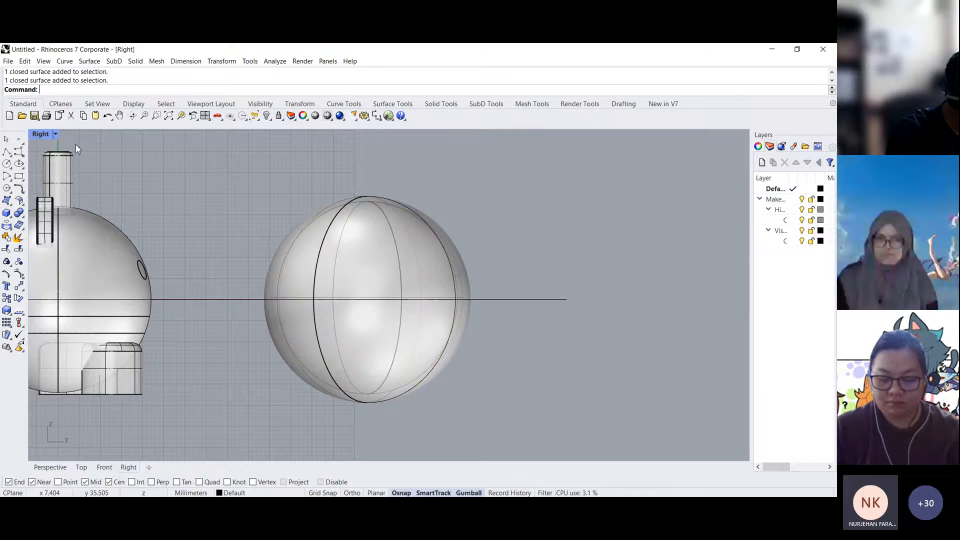
{"action": "double_click", "coordinate": [39, 135]}
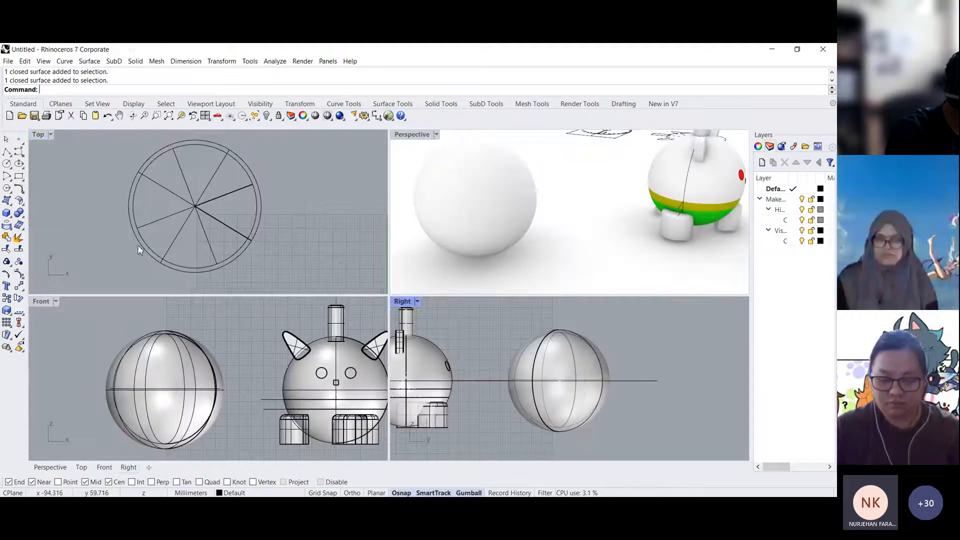
- Create a box from the spheres' centre in the Top view, extending past their outline and down below them in the Front view
{"action": "left_click", "coordinate": [7, 213]}
{"action": "scroll", "coordinate": [238, 220], "scroll_direction": "up", "scroll_amount": 3}
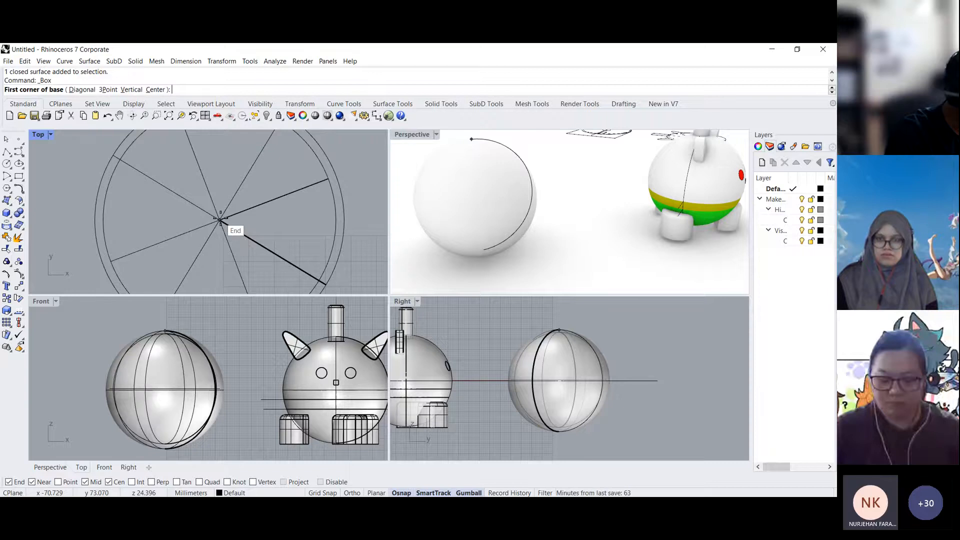
{"action": "left_click", "coordinate": [220, 218]}
{"action": "scroll", "coordinate": [220, 219], "scroll_direction": "down", "scroll_amount": 3}
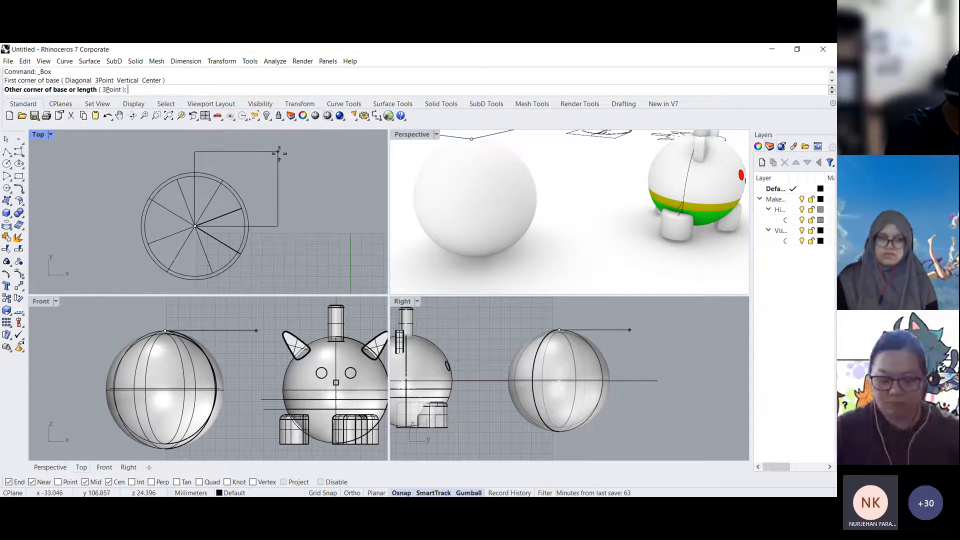
{"action": "scroll", "coordinate": [257, 212], "scroll_direction": "down", "scroll_amount": 3}
{"action": "left_click", "coordinate": [241, 199]}
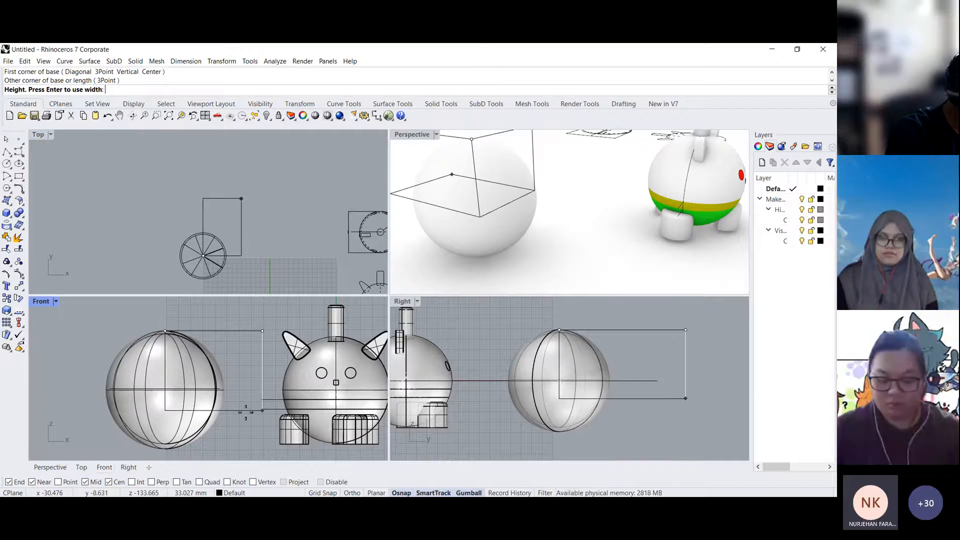
{"action": "scroll", "coordinate": [248, 406], "scroll_direction": "down", "scroll_amount": 2}
{"action": "left_click", "coordinate": [246, 427]}
- Move the box along the Y axis in the Top view until it fully covers one half of the spheres
{"action": "left_click", "coordinate": [222, 198]}
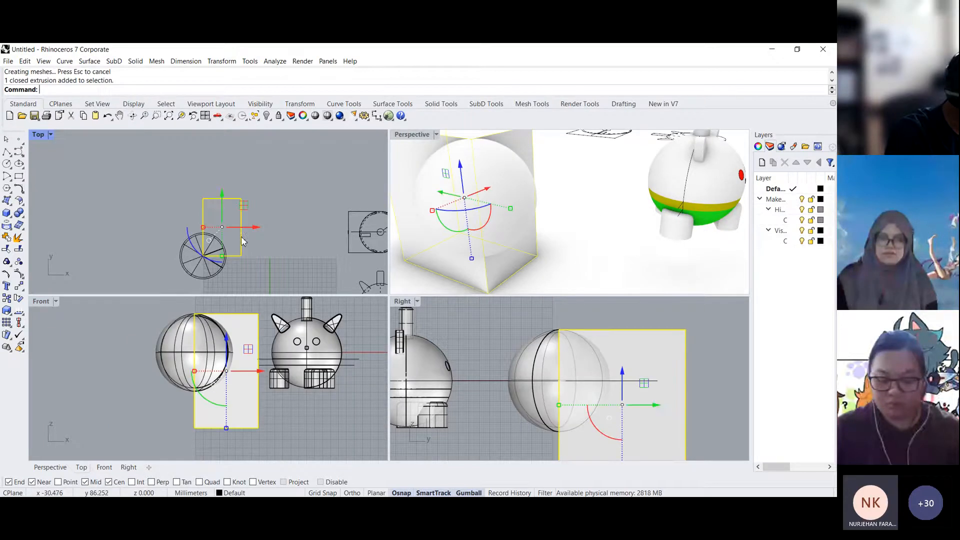
{"action": "left_click_drag", "start_coordinate": [222, 195], "coordinate": [223, 223]}
{"action": "left_click", "coordinate": [265, 228]}
{"action": "right_click_drag", "start_coordinate": [265, 228], "coordinate": [307, 213]}
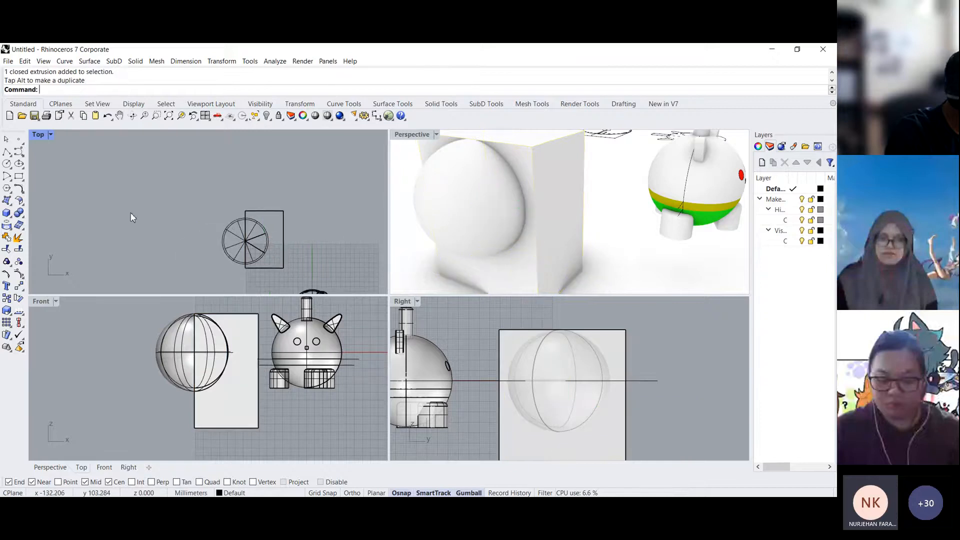
- Cut away half of the outer sphere with a Boolean Difference, using the box as the cutter and deleting it
{"action": "left_click", "coordinate": [22, 215]}
{"action": "left_click", "coordinate": [43, 220]}
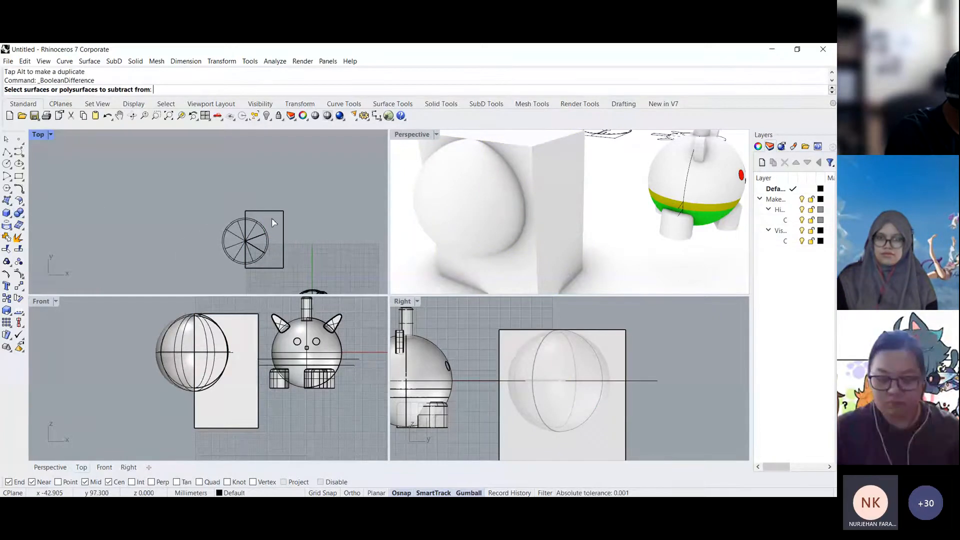
{"action": "scroll", "coordinate": [271, 218], "scroll_direction": "up", "scroll_amount": 3}
{"action": "left_click", "coordinate": [263, 218]}
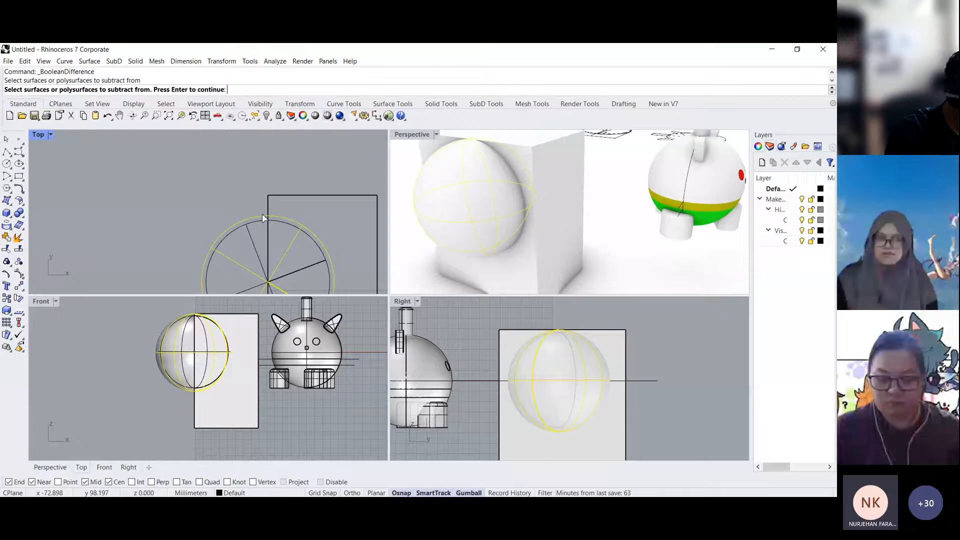
{"action": "right_click_drag", "start_coordinate": [251, 190], "coordinate": [255, 193]}
{"action": "left_click", "coordinate": [273, 200]}
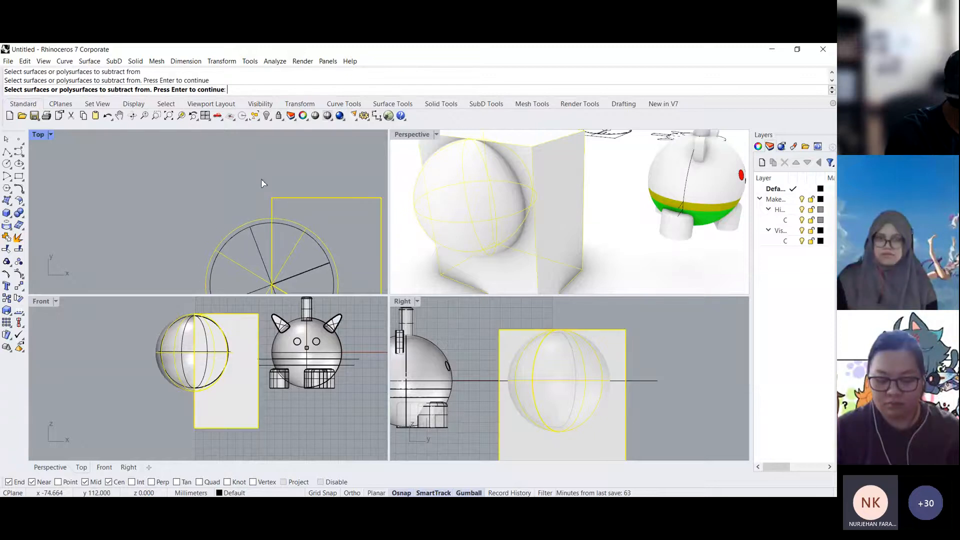
{"action": "key", "text": "Return"}
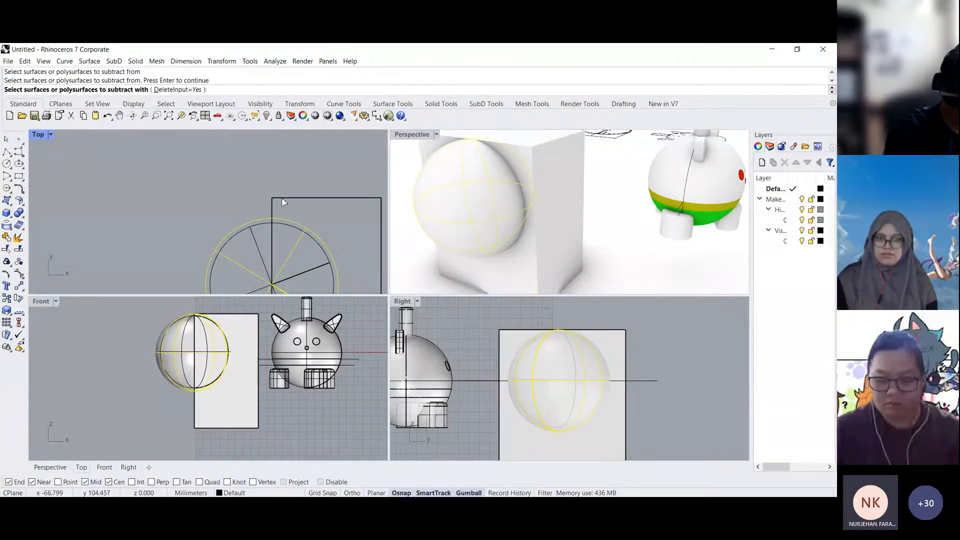
{"action": "left_click", "coordinate": [273, 199]}
{"action": "key", "text": "Return"}
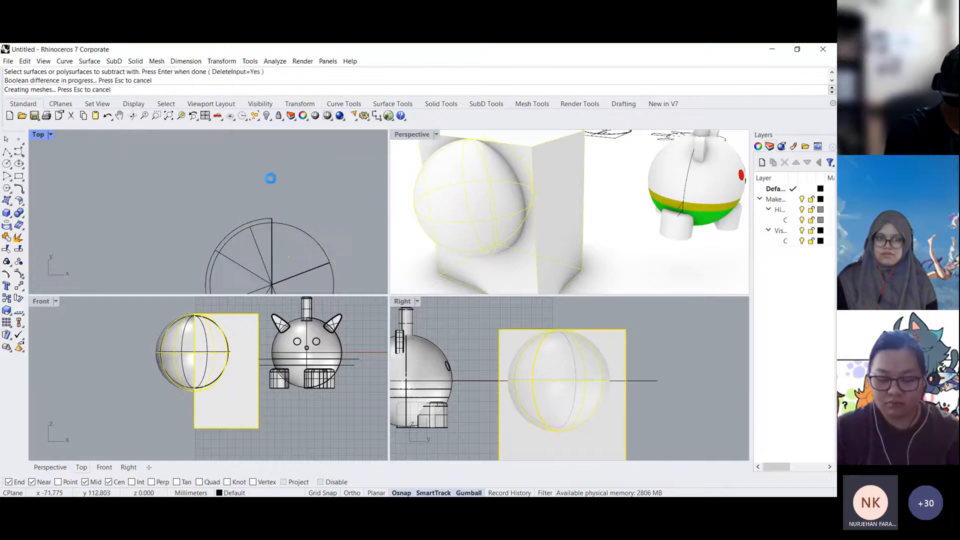
{"action": "scroll", "coordinate": [300, 211], "scroll_direction": "down", "scroll_amount": 4}
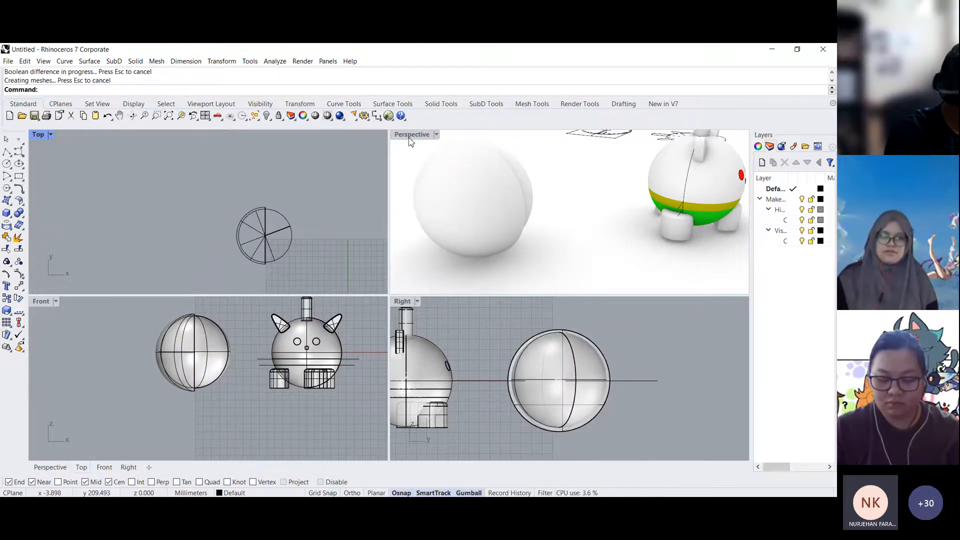
- Inspect the cut in Perspective, then move the outer half-sphere along the negative X axis, clear of the inner sphere
{"action": "double_click", "coordinate": [409, 138]}
{"action": "right_click_drag", "start_coordinate": [442, 251], "coordinate": [490, 295]}
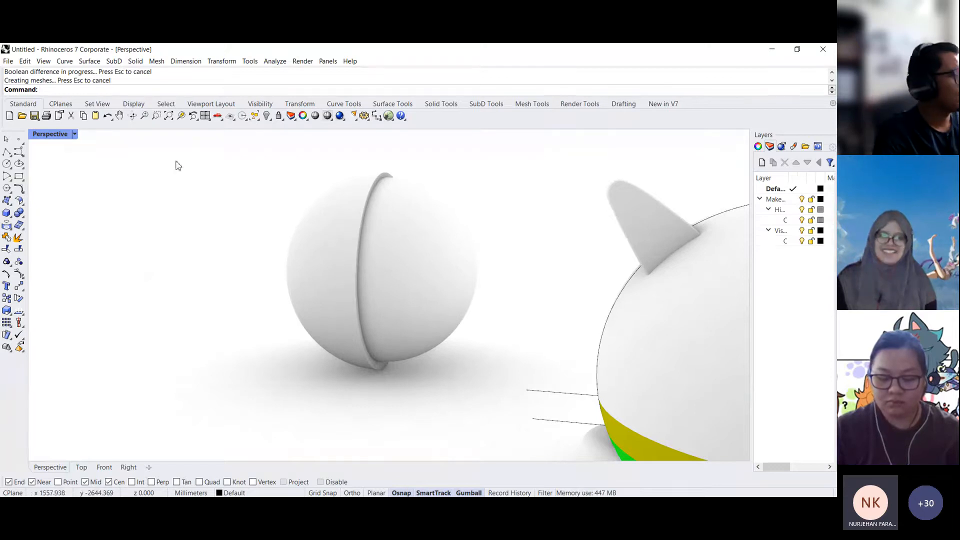
{"action": "double_click", "coordinate": [50, 134]}
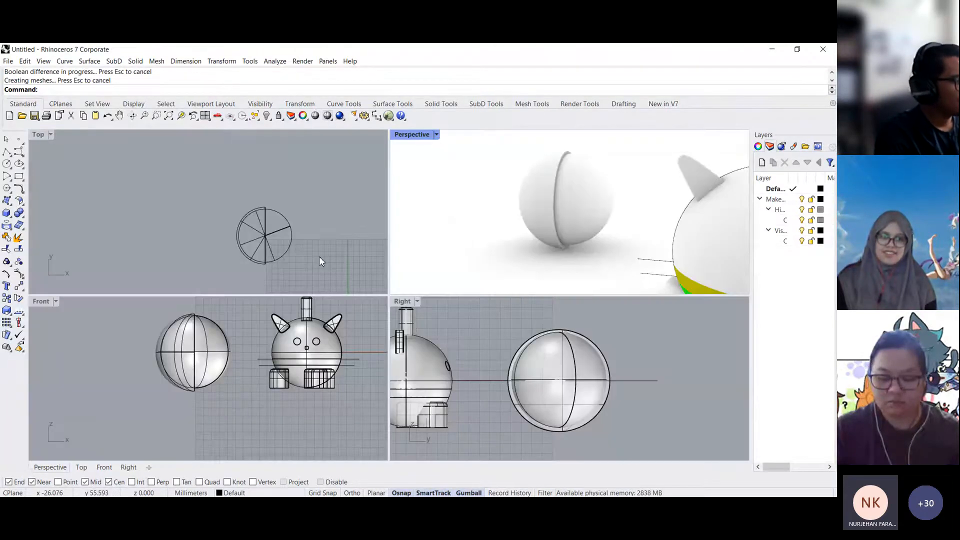
{"action": "left_click", "coordinate": [318, 256]}
{"action": "left_click", "coordinate": [240, 203]}
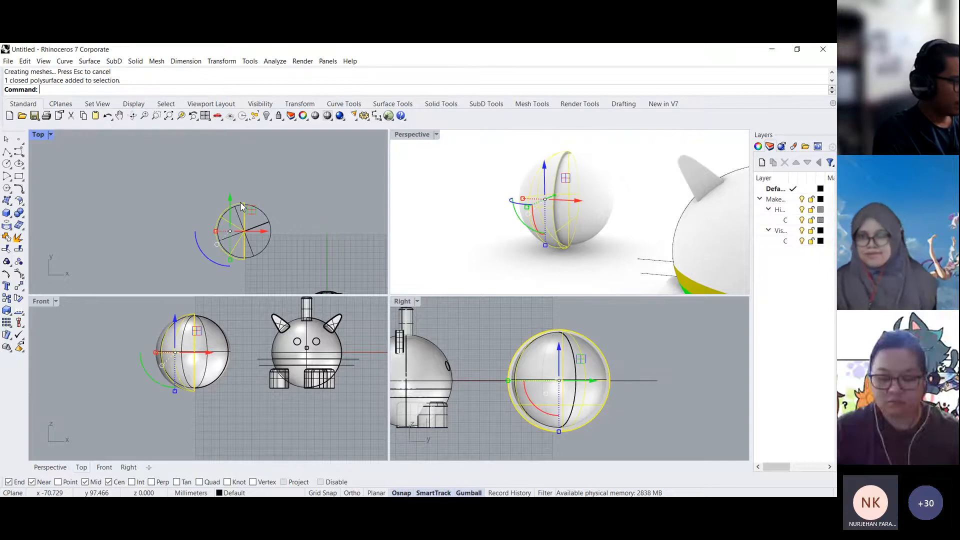
{"action": "left_click_drag", "start_coordinate": [263, 231], "coordinate": [184, 231]}
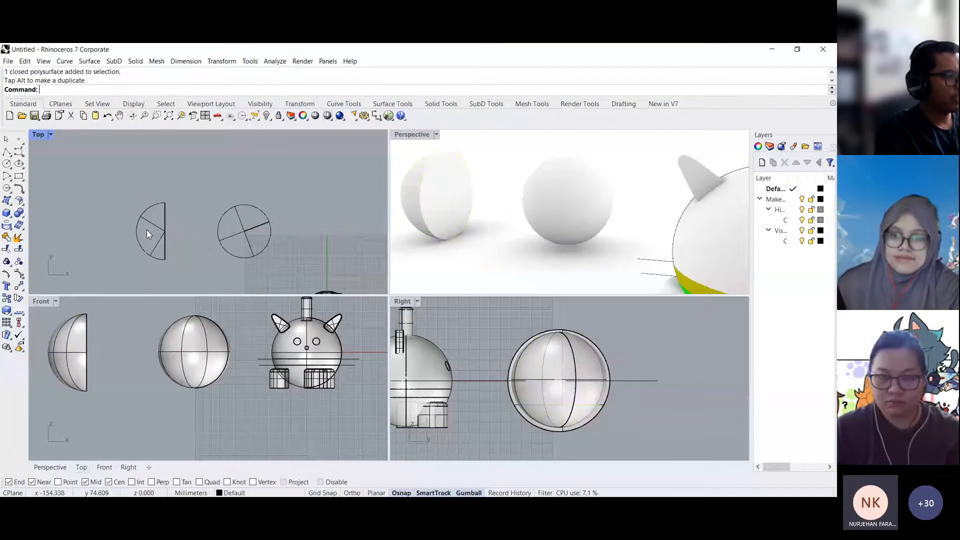
- Undo the last move of the outer half-sphere so it surrounds the inner sphere
{"action": "key", "text": "ctrl+z"}
{"action": "left_click", "coordinate": [175, 231]}
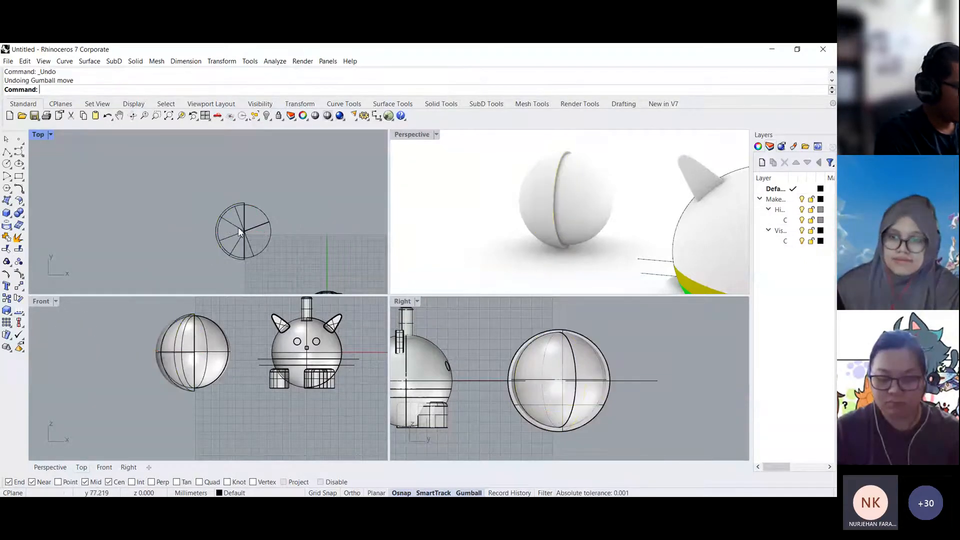
{"action": "right_click_drag", "start_coordinate": [160, 237], "coordinate": [135, 223]}
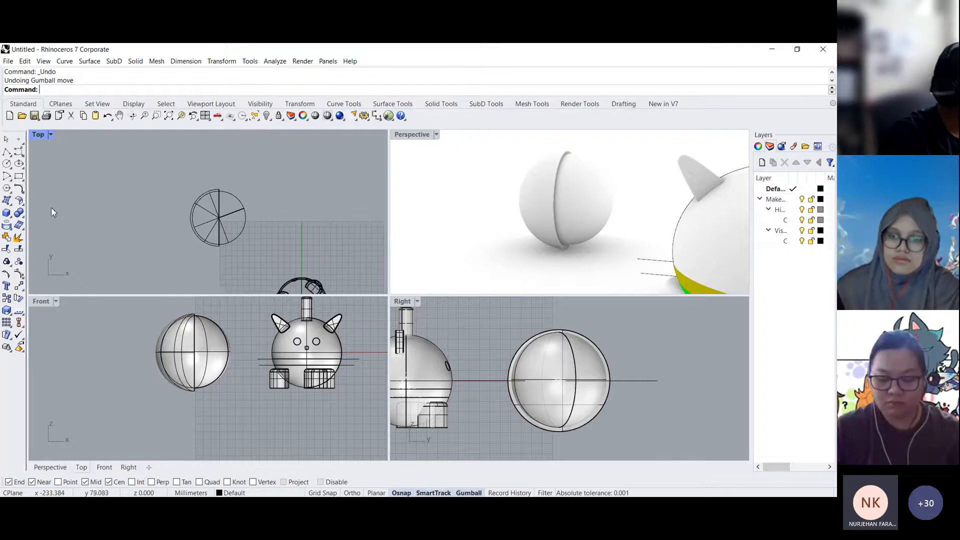
- Subtract the inner sphere from the outer half-sphere with a Boolean Difference, deleting the cutter, and inspect the hollow half in Perspective
{"action": "scroll", "coordinate": [205, 215], "scroll_direction": "up", "scroll_amount": 3}
{"action": "left_click", "coordinate": [21, 217]}
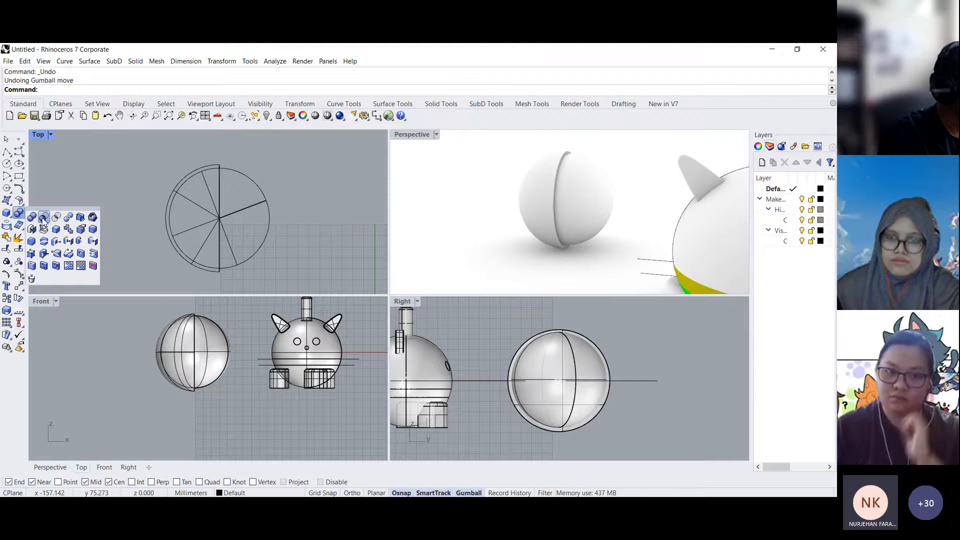
{"action": "left_click", "coordinate": [44, 228]}
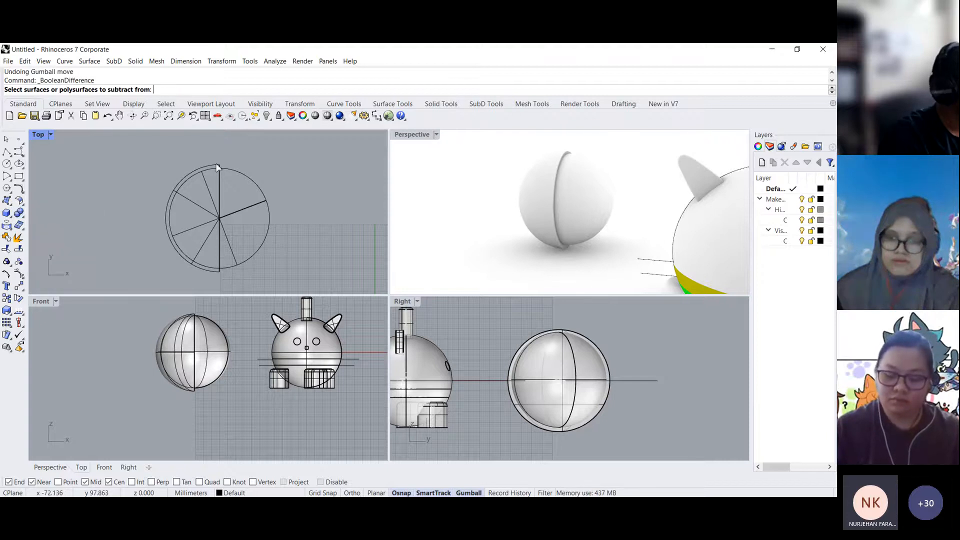
{"action": "left_click", "coordinate": [217, 167]}
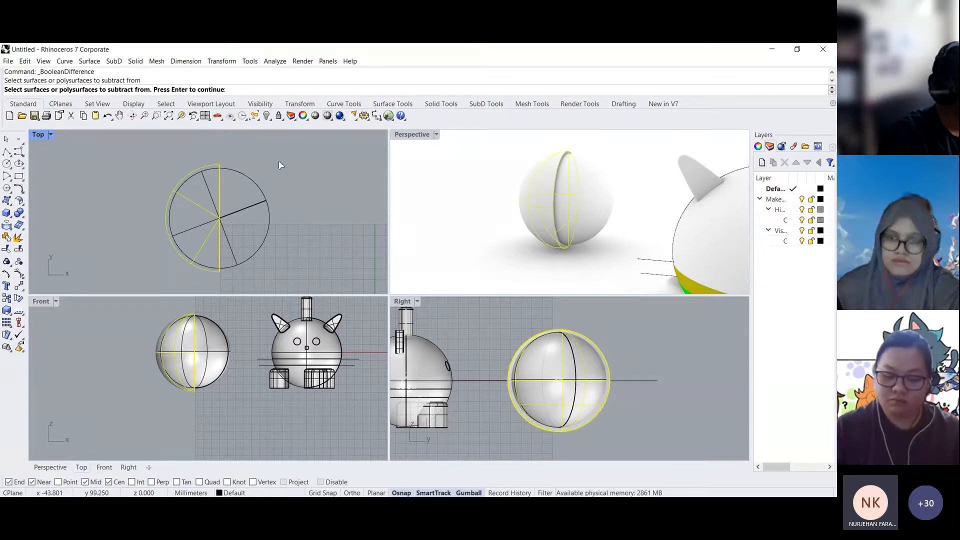
{"action": "key", "text": "Return"}
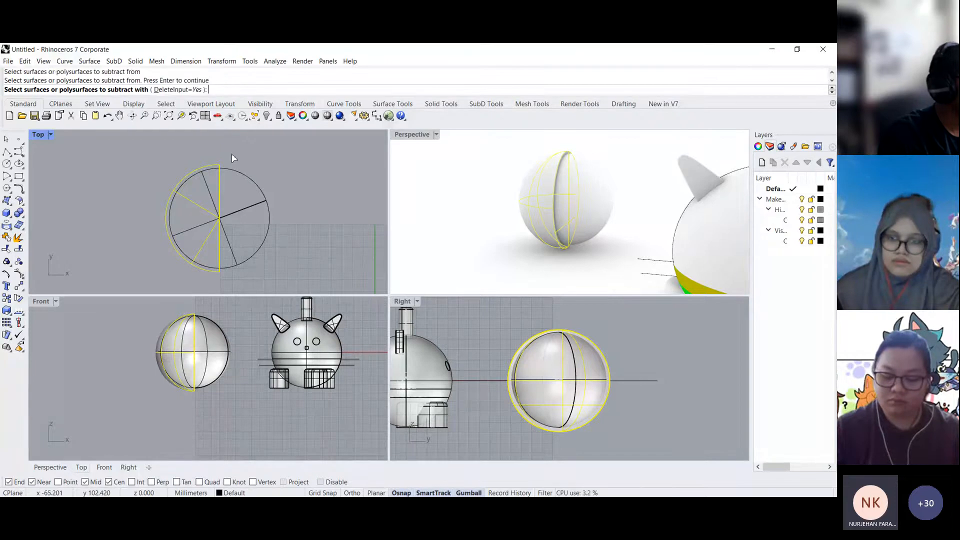
{"action": "left_click", "coordinate": [239, 171]}
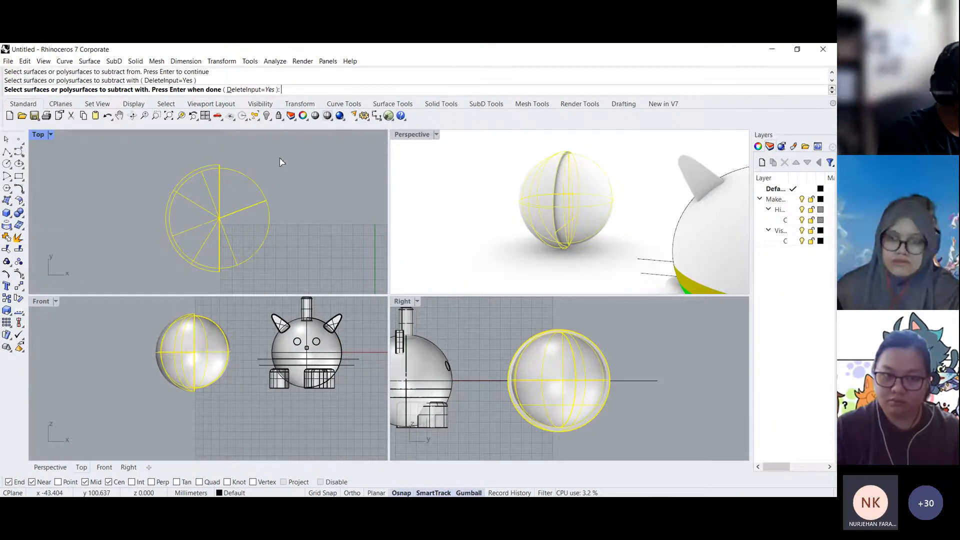
{"action": "key", "text": "Return"}
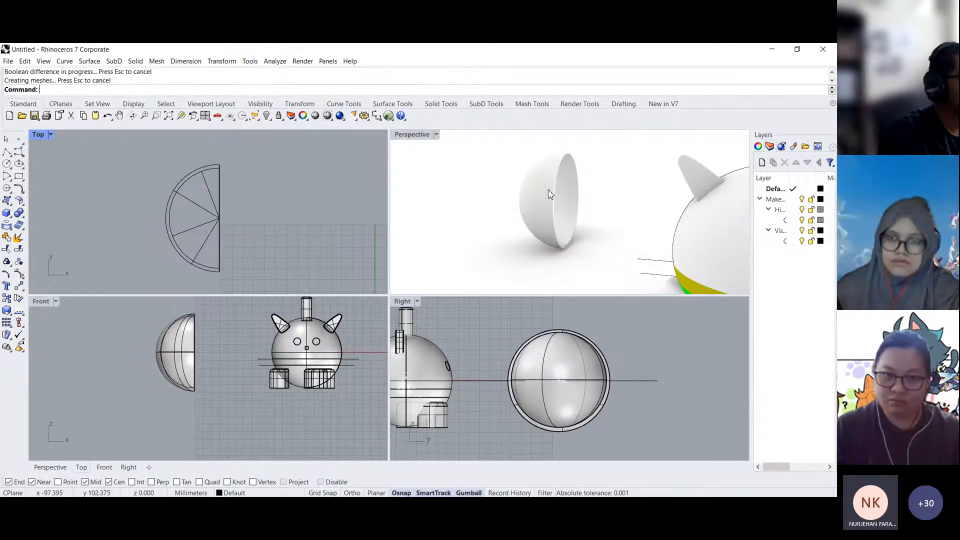
{"action": "right_click_drag", "start_coordinate": [548, 190], "coordinate": [649, 233]}
{"action": "left_click", "coordinate": [649, 233]}
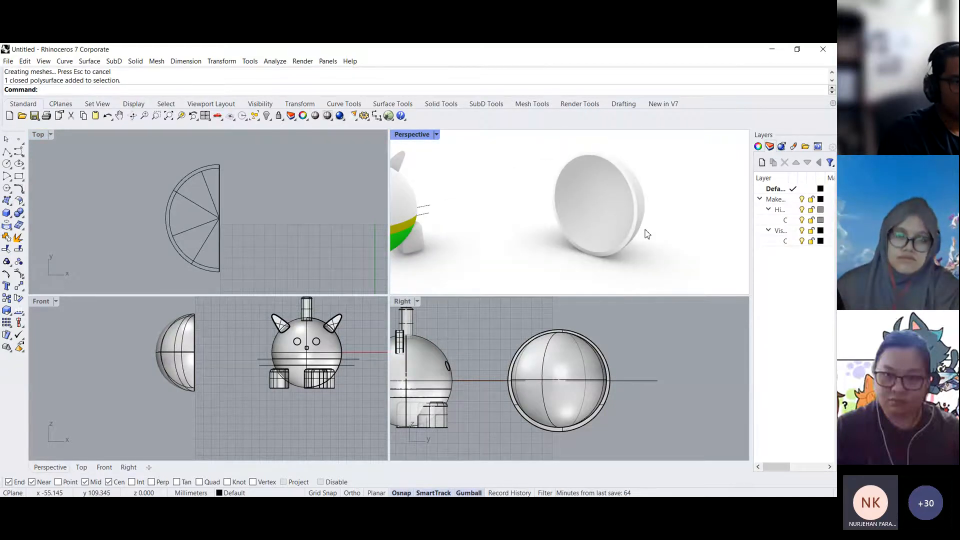
{"action": "right_click_drag", "start_coordinate": [591, 210], "coordinate": [676, 235]}
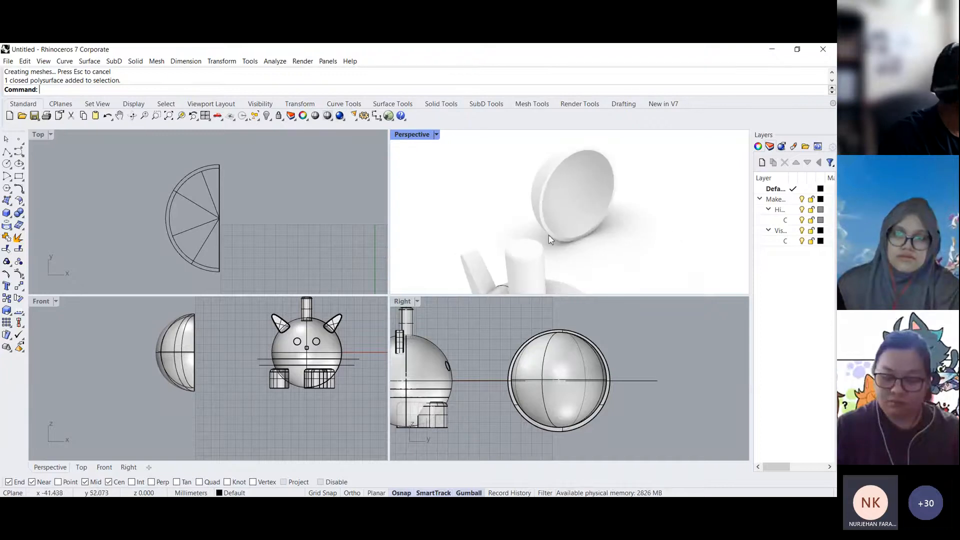
- Mirror the hollow half-shell across its flat cut face in the Top view, keeping the original, to complete the sphere
{"action": "left_click_drag", "start_coordinate": [275, 207], "coordinate": [215, 166]}
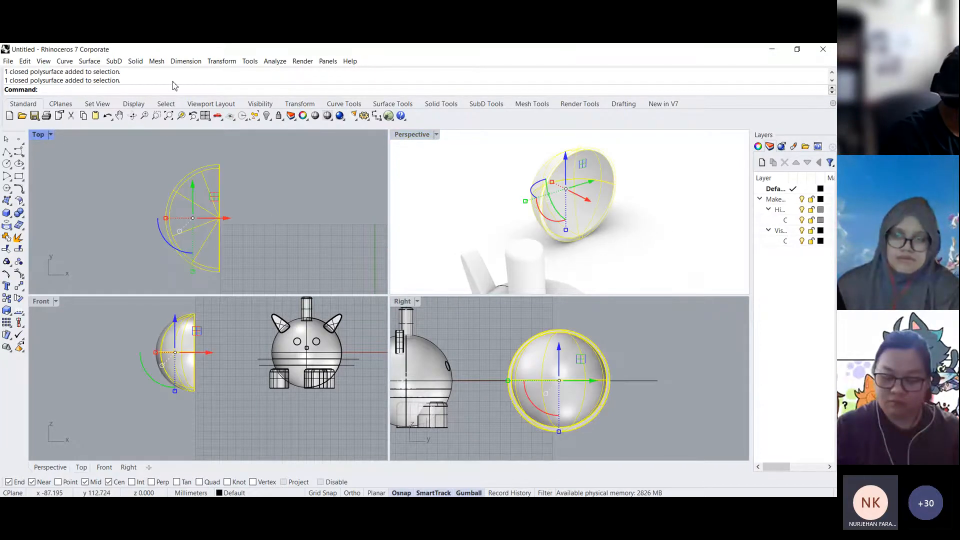
{"action": "left_click", "coordinate": [223, 62]}
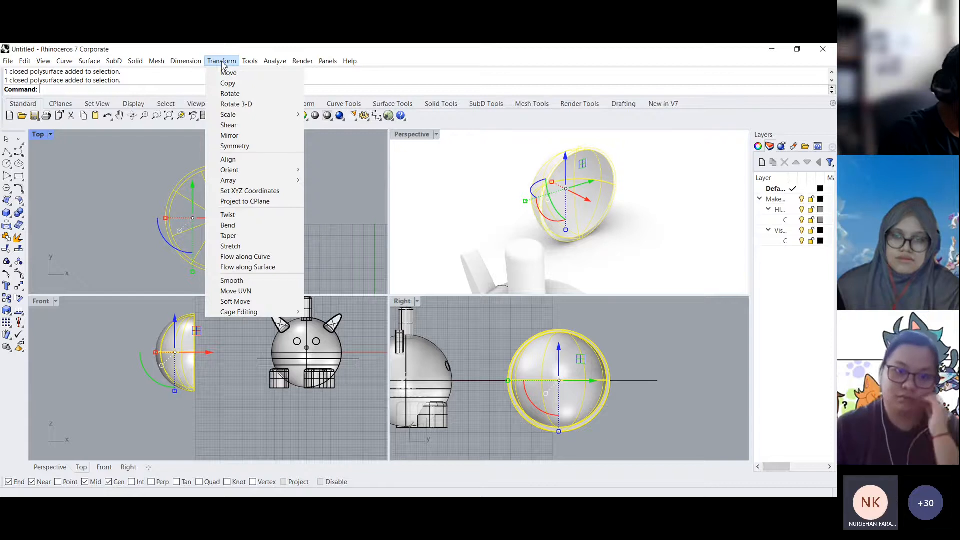
{"action": "left_click", "coordinate": [230, 135]}
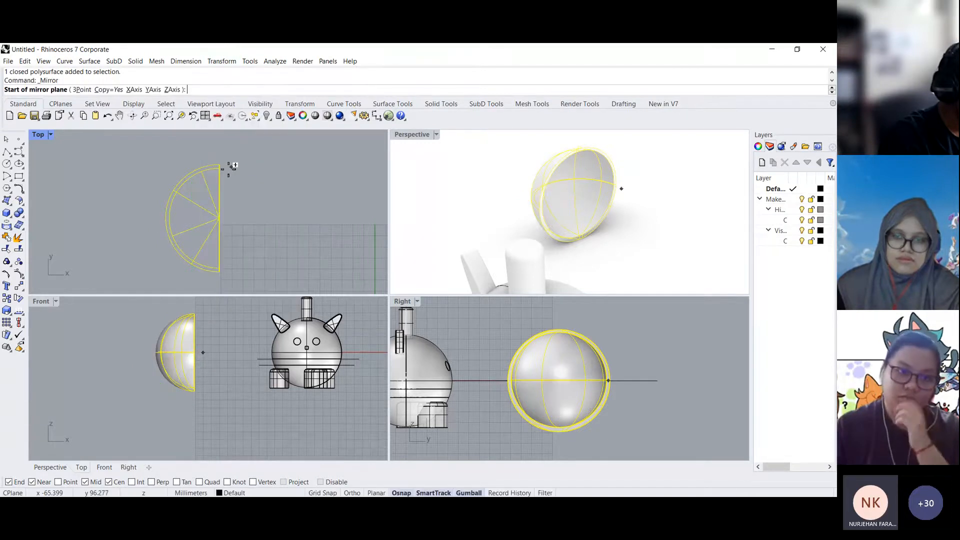
{"action": "left_click", "coordinate": [219, 166]}
{"action": "left_click", "coordinate": [219, 272]}
{"action": "left_click", "coordinate": [310, 208]}
{"action": "left_click", "coordinate": [225, 206]}
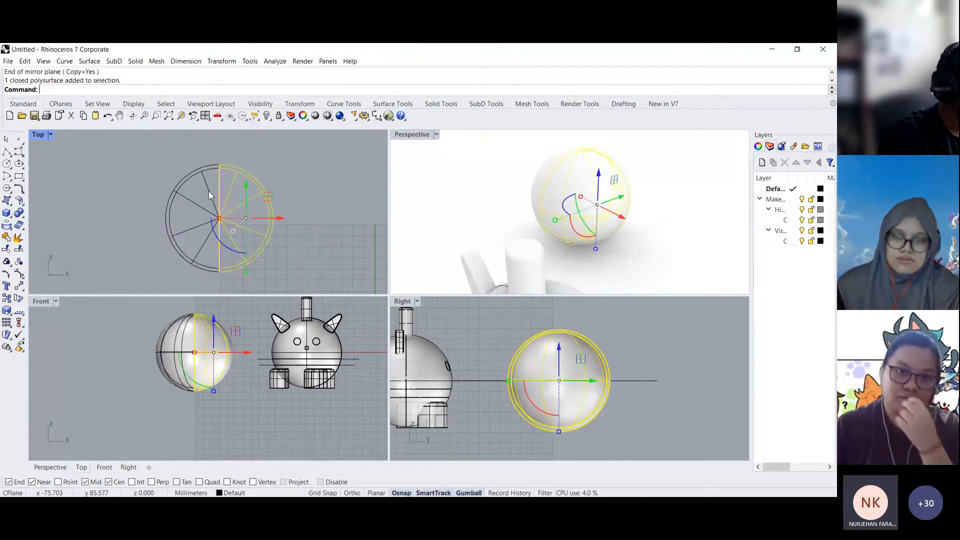
- Check up close in the Top view how the two half-shells meet at the seam
{"action": "left_click", "coordinate": [210, 195]}
{"action": "scroll", "coordinate": [214, 175], "scroll_direction": "up", "scroll_amount": 10}
{"action": "right_click_drag", "start_coordinate": [238, 173], "coordinate": [228, 198]}
{"action": "left_click", "coordinate": [251, 184]}
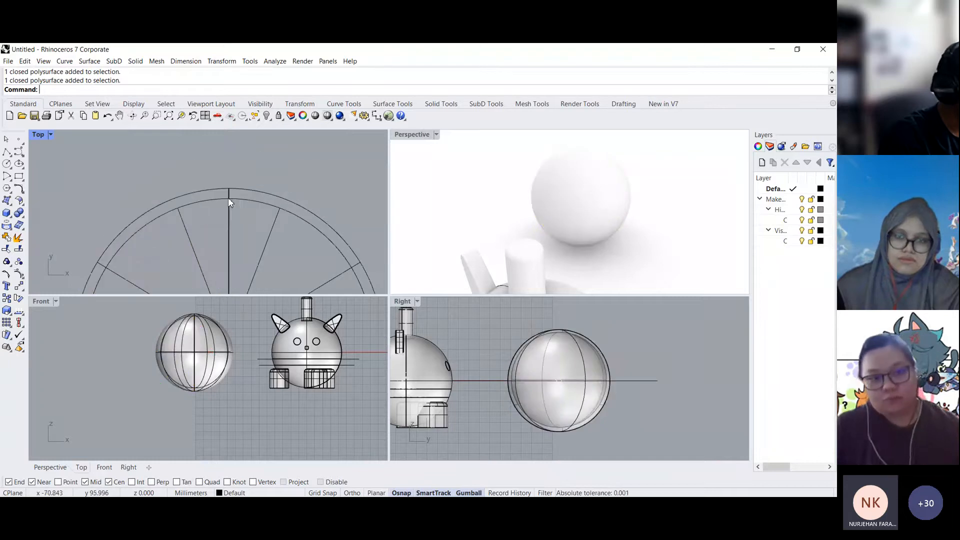
- Try to combine the two half-shells with the Join command
{"action": "scroll", "coordinate": [228, 197], "scroll_direction": "down", "scroll_amount": 6}
{"action": "left_click_drag", "start_coordinate": [200, 188], "coordinate": [200, 188]}
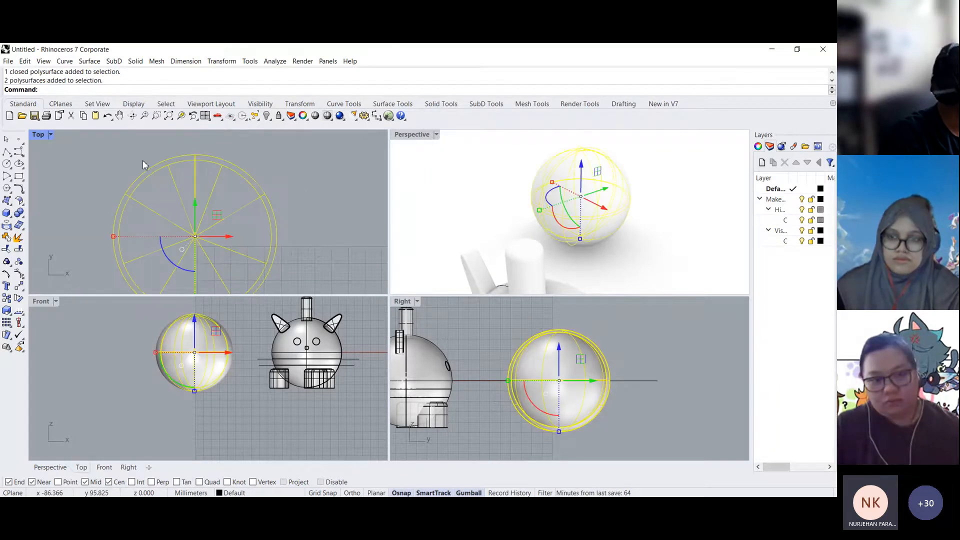
{"action": "right_click_drag", "start_coordinate": [89, 206], "coordinate": [106, 168]}
{"action": "right_click_drag", "start_coordinate": [106, 167], "coordinate": [110, 170]}
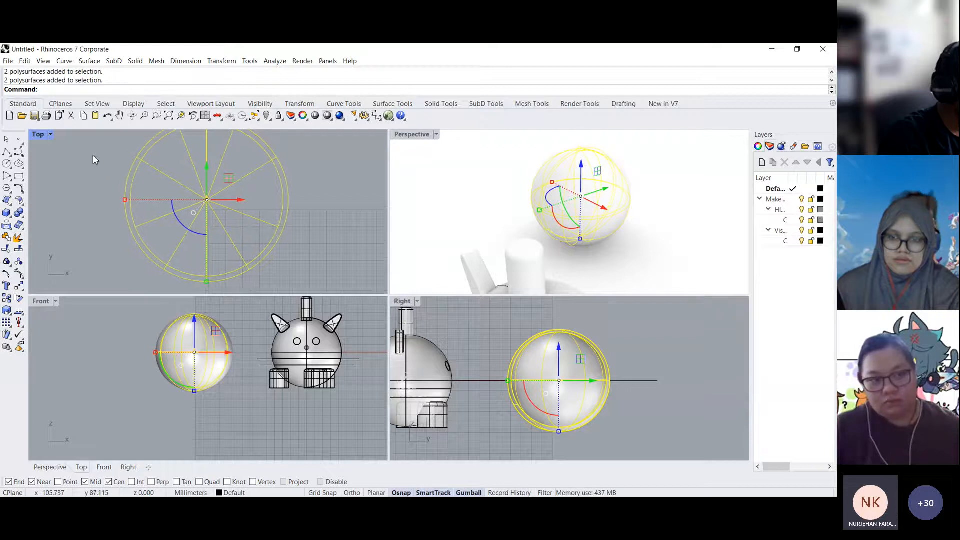
{"action": "left_click", "coordinate": [7, 238]}
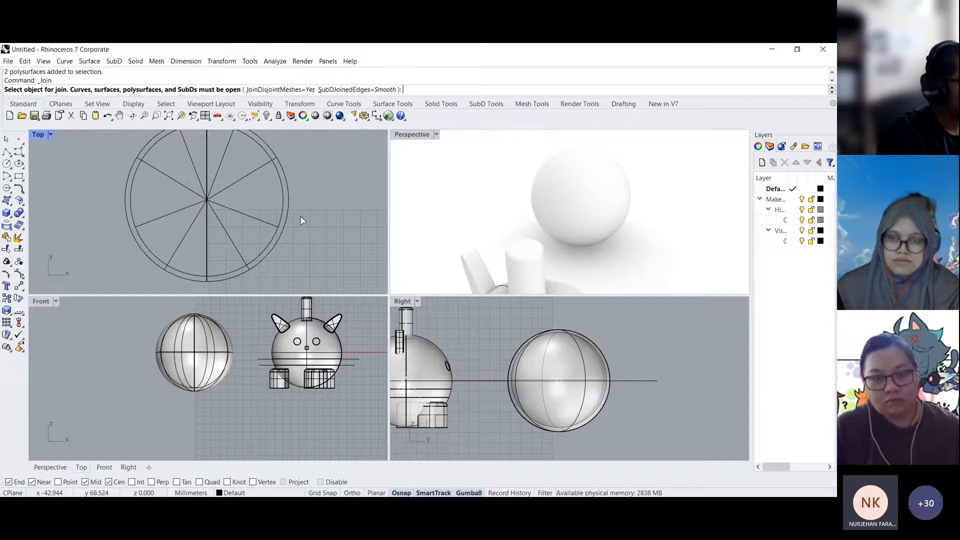
{"action": "scroll", "coordinate": [257, 209], "scroll_direction": "down", "scroll_amount": 3}
- Try to merge the two half-shells with a Boolean Union, inspect the result in Perspective, and undo the union
{"action": "left_click", "coordinate": [203, 196]}
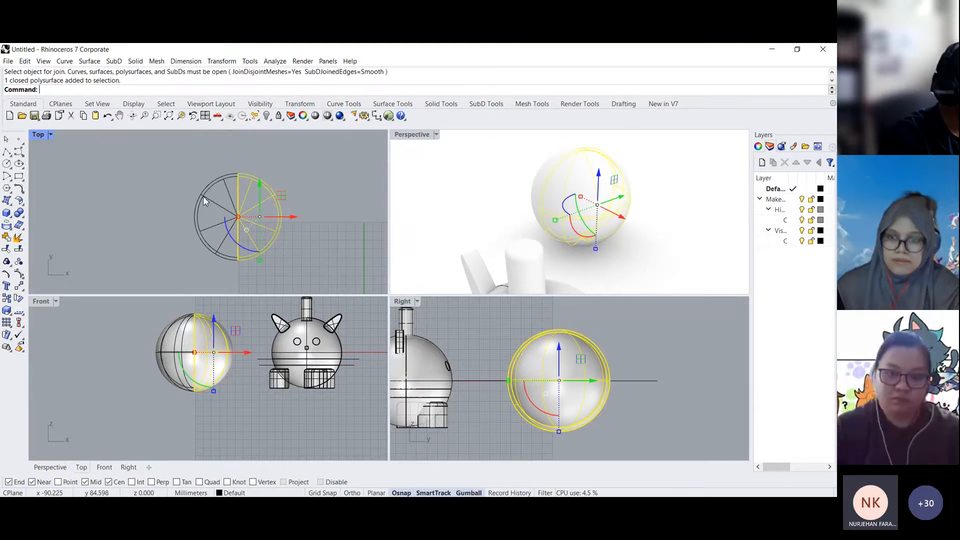
{"action": "scroll", "coordinate": [274, 236], "scroll_direction": "up", "scroll_amount": 6}
{"action": "left_click", "coordinate": [299, 216]}
{"action": "scroll", "coordinate": [273, 236], "scroll_direction": "down", "scroll_amount": 6}
{"action": "left_click_drag", "start_coordinate": [298, 250], "coordinate": [210, 200]}
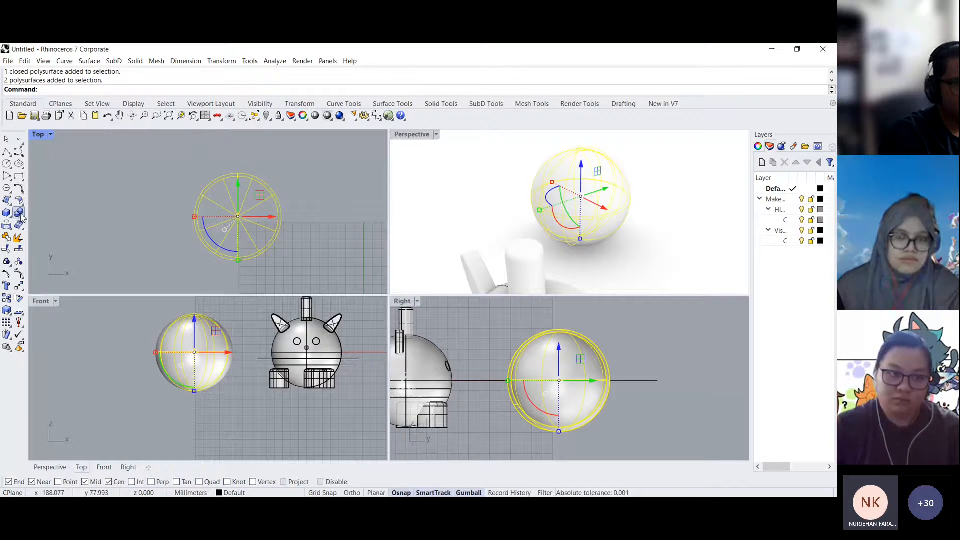
{"action": "left_click", "coordinate": [20, 214]}
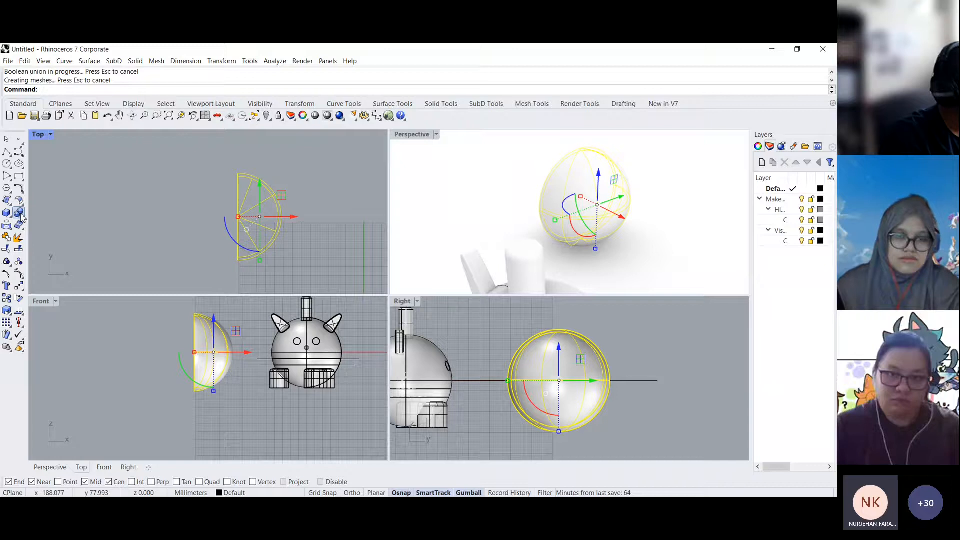
{"action": "left_click", "coordinate": [315, 223]}
{"action": "right_click_drag", "start_coordinate": [510, 217], "coordinate": [650, 196]}
{"action": "right_click_drag", "start_coordinate": [555, 207], "coordinate": [572, 201]}
{"action": "scroll", "coordinate": [597, 211], "scroll_direction": "up", "scroll_amount": 5}
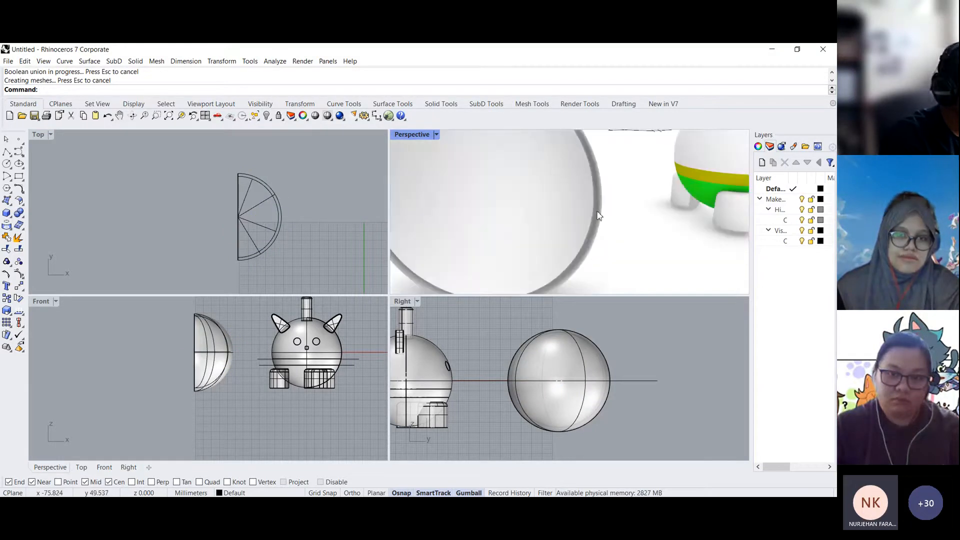
{"action": "key", "text": "ctrl+z"}
- Examine the wall edges and the seam between the two half-shells at high magnification in the Top view
{"action": "left_click", "coordinate": [290, 194]}
{"action": "left_click", "coordinate": [253, 205]}
{"action": "left_click", "coordinate": [276, 200]}
{"action": "scroll", "coordinate": [247, 178], "scroll_direction": "up", "scroll_amount": 5}
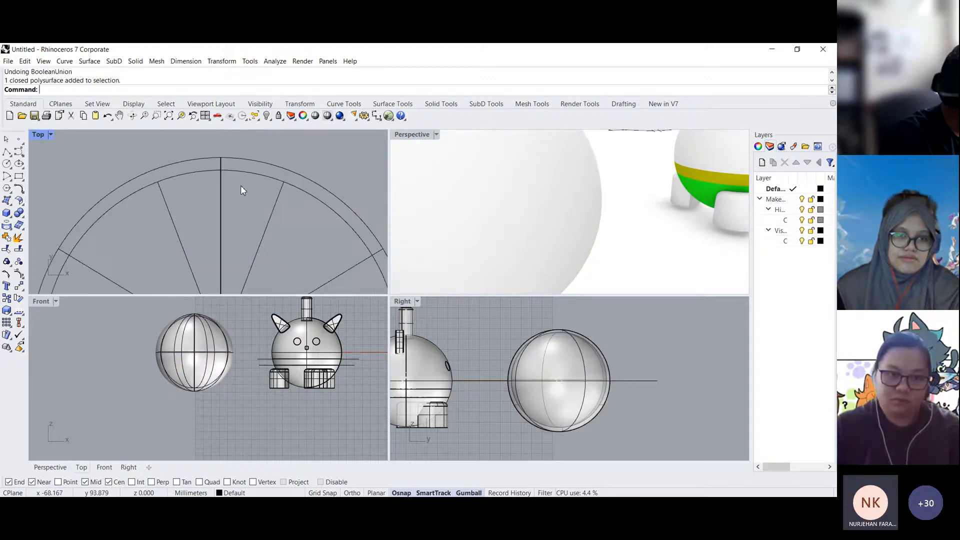
{"action": "right_click_drag", "start_coordinate": [242, 188], "coordinate": [235, 272]}
{"action": "left_click", "coordinate": [223, 201]}
{"action": "scroll", "coordinate": [223, 199], "scroll_direction": "up", "scroll_amount": 10}
{"action": "left_click", "coordinate": [254, 172]}
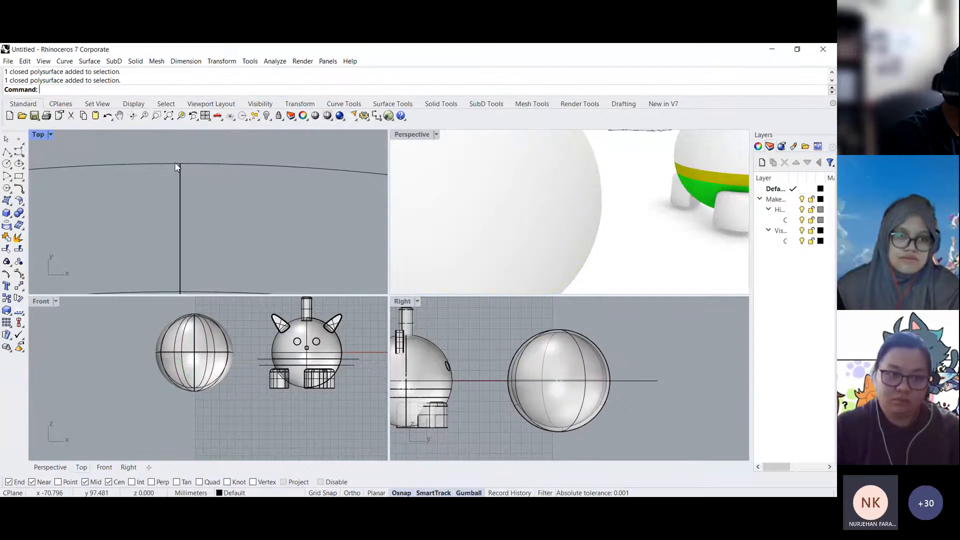
{"action": "scroll", "coordinate": [233, 161], "scroll_direction": "down", "scroll_amount": 7}
{"action": "left_click", "coordinate": [220, 230]}
{"action": "left_click", "coordinate": [235, 221]}
{"action": "left_click", "coordinate": [220, 185]}
{"action": "scroll", "coordinate": [219, 183], "scroll_direction": "down", "scroll_amount": 9}
{"action": "right_click_drag", "start_coordinate": [218, 183], "coordinate": [197, 146]}
{"action": "scroll", "coordinate": [258, 193], "scroll_direction": "down", "scroll_amount": 8}
- Frame the whole sphere in the Perspective and Top views and check whether each half-shell selects separately
{"action": "scroll", "coordinate": [528, 220], "scroll_direction": "down", "scroll_amount": 6}
{"action": "mouse_move", "coordinate": [475, 236]}
{"action": "right_mouse_down", "text": "shift"}
{"action": "mouse_move", "coordinate": [518, 217]}
{"action": "mouse_move", "coordinate": [625, 249]}
{"action": "mouse_move", "coordinate": [490, 227]}
{"action": "mouse_move", "coordinate": [707, 257]}
{"action": "mouse_move", "coordinate": [458, 257]}
{"action": "mouse_move", "coordinate": [668, 259]}
{"action": "mouse_move", "coordinate": [573, 255]}
{"action": "right_mouse_up", "text": "shift"}
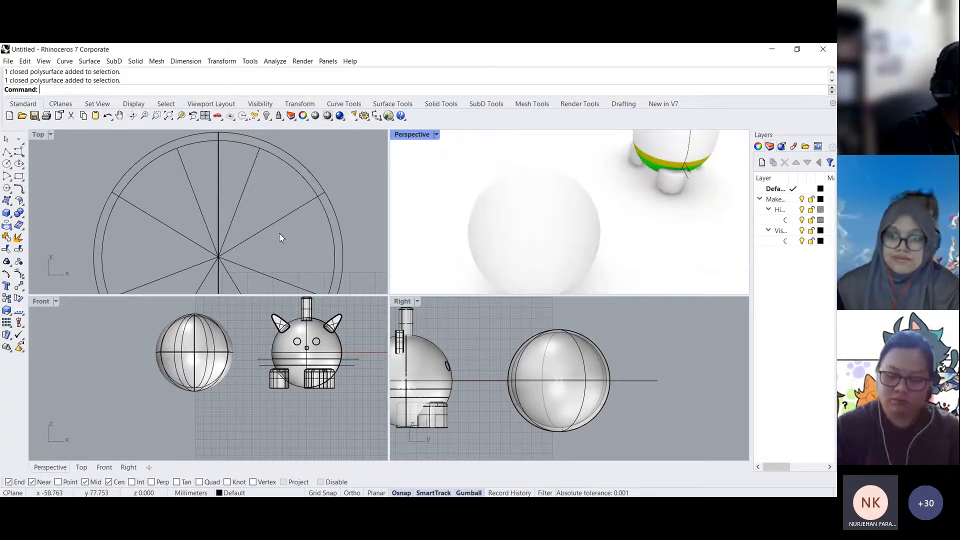
{"action": "right_click_drag", "start_coordinate": [279, 237], "coordinate": [289, 206]}
{"action": "scroll", "coordinate": [292, 210], "scroll_direction": "down", "scroll_amount": 2}
{"action": "left_click", "coordinate": [253, 218]}
{"action": "left_click", "coordinate": [214, 221]}
{"action": "left_click", "coordinate": [213, 222]}
{"action": "left_click", "coordinate": [355, 220]}
{"action": "right_click_drag", "start_coordinate": [263, 240], "coordinate": [253, 225]}
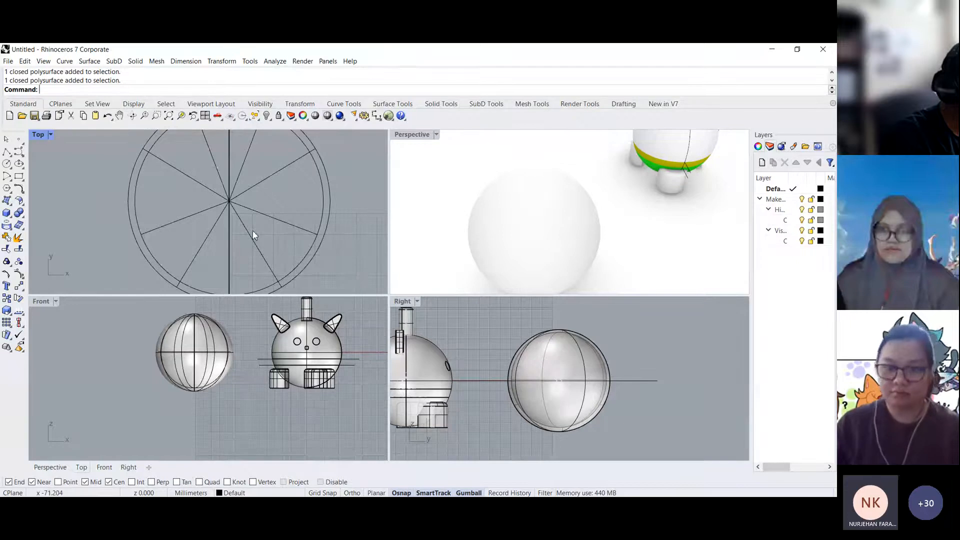
{"action": "scroll", "coordinate": [277, 228], "scroll_direction": "down", "scroll_amount": 2}
- Try rotating both half-shells about the X axis in the Right view, then undo the rotation
{"action": "left_click_drag", "start_coordinate": [351, 250], "coordinate": [170, 206]}
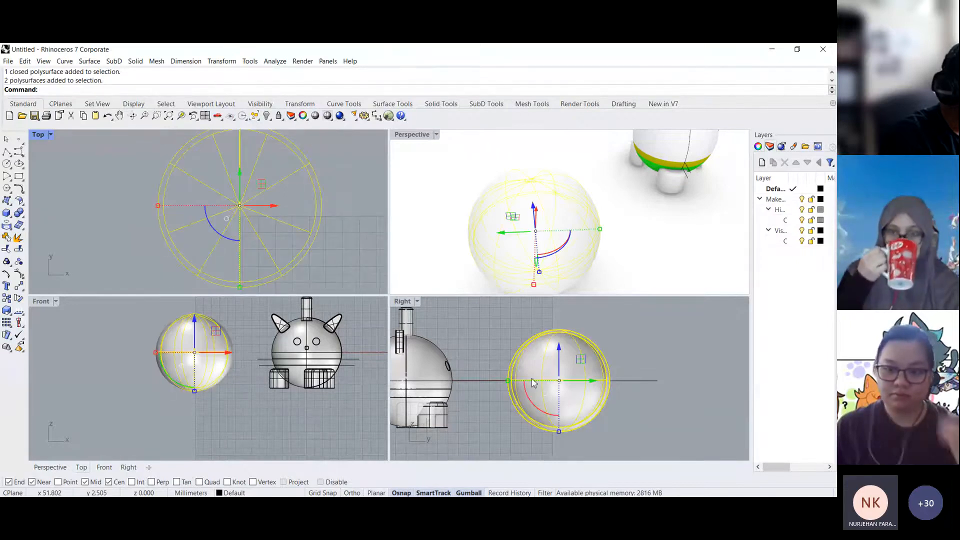
{"action": "left_click_drag", "start_coordinate": [533, 382], "coordinate": [588, 434]}
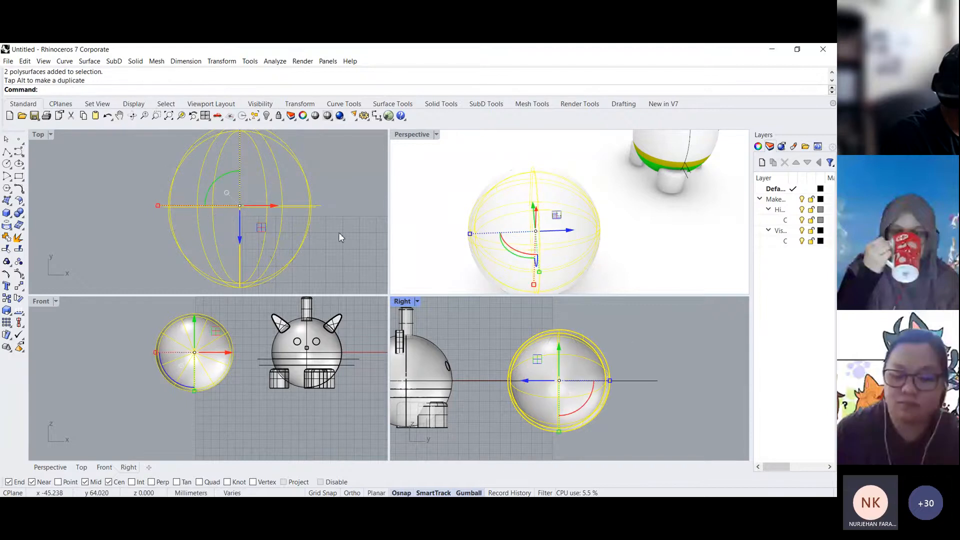
{"action": "key", "text": "ctrl+z"}
{"action": "key", "text": "ctrl+z"}
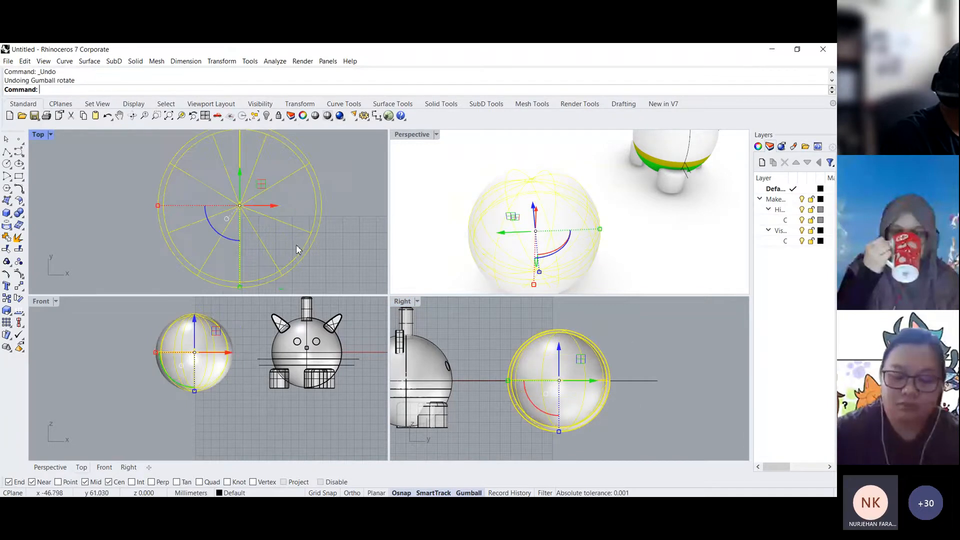
- Rotate both half-shells a quarter turn about the Y axis in the Front view, making the seam horizontal
{"action": "left_click", "coordinate": [265, 223]}
{"action": "scroll", "coordinate": [287, 242], "scroll_direction": "down", "scroll_amount": 4}
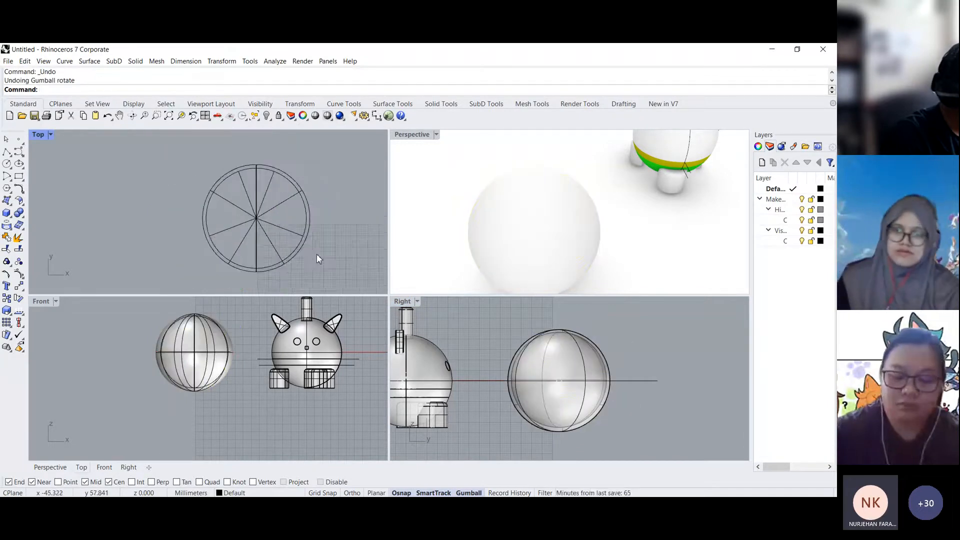
{"action": "left_click_drag", "start_coordinate": [317, 254], "coordinate": [208, 249]}
{"action": "left_click_drag", "start_coordinate": [165, 372], "coordinate": [217, 400], "text": "shift"}
{"action": "left_click", "coordinate": [219, 396]}
{"action": "left_click", "coordinate": [282, 231]}
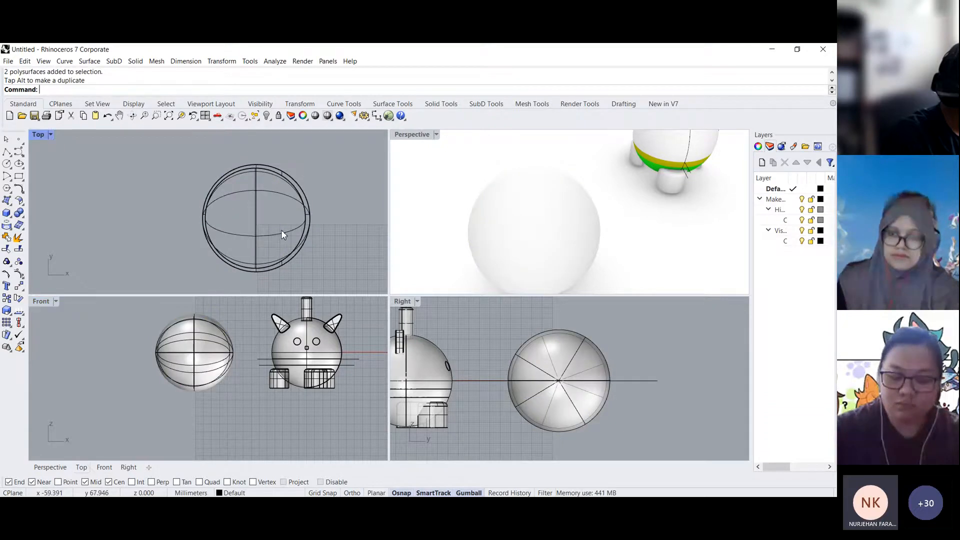
- Check in the Right view whether the upper and lower half-shells can be selected individually
{"action": "left_click", "coordinate": [505, 361]}
{"action": "left_click", "coordinate": [605, 361]}
{"action": "left_click", "coordinate": [603, 406]}
{"action": "left_click", "coordinate": [619, 414]}
{"action": "left_click", "coordinate": [604, 360]}
{"action": "left_click", "coordinate": [625, 410]}
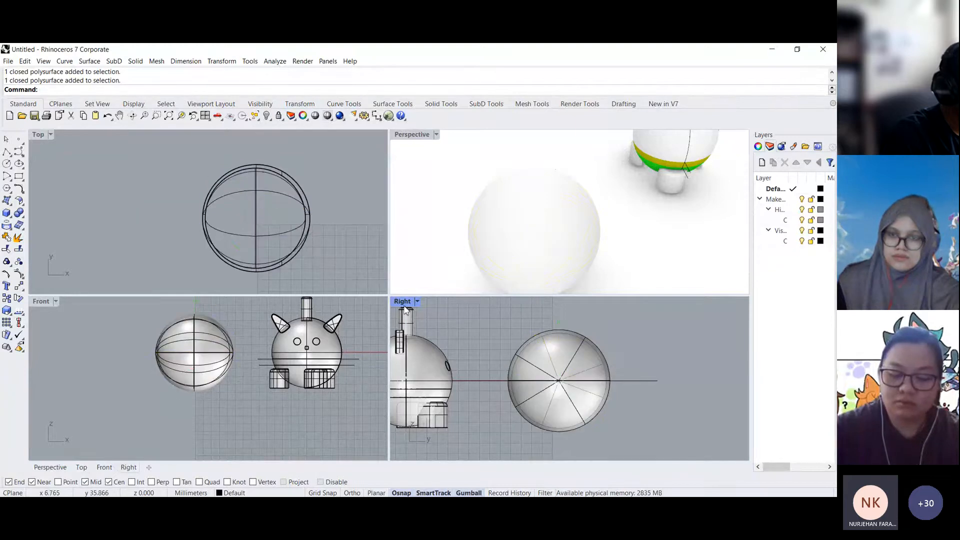
- Move the upper half-shell straight up in the enlarged Right view, clear of the lower half, and inspect the gap in Perspective
{"action": "double_click", "coordinate": [404, 305]}
{"action": "left_click", "coordinate": [418, 262]}
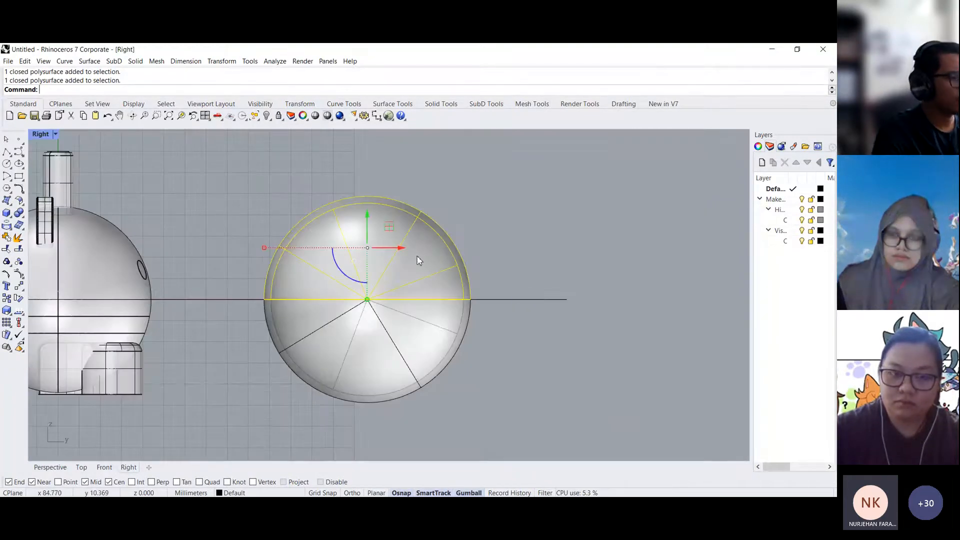
{"action": "left_click_drag", "start_coordinate": [367, 215], "coordinate": [367, 157]}
{"action": "left_click", "coordinate": [557, 268]}
{"action": "right_click_drag", "start_coordinate": [572, 273], "coordinate": [523, 284]}
{"action": "double_click", "coordinate": [45, 133]}
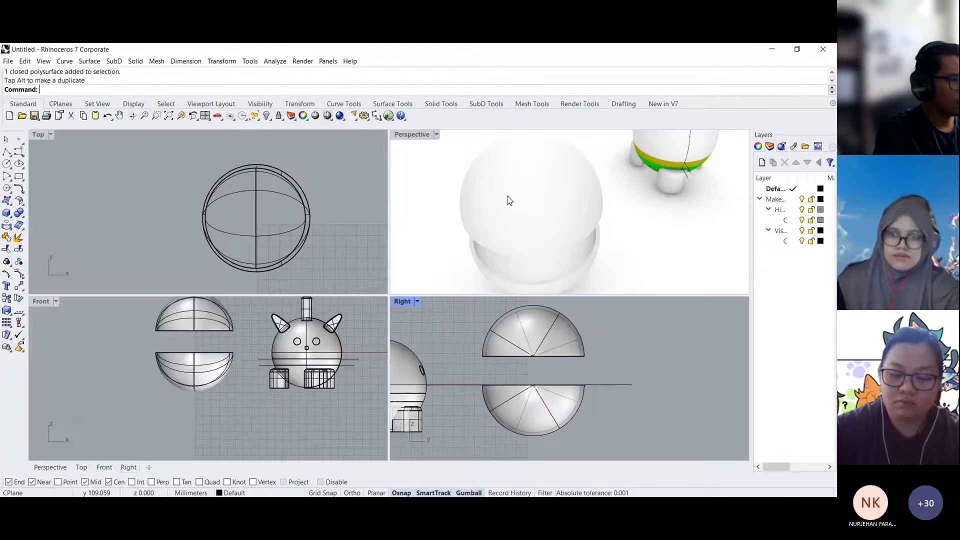
{"action": "right_click_drag", "start_coordinate": [598, 227], "coordinate": [511, 207]}
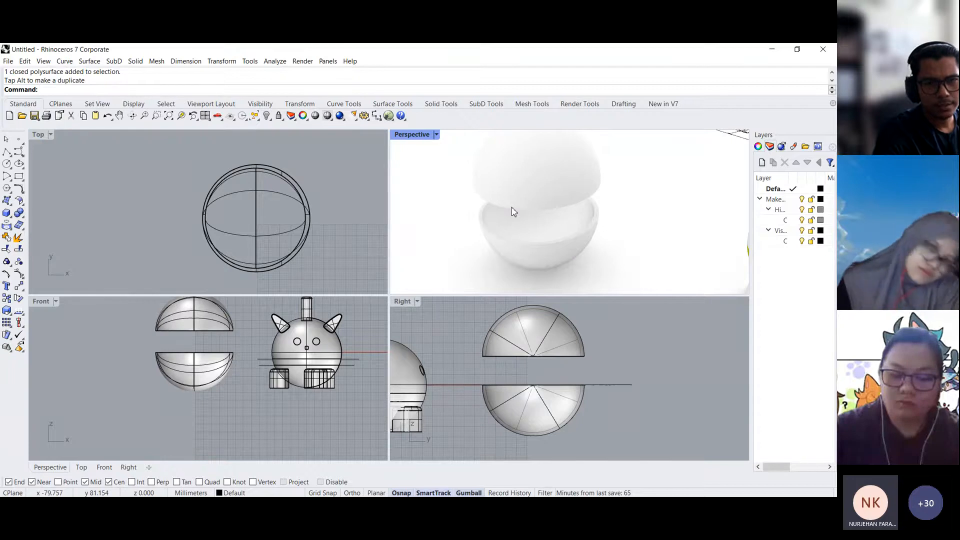
- Undo the upper half-shell's upward move so that both halves form a closed sphere
{"action": "key", "text": "ctrl+z"}
{"action": "left_click", "coordinate": [611, 332]}
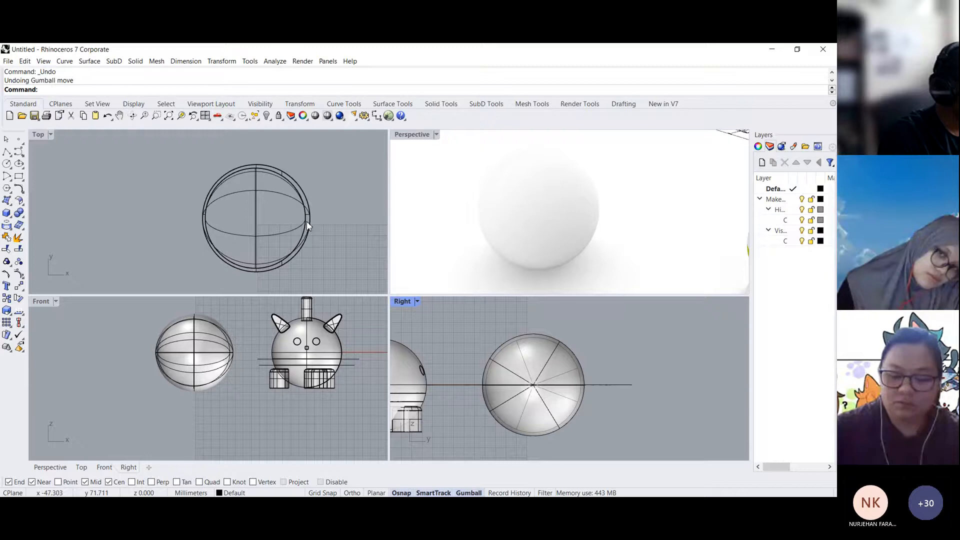
- Draw a thin upright box at the hollow sphere's centre, based in the Top view, and shift it to pass through the upper half-shell's crown
{"action": "right_click_drag", "start_coordinate": [325, 251], "coordinate": [286, 243]}
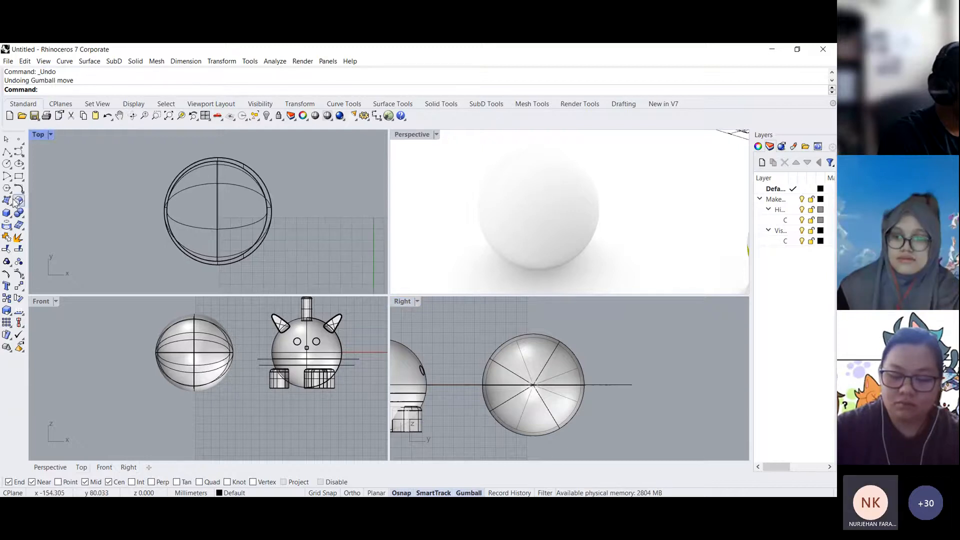
{"action": "left_click", "coordinate": [18, 201]}
{"action": "scroll", "coordinate": [239, 226], "scroll_direction": "up", "scroll_amount": 5}
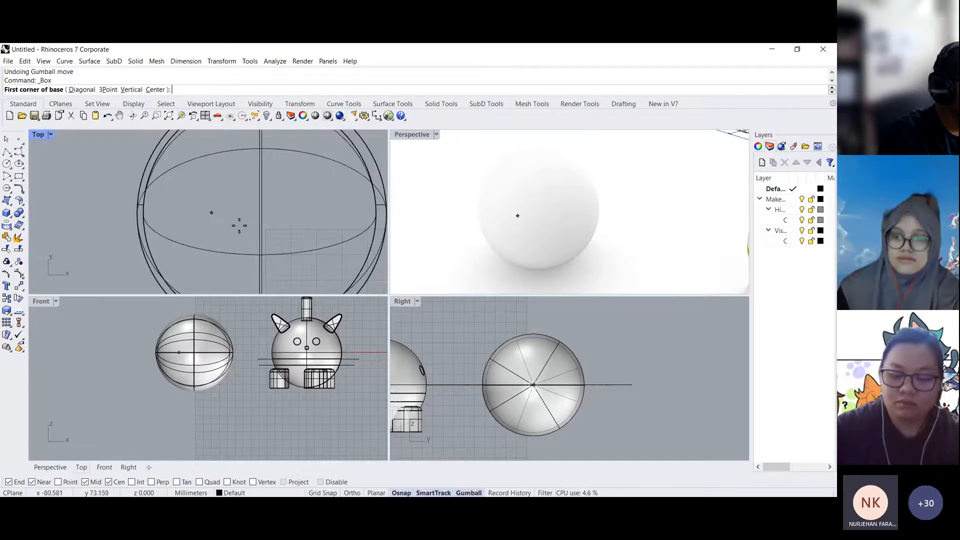
{"action": "left_click", "coordinate": [239, 211]}
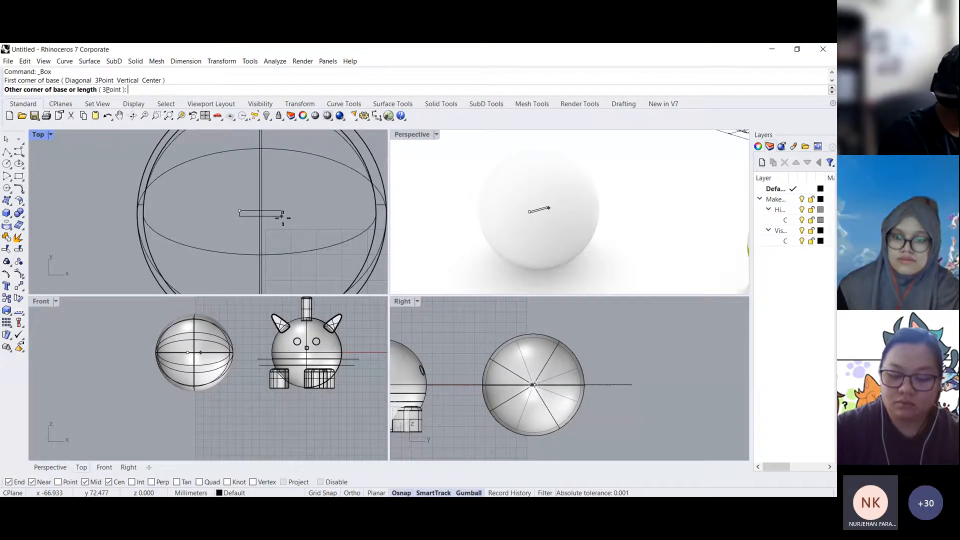
{"action": "left_click", "coordinate": [282, 216]}
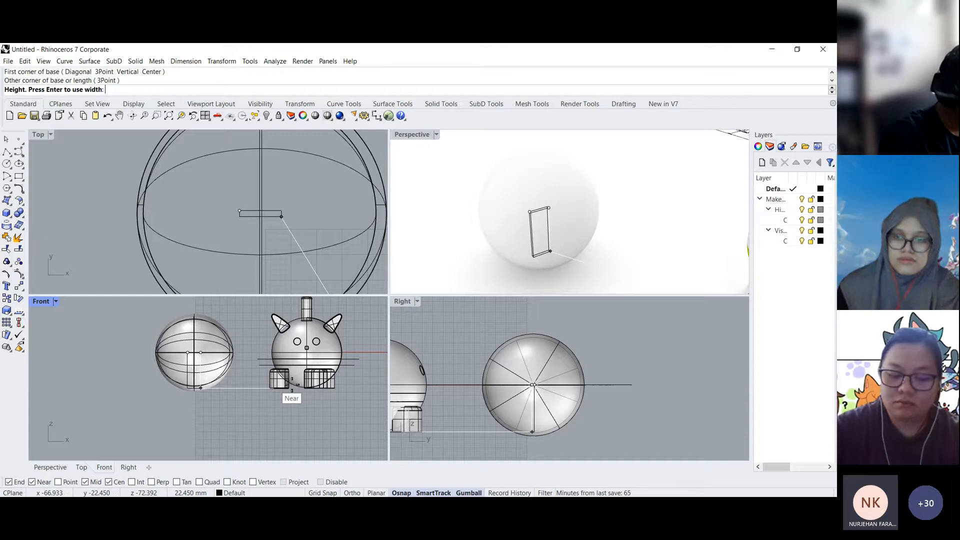
{"action": "left_click", "coordinate": [540, 322]}
{"action": "right_click_drag", "start_coordinate": [216, 311], "coordinate": [211, 361]}
{"action": "left_click_drag", "start_coordinate": [188, 354], "coordinate": [188, 338]}
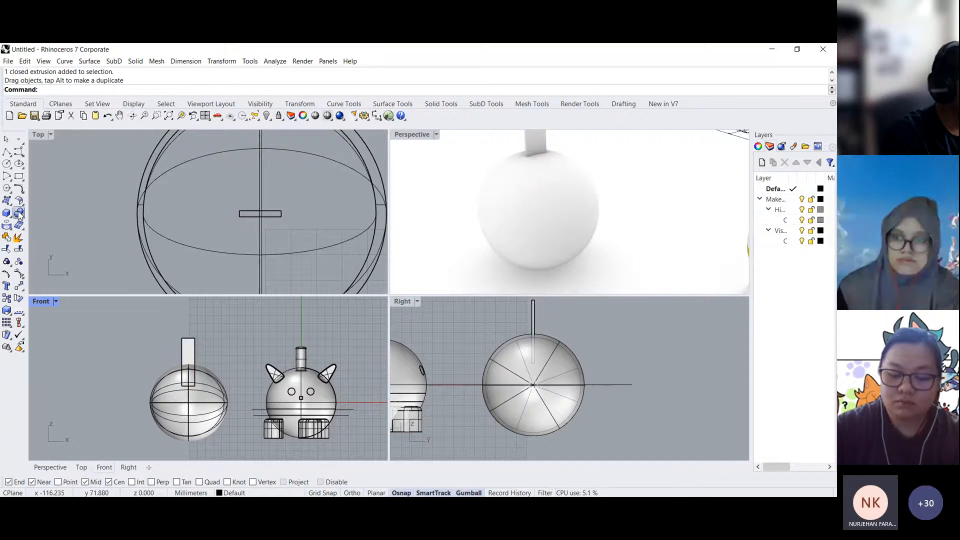
- Subtract the thin box from the upper half-shell with Boolean Difference to cut a coin slot, and inspect the slot in Perspective
{"action": "left_click", "coordinate": [18, 215]}
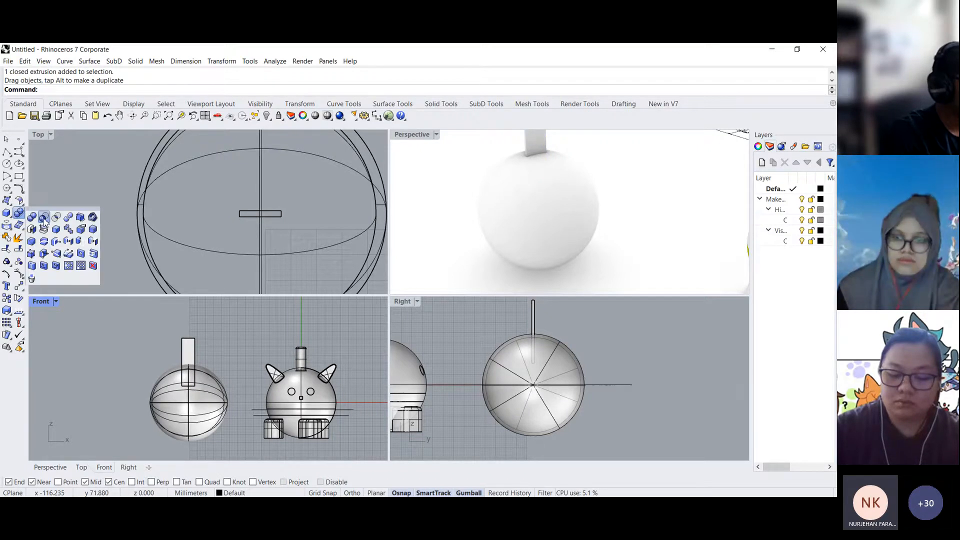
{"action": "left_click", "coordinate": [44, 218]}
{"action": "scroll", "coordinate": [220, 373], "scroll_direction": "up", "scroll_amount": 3}
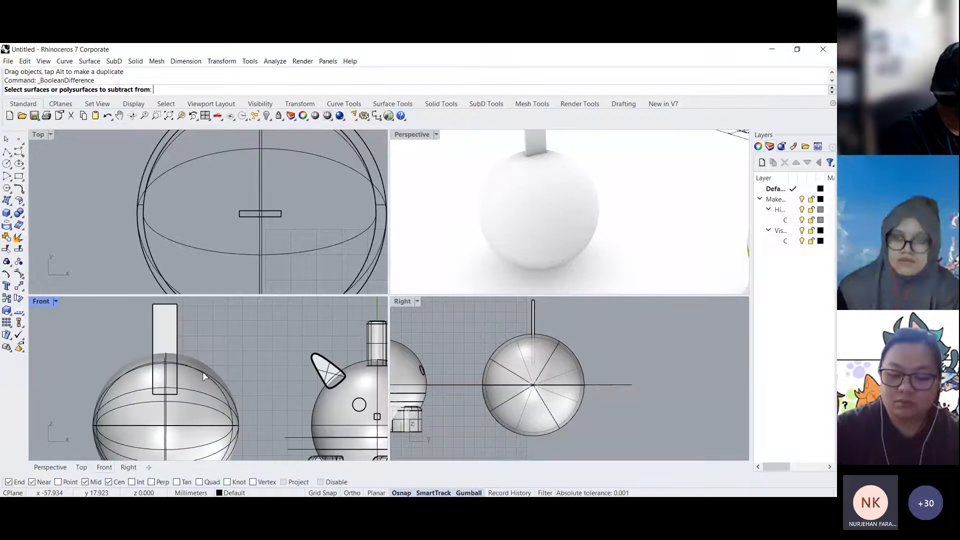
{"action": "left_click", "coordinate": [203, 371]}
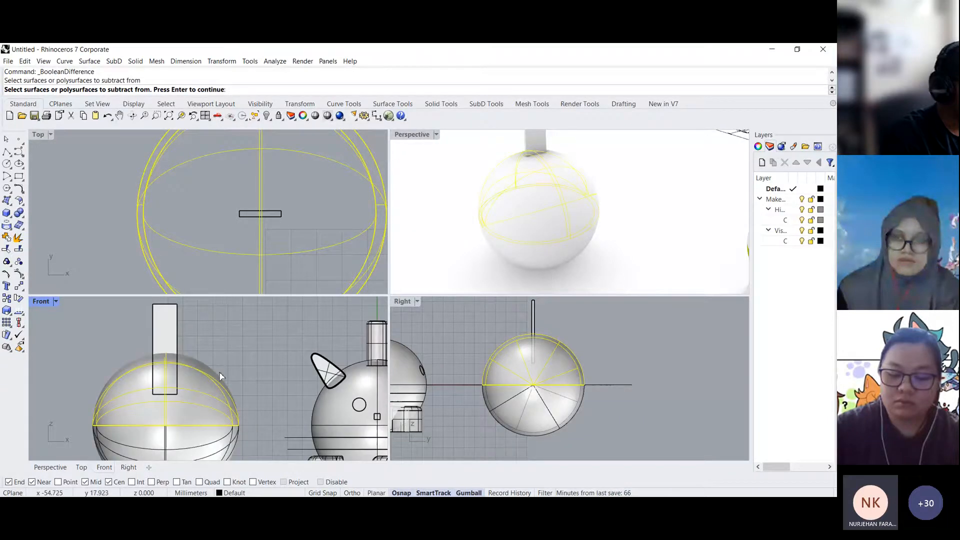
{"action": "key", "text": "Return"}
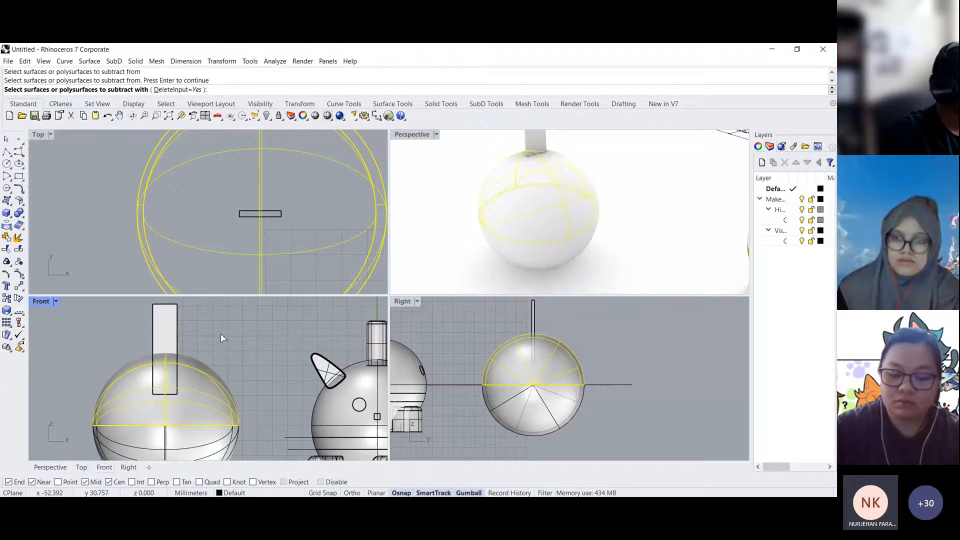
{"action": "left_click", "coordinate": [162, 333]}
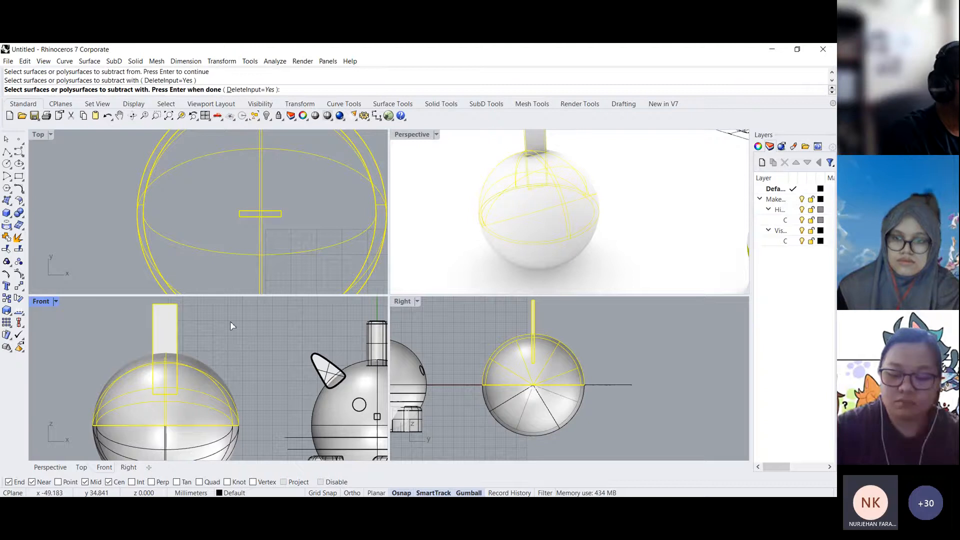
{"action": "key", "text": "Return"}
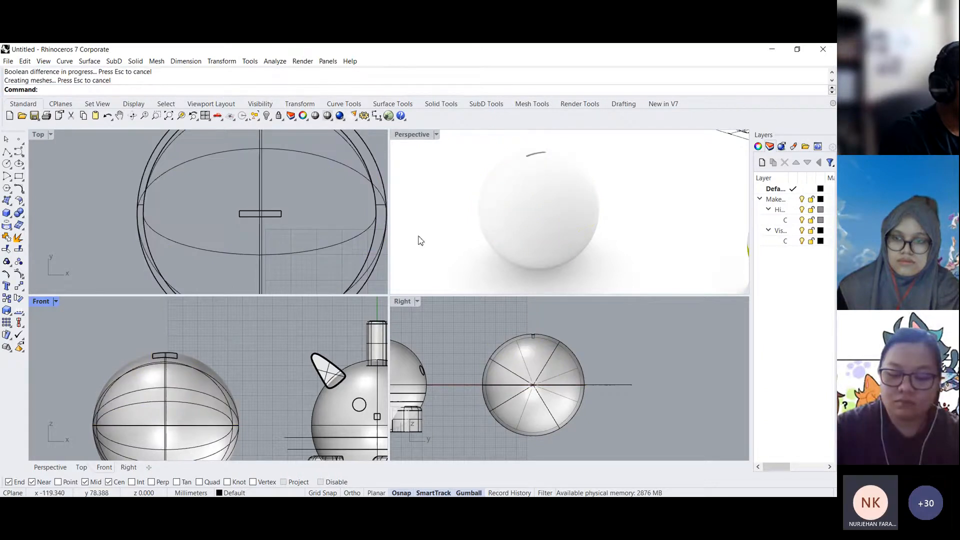
{"action": "double_click", "coordinate": [420, 135]}
{"action": "right_click_drag", "start_coordinate": [469, 218], "coordinate": [594, 255]}
{"action": "scroll", "coordinate": [440, 285], "scroll_direction": "up", "scroll_amount": 10}
{"action": "right_click_drag", "start_coordinate": [429, 336], "coordinate": [470, 306]}
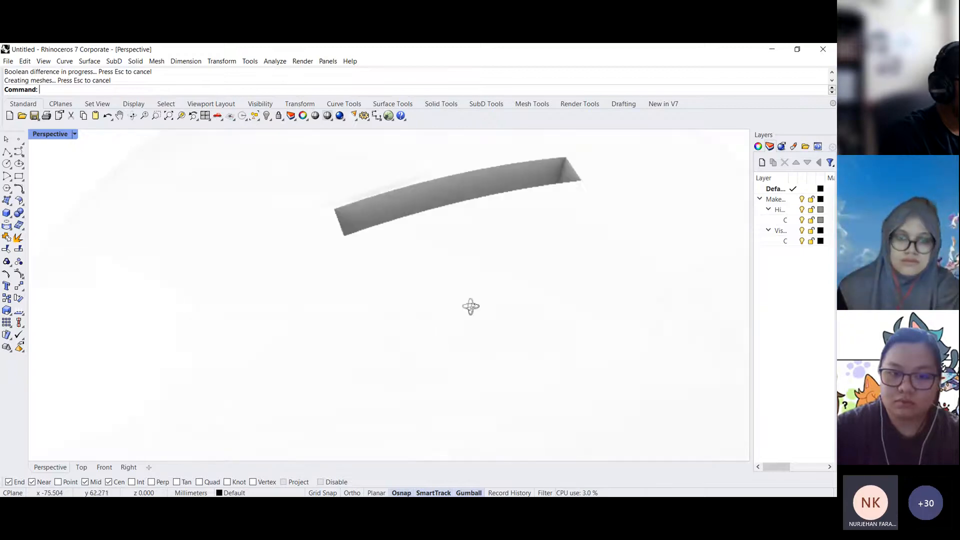
{"action": "scroll", "coordinate": [470, 306], "scroll_direction": "down", "scroll_amount": 5}
{"action": "double_click", "coordinate": [55, 135]}
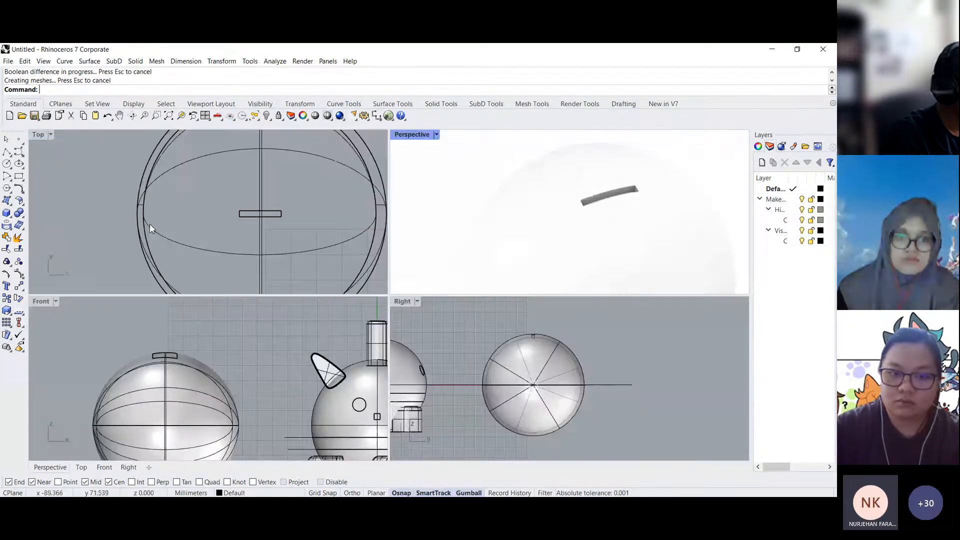
- Create a thin solid cylinder as a coin above the sphere, with its circle in the Front view and its thickness set in Top
{"action": "left_click", "coordinate": [9, 215]}
{"action": "left_click", "coordinate": [31, 217]}
{"action": "left_click", "coordinate": [219, 325]}
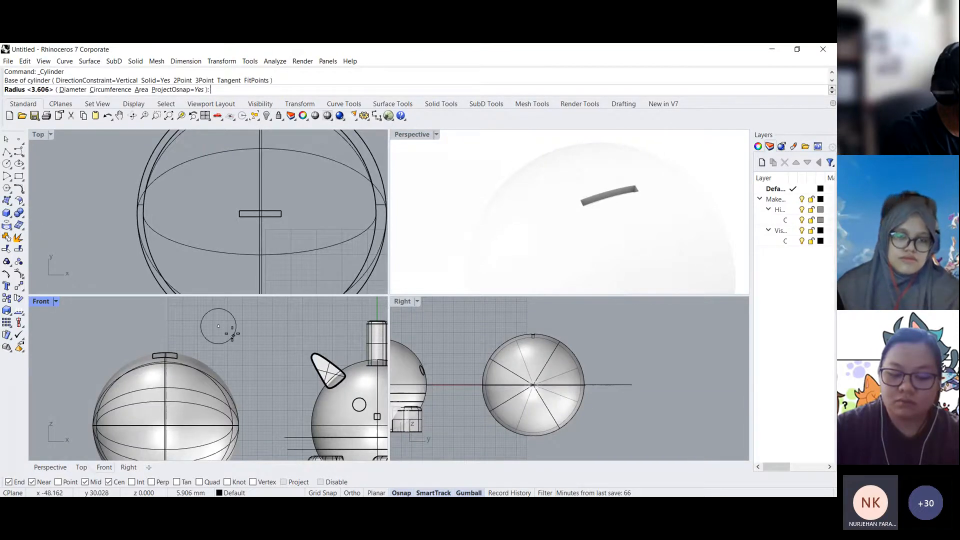
{"action": "left_click", "coordinate": [232, 331]}
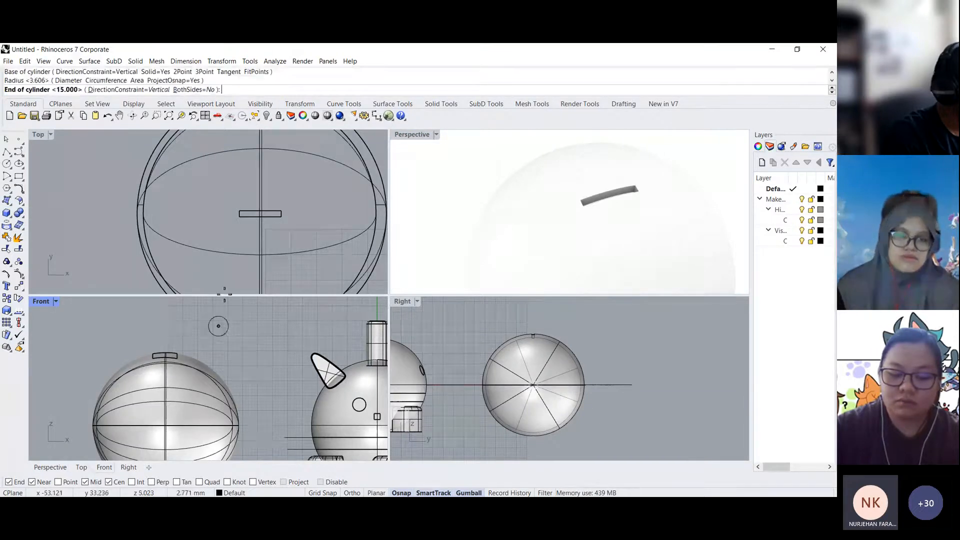
{"action": "scroll", "coordinate": [283, 241], "scroll_direction": "up", "scroll_amount": 5}
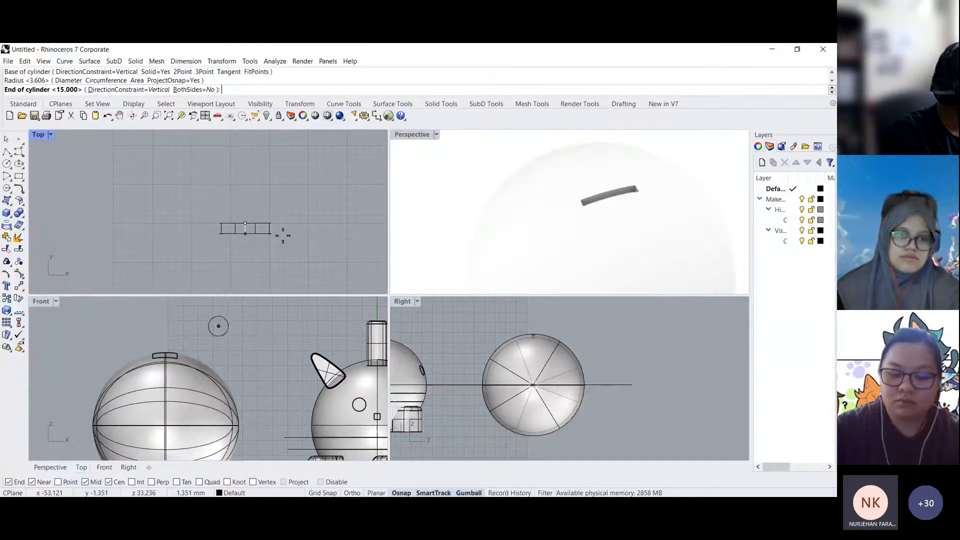
{"action": "left_click", "coordinate": [283, 256]}
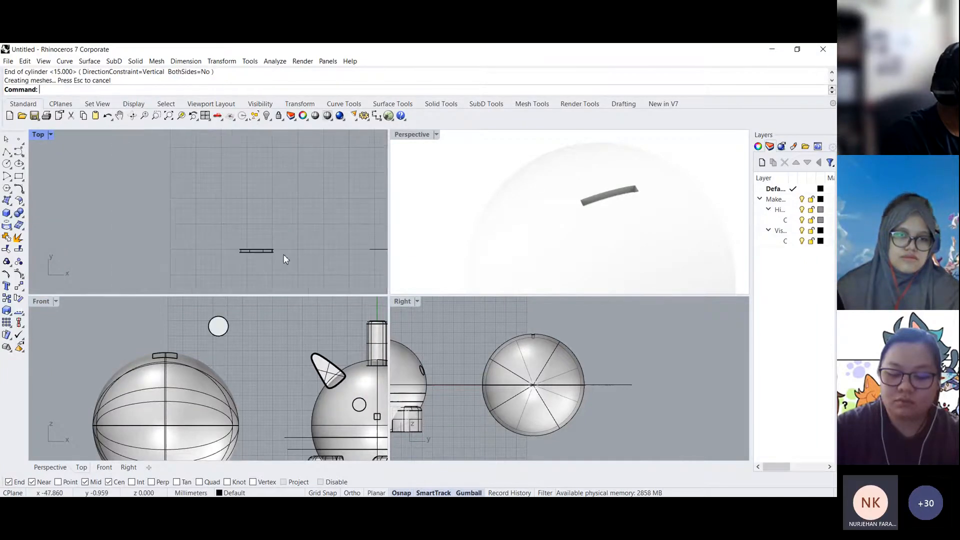
- Move the coin over the slot in the Front view and align it within the slot's width in the Top view
{"action": "scroll", "coordinate": [284, 258], "scroll_direction": "down", "scroll_amount": 3}
{"action": "left_click_drag", "start_coordinate": [220, 324], "coordinate": [165, 345]}
{"action": "scroll", "coordinate": [205, 280], "scroll_direction": "down", "scroll_amount": 4}
{"action": "left_click_drag", "start_coordinate": [210, 284], "coordinate": [209, 157]}
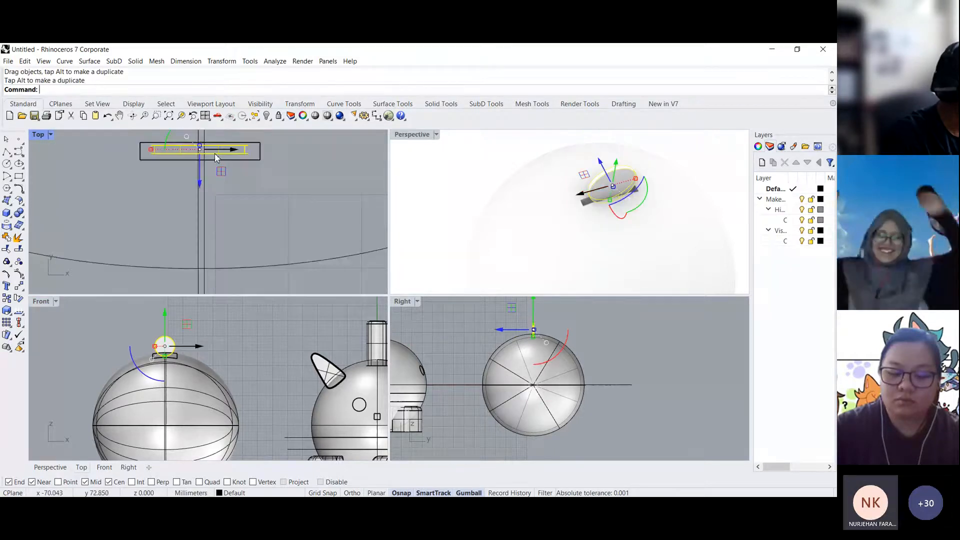
{"action": "scroll", "coordinate": [214, 155], "scroll_direction": "up", "scroll_amount": 5}
{"action": "right_click_drag", "start_coordinate": [214, 153], "coordinate": [216, 183]}
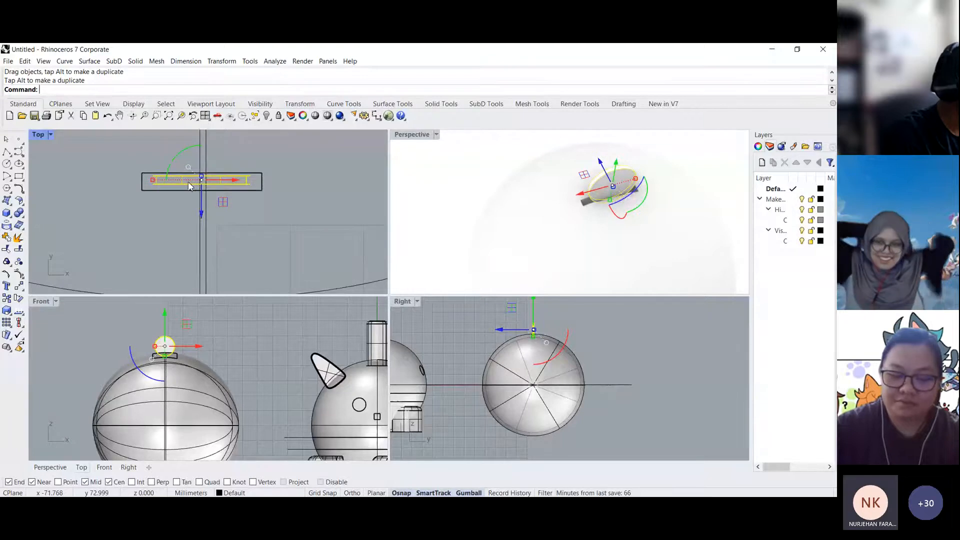
- Scale the coin along X to nearly the slot's length and centre it between the slot's ends in the Top view
{"action": "left_click_drag", "start_coordinate": [154, 181], "coordinate": [144, 181]}
{"action": "left_click_drag", "start_coordinate": [237, 181], "coordinate": [240, 180]}
{"action": "left_click", "coordinate": [588, 308]}
- Examine from several angles in the enlarged Perspective view how the coin fits into the slot
{"action": "scroll", "coordinate": [612, 197], "scroll_direction": "down", "scroll_amount": 4}
{"action": "right_click_drag", "start_coordinate": [612, 197], "coordinate": [626, 163]}
{"action": "scroll", "coordinate": [615, 190], "scroll_direction": "up", "scroll_amount": 5}
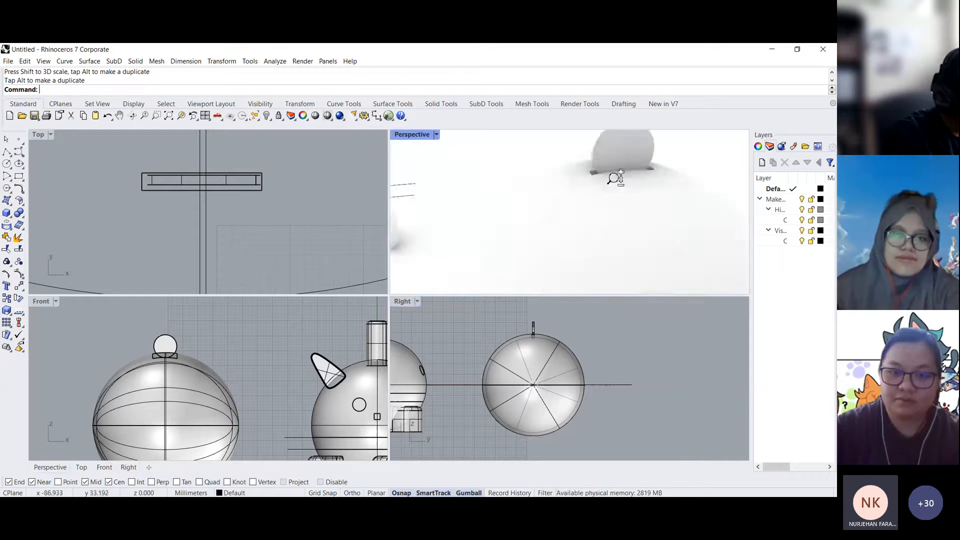
{"action": "right_click_drag", "start_coordinate": [616, 216], "coordinate": [664, 214]}
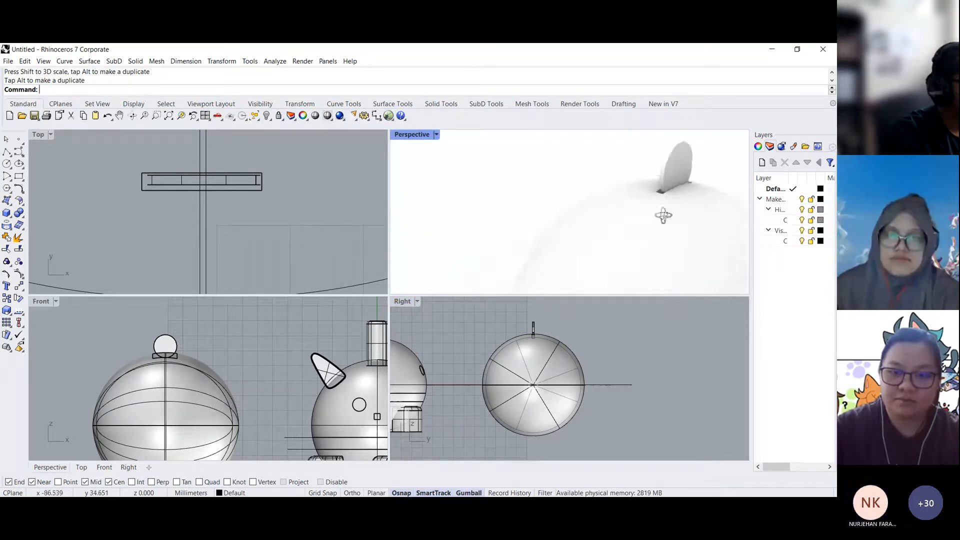
{"action": "double_click", "coordinate": [413, 135]}
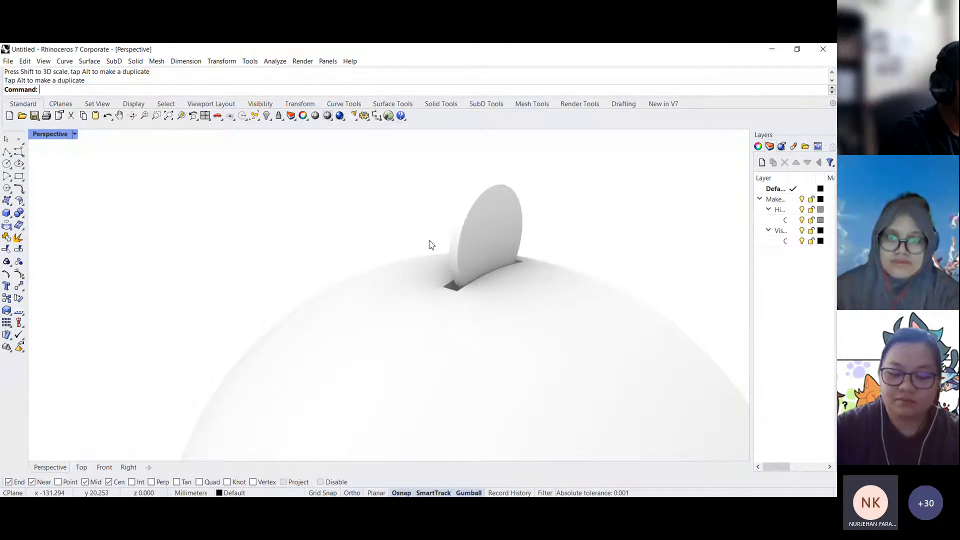
{"action": "scroll", "coordinate": [432, 245], "scroll_direction": "down", "scroll_amount": 5}
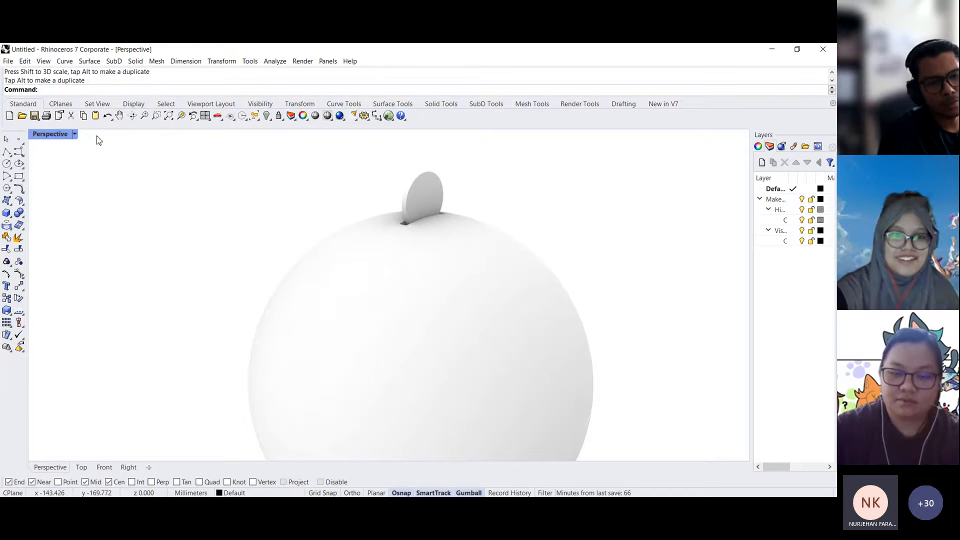
{"action": "double_click", "coordinate": [51, 133]}
- Create a solid sphere beside the slotted hollow sphere in the Top view, slightly smaller than it
{"action": "scroll", "coordinate": [280, 240], "scroll_direction": "down", "scroll_amount": 5}
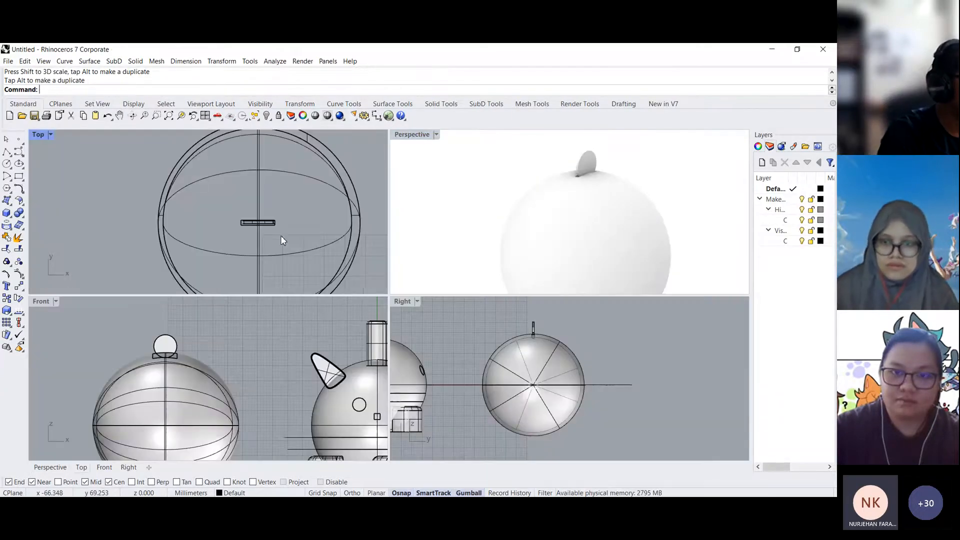
{"action": "scroll", "coordinate": [280, 240], "scroll_direction": "down", "scroll_amount": 3}
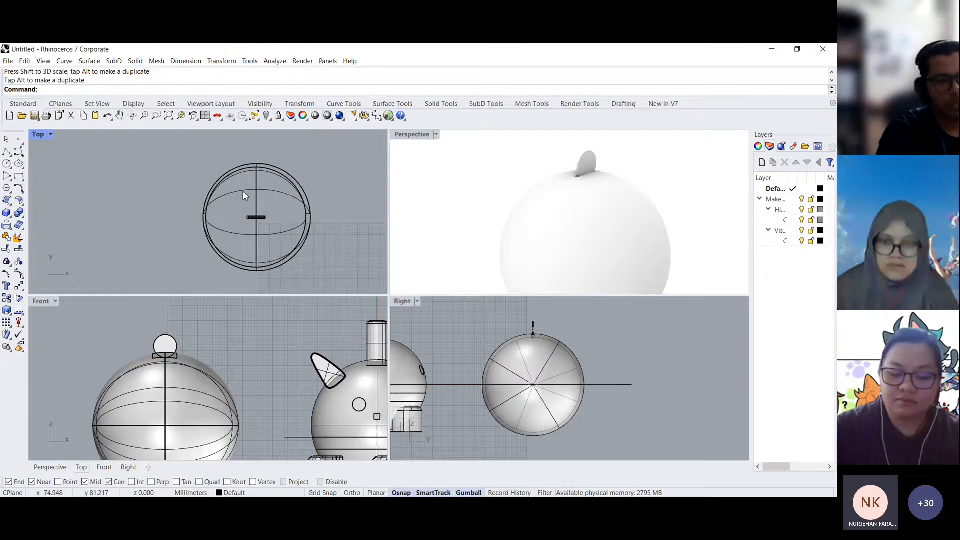
{"action": "right_click_drag", "start_coordinate": [94, 163], "coordinate": [127, 160]}
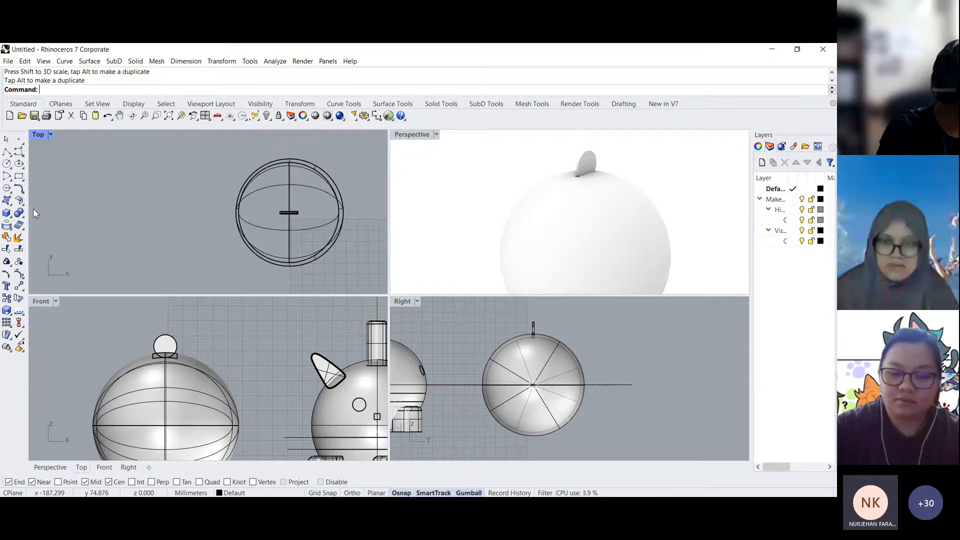
{"action": "left_click", "coordinate": [11, 216]}
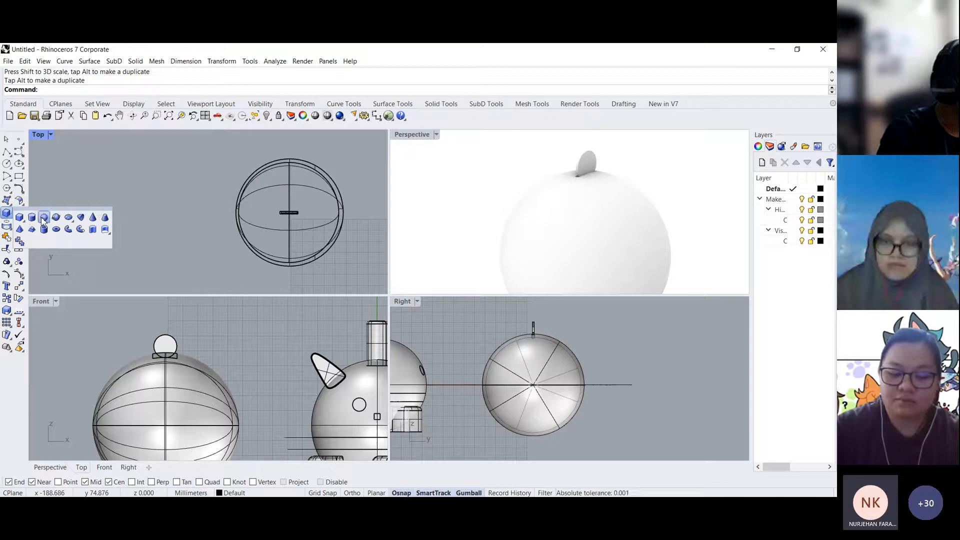
{"action": "left_click", "coordinate": [38, 217]}
{"action": "left_click", "coordinate": [101, 191]}
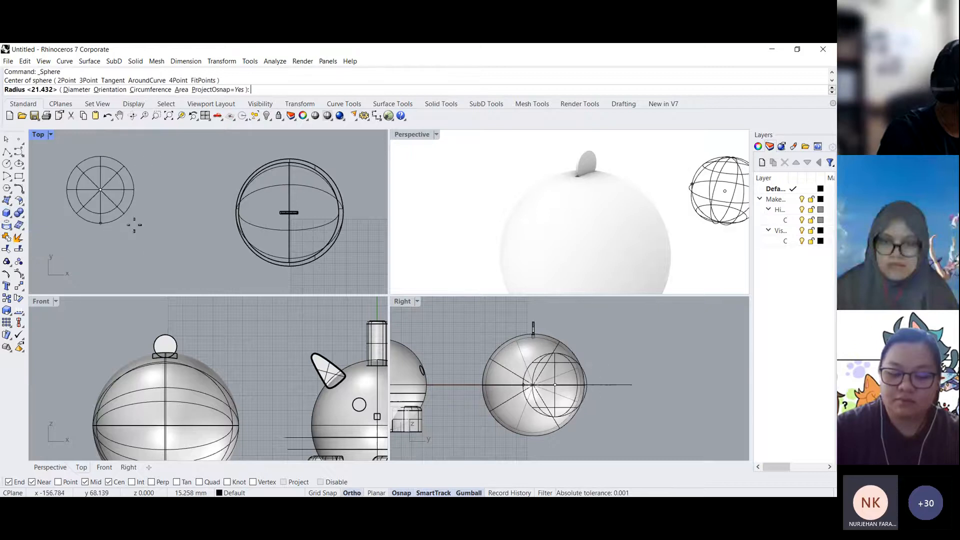
{"action": "left_click", "coordinate": [128, 222]}
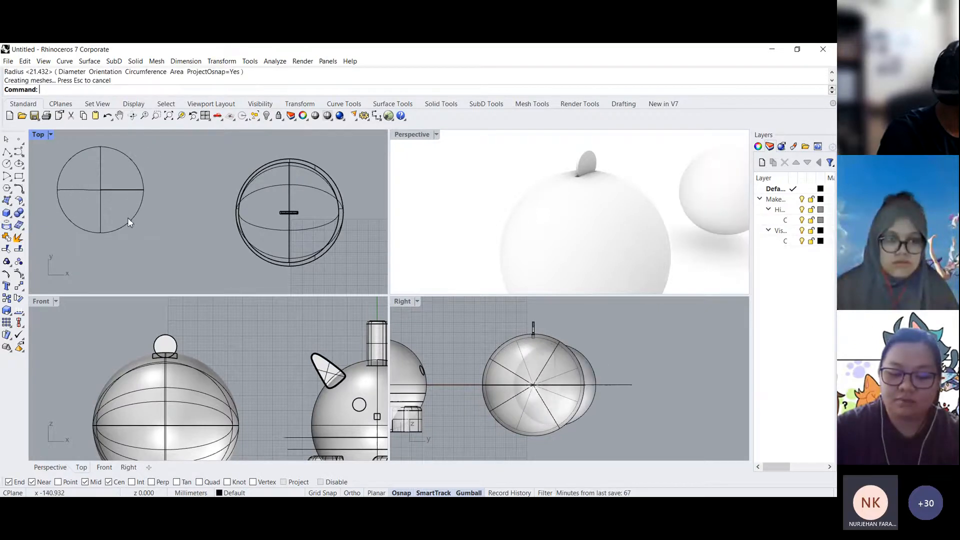
- Draw a large box from the new sphere's centre past its lower-right quadrant in the Top view, extending down beyond the sphere's underside
{"action": "right_click_drag", "start_coordinate": [128, 218], "coordinate": [175, 231]}
{"action": "left_click", "coordinate": [7, 213]}
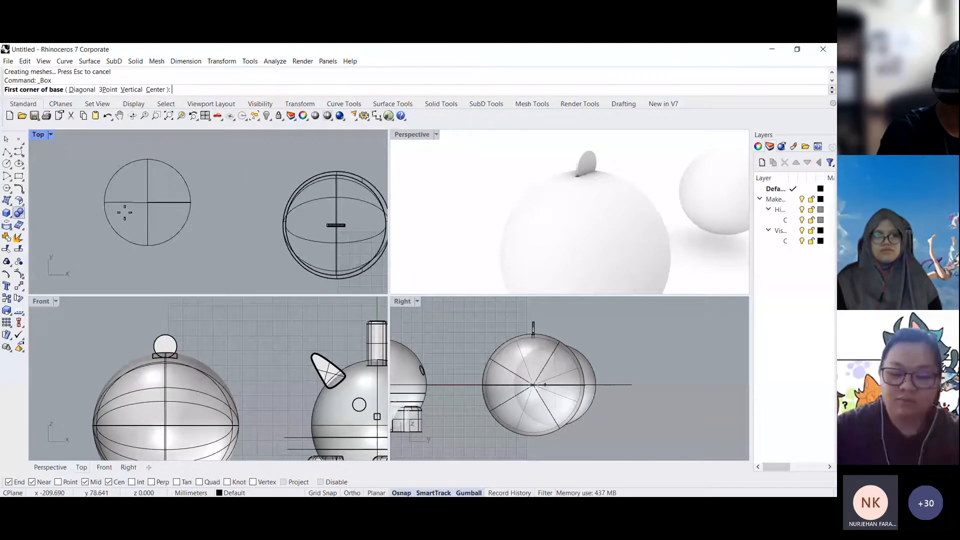
{"action": "scroll", "coordinate": [124, 212], "scroll_direction": "up", "scroll_amount": 5}
{"action": "left_click", "coordinate": [73, 193]}
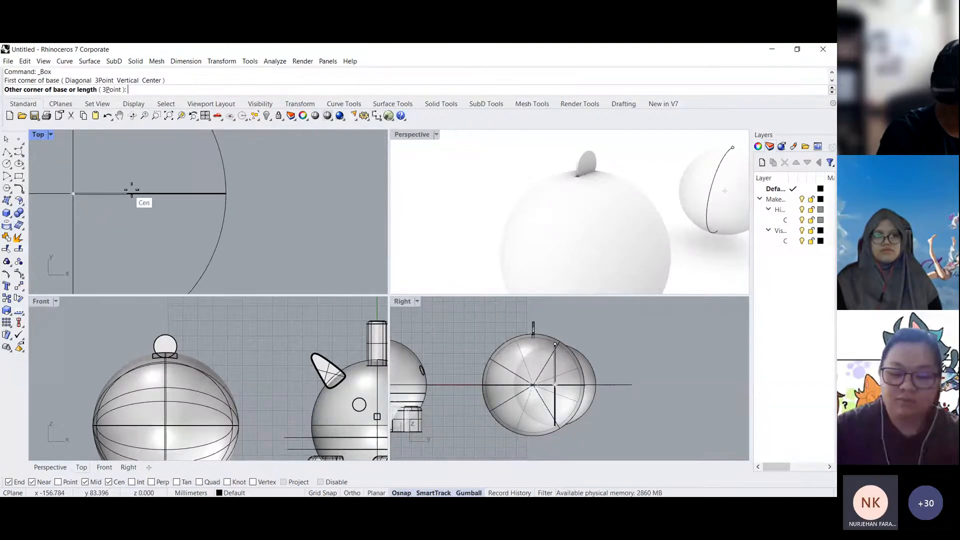
{"action": "scroll", "coordinate": [133, 189], "scroll_direction": "down", "scroll_amount": 5}
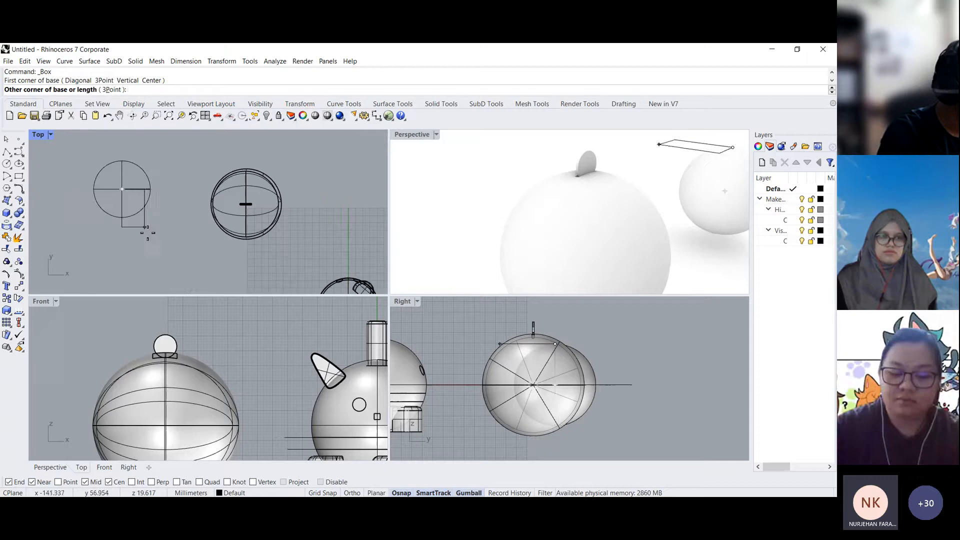
{"action": "left_click", "coordinate": [178, 289]}
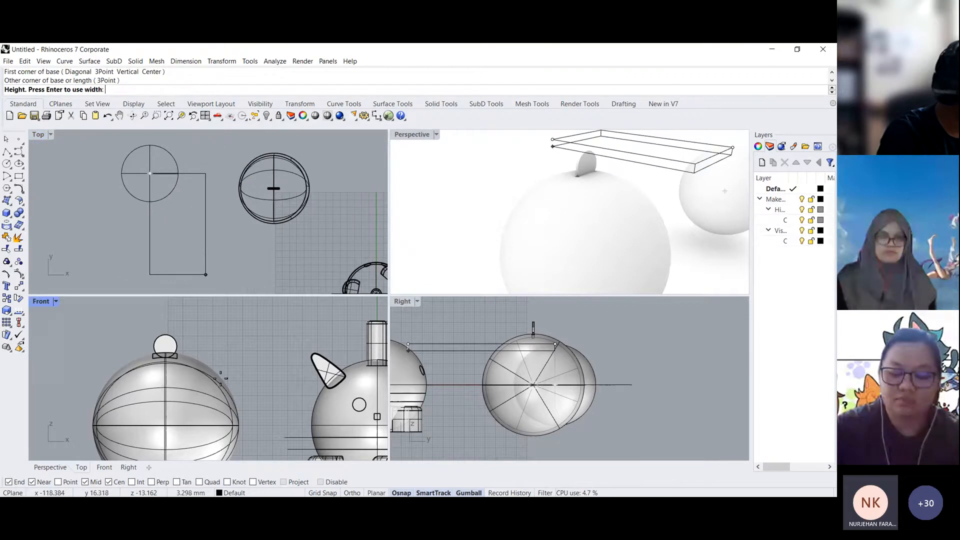
{"action": "scroll", "coordinate": [489, 362], "scroll_direction": "down", "scroll_amount": 3}
{"action": "left_click", "coordinate": [495, 436]}
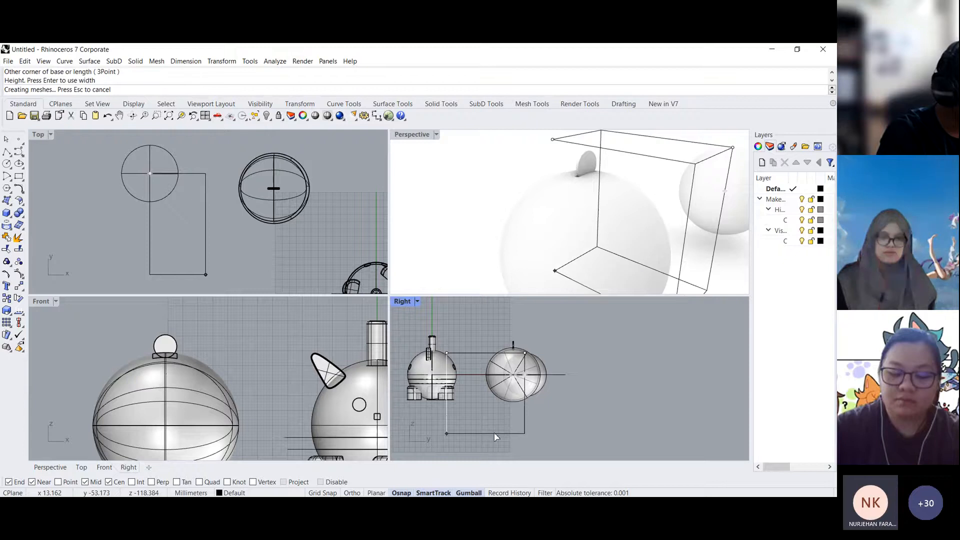
- Raise the box to span the new sphere's full height, and move it up in the Top view to cover the sphere's right half
{"action": "left_click_drag", "start_coordinate": [483, 363], "coordinate": [483, 344]}
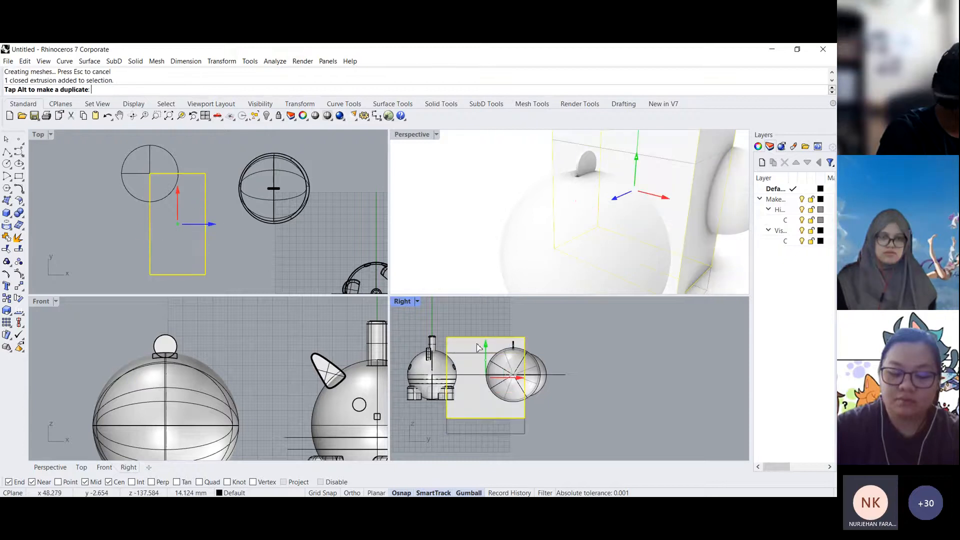
{"action": "left_click", "coordinate": [183, 190]}
{"action": "left_click", "coordinate": [181, 150]}
{"action": "left_click", "coordinate": [184, 173]}
{"action": "left_click_drag", "start_coordinate": [177, 194], "coordinate": [171, 152]}
{"action": "left_click", "coordinate": [159, 155]}
{"action": "scroll", "coordinate": [152, 158], "scroll_direction": "up", "scroll_amount": 2}
{"action": "right_click_drag", "start_coordinate": [152, 158], "coordinate": [184, 185]}
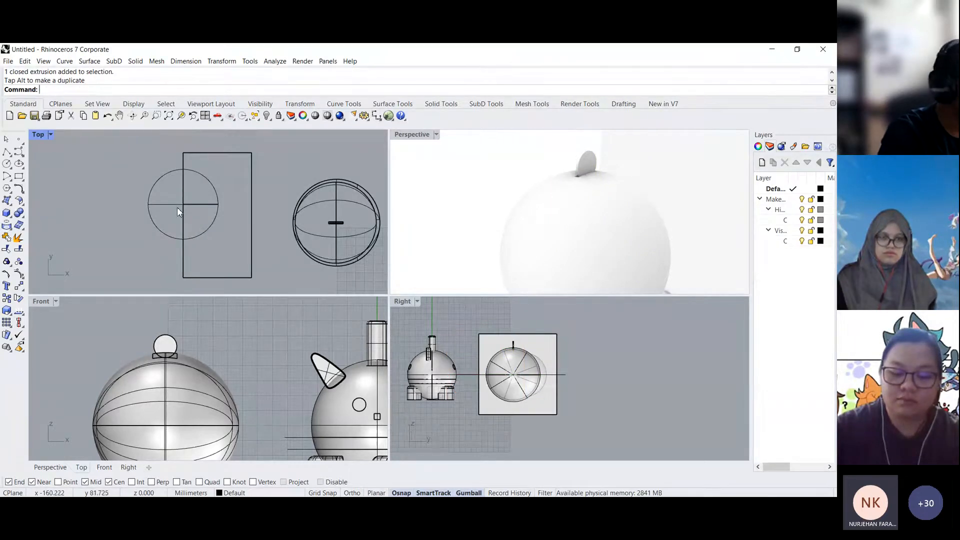
- Subtract the box from the new sphere with Boolean Difference, leaving its left half
{"action": "left_click", "coordinate": [18, 215]}
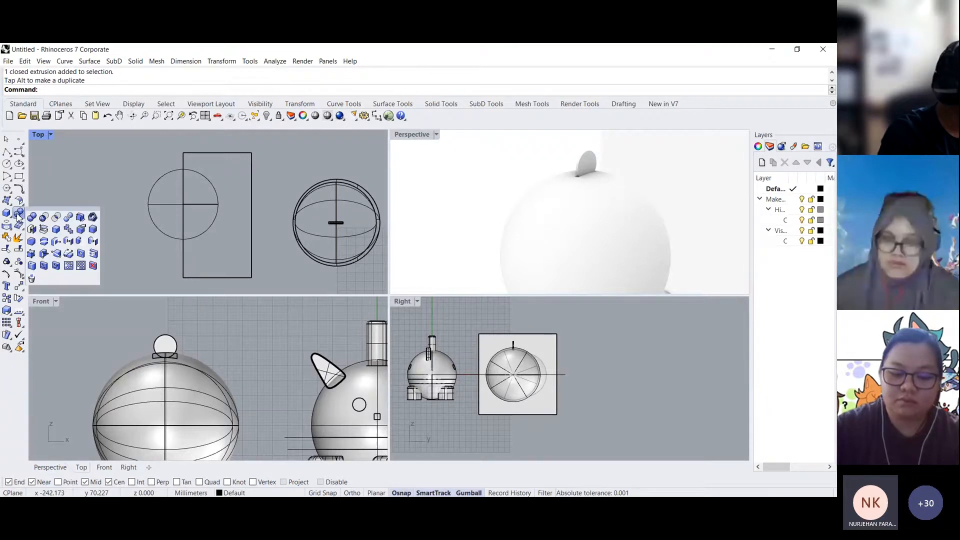
{"action": "left_click", "coordinate": [43, 218]}
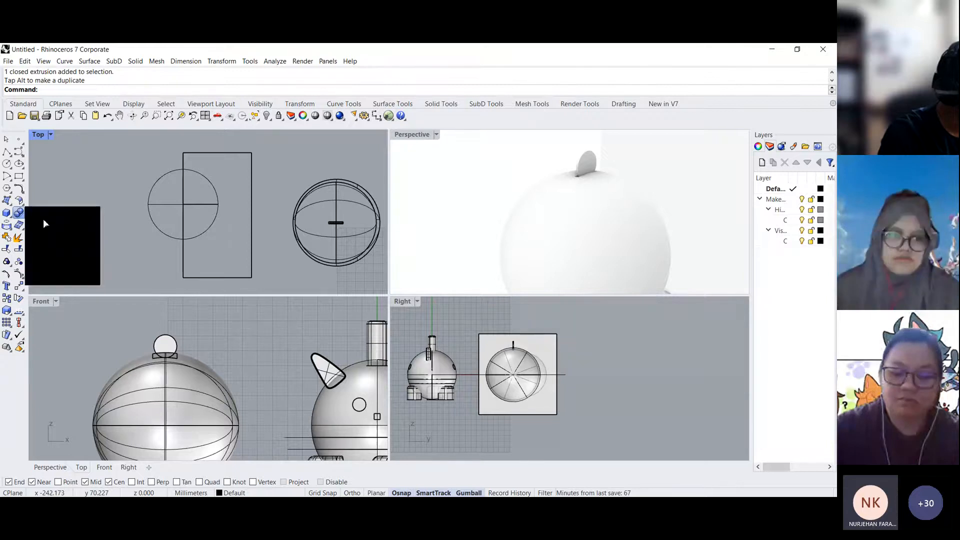
{"action": "left_click", "coordinate": [169, 176]}
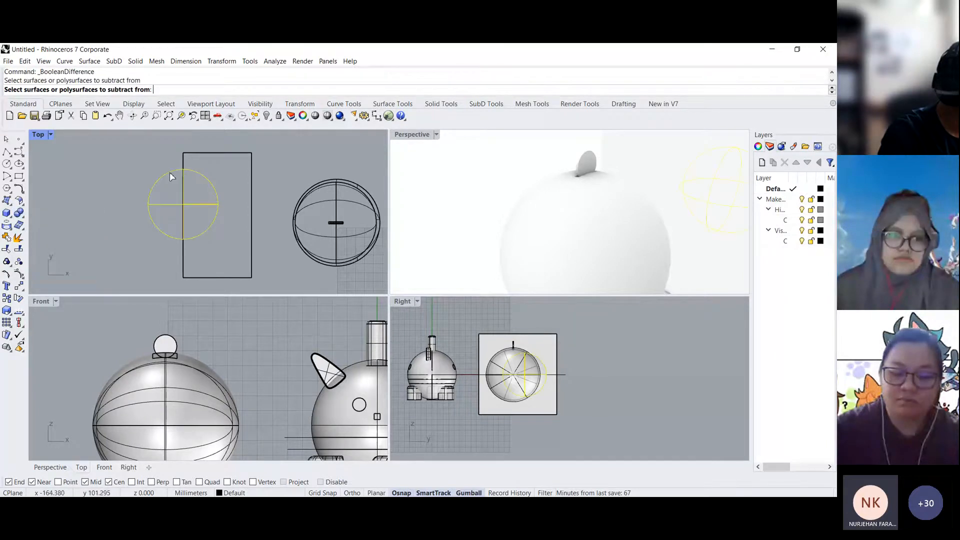
{"action": "key", "text": "Return"}
{"action": "left_click", "coordinate": [197, 151]}
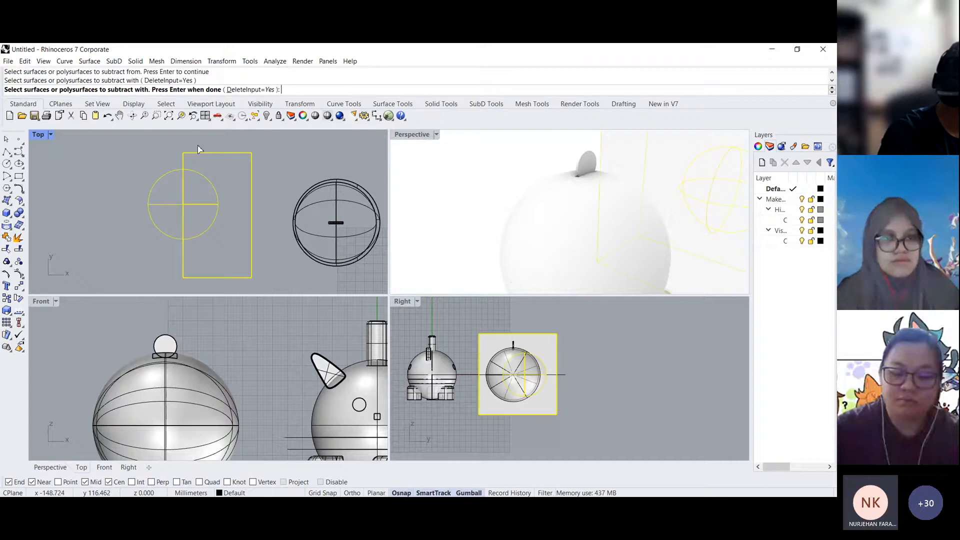
{"action": "key", "text": "Return"}
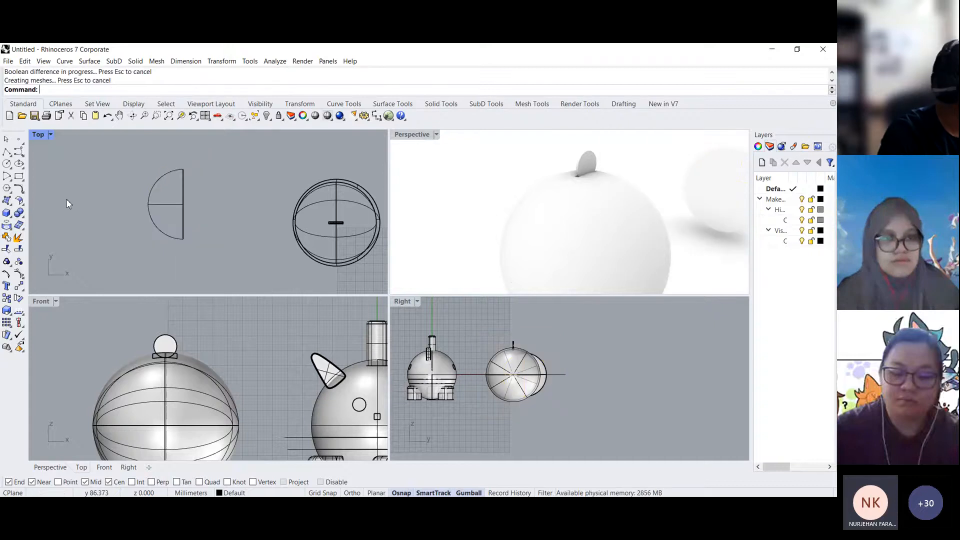
- Create a slightly smaller sphere in the Top view, centred on the middle of the half sphere's flat face
{"action": "left_click", "coordinate": [6, 213]}
{"action": "left_click", "coordinate": [44, 217]}
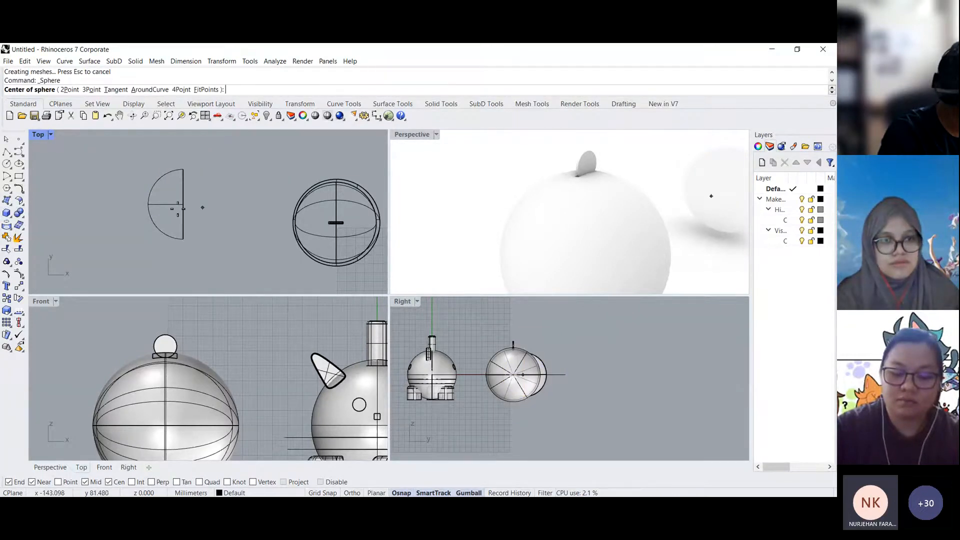
{"action": "scroll", "coordinate": [201, 208], "scroll_direction": "up", "scroll_amount": 5}
{"action": "left_click", "coordinate": [204, 197]}
{"action": "scroll", "coordinate": [278, 232], "scroll_direction": "down", "scroll_amount": 4}
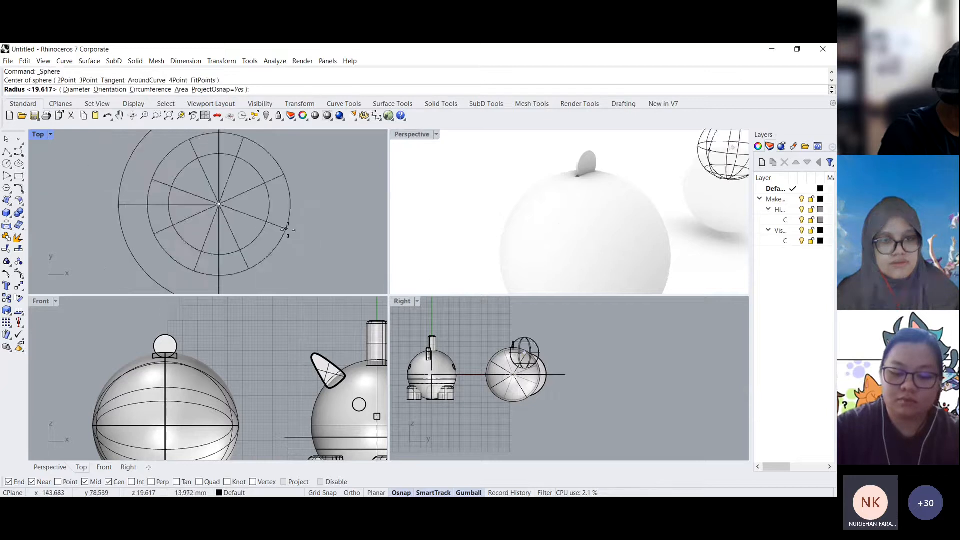
{"action": "left_click", "coordinate": [278, 233]}
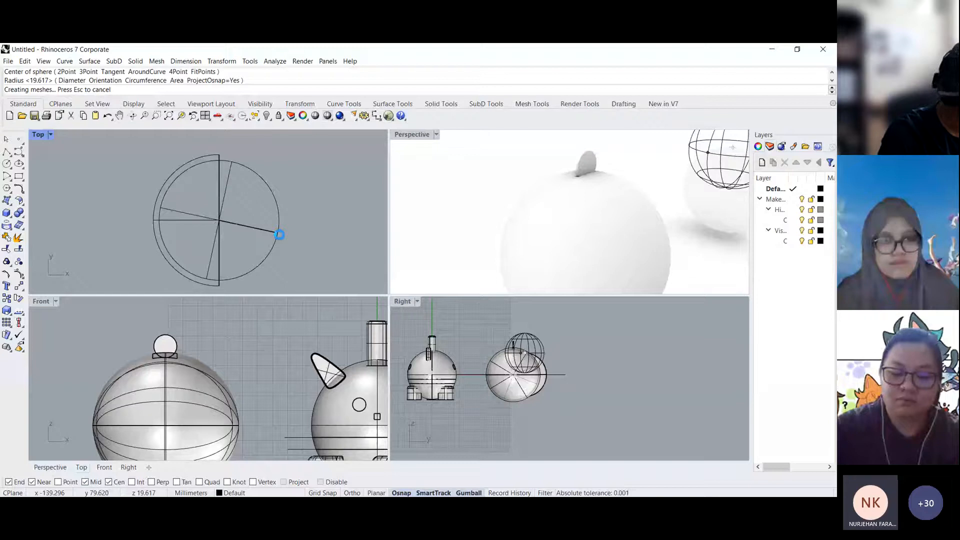
- Move the smaller sphere straight down in the Front view until its centre matches that of the half sphere
{"action": "left_click", "coordinate": [279, 234]}
{"action": "left_click_drag", "start_coordinate": [293, 194], "coordinate": [174, 148]}
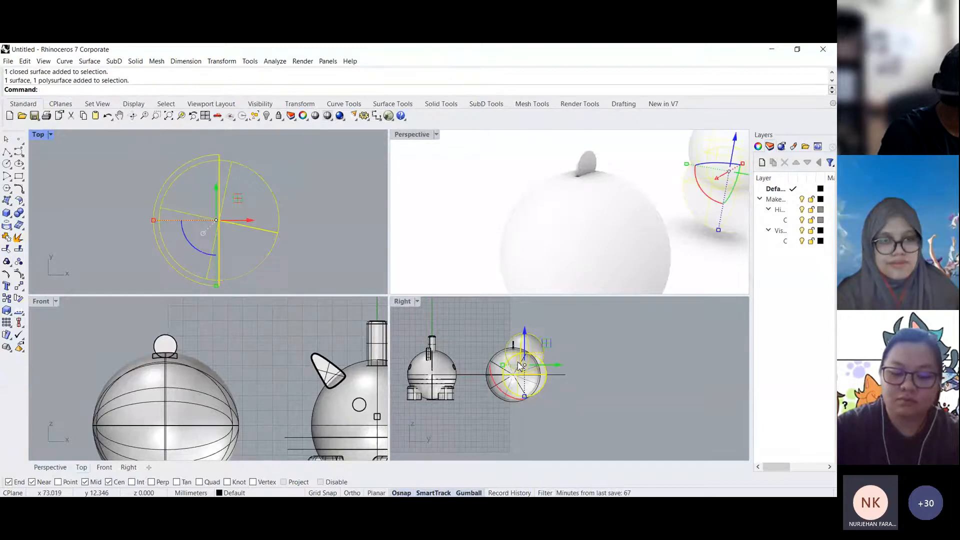
{"action": "right_click_drag", "start_coordinate": [401, 336], "coordinate": [437, 337]}
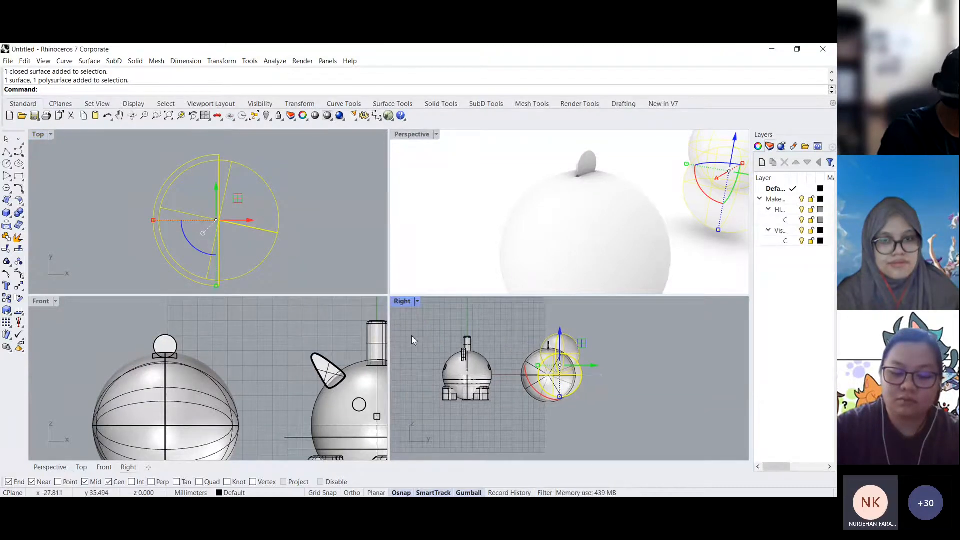
{"action": "scroll", "coordinate": [271, 352], "scroll_direction": "down", "scroll_amount": 10}
{"action": "right_click_drag", "start_coordinate": [78, 373], "coordinate": [166, 367]}
{"action": "scroll", "coordinate": [166, 367], "scroll_direction": "up", "scroll_amount": 3}
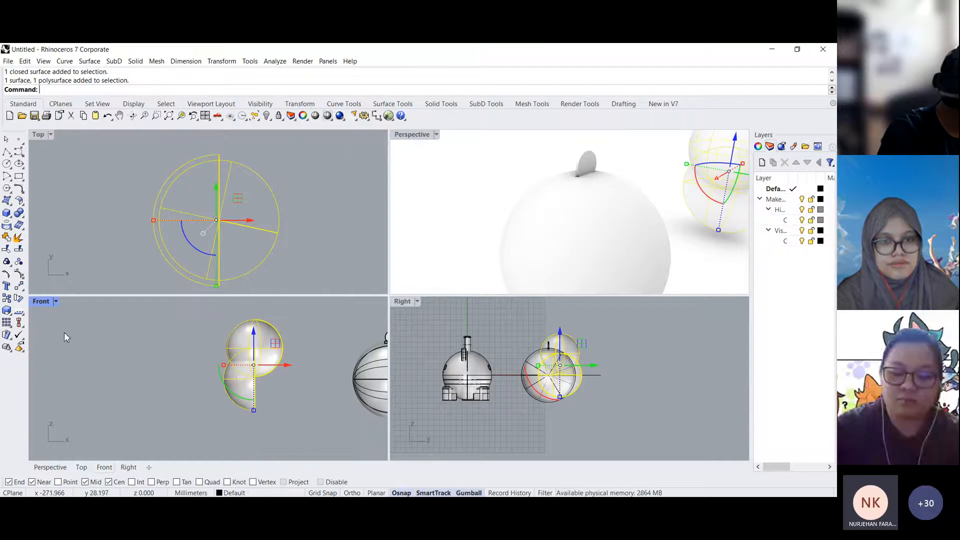
{"action": "double_click", "coordinate": [41, 301]}
{"action": "key", "text": "Escape"}
{"action": "left_click", "coordinate": [399, 274]}
{"action": "scroll", "coordinate": [398, 273], "scroll_direction": "up", "scroll_amount": 3}
{"action": "left_click_drag", "start_coordinate": [357, 187], "coordinate": [363, 328]}
{"action": "left_click", "coordinate": [275, 259]}
{"action": "right_click_drag", "start_coordinate": [275, 259], "coordinate": [227, 248]}
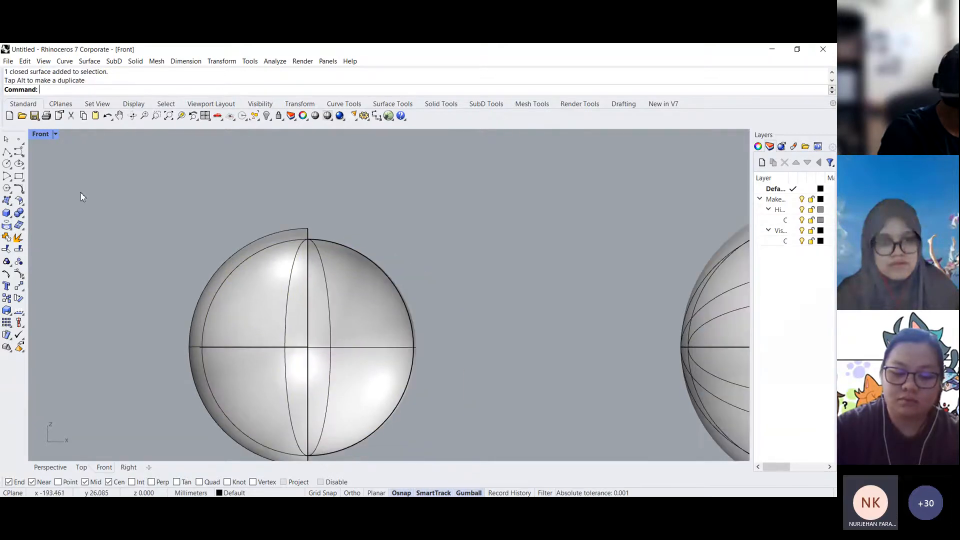
- Subtract the smaller sphere from the half sphere with Boolean Difference to form a hollow half shell
{"action": "double_click", "coordinate": [42, 134]}
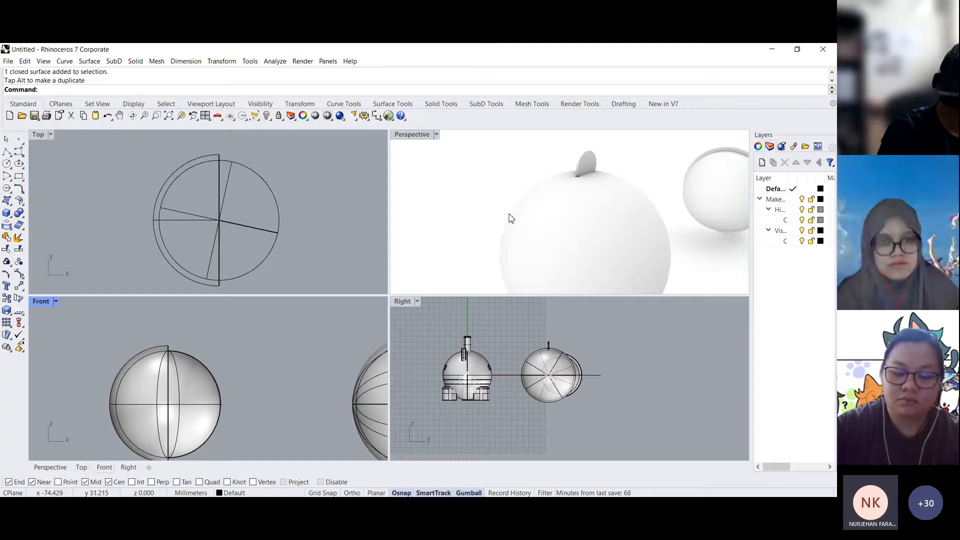
{"action": "left_click_drag", "start_coordinate": [241, 390], "coordinate": [139, 334]}
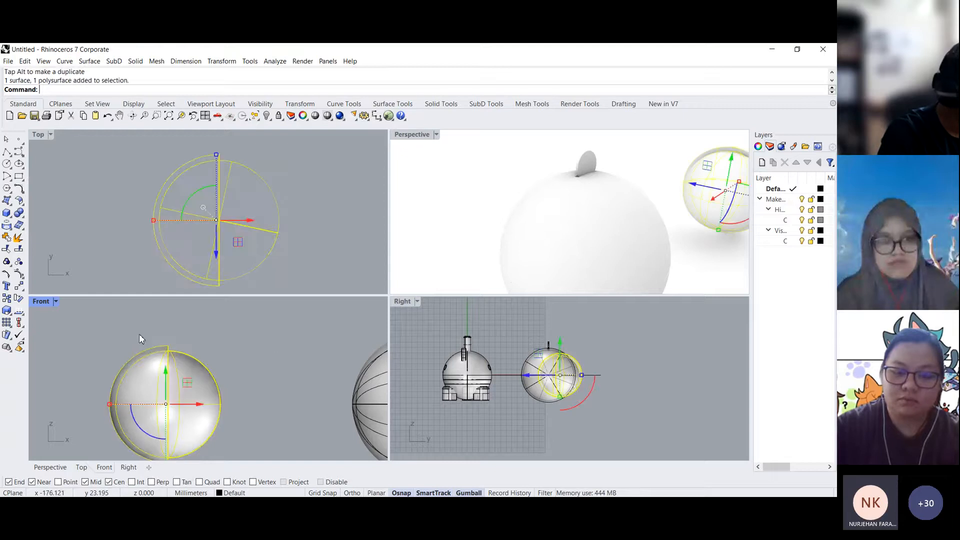
{"action": "scroll", "coordinate": [578, 385], "scroll_direction": "up", "scroll_amount": 3}
{"action": "left_click", "coordinate": [368, 250]}
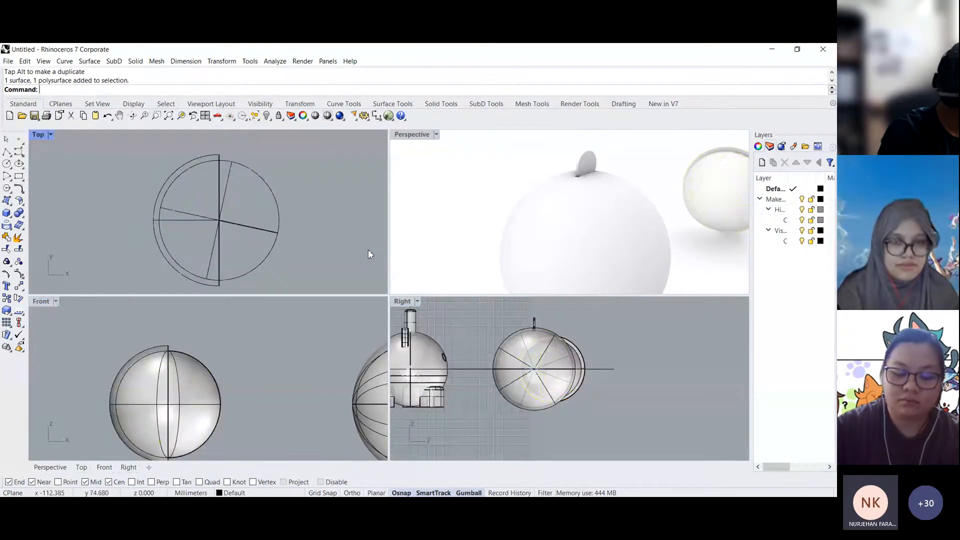
{"action": "left_click", "coordinate": [18, 213]}
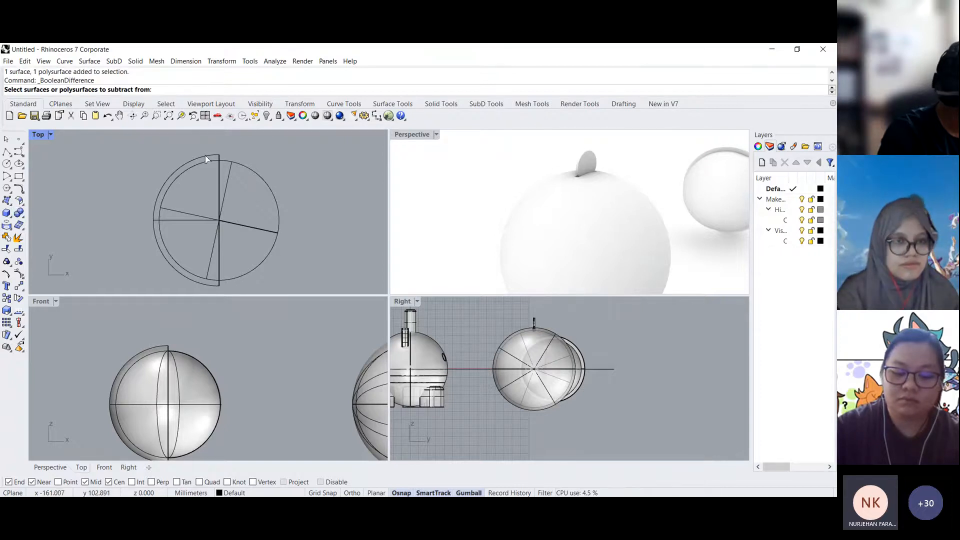
{"action": "left_click", "coordinate": [208, 158]}
{"action": "key", "text": "Return"}
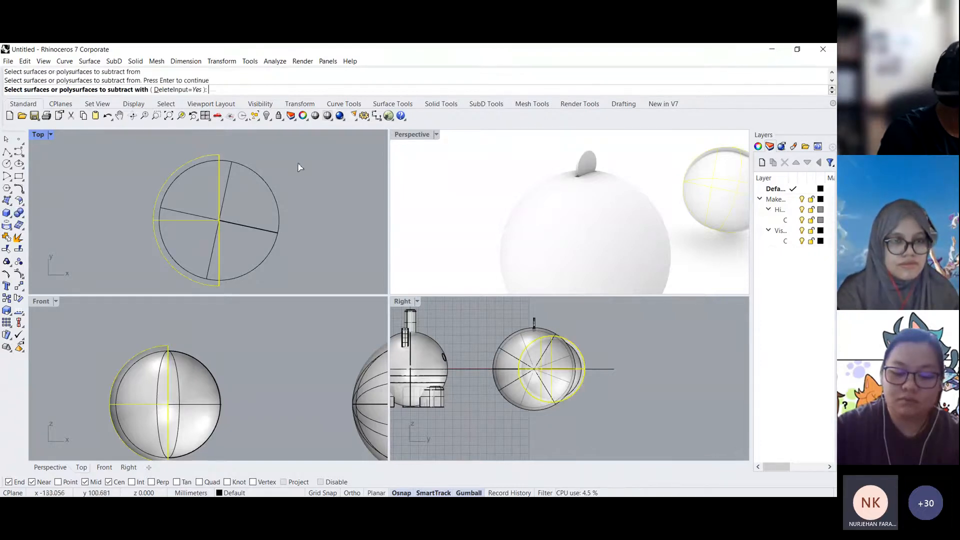
{"action": "left_click", "coordinate": [257, 171]}
{"action": "key", "text": "Return"}
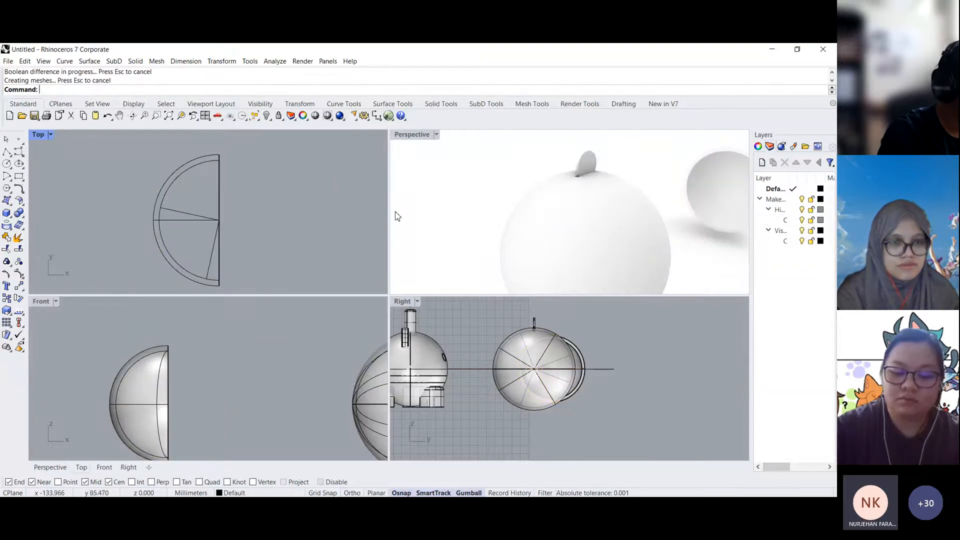
- Mirror a copy of the hollow half shell across its flat face in the Top view to complete the sphere
{"action": "scroll", "coordinate": [650, 192], "scroll_direction": "down", "scroll_amount": 6}
{"action": "right_click_drag", "start_coordinate": [726, 208], "coordinate": [580, 208]}
{"action": "scroll", "coordinate": [440, 185], "scroll_direction": "down", "scroll_amount": 7}
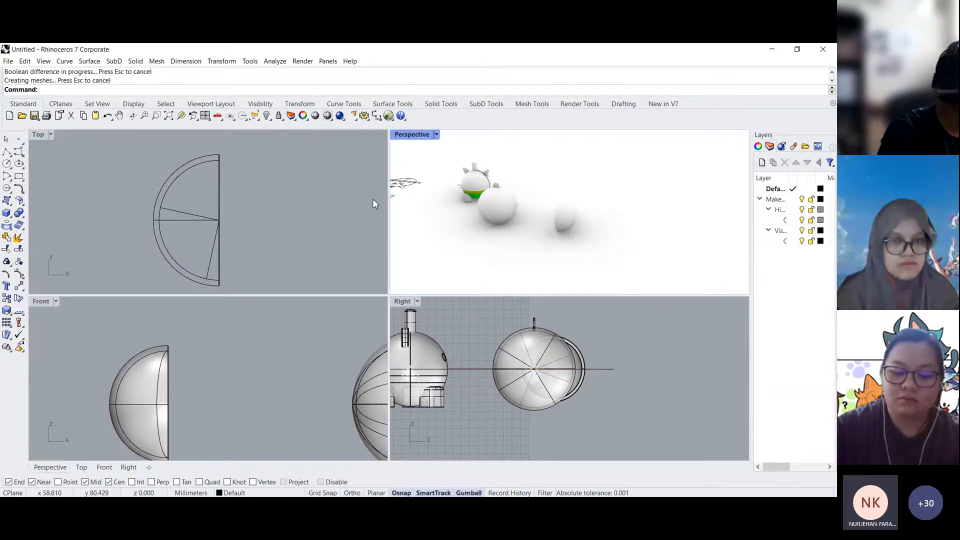
{"action": "left_click", "coordinate": [219, 194]}
{"action": "left_click", "coordinate": [222, 61]}
{"action": "left_click", "coordinate": [235, 145]}
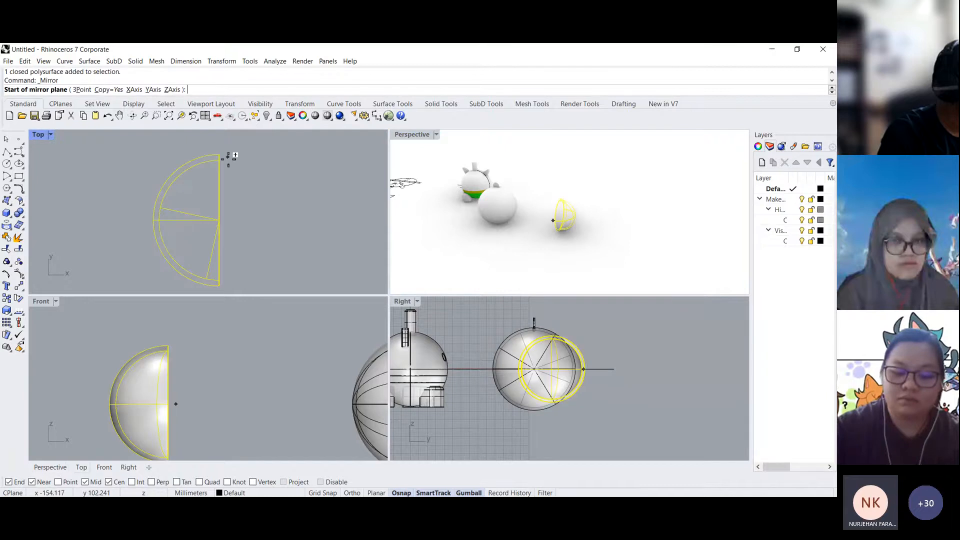
{"action": "left_click", "coordinate": [219, 154]}
{"action": "left_click", "coordinate": [219, 286]}
{"action": "left_click", "coordinate": [256, 200]}
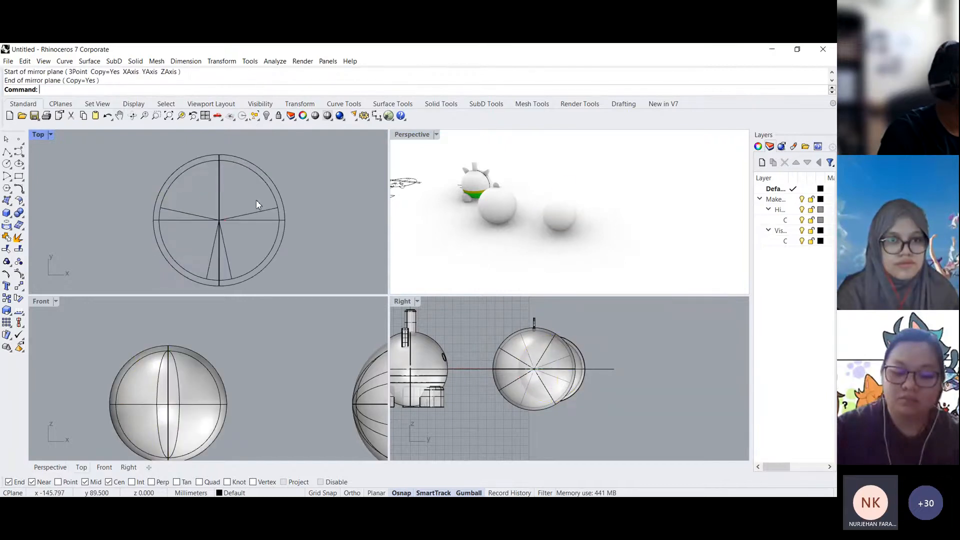
- Group the two hollow half shells and move the group slightly left and down in the Top view
{"action": "scroll", "coordinate": [311, 222], "scroll_direction": "down", "scroll_amount": 2}
{"action": "right_click_drag", "start_coordinate": [313, 223], "coordinate": [260, 221]}
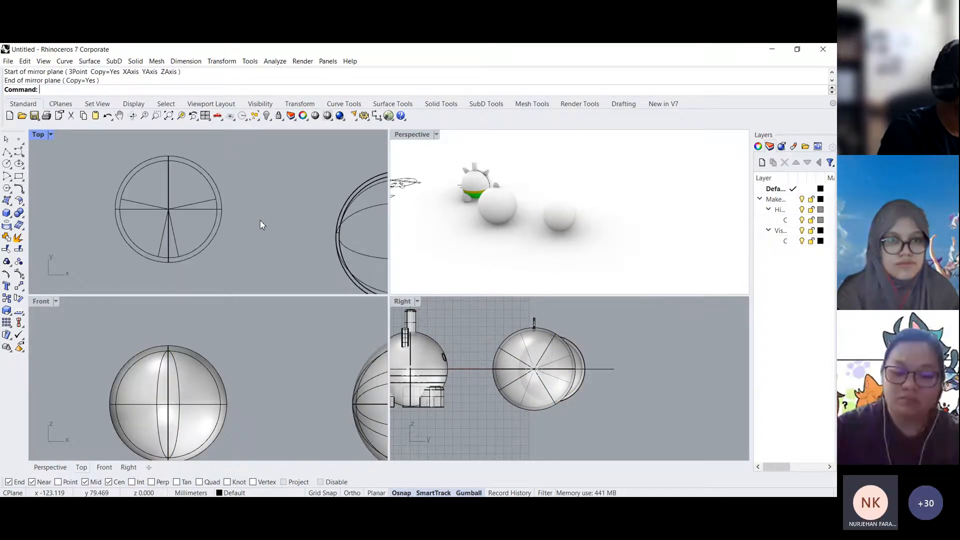
{"action": "left_click", "coordinate": [220, 200]}
{"action": "left_click", "coordinate": [159, 209]}
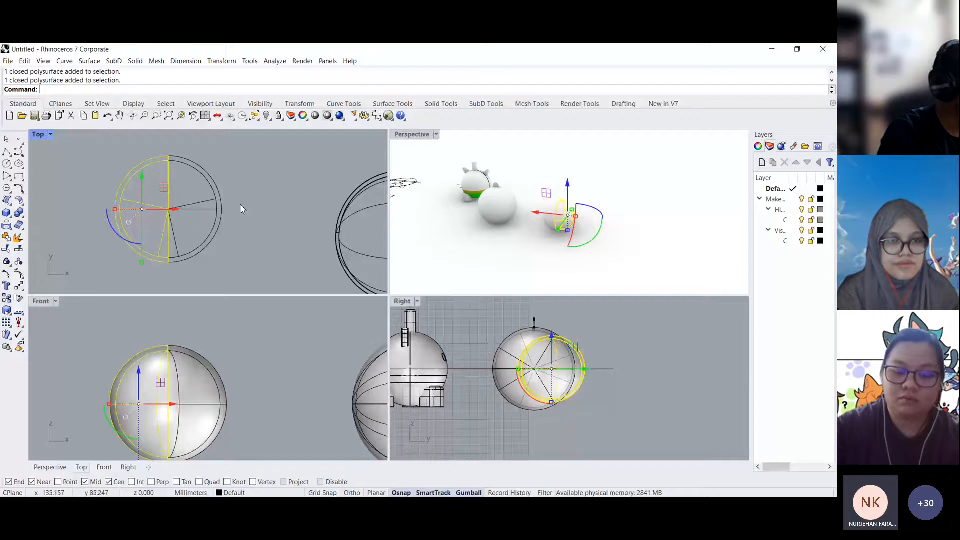
{"action": "left_click_drag", "start_coordinate": [240, 203], "coordinate": [103, 165]}
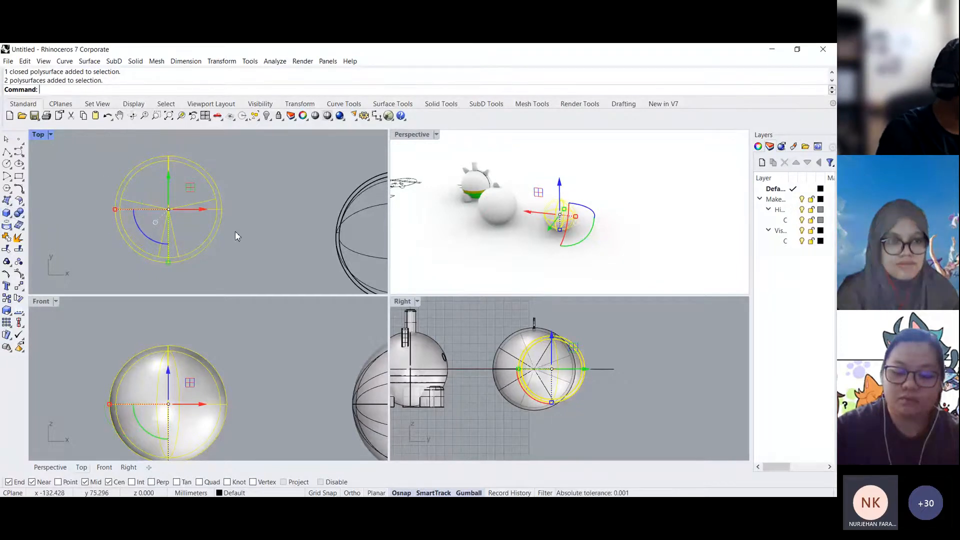
{"action": "key", "text": "ctrl+g"}
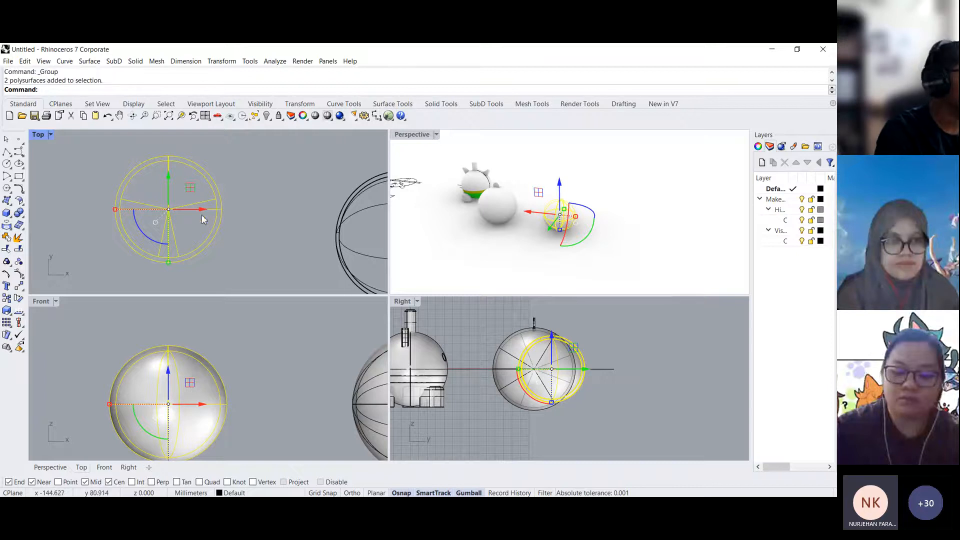
{"action": "left_click_drag", "start_coordinate": [190, 187], "coordinate": [184, 190]}
{"action": "left_click", "coordinate": [555, 287]}
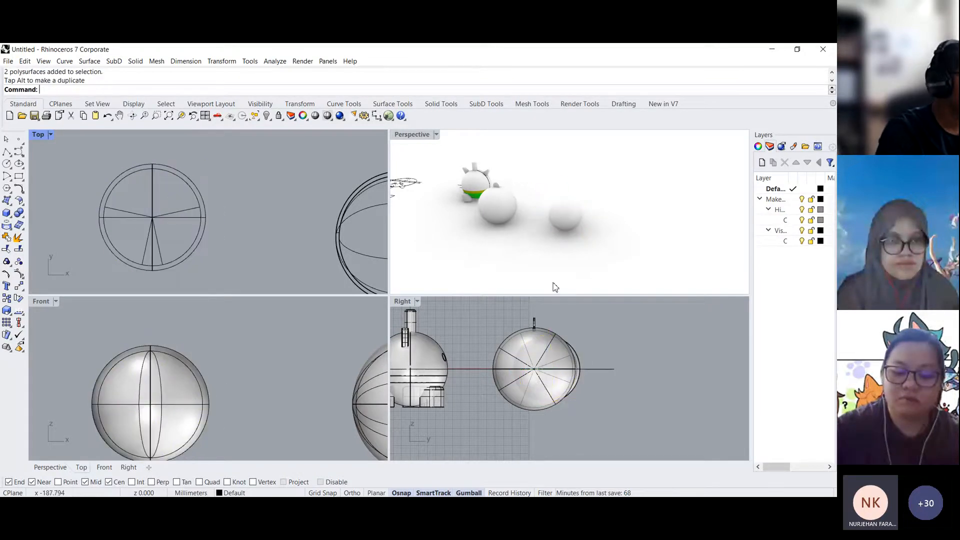
- Fillet the edges of the coin slot on top of the larger hollow sphere with a 0.3 mm radius
{"action": "double_click", "coordinate": [412, 134]}
{"action": "scroll", "coordinate": [350, 286], "scroll_direction": "up", "scroll_amount": 3}
{"action": "scroll", "coordinate": [350, 286], "scroll_direction": "up", "scroll_amount": 10}
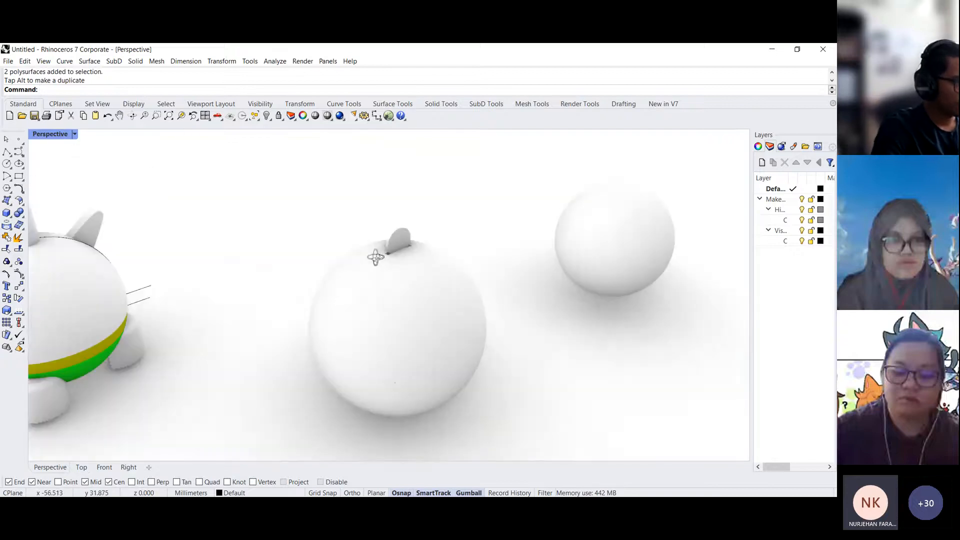
{"action": "scroll", "coordinate": [400, 240], "scroll_direction": "up", "scroll_amount": 6}
{"action": "right_click_drag", "start_coordinate": [404, 245], "coordinate": [405, 272], "text": "shift"}
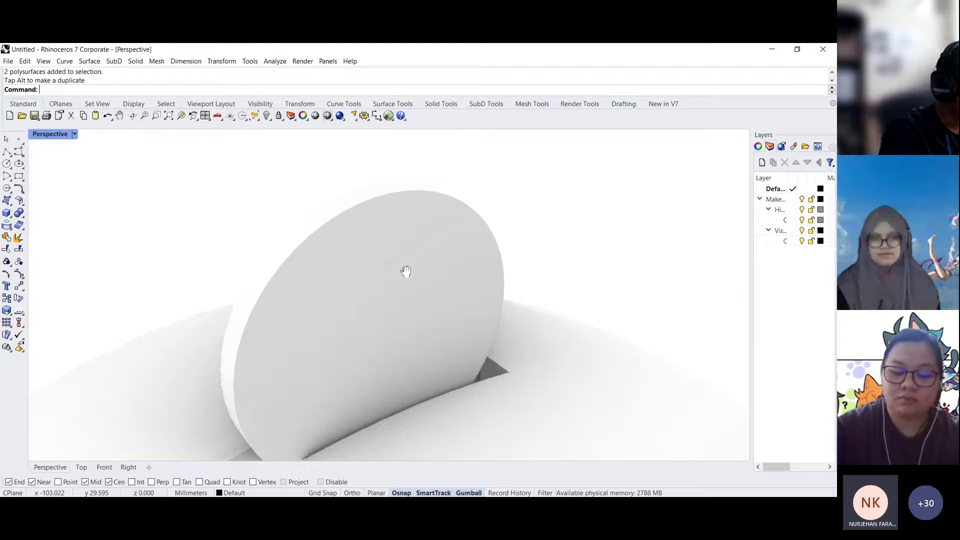
{"action": "right_click_drag", "start_coordinate": [435, 321], "coordinate": [400, 290]}
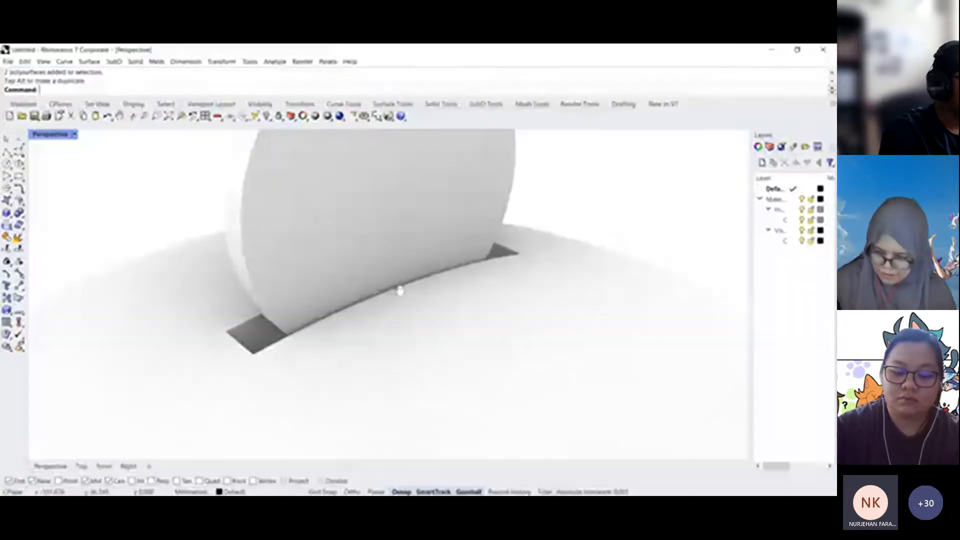
{"action": "left_click", "coordinate": [135, 62]}
{"action": "mouse_move", "coordinate": [190, 294]}
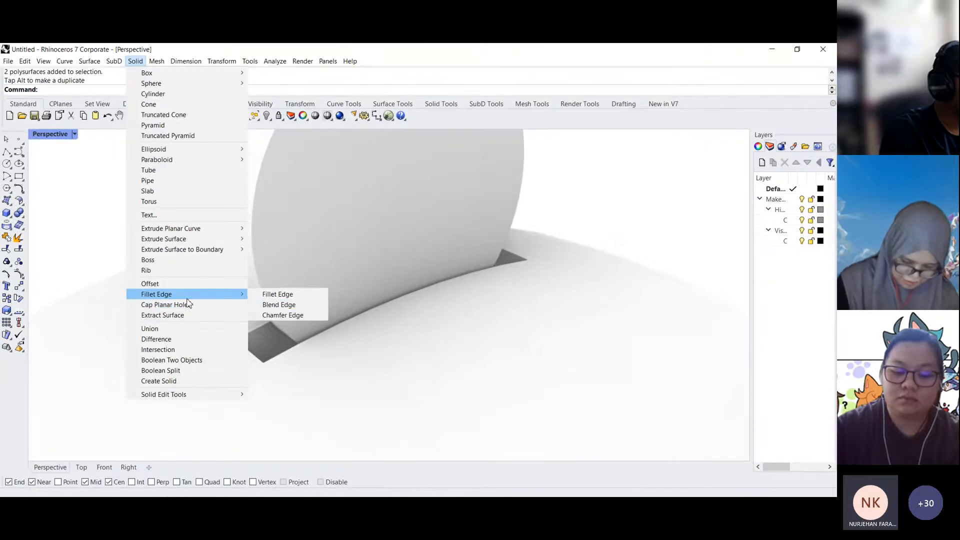
{"action": "left_click", "coordinate": [280, 294]}
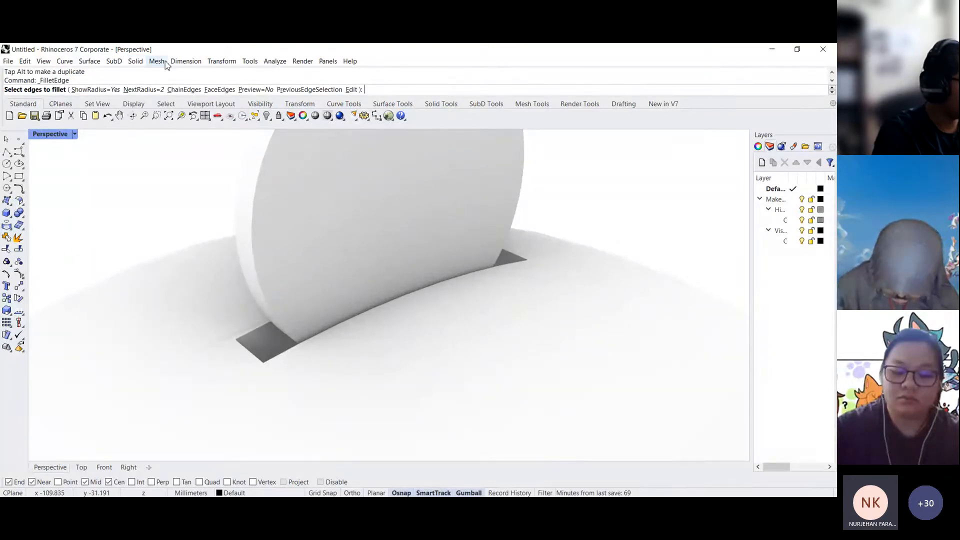
{"action": "type", "text": "0."}
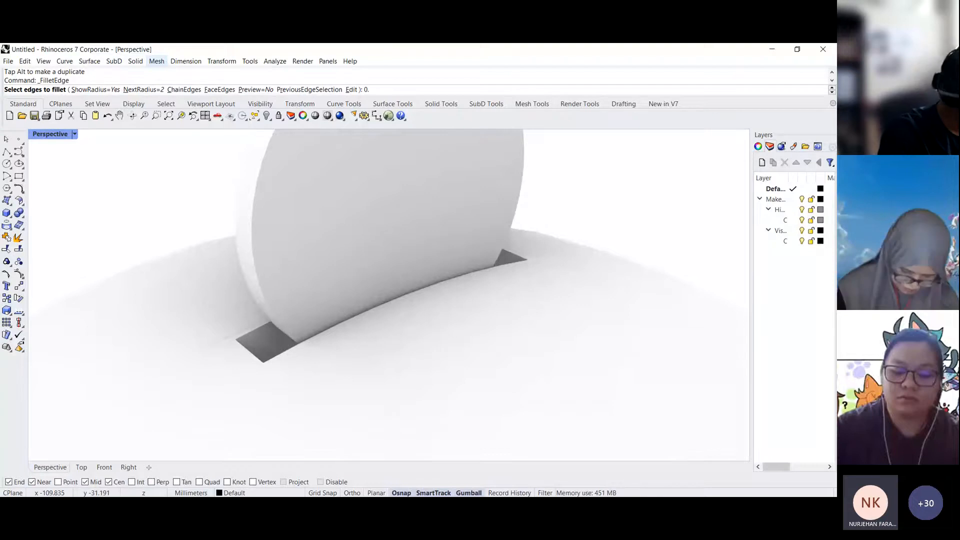
{"action": "type", "text": "3"}
{"action": "key", "text": "Return"}
{"action": "left_click", "coordinate": [265, 324]}
{"action": "left_click", "coordinate": [434, 298]}
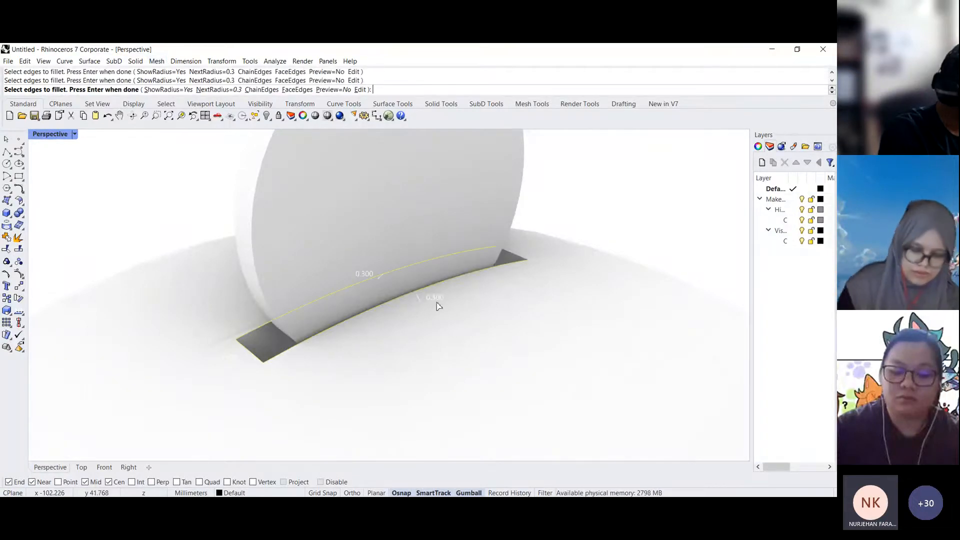
{"action": "key", "text": "Return"}
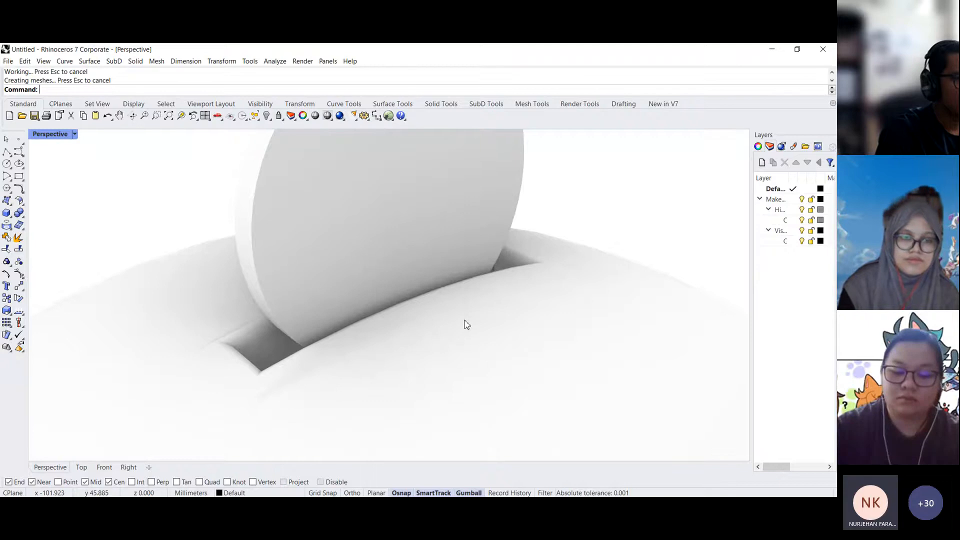
- Lower the coin vertically into the filleted slot until only its upper part protrudes from the sphere
{"action": "scroll", "coordinate": [463, 323], "scroll_direction": "down", "scroll_amount": 5}
{"action": "scroll", "coordinate": [420, 325], "scroll_direction": "up", "scroll_amount": 5}
{"action": "left_click", "coordinate": [404, 224]}
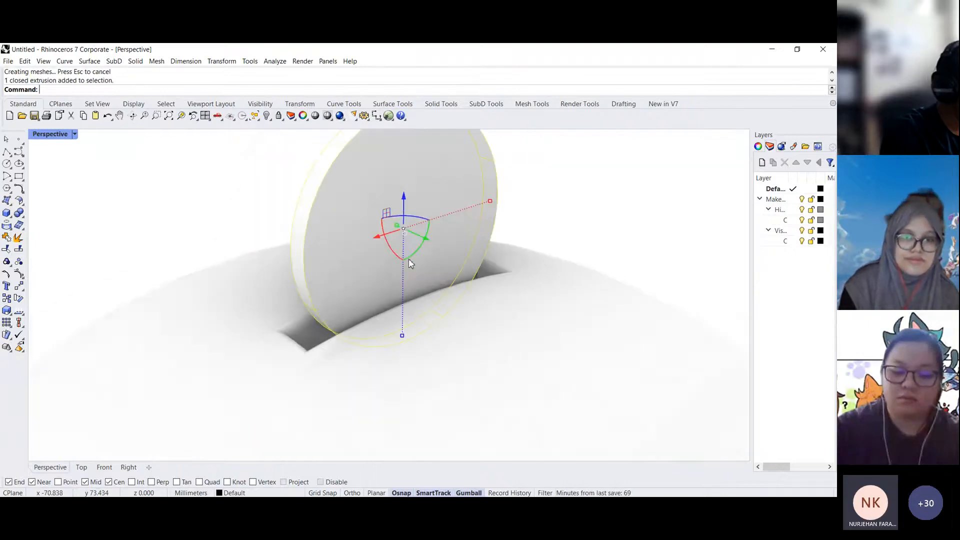
{"action": "left_click_drag", "start_coordinate": [405, 201], "coordinate": [404, 317]}
{"action": "left_click", "coordinate": [549, 224]}
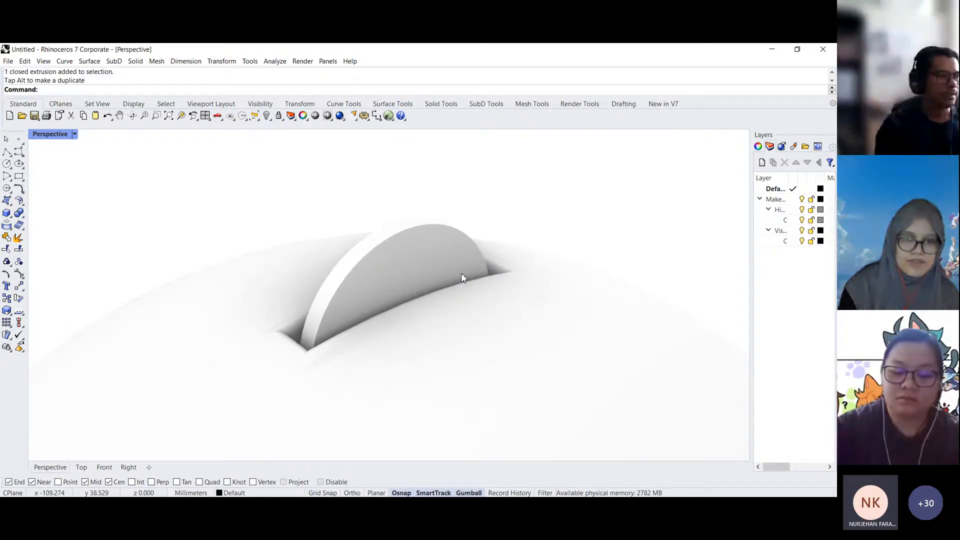
- Show the maximised Top view with both hollow spheres and the cat model in frame
{"action": "scroll", "coordinate": [461, 271], "scroll_direction": "down", "scroll_amount": 10}
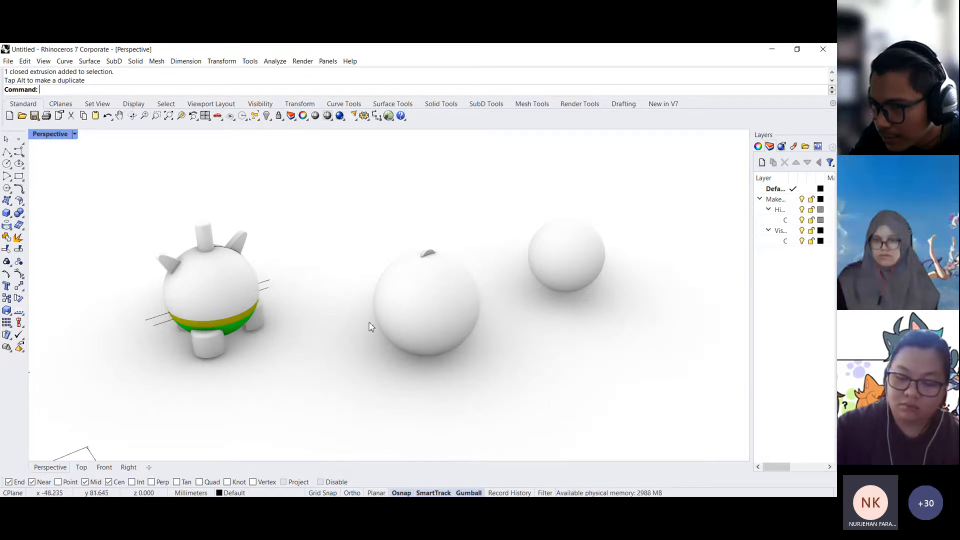
{"action": "double_click", "coordinate": [61, 136]}
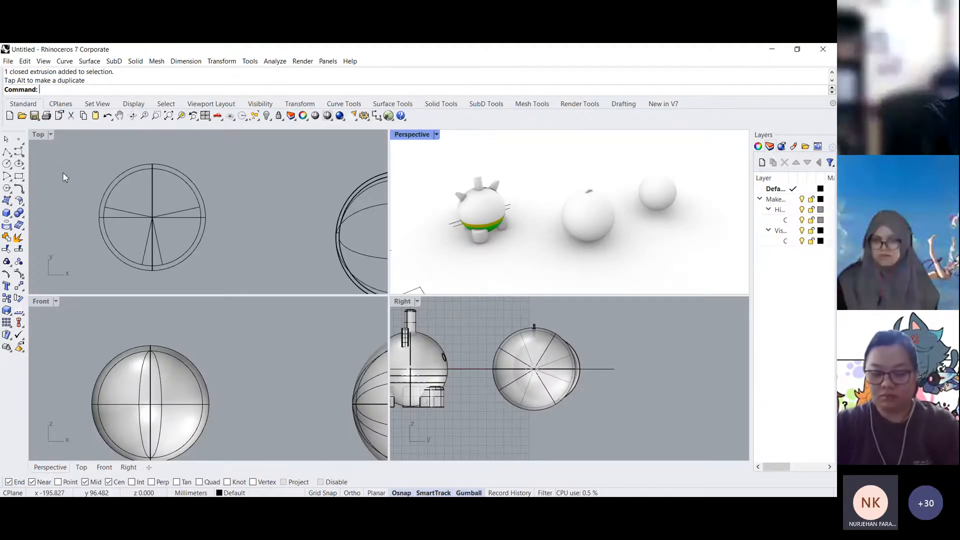
{"action": "left_click", "coordinate": [46, 142]}
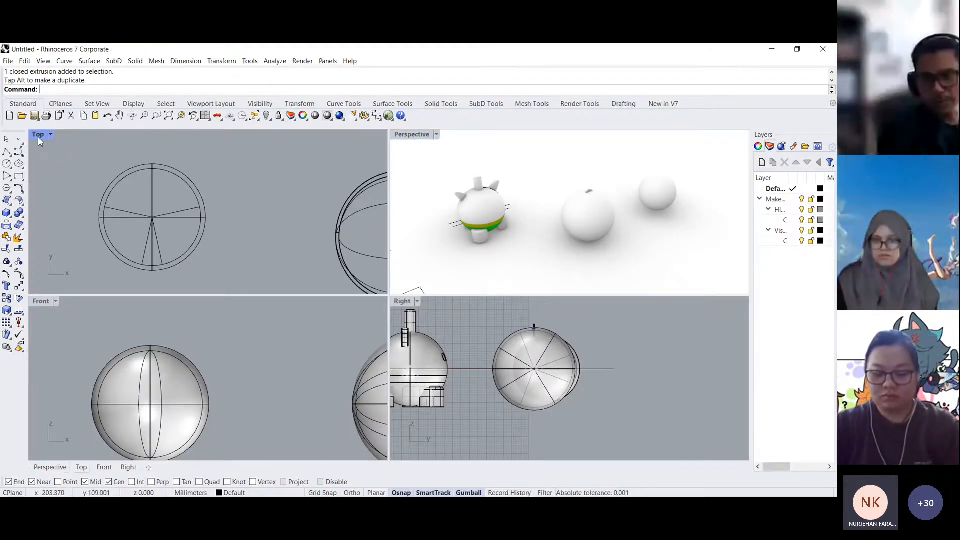
{"action": "double_click", "coordinate": [39, 139]}
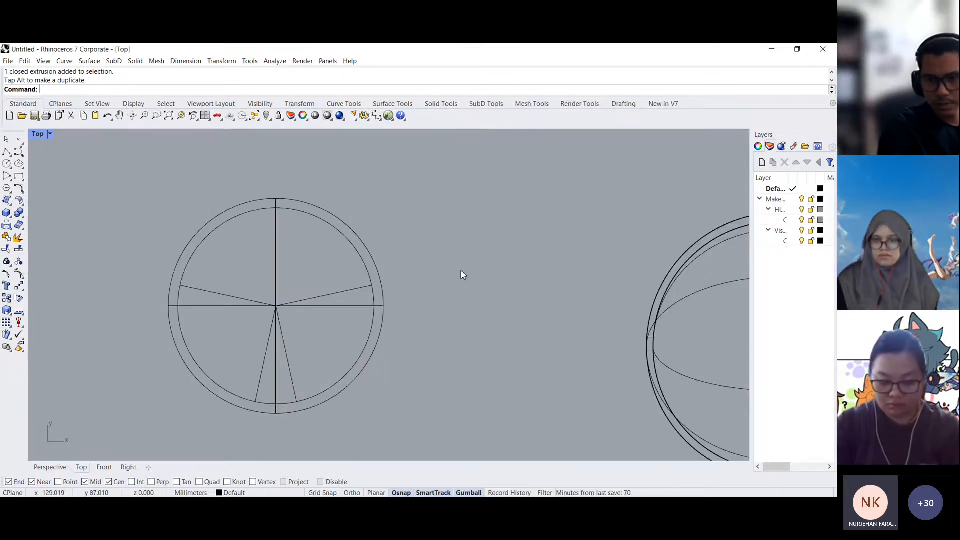
{"action": "mouse_move", "coordinate": [478, 291]}
{"action": "right_mouse_down"}
{"action": "mouse_move", "coordinate": [387, 276]}
{"action": "mouse_move", "coordinate": [492, 304]}
{"action": "right_mouse_up"}
{"action": "scroll", "coordinate": [403, 302], "scroll_direction": "down", "scroll_amount": 12}
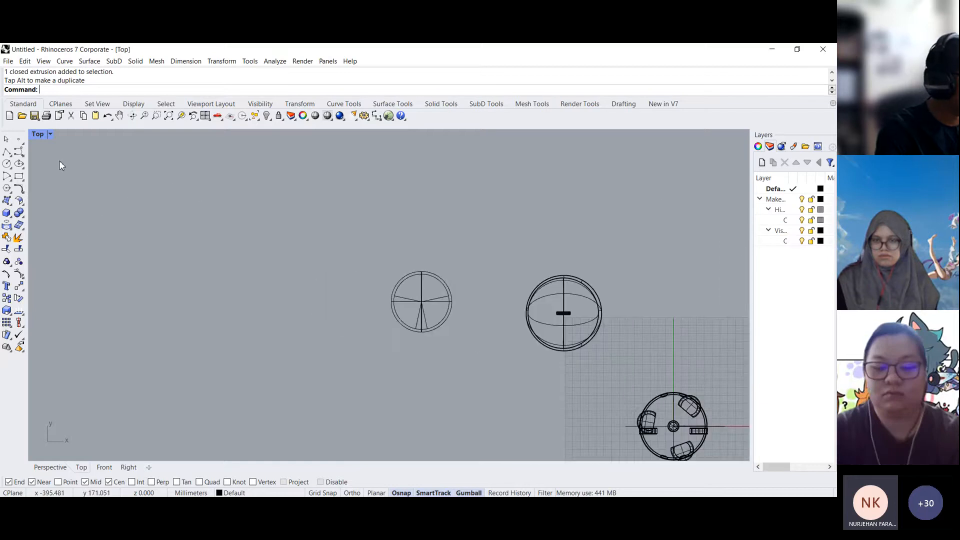
- Maximize the Front viewport, showing the two spheres and the pig-like figure with empty space beside them
{"action": "double_click", "coordinate": [40, 137]}
{"action": "left_click", "coordinate": [355, 392]}
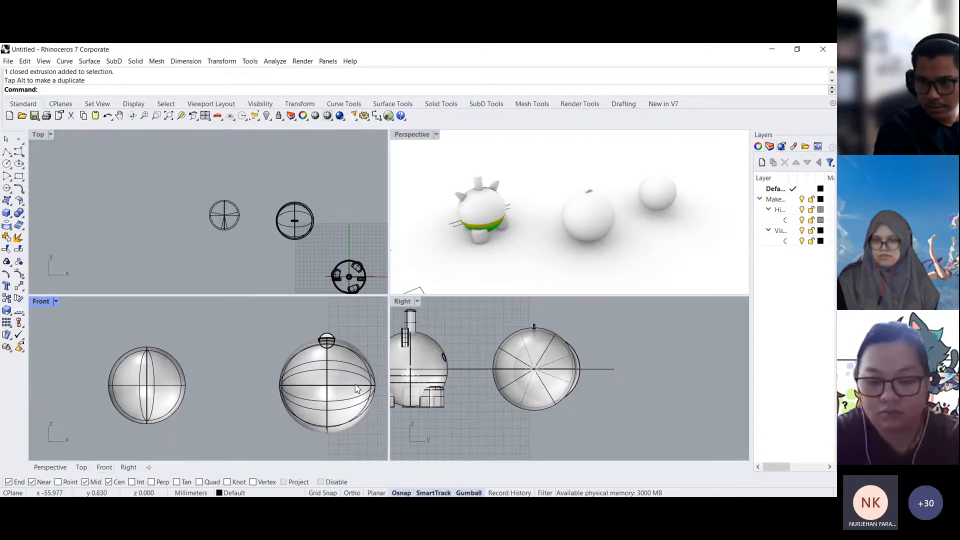
{"action": "double_click", "coordinate": [41, 301]}
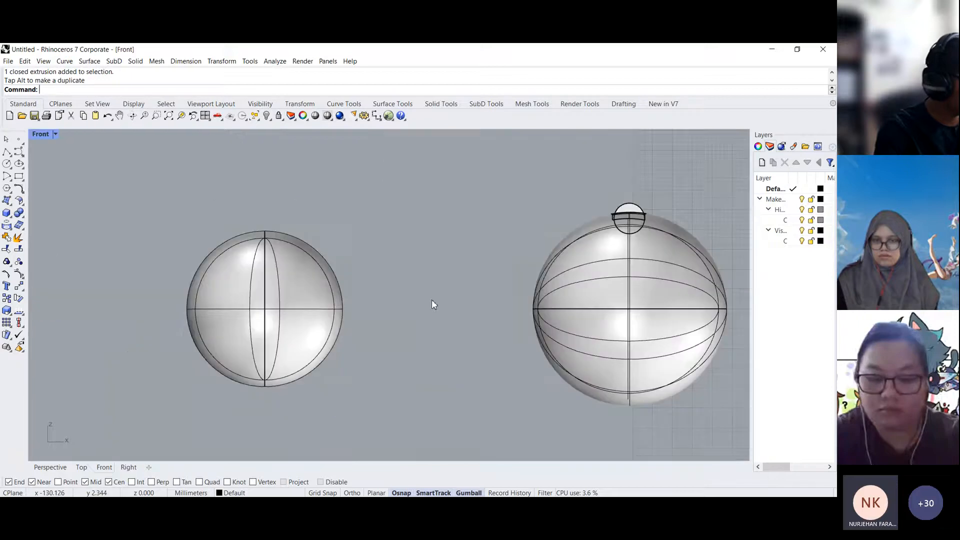
{"action": "scroll", "coordinate": [445, 320], "scroll_direction": "down", "scroll_amount": 3}
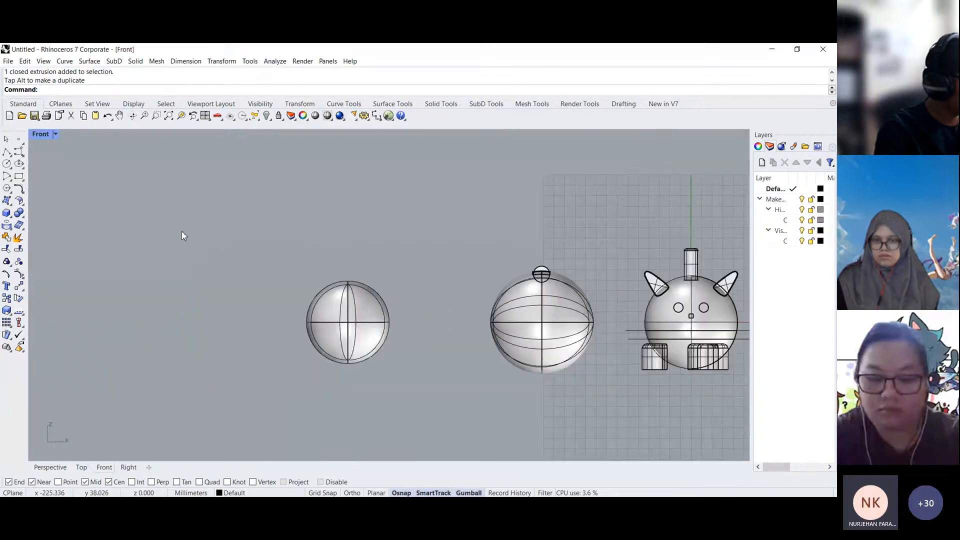
{"action": "left_click", "coordinate": [18, 151]}
{"action": "left_click", "coordinate": [156, 172]}
{"action": "left_click", "coordinate": [156, 238]}
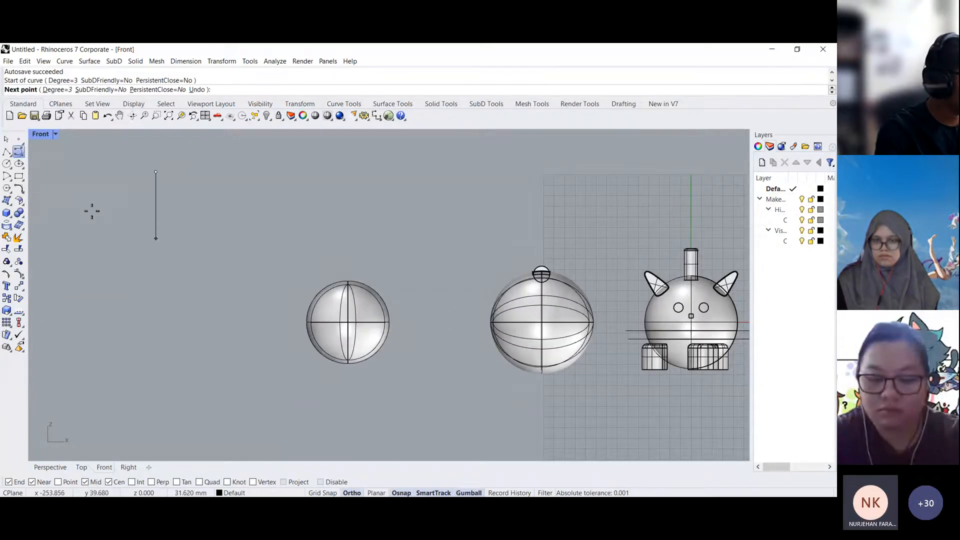
{"action": "key", "text": "Escape"}
- Draw an open degree-3 control point curve beside the small sphere, running straight down and bending inward to form half a cup profile
{"action": "key", "text": "Return"}
{"action": "left_click", "coordinate": [117, 174]}
{"action": "left_click", "coordinate": [118, 240]}
{"action": "left_click", "coordinate": [120, 290]}
{"action": "left_click", "coordinate": [140, 314]}
{"action": "left_click", "coordinate": [170, 329]}
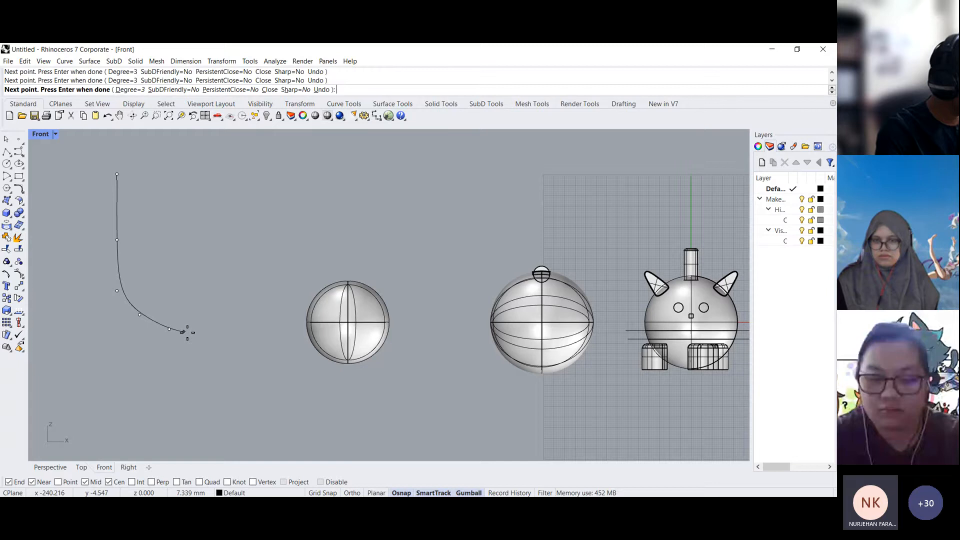
{"action": "key", "text": "F8"}
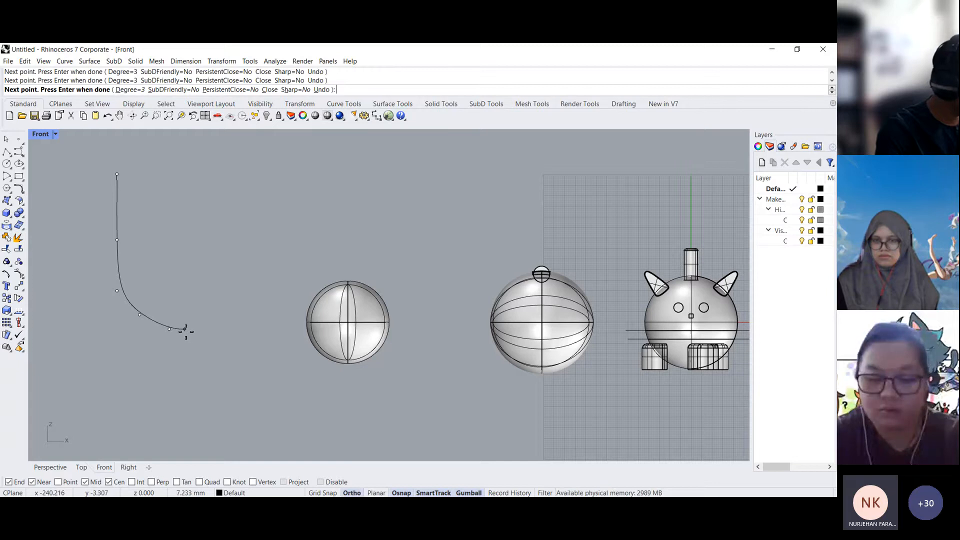
{"action": "left_click", "coordinate": [185, 331], "text": "shift"}
{"action": "right_click", "coordinate": [242, 346]}
{"action": "right_click_drag", "start_coordinate": [210, 316], "coordinate": [235, 321]}
{"action": "left_click", "coordinate": [200, 333]}
{"action": "scroll", "coordinate": [213, 342], "scroll_direction": "up", "scroll_amount": 3}
{"action": "scroll", "coordinate": [215, 332], "scroll_direction": "down", "scroll_amount": 5}
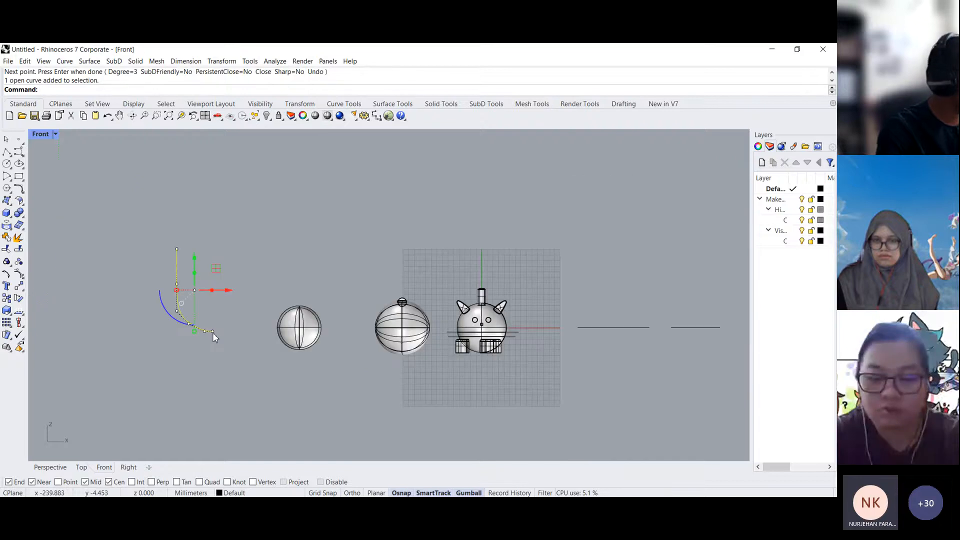
{"action": "left_click", "coordinate": [226, 325]}
- Draw a vertical polyline from the lower end of the cup profile curve up past the height of its upper end
{"action": "scroll", "coordinate": [226, 325], "scroll_direction": "up", "scroll_amount": 6}
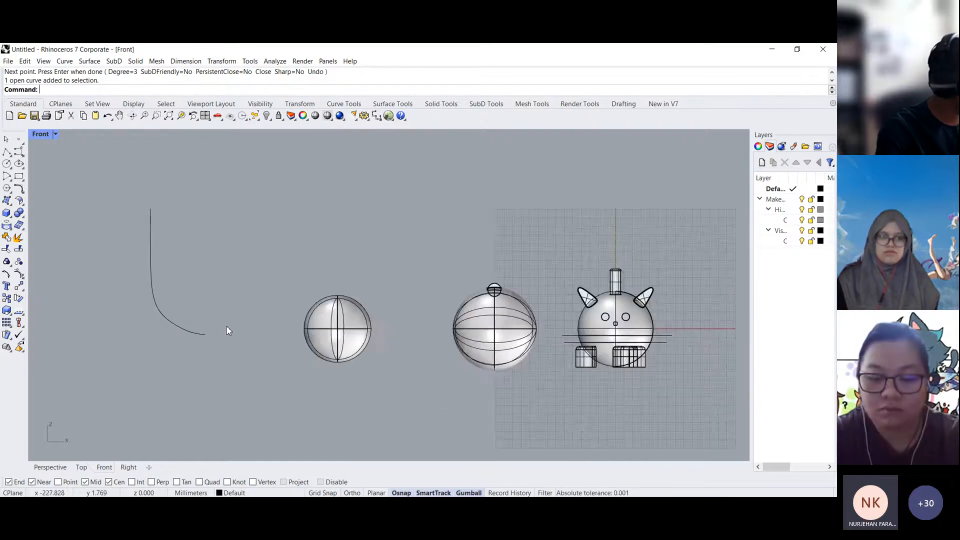
{"action": "left_click", "coordinate": [8, 153]}
{"action": "left_click", "coordinate": [7, 152]}
{"action": "left_click", "coordinate": [200, 336]}
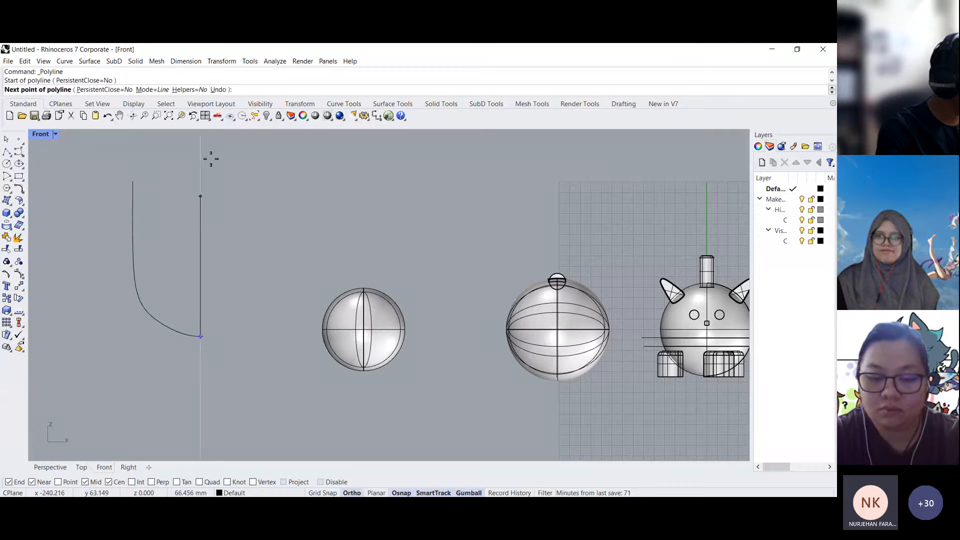
{"action": "left_click", "coordinate": [200, 162]}
{"action": "key", "text": "Return"}
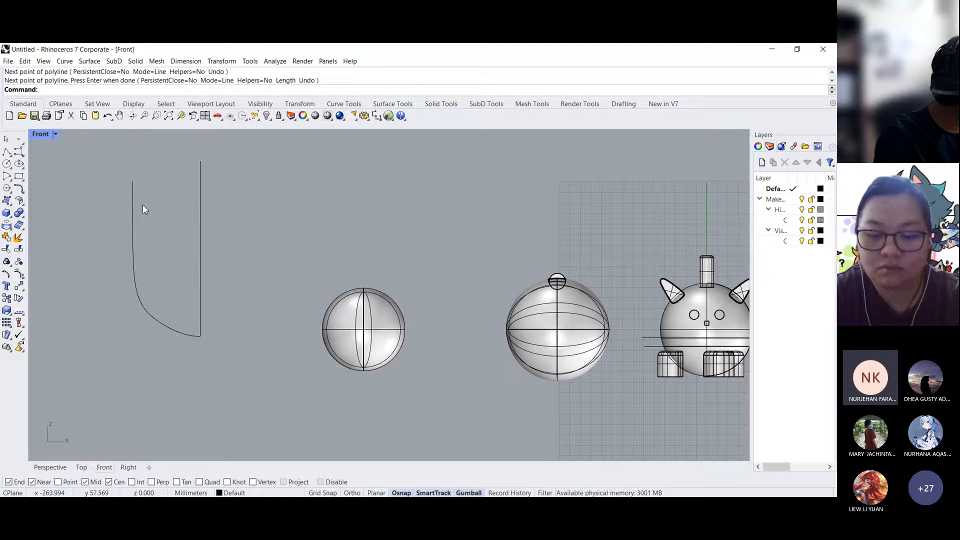
- Revolve the cup profile curve around the vertical line by a full 360 degrees to make a surface
{"action": "key", "text": "Return"}
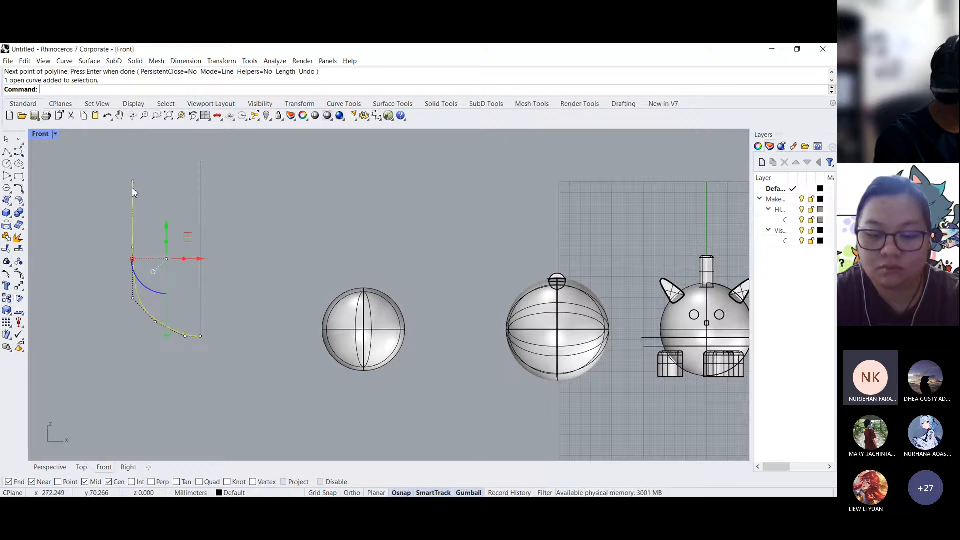
{"action": "left_click", "coordinate": [89, 61]}
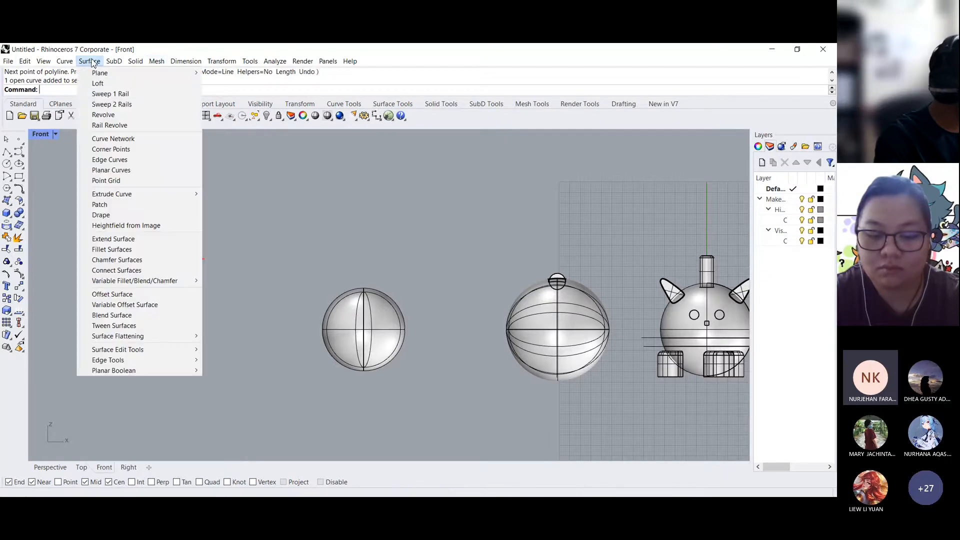
{"action": "left_click", "coordinate": [104, 115]}
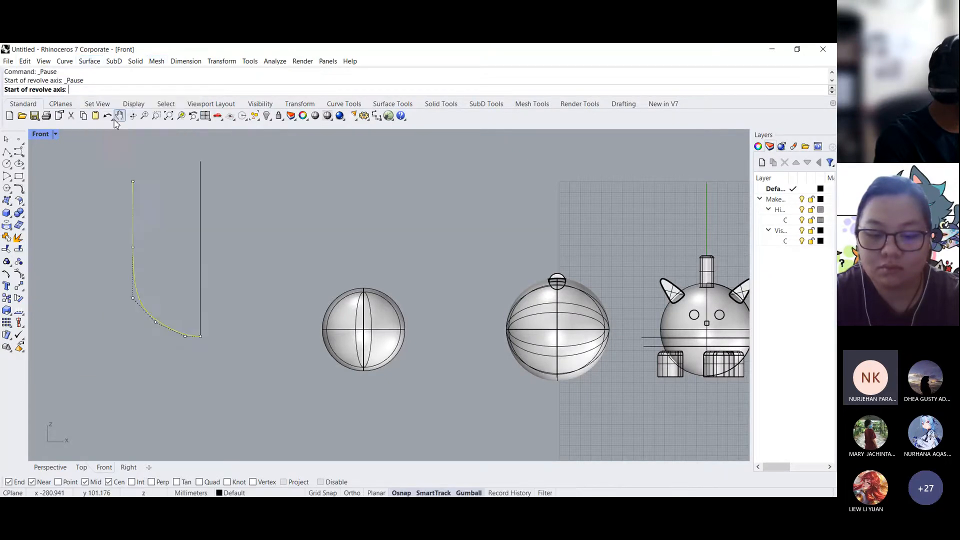
{"action": "left_click", "coordinate": [201, 338]}
{"action": "left_click", "coordinate": [200, 161]}
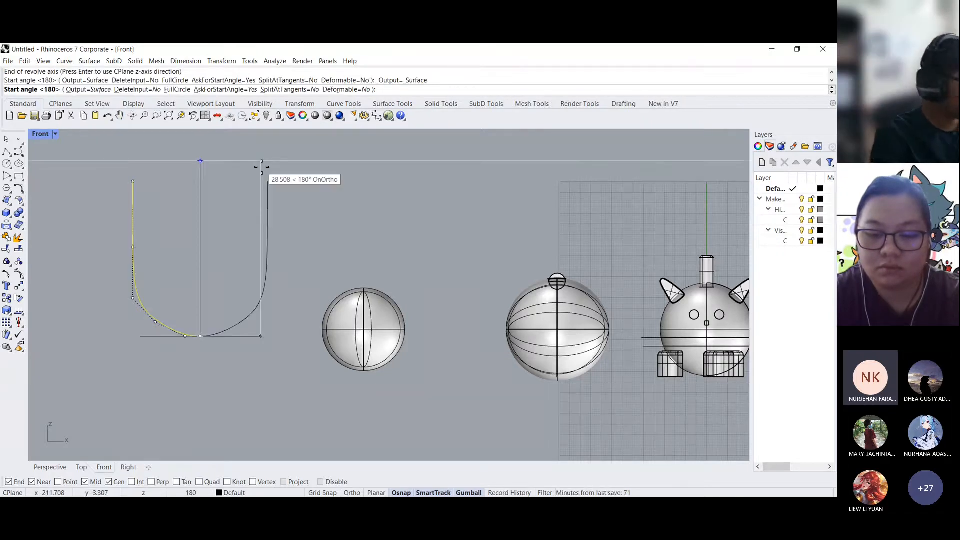
{"action": "double_click", "coordinate": [40, 134]}
{"action": "scroll", "coordinate": [178, 226], "scroll_direction": "up", "scroll_amount": 2}
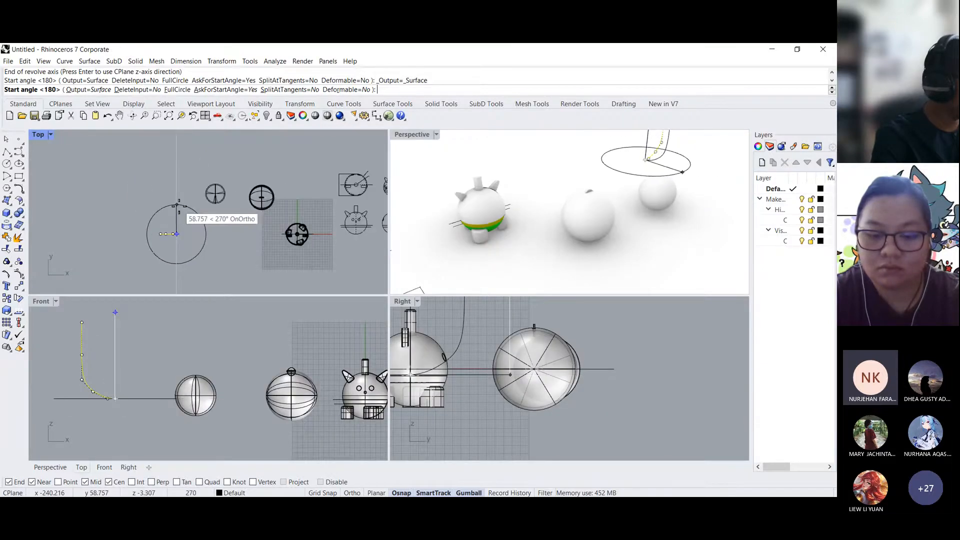
{"action": "left_click", "coordinate": [176, 233]}
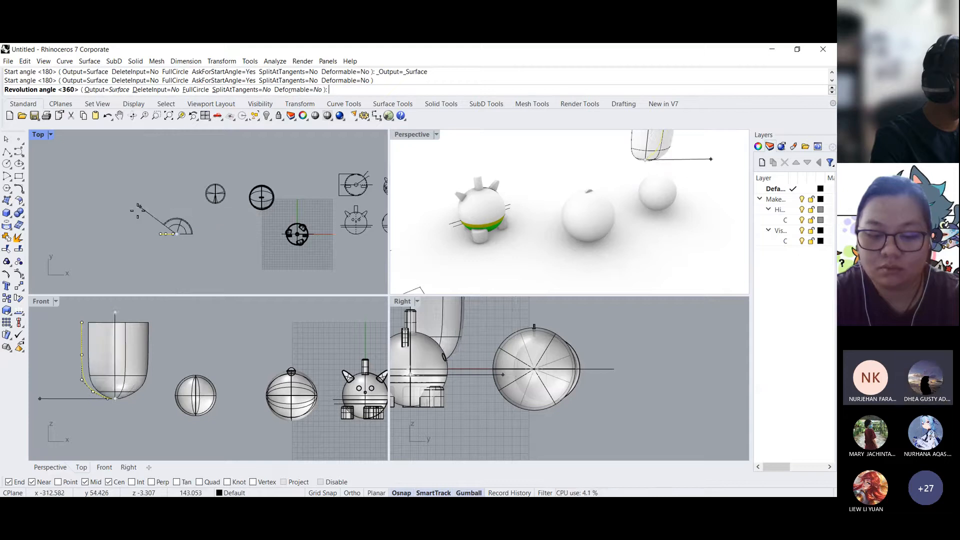
{"action": "key", "text": "Return"}
{"action": "key", "text": "Return"}
{"action": "left_click", "coordinate": [239, 264]}
{"action": "key", "text": "Escape"}
{"action": "key", "text": "Escape"}
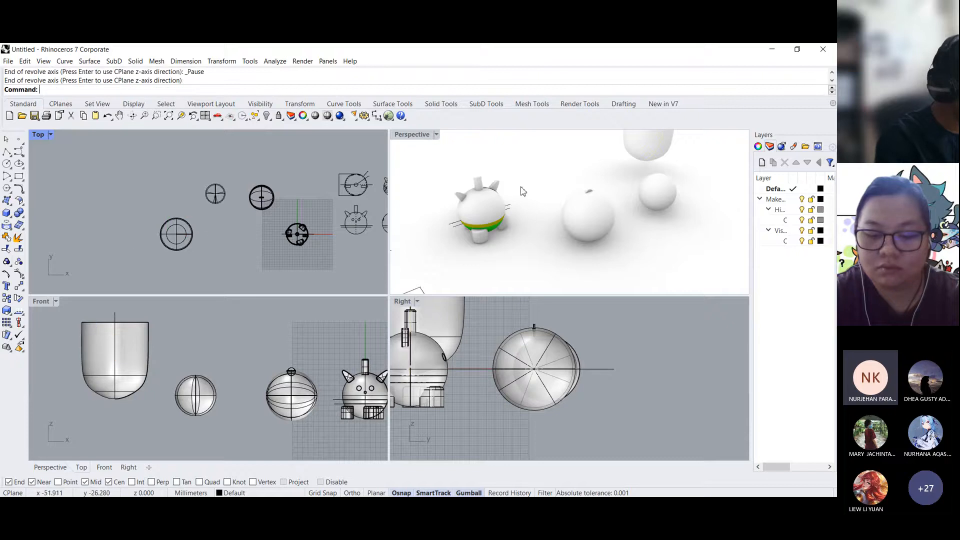
- Select the revolved cup surface and examine its shape from several angles in the Perspective view
{"action": "double_click", "coordinate": [414, 134]}
{"action": "right_click_drag", "start_coordinate": [439, 195], "coordinate": [400, 231]}
{"action": "left_click", "coordinate": [444, 273]}
{"action": "left_click", "coordinate": [539, 365]}
{"action": "right_click_drag", "start_coordinate": [539, 365], "coordinate": [552, 292]}
{"action": "scroll", "coordinate": [503, 273], "scroll_direction": "up", "scroll_amount": 6}
{"action": "left_click", "coordinate": [503, 278]}
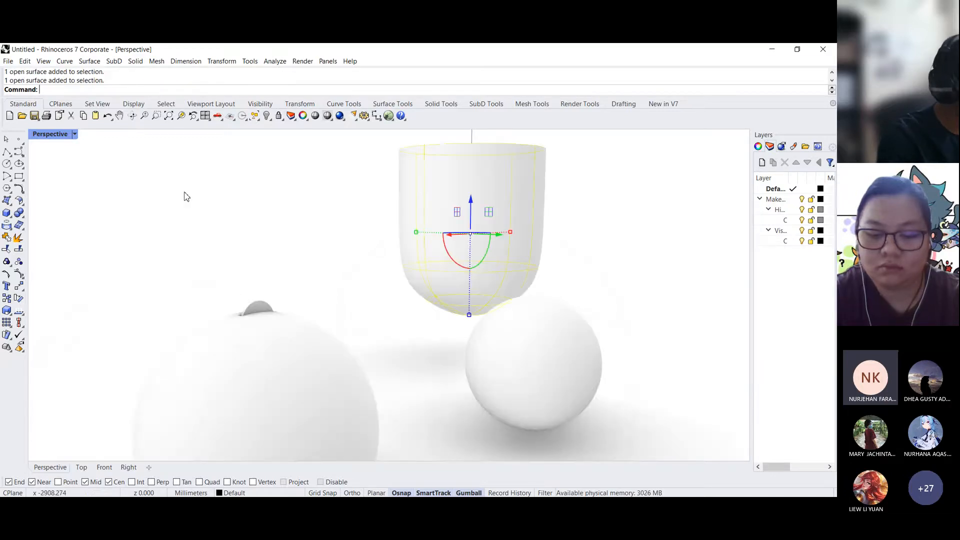
{"action": "double_click", "coordinate": [54, 135]}
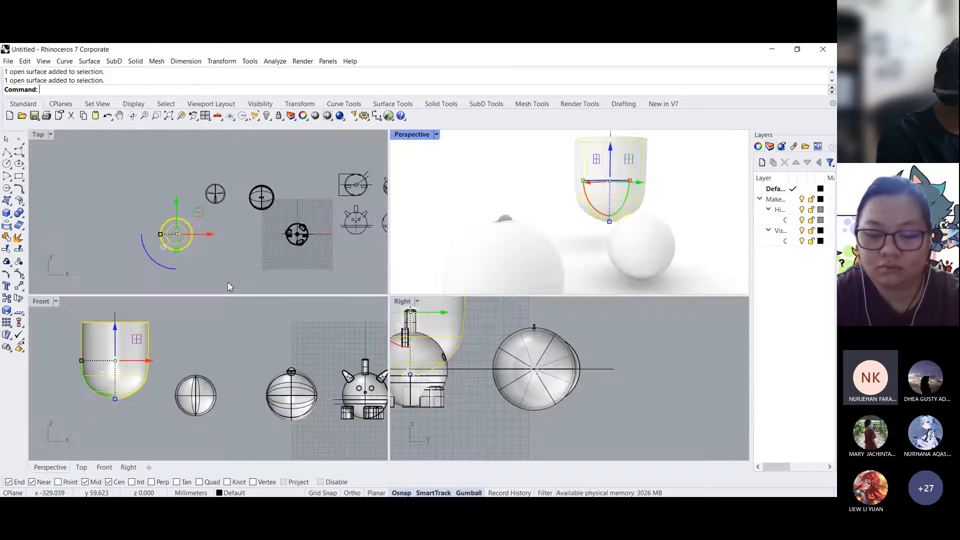
{"action": "left_click", "coordinate": [204, 352]}
{"action": "left_click", "coordinate": [603, 203]}
{"action": "right_click_drag", "start_coordinate": [685, 177], "coordinate": [607, 189]}
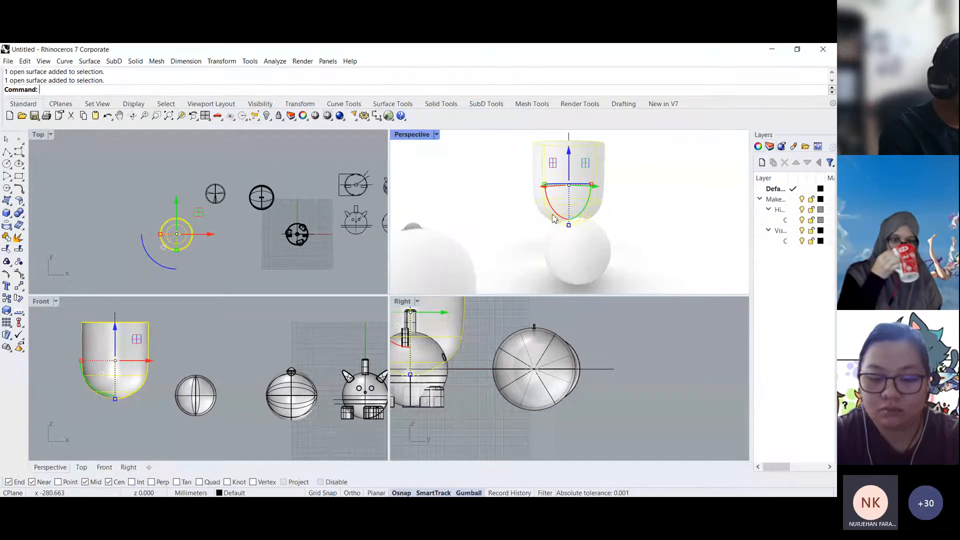
{"action": "right_click_drag", "start_coordinate": [549, 228], "coordinate": [588, 242]}
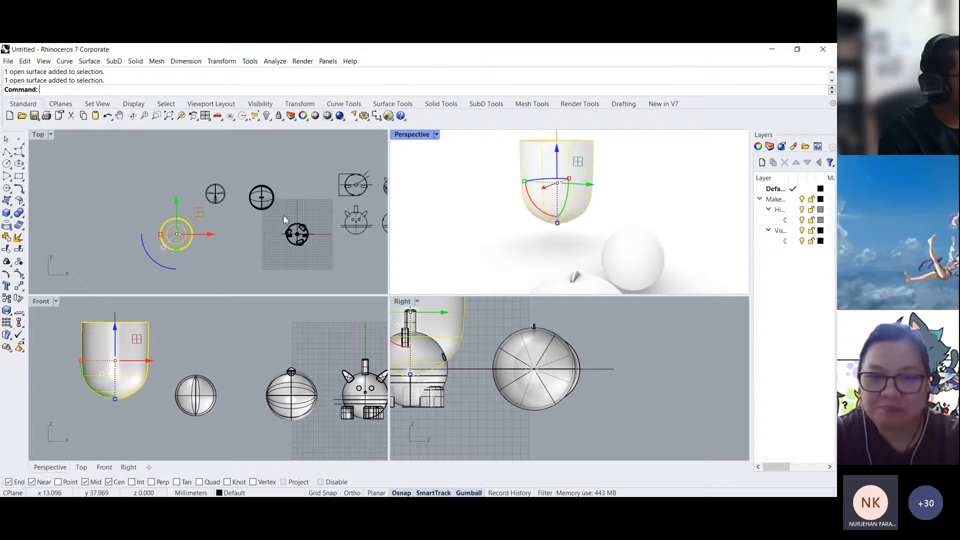
- Turn on the control points of the revolved cup surface and examine them in the Top and Perspective views
{"action": "left_click", "coordinate": [189, 363]}
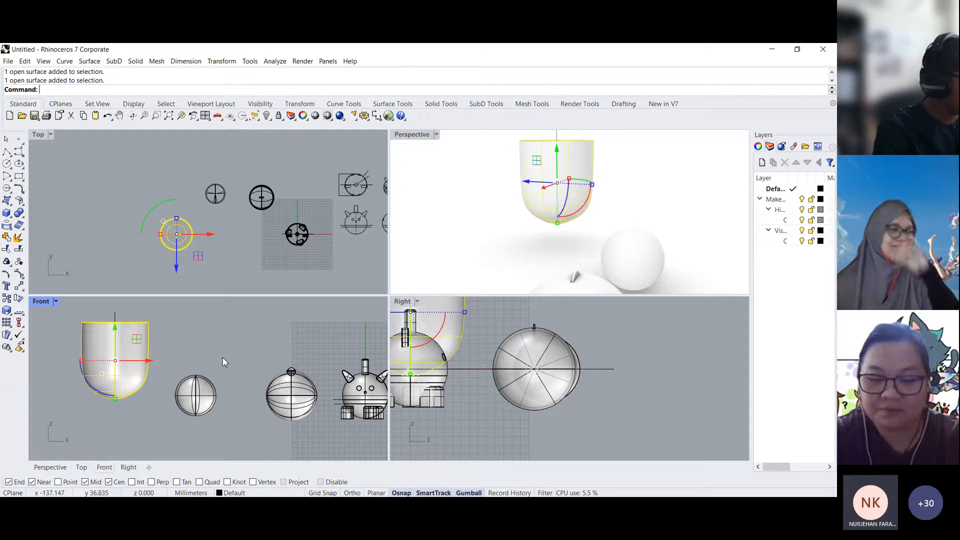
{"action": "key", "text": "F10"}
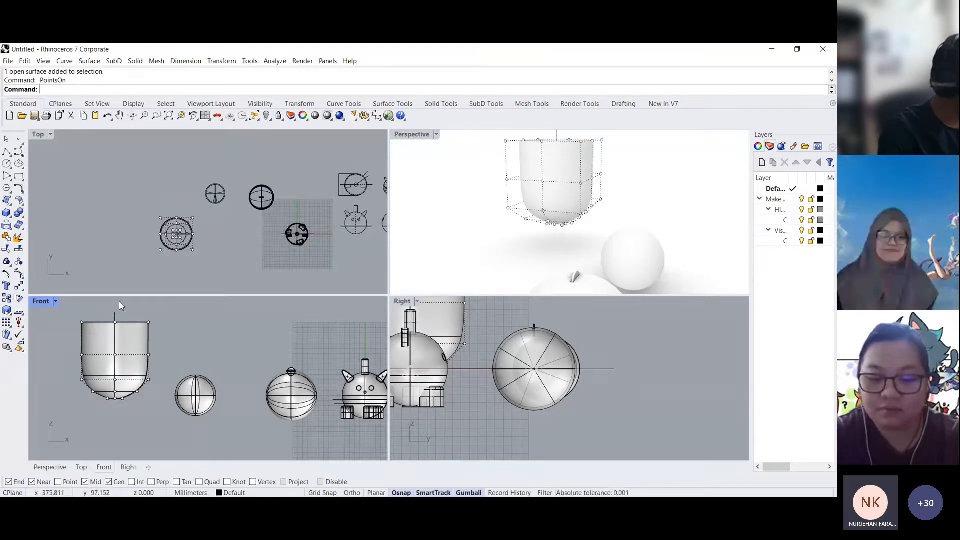
{"action": "scroll", "coordinate": [209, 229], "scroll_direction": "up", "scroll_amount": 3}
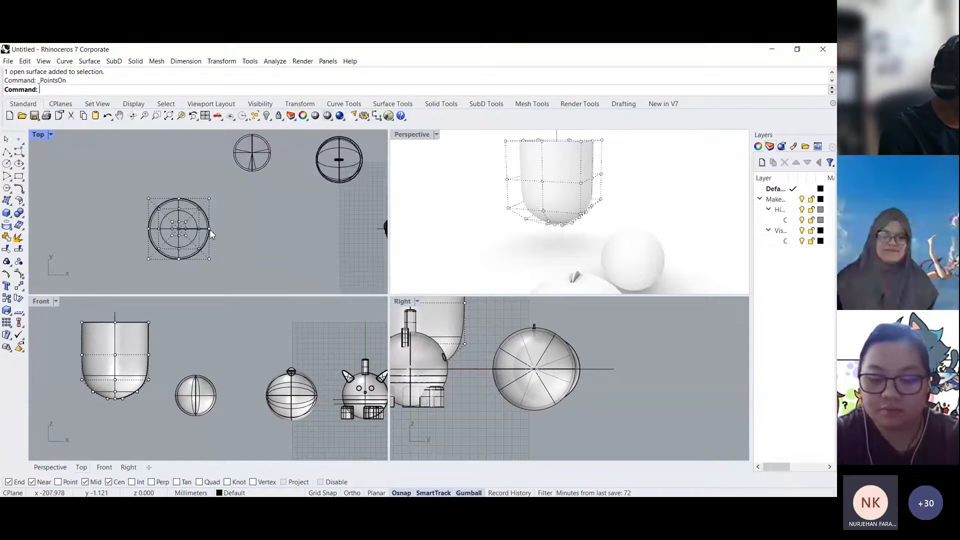
{"action": "scroll", "coordinate": [209, 229], "scroll_direction": "up", "scroll_amount": 1}
{"action": "left_click", "coordinate": [420, 136]}
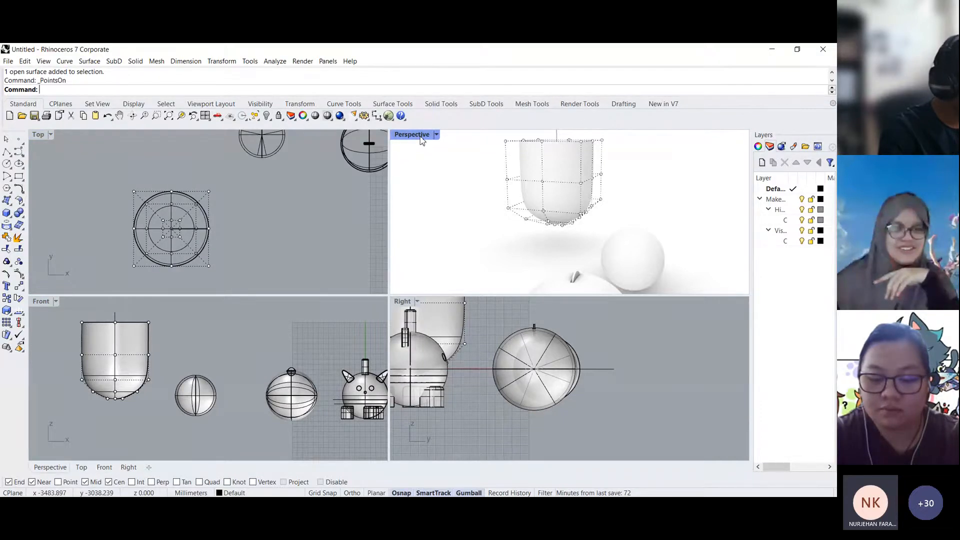
{"action": "double_click", "coordinate": [415, 135]}
{"action": "right_click_drag", "start_coordinate": [429, 227], "coordinate": [454, 271]}
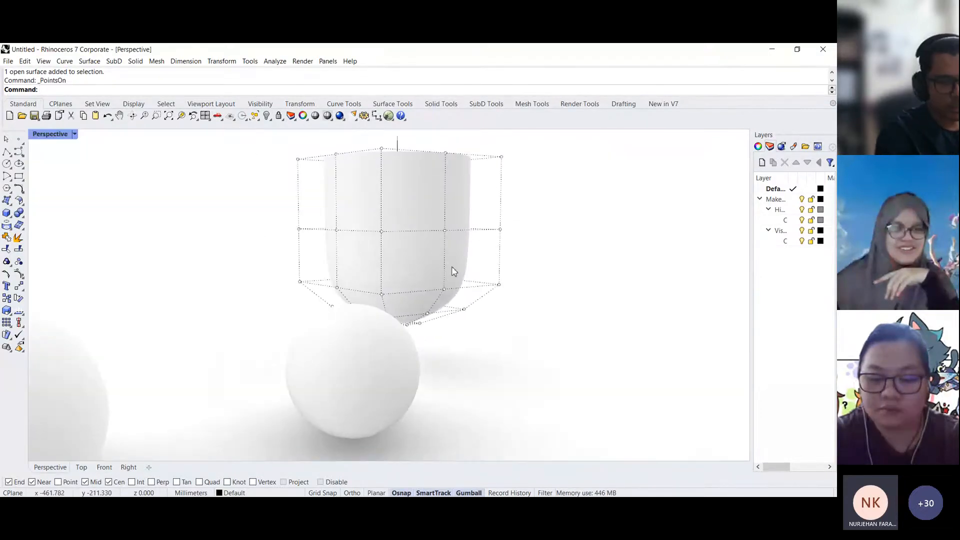
{"action": "right_click_drag", "start_coordinate": [529, 352], "coordinate": [448, 336]}
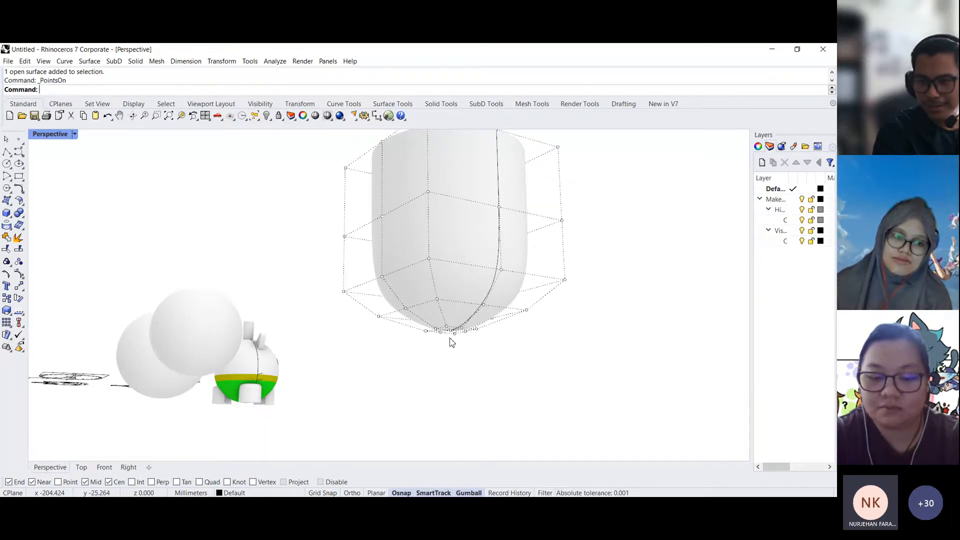
- Pull one control point near the rounded bottom of the cup surface outward so that the side bulges
{"action": "right_click_drag", "start_coordinate": [451, 341], "coordinate": [449, 336]}
{"action": "scroll", "coordinate": [399, 313], "scroll_direction": "up", "scroll_amount": 5}
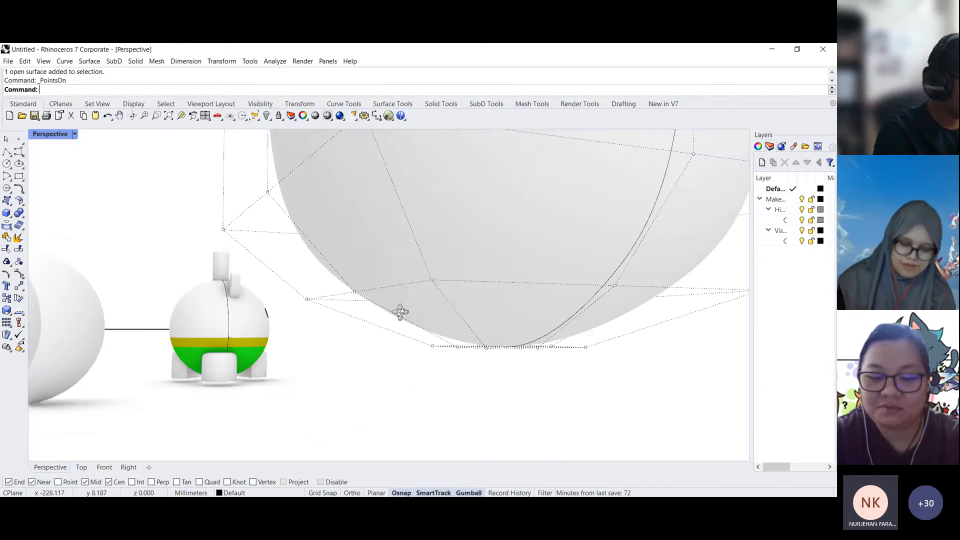
{"action": "left_click", "coordinate": [353, 287]}
{"action": "right_click_drag", "start_coordinate": [353, 289], "coordinate": [343, 327]}
{"action": "left_click_drag", "start_coordinate": [343, 328], "coordinate": [188, 336]}
{"action": "right_click_drag", "start_coordinate": [188, 336], "coordinate": [220, 257]}
{"action": "right_click_drag", "start_coordinate": [359, 306], "coordinate": [436, 285]}
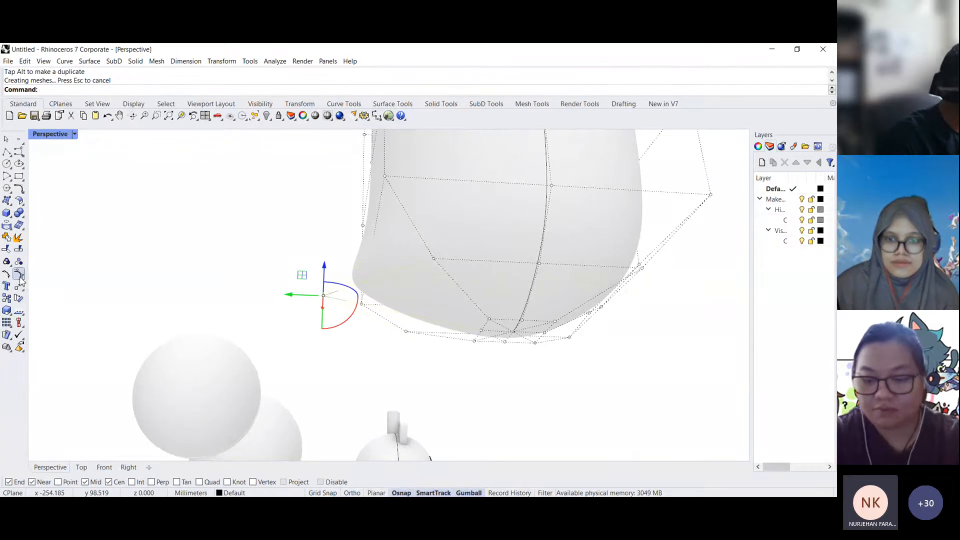
{"action": "left_click", "coordinate": [19, 278]}
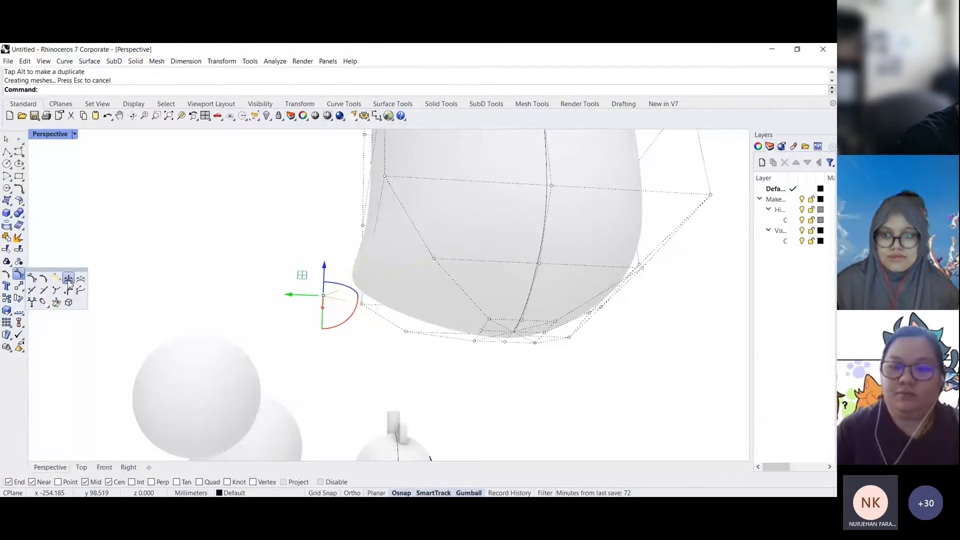
{"action": "left_click", "coordinate": [69, 279]}
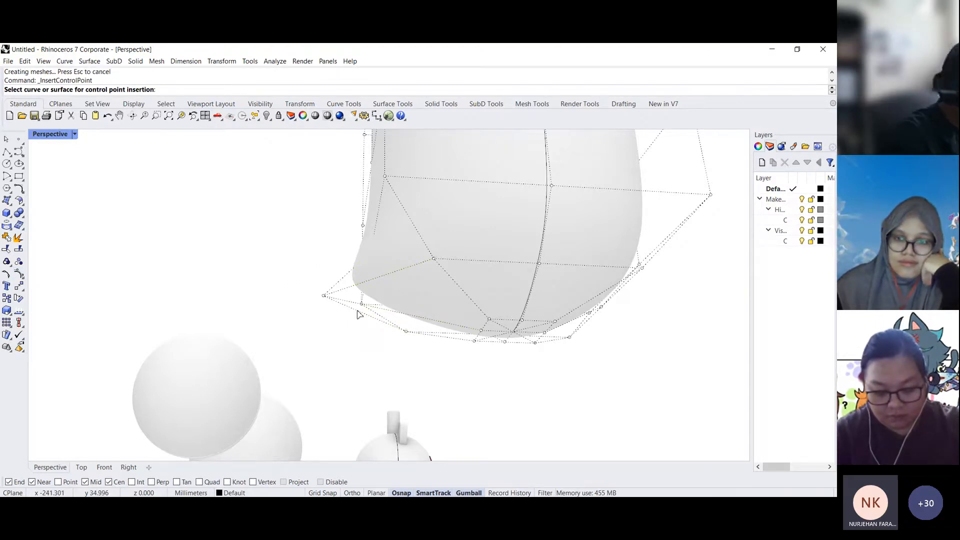
{"action": "key", "text": "Escape"}
{"action": "right_click_drag", "start_coordinate": [459, 300], "coordinate": [459, 270]}
{"action": "left_click", "coordinate": [322, 327]}
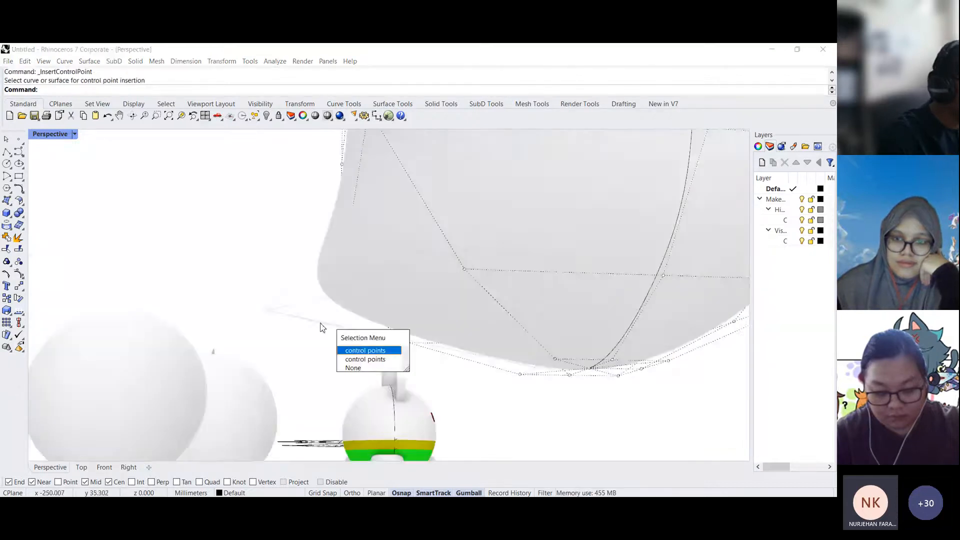
{"action": "left_click", "coordinate": [533, 291]}
{"action": "key", "text": "Escape"}
- Reselect the deformed cup surface and turn on its control points again
{"action": "scroll", "coordinate": [532, 291], "scroll_direction": "down", "scroll_amount": 5}
{"action": "right_click_drag", "start_coordinate": [532, 291], "coordinate": [460, 318]}
{"action": "scroll", "coordinate": [453, 272], "scroll_direction": "up", "scroll_amount": 5}
{"action": "left_click", "coordinate": [460, 319]}
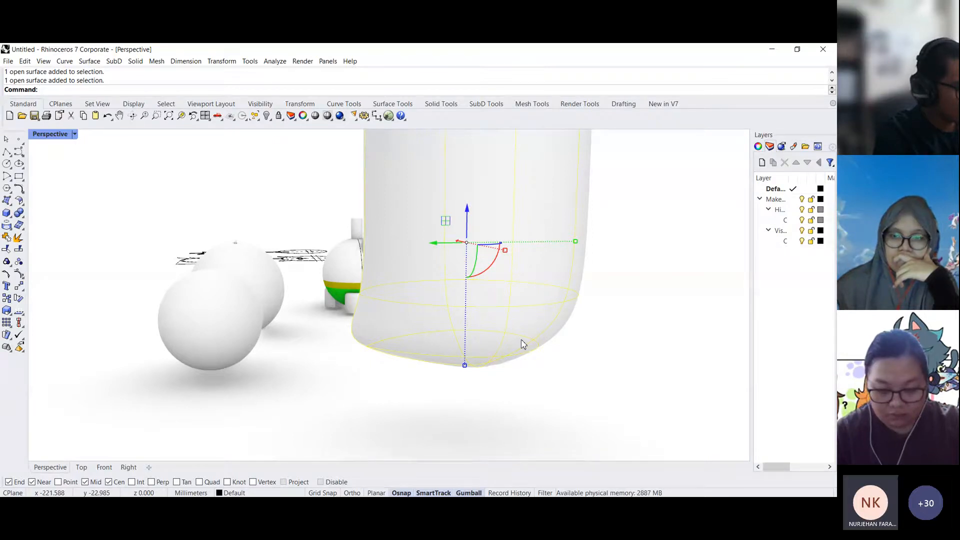
{"action": "key", "text": "F10"}
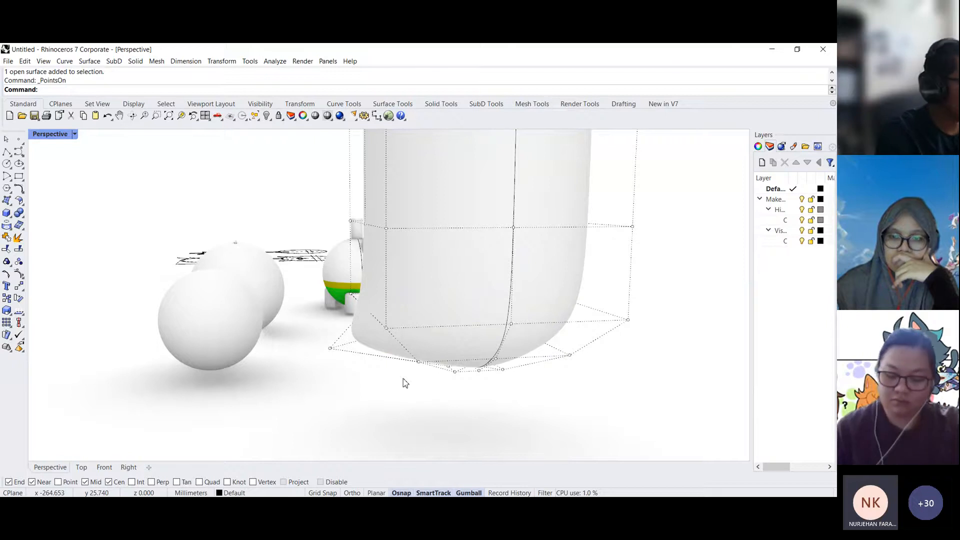
{"action": "right_click_drag", "start_coordinate": [405, 383], "coordinate": [438, 368]}
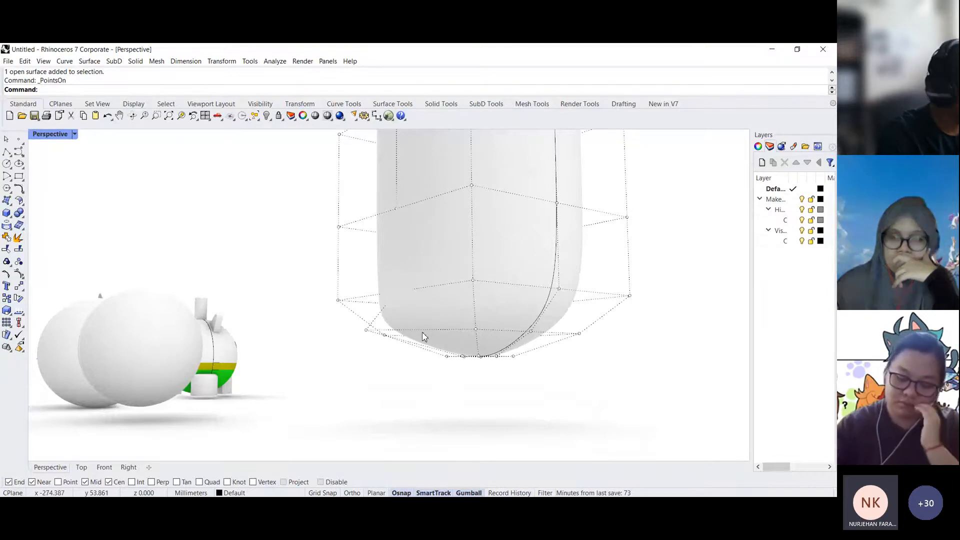
- Insert three knots in the U direction near the rounded bottom of the cup surface
{"action": "right_click_drag", "start_coordinate": [423, 336], "coordinate": [21, 275]}
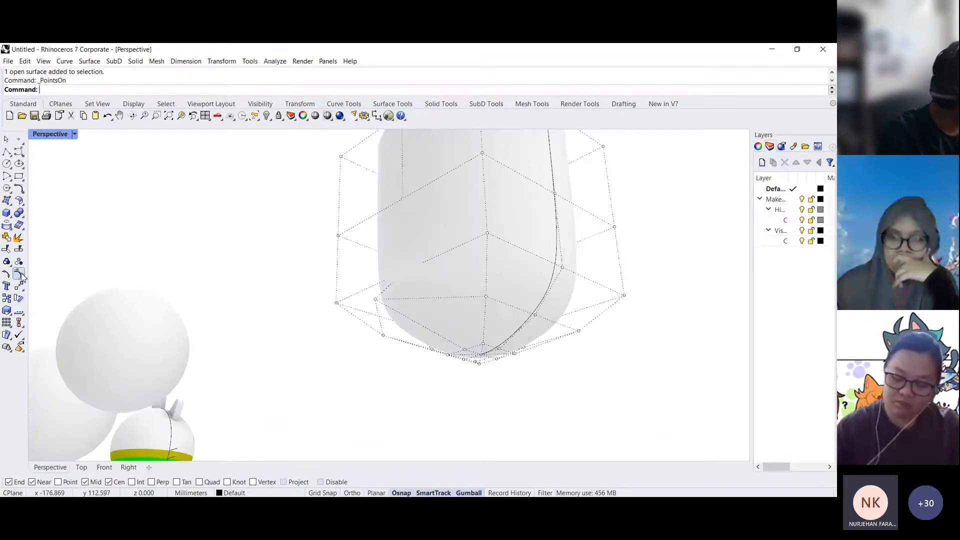
{"action": "left_click", "coordinate": [19, 275]}
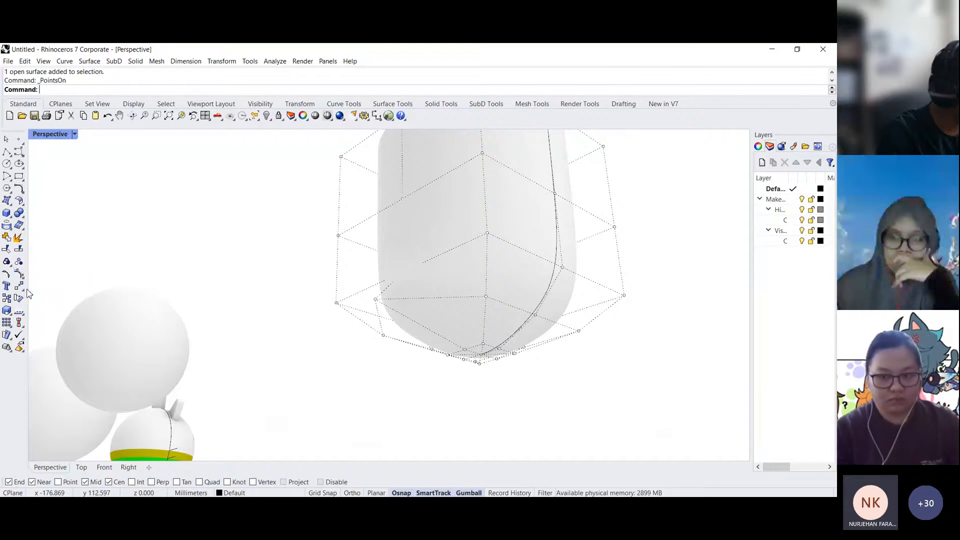
{"action": "left_click", "coordinate": [19, 276]}
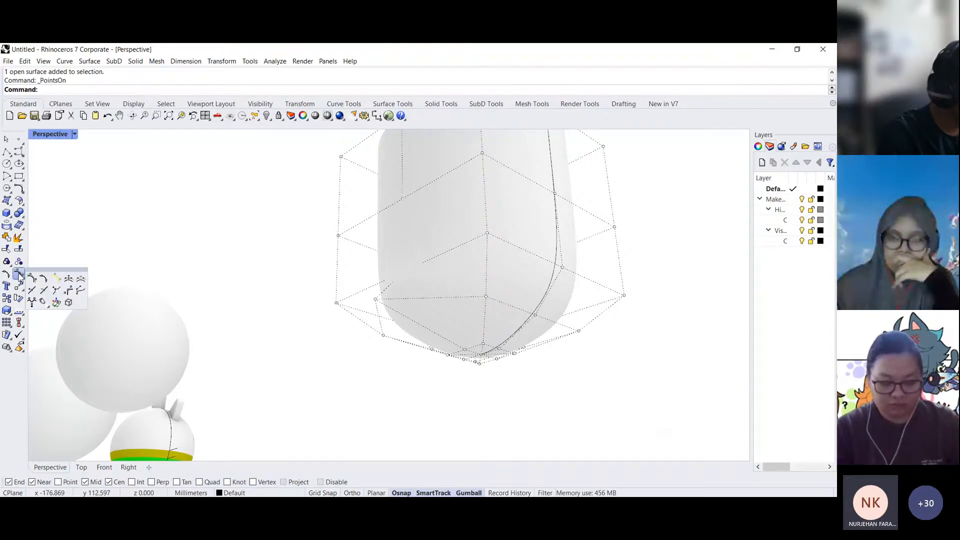
{"action": "left_click", "coordinate": [68, 278]}
{"action": "left_click", "coordinate": [450, 290]}
{"action": "right_click_drag", "start_coordinate": [440, 300], "coordinate": [418, 325]}
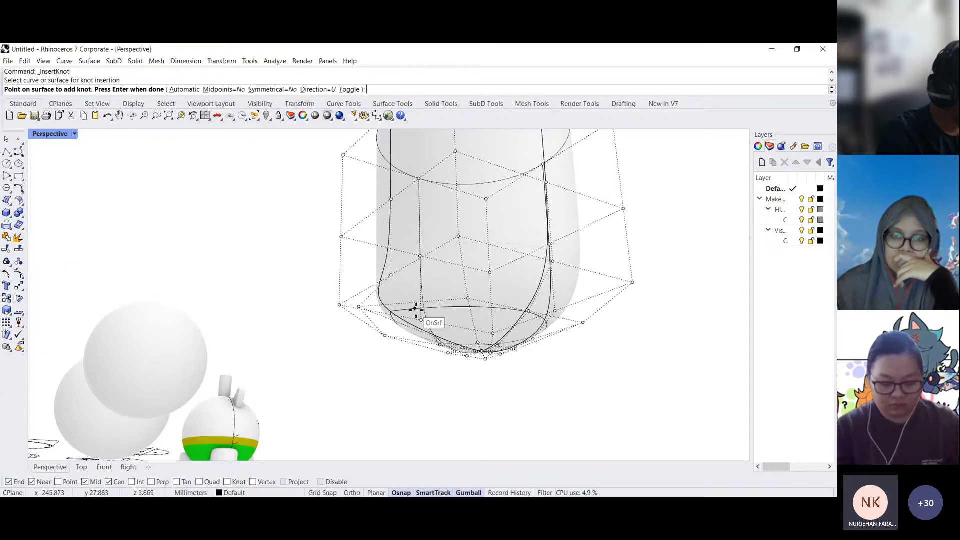
{"action": "left_click", "coordinate": [418, 310]}
{"action": "scroll", "coordinate": [424, 311], "scroll_direction": "up", "scroll_amount": 2}
{"action": "left_click", "coordinate": [440, 317]}
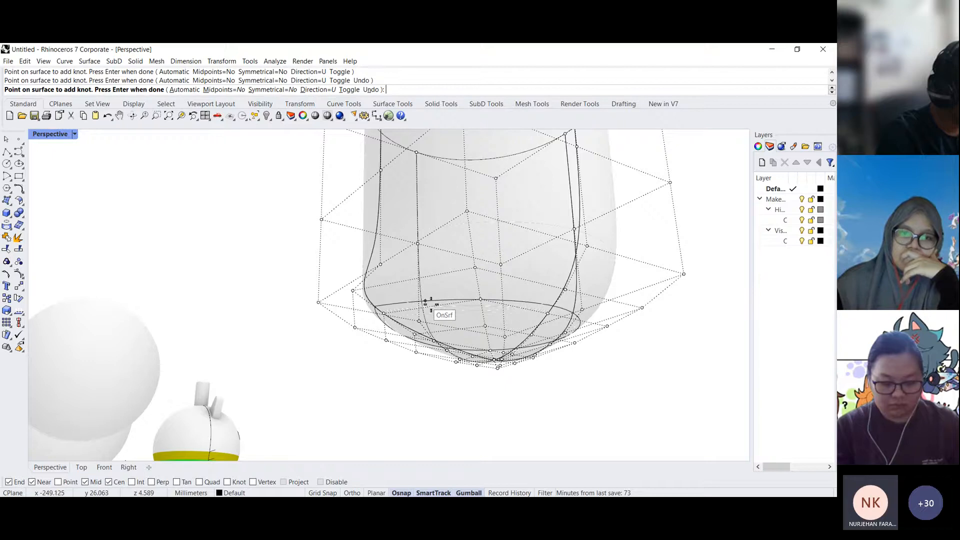
{"action": "left_click", "coordinate": [448, 322]}
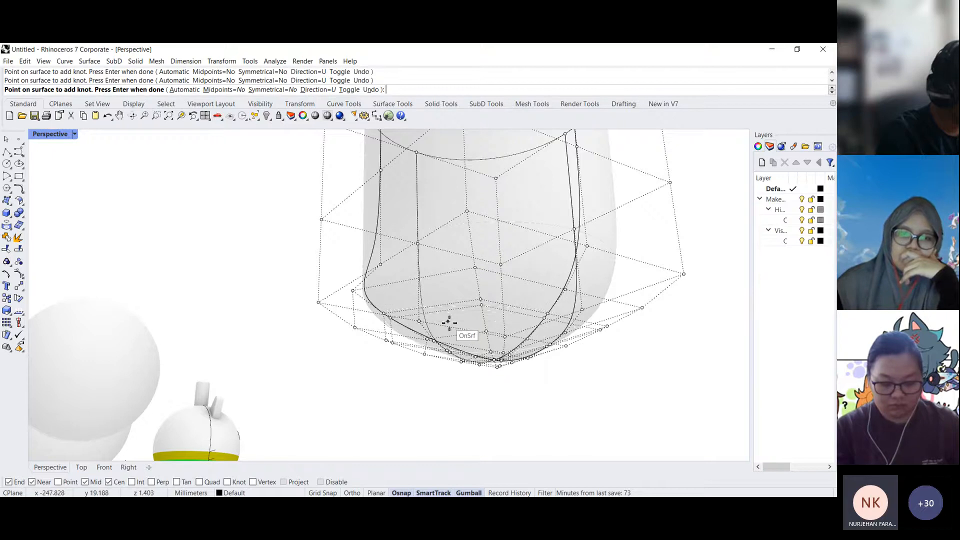
{"action": "right_click", "coordinate": [448, 322]}
- Move one control point at the rounded bottom of the cup surface downward to push out a corner
{"action": "right_click_drag", "start_coordinate": [448, 322], "coordinate": [389, 342]}
{"action": "scroll", "coordinate": [389, 342], "scroll_direction": "up", "scroll_amount": 3}
{"action": "left_click", "coordinate": [381, 331]}
{"action": "left_click", "coordinate": [396, 345]}
{"action": "right_click_drag", "start_coordinate": [422, 388], "coordinate": [490, 353]}
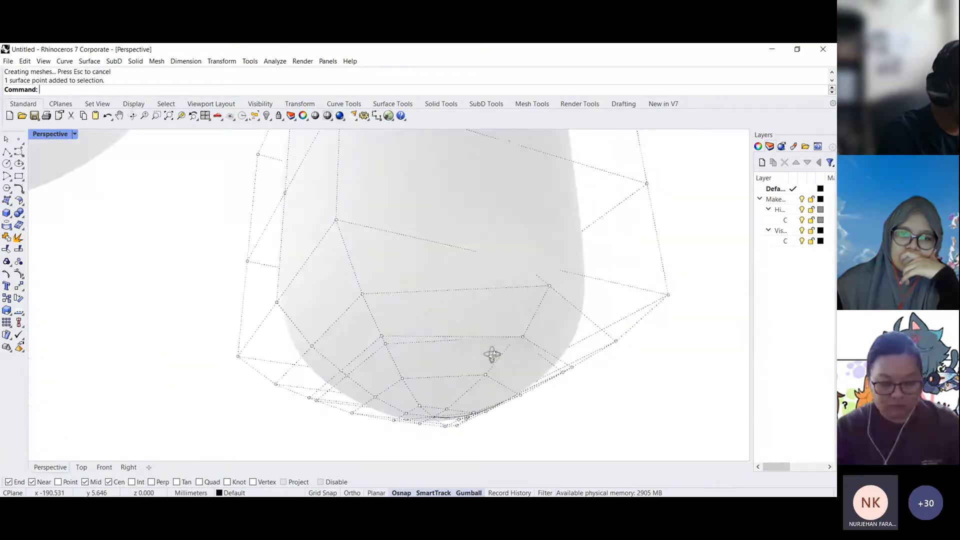
{"action": "scroll", "coordinate": [495, 363], "scroll_direction": "up", "scroll_amount": 3}
{"action": "left_click", "coordinate": [494, 358]}
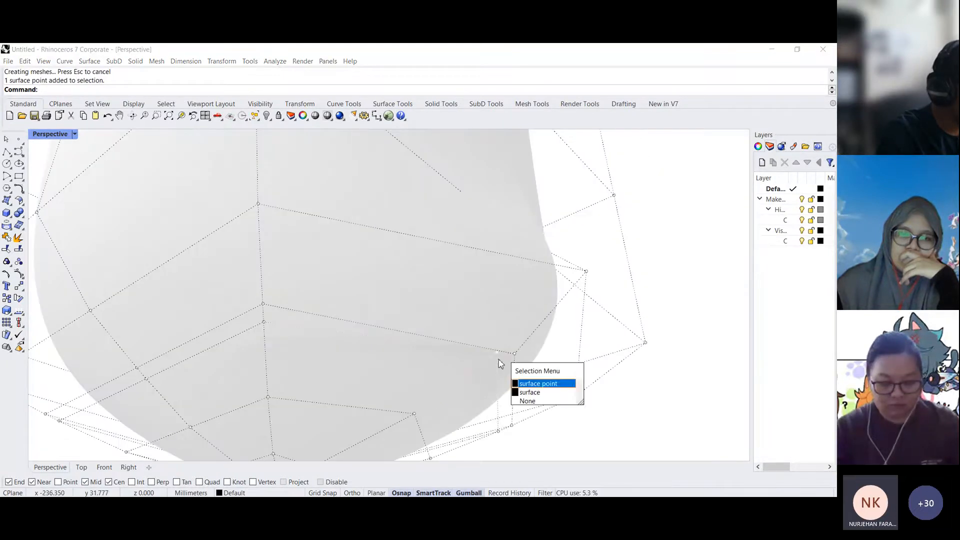
{"action": "left_click", "coordinate": [530, 383]}
{"action": "left_click_drag", "start_coordinate": [517, 329], "coordinate": [506, 360]}
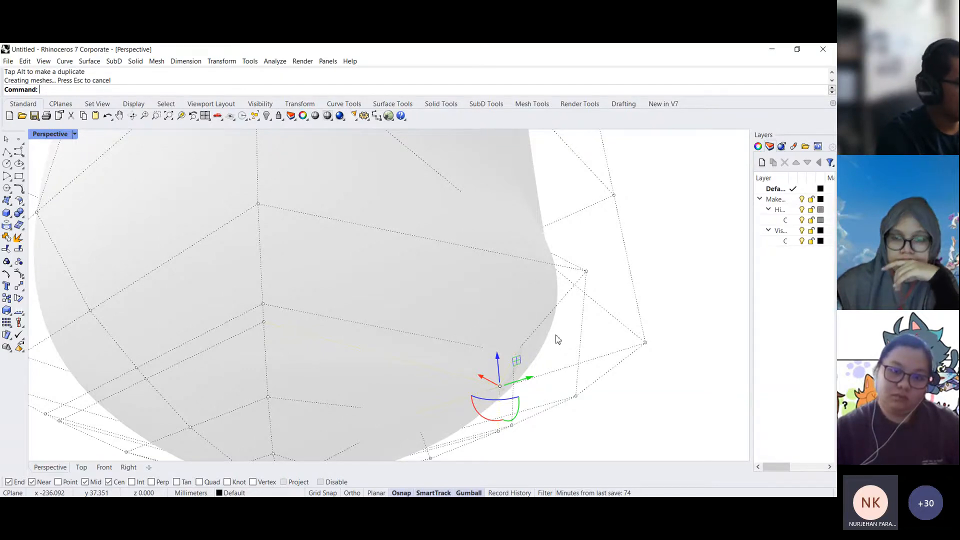
{"action": "right_click_drag", "start_coordinate": [558, 339], "coordinate": [428, 341]}
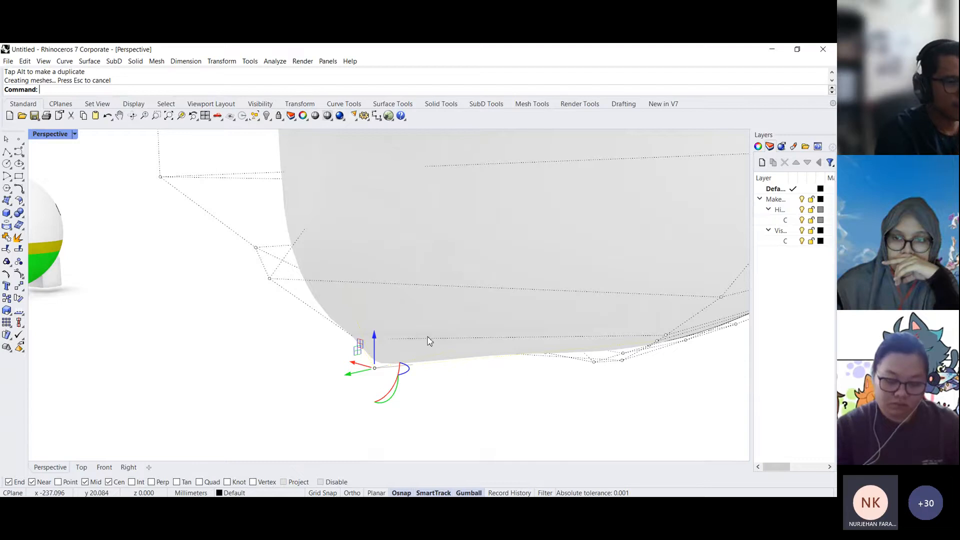
{"action": "scroll", "coordinate": [413, 356], "scroll_direction": "down", "scroll_amount": 5}
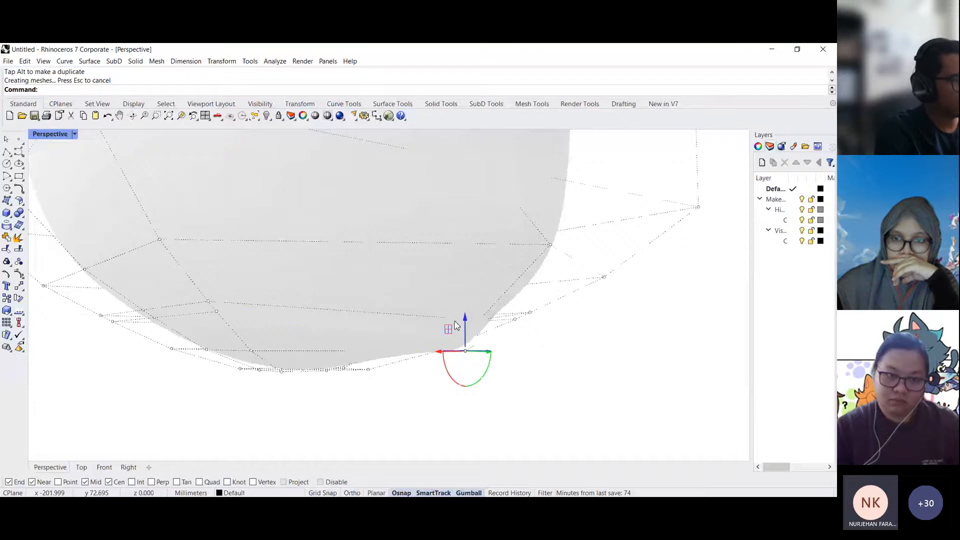
{"action": "right_click_drag", "start_coordinate": [452, 327], "coordinate": [481, 349]}
{"action": "scroll", "coordinate": [406, 362], "scroll_direction": "down", "scroll_amount": 10}
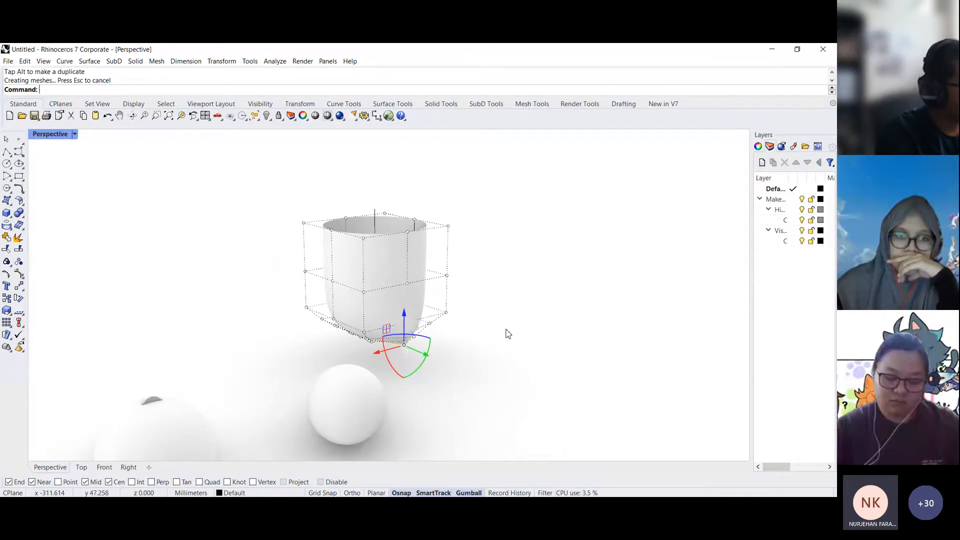
{"action": "left_click", "coordinate": [515, 342]}
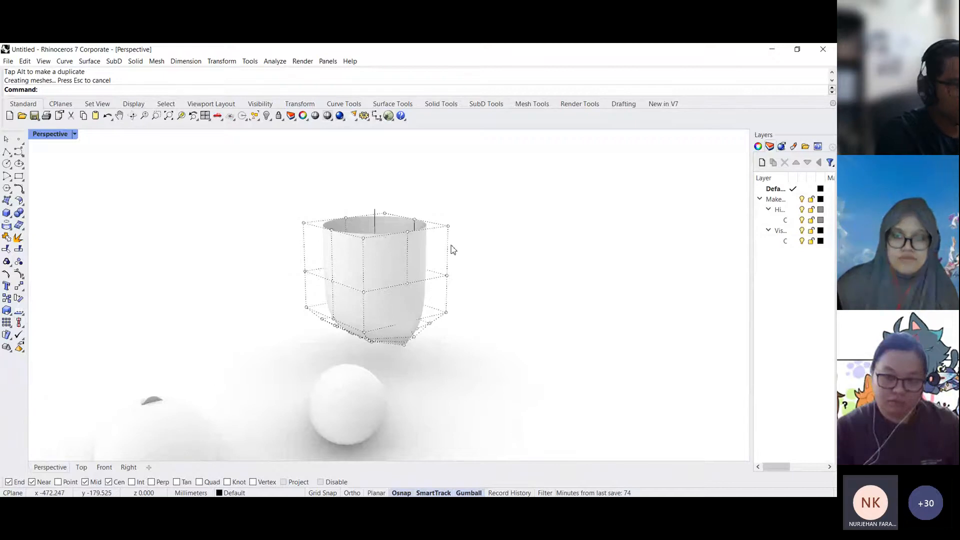
- Turn off the control points, reselect the cup surface with its curves, and turn the control points on again
{"action": "key", "text": "Escape"}
{"action": "left_click_drag", "start_coordinate": [450, 245], "coordinate": [358, 258]}
{"action": "key", "text": "Escape"}
{"action": "left_click_drag", "start_coordinate": [479, 307], "coordinate": [307, 231]}
{"action": "right_click_drag", "start_coordinate": [310, 235], "coordinate": [289, 219]}
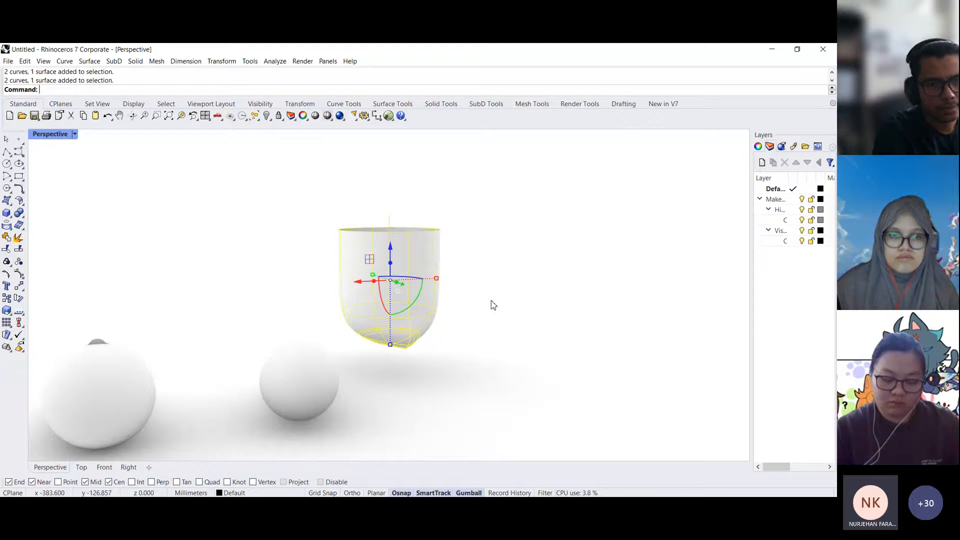
{"action": "key", "text": "F10"}
{"action": "right_click_drag", "start_coordinate": [475, 305], "coordinate": [427, 345]}
{"action": "scroll", "coordinate": [428, 345], "scroll_direction": "up", "scroll_amount": 5}
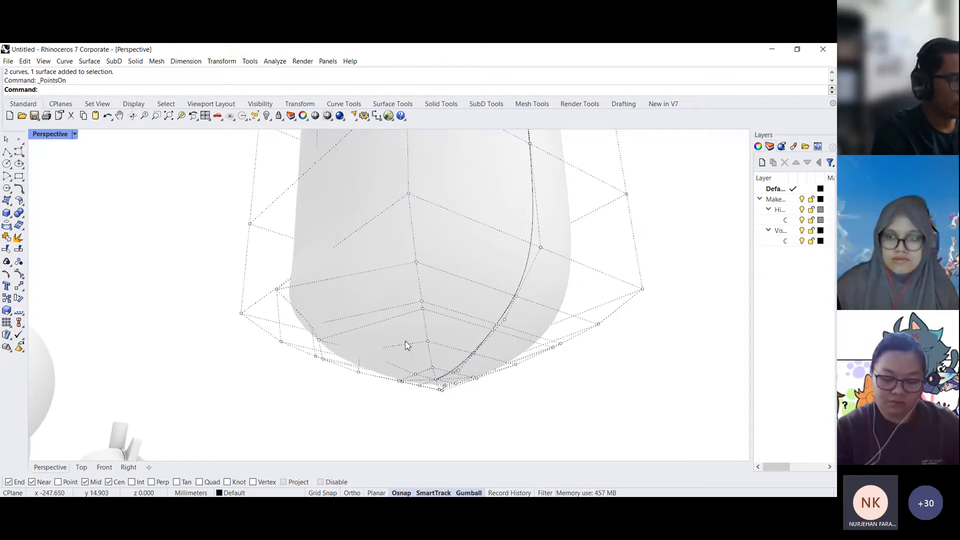
- Insert six knots in the U direction at successive heights down the wall of the cup surface
{"action": "right_click_drag", "start_coordinate": [406, 345], "coordinate": [409, 361]}
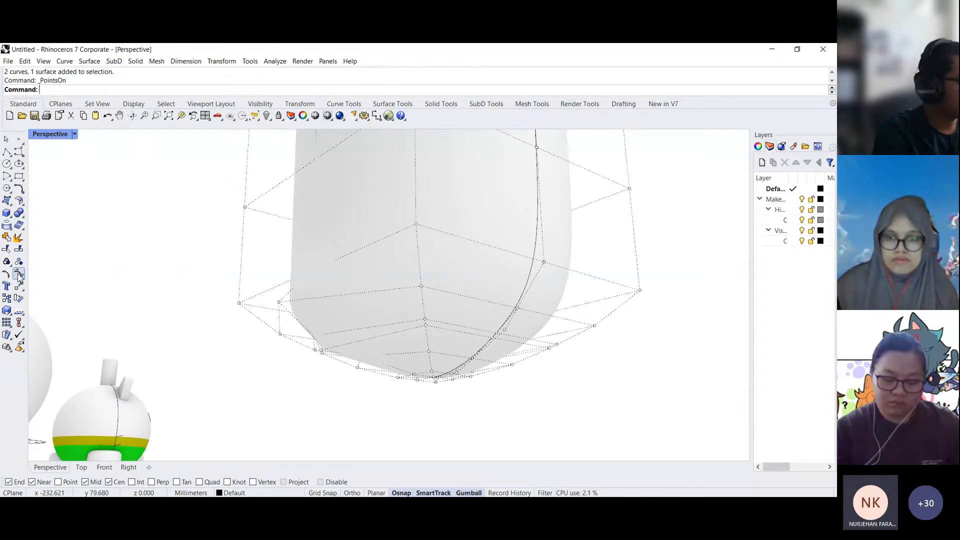
{"action": "left_click", "coordinate": [19, 275]}
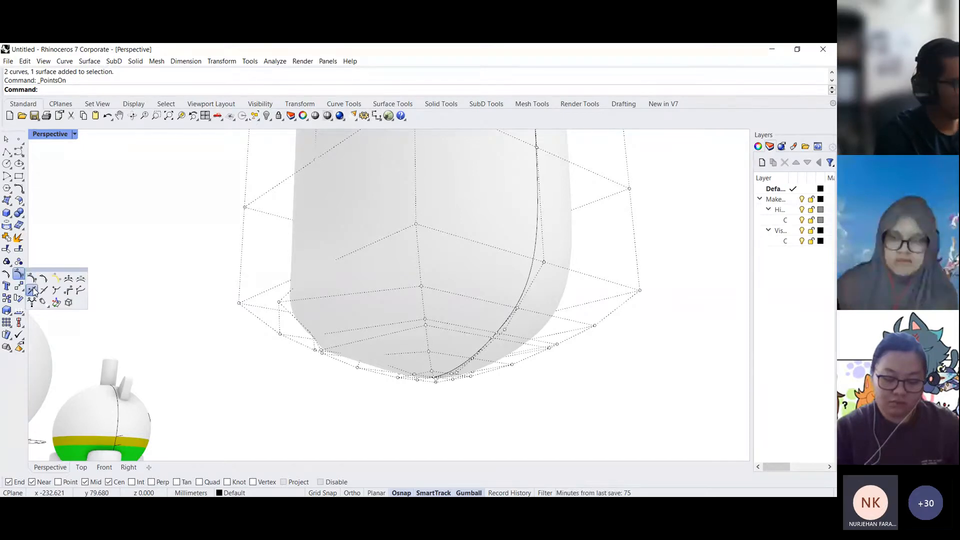
{"action": "left_click", "coordinate": [32, 289]}
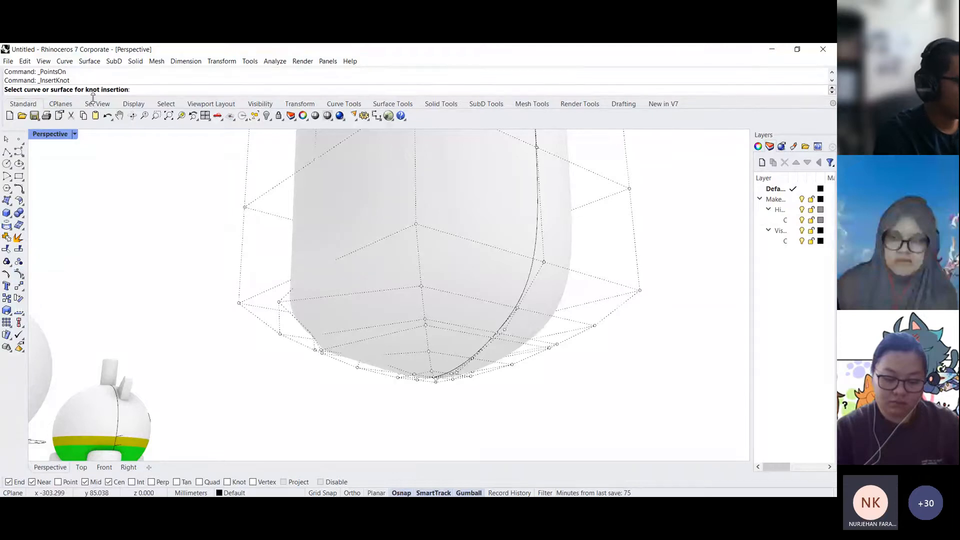
{"action": "left_click", "coordinate": [373, 259]}
{"action": "scroll", "coordinate": [373, 259], "scroll_direction": "down", "scroll_amount": 5}
{"action": "right_click_drag", "start_coordinate": [376, 173], "coordinate": [360, 173]}
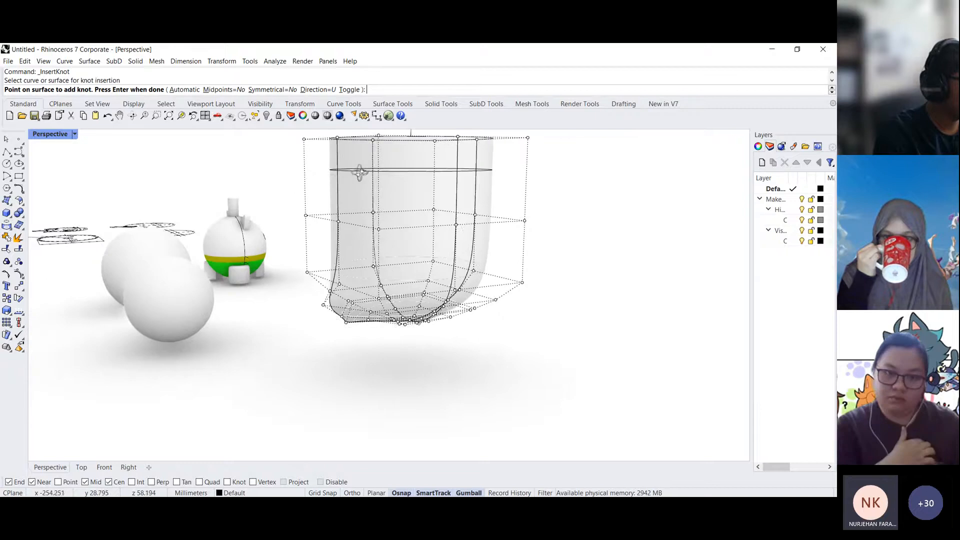
{"action": "left_click", "coordinate": [364, 161]}
{"action": "left_click", "coordinate": [362, 192]}
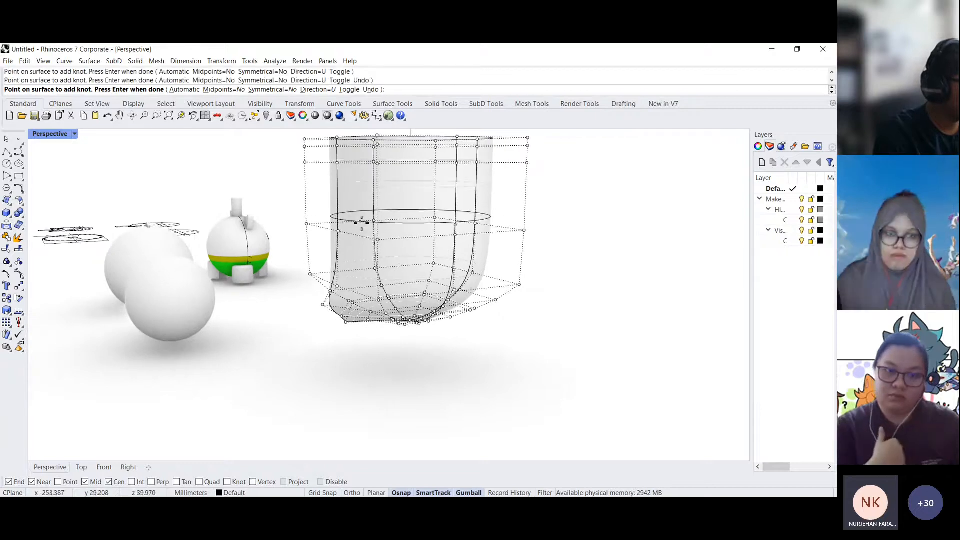
{"action": "left_click", "coordinate": [359, 221]}
{"action": "left_click", "coordinate": [353, 256]}
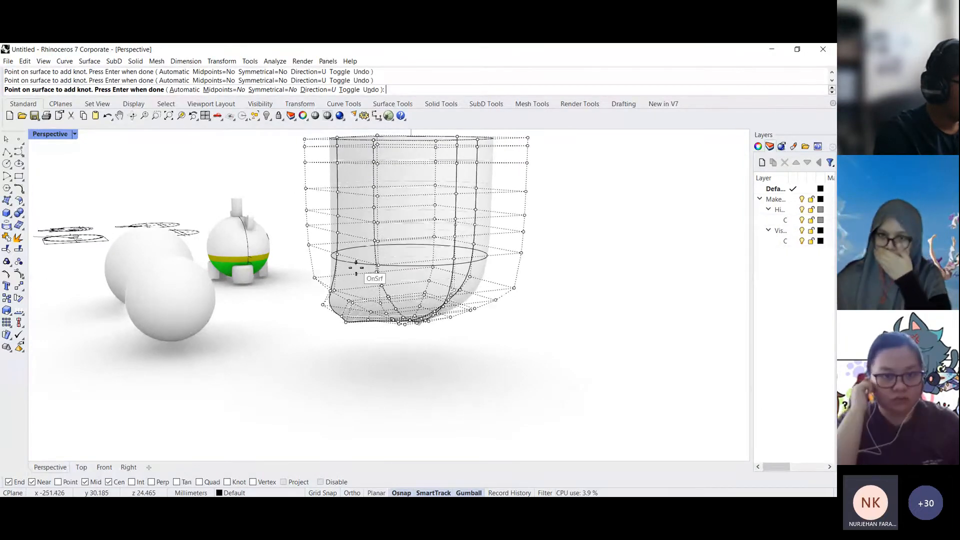
{"action": "left_click", "coordinate": [355, 268]}
{"action": "left_click", "coordinate": [365, 290]}
{"action": "right_click_drag", "start_coordinate": [371, 310], "coordinate": [510, 264]}
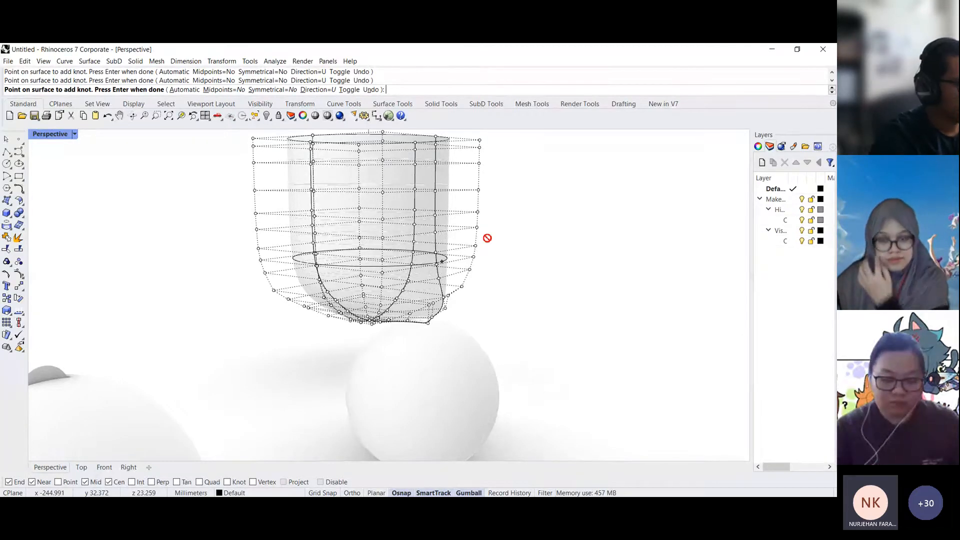
{"action": "right_click", "coordinate": [448, 229]}
- Pull one control point on each of two opposite sides of the upper cup wall outward to form bulges
{"action": "right_click_drag", "start_coordinate": [477, 262], "coordinate": [444, 218]}
{"action": "left_click", "coordinate": [475, 191]}
{"action": "left_click_drag", "start_coordinate": [477, 192], "coordinate": [509, 198]}
{"action": "right_click_drag", "start_coordinate": [509, 198], "coordinate": [306, 215]}
{"action": "left_click", "coordinate": [301, 200]}
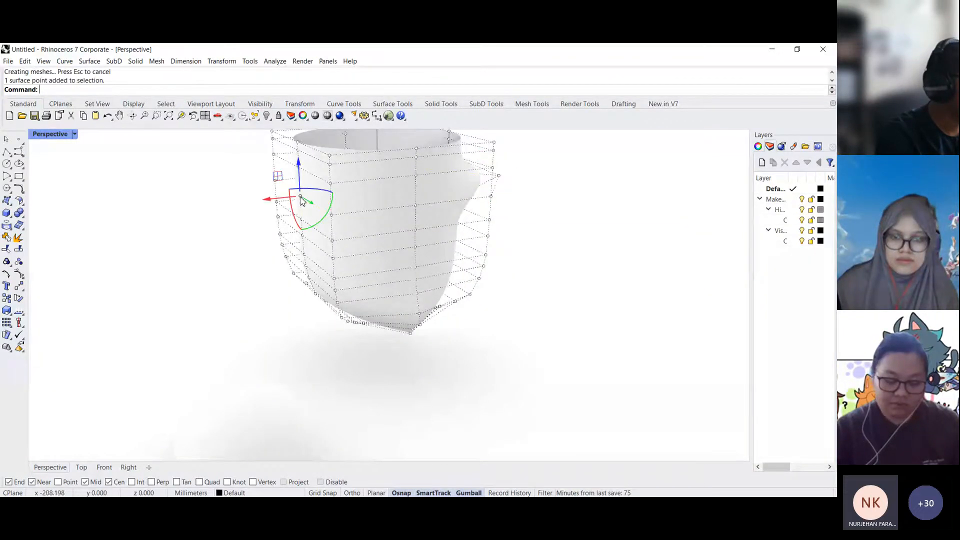
{"action": "left_click_drag", "start_coordinate": [286, 204], "coordinate": [211, 209]}
- Pull control points at mid-height between the two side bulges outward to form a nose-like protrusion
{"action": "right_click_drag", "start_coordinate": [438, 295], "coordinate": [343, 227]}
{"action": "left_click", "coordinate": [344, 233]}
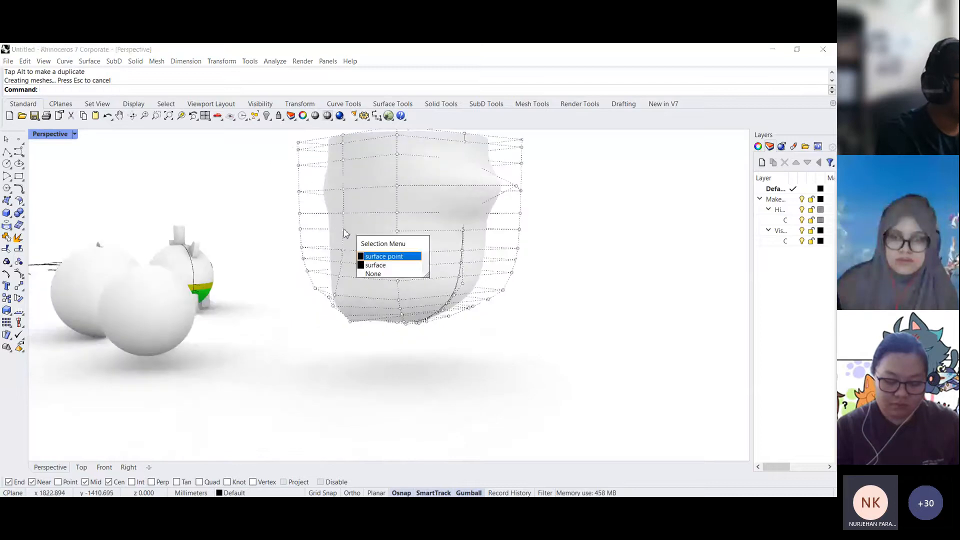
{"action": "left_click", "coordinate": [377, 258]}
{"action": "left_click_drag", "start_coordinate": [320, 233], "coordinate": [255, 241]}
{"action": "left_click", "coordinate": [300, 214]}
{"action": "left_click_drag", "start_coordinate": [302, 217], "coordinate": [249, 217]}
- Examine the reshaped cup surface from several angles and turn off its control points
{"action": "right_click_drag", "start_coordinate": [446, 272], "coordinate": [569, 286]}
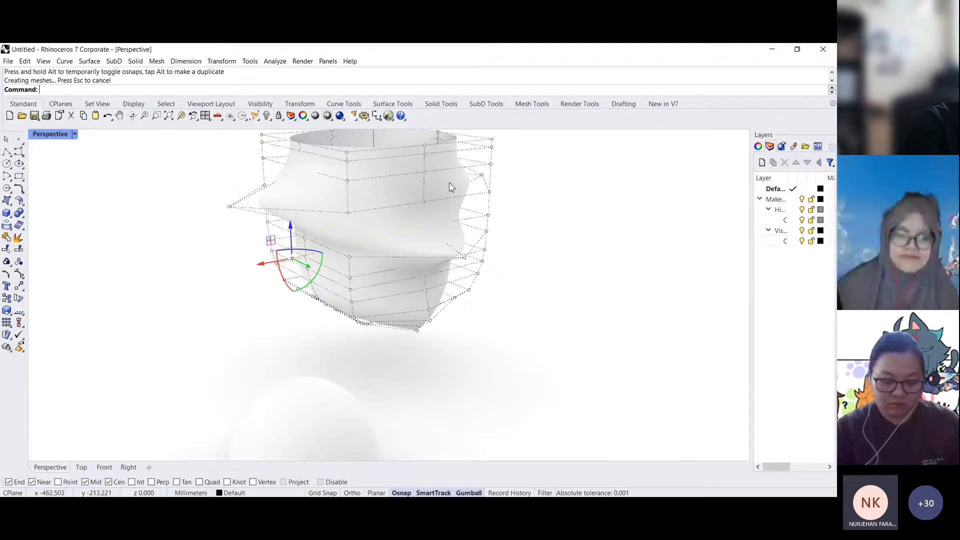
{"action": "right_click_drag", "start_coordinate": [448, 182], "coordinate": [355, 281]}
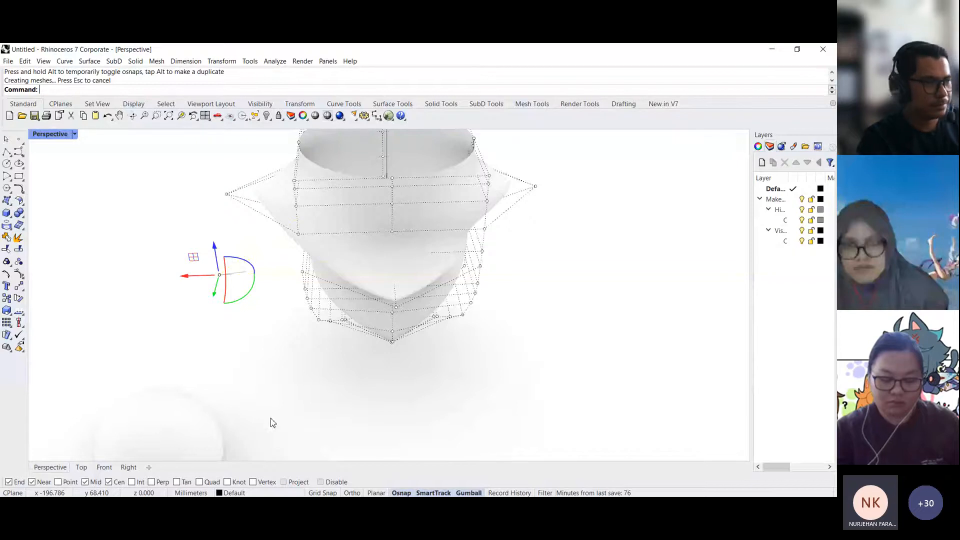
{"action": "key", "text": "Escape"}
{"action": "key", "text": "Escape"}
{"action": "right_click_drag", "start_coordinate": [280, 334], "coordinate": [362, 307]}
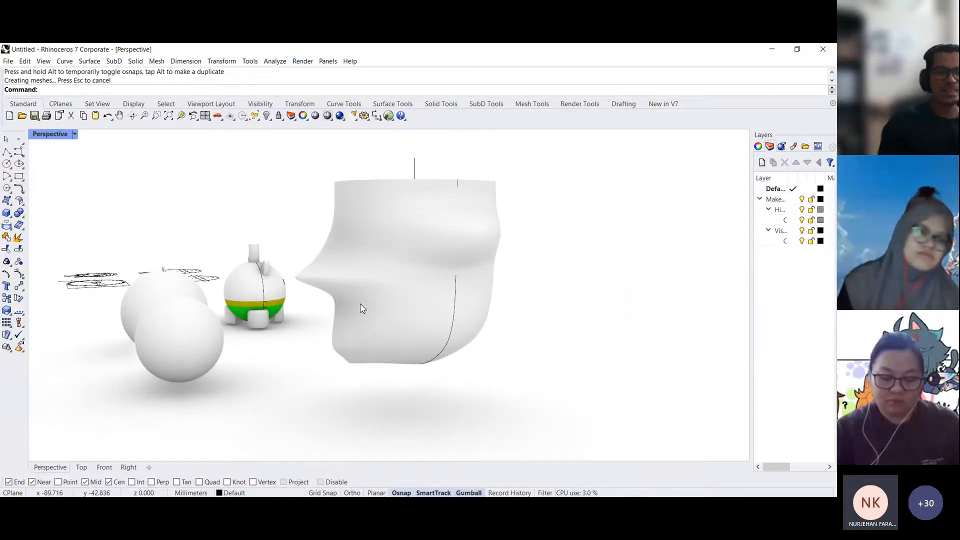
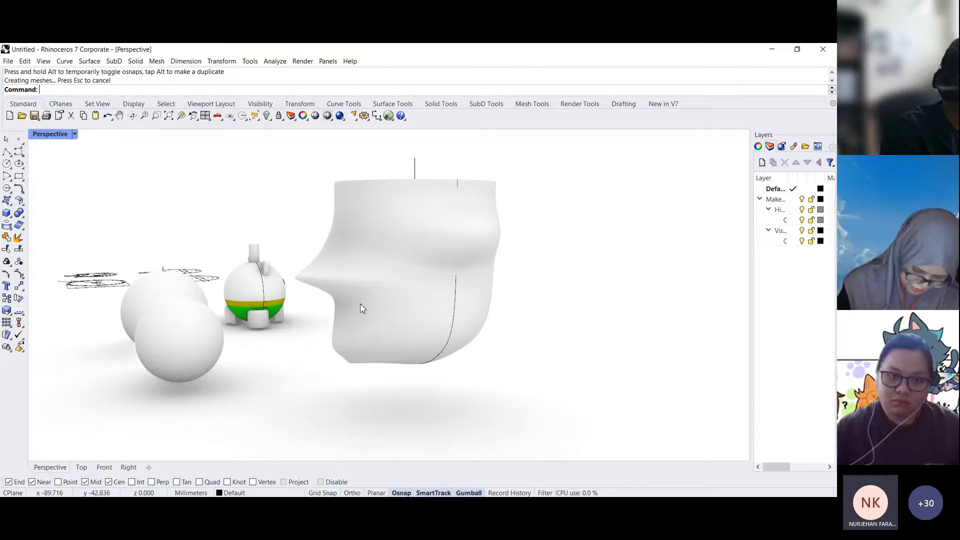
{"action": "double_click", "coordinate": [50, 134]}
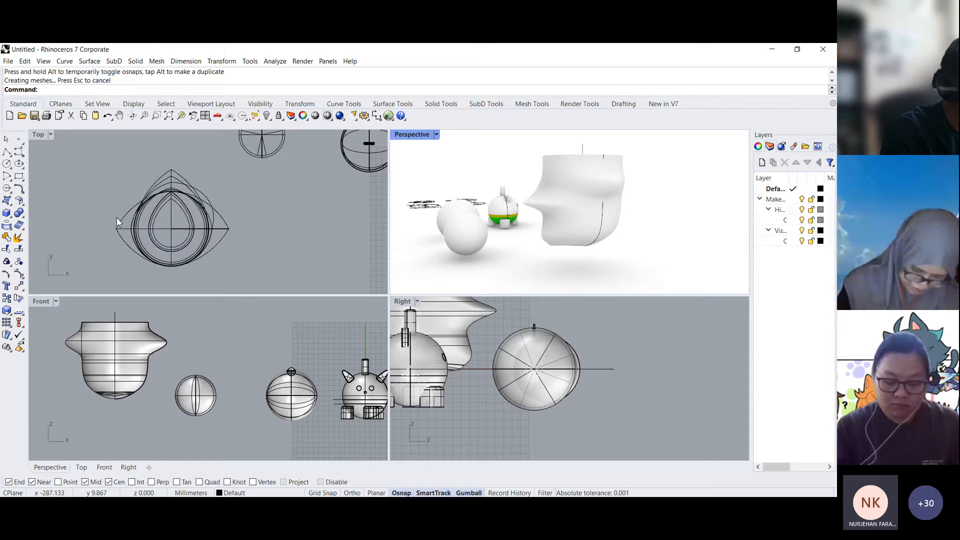
{"action": "left_click", "coordinate": [18, 213]}
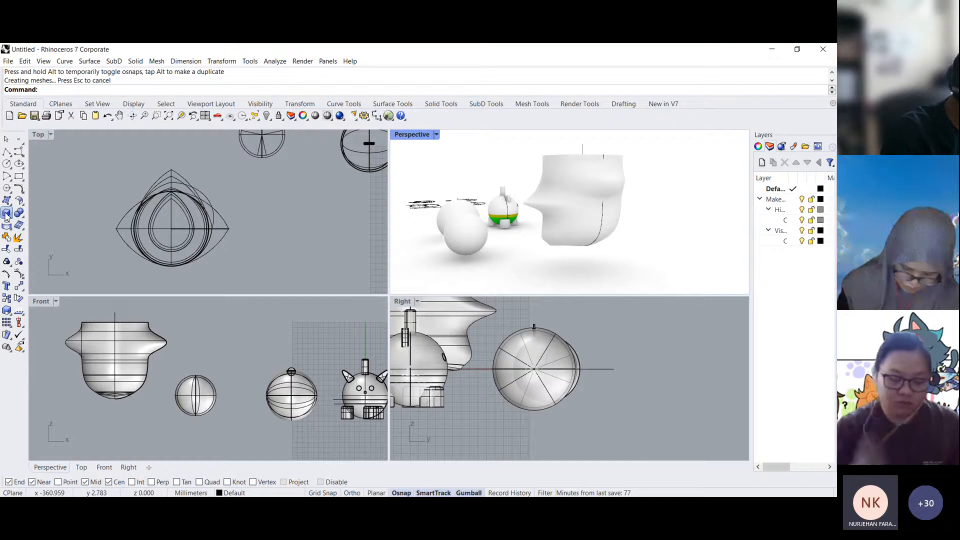
{"action": "left_click", "coordinate": [6, 215]}
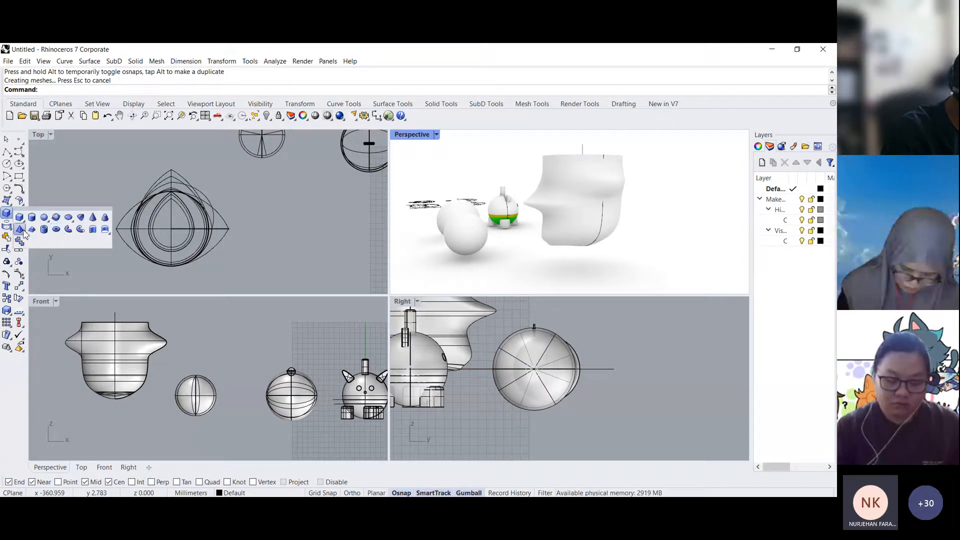
{"action": "left_click", "coordinate": [64, 219]}
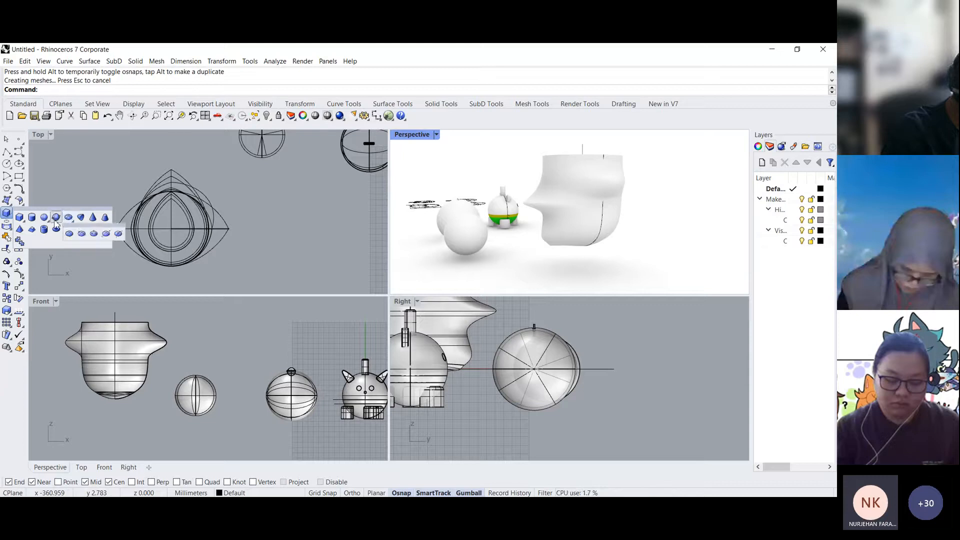
{"action": "left_click", "coordinate": [97, 176]}
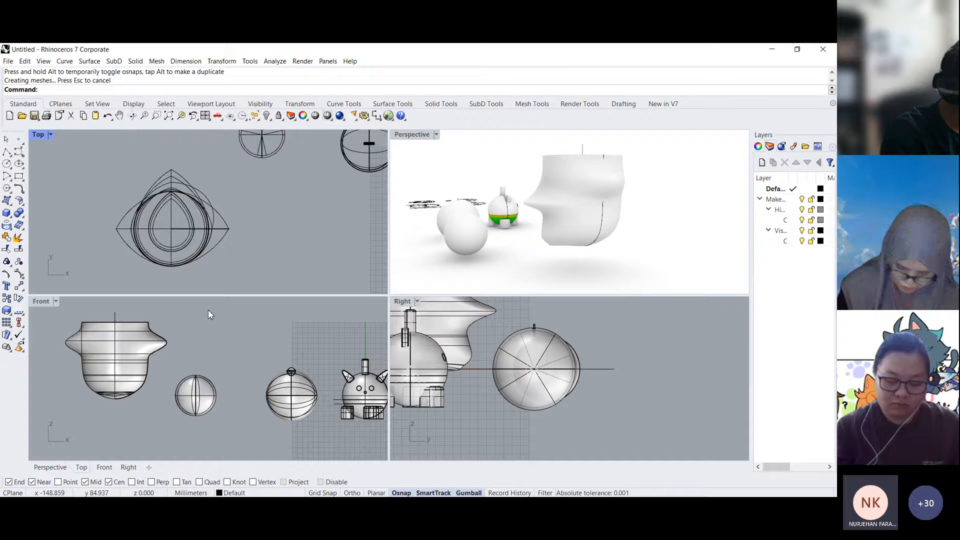
- Draw an open degree-3 control-point curve in the Top view, forming half of a teardrop outline in the empty space beside the reshaped cup
{"action": "right_click_drag", "start_coordinate": [136, 206], "coordinate": [195, 201]}
{"action": "right_click_drag", "start_coordinate": [128, 364], "coordinate": [184, 419]}
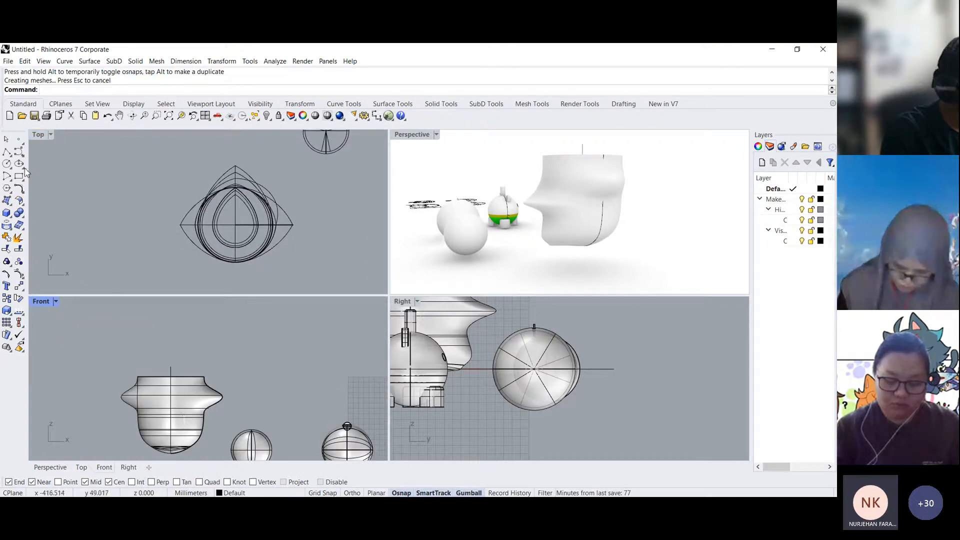
{"action": "left_click", "coordinate": [18, 152]}
{"action": "right_click_drag", "start_coordinate": [132, 215], "coordinate": [261, 236]}
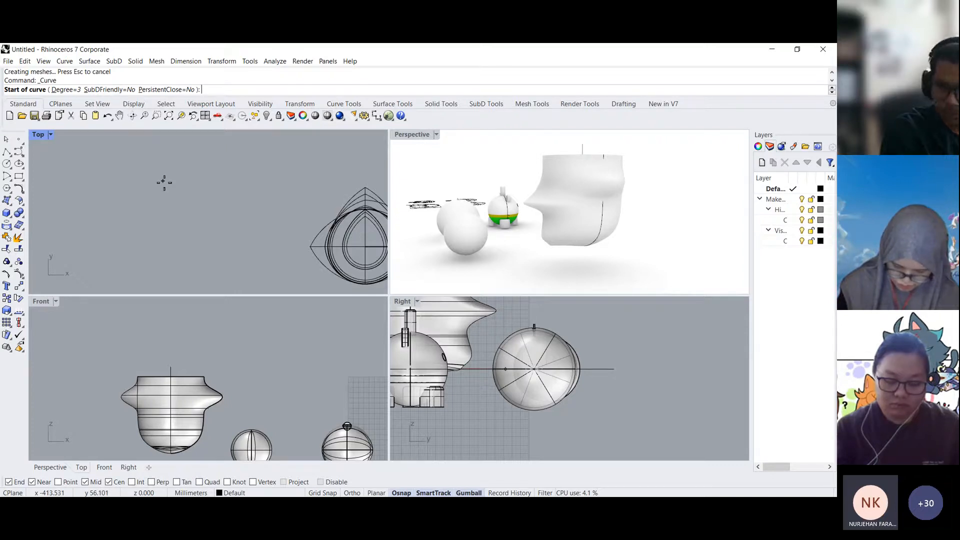
{"action": "left_click", "coordinate": [164, 182]}
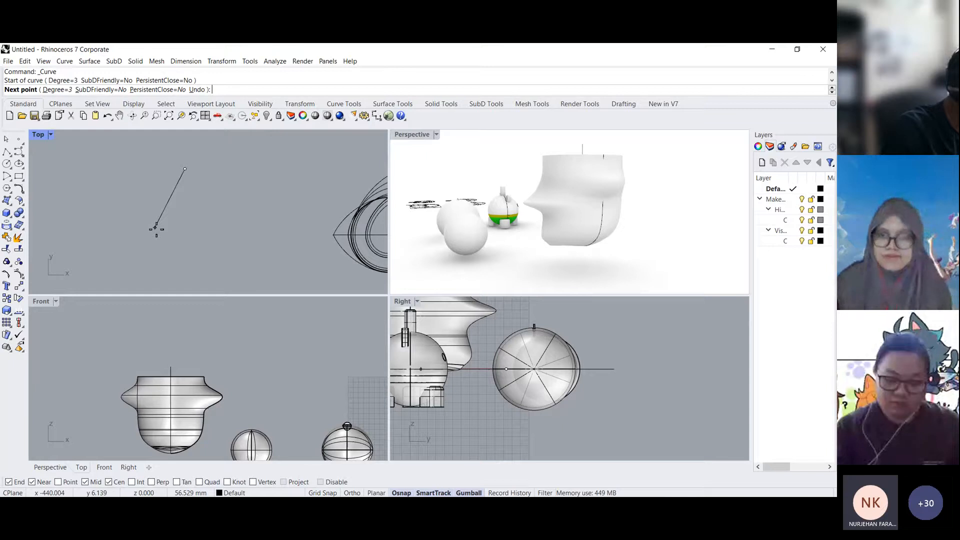
{"action": "left_click", "coordinate": [156, 230]}
{"action": "left_click", "coordinate": [152, 258]}
{"action": "left_click", "coordinate": [164, 274]}
{"action": "left_click", "coordinate": [186, 275]}
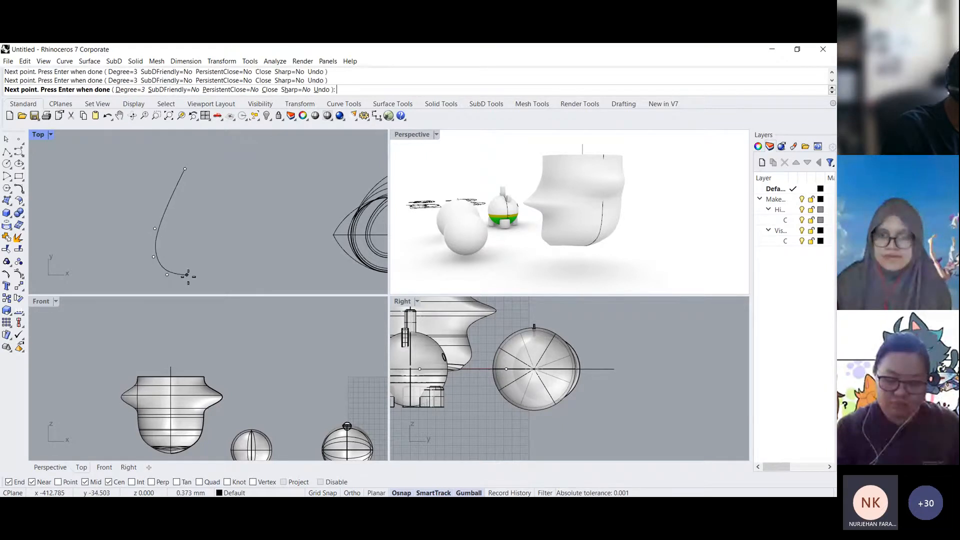
{"action": "right_click", "coordinate": [185, 276]}
{"action": "key", "text": "Escape"}
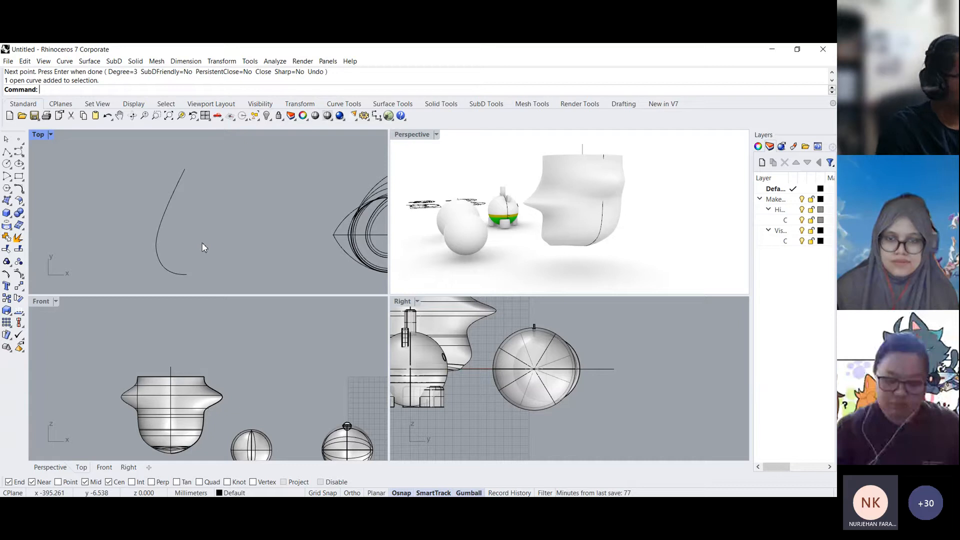
{"action": "left_click", "coordinate": [179, 178]}
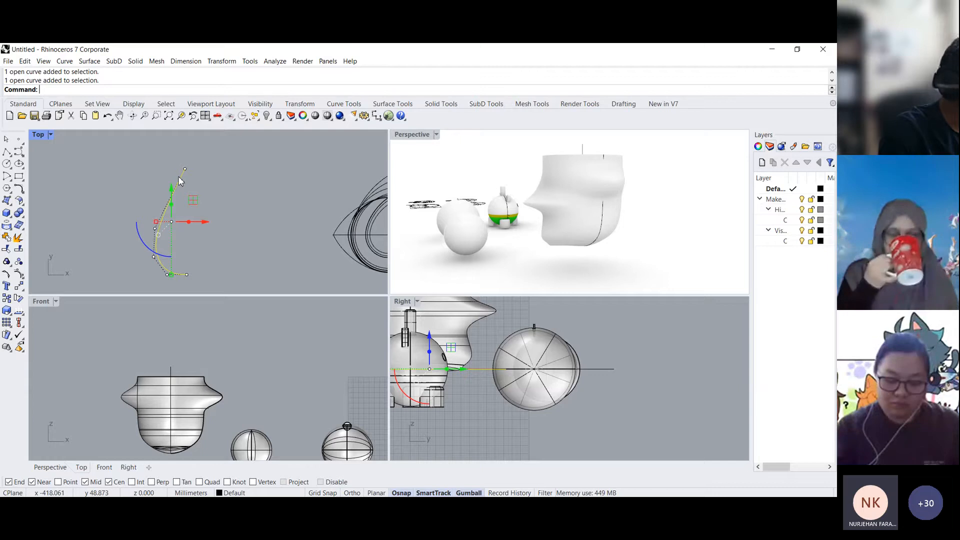
{"action": "left_click", "coordinate": [90, 61]}
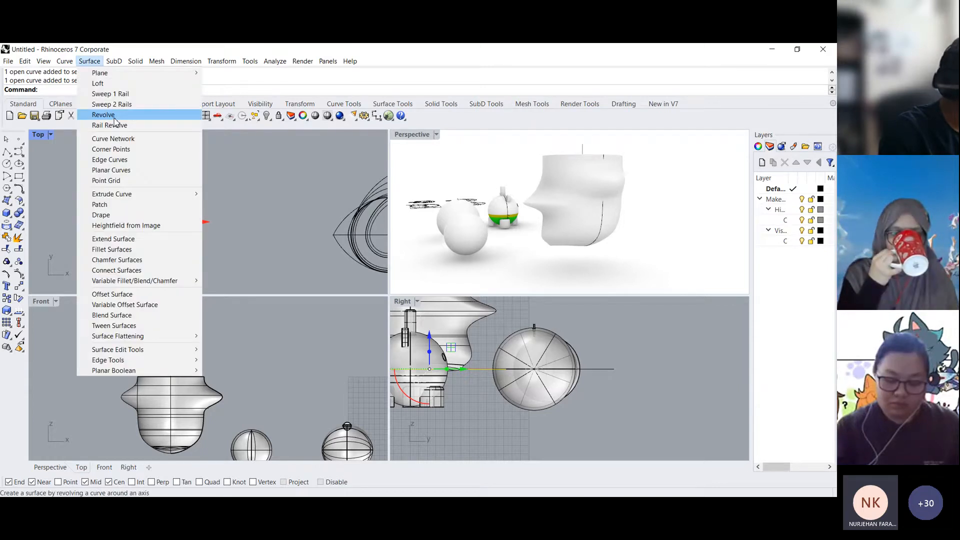
{"action": "left_click", "coordinate": [40, 179]}
- Draw a straight vertical axis line from the lower end of the half-teardrop curve to a point above its tip
{"action": "left_click", "coordinate": [7, 151]}
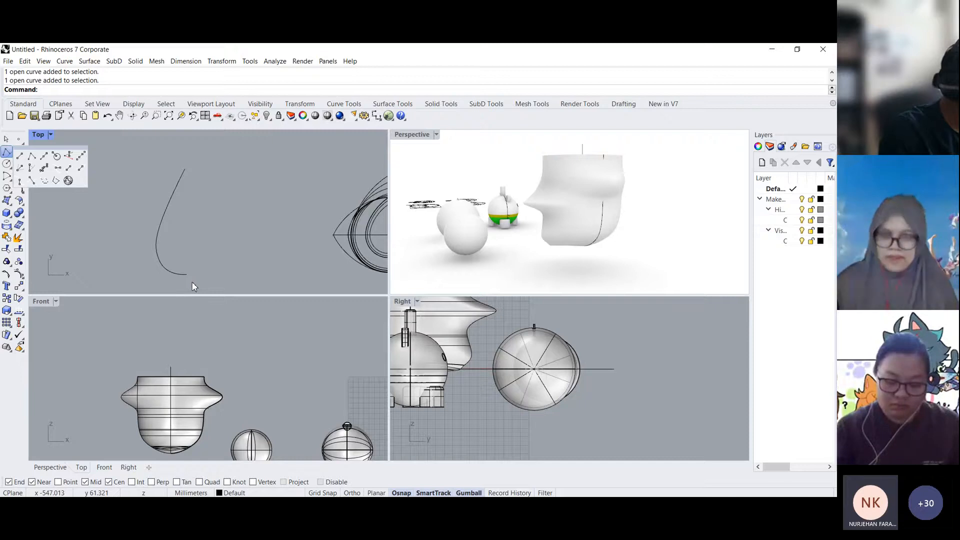
{"action": "left_click", "coordinate": [187, 275]}
{"action": "left_click", "coordinate": [203, 148]}
{"action": "key", "text": "F8"}
{"action": "key", "text": "Return"}
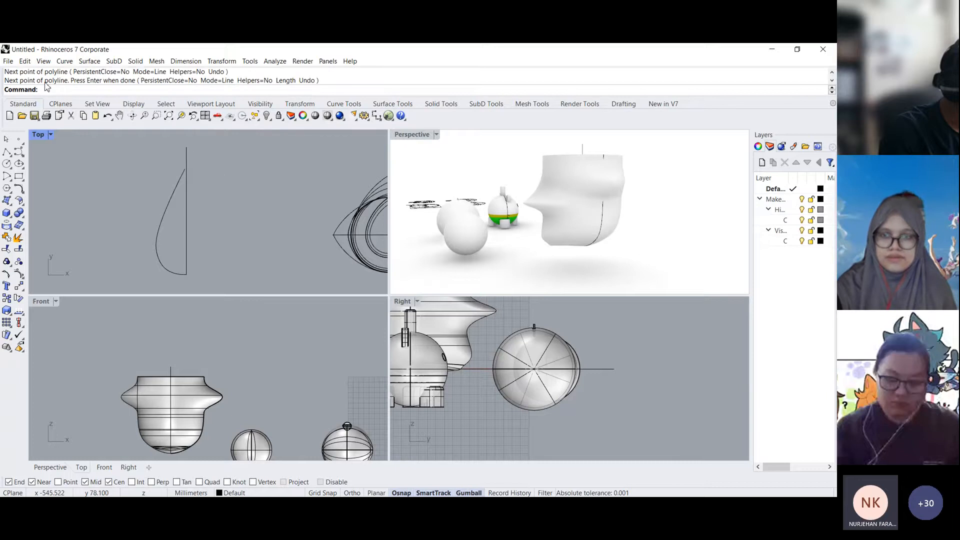
- Start a Revolve of the half-teardrop curve, using the two ends of the vertical line as the revolve axis
{"action": "left_click", "coordinate": [89, 61]}
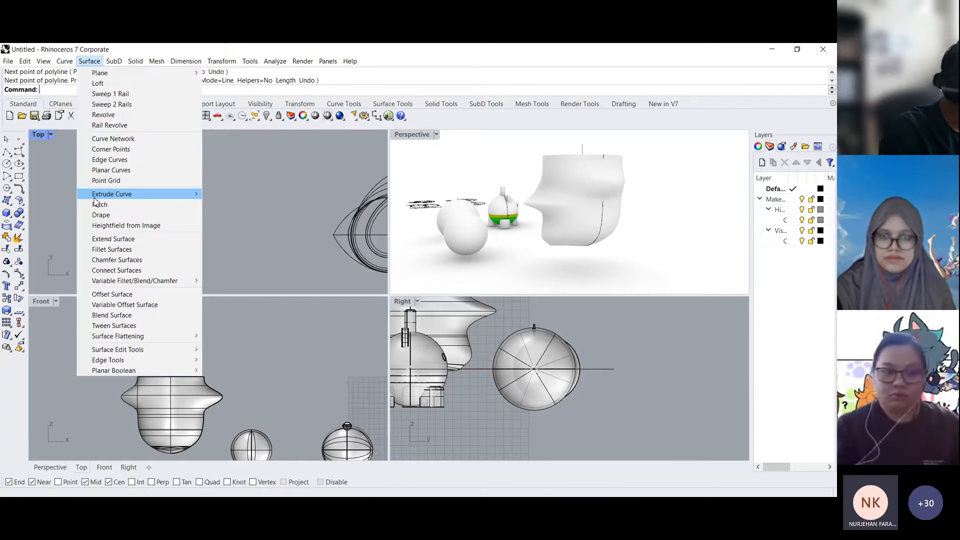
{"action": "left_click", "coordinate": [126, 119]}
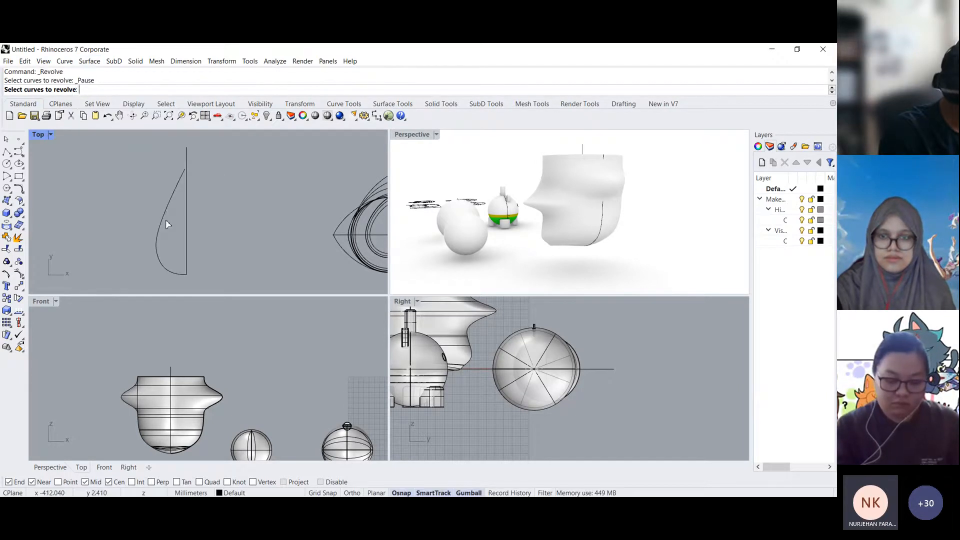
{"action": "left_click", "coordinate": [165, 218]}
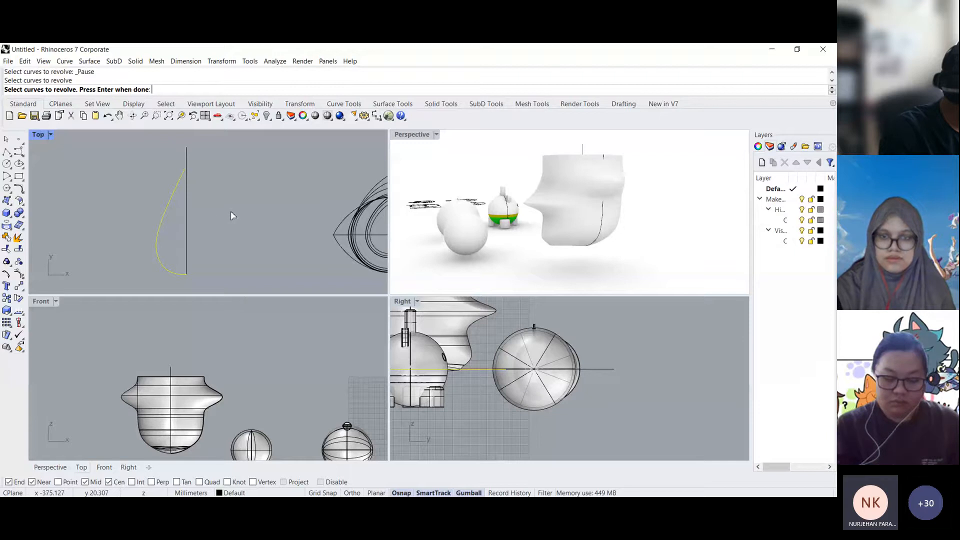
{"action": "key", "text": "Return"}
{"action": "left_click", "coordinate": [186, 274]}
{"action": "left_click", "coordinate": [186, 148]}
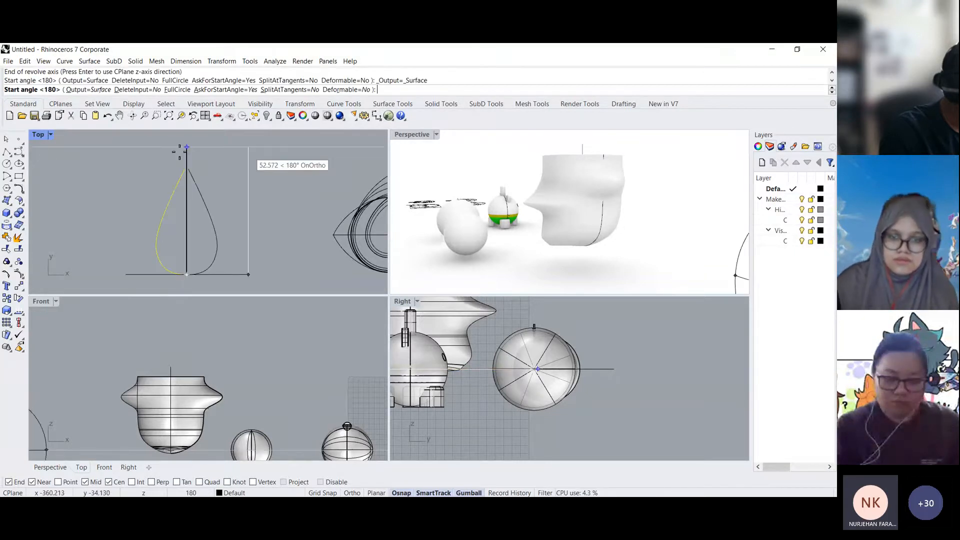
- Pick the start and end angles of the revolve in the Front view to generate the teardrop surface
{"action": "double_click", "coordinate": [40, 135]}
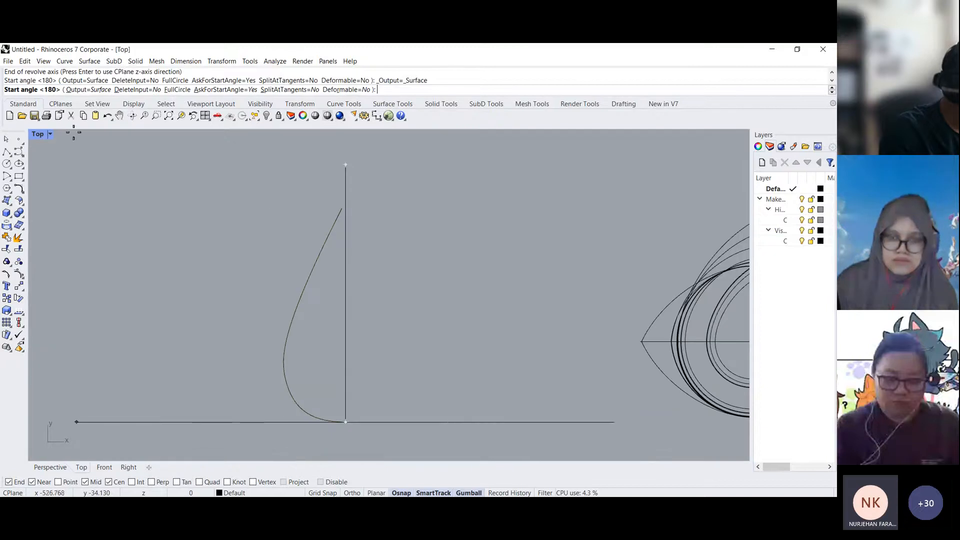
{"action": "double_click", "coordinate": [39, 135]}
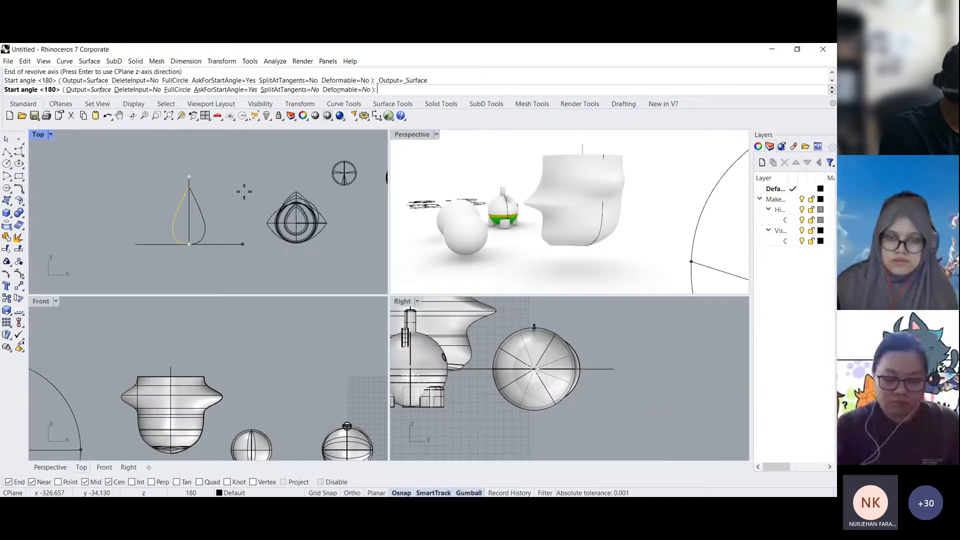
{"action": "scroll", "coordinate": [269, 332], "scroll_direction": "down", "scroll_amount": 16}
{"action": "scroll", "coordinate": [241, 326], "scroll_direction": "up", "scroll_amount": 11}
{"action": "scroll", "coordinate": [197, 332], "scroll_direction": "up", "scroll_amount": 2}
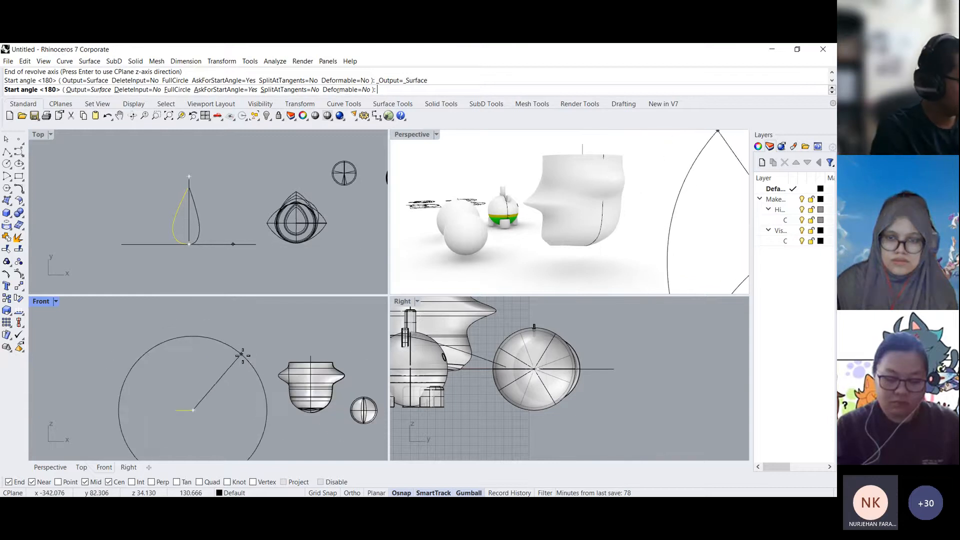
{"action": "left_click", "coordinate": [242, 355]}
{"action": "left_click", "coordinate": [138, 396]}
{"action": "right_click", "coordinate": [226, 234]}
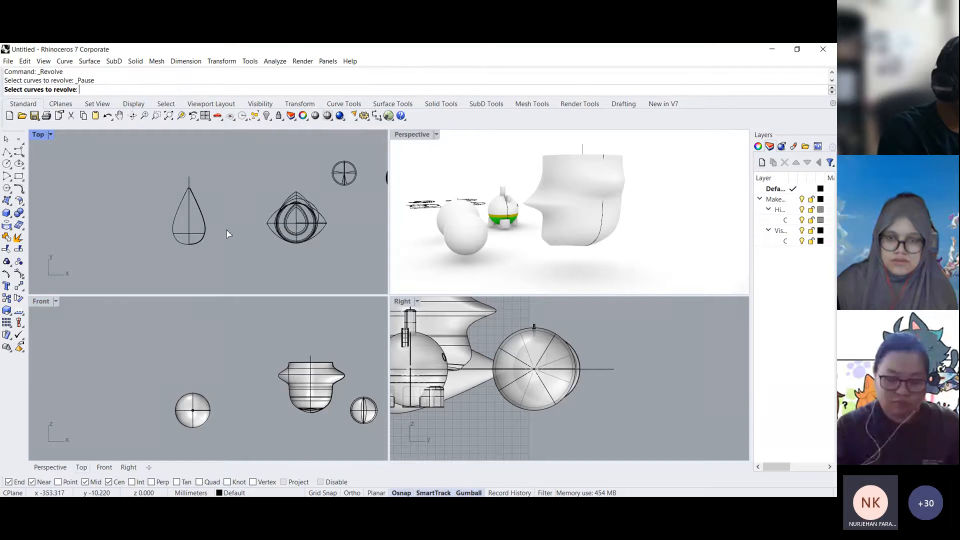
{"action": "scroll", "coordinate": [553, 198], "scroll_direction": "down", "scroll_amount": 4}
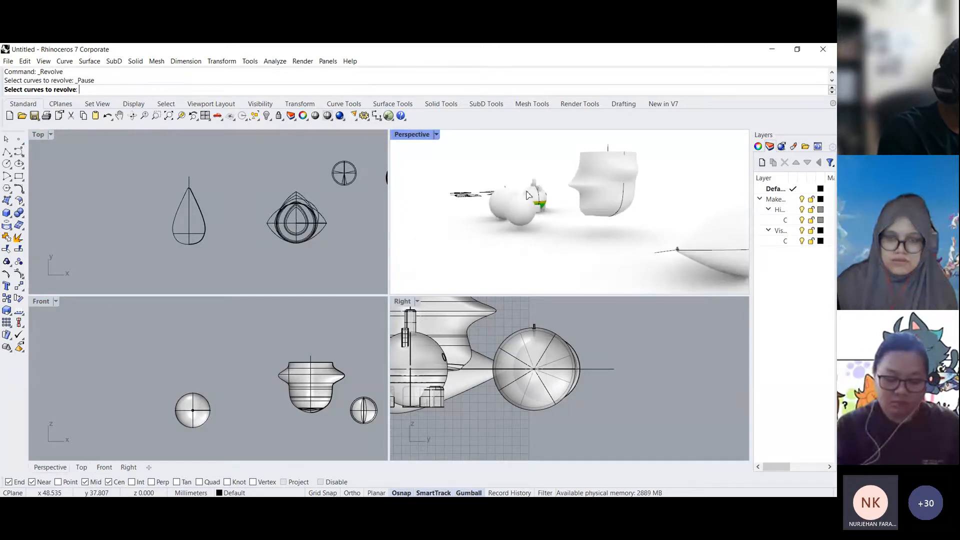
{"action": "scroll", "coordinate": [528, 195], "scroll_direction": "down", "scroll_amount": 4}
{"action": "right_click_drag", "start_coordinate": [542, 199], "coordinate": [587, 249]}
{"action": "scroll", "coordinate": [586, 249], "scroll_direction": "up", "scroll_amount": 3}
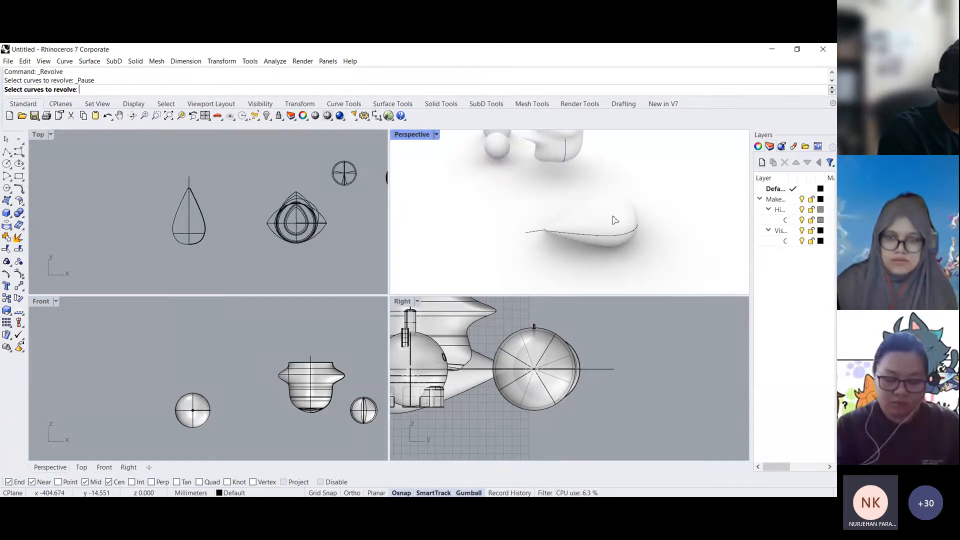
{"action": "left_click_drag", "start_coordinate": [234, 265], "coordinate": [179, 209]}
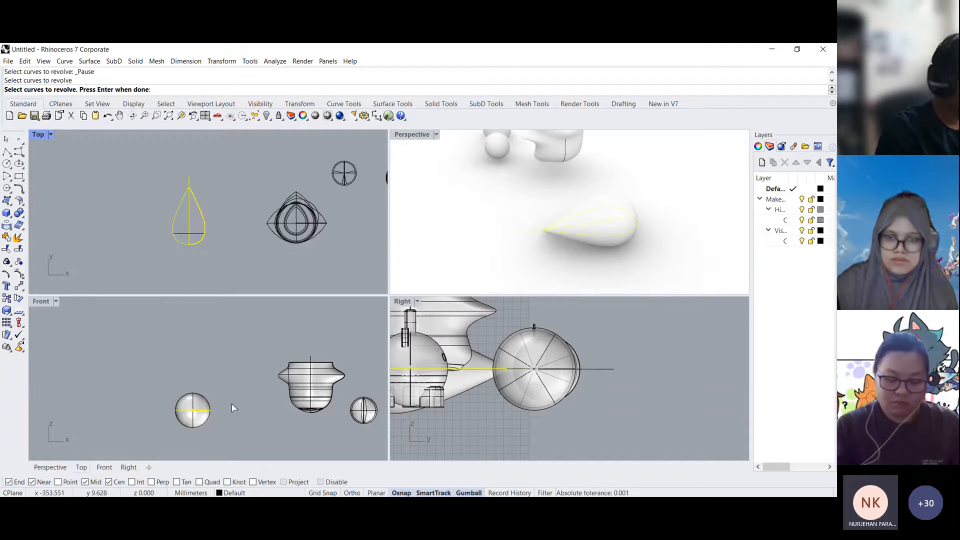
{"action": "right_click_drag", "start_coordinate": [239, 442], "coordinate": [229, 402]}
{"action": "left_click", "coordinate": [216, 408]}
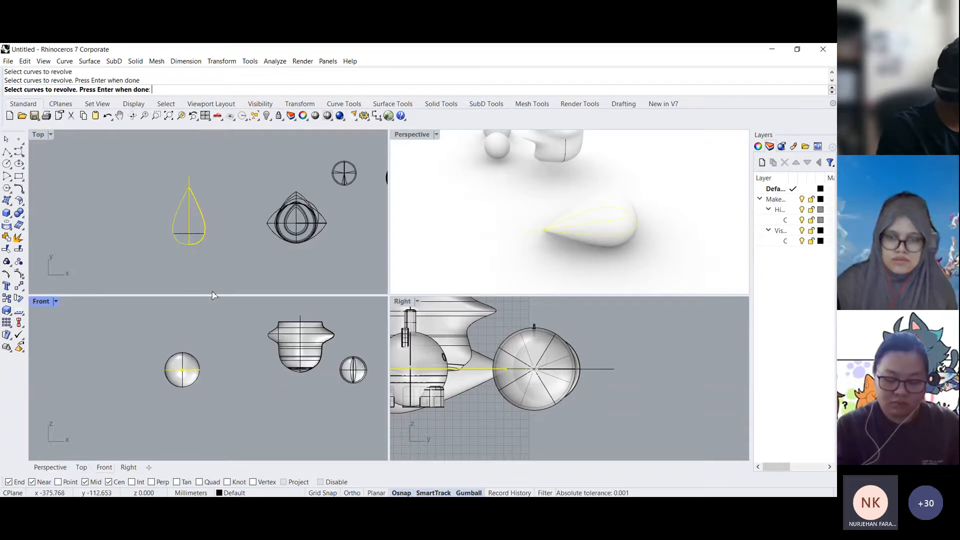
{"action": "key", "text": "Escape"}
- Rotate the teardrop surface with its curves upright so the tip points up, and raise them in the Front view
{"action": "left_click_drag", "start_coordinate": [231, 248], "coordinate": [181, 211]}
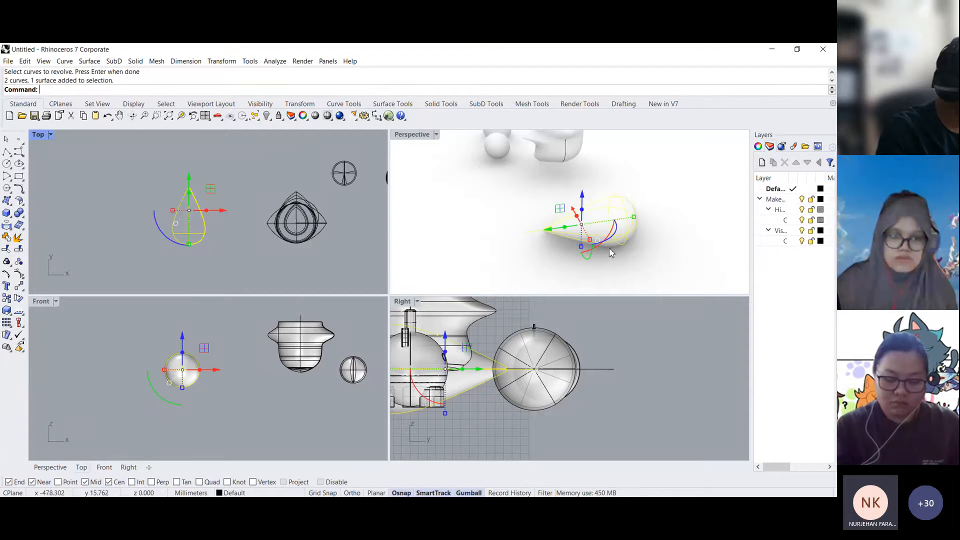
{"action": "right_click_drag", "start_coordinate": [610, 253], "coordinate": [487, 233]}
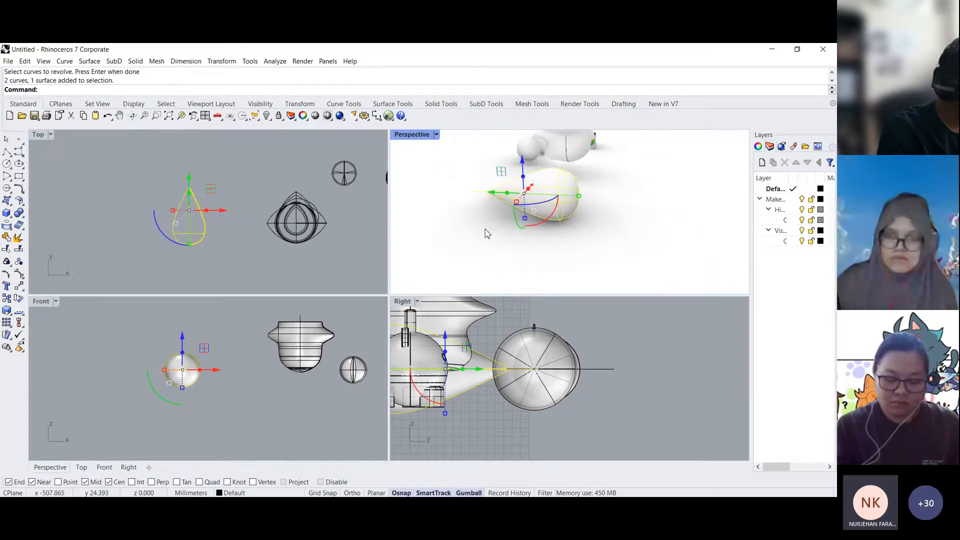
{"action": "left_click_drag", "start_coordinate": [539, 215], "coordinate": [514, 242]}
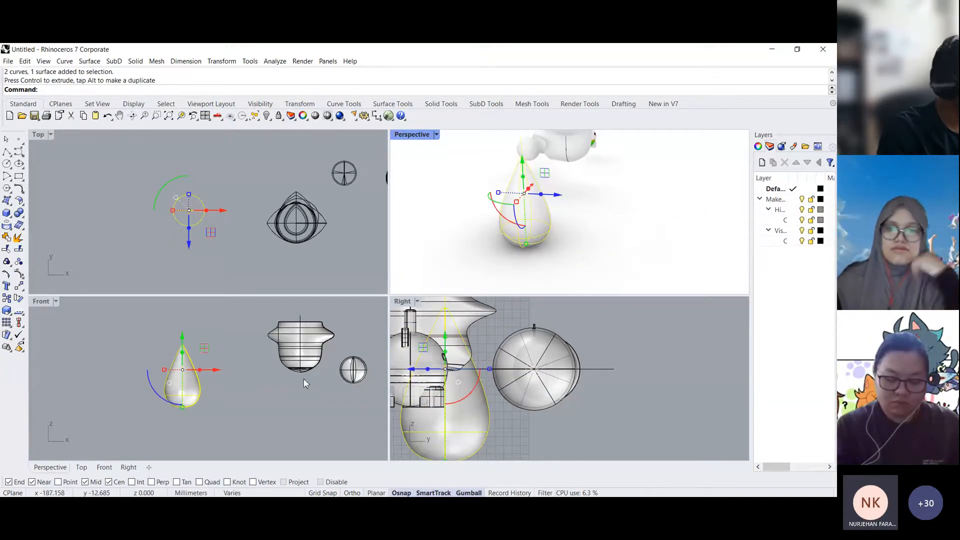
{"action": "right_click_drag", "start_coordinate": [189, 367], "coordinate": [187, 404]}
{"action": "left_click_drag", "start_coordinate": [181, 371], "coordinate": [180, 324]}
{"action": "left_click", "coordinate": [265, 353]}
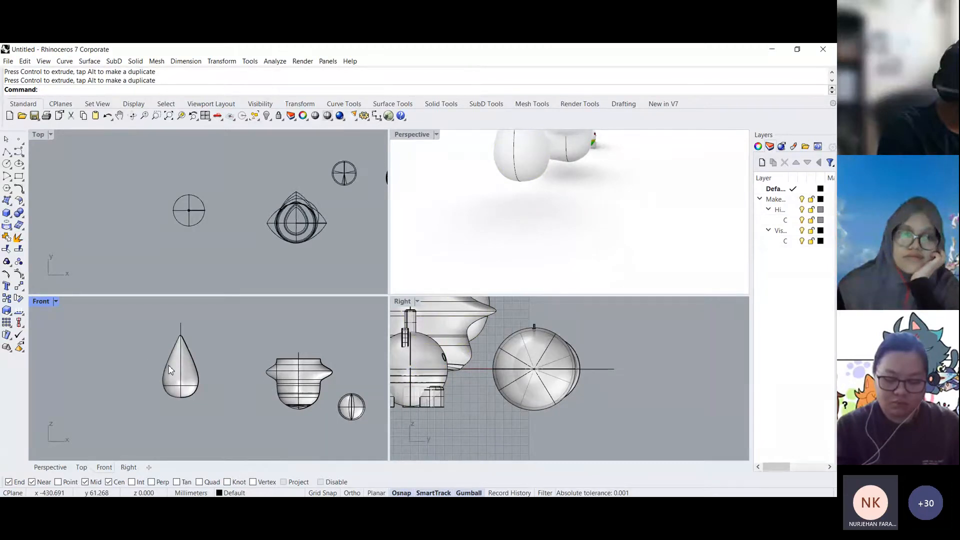
- Start a control-point curve and maximize the Front view, framing the upright teardrop with free space beside and above it
{"action": "right_click_drag", "start_coordinate": [169, 370], "coordinate": [181, 386]}
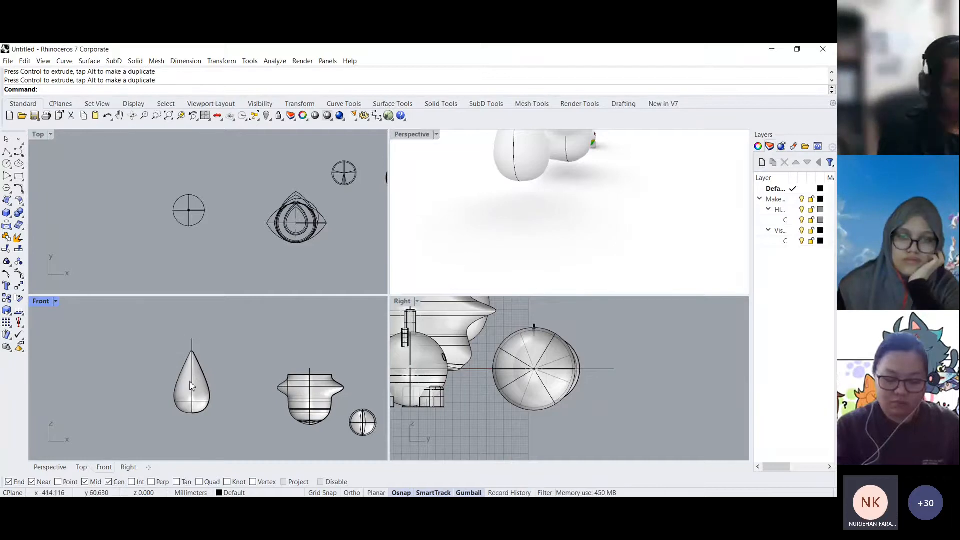
{"action": "scroll", "coordinate": [203, 371], "scroll_direction": "up", "scroll_amount": 5}
{"action": "scroll", "coordinate": [196, 365], "scroll_direction": "up", "scroll_amount": 5}
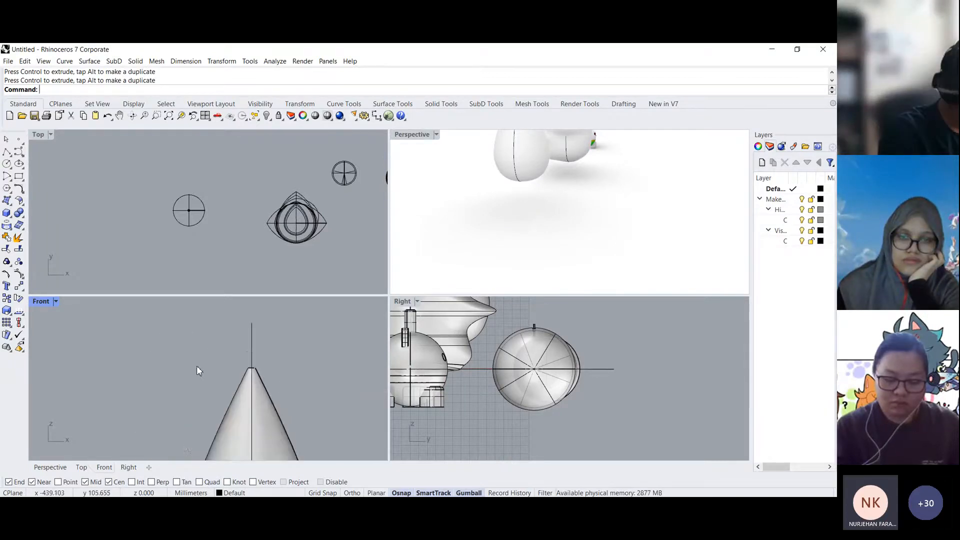
{"action": "left_click", "coordinate": [19, 151]}
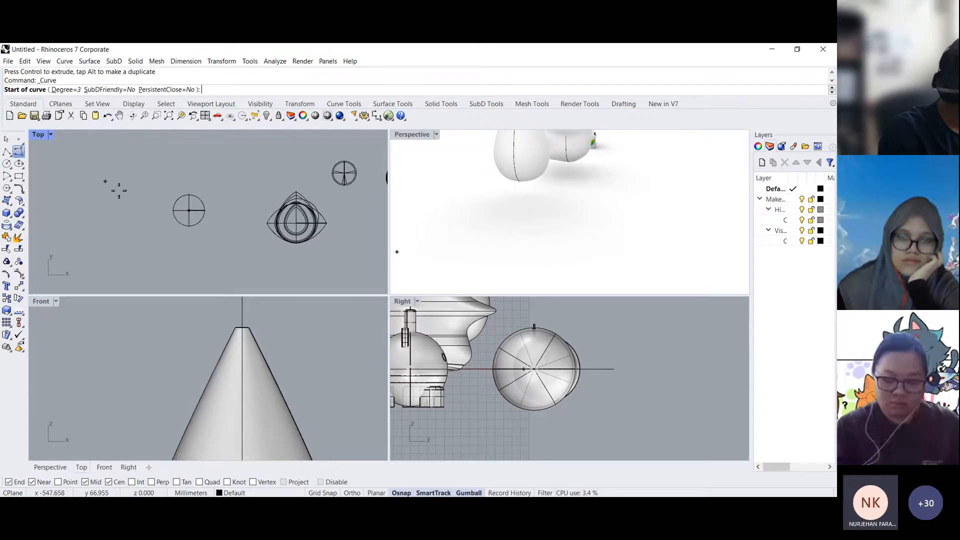
{"action": "double_click", "coordinate": [41, 301]}
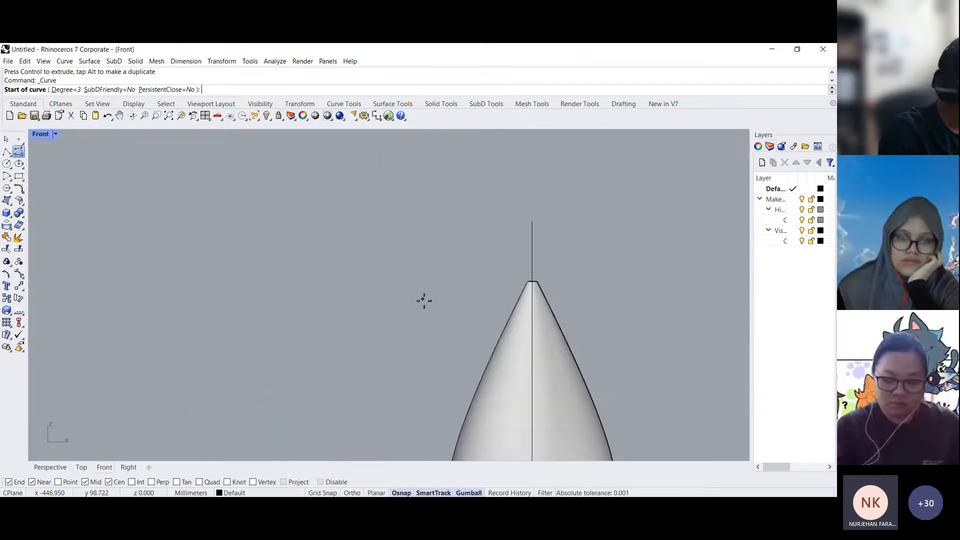
{"action": "scroll", "coordinate": [400, 279], "scroll_direction": "down", "scroll_amount": 5}
{"action": "scroll", "coordinate": [404, 300], "scroll_direction": "up", "scroll_amount": 2}
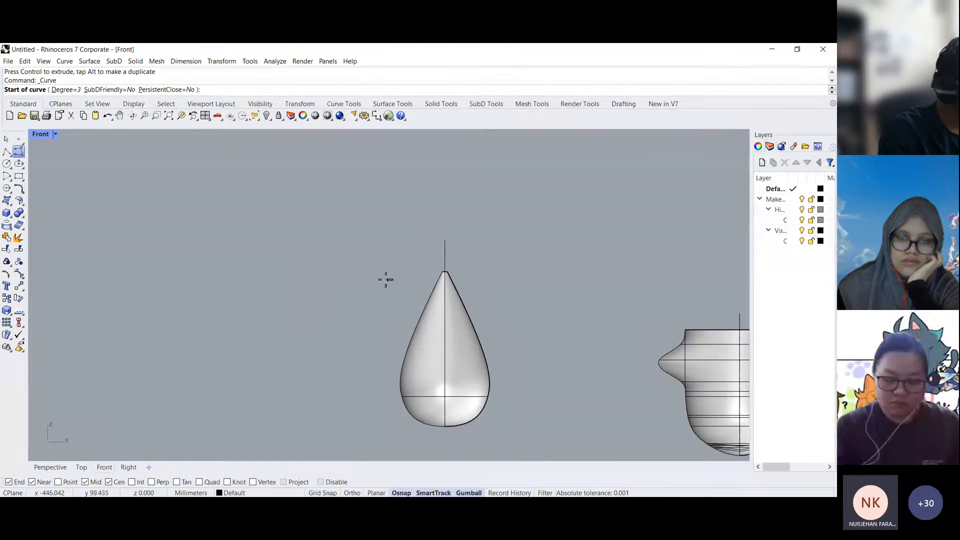
{"action": "left_click", "coordinate": [278, 293]}
{"action": "left_click", "coordinate": [333, 227]}
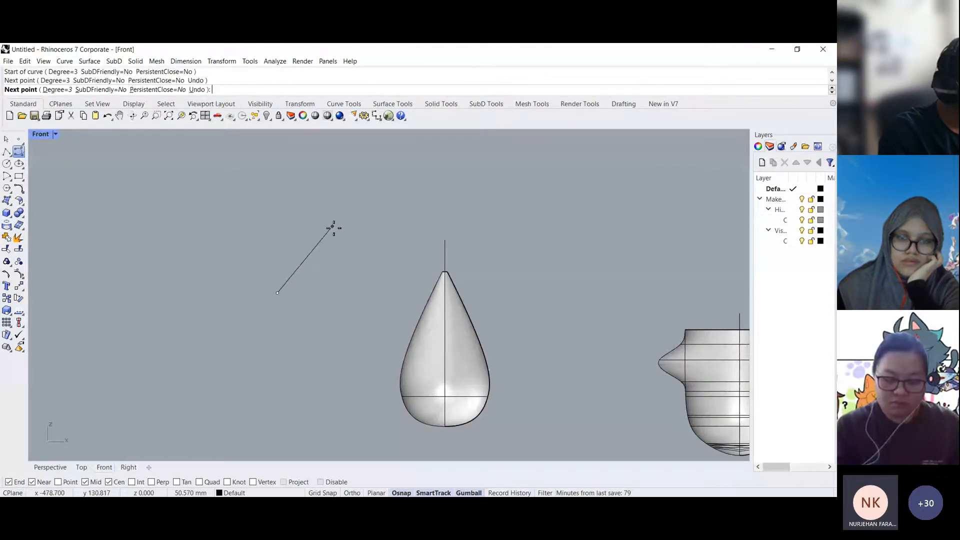
{"action": "left_click", "coordinate": [359, 212]}
{"action": "left_click", "coordinate": [446, 206]}
{"action": "key", "text": "Escape"}
- Begin a new control-point curve above the teardrop in the Front view, placing its first two points close together for a rounded tip
{"action": "key", "text": "Return"}
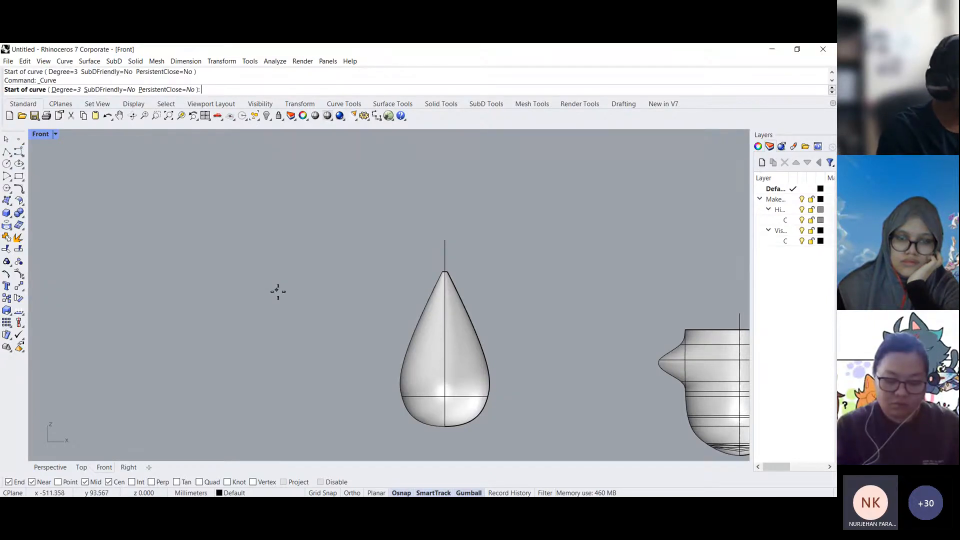
{"action": "left_click", "coordinate": [278, 291]}
{"action": "right_click_drag", "start_coordinate": [283, 247], "coordinate": [277, 325]}
{"action": "right_click", "coordinate": [278, 325]}
{"action": "right_click", "coordinate": [277, 325]}
{"action": "left_click", "coordinate": [275, 258]}
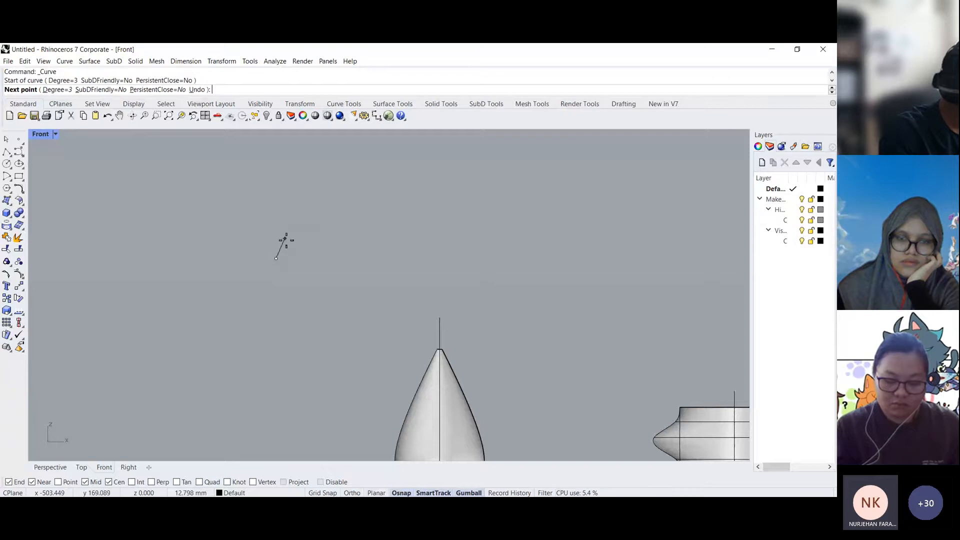
{"action": "left_click", "coordinate": [281, 243]}
{"action": "left_click", "coordinate": [339, 230]}
{"action": "left_click", "coordinate": [450, 217]}
{"action": "left_click", "coordinate": [509, 214]}
{"action": "left_click", "coordinate": [567, 224]}
{"action": "left_click", "coordinate": [585, 256]}
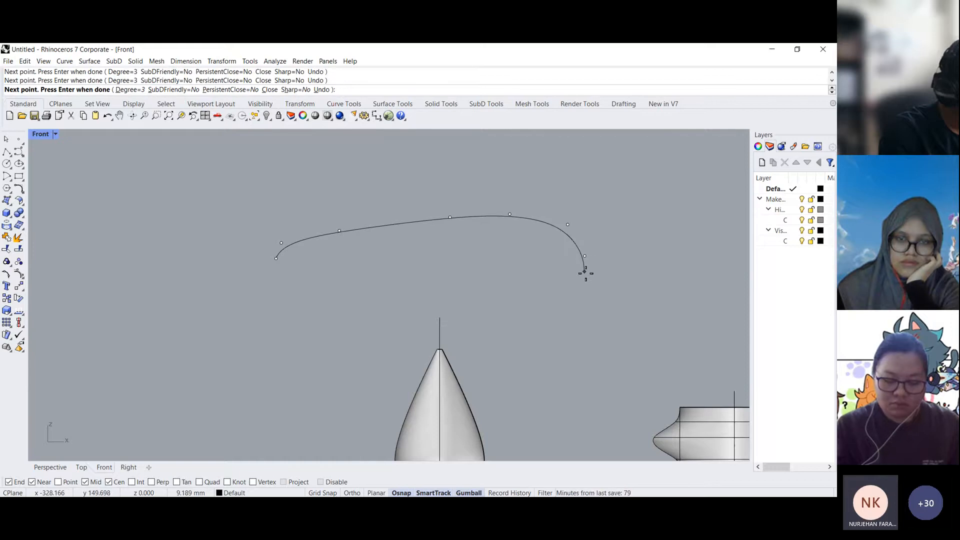
{"action": "key", "text": "ctrl+z"}
{"action": "key", "text": "ctrl+z"}
{"action": "key", "text": "ctrl+z"}
{"action": "key", "text": "ctrl+z"}
{"action": "key", "text": "ctrl+z"}
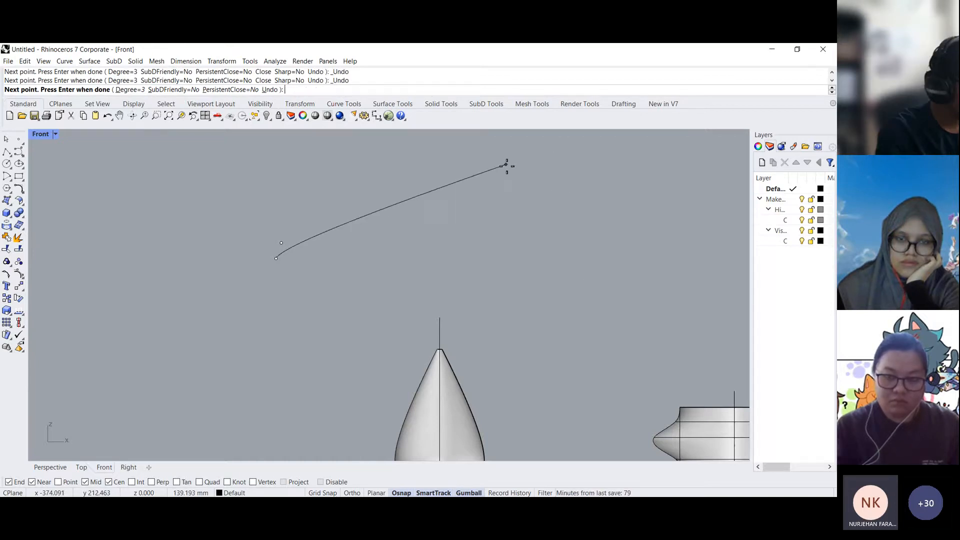
- Continue the curve in a long rise to a rounded crest and steep downward end, finishing it as a half-teardrop profile
{"action": "left_click", "coordinate": [495, 155]}
{"action": "left_click", "coordinate": [556, 145]}
{"action": "left_click", "coordinate": [598, 144]}
{"action": "left_click", "coordinate": [639, 169]}
{"action": "left_click", "coordinate": [645, 201]}
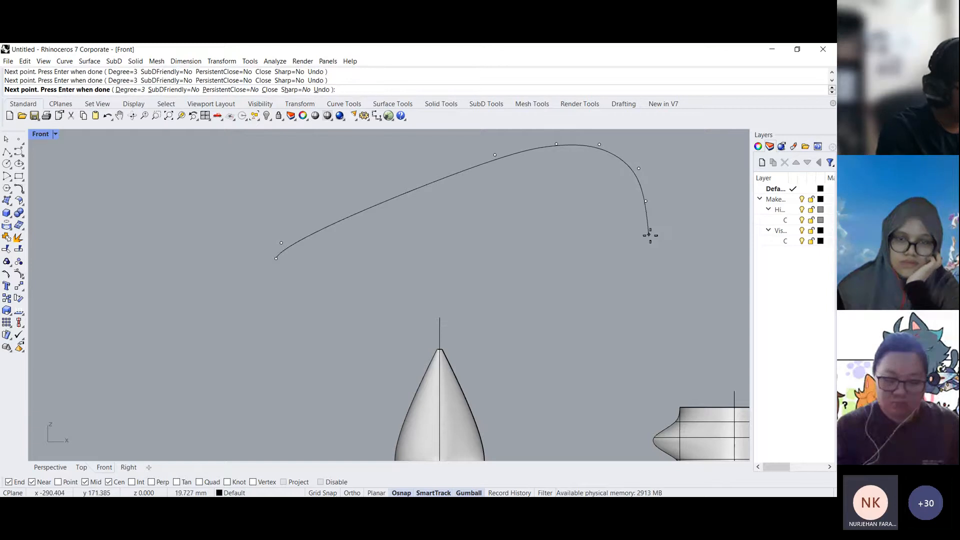
{"action": "key", "text": "ctrl+z"}
{"action": "left_click", "coordinate": [661, 212]}
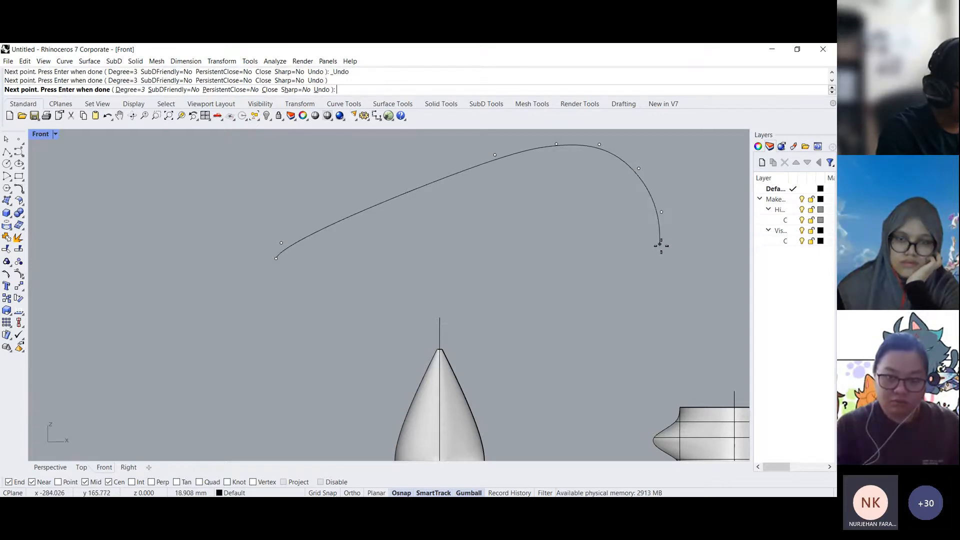
{"action": "key", "text": "shift"}
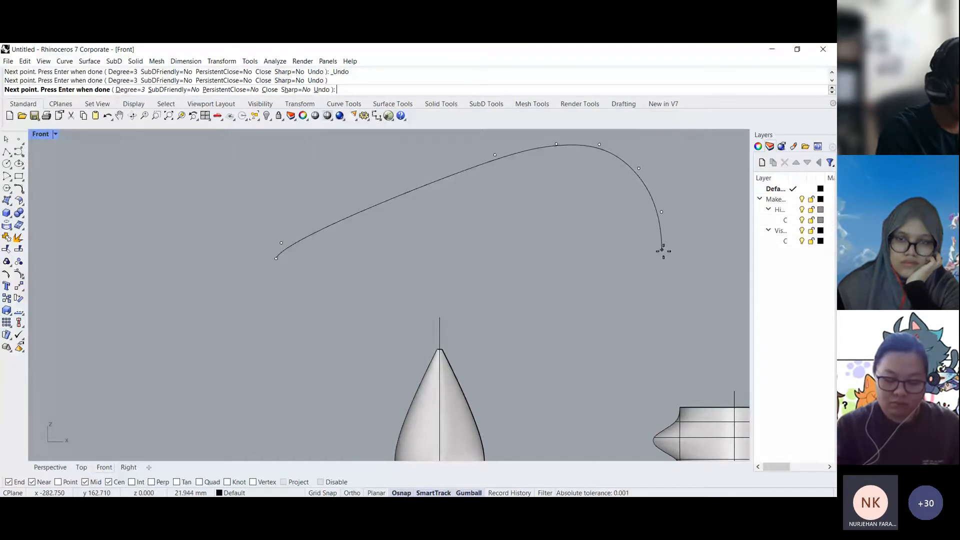
{"action": "key", "text": "Return"}
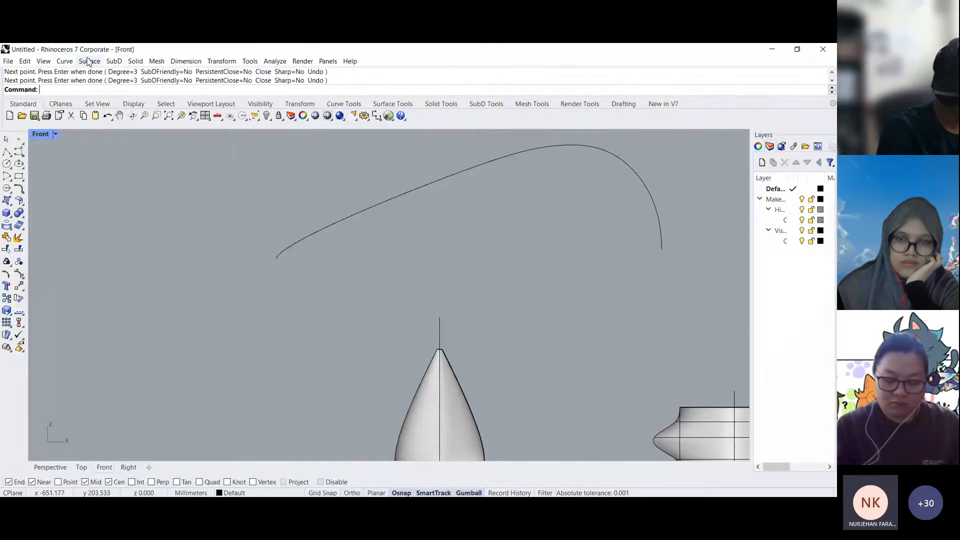
- Draw a horizontal axis line from the pointed end of the new half-teardrop curve to beyond its rounded end
{"action": "left_click", "coordinate": [64, 61]}
{"action": "mouse_move", "coordinate": [89, 61]}
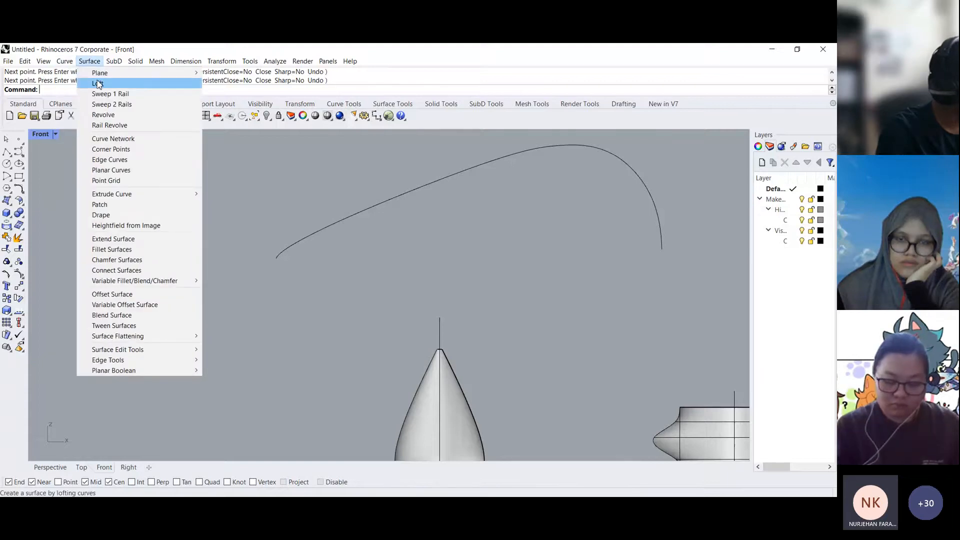
{"action": "left_click", "coordinate": [7, 152]}
{"action": "left_click", "coordinate": [7, 152]}
{"action": "left_click", "coordinate": [276, 258]}
{"action": "key", "text": "Return"}
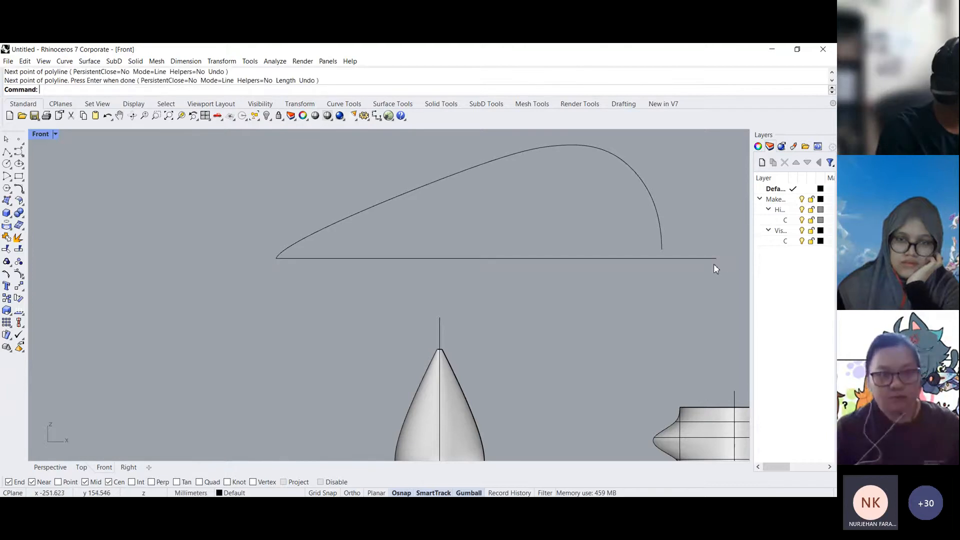
- Revolve the new half-teardrop curve around the two ends of the horizontal line, accepting the default start and revolution angles
{"action": "left_click", "coordinate": [89, 61]}
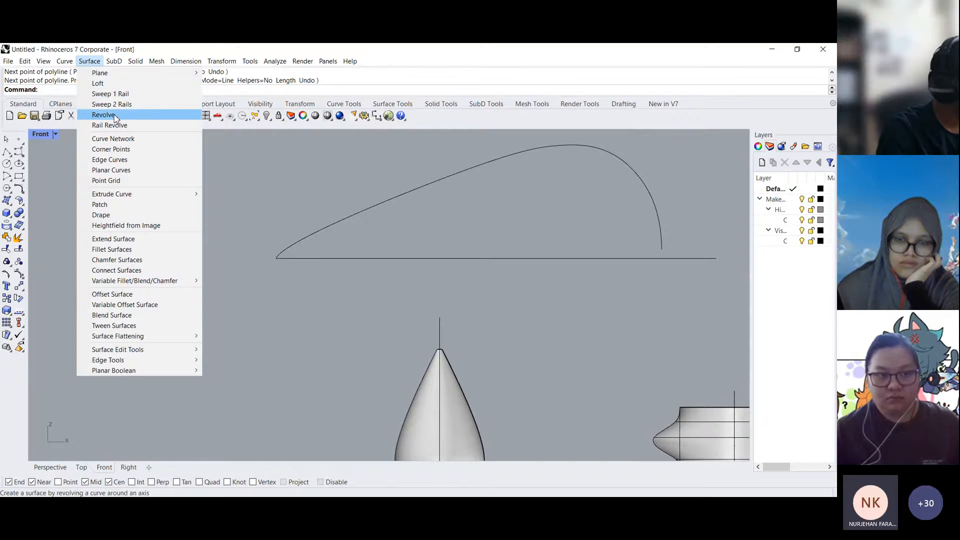
{"action": "left_click", "coordinate": [104, 115]}
{"action": "left_click", "coordinate": [377, 209]}
{"action": "key", "text": "Return"}
{"action": "left_click", "coordinate": [278, 259]}
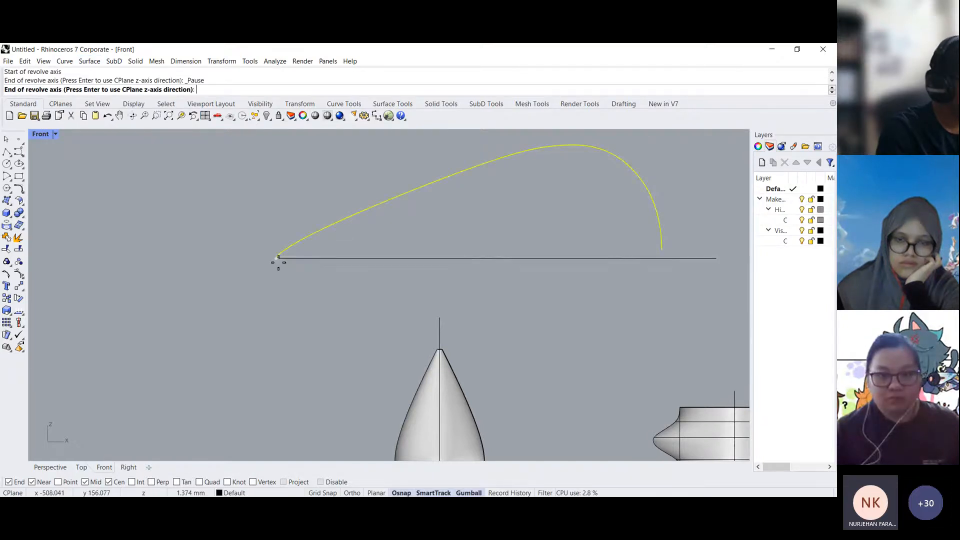
{"action": "left_click", "coordinate": [717, 258]}
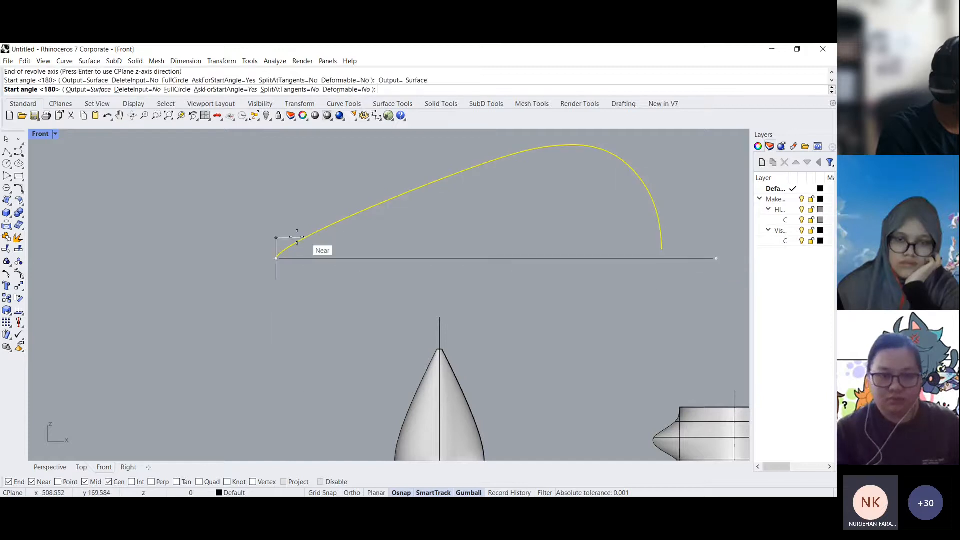
{"action": "key", "text": "Return"}
{"action": "key", "text": "Return"}
{"action": "key", "text": "Return"}
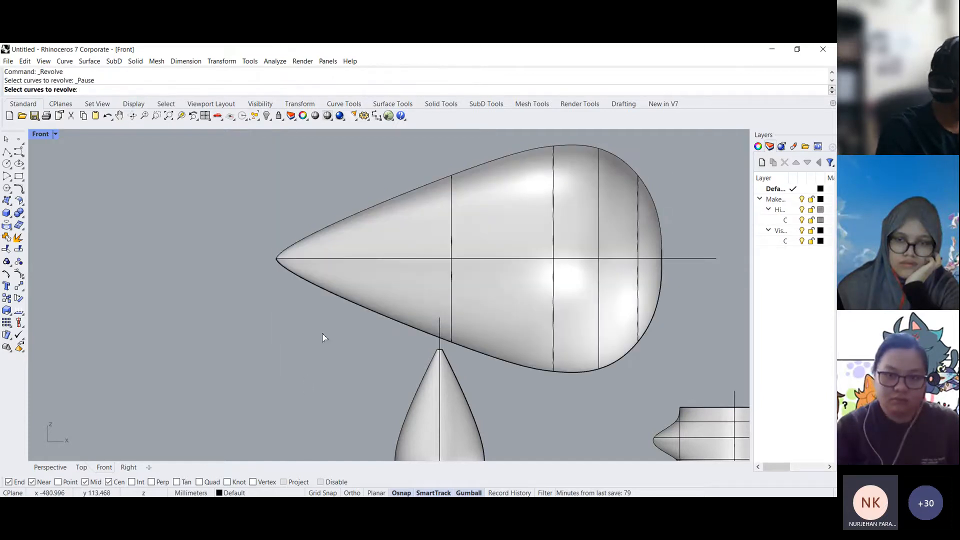
{"action": "scroll", "coordinate": [367, 274], "scroll_direction": "down", "scroll_amount": 10}
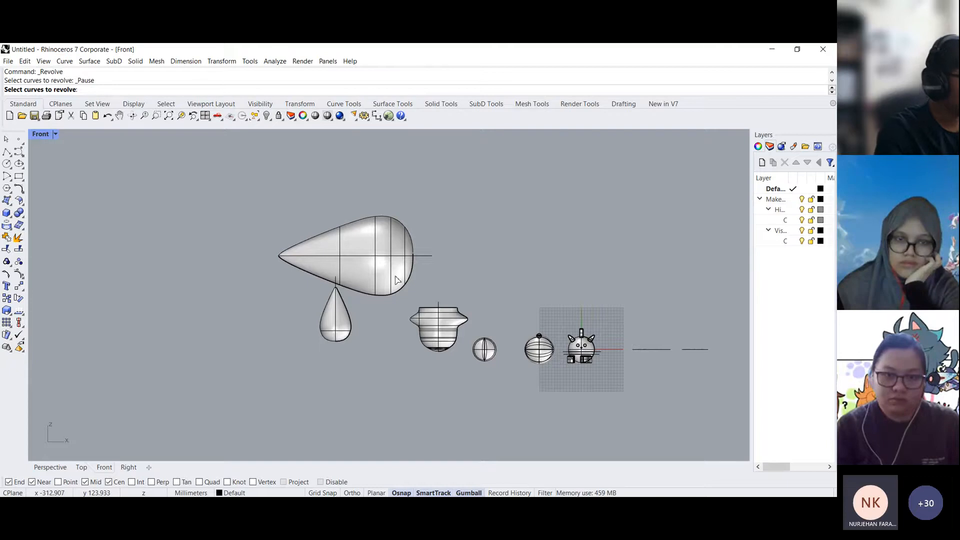
{"action": "key", "text": "Escape"}
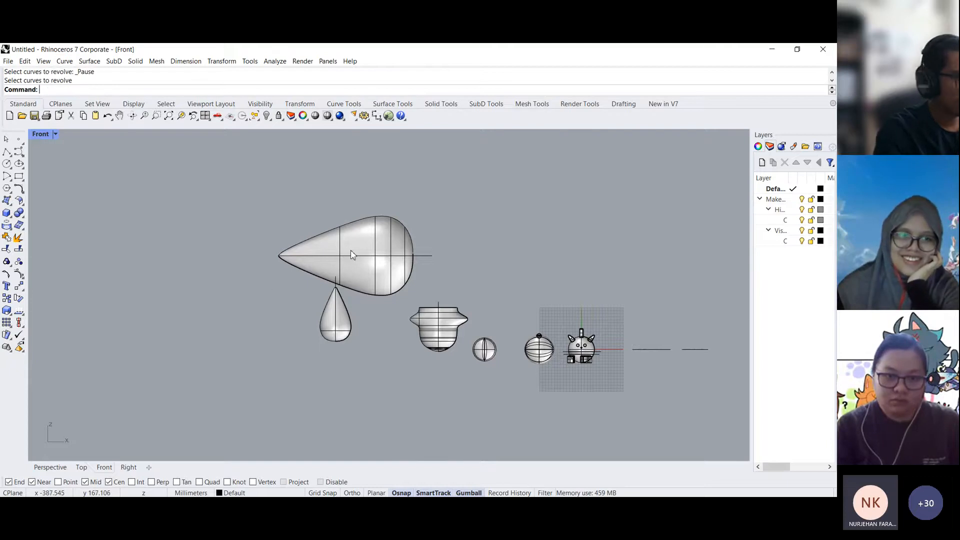
- Scale the horizontal teardrop surface down uniformly to a size closer to the upright teardrop
{"action": "left_click", "coordinate": [361, 235]}
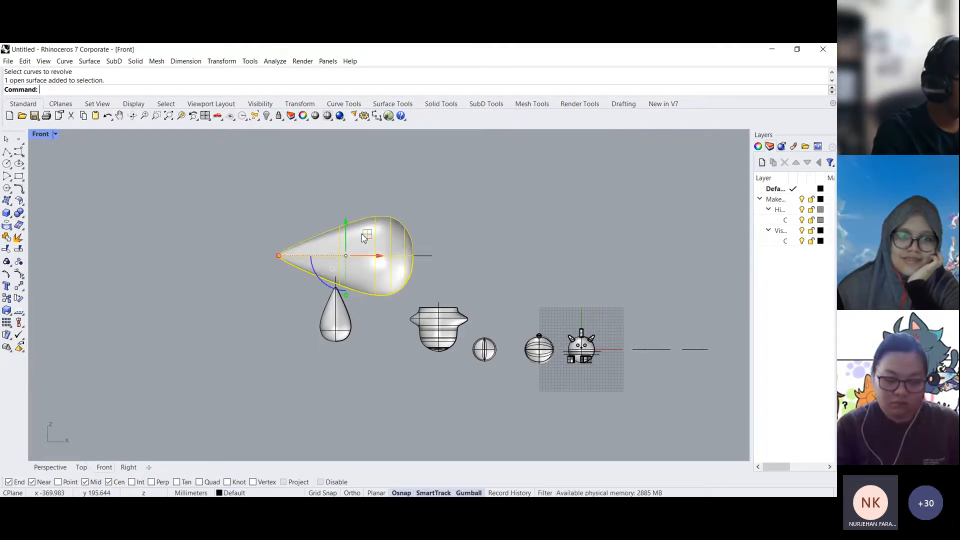
{"action": "left_click_drag", "start_coordinate": [279, 255], "coordinate": [318, 255]}
{"action": "scroll", "coordinate": [345, 280], "scroll_direction": "up", "scroll_amount": 3}
{"action": "left_click", "coordinate": [385, 257]}
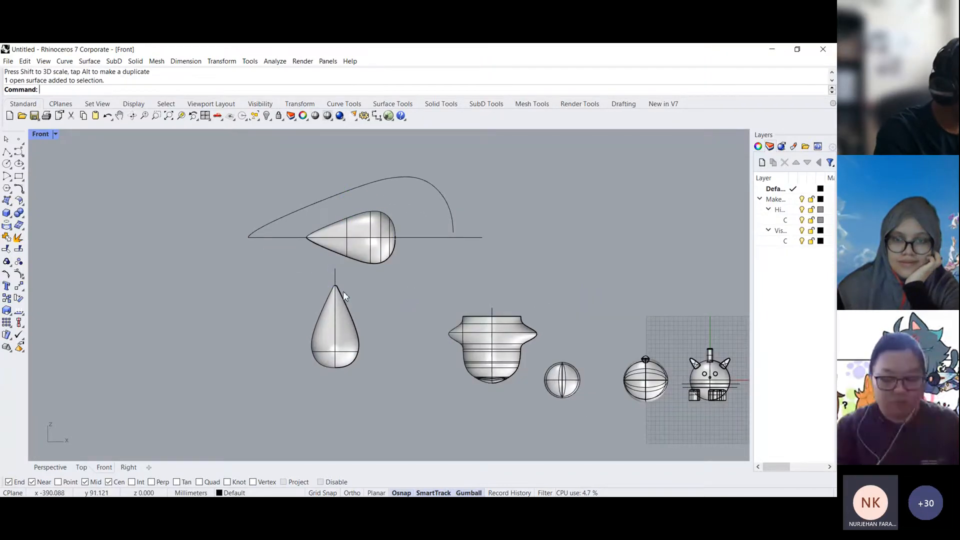
- Tilt the smaller teardrop surface with its tip pointing downward and set it over the upright teardrop's tip like a head
{"action": "scroll", "coordinate": [343, 291], "scroll_direction": "up", "scroll_amount": 5}
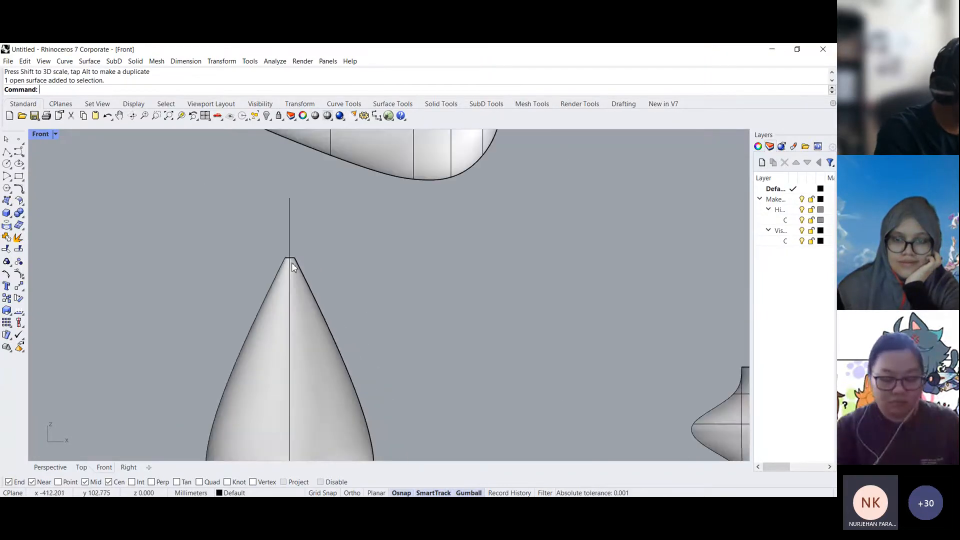
{"action": "scroll", "coordinate": [292, 266], "scroll_direction": "down", "scroll_amount": 5}
{"action": "left_click", "coordinate": [346, 227]}
{"action": "left_click_drag", "start_coordinate": [333, 185], "coordinate": [264, 287]}
{"action": "left_click", "coordinate": [293, 226]}
{"action": "left_click", "coordinate": [343, 222]}
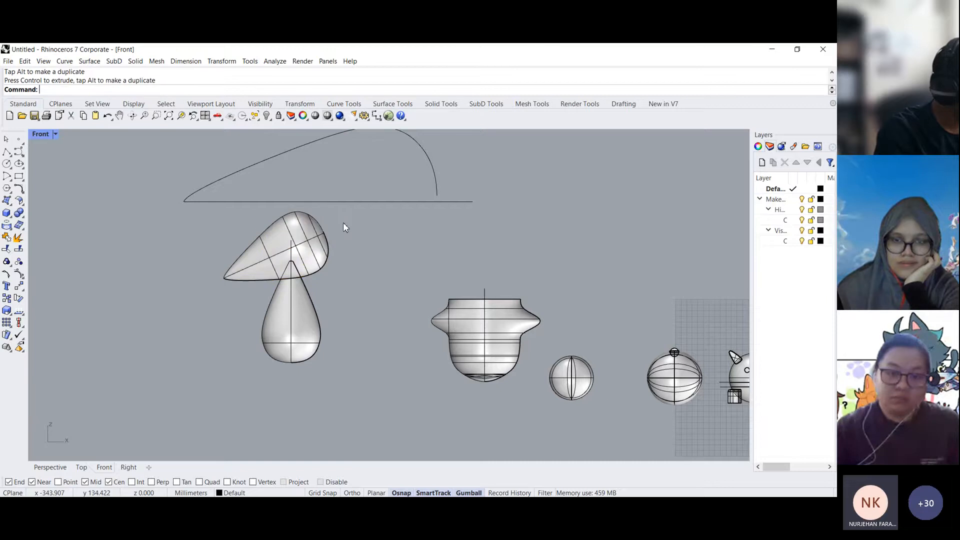
- Restore the four-view layout and move the tilted teardrop in the Top view until it is centred over the upright teardrop
{"action": "double_click", "coordinate": [41, 134]}
{"action": "scroll", "coordinate": [242, 231], "scroll_direction": "up", "scroll_amount": 2}
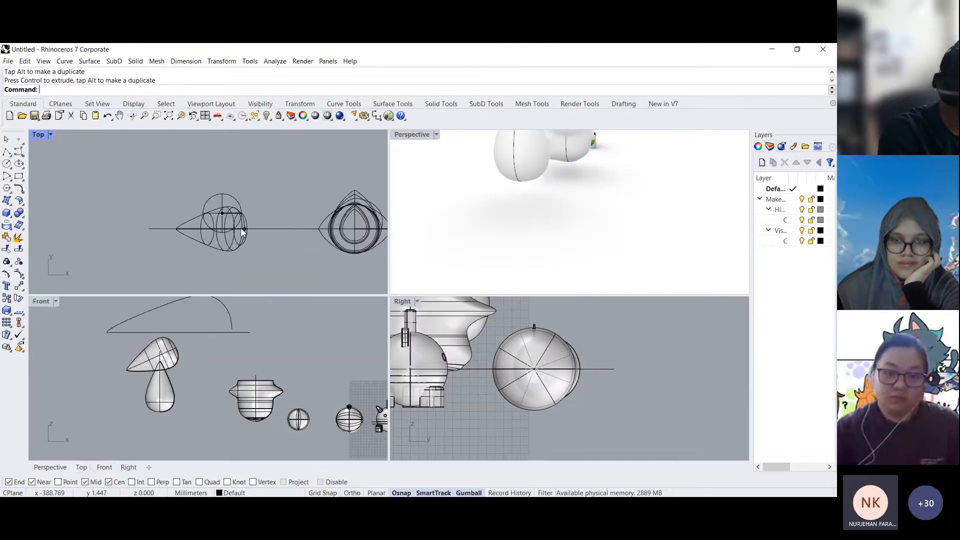
{"action": "scroll", "coordinate": [242, 232], "scroll_direction": "up", "scroll_amount": 1}
{"action": "left_click", "coordinate": [241, 231]}
{"action": "mouse_move", "coordinate": [205, 199]}
{"action": "left_mouse_down"}
{"action": "mouse_move", "coordinate": [205, 177]}
{"action": "mouse_move", "coordinate": [206, 196]}
{"action": "left_mouse_up"}
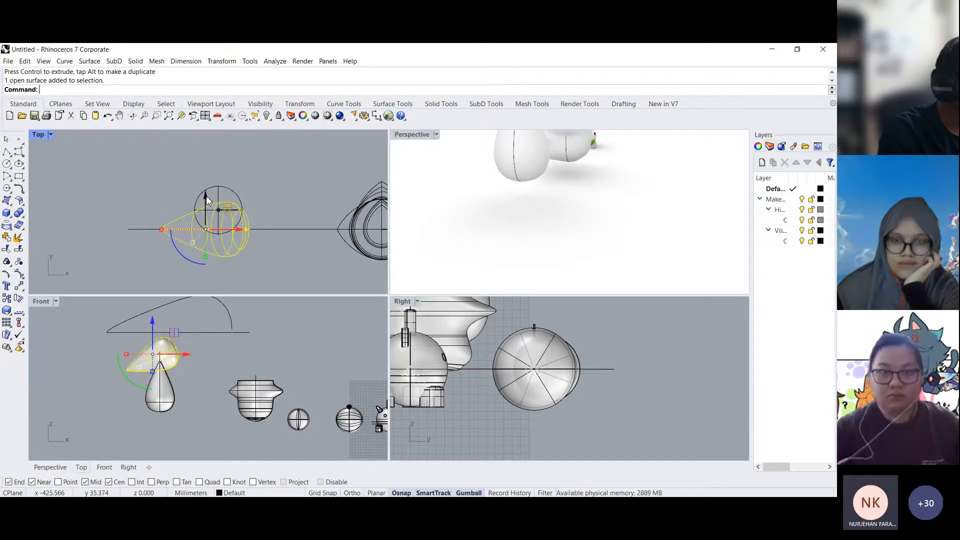
{"action": "left_click_drag", "start_coordinate": [206, 199], "coordinate": [206, 180]}
{"action": "left_click", "coordinate": [589, 225]}
{"action": "right_click_drag", "start_coordinate": [590, 225], "coordinate": [556, 236]}
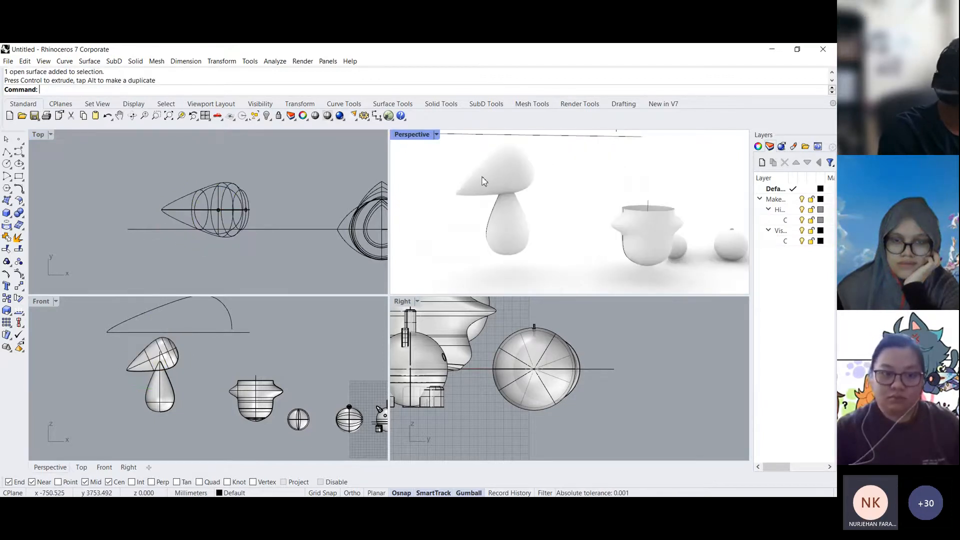
- Scale the tilted teardrop head down slightly and lower it onto the upright body in the Front view
{"action": "left_click", "coordinate": [150, 357]}
{"action": "scroll", "coordinate": [125, 354], "scroll_direction": "up", "scroll_amount": 3}
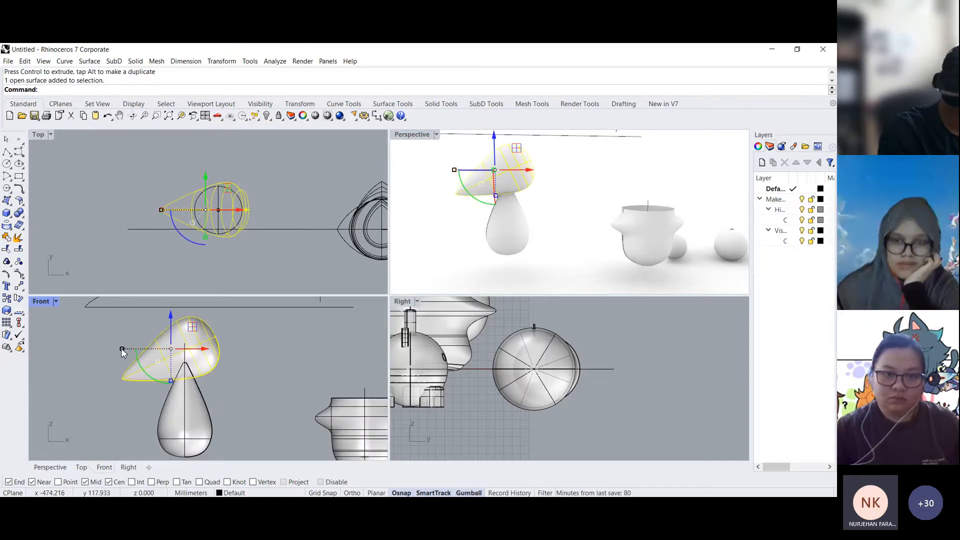
{"action": "left_click_drag", "start_coordinate": [121, 348], "coordinate": [132, 356]}
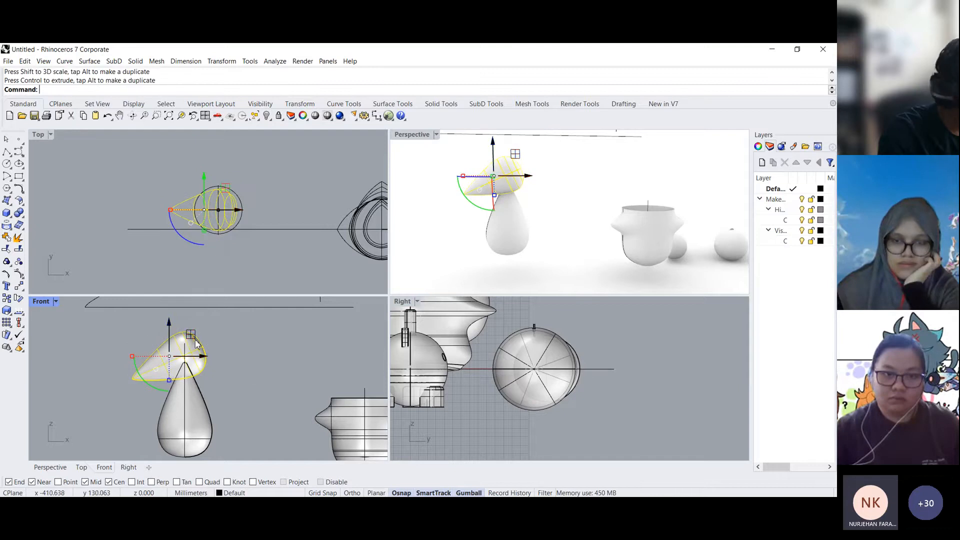
{"action": "left_click", "coordinate": [250, 370]}
- Examine how the tilted teardrop head meets the upright body in the Perspective and Front views
{"action": "right_click_drag", "start_coordinate": [228, 383], "coordinate": [233, 346]}
{"action": "left_click", "coordinate": [196, 322]}
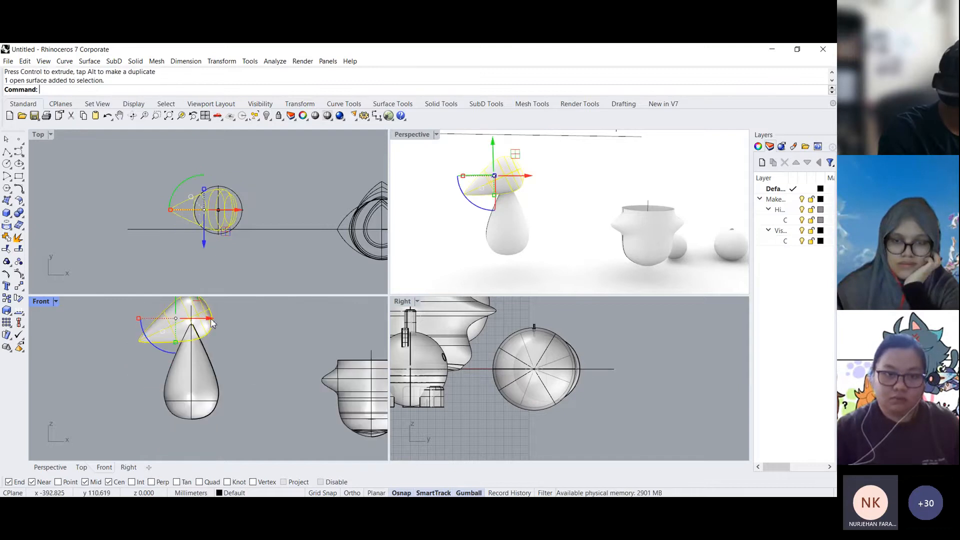
{"action": "left_click", "coordinate": [285, 350]}
{"action": "right_click_drag", "start_coordinate": [456, 205], "coordinate": [554, 219]}
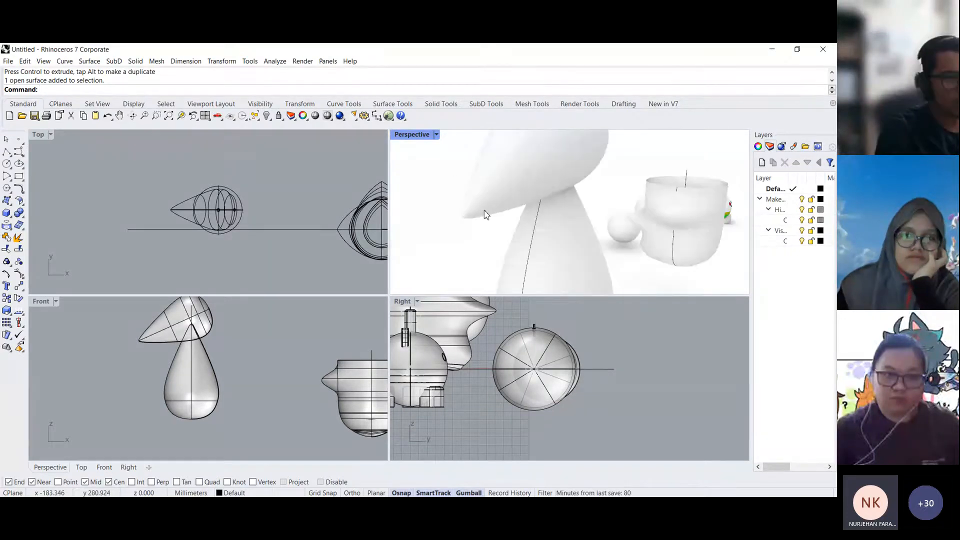
{"action": "mouse_move", "coordinate": [226, 259]}
{"action": "right_mouse_down"}
{"action": "mouse_move", "coordinate": [229, 291]}
{"action": "mouse_move", "coordinate": [228, 271]}
{"action": "right_mouse_up"}
{"action": "scroll", "coordinate": [134, 327], "scroll_direction": "up", "scroll_amount": 10}
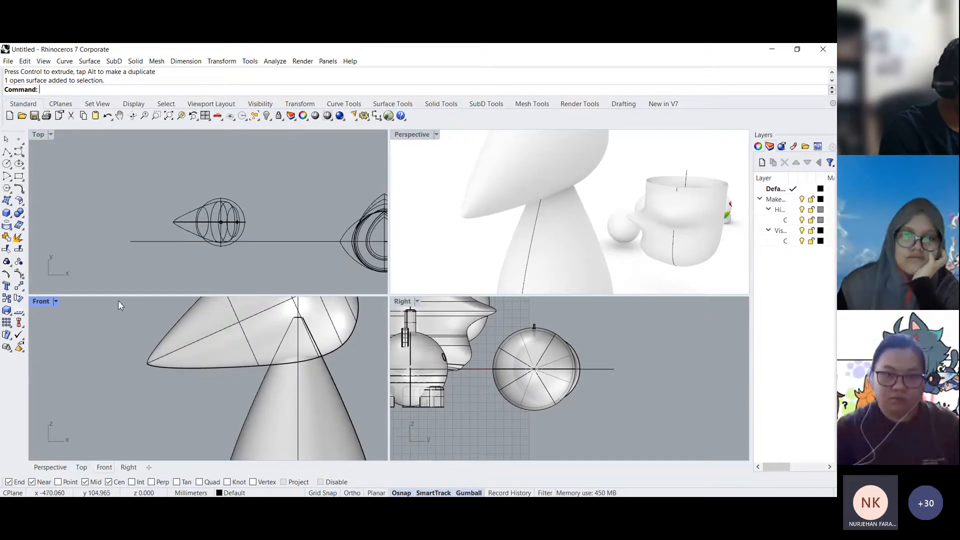
{"action": "scroll", "coordinate": [161, 378], "scroll_direction": "down", "scroll_amount": 4}
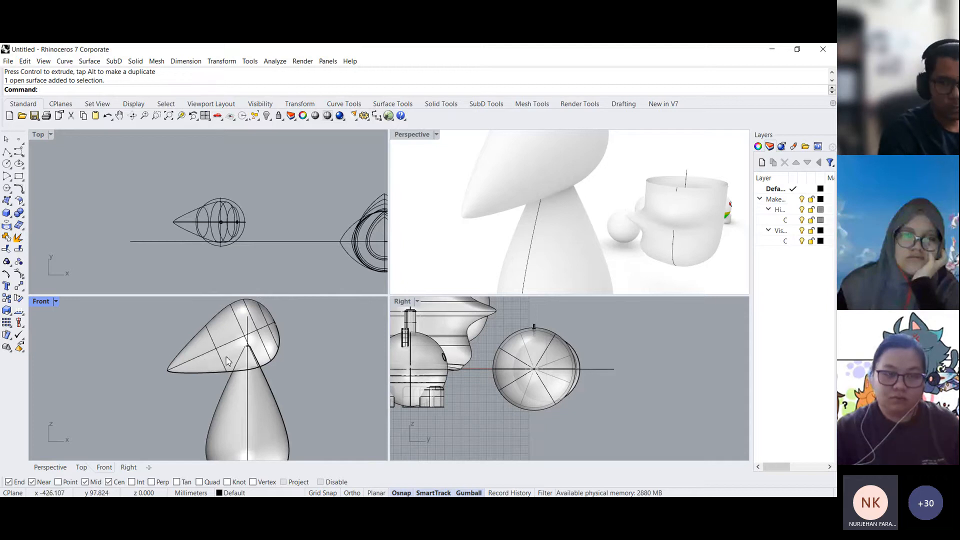
- Examine the bird figure's head and body in the Front view and the coloured parts of the finished cat figure in Perspective
{"action": "scroll", "coordinate": [210, 363], "scroll_direction": "up", "scroll_amount": 3}
{"action": "scroll", "coordinate": [194, 365], "scroll_direction": "down", "scroll_amount": 3}
{"action": "scroll", "coordinate": [181, 368], "scroll_direction": "up", "scroll_amount": 2}
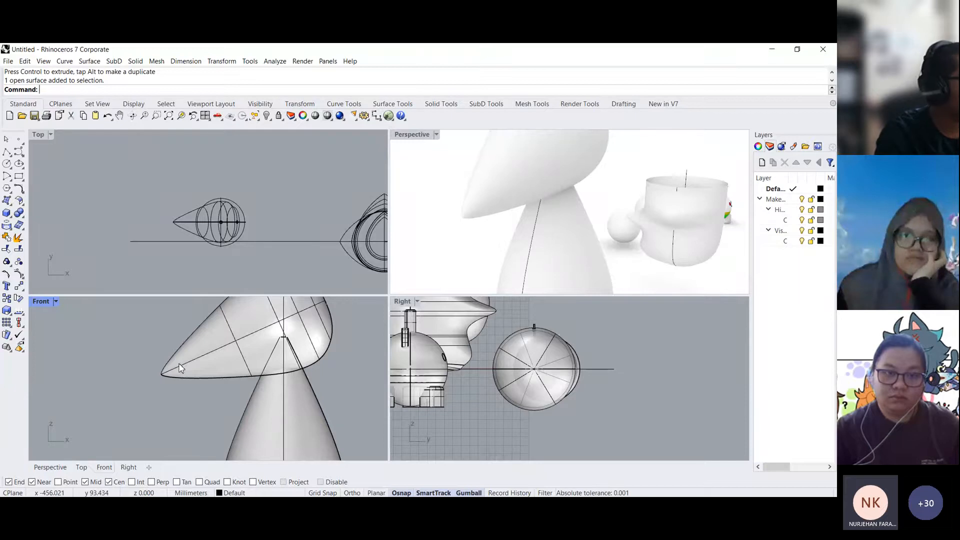
{"action": "scroll", "coordinate": [589, 228], "scroll_direction": "down", "scroll_amount": 3}
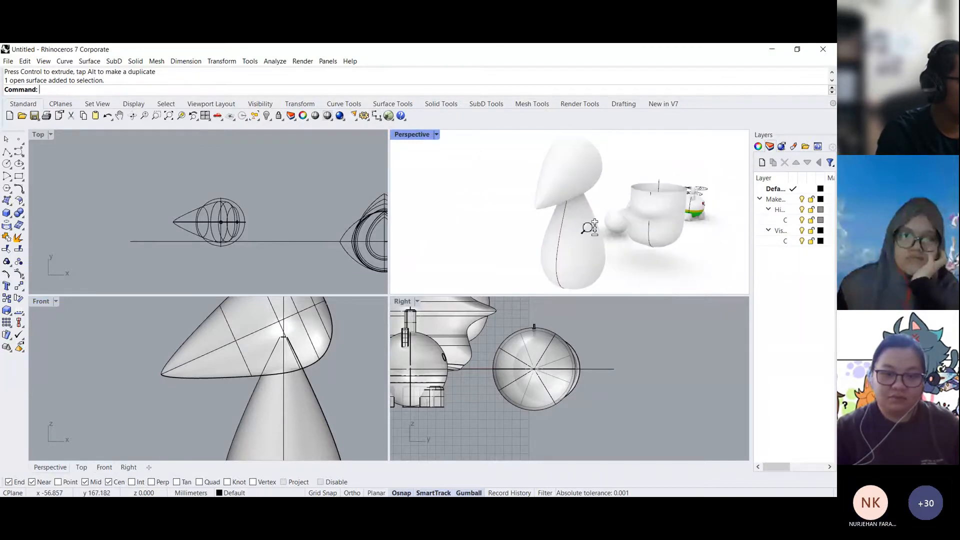
{"action": "right_click_drag", "start_coordinate": [589, 227], "coordinate": [749, 210]}
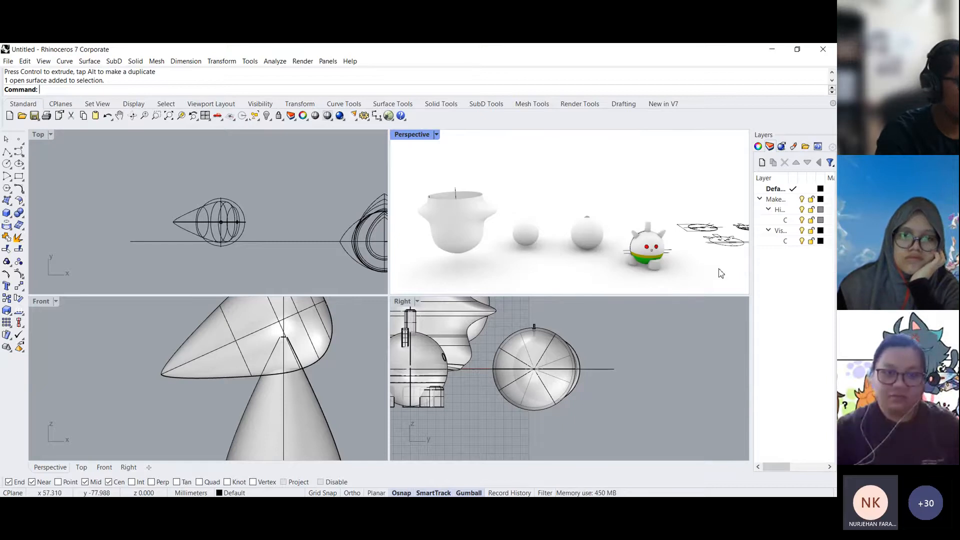
{"action": "scroll", "coordinate": [659, 260], "scroll_direction": "up", "scroll_amount": 8}
{"action": "scroll", "coordinate": [591, 239], "scroll_direction": "up", "scroll_amount": 1}
{"action": "left_click", "coordinate": [593, 233]}
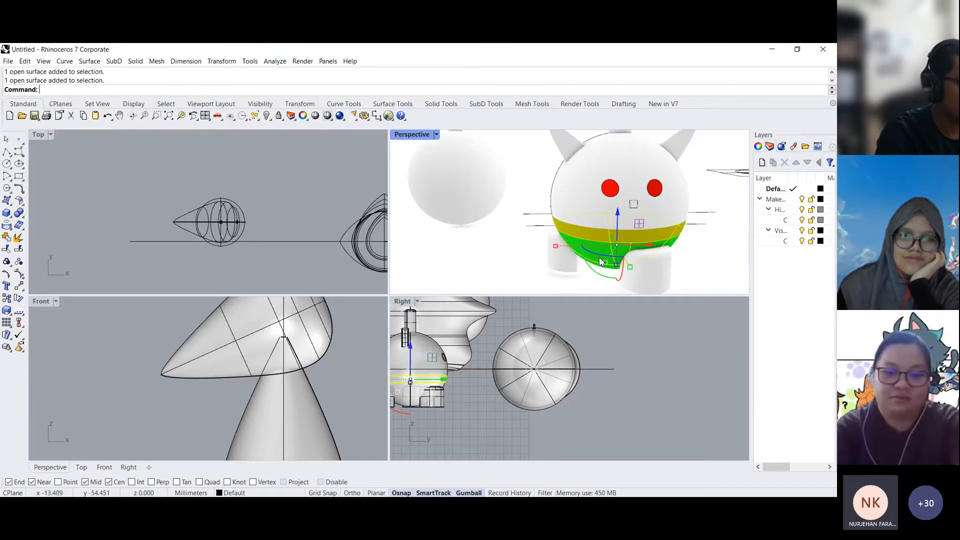
{"action": "left_click", "coordinate": [607, 164]}
{"action": "left_click", "coordinate": [652, 191]}
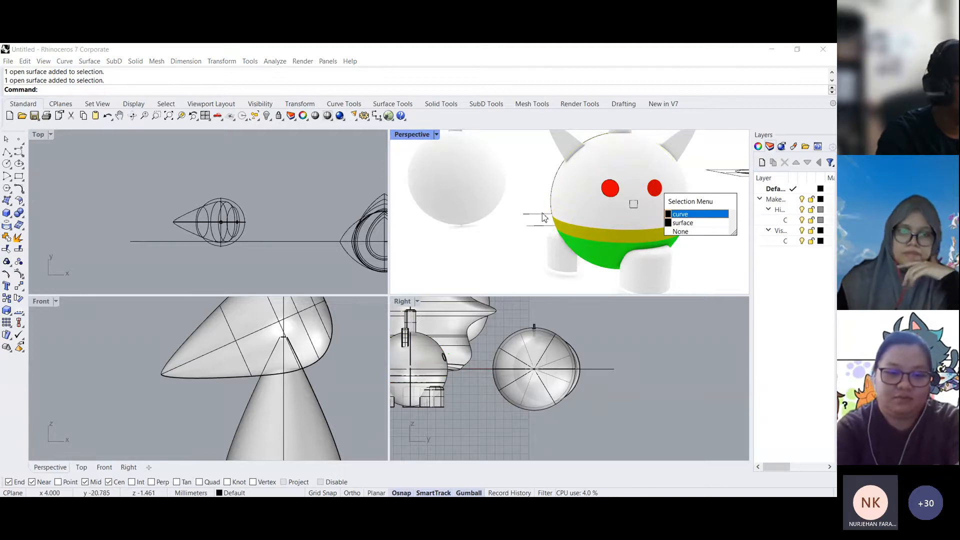
{"action": "scroll", "coordinate": [302, 364], "scroll_direction": "down", "scroll_amount": 5}
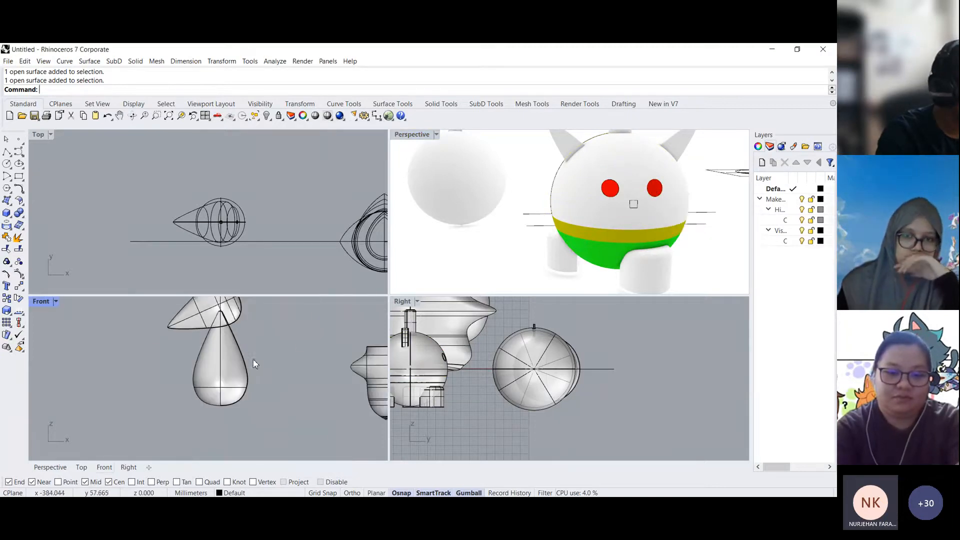
{"action": "left_click", "coordinate": [235, 314]}
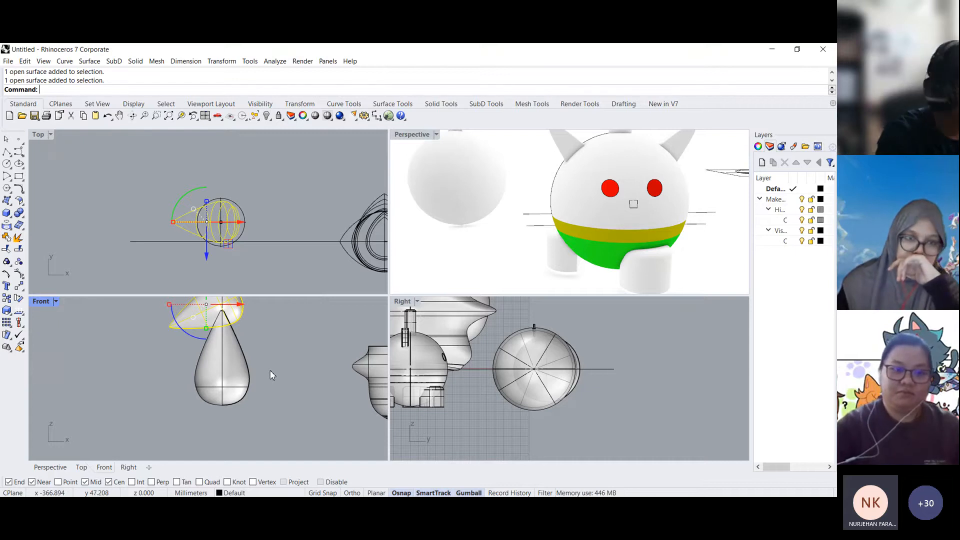
{"action": "left_click", "coordinate": [266, 402]}
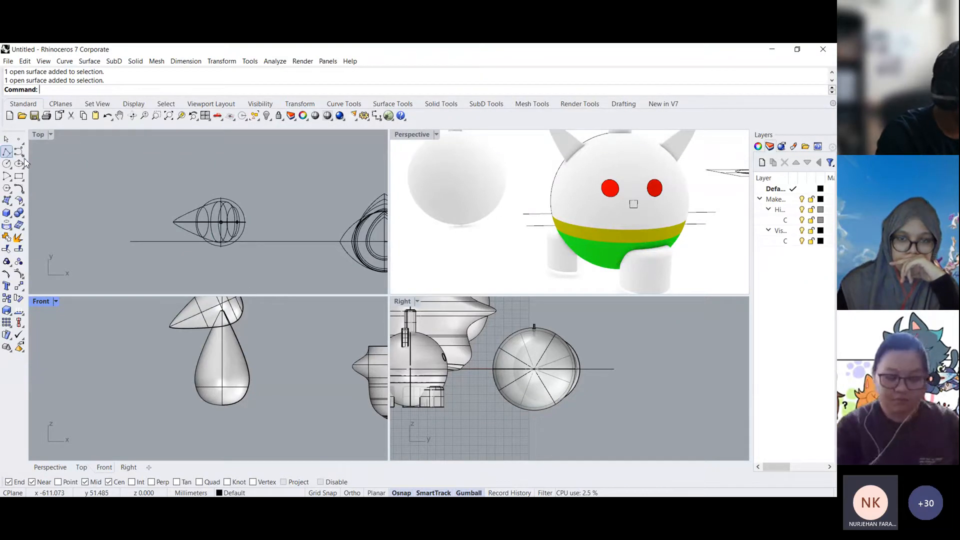
{"action": "left_click", "coordinate": [7, 163]}
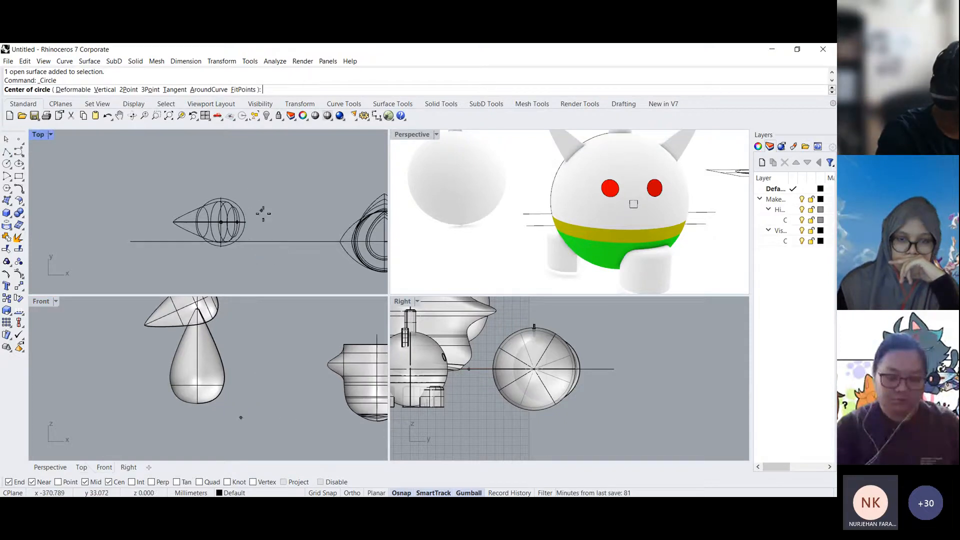
{"action": "scroll", "coordinate": [468, 369], "scroll_direction": "down", "scroll_amount": 3}
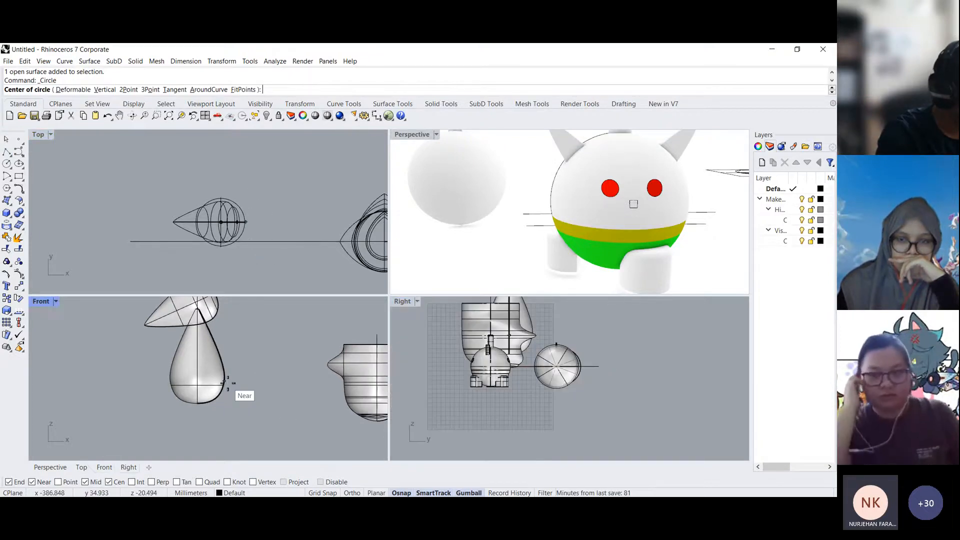
{"action": "left_click", "coordinate": [18, 151]}
{"action": "key", "text": "Escape"}
- Select the bird's body and head together and move them in the Right view to a clear spot beside the other models
{"action": "left_click_drag", "start_coordinate": [269, 420], "coordinate": [163, 303]}
{"action": "scroll", "coordinate": [530, 367], "scroll_direction": "down", "scroll_amount": 3}
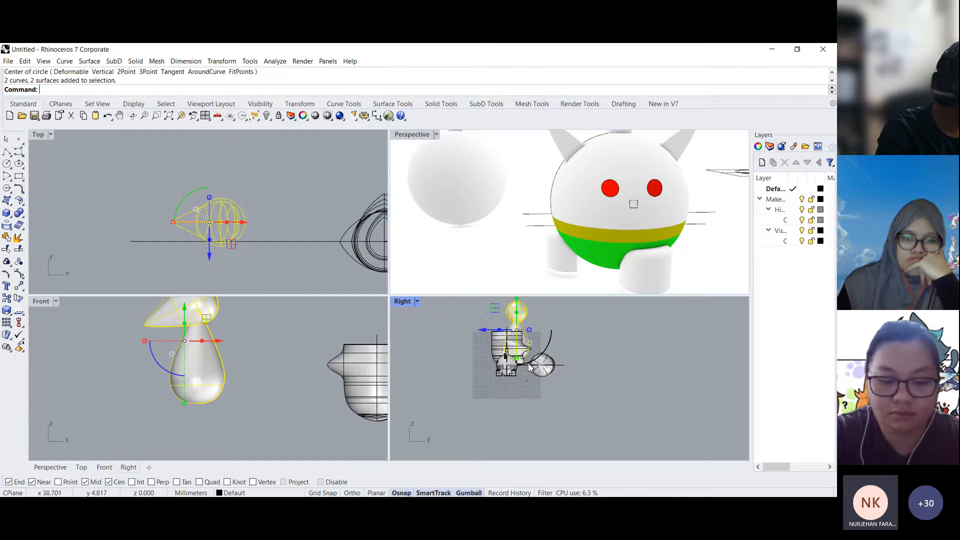
{"action": "right_click_drag", "start_coordinate": [533, 381], "coordinate": [564, 416]}
{"action": "left_click_drag", "start_coordinate": [515, 365], "coordinate": [438, 377]}
{"action": "left_click", "coordinate": [491, 407]}
{"action": "right_click_drag", "start_coordinate": [521, 392], "coordinate": [569, 405]}
{"action": "scroll", "coordinate": [569, 405], "scroll_direction": "up", "scroll_amount": 2}
{"action": "left_click_drag", "start_coordinate": [540, 429], "coordinate": [509, 356]}
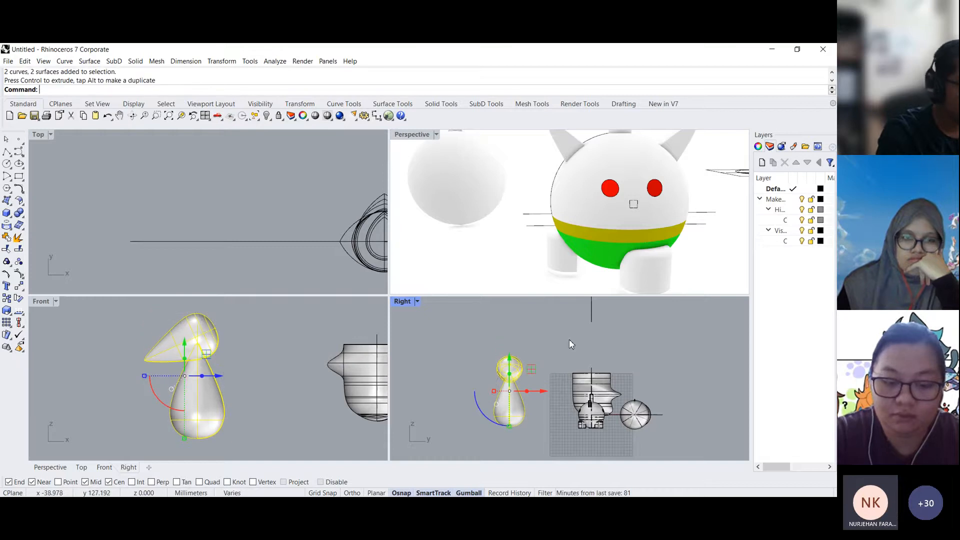
{"action": "left_click", "coordinate": [573, 339]}
{"action": "right_click_drag", "start_coordinate": [554, 432], "coordinate": [534, 378]}
{"action": "scroll", "coordinate": [544, 361], "scroll_direction": "up", "scroll_amount": 2}
{"action": "scroll", "coordinate": [529, 376], "scroll_direction": "up", "scroll_amount": 2}
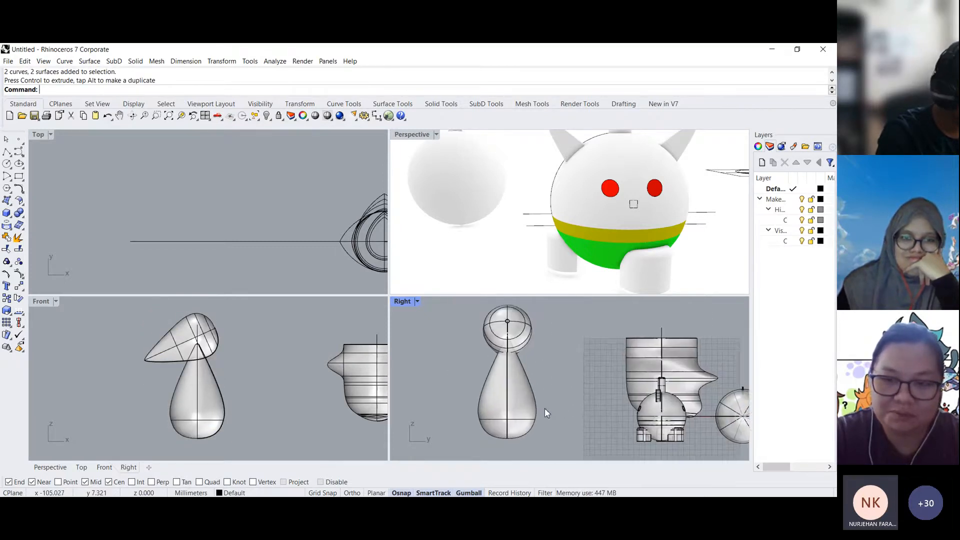
{"action": "right_click_drag", "start_coordinate": [265, 414], "coordinate": [273, 399]}
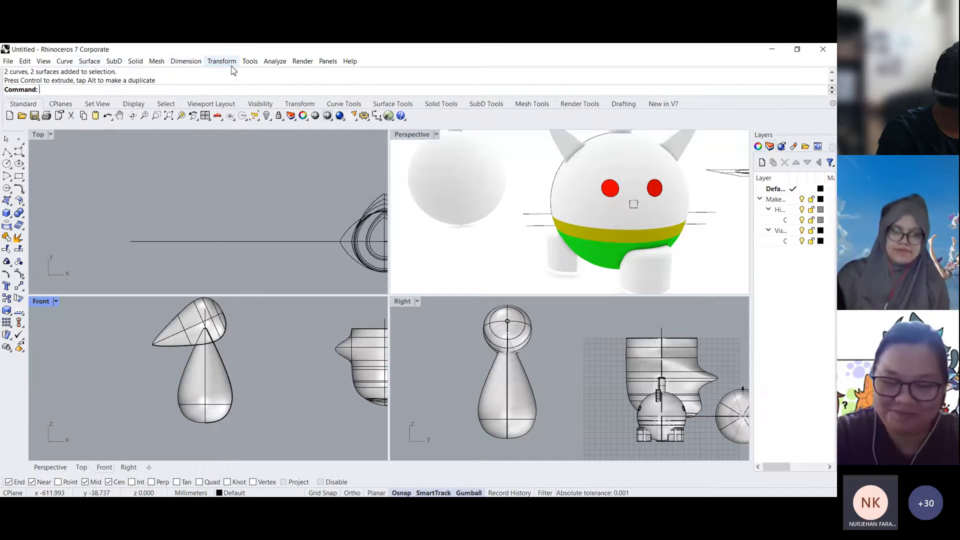
- Draw a wavy seven-point control-point curve in the Front view, starting beside the base of the bird's body, as a tail path
{"action": "left_click", "coordinate": [18, 155]}
{"action": "right_click_drag", "start_coordinate": [264, 401], "coordinate": [219, 390]}
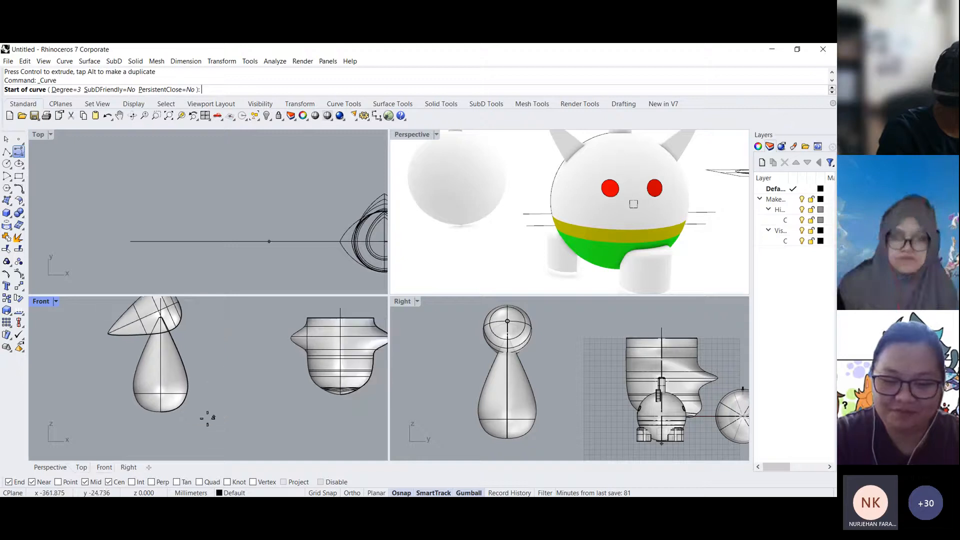
{"action": "left_click", "coordinate": [192, 415]}
{"action": "left_click", "coordinate": [209, 425]}
{"action": "left_click", "coordinate": [226, 428]}
{"action": "left_click", "coordinate": [242, 417]}
{"action": "left_click", "coordinate": [259, 406]}
{"action": "left_click", "coordinate": [296, 407]}
{"action": "left_click", "coordinate": [305, 423]}
{"action": "key", "text": "Return"}
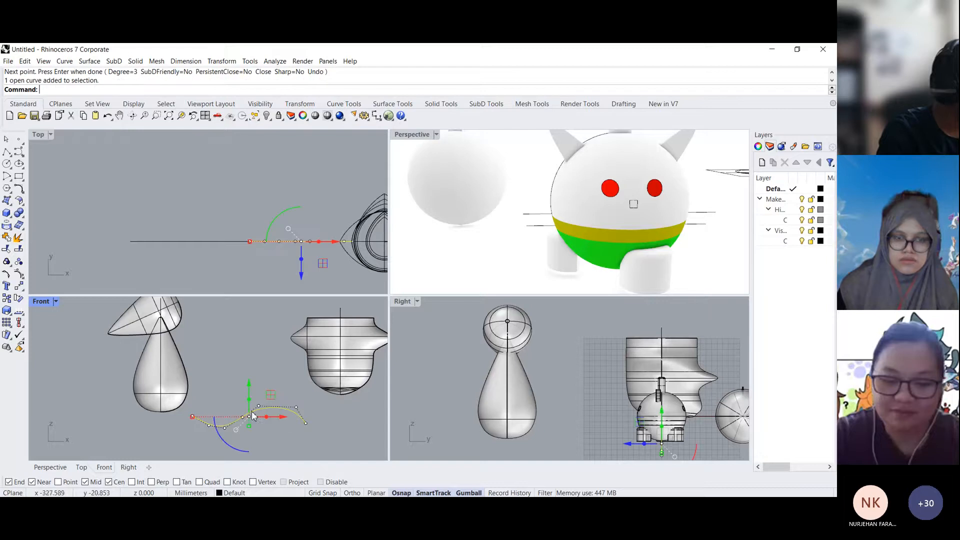
- Try a pipe along the wavy tail curve, thin at the body end and wide at the far end, and undo it
{"action": "left_click", "coordinate": [114, 63]}
{"action": "mouse_move", "coordinate": [136, 61]}
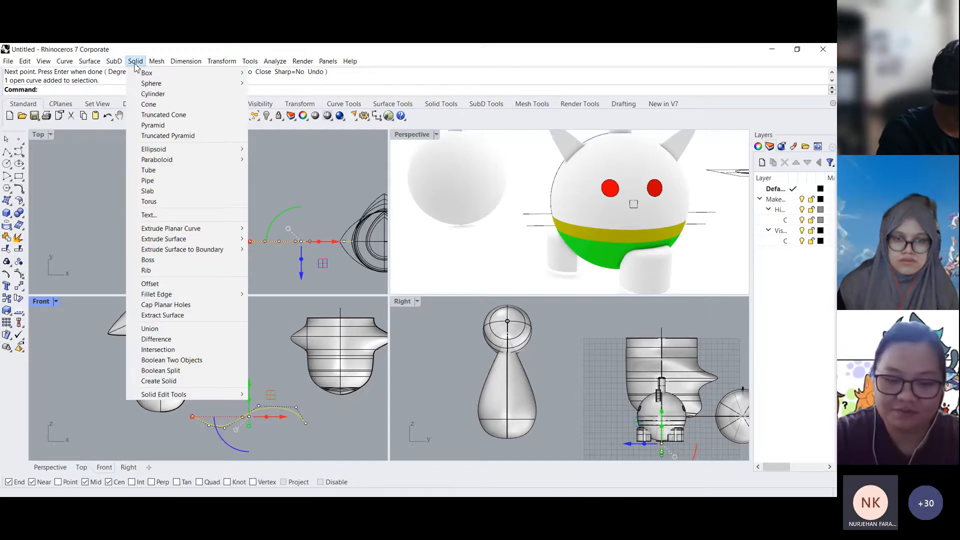
{"action": "left_click", "coordinate": [166, 182]}
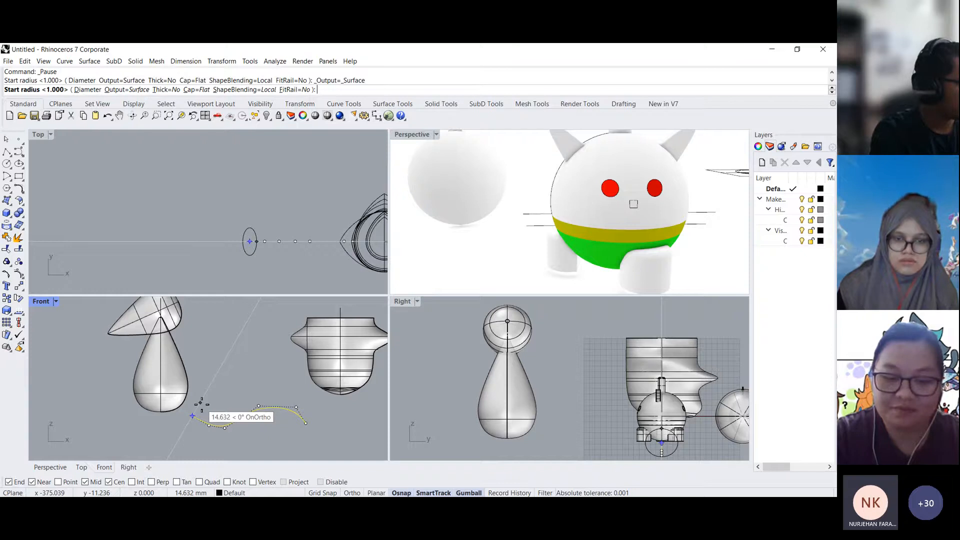
{"action": "left_click", "coordinate": [200, 402]}
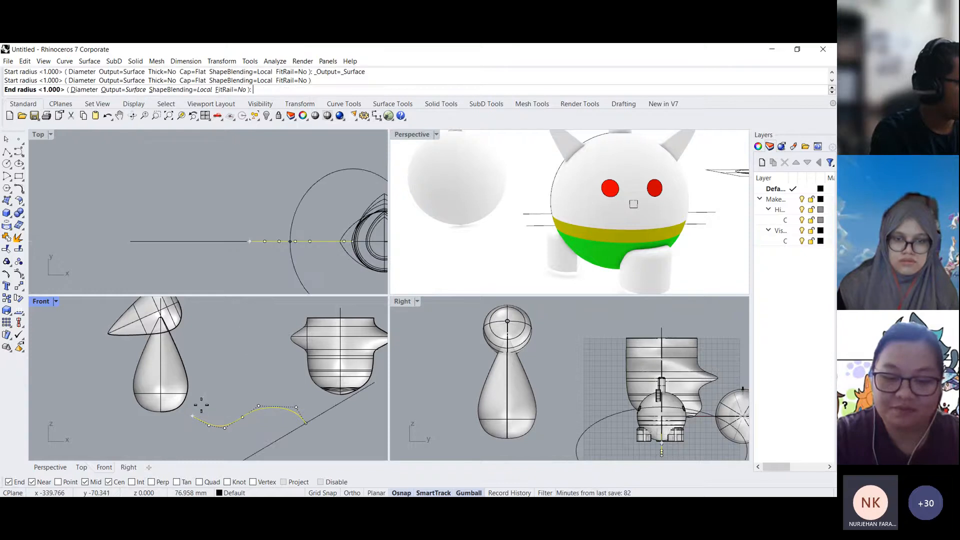
{"action": "left_click", "coordinate": [335, 425]}
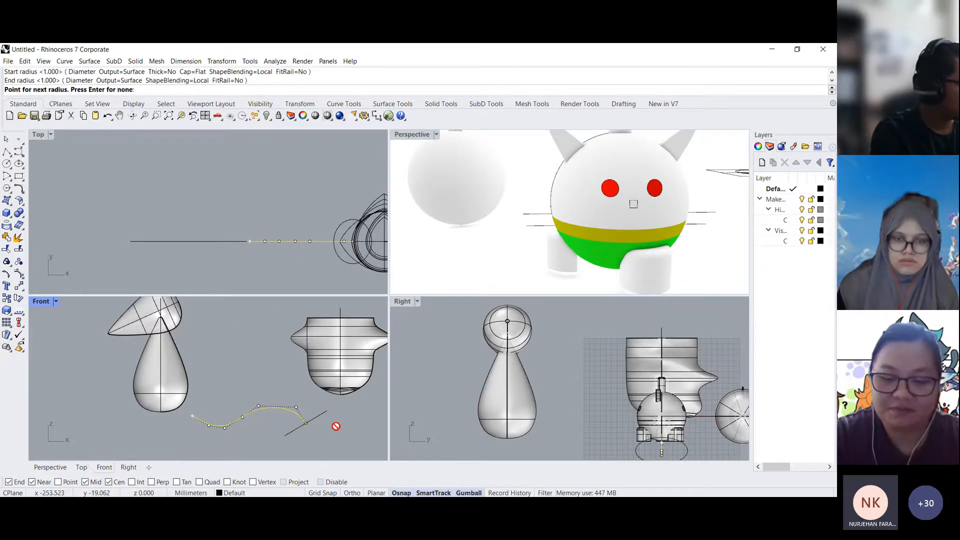
{"action": "key", "text": "Return"}
{"action": "left_click", "coordinate": [272, 369]}
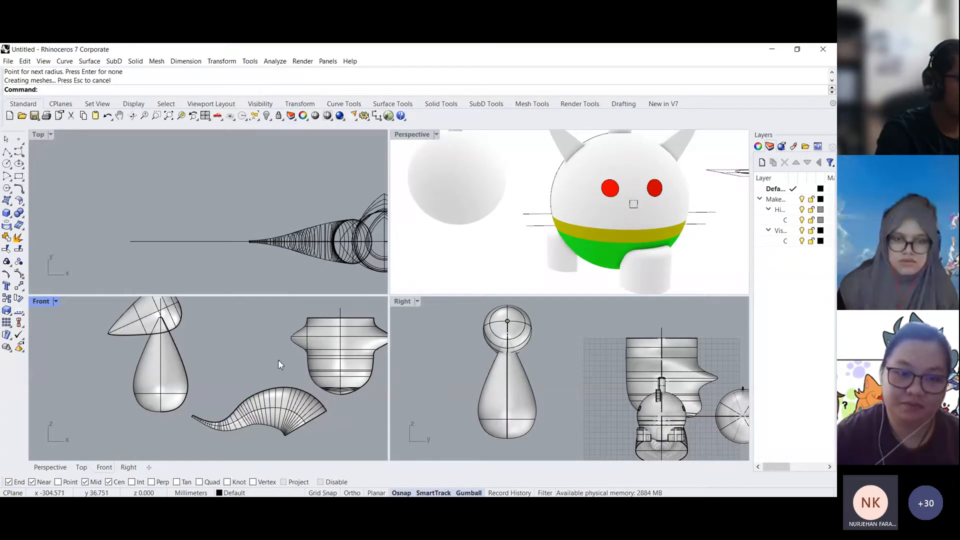
{"action": "key", "text": "ctrl+z"}
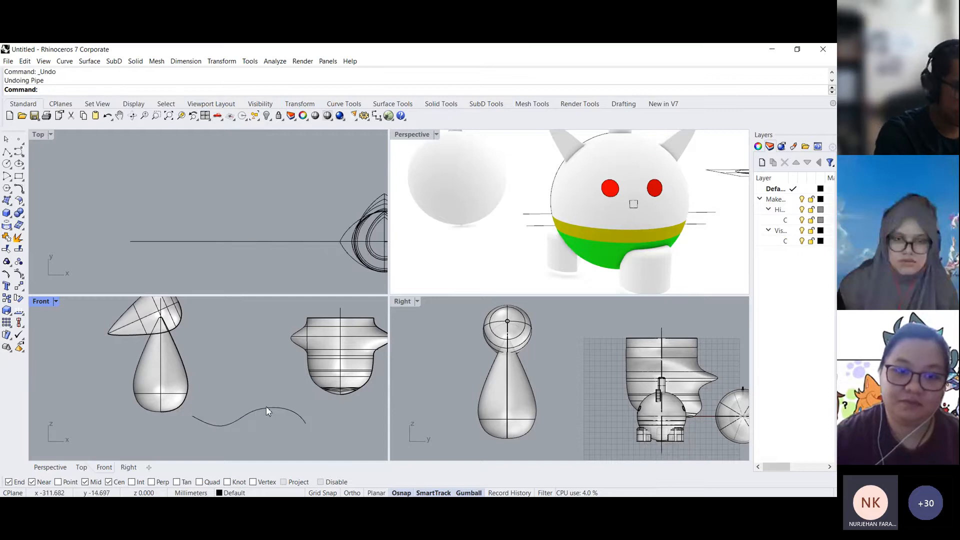
- Move the wavy tail curve in the Front view so its near end meets the lower part of the bird's body
{"action": "left_click", "coordinate": [267, 410]}
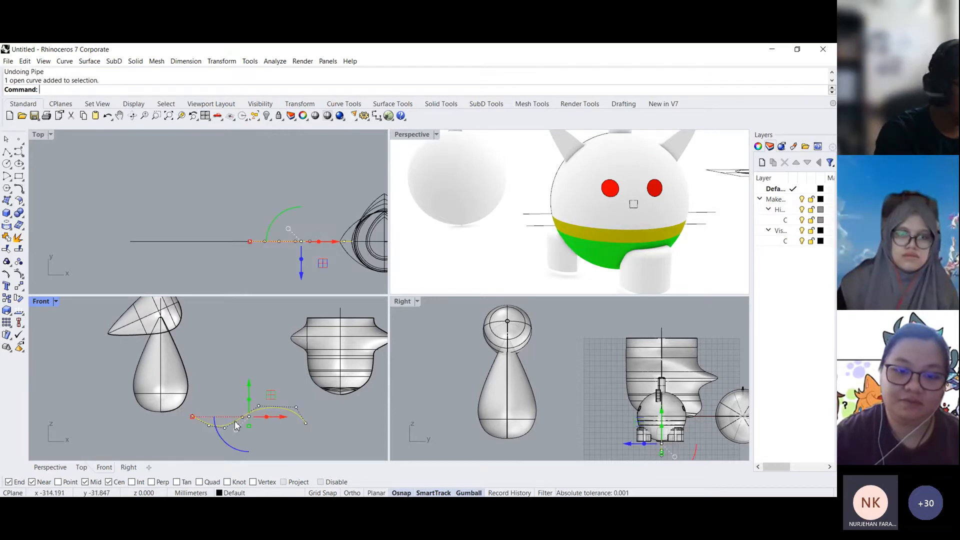
{"action": "left_click_drag", "start_coordinate": [271, 395], "coordinate": [255, 376]}
{"action": "left_click", "coordinate": [263, 418]}
{"action": "right_click_drag", "start_coordinate": [276, 266], "coordinate": [236, 248]}
{"action": "left_click", "coordinate": [250, 389]}
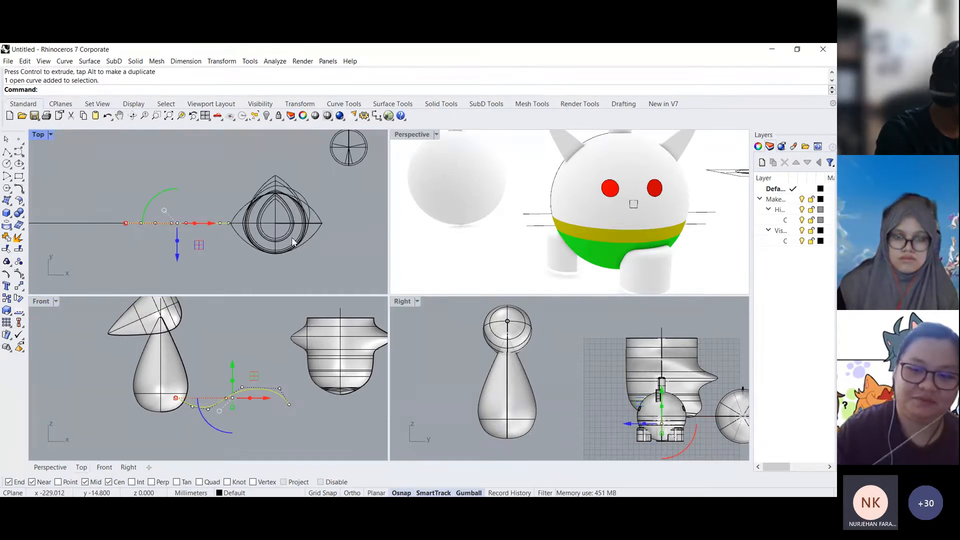
- Set the Perspective view's display mode to Ghosted and bring the tail curve and bird body into view
{"action": "scroll", "coordinate": [290, 240], "scroll_direction": "down", "scroll_amount": 2}
{"action": "scroll", "coordinate": [200, 237], "scroll_direction": "down", "scroll_amount": 2}
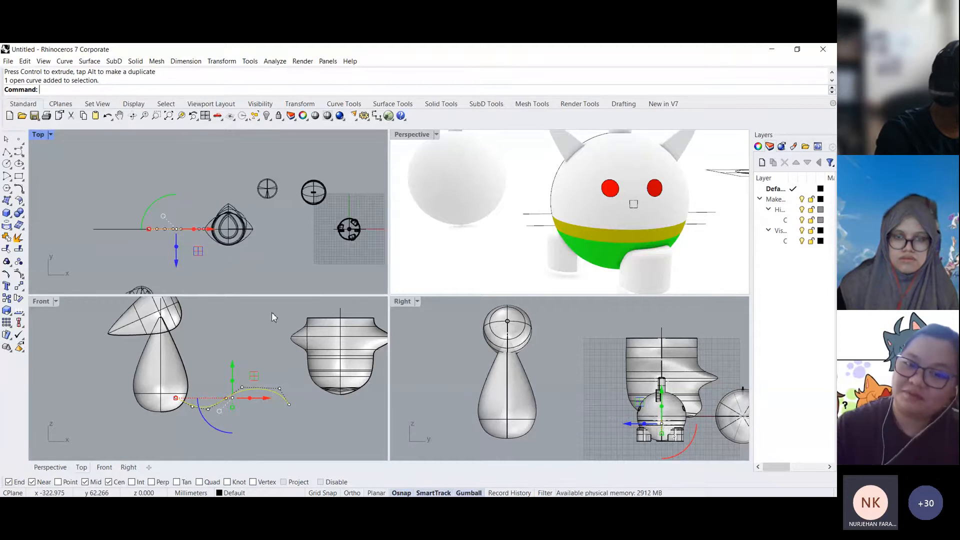
{"action": "scroll", "coordinate": [594, 364], "scroll_direction": "down", "scroll_amount": 2}
{"action": "scroll", "coordinate": [553, 227], "scroll_direction": "down", "scroll_amount": 2}
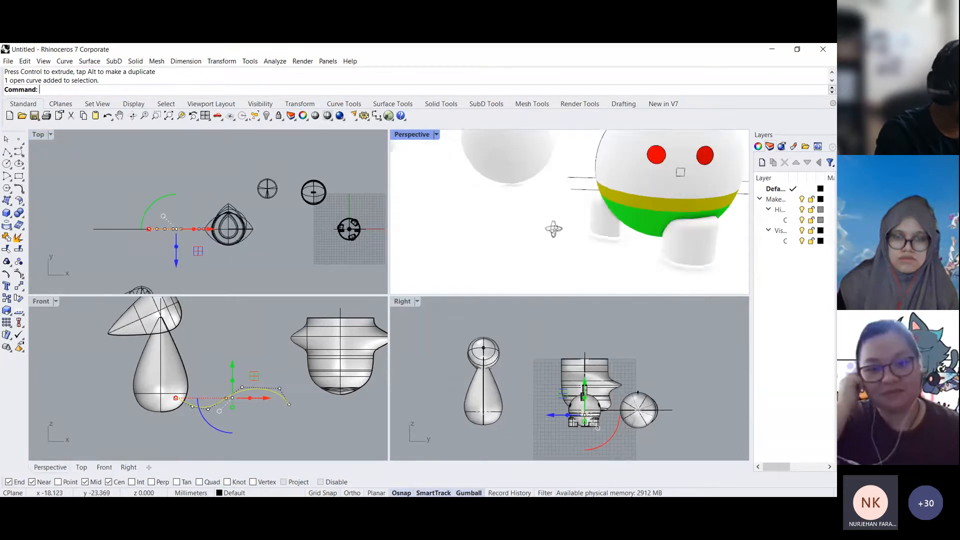
{"action": "left_click", "coordinate": [436, 135]}
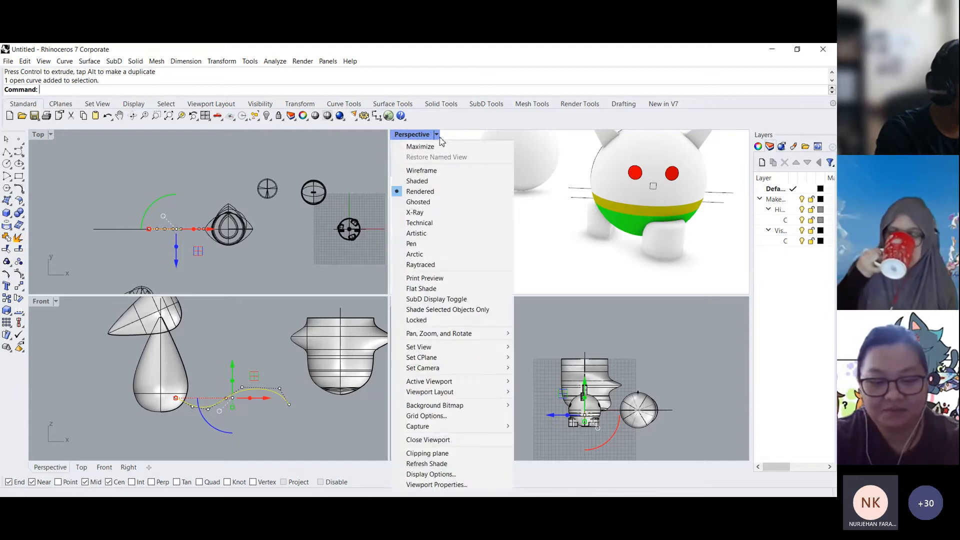
{"action": "left_click", "coordinate": [418, 201]}
{"action": "scroll", "coordinate": [619, 179], "scroll_direction": "up", "scroll_amount": 5}
{"action": "mouse_move", "coordinate": [609, 218]}
{"action": "right_mouse_down"}
{"action": "mouse_move", "coordinate": [634, 217]}
{"action": "mouse_move", "coordinate": [612, 193]}
{"action": "mouse_move", "coordinate": [620, 208]}
{"action": "right_mouse_up"}
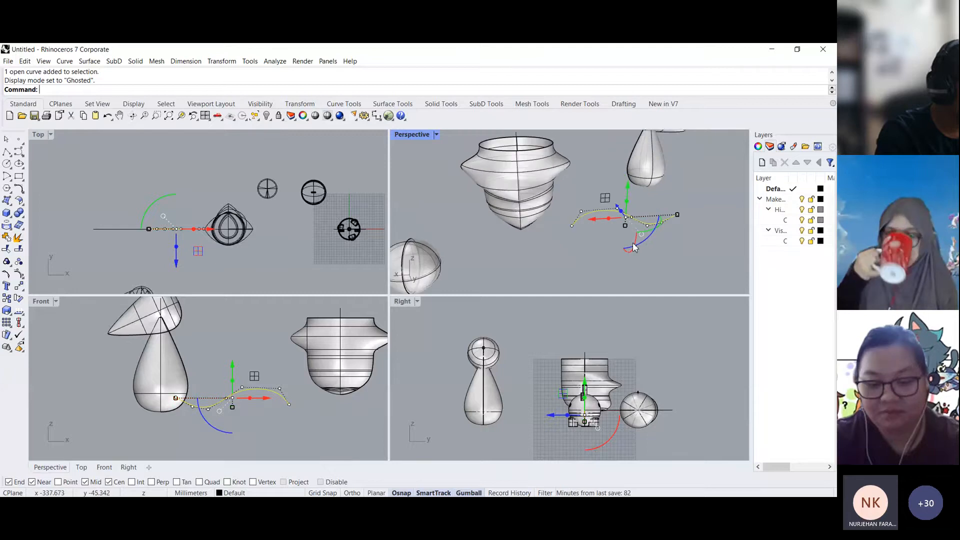
- Move the tail curve in the Top view so it lines up with the centre of the bird's body
{"action": "scroll", "coordinate": [249, 248], "scroll_direction": "down", "scroll_amount": 6}
{"action": "right_click_drag", "start_coordinate": [248, 249], "coordinate": [259, 206]}
{"action": "scroll", "coordinate": [219, 218], "scroll_direction": "up", "scroll_amount": 4}
{"action": "left_click_drag", "start_coordinate": [220, 216], "coordinate": [223, 272]}
{"action": "left_click", "coordinate": [211, 243]}
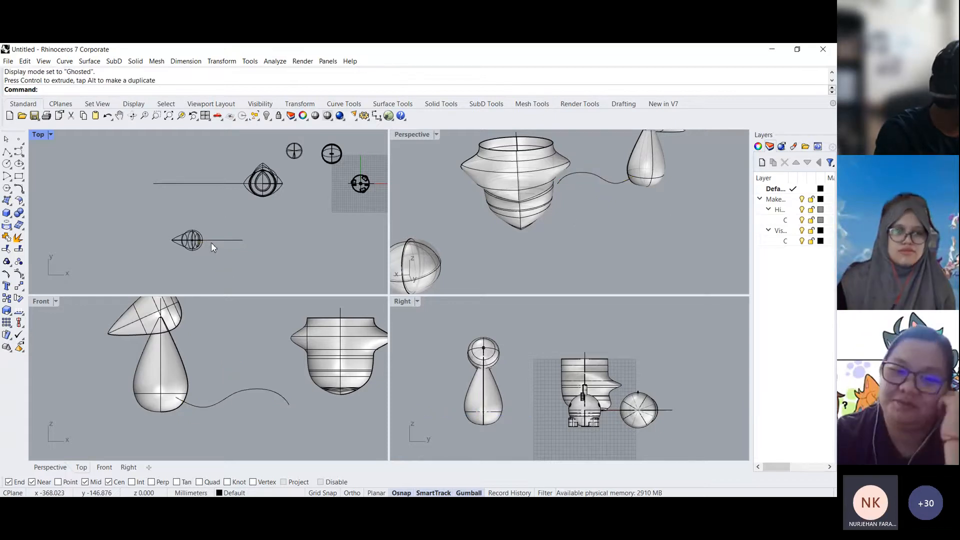
- Bend the tail curve into an S in the Top view by shifting its two far-end control points one way and two middle points the other
{"action": "left_click", "coordinate": [211, 242]}
{"action": "scroll", "coordinate": [211, 241], "scroll_direction": "up", "scroll_amount": 5}
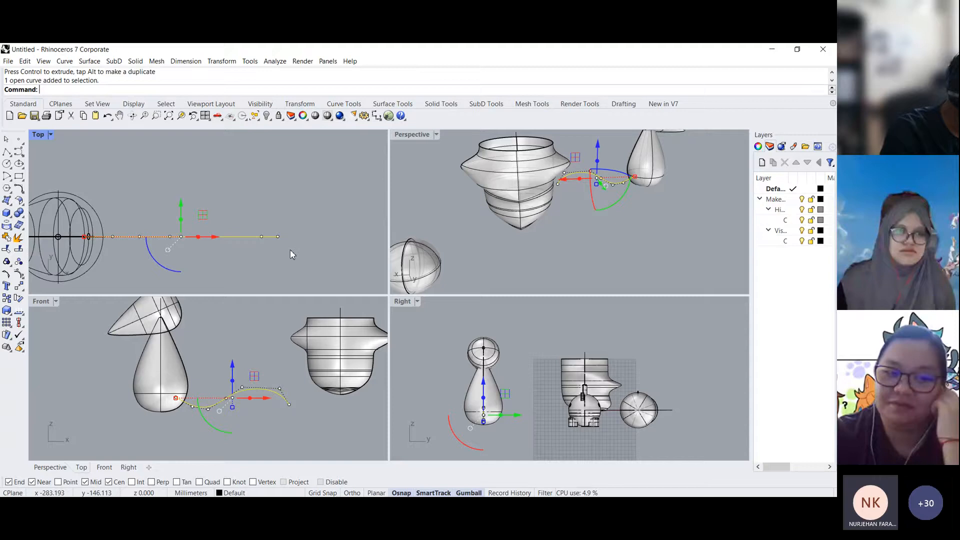
{"action": "left_click_drag", "start_coordinate": [290, 251], "coordinate": [253, 222]}
{"action": "left_click_drag", "start_coordinate": [270, 203], "coordinate": [271, 158]}
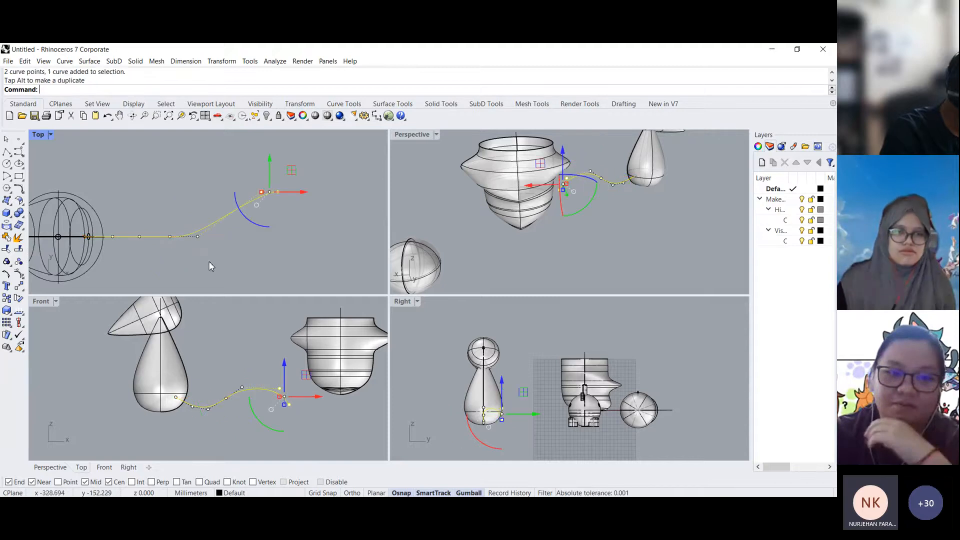
{"action": "left_click_drag", "start_coordinate": [179, 262], "coordinate": [161, 216]}
{"action": "left_click_drag", "start_coordinate": [170, 203], "coordinate": [170, 233]}
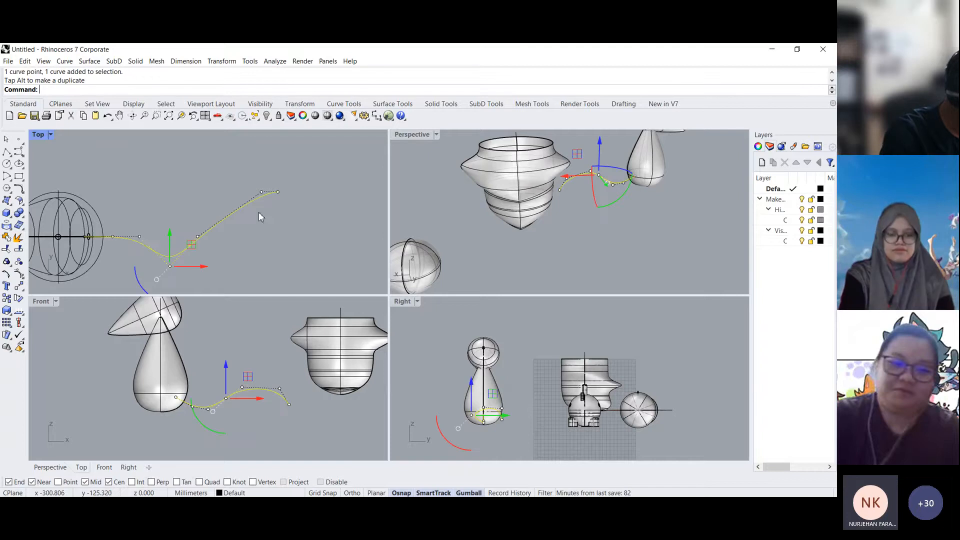
{"action": "left_click", "coordinate": [139, 236]}
{"action": "left_click_drag", "start_coordinate": [139, 202], "coordinate": [139, 213]}
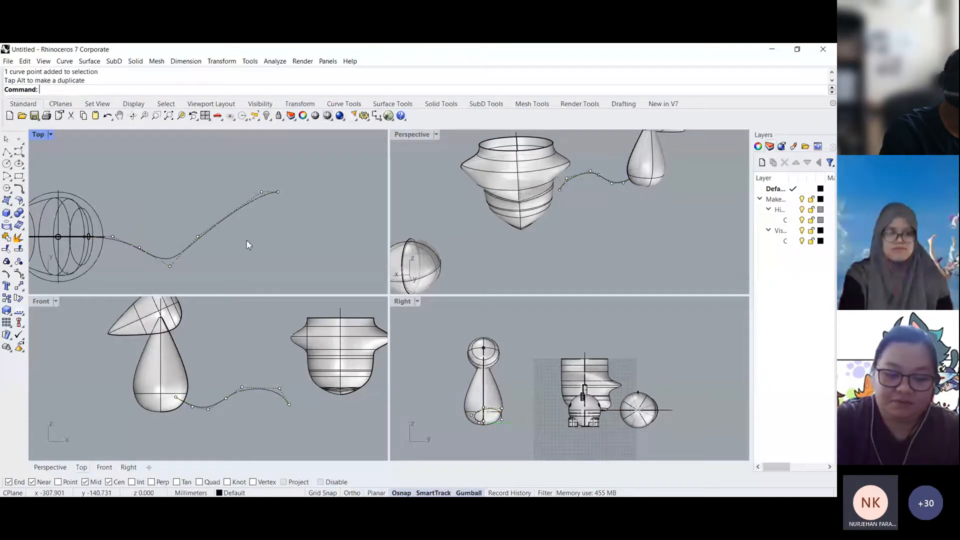
- Pull the tail curve's second-to-last control point back toward the body in the Top view to round the far bend
{"action": "left_click", "coordinate": [250, 199]}
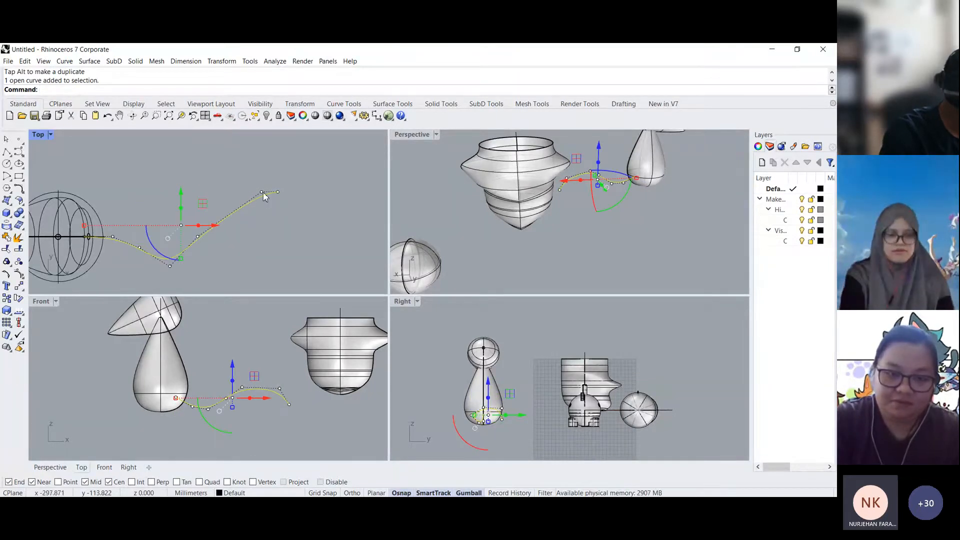
{"action": "left_click", "coordinate": [277, 191]}
{"action": "left_click_drag", "start_coordinate": [294, 197], "coordinate": [263, 196]}
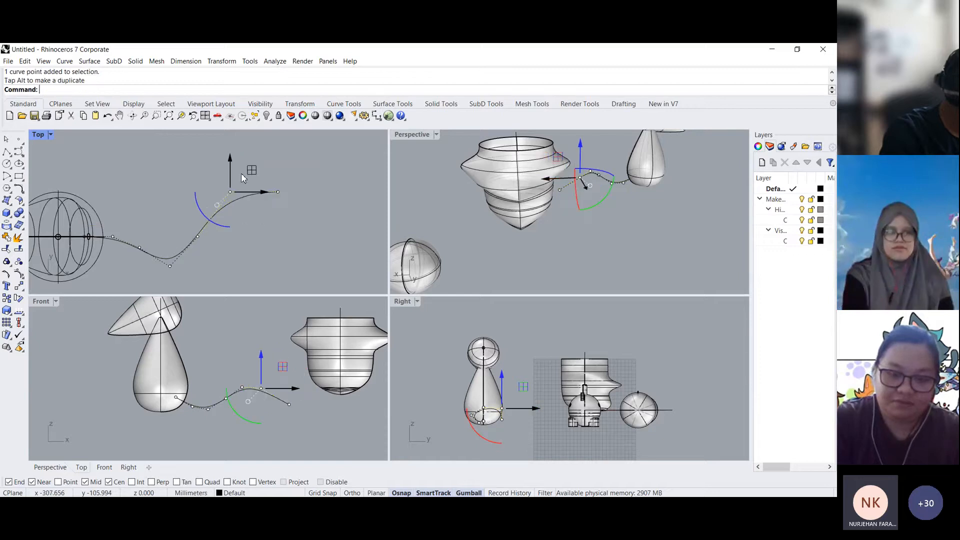
- Move the tail curve's second-to-last control point slightly toward the body's centreline in the Top view
{"action": "left_click_drag", "start_coordinate": [232, 158], "coordinate": [231, 173]}
{"action": "left_click", "coordinate": [272, 239]}
{"action": "right_click_drag", "start_coordinate": [208, 267], "coordinate": [211, 248]}
- Create a solid Pipe along the tail curve with a start radius of 4 at the body and an end radius of 7
{"action": "left_click", "coordinate": [207, 244]}
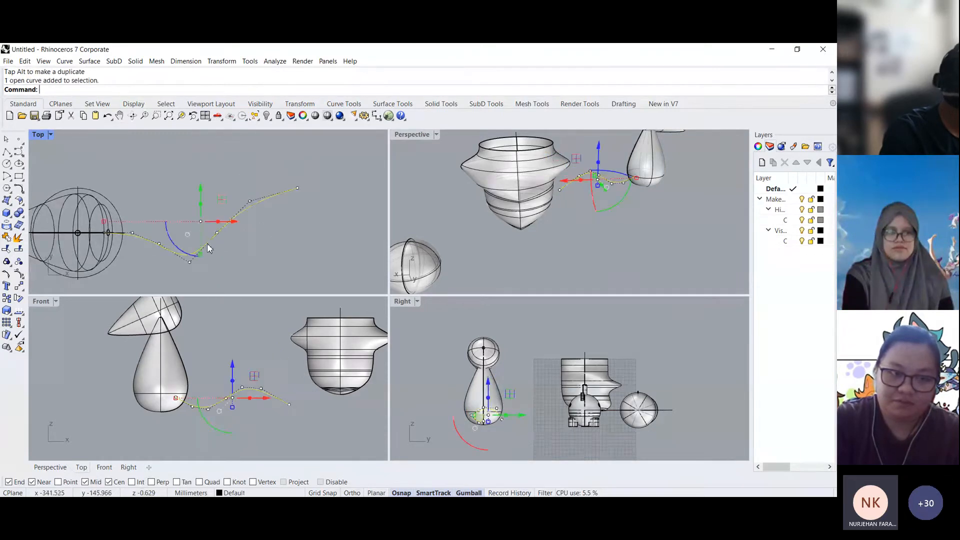
{"action": "left_click", "coordinate": [136, 62]}
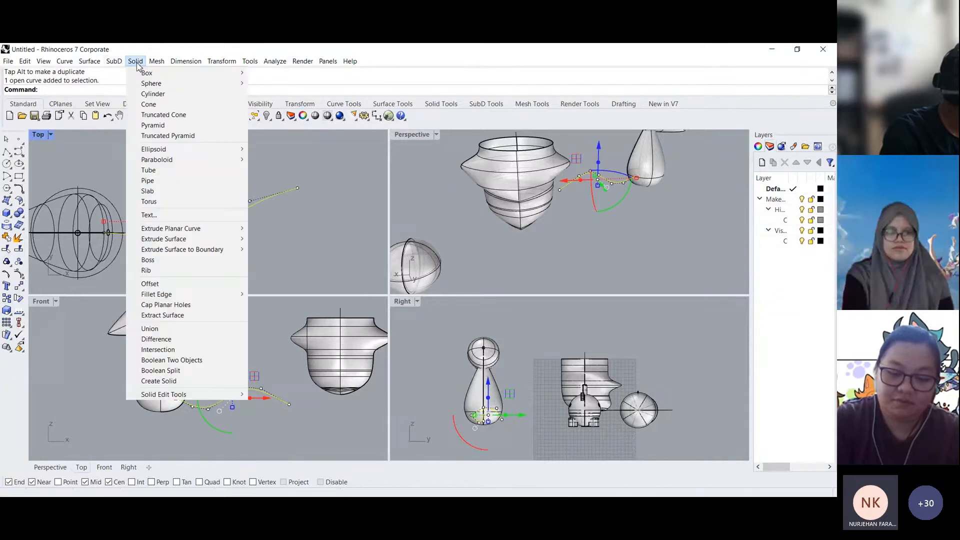
{"action": "left_click", "coordinate": [170, 180]}
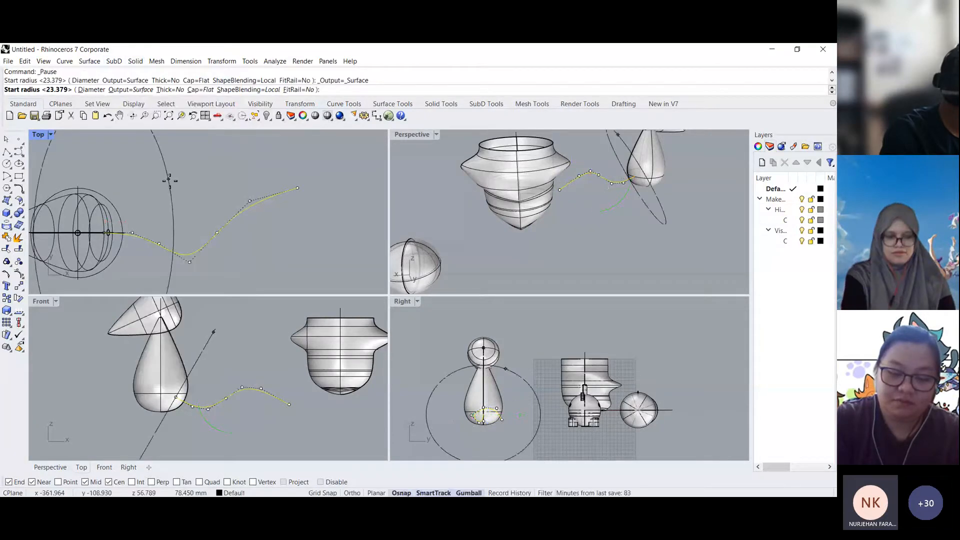
{"action": "scroll", "coordinate": [145, 225], "scroll_direction": "up", "scroll_amount": 8}
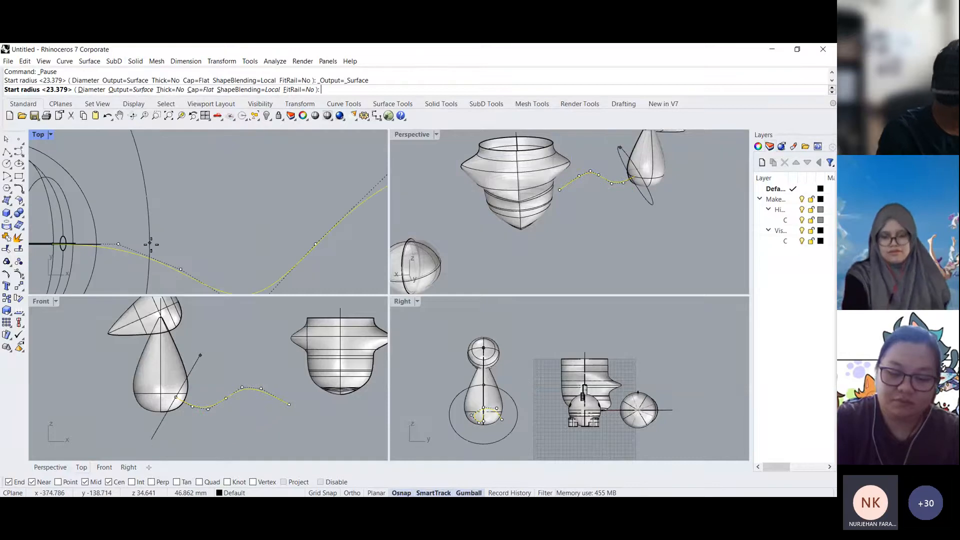
{"action": "type", "text": "4"}
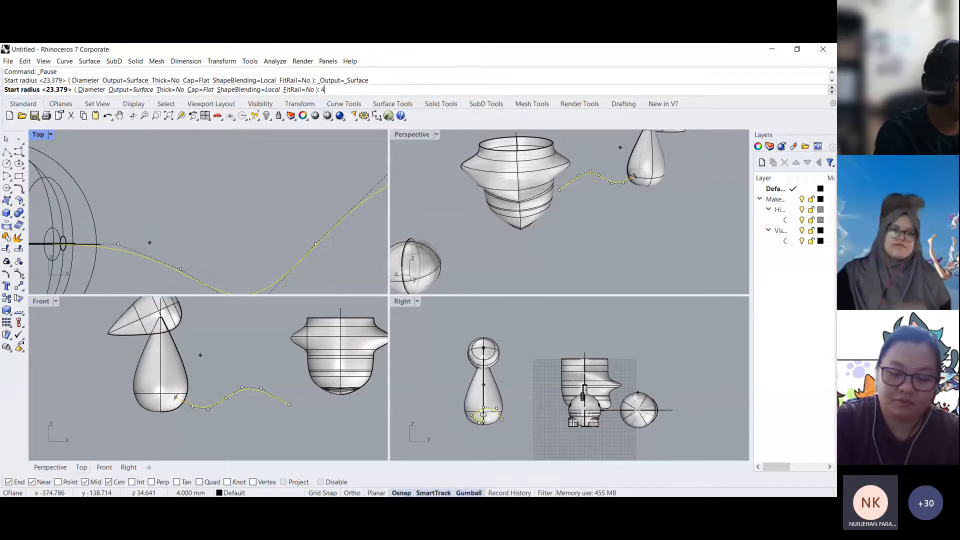
{"action": "key", "text": "Return"}
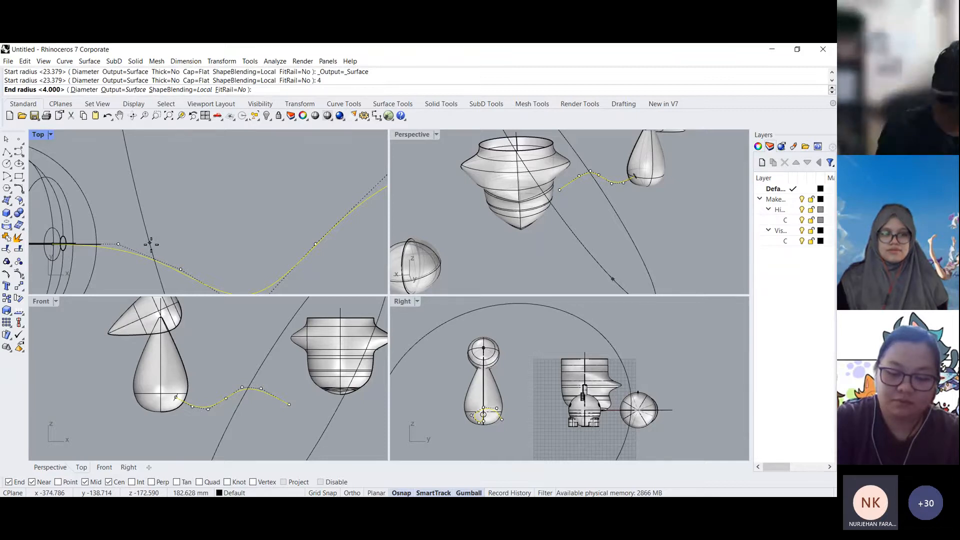
{"action": "scroll", "coordinate": [150, 244], "scroll_direction": "down", "scroll_amount": 5}
{"action": "key", "text": "Return"}
{"action": "key", "text": "Return"}
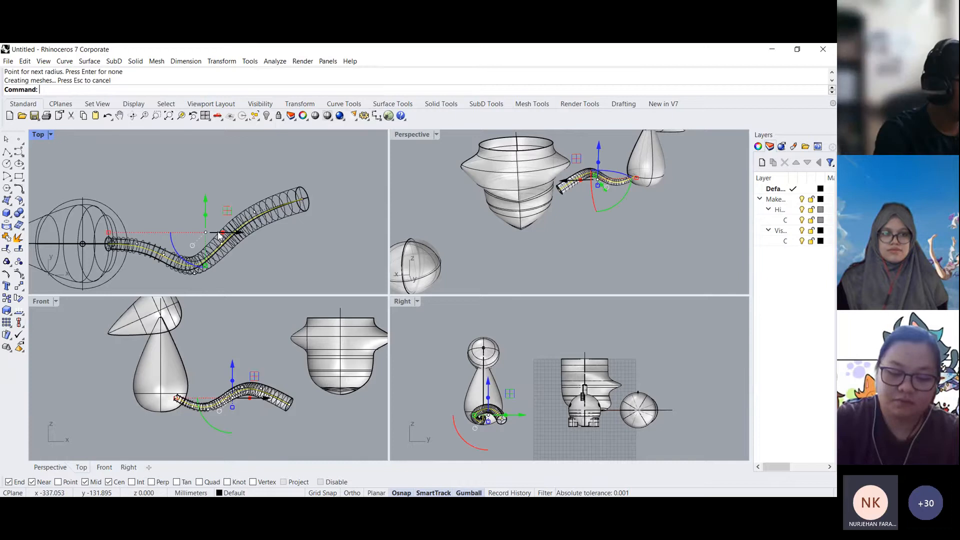
{"action": "key", "text": "Return"}
{"action": "key", "text": "Escape"}
{"action": "left_click", "coordinate": [584, 236]}
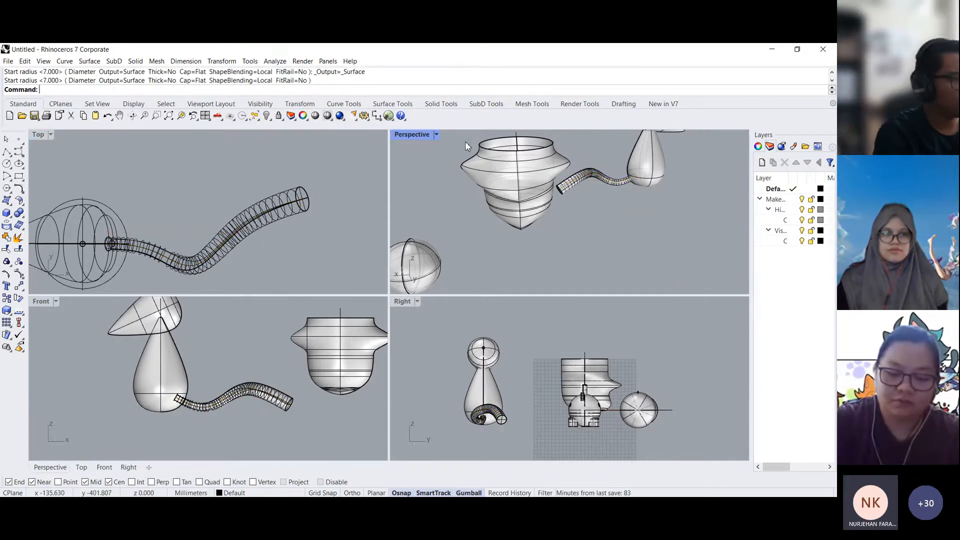
- Fillet the edge at the tail pipe's open far end with a radius of 3 in an enlarged Perspective view
{"action": "double_click", "coordinate": [418, 135]}
{"action": "right_click_drag", "start_coordinate": [470, 141], "coordinate": [475, 263], "text": "shift"}
{"action": "scroll", "coordinate": [491, 286], "scroll_direction": "down", "scroll_amount": 1}
{"action": "scroll", "coordinate": [497, 315], "scroll_direction": "up", "scroll_amount": 2}
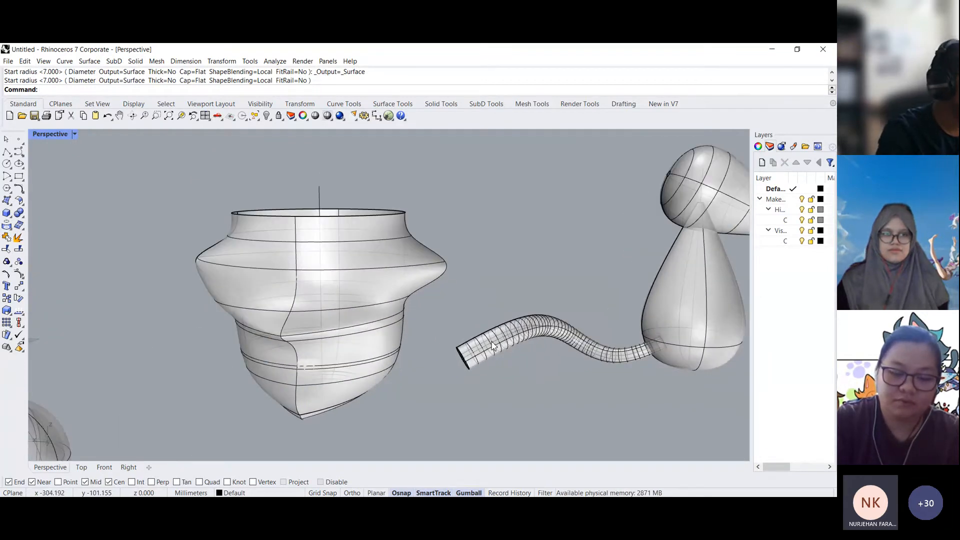
{"action": "scroll", "coordinate": [493, 345], "scroll_direction": "up", "scroll_amount": 3}
{"action": "scroll", "coordinate": [493, 347], "scroll_direction": "down", "scroll_amount": 8}
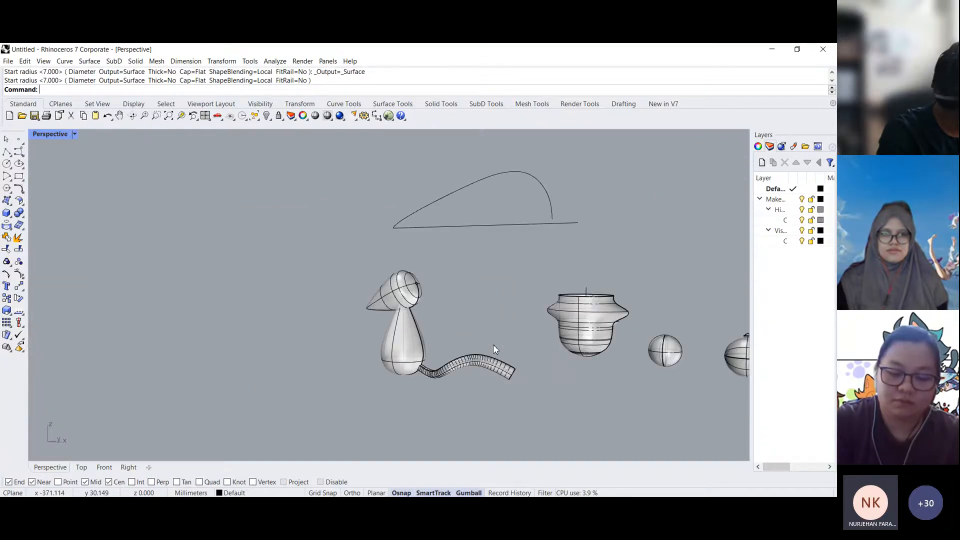
{"action": "scroll", "coordinate": [493, 343], "scroll_direction": "up", "scroll_amount": 5}
{"action": "left_click", "coordinate": [114, 61]}
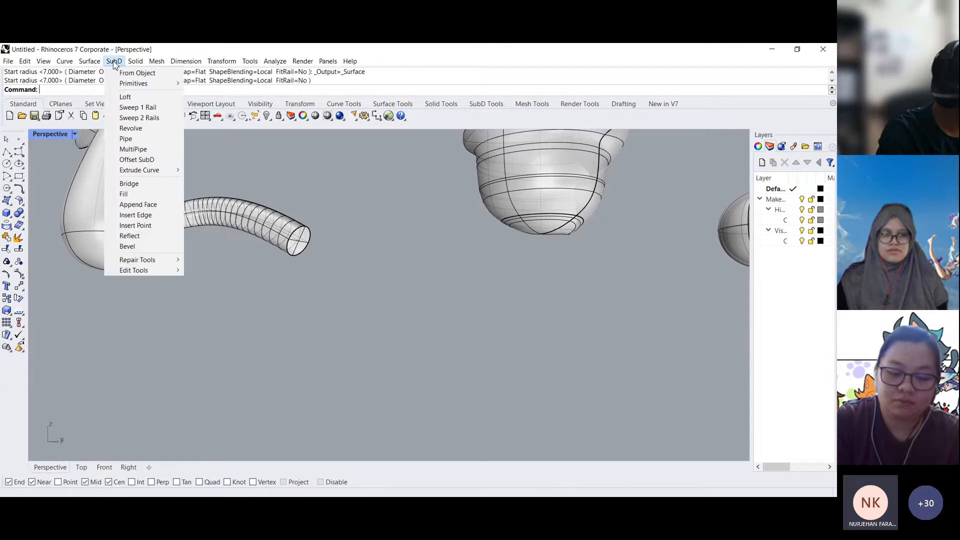
{"action": "left_click", "coordinate": [122, 63]}
{"action": "left_click", "coordinate": [134, 62]}
{"action": "left_click", "coordinate": [308, 266]}
{"action": "left_click", "coordinate": [356, 296]}
{"action": "type", "text": "3"}
{"action": "key", "text": "Return"}
{"action": "left_click", "coordinate": [306, 231]}
{"action": "key", "text": "Return"}
{"action": "key", "text": "Return"}
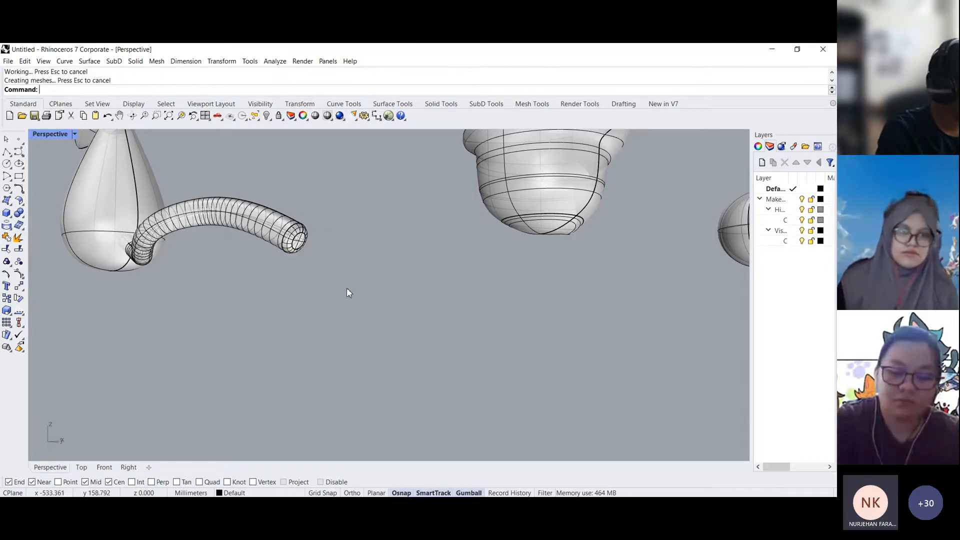
- Set the Perspective view's display mode to Rendered and inspect the bird with its tail from several angles
{"action": "scroll", "coordinate": [319, 292], "scroll_direction": "down", "scroll_amount": 5}
{"action": "right_click_drag", "start_coordinate": [212, 244], "coordinate": [306, 306], "text": "shift"}
{"action": "left_click", "coordinate": [74, 134]}
{"action": "left_click", "coordinate": [80, 180]}
{"action": "right_click_drag", "start_coordinate": [462, 320], "coordinate": [460, 342], "text": "shift"}
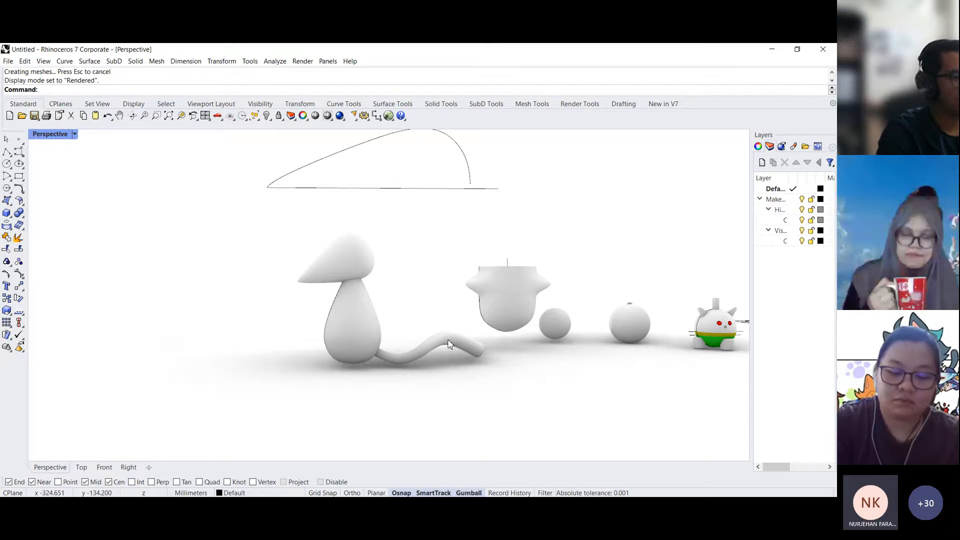
{"action": "right_click_drag", "start_coordinate": [448, 343], "coordinate": [499, 349]}
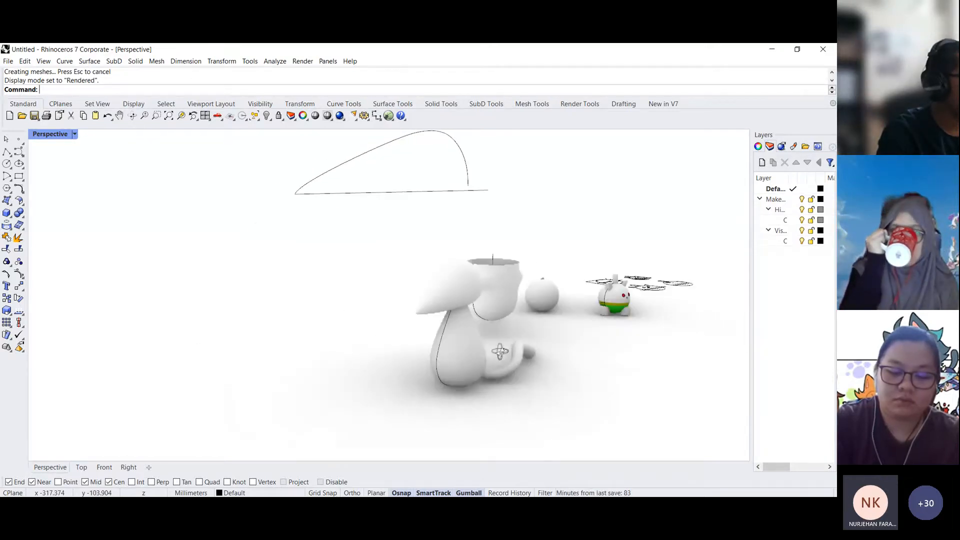
- Restore the four-viewport layout, select the whole bird with its tail, and examine the models in the different views
{"action": "double_click", "coordinate": [50, 134]}
{"action": "scroll", "coordinate": [260, 225], "scroll_direction": "down", "scroll_amount": 6}
{"action": "right_click_drag", "start_coordinate": [216, 248], "coordinate": [204, 247]}
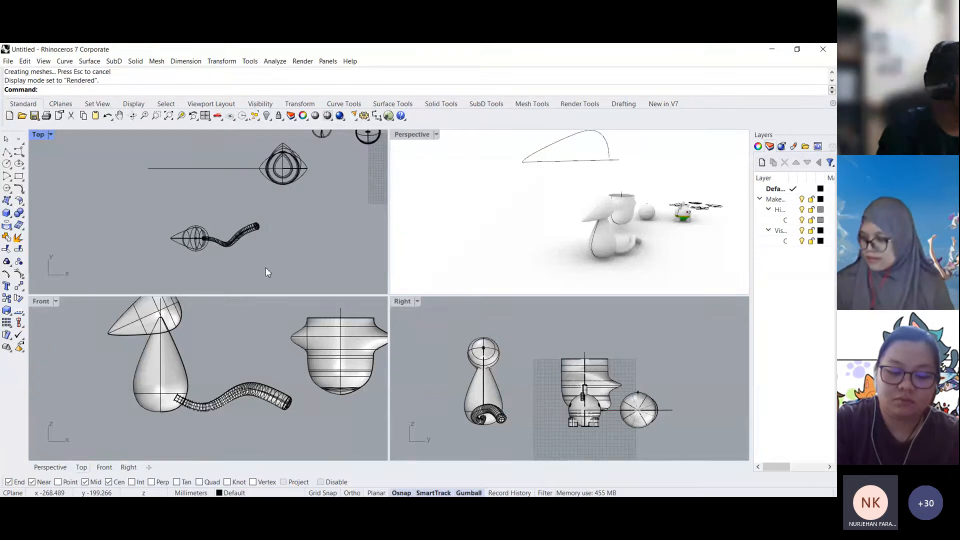
{"action": "left_click_drag", "start_coordinate": [266, 267], "coordinate": [161, 213]}
{"action": "right_click_drag", "start_coordinate": [216, 351], "coordinate": [234, 383]}
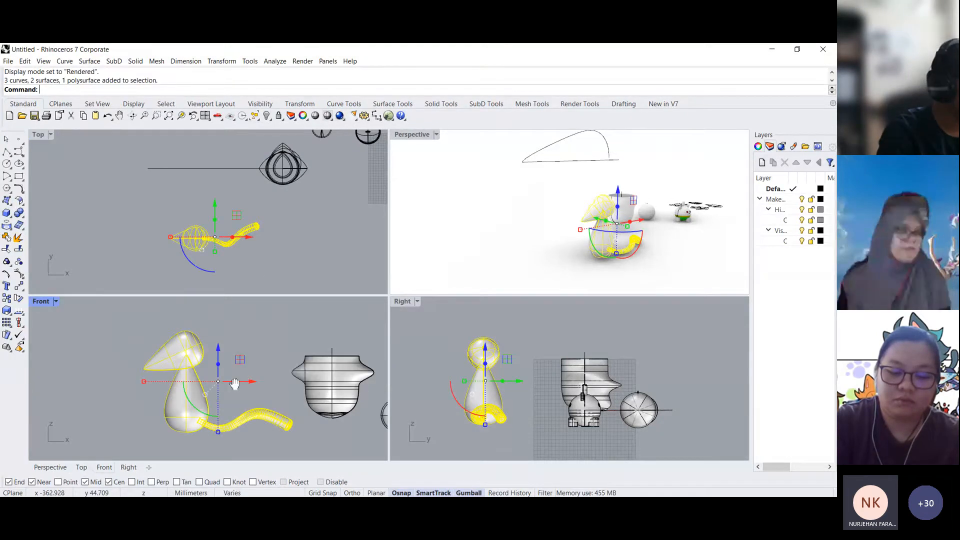
{"action": "right_click_drag", "start_coordinate": [483, 394], "coordinate": [484, 394]}
{"action": "scroll", "coordinate": [484, 396], "scroll_direction": "up", "scroll_amount": 1}
{"action": "scroll", "coordinate": [205, 221], "scroll_direction": "up", "scroll_amount": 4}
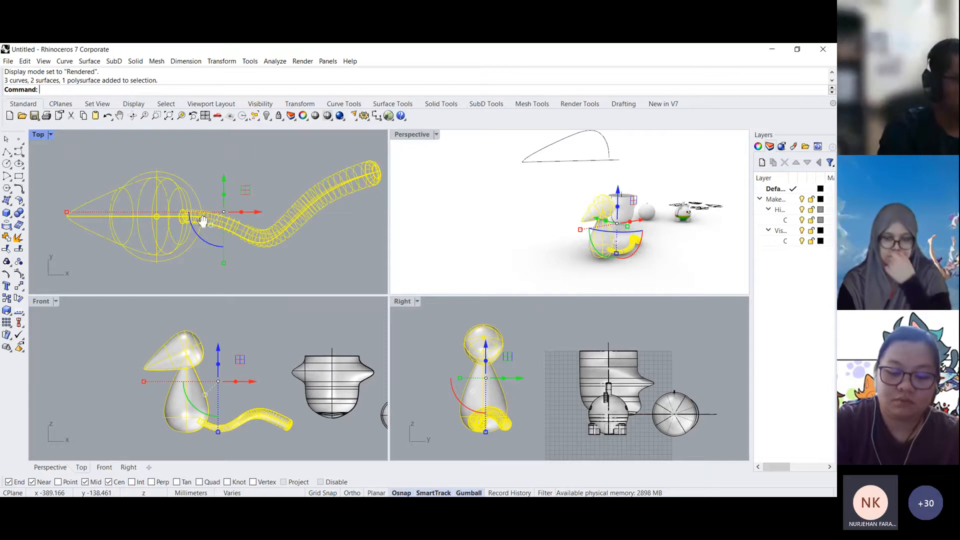
{"action": "scroll", "coordinate": [564, 197], "scroll_direction": "up", "scroll_amount": 3}
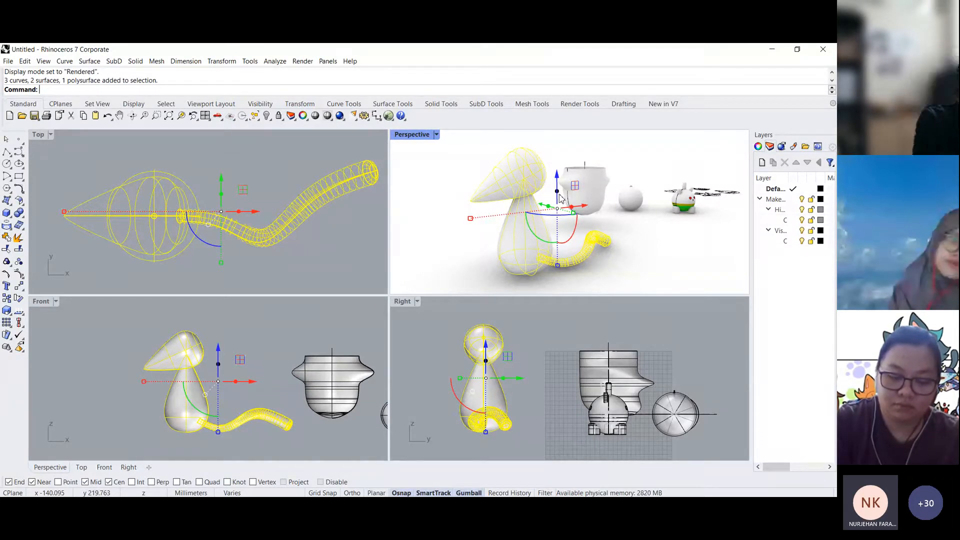
{"action": "scroll", "coordinate": [693, 209], "scroll_direction": "up", "scroll_amount": 4}
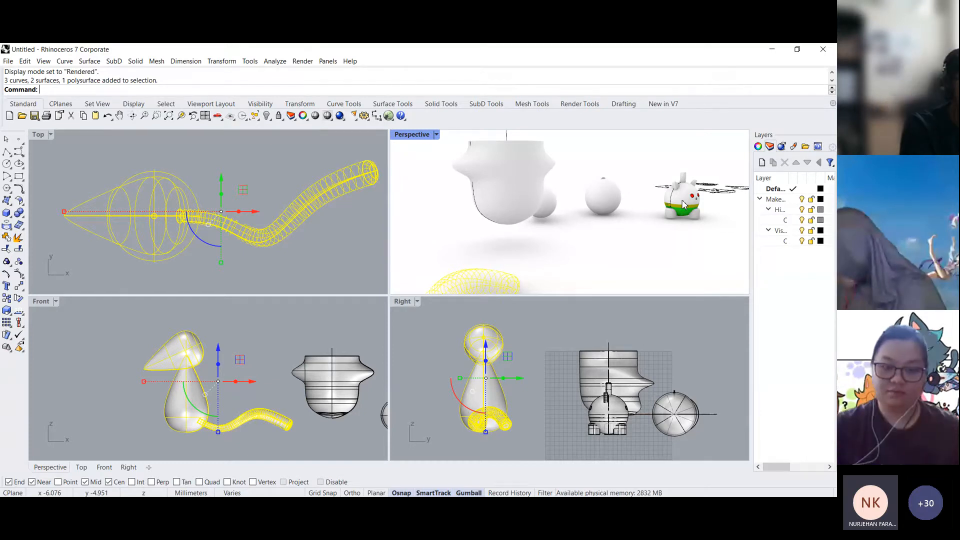
{"action": "right_click_drag", "start_coordinate": [683, 205], "coordinate": [612, 200]}
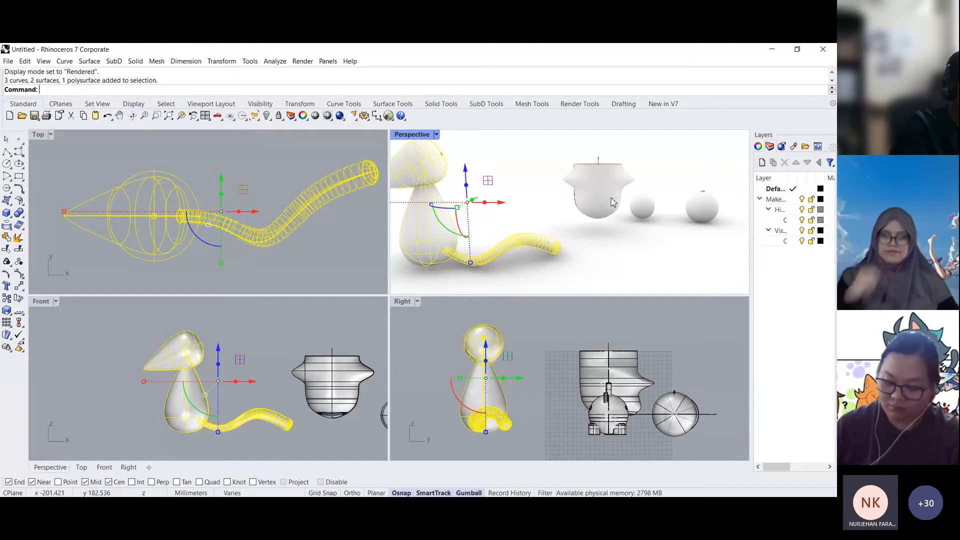
- Show the control points of the pot-shaped form's side and base surfaces
{"action": "scroll", "coordinate": [628, 182], "scroll_direction": "up", "scroll_amount": 9}
{"action": "left_click", "coordinate": [594, 220]}
{"action": "left_click", "coordinate": [549, 273], "text": "shift"}
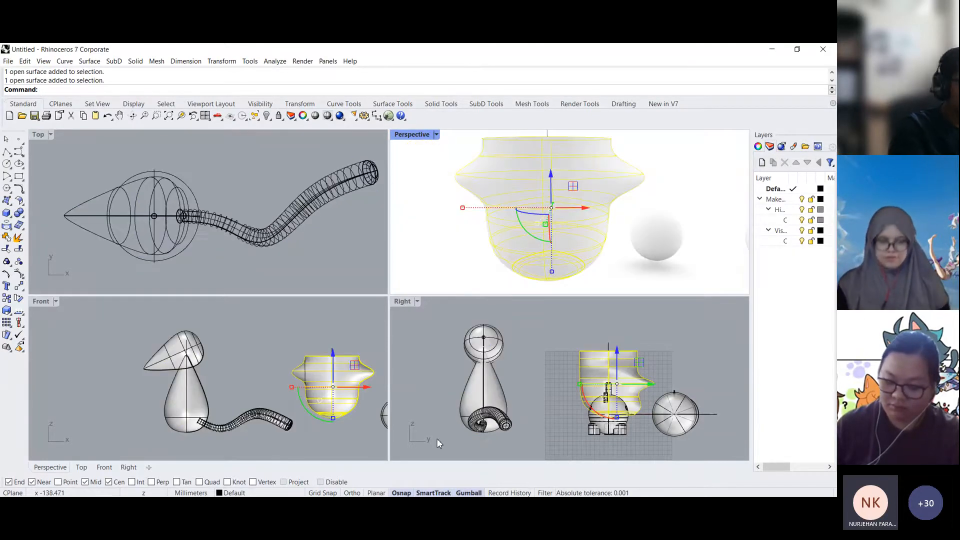
{"action": "left_click", "coordinate": [400, 492]}
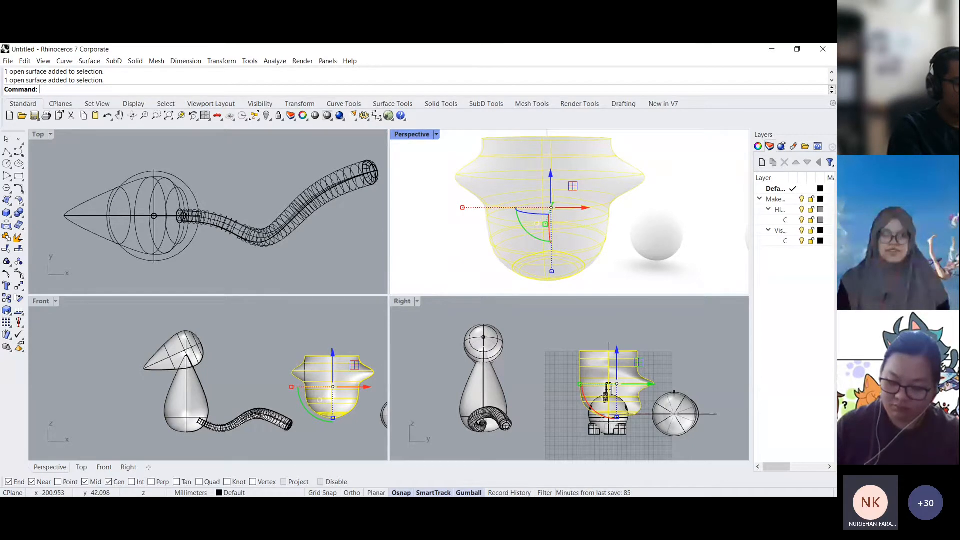
{"action": "key", "text": "F10"}
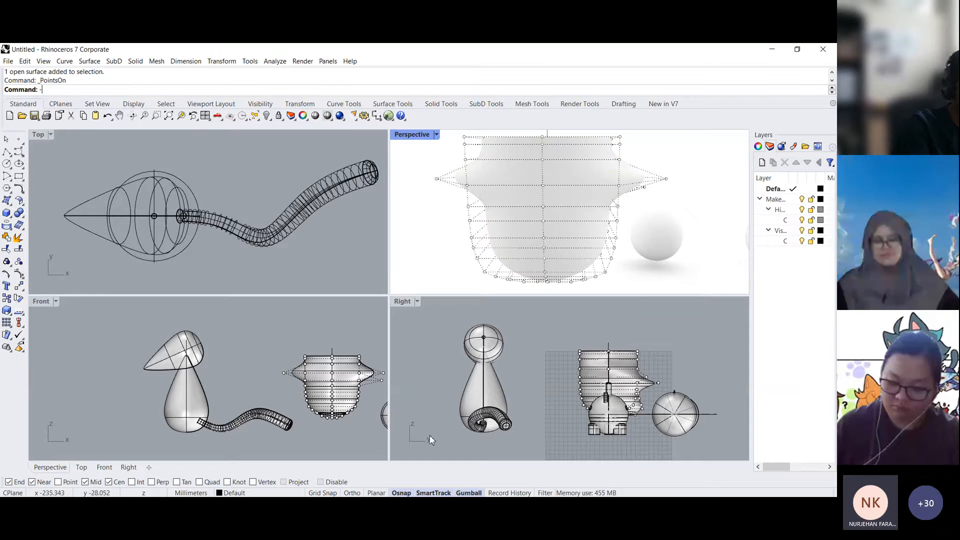
{"action": "right_click_drag", "start_coordinate": [598, 229], "coordinate": [606, 248]}
{"action": "right_click_drag", "start_coordinate": [581, 204], "coordinate": [664, 214]}
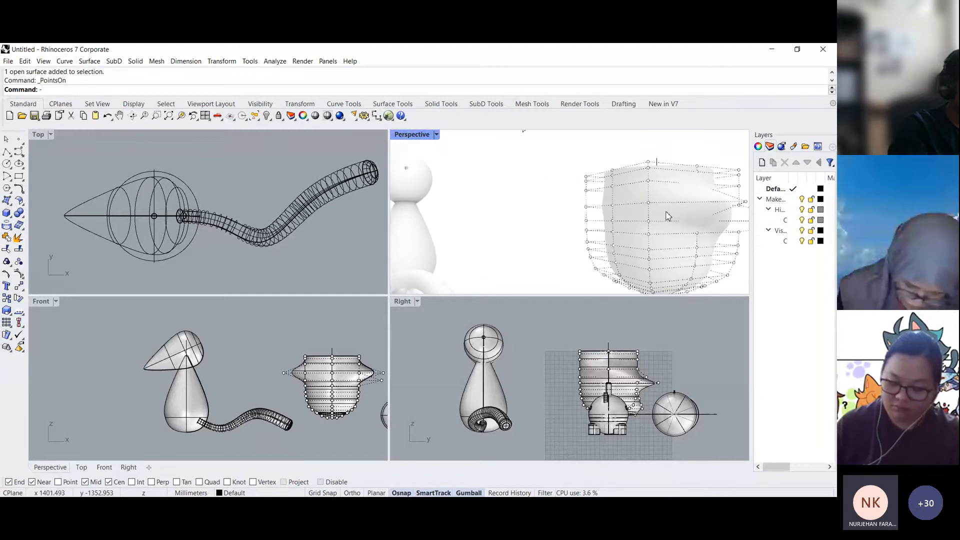
{"action": "right_click_drag", "start_coordinate": [575, 218], "coordinate": [622, 203]}
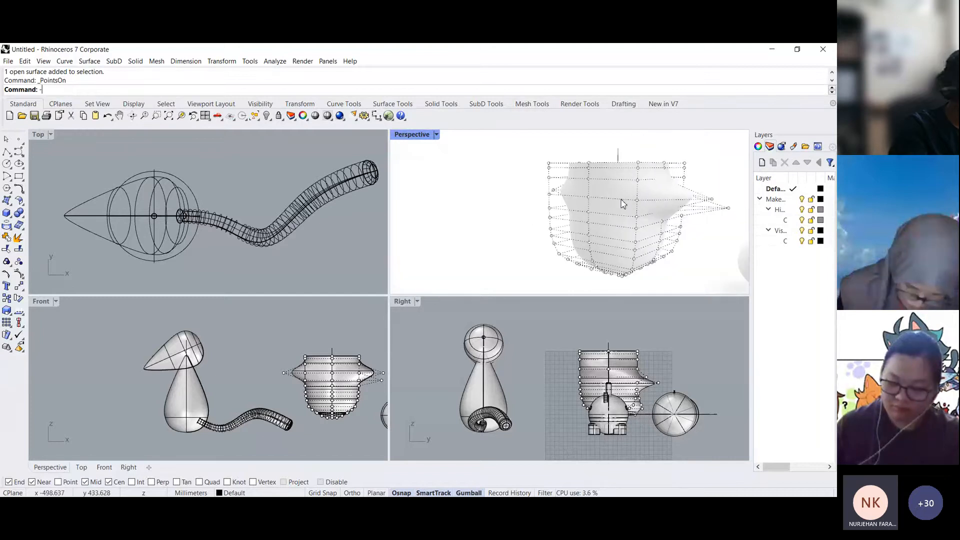
- Insert a series of U-direction knots down the pot-shaped form's side surface to add horizontal rows of control points
{"action": "left_click", "coordinate": [19, 276]}
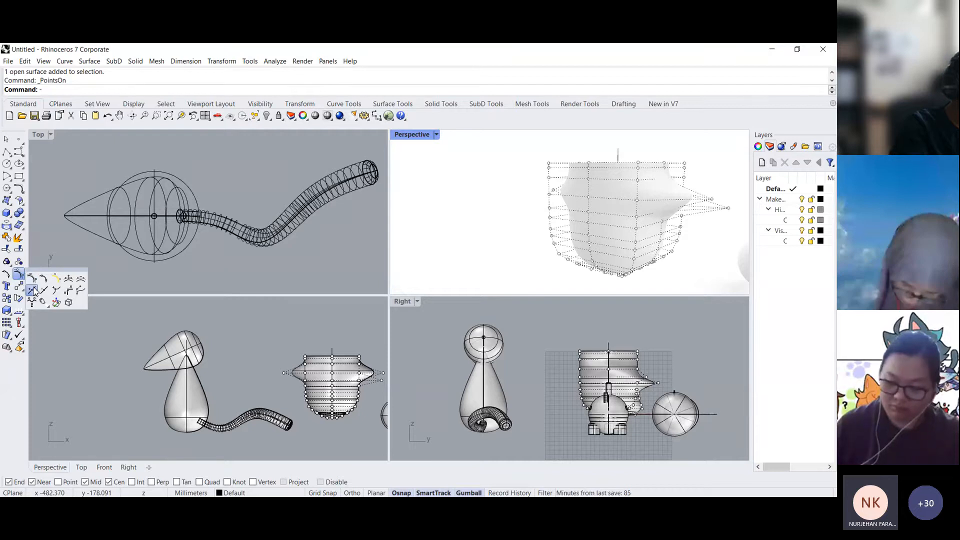
{"action": "left_click", "coordinate": [33, 290]}
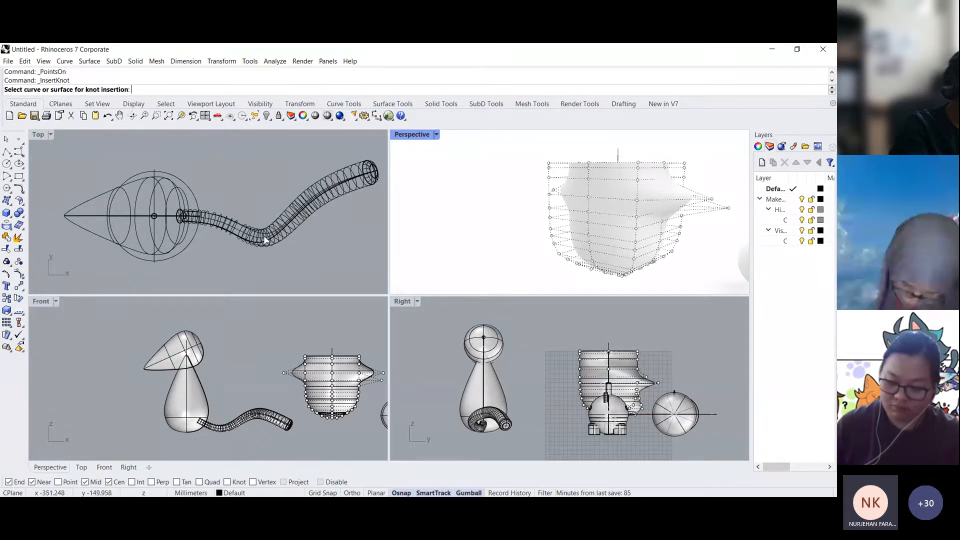
{"action": "left_click", "coordinate": [560, 200]}
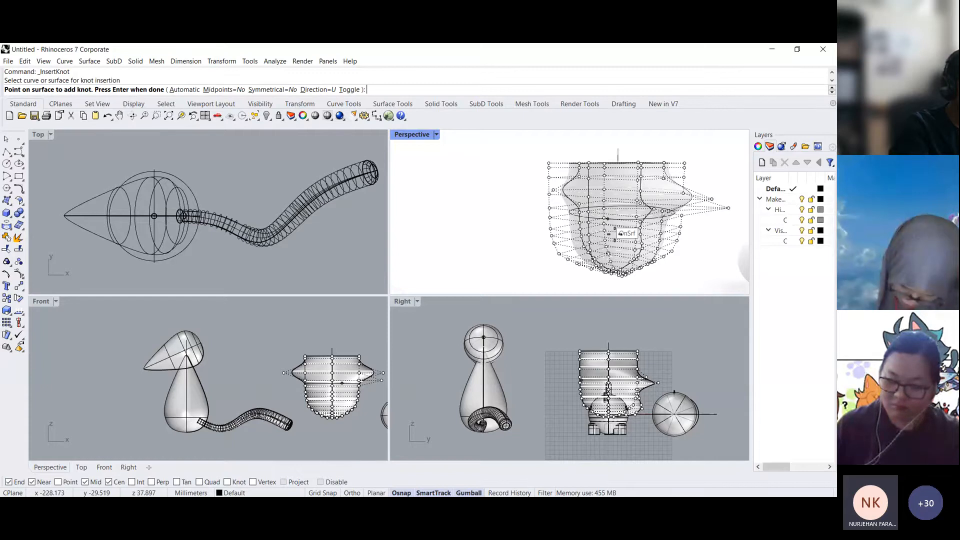
{"action": "left_click", "coordinate": [620, 232]}
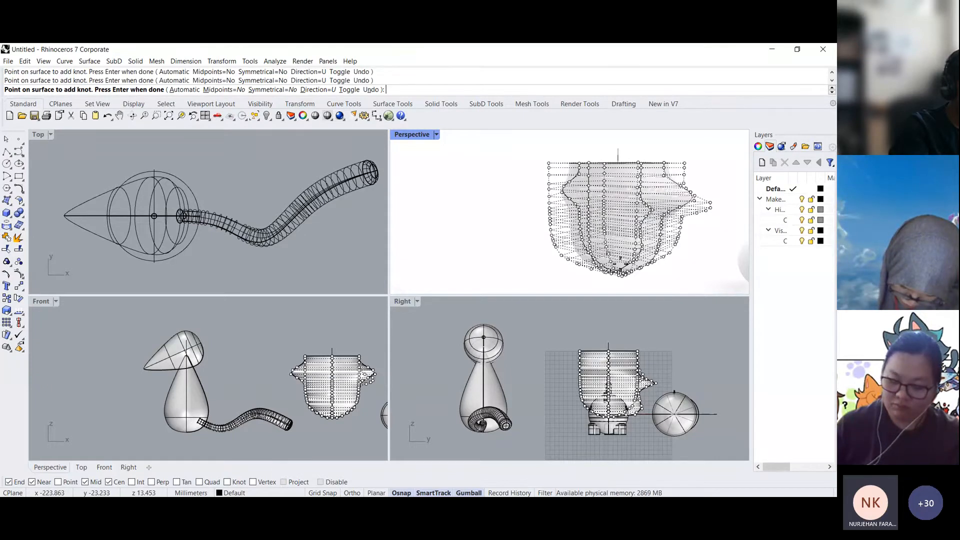
{"action": "key", "text": "Return"}
{"action": "right_click_drag", "start_coordinate": [632, 242], "coordinate": [614, 228]}
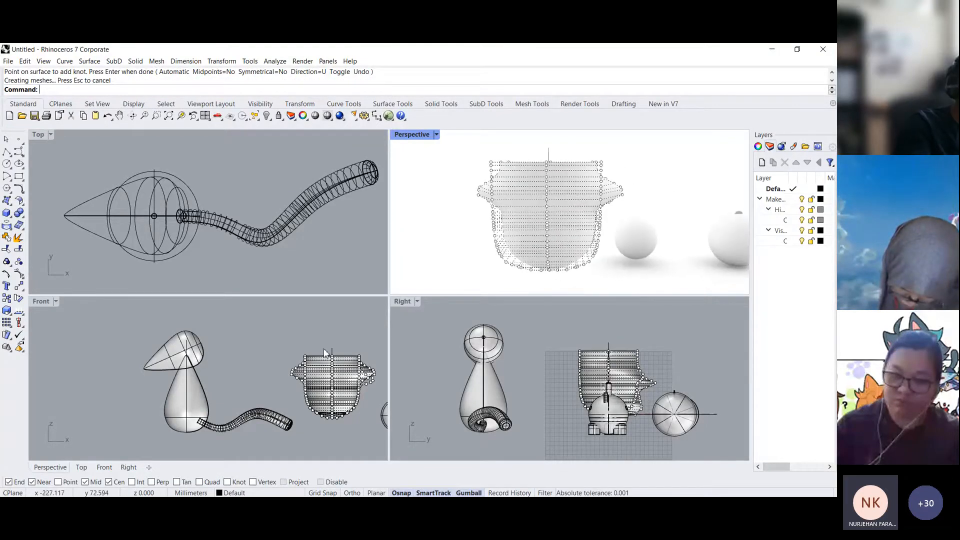
- Show the control points of the bird's teardrop body in the Front view
{"action": "left_click", "coordinate": [303, 344]}
{"action": "scroll", "coordinate": [225, 345], "scroll_direction": "up", "scroll_amount": 6}
{"action": "right_click_drag", "start_coordinate": [139, 370], "coordinate": [168, 329]}
{"action": "left_click", "coordinate": [247, 427]}
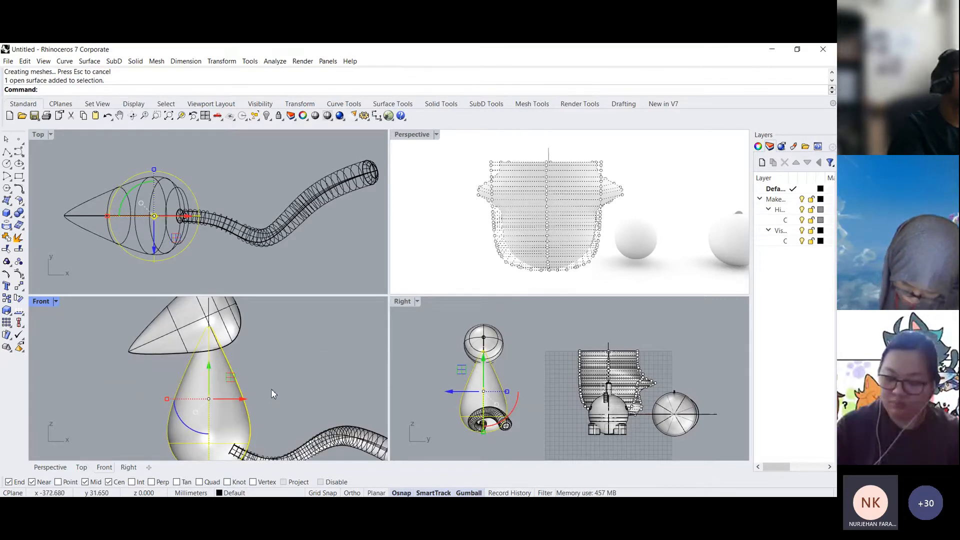
{"action": "key", "text": "F10"}
{"action": "right_click_drag", "start_coordinate": [256, 402], "coordinate": [255, 371]}
- Insert a series of U-direction knots along the bird's body from the neck down to the tail joint
{"action": "left_click", "coordinate": [19, 274]}
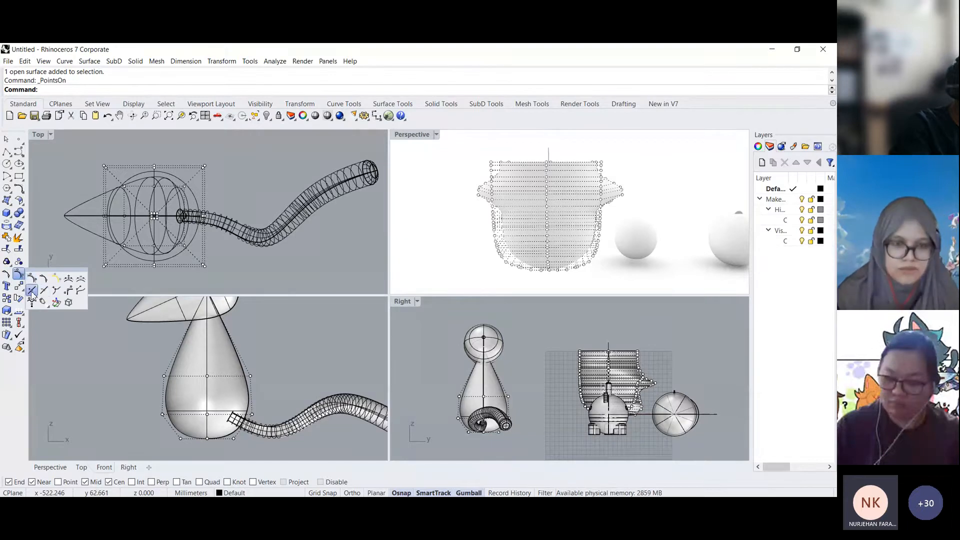
{"action": "left_click", "coordinate": [32, 291]}
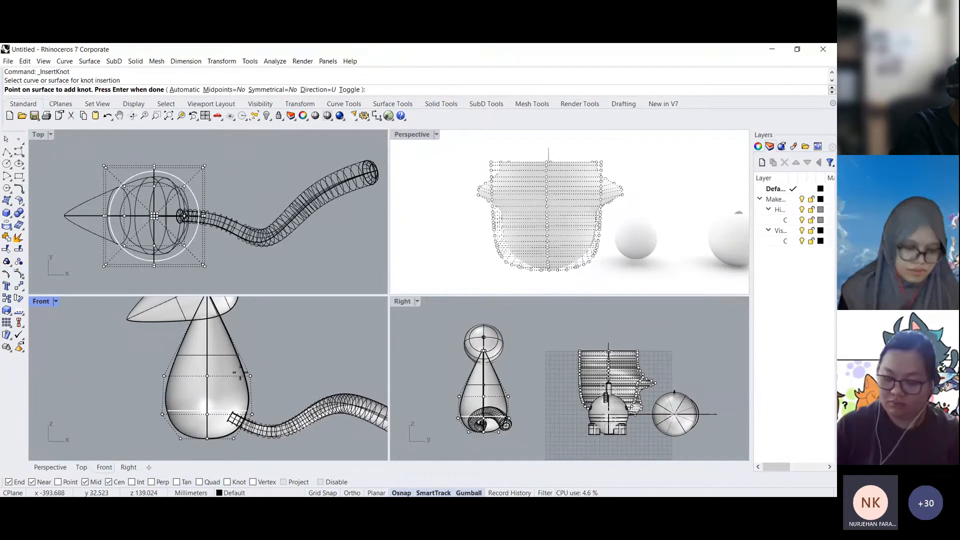
{"action": "left_click", "coordinate": [230, 343]}
{"action": "left_click", "coordinate": [231, 357]}
{"action": "left_click", "coordinate": [232, 371]}
{"action": "left_click", "coordinate": [234, 385]}
{"action": "left_click", "coordinate": [233, 393]}
{"action": "left_click", "coordinate": [232, 399]}
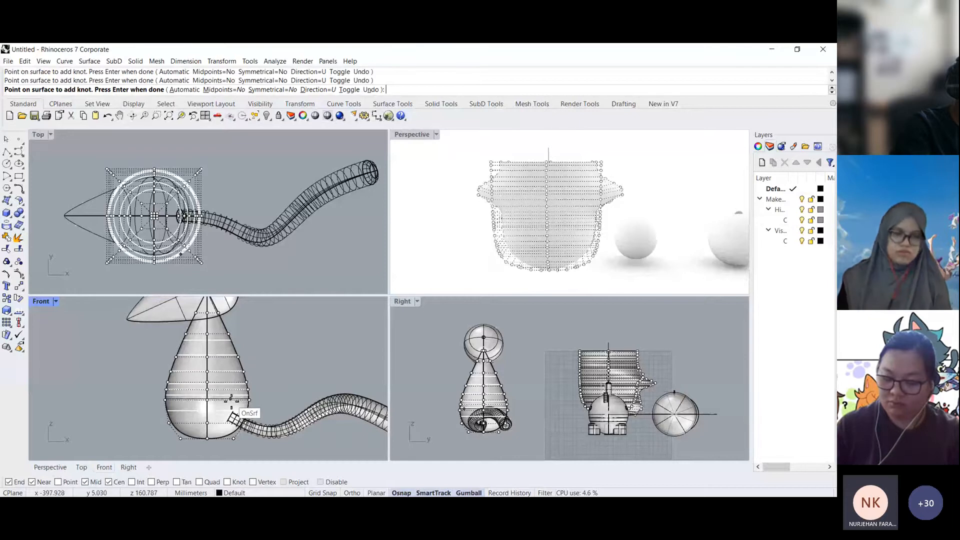
{"action": "left_click", "coordinate": [232, 406]}
{"action": "key", "text": "Return"}
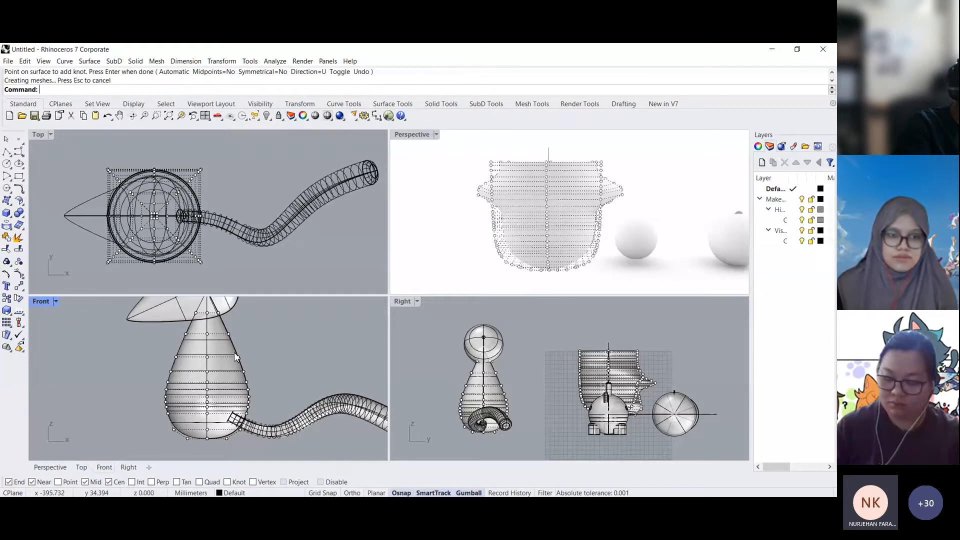
- Pull a control point on the bird's upper body outward in the Front view to form a side bulge, and hide the control points
{"action": "left_click_drag", "start_coordinate": [234, 351], "coordinate": [297, 358]}
{"action": "left_click", "coordinate": [337, 331]}
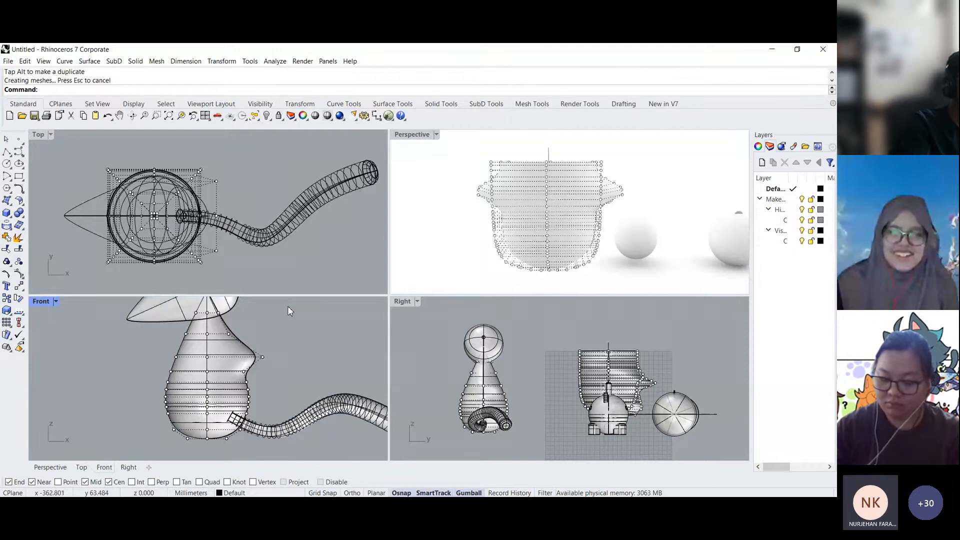
{"action": "mouse_move", "coordinate": [615, 371]}
{"action": "right_mouse_down"}
{"action": "mouse_move", "coordinate": [578, 370]}
{"action": "mouse_move", "coordinate": [607, 364]}
{"action": "right_mouse_up"}
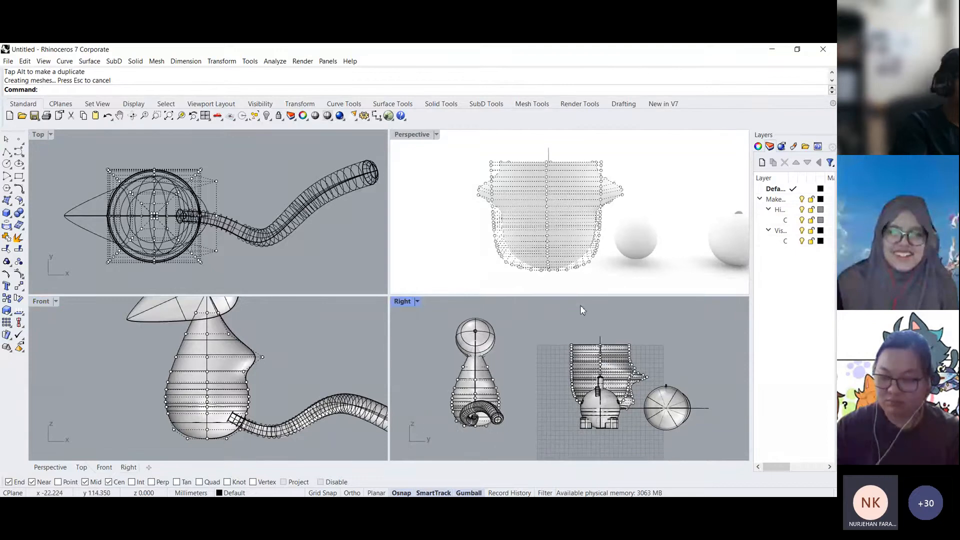
{"action": "key", "text": "Escape"}
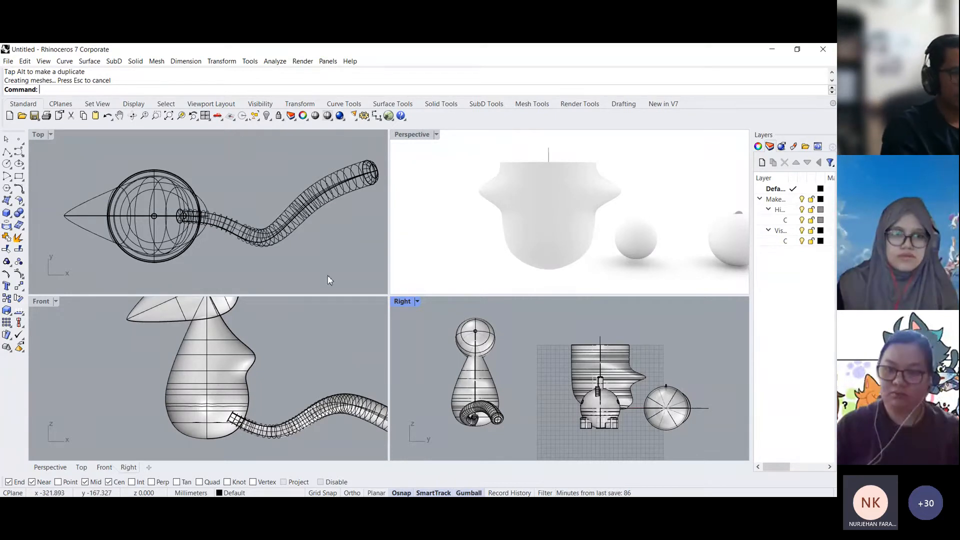
- Draw a small upright rectangle in the empty area above the bird in the maximized Top view
{"action": "double_click", "coordinate": [38, 134]}
{"action": "right_click_drag", "start_coordinate": [337, 210], "coordinate": [319, 351]}
{"action": "scroll", "coordinate": [320, 351], "scroll_direction": "down", "scroll_amount": 9}
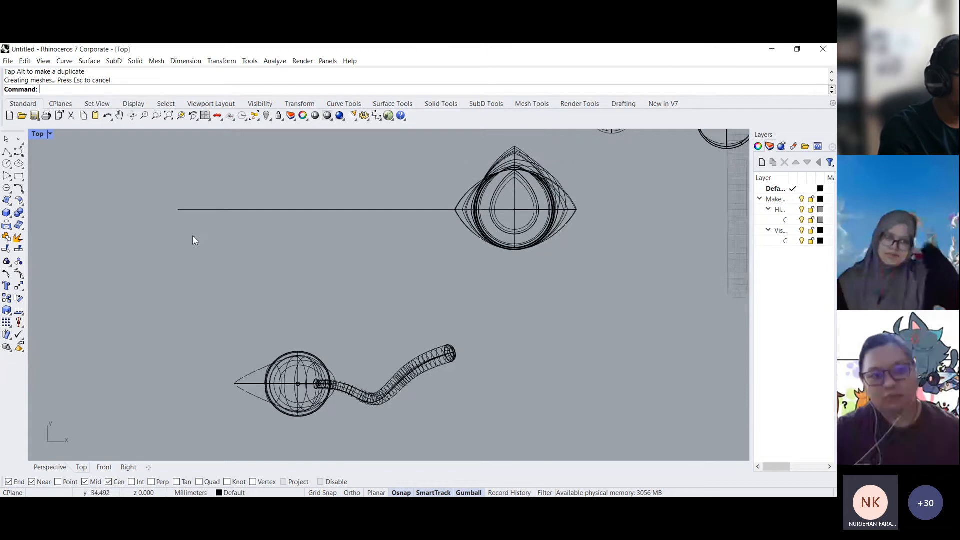
{"action": "left_click", "coordinate": [7, 214]}
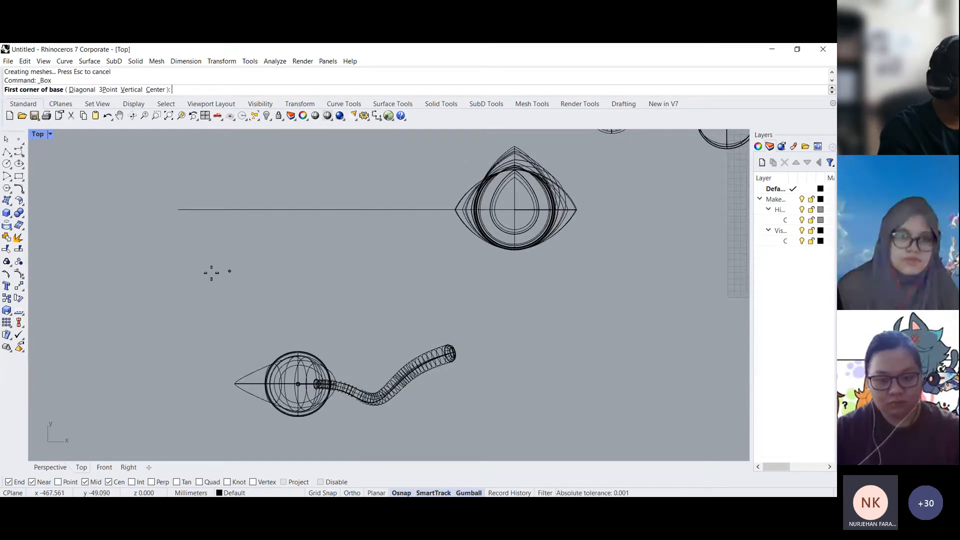
{"action": "scroll", "coordinate": [235, 241], "scroll_direction": "up", "scroll_amount": 3}
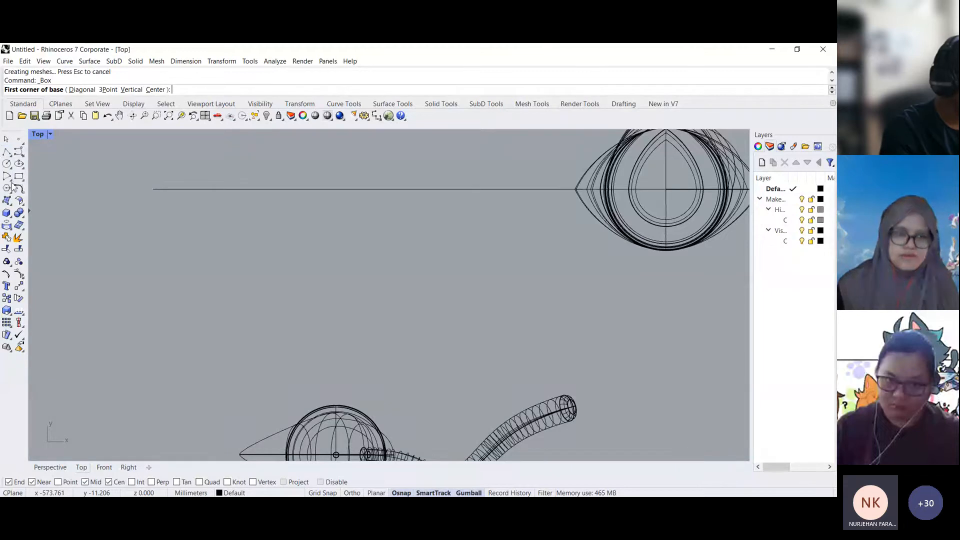
{"action": "left_click", "coordinate": [17, 153]}
{"action": "left_click", "coordinate": [19, 177]}
{"action": "left_click", "coordinate": [235, 225]}
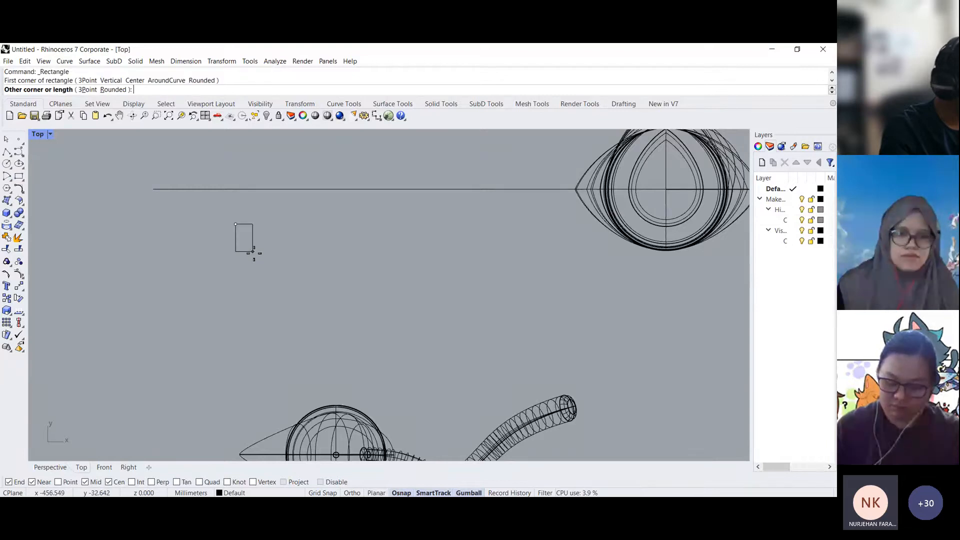
{"action": "left_click", "coordinate": [256, 265]}
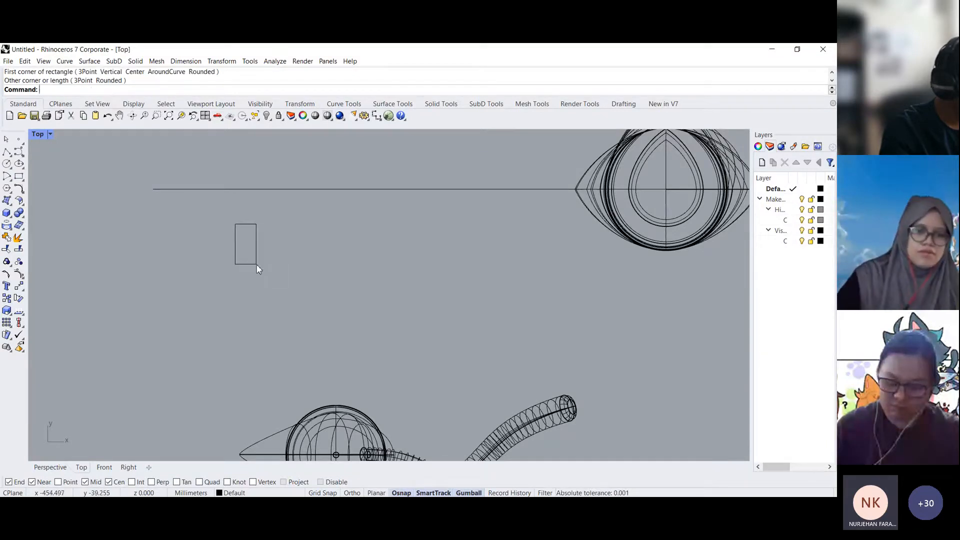
- Draw a control-point curve inside the rectangle's lower-right corner, bending from its right edge down to its bottom edge
{"action": "left_click", "coordinate": [19, 152]}
{"action": "scroll", "coordinate": [273, 240], "scroll_direction": "up", "scroll_amount": 10}
{"action": "left_click", "coordinate": [223, 272]}
{"action": "left_click", "coordinate": [202, 271]}
{"action": "left_click", "coordinate": [192, 281]}
{"action": "left_click", "coordinate": [198, 294]}
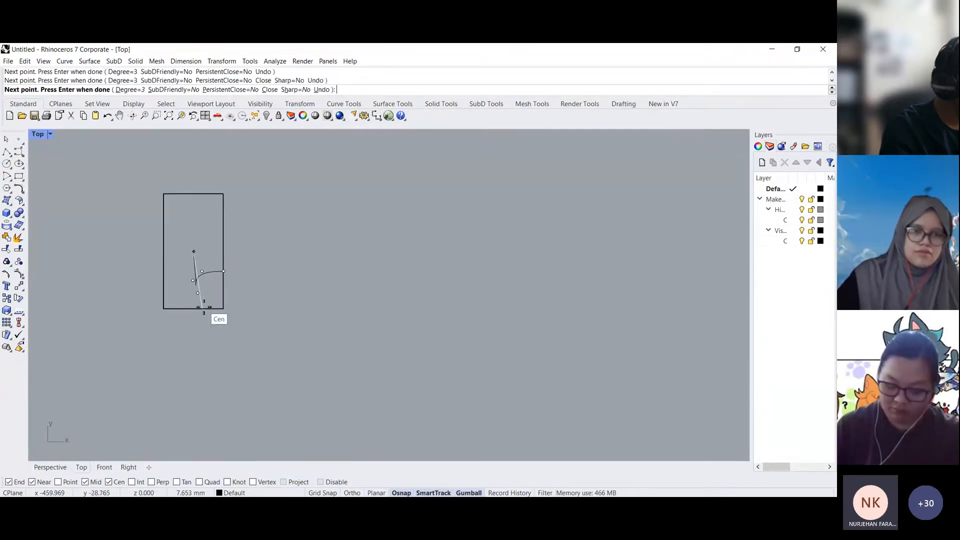
{"action": "scroll", "coordinate": [203, 314], "scroll_direction": "up", "scroll_amount": 8}
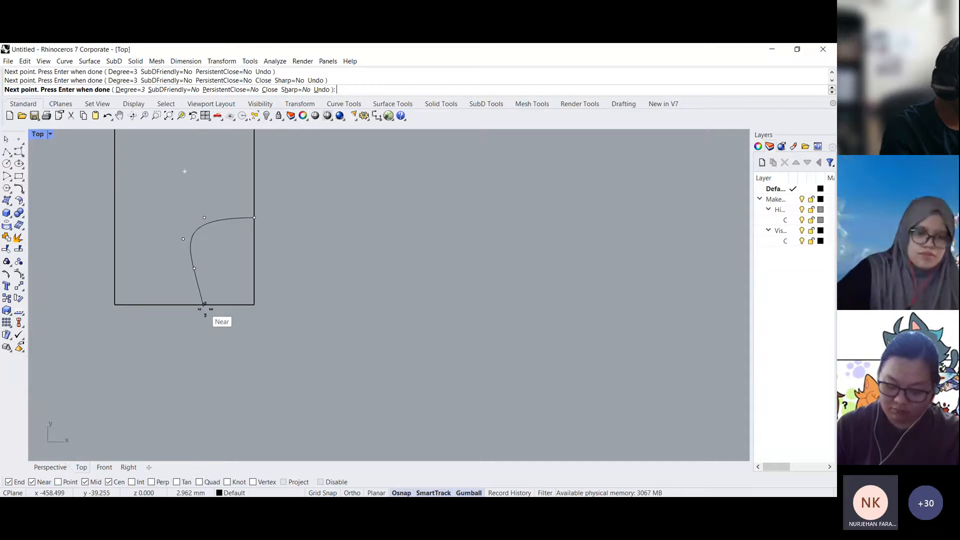
{"action": "left_click", "coordinate": [205, 305]}
{"action": "key", "text": "Return"}
- Trim away the rectangle's lower-right corner outside the curve, leaving a curved notch
{"action": "scroll", "coordinate": [290, 318], "scroll_direction": "down", "scroll_amount": 6}
{"action": "left_click_drag", "start_coordinate": [335, 374], "coordinate": [232, 245]}
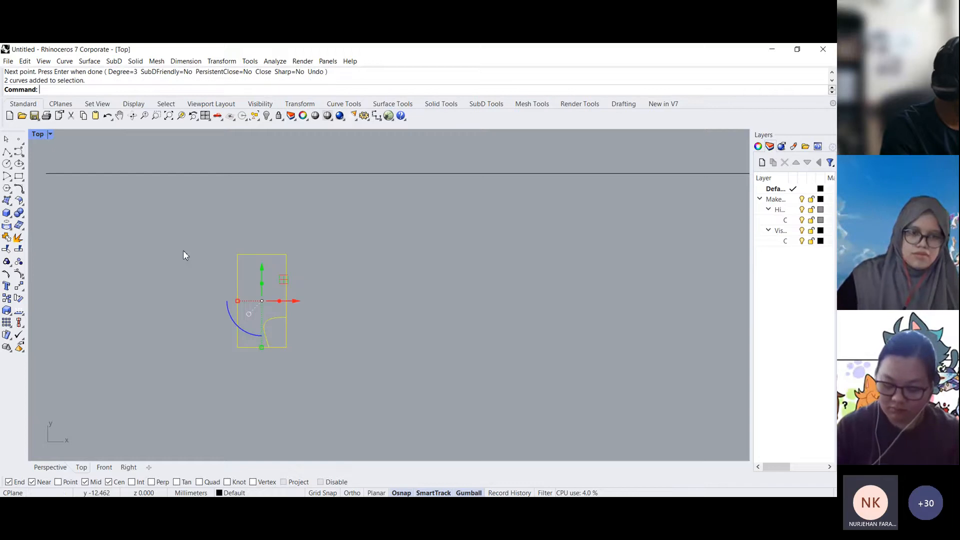
{"action": "left_click", "coordinate": [20, 250]}
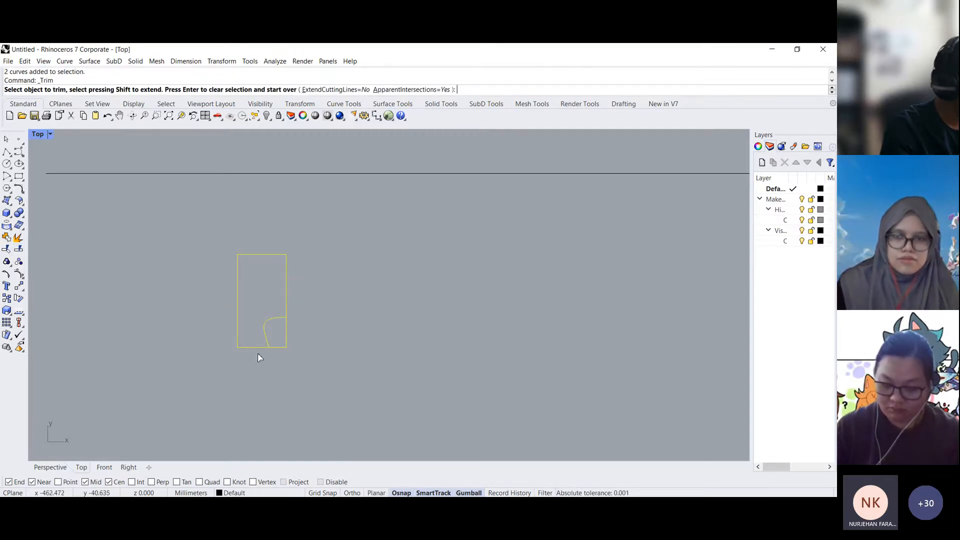
{"action": "left_click", "coordinate": [286, 331]}
{"action": "key", "text": "Return"}
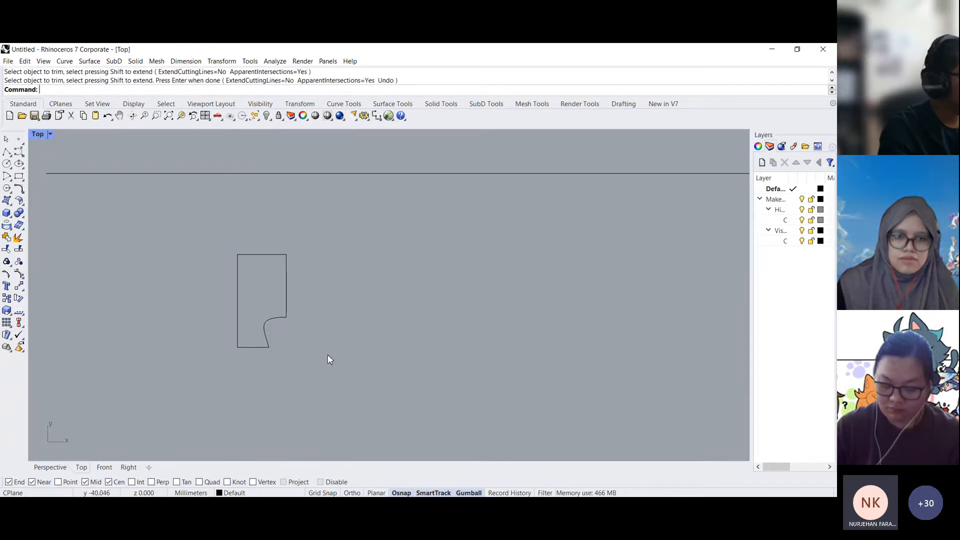
- Mirror a copy of the notched profile downward across its bottom edge
{"action": "left_click_drag", "start_coordinate": [324, 320], "coordinate": [230, 228]}
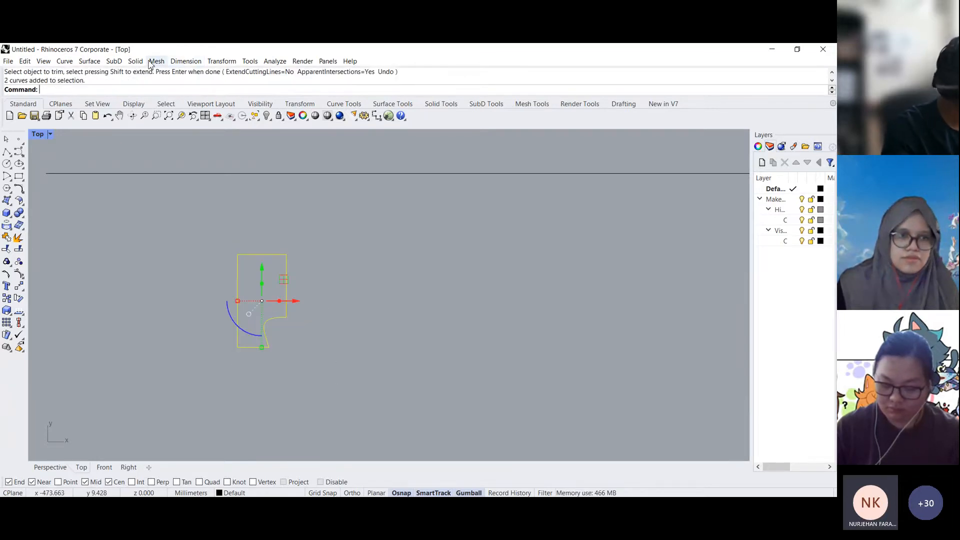
{"action": "left_click", "coordinate": [220, 61]}
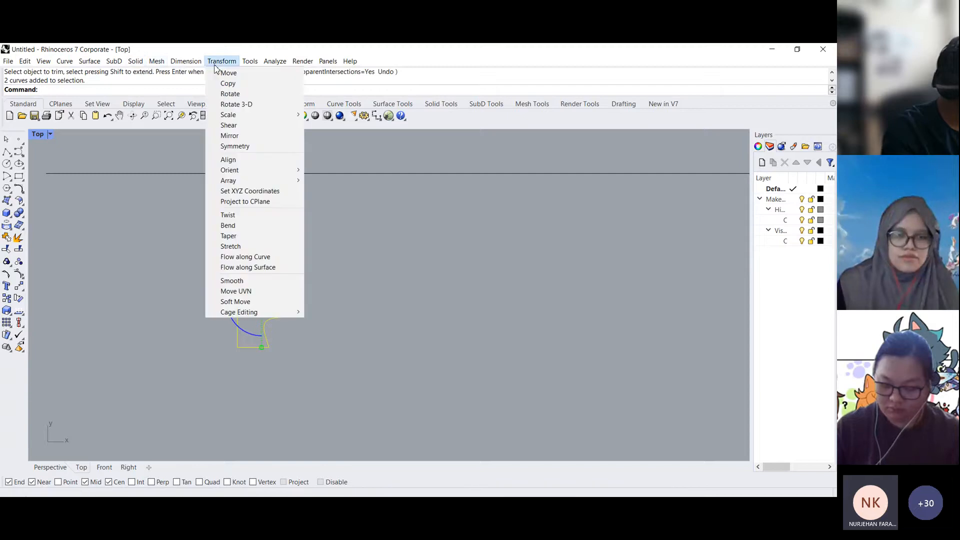
{"action": "left_click", "coordinate": [234, 136]}
{"action": "left_click", "coordinate": [268, 347]}
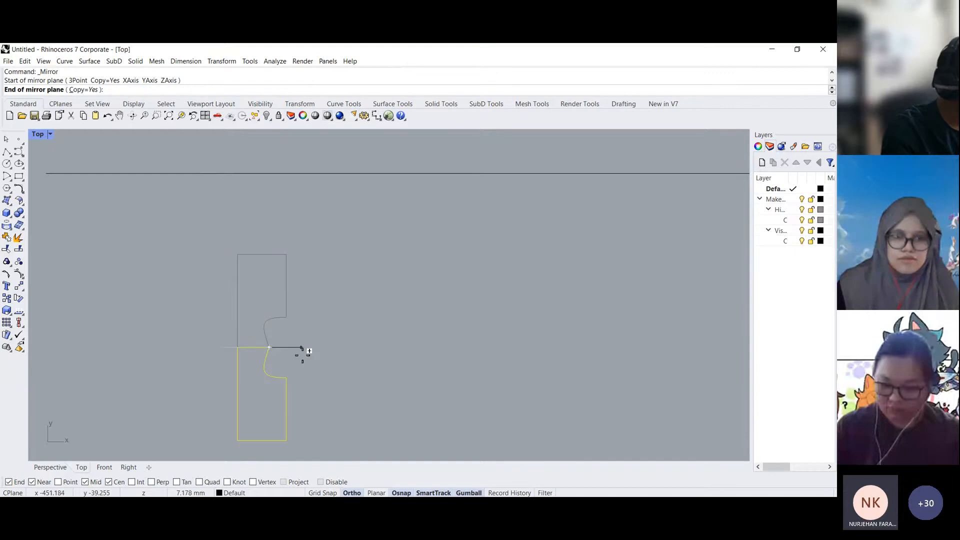
{"action": "left_click", "coordinate": [321, 347]}
- Mirror the lower profile copy across a vertical plane through its left edge, and delete the copy it was made from
{"action": "left_click_drag", "start_coordinate": [299, 391], "coordinate": [193, 354]}
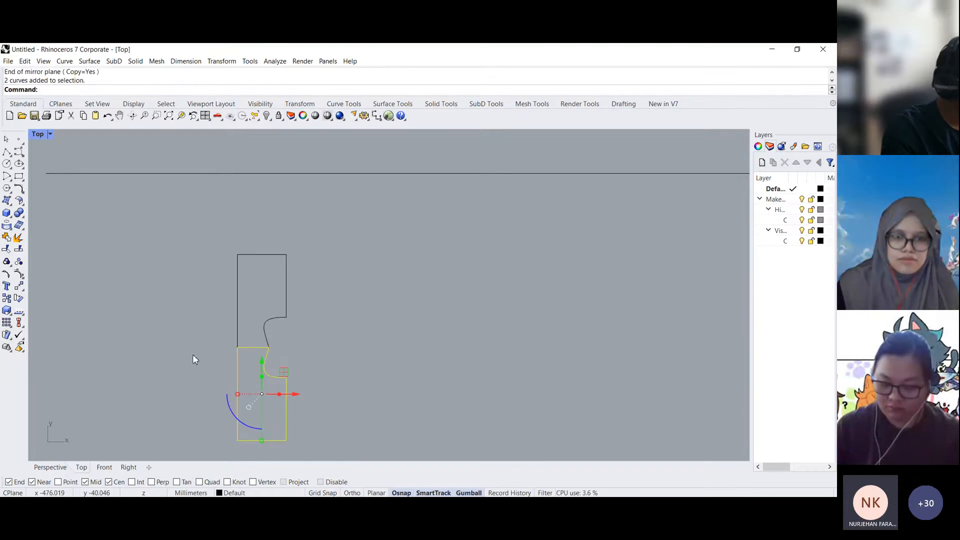
{"action": "left_click", "coordinate": [222, 63]}
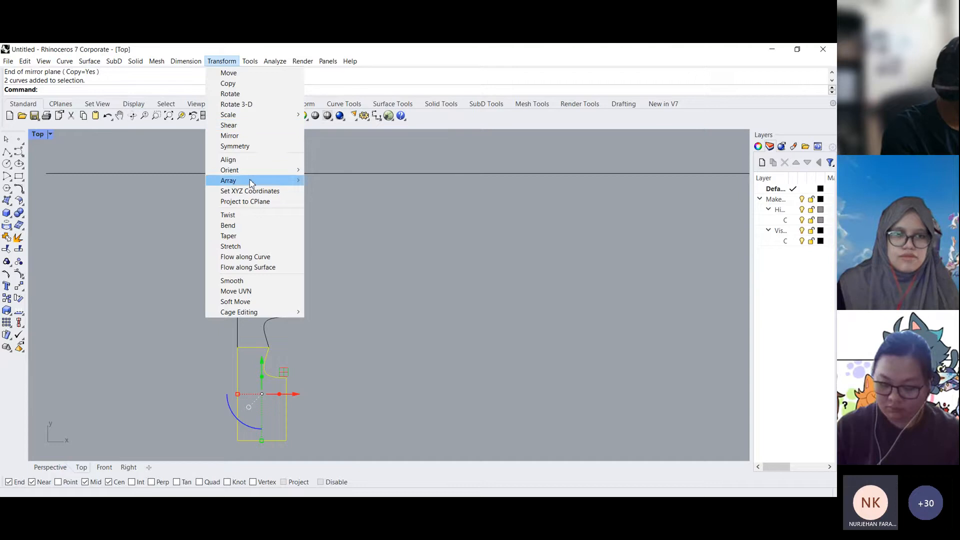
{"action": "left_click", "coordinate": [239, 137]}
{"action": "right_click_drag", "start_coordinate": [250, 422], "coordinate": [276, 347]}
{"action": "left_click", "coordinate": [263, 366]}
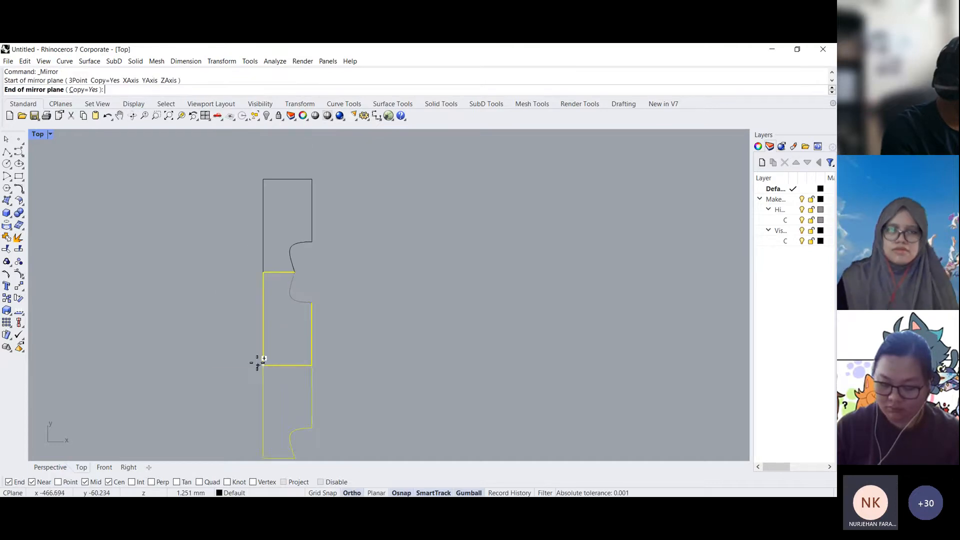
{"action": "left_click", "coordinate": [225, 284], "text": "shift"}
{"action": "key", "text": "Delete"}
- Move the flipped profile up and to the right so that its notch interlocks with the original's
{"action": "left_click_drag", "start_coordinate": [306, 364], "coordinate": [221, 305]}
{"action": "left_click_drag", "start_coordinate": [278, 322], "coordinate": [301, 273]}
{"action": "left_click", "coordinate": [404, 313]}
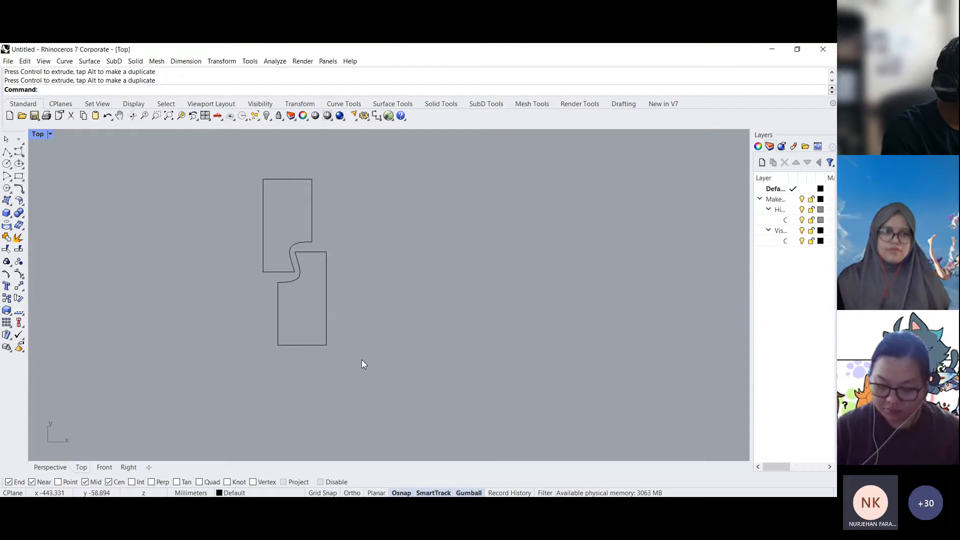
{"action": "left_click_drag", "start_coordinate": [382, 385], "coordinate": [265, 205]}
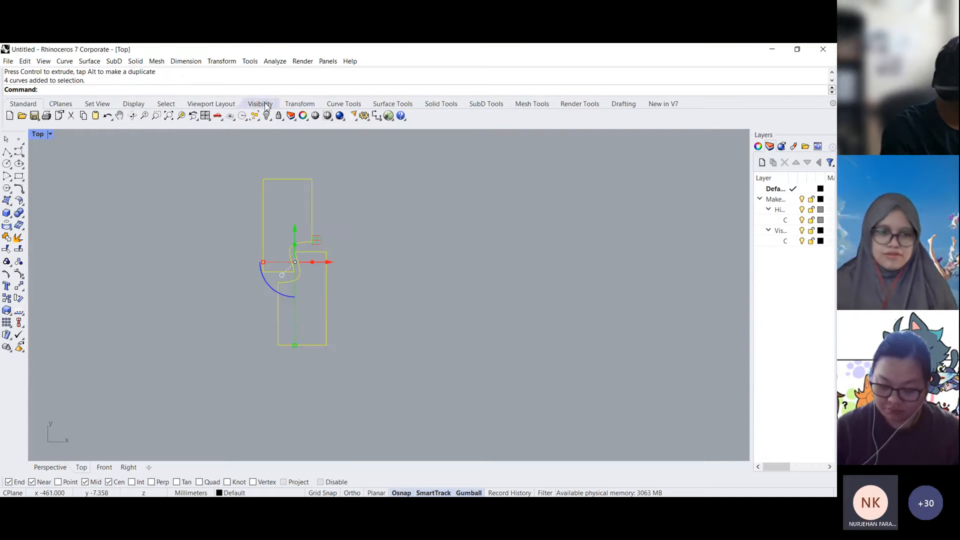
{"action": "left_click", "coordinate": [222, 61]}
{"action": "left_click", "coordinate": [229, 83]}
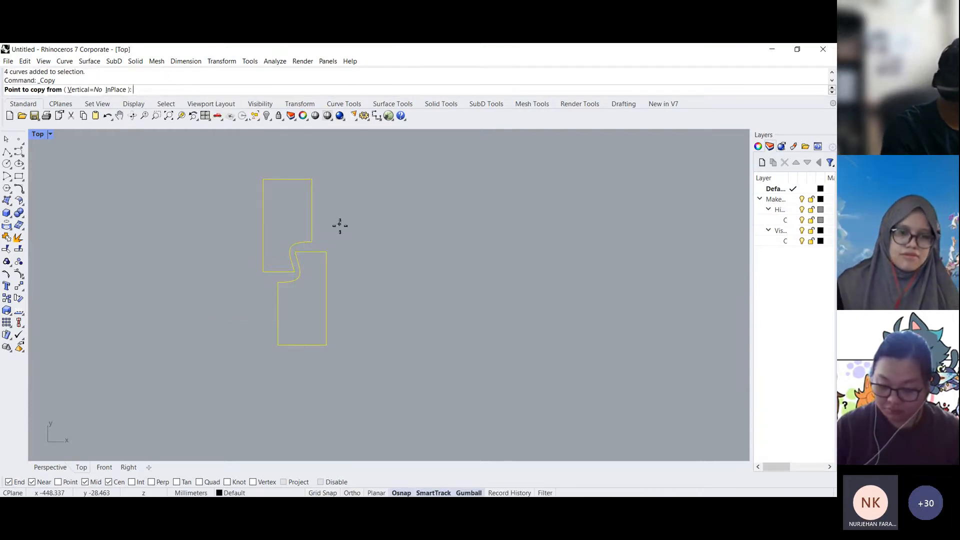
{"action": "left_click", "coordinate": [312, 200]}
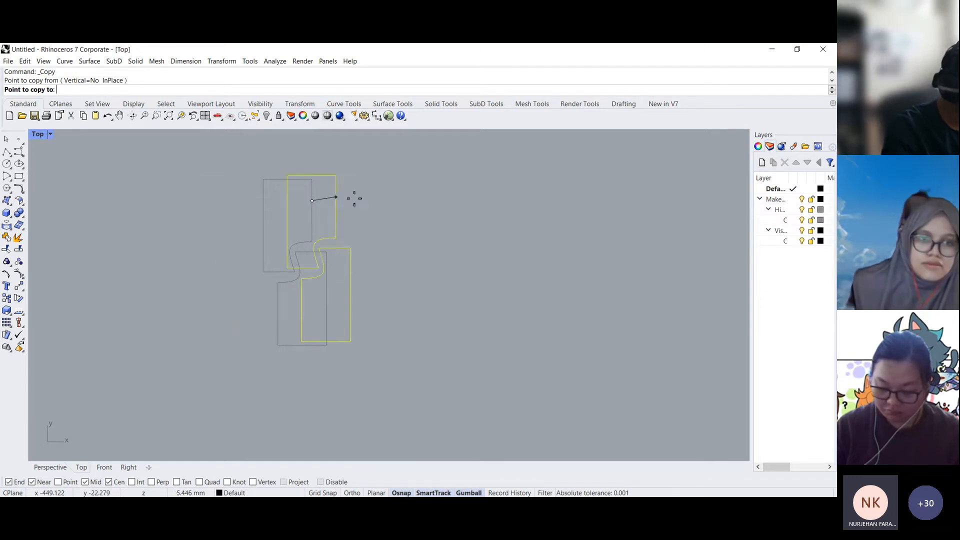
{"action": "key", "text": "Escape"}
{"action": "key", "text": "Escape"}
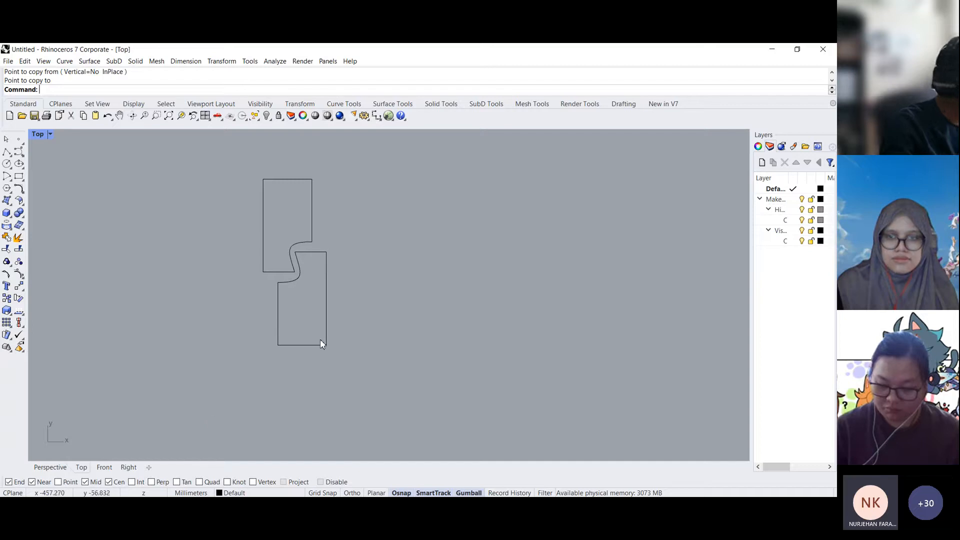
- Delete the interlocking lower piece, both its outline and its notch curve
{"action": "left_click", "coordinate": [325, 303]}
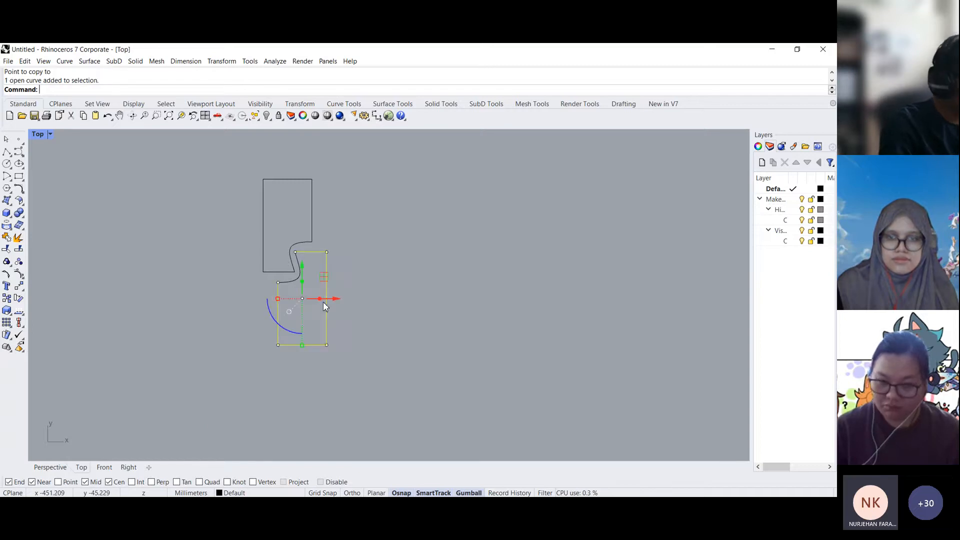
{"action": "key", "text": "Delete"}
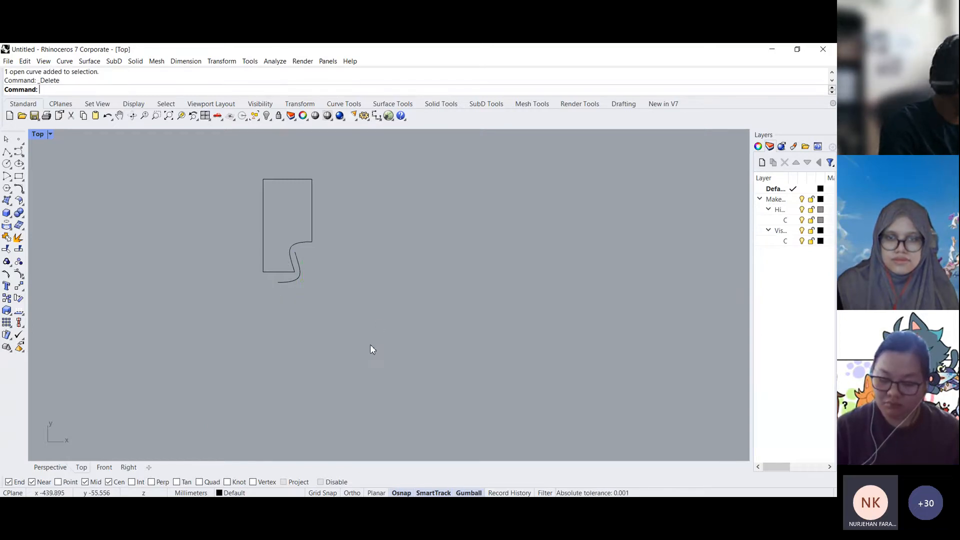
{"action": "left_click", "coordinate": [296, 281]}
{"action": "key", "text": "Delete"}
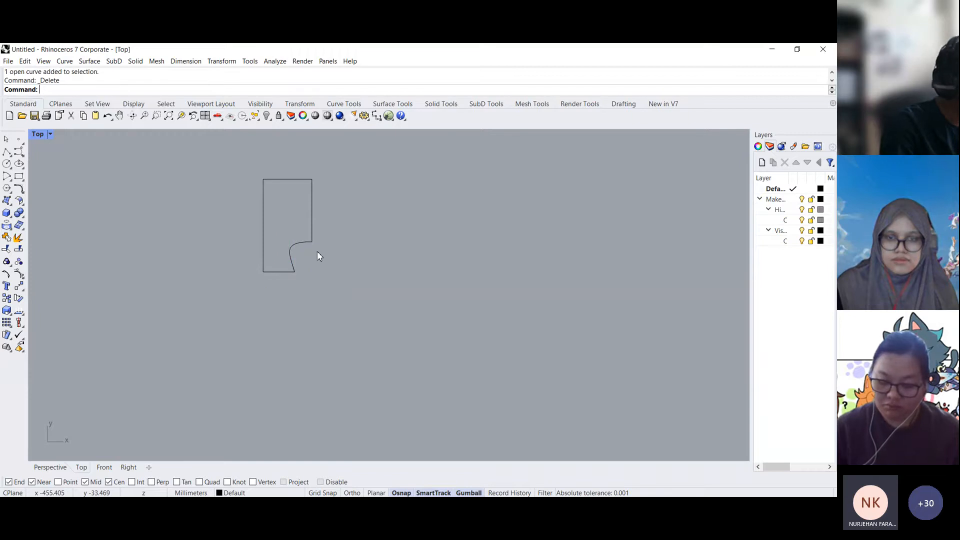
- Draw a vertical line down from the profile's top edge near the right corner, running past the notch curve
{"action": "left_click", "coordinate": [7, 151]}
{"action": "scroll", "coordinate": [306, 185], "scroll_direction": "up", "scroll_amount": 2}
{"action": "left_click", "coordinate": [300, 176]}
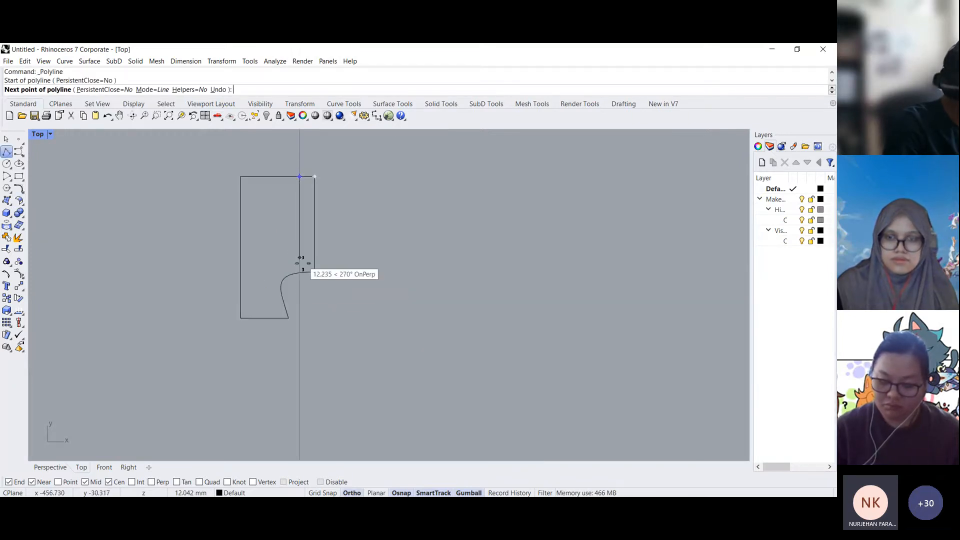
{"action": "key", "text": "F8"}
{"action": "left_click", "coordinate": [300, 315]}
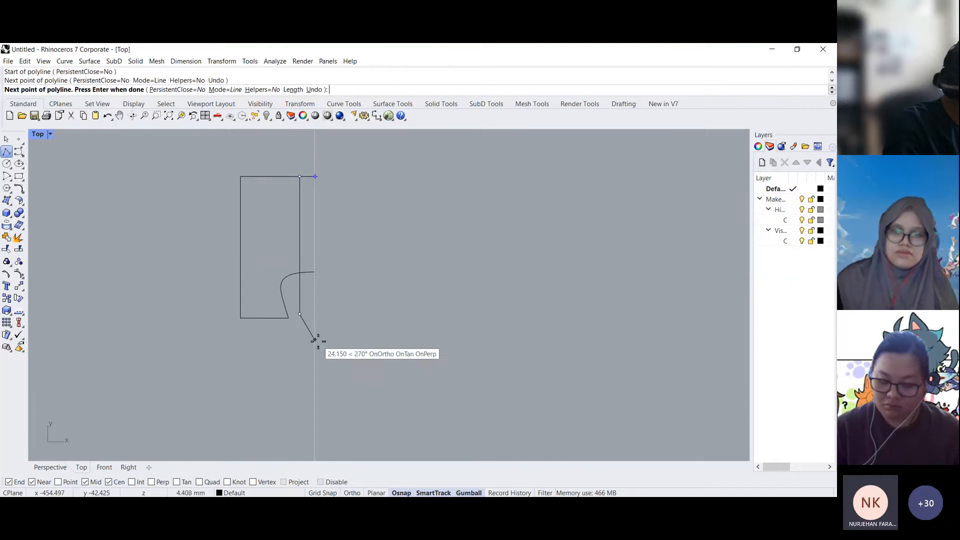
{"action": "key", "text": "Return"}
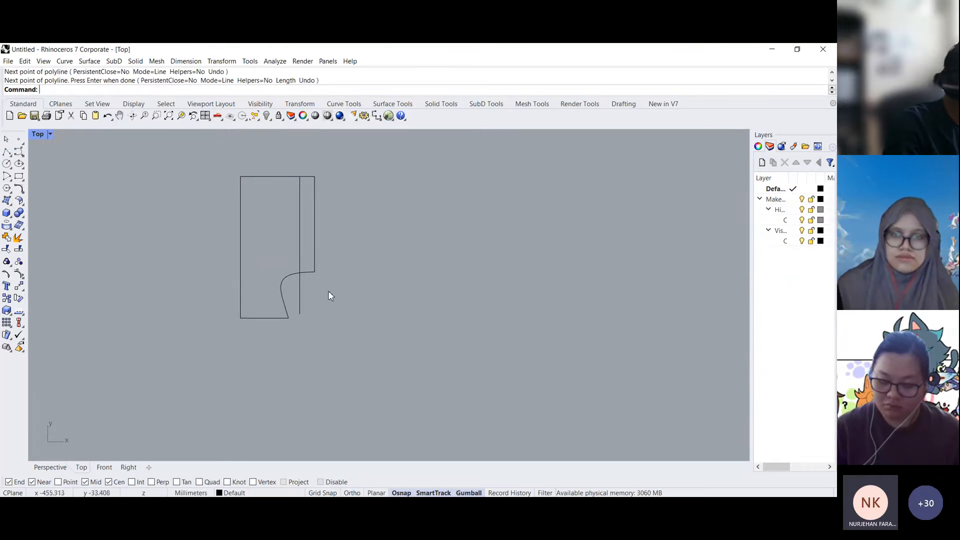
- Trim off the profile strip right of the vertical line and the line's excess below the notch curve
{"action": "left_click", "coordinate": [6, 249]}
{"action": "left_click_drag", "start_coordinate": [377, 352], "coordinate": [241, 177]}
{"action": "key", "text": "Return"}
{"action": "left_click", "coordinate": [315, 216]}
{"action": "left_click", "coordinate": [300, 281]}
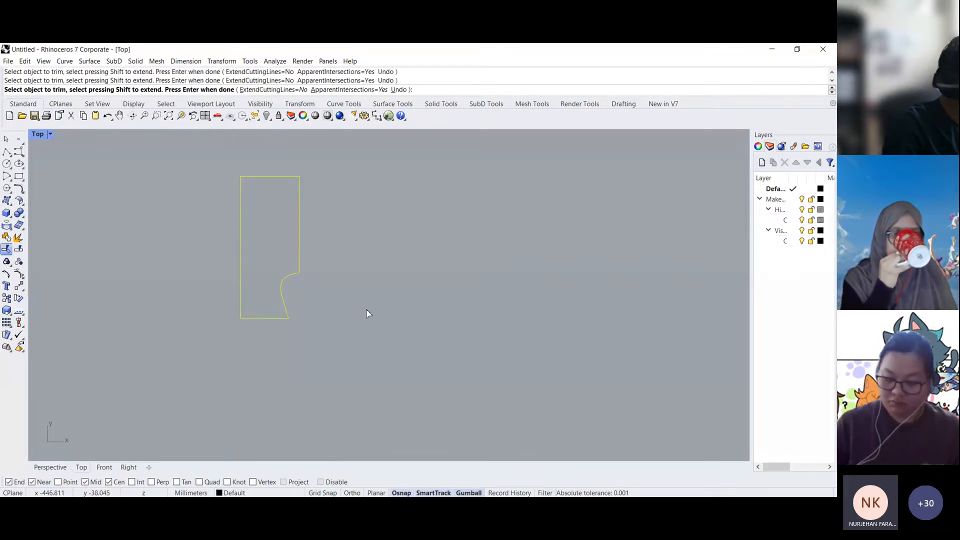
{"action": "key", "text": "Return"}
{"action": "key", "text": "Return"}
- Draw a vertical center line from the midpoint of the profile's top edge to below its bottom edge
{"action": "left_click", "coordinate": [7, 152]}
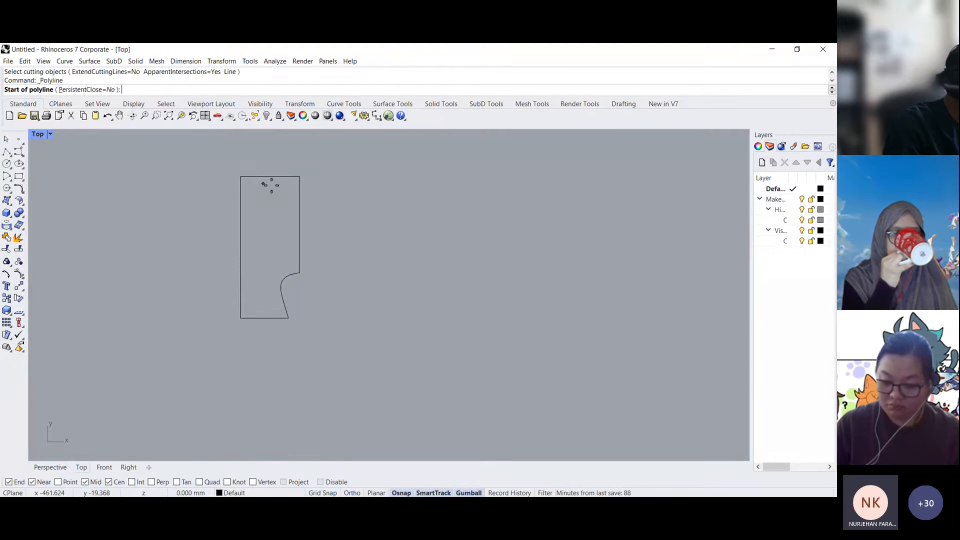
{"action": "left_click", "coordinate": [269, 177]}
{"action": "left_click", "coordinate": [253, 357], "text": "shift"}
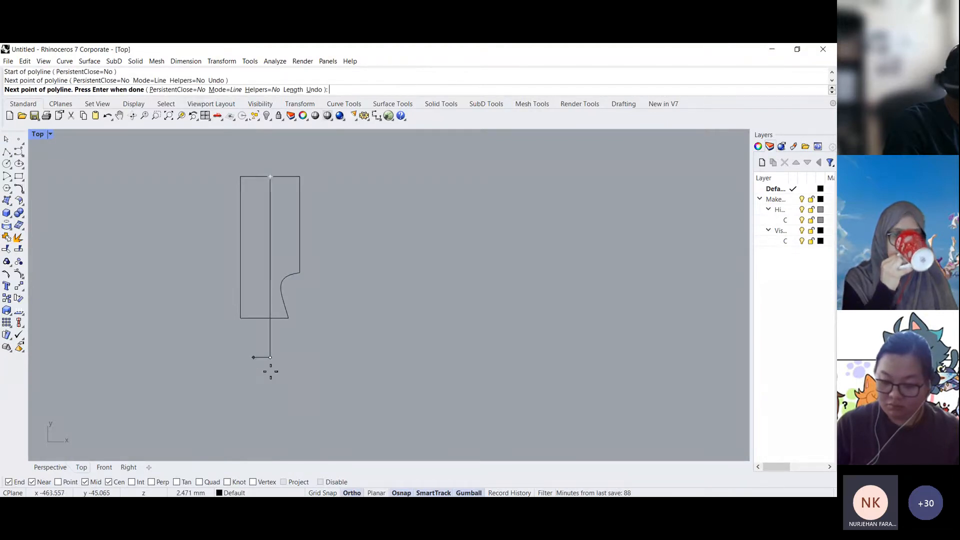
{"action": "key", "text": "Return"}
- Trim away the profile's left half beyond the center line and the center line's excess below the bottom edge
{"action": "left_click_drag", "start_coordinate": [369, 391], "coordinate": [256, 220]}
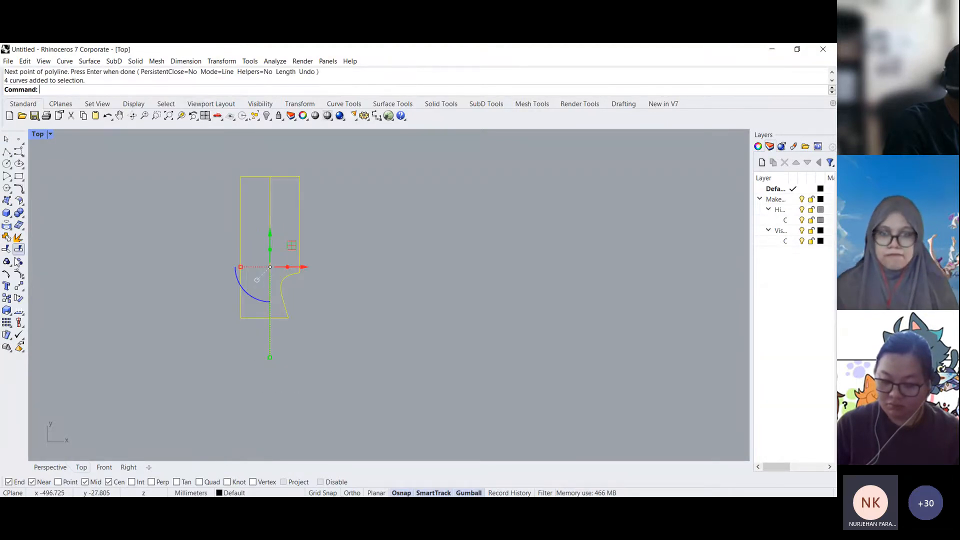
{"action": "left_click", "coordinate": [18, 249]}
{"action": "left_click", "coordinate": [241, 197]}
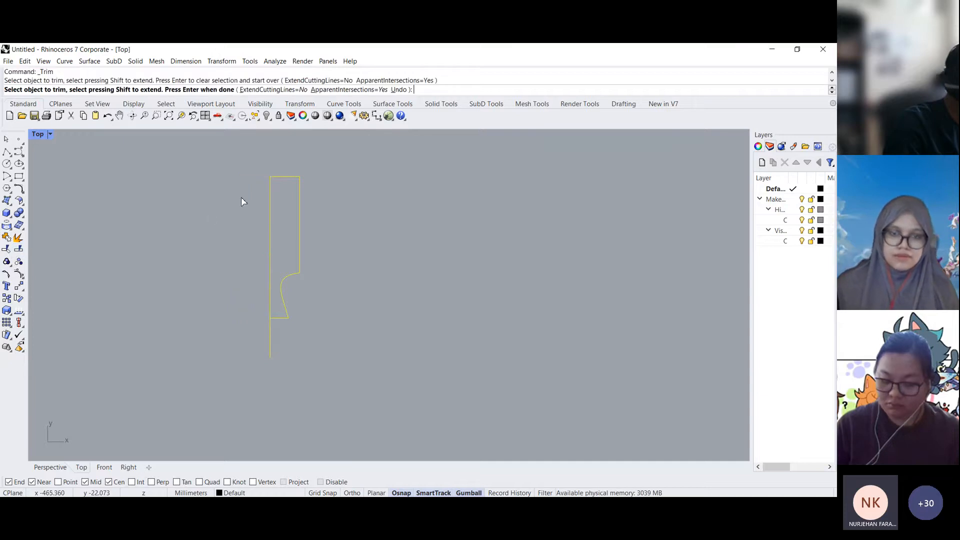
{"action": "left_click", "coordinate": [271, 340]}
{"action": "key", "text": "Return"}
- Mirror the trimmed half-profile about the vertical center line through the top edge to complete a symmetrical outline
{"action": "left_click_drag", "start_coordinate": [327, 378], "coordinate": [257, 188]}
{"action": "type", "text": "mi"}
{"action": "key", "text": "Return"}
{"action": "left_click", "coordinate": [270, 176]}
{"action": "left_click", "coordinate": [270, 151], "text": "shift"}
- Delete the overlapping center lines and join the remaining curves into one closed outline
{"action": "left_click", "coordinate": [268, 230]}
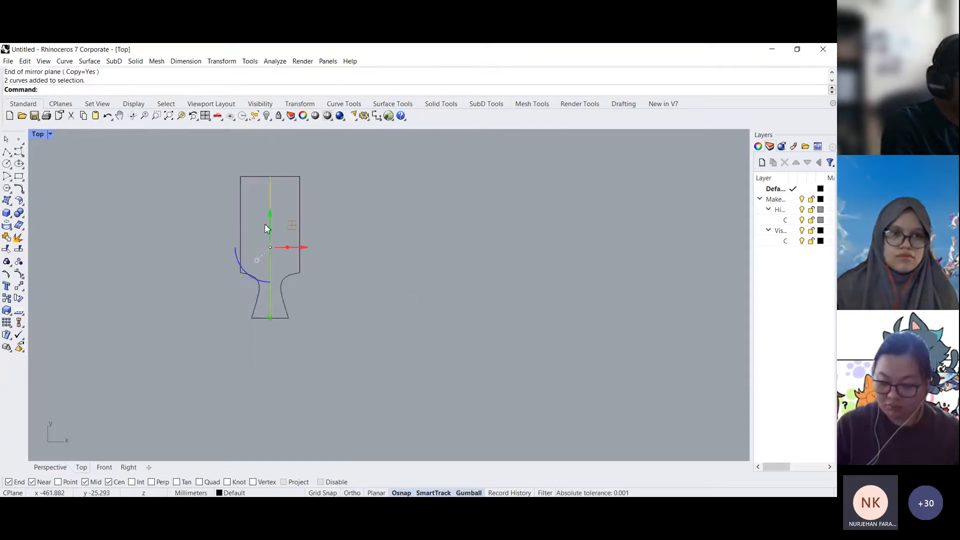
{"action": "key", "text": "Delete"}
{"action": "left_click_drag", "start_coordinate": [356, 361], "coordinate": [224, 144]}
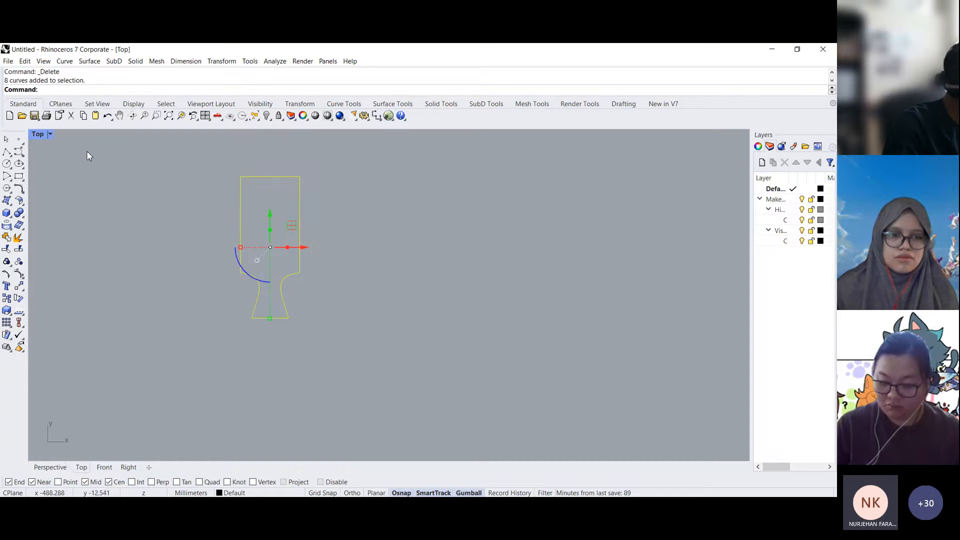
{"action": "left_click", "coordinate": [11, 233]}
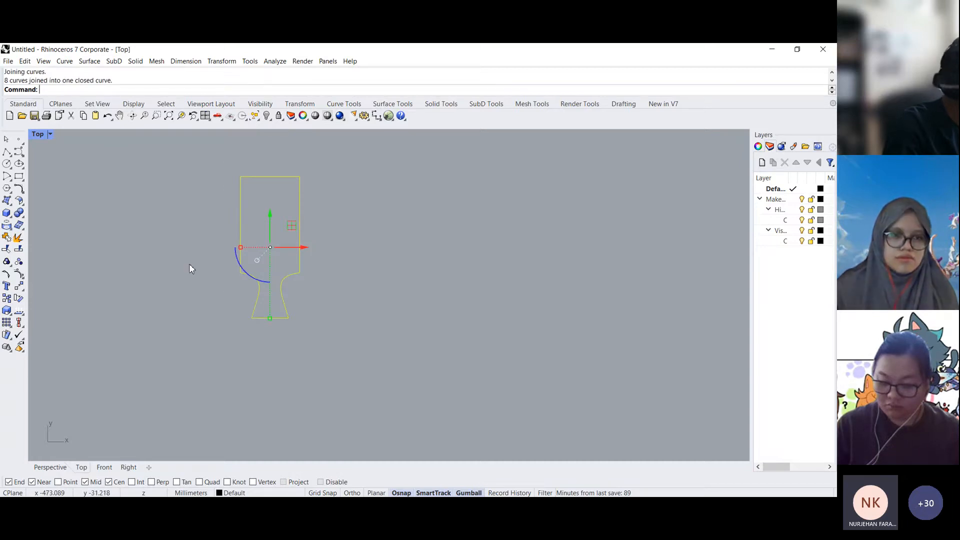
- Mirror the closed outline downward about a horizontal line at its base, and move the copy up and right so the two notched necks interlock
{"action": "left_click", "coordinate": [221, 61]}
{"action": "left_click", "coordinate": [239, 147]}
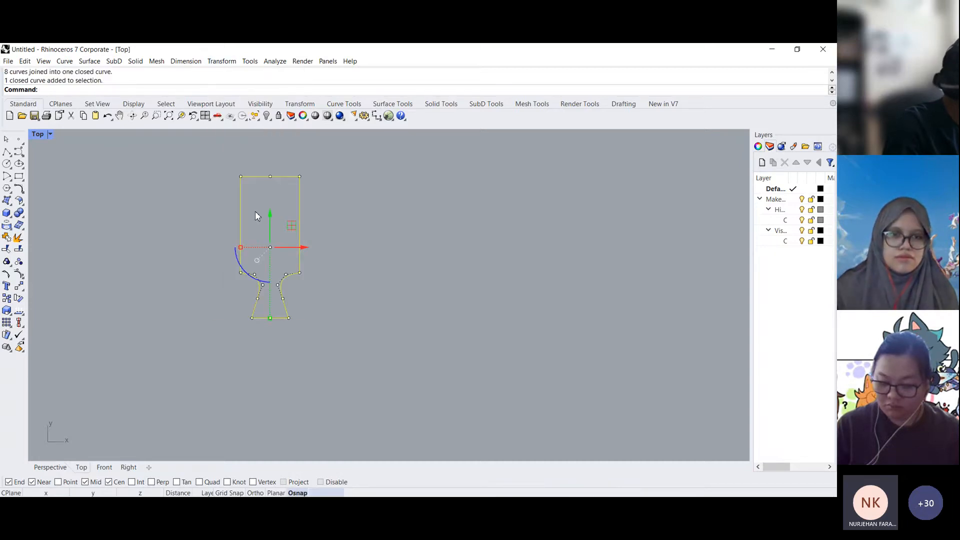
{"action": "left_click", "coordinate": [297, 317]}
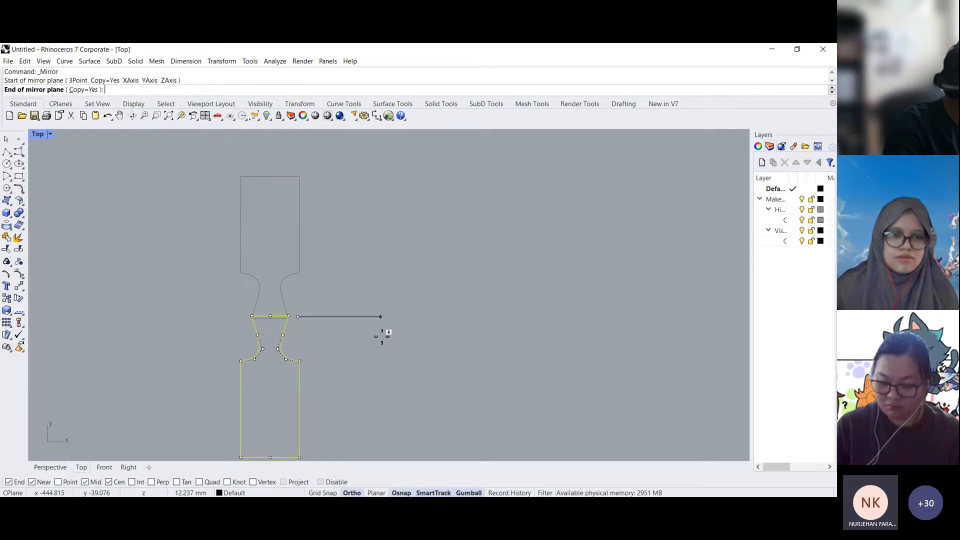
{"action": "left_click", "coordinate": [382, 334]}
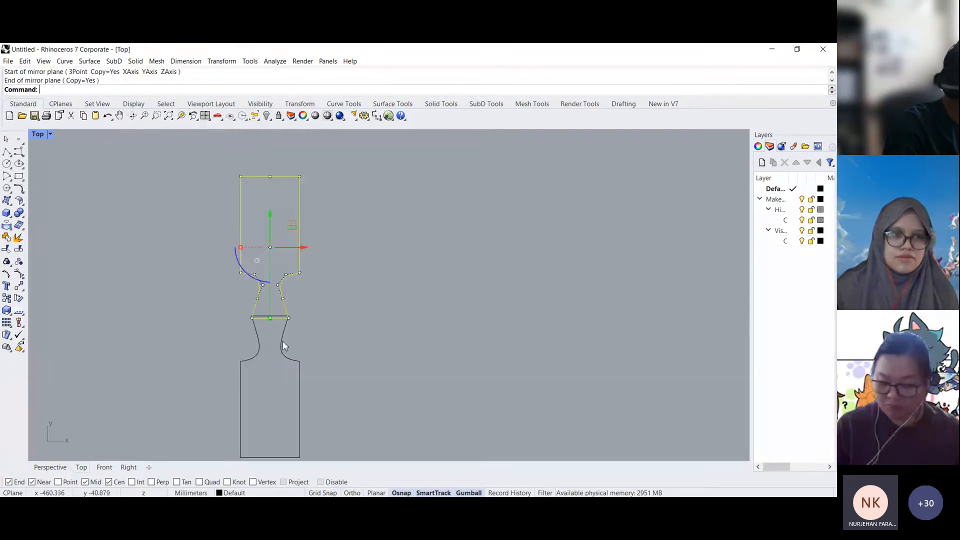
{"action": "left_click_drag", "start_coordinate": [285, 356], "coordinate": [317, 324]}
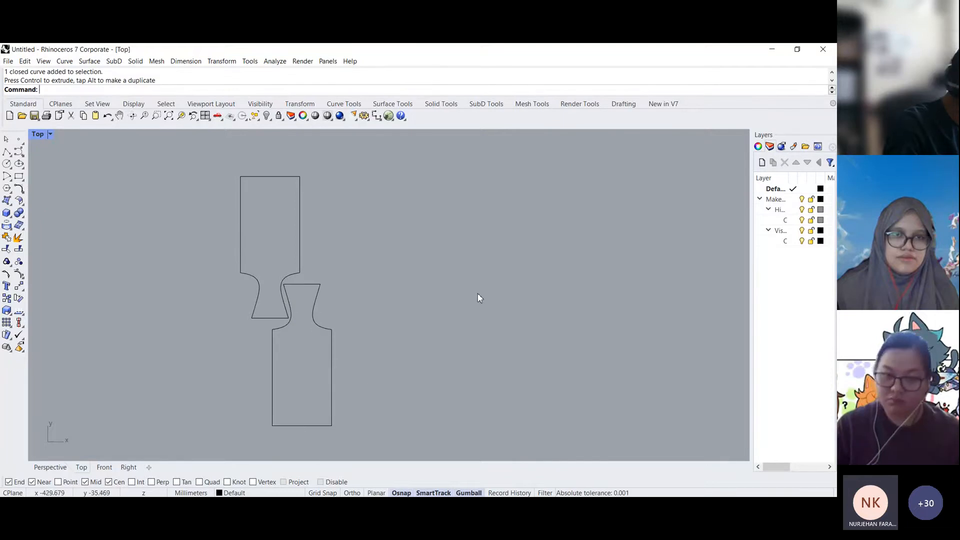
{"action": "scroll", "coordinate": [422, 360], "scroll_direction": "down", "scroll_amount": 2}
{"action": "right_click_drag", "start_coordinate": [422, 360], "coordinate": [340, 325]}
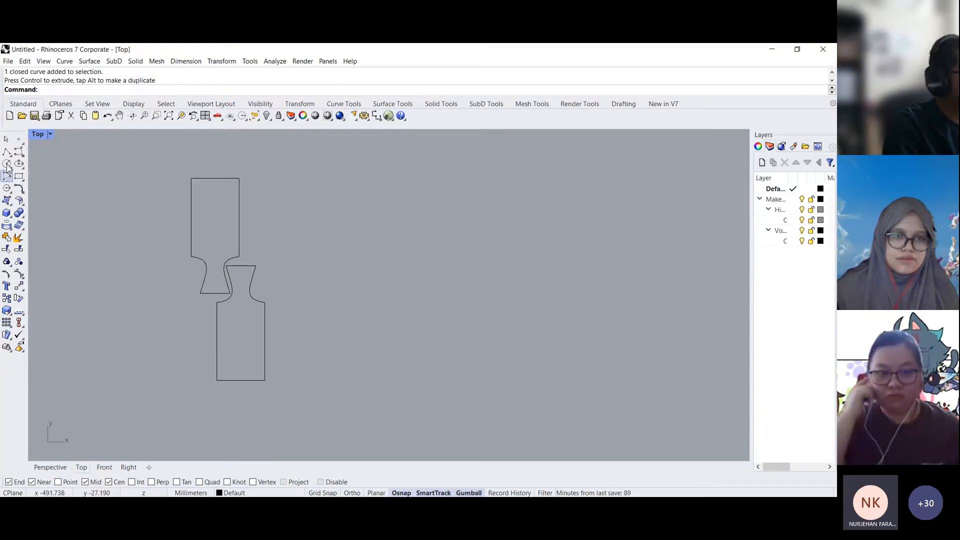
{"action": "left_click_drag", "start_coordinate": [354, 424], "coordinate": [218, 202]}
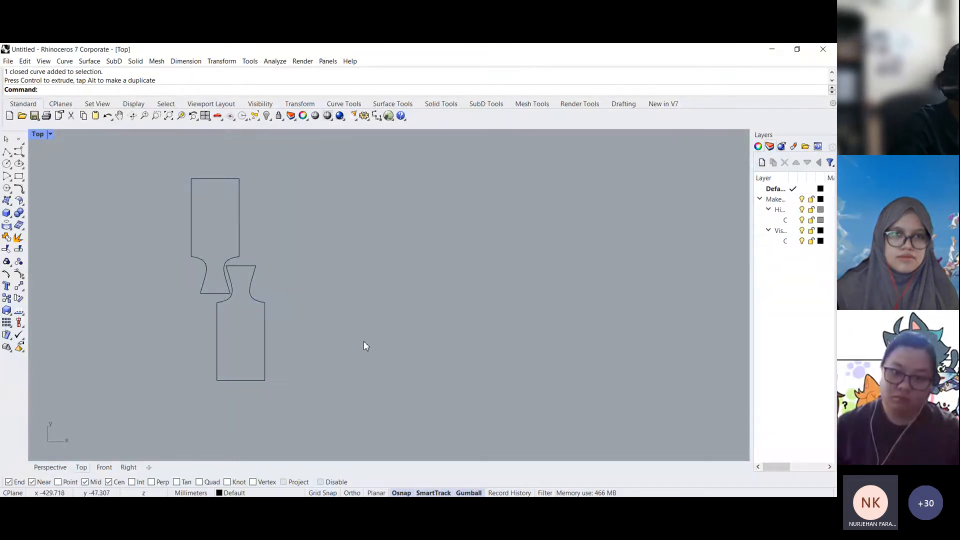
{"action": "left_click_drag", "start_coordinate": [291, 411], "coordinate": [183, 161]}
{"action": "key", "text": "alt"}
{"action": "key", "text": "t"}
{"action": "key", "text": "c"}
{"action": "left_click", "coordinate": [255, 276]}
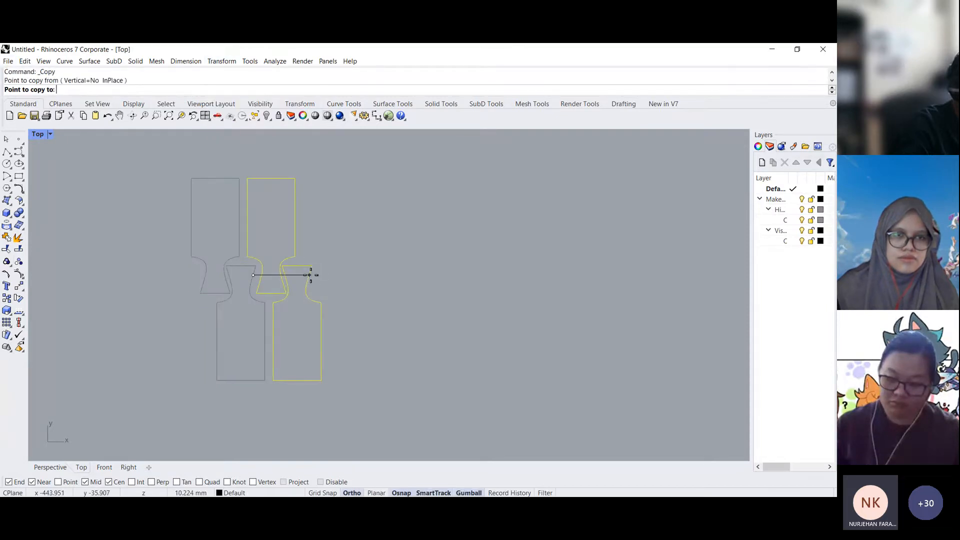
{"action": "key", "text": "Escape"}
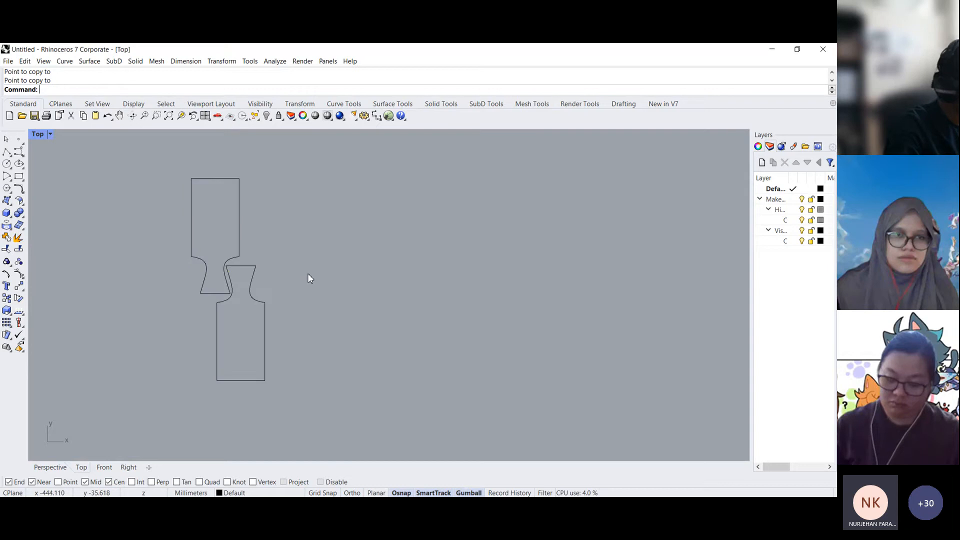
- Extrude both closed outlines straight into capped solids about 2 mm thick, and delete the source curves
{"action": "left_click_drag", "start_coordinate": [156, 151], "coordinate": [155, 151]}
{"action": "left_click", "coordinate": [135, 61]}
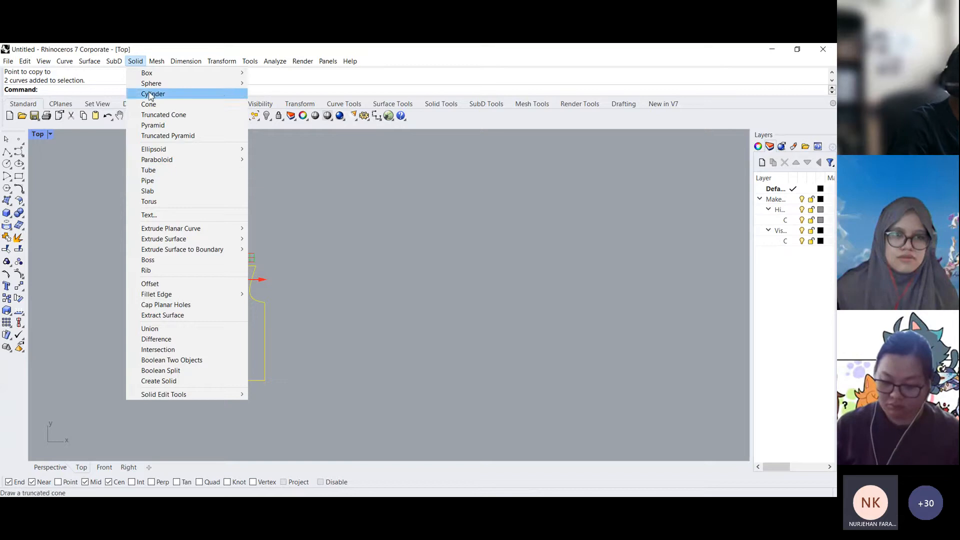
{"action": "mouse_move", "coordinate": [210, 233]}
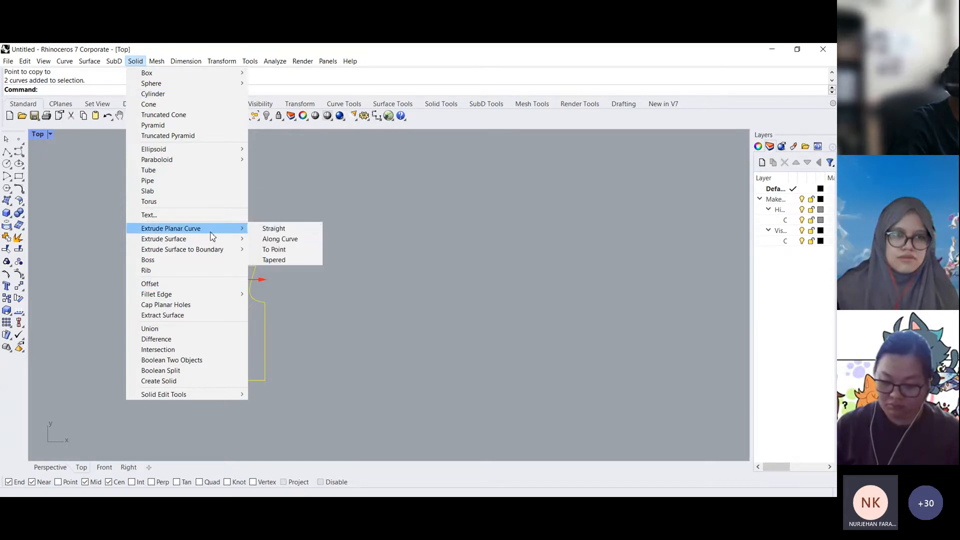
{"action": "left_click", "coordinate": [274, 228]}
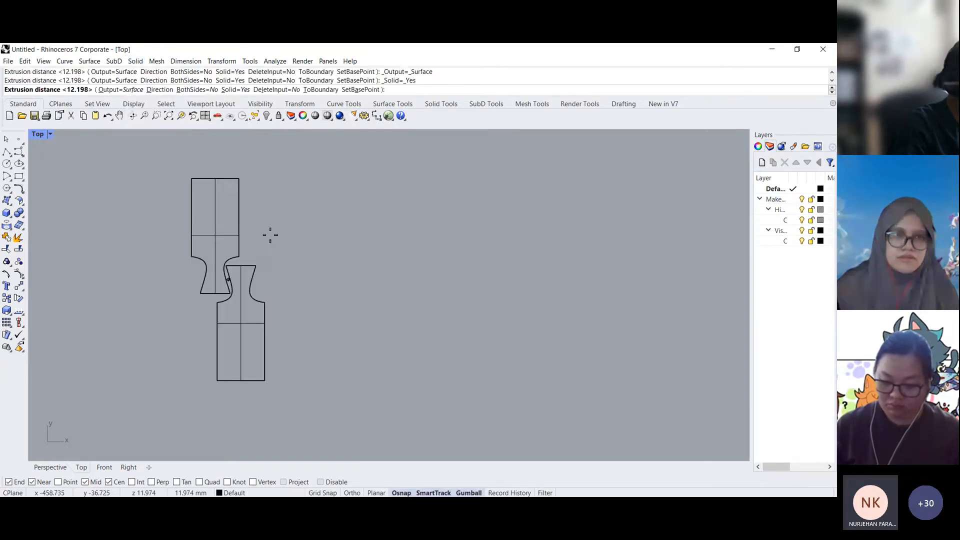
{"action": "double_click", "coordinate": [38, 134]}
{"action": "scroll", "coordinate": [135, 400], "scroll_direction": "up", "scroll_amount": 5}
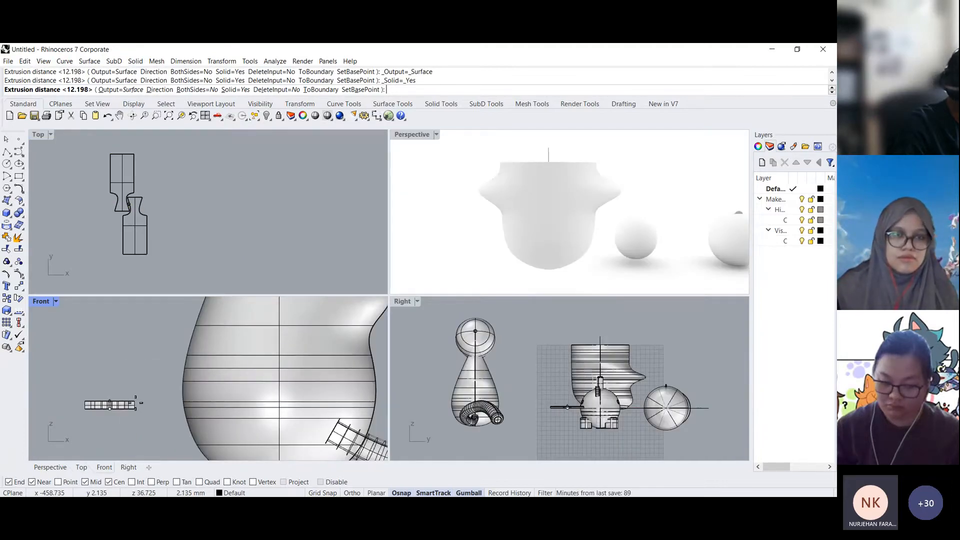
{"action": "key", "text": "Return"}
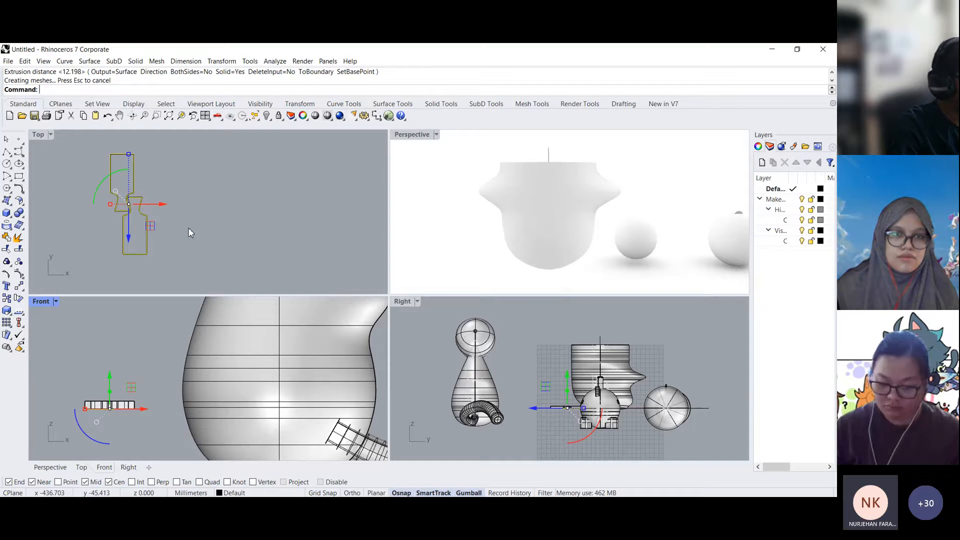
{"action": "key", "text": "Delete"}
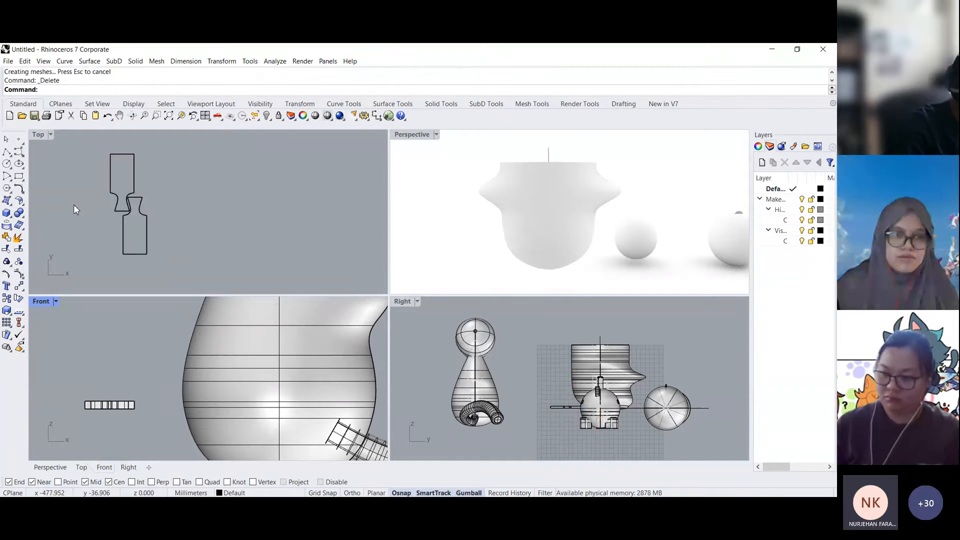
- Draw a horizontal path line about 160 mm long in the Top view, starting beside the interlocking necks and running right
{"action": "left_click", "coordinate": [7, 153]}
{"action": "scroll", "coordinate": [185, 196], "scroll_direction": "up", "scroll_amount": 2}
{"action": "scroll", "coordinate": [159, 220], "scroll_direction": "up", "scroll_amount": 5}
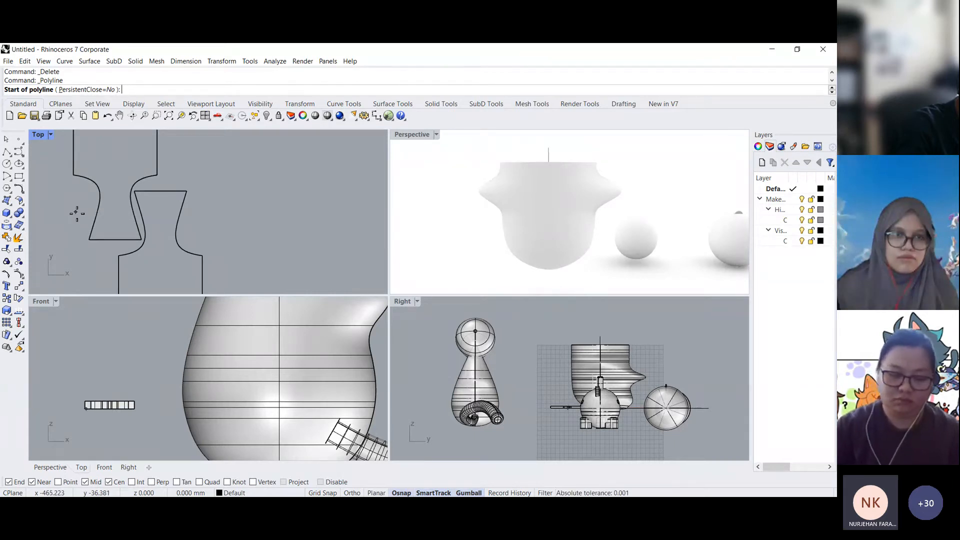
{"action": "left_click", "coordinate": [75, 209]}
{"action": "scroll", "coordinate": [75, 220], "scroll_direction": "down", "scroll_amount": 5}
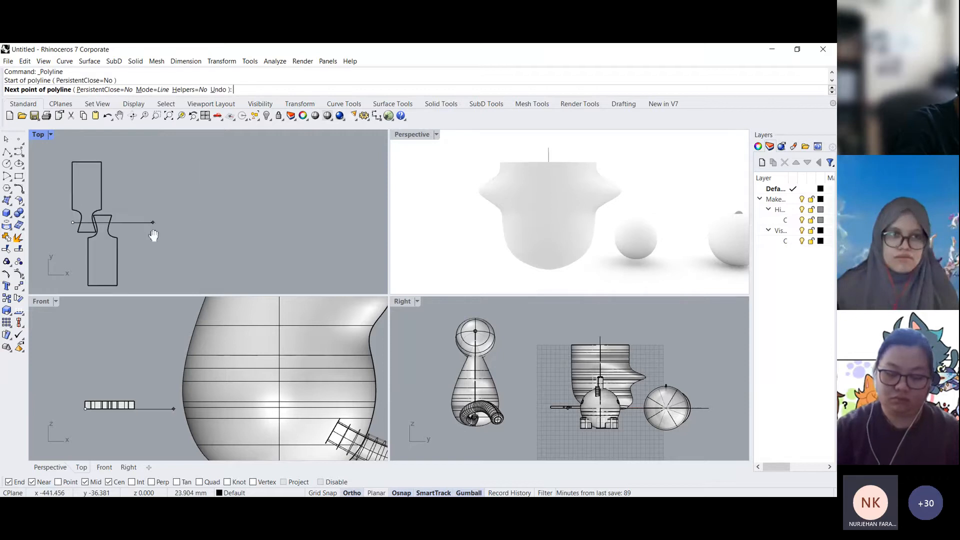
{"action": "scroll", "coordinate": [153, 235], "scroll_direction": "down", "scroll_amount": 5}
{"action": "left_click", "coordinate": [306, 226]}
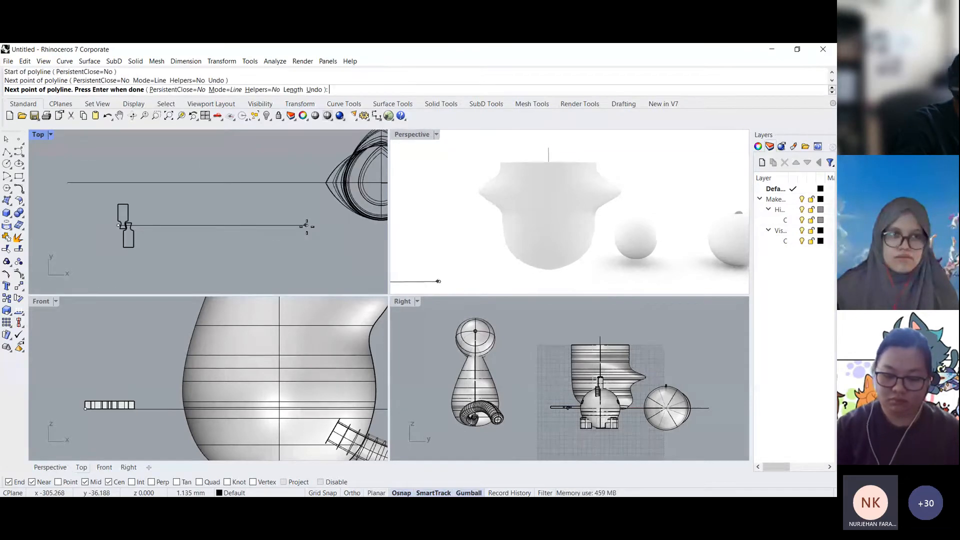
{"action": "key", "text": "Return"}
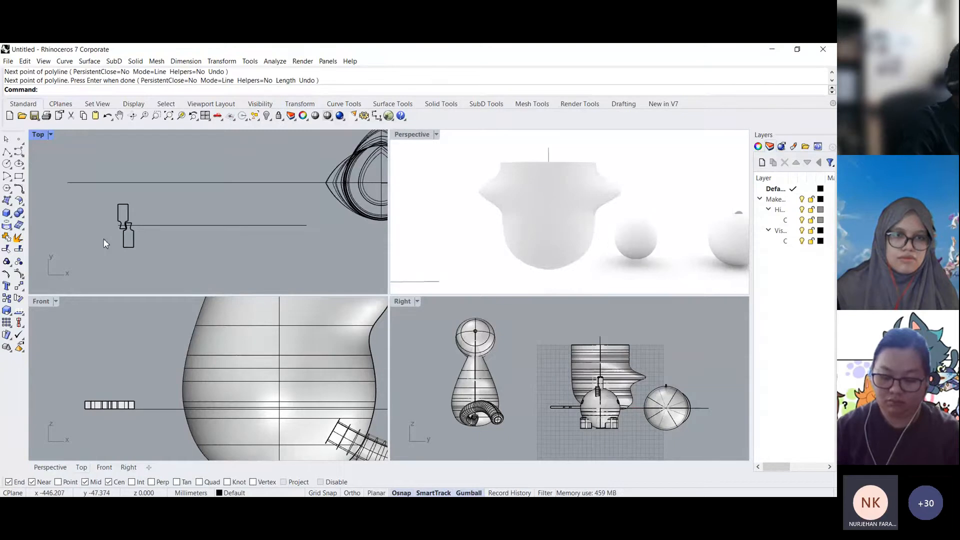
- Try to array both interlocking solids along the horizontal path line with 24 items
{"action": "left_click", "coordinate": [124, 234]}
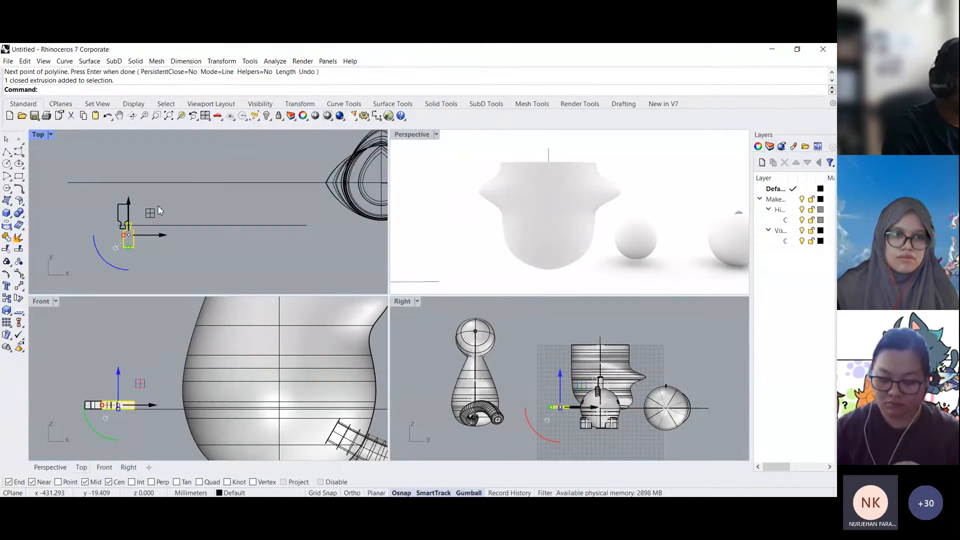
{"action": "left_click", "coordinate": [119, 209], "text": "shift"}
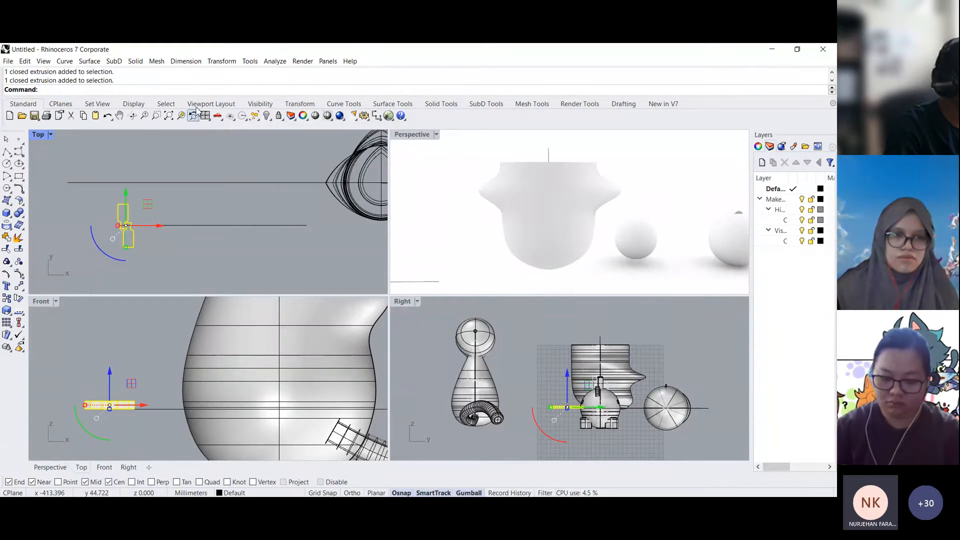
{"action": "left_click", "coordinate": [221, 61]}
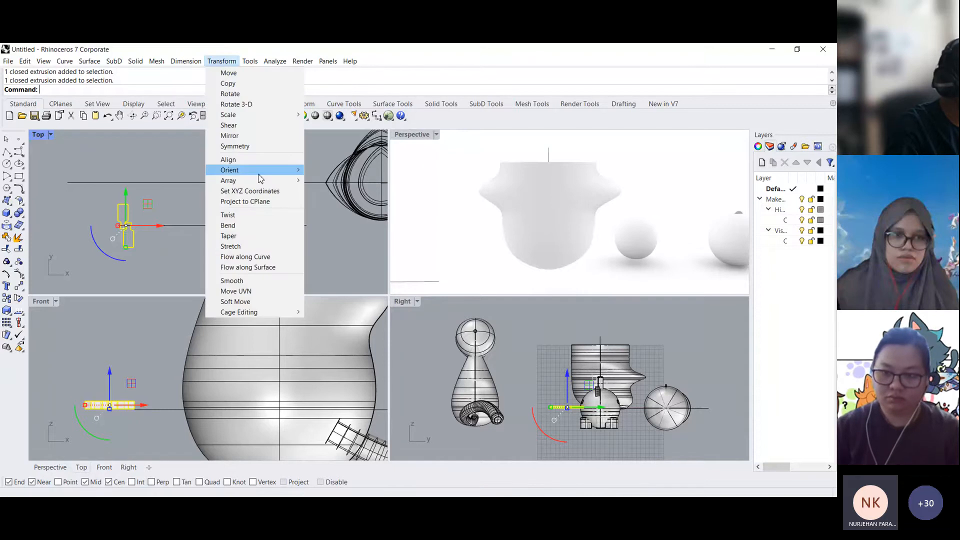
{"action": "mouse_move", "coordinate": [261, 188]}
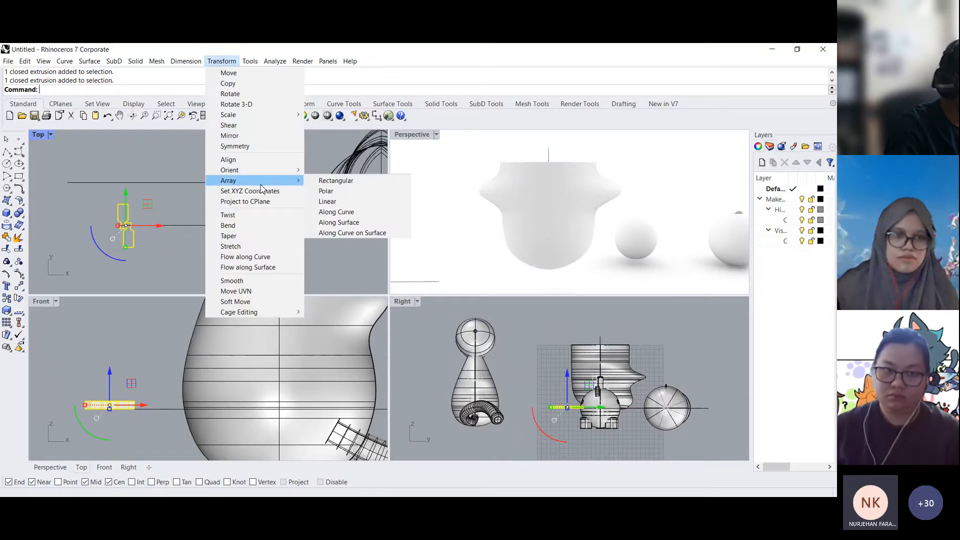
{"action": "left_click", "coordinate": [344, 213]}
{"action": "left_click", "coordinate": [191, 226]}
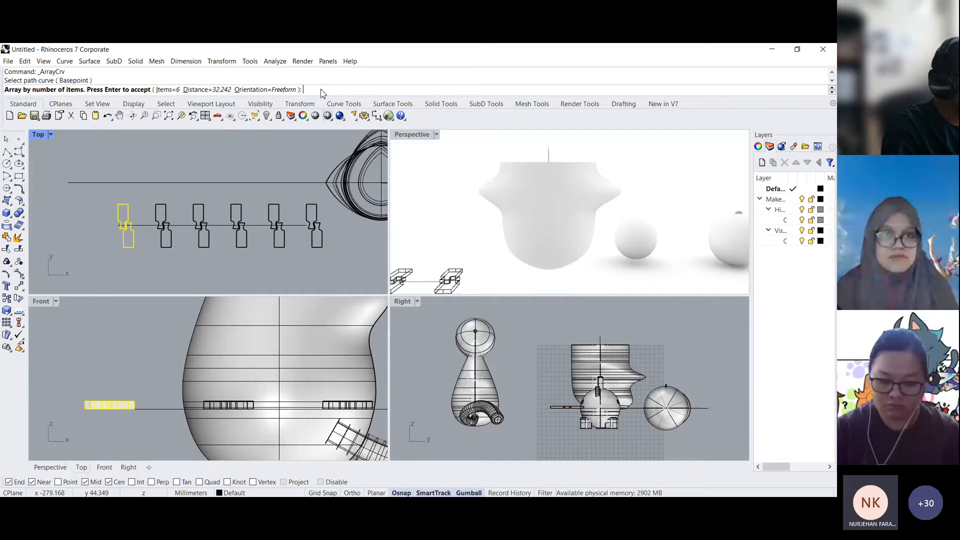
{"action": "type", "text": "24"}
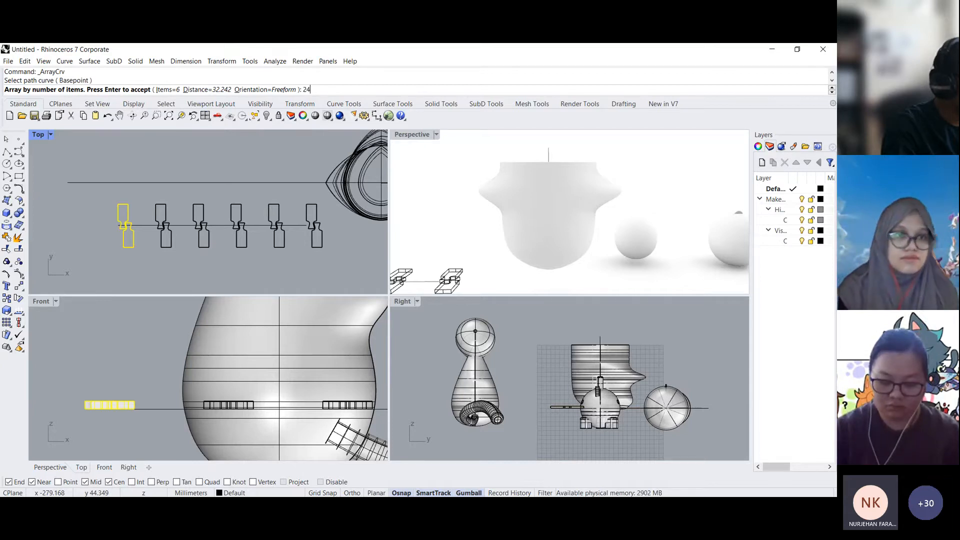
{"action": "key", "text": "Return"}
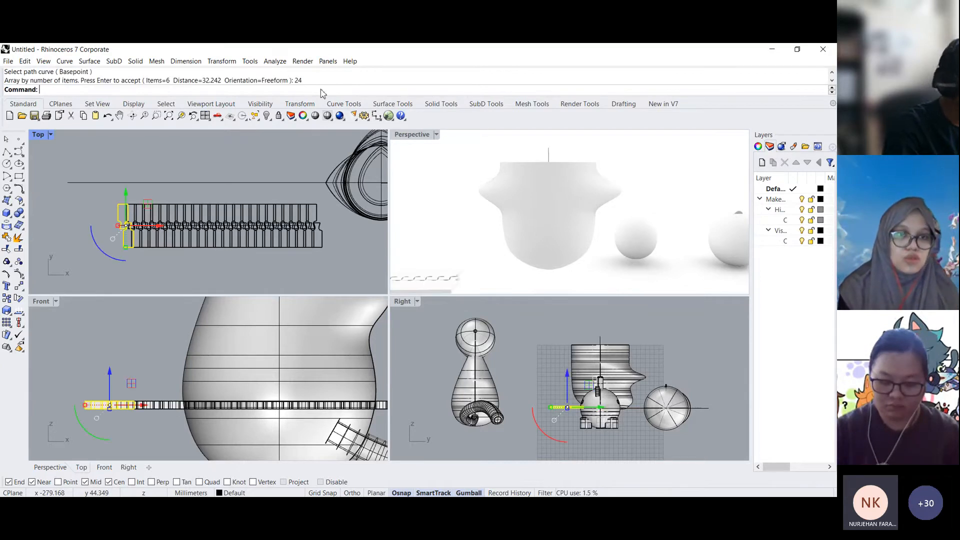
{"action": "scroll", "coordinate": [320, 214], "scroll_direction": "up", "scroll_amount": 5}
{"action": "scroll", "coordinate": [318, 221], "scroll_direction": "down", "scroll_amount": 5}
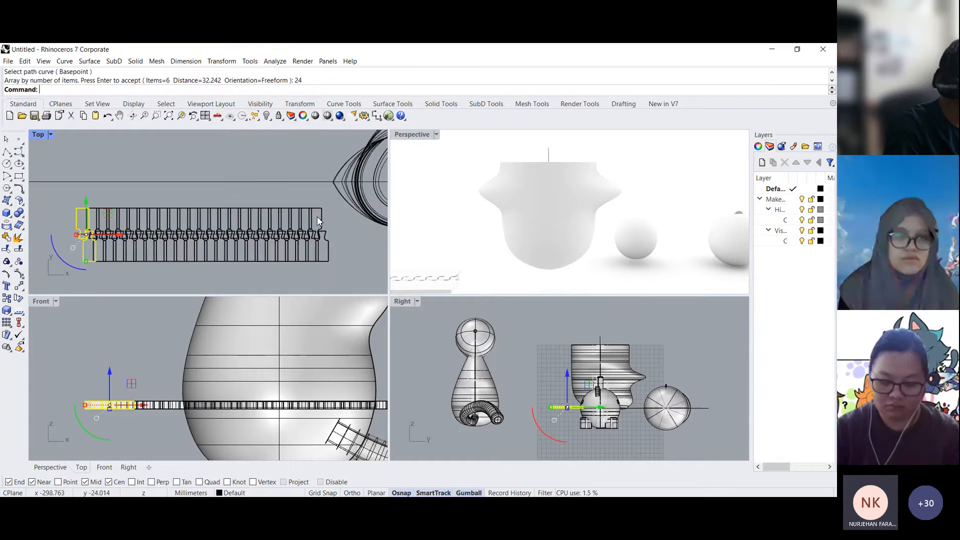
{"action": "key", "text": "ctrl+z"}
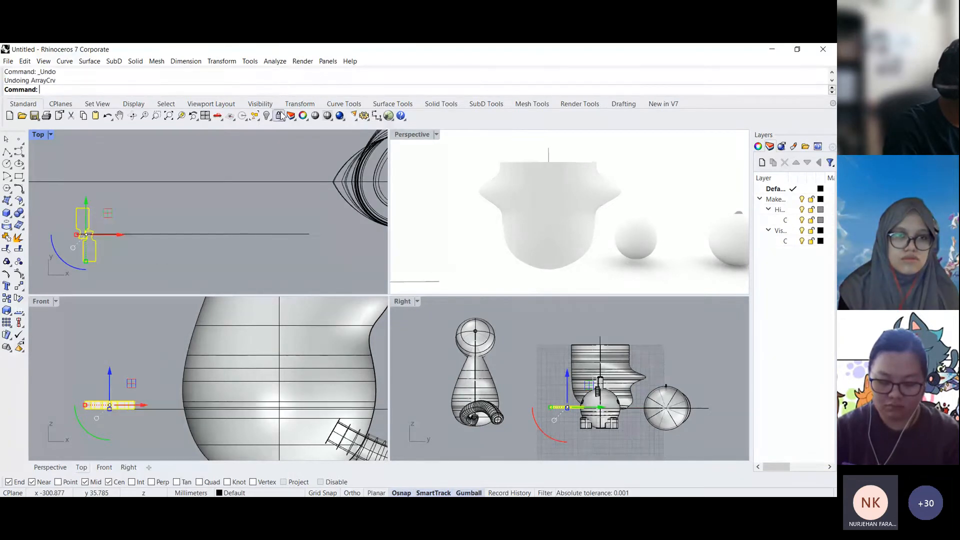
- Array the two selected solids along the horizontal path line with 23 items
{"action": "key", "text": "Return"}
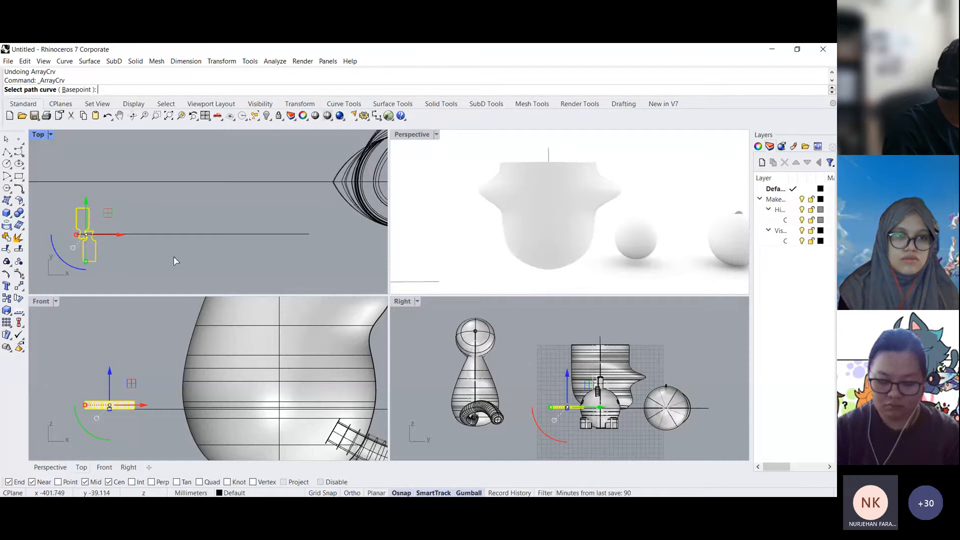
{"action": "left_click", "coordinate": [191, 234]}
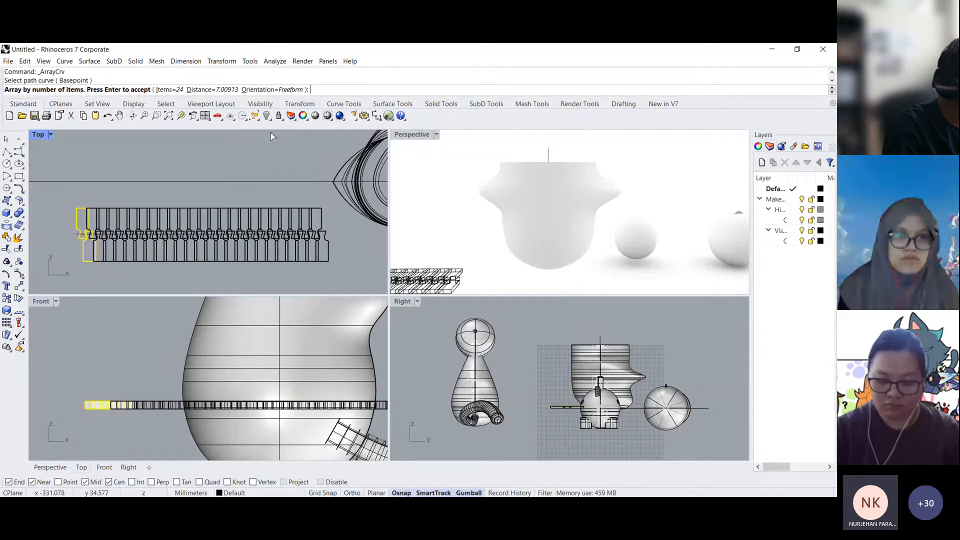
{"action": "type", "text": "23"}
{"action": "key", "text": "Return"}
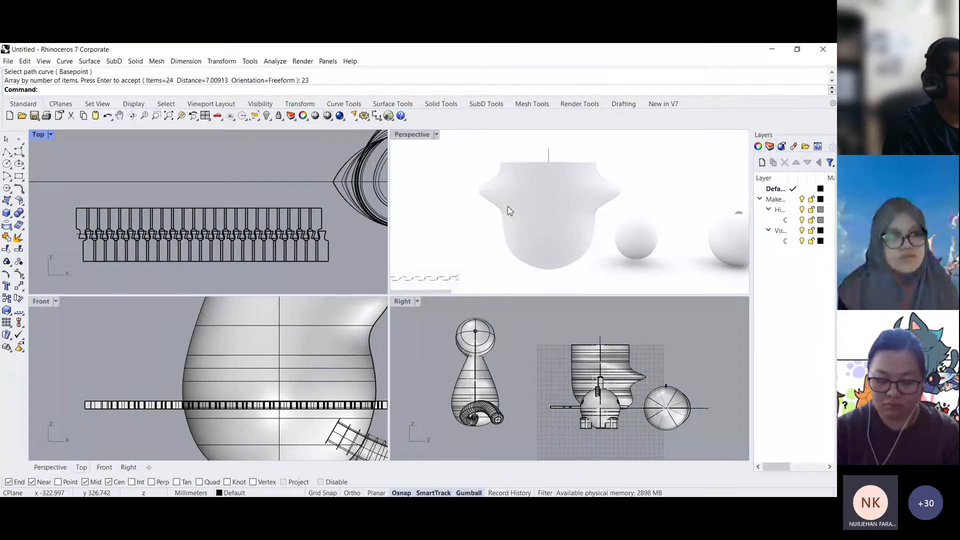
- Inspect the arrayed interlocking pieces in the Perspective view and undo the 23-item curve array
{"action": "double_click", "coordinate": [413, 135]}
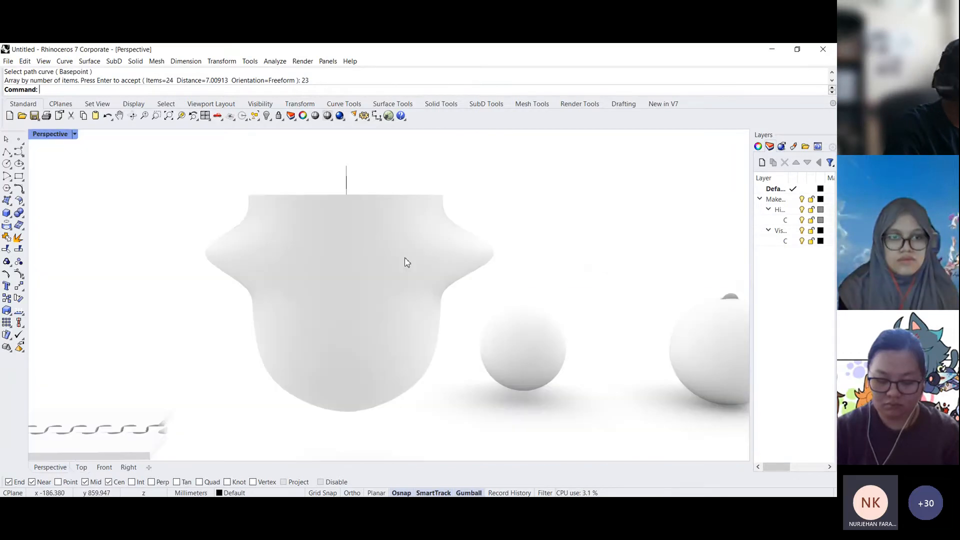
{"action": "scroll", "coordinate": [276, 332], "scroll_direction": "down", "scroll_amount": 5}
{"action": "right_click_drag", "start_coordinate": [277, 332], "coordinate": [39, 172], "text": "shift"}
{"action": "scroll", "coordinate": [353, 300], "scroll_direction": "up", "scroll_amount": 9}
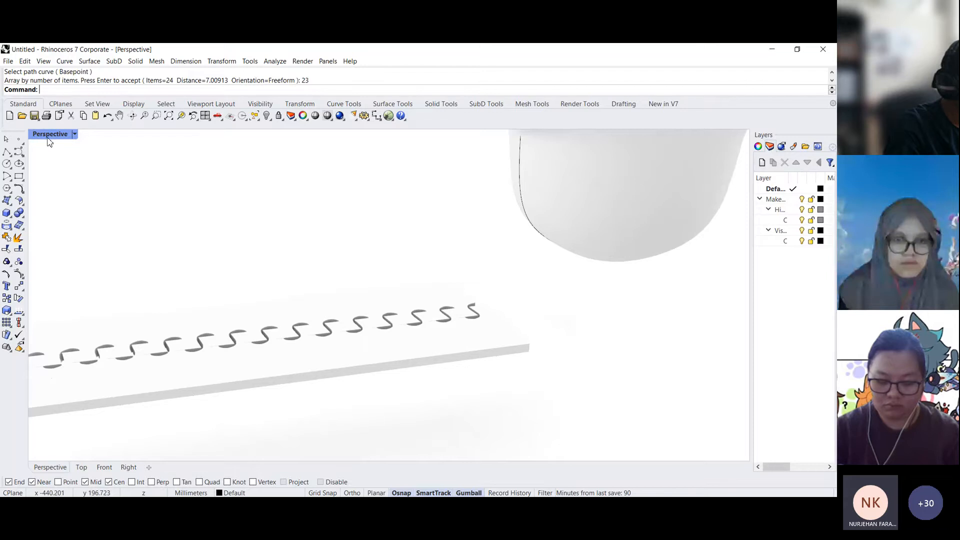
{"action": "double_click", "coordinate": [50, 134]}
{"action": "key", "text": "ctrl+z"}
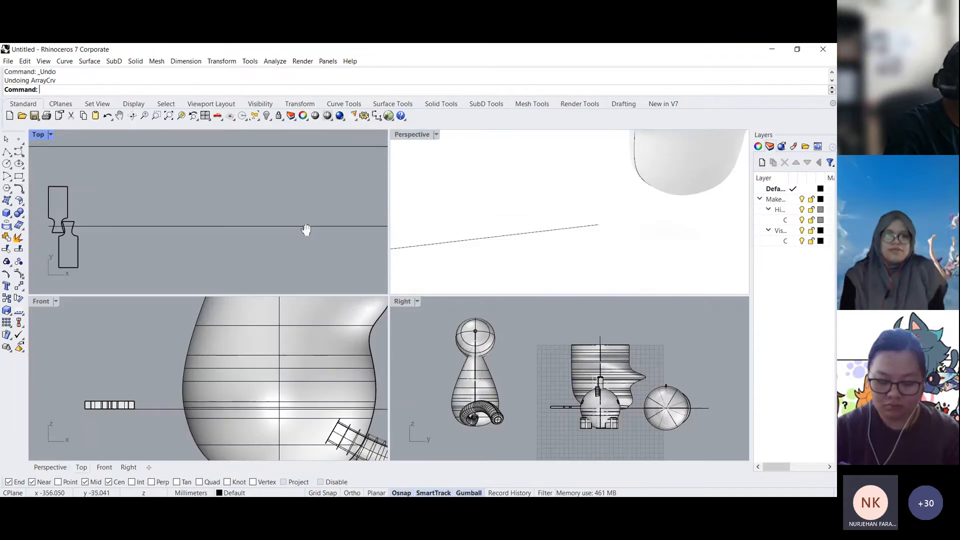
- Fillet all edges of both interlocking solids with a 0.2 mm radius
{"action": "scroll", "coordinate": [123, 162], "scroll_direction": "up", "scroll_amount": 3}
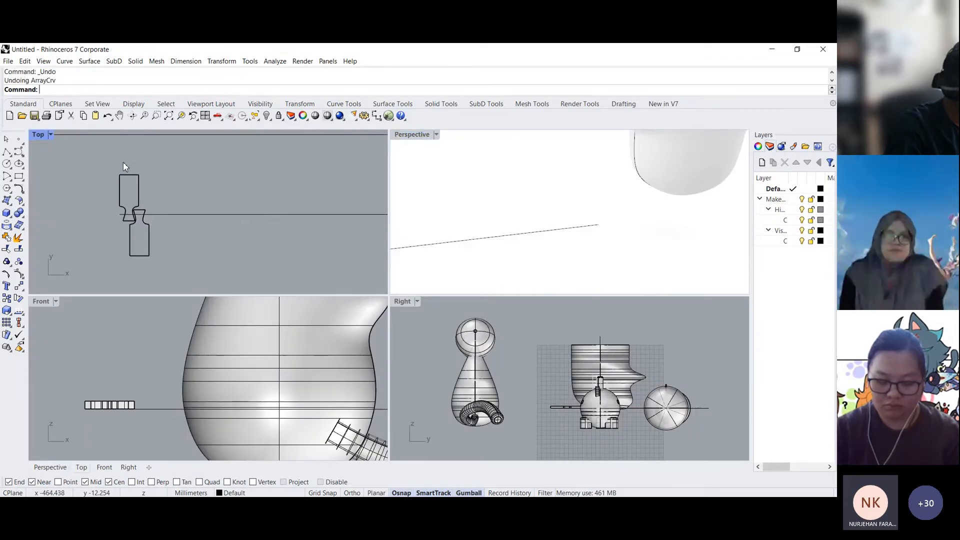
{"action": "left_click", "coordinate": [135, 61]}
{"action": "mouse_move", "coordinate": [235, 293]}
{"action": "left_click", "coordinate": [277, 294]}
{"action": "scroll", "coordinate": [224, 268], "scroll_direction": "up", "scroll_amount": 4}
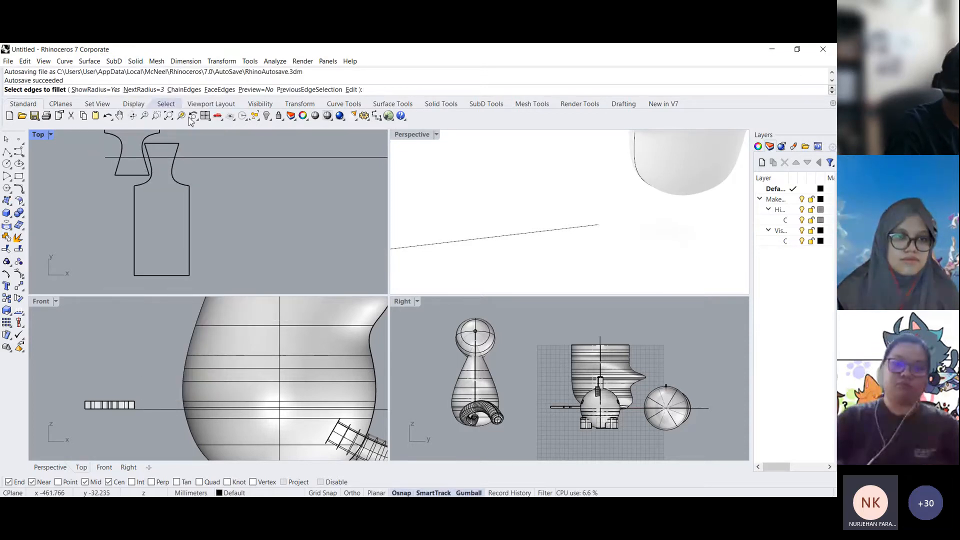
{"action": "type", "text": "0."}
{"action": "key", "text": "Return"}
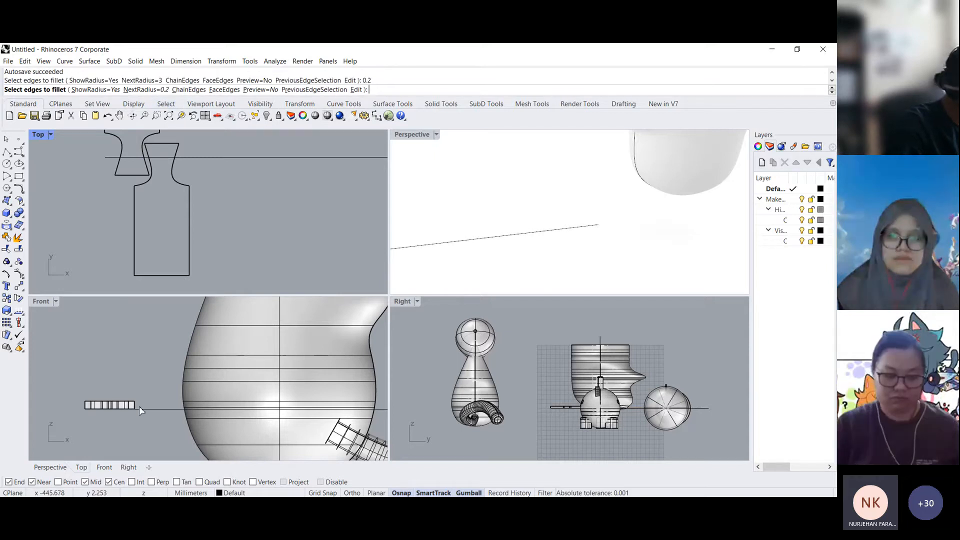
{"action": "scroll", "coordinate": [139, 406], "scroll_direction": "up", "scroll_amount": 3}
{"action": "left_click_drag", "start_coordinate": [86, 374], "coordinate": [197, 424]}
{"action": "key", "text": "Return"}
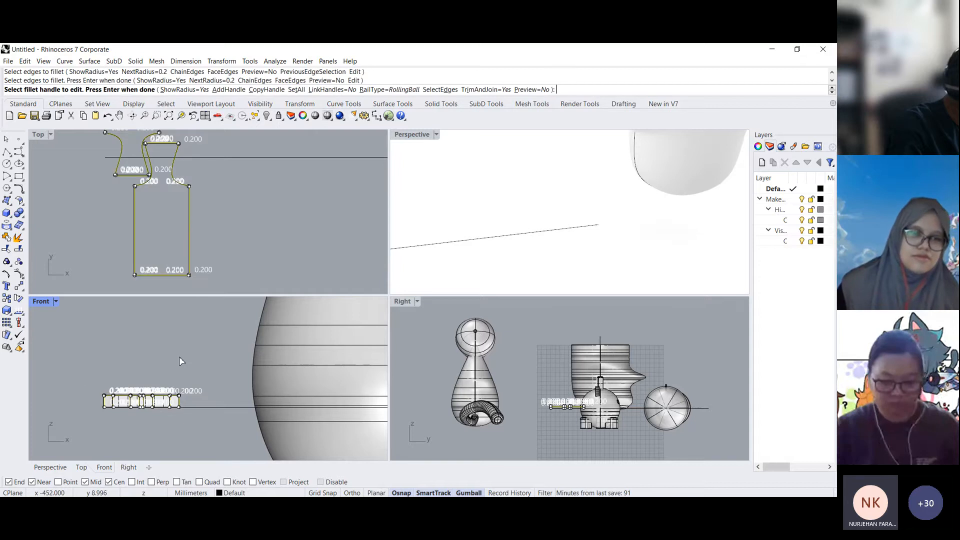
{"action": "key", "text": "Return"}
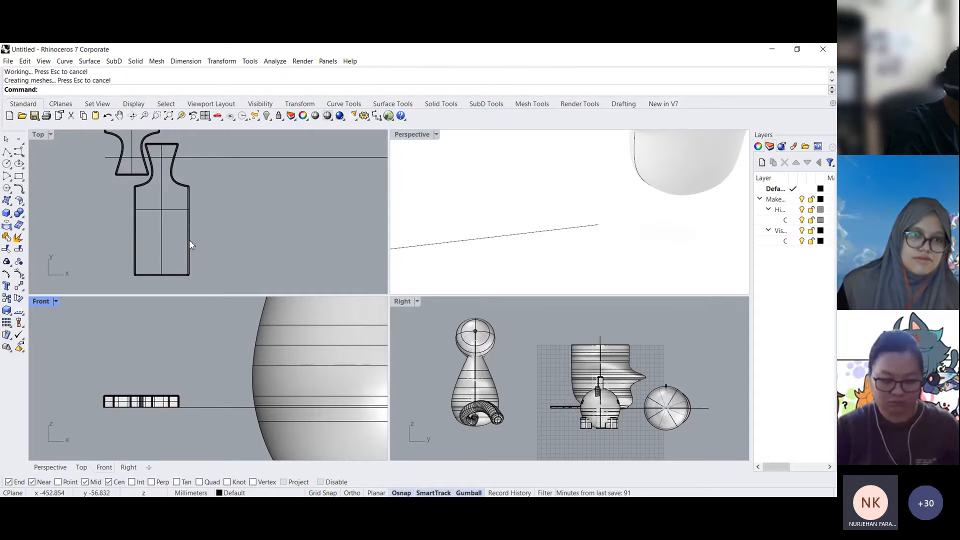
- Move the lower interlocking solid slightly to the right in the Top view, loosening the gap between the two necks
{"action": "scroll", "coordinate": [230, 236], "scroll_direction": "down", "scroll_amount": 2}
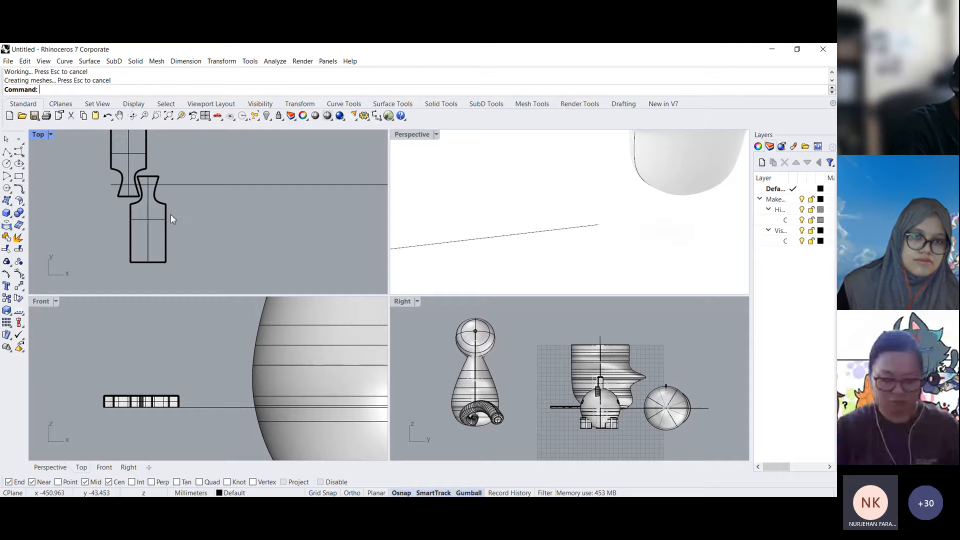
{"action": "left_click_drag", "start_coordinate": [172, 219], "coordinate": [177, 218]}
{"action": "left_click", "coordinate": [226, 233]}
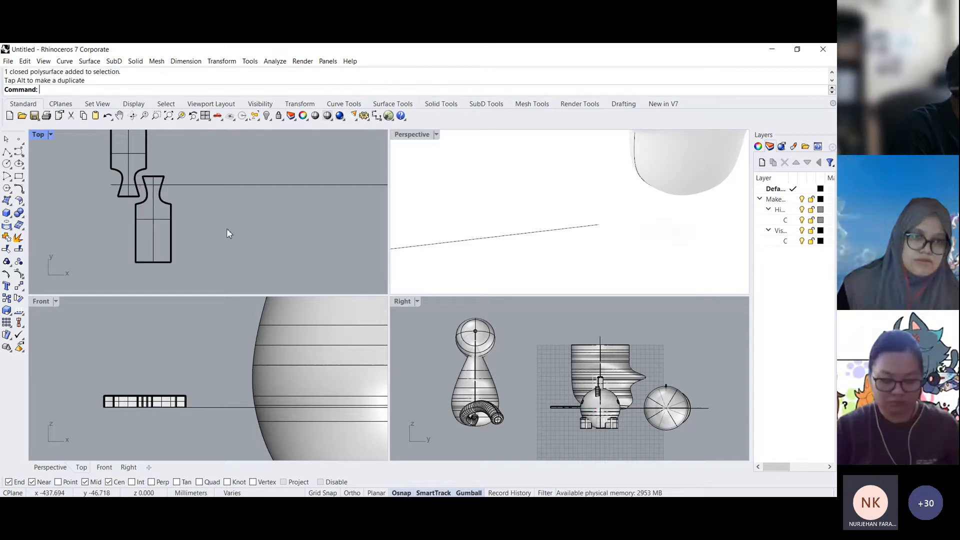
- Try to array both filleted solids along the horizontal path line with 21 items
{"action": "scroll", "coordinate": [227, 229], "scroll_direction": "down", "scroll_amount": 3}
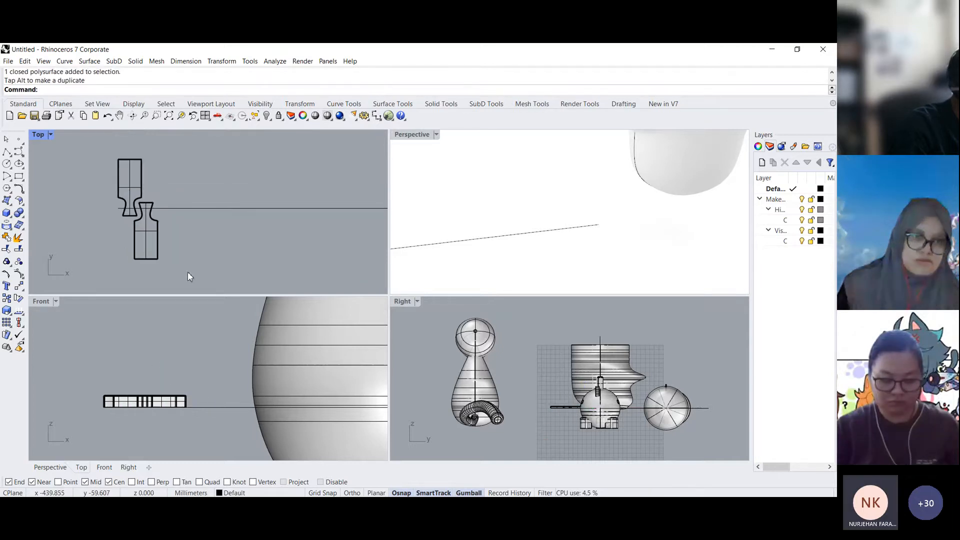
{"action": "left_click", "coordinate": [158, 234]}
{"action": "left_click", "coordinate": [122, 181], "text": "shift"}
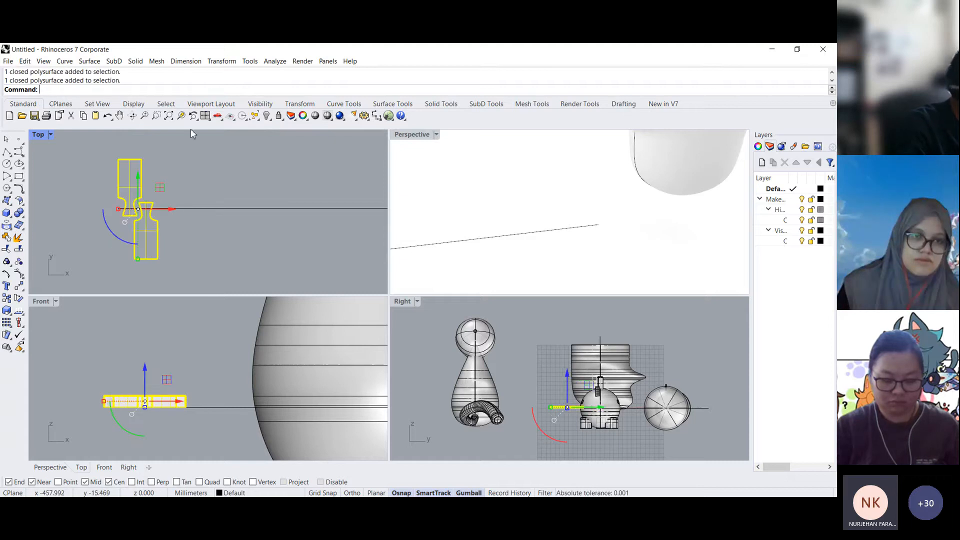
{"action": "left_click", "coordinate": [221, 61]}
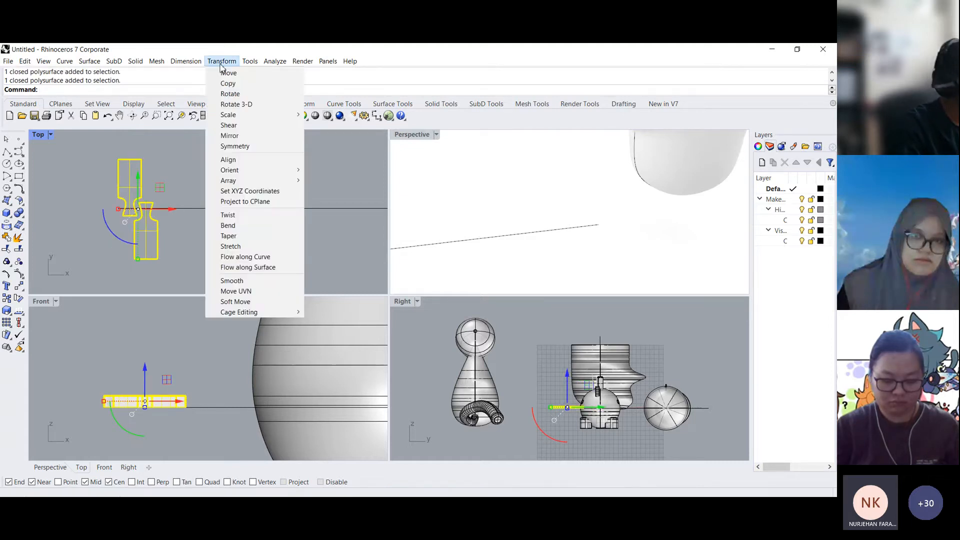
{"action": "left_click", "coordinate": [256, 180]}
{"action": "left_click", "coordinate": [348, 216]}
{"action": "left_click", "coordinate": [227, 209]}
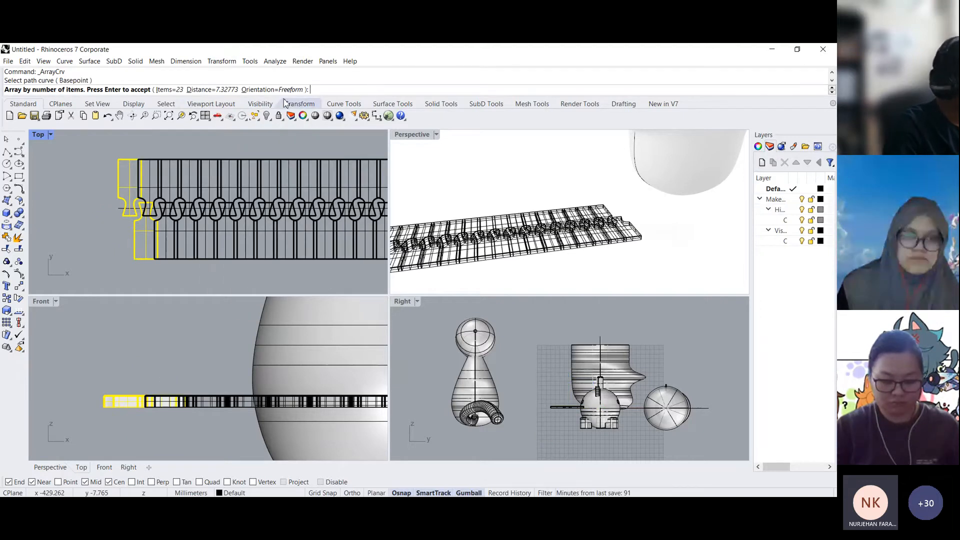
{"action": "type", "text": "21"}
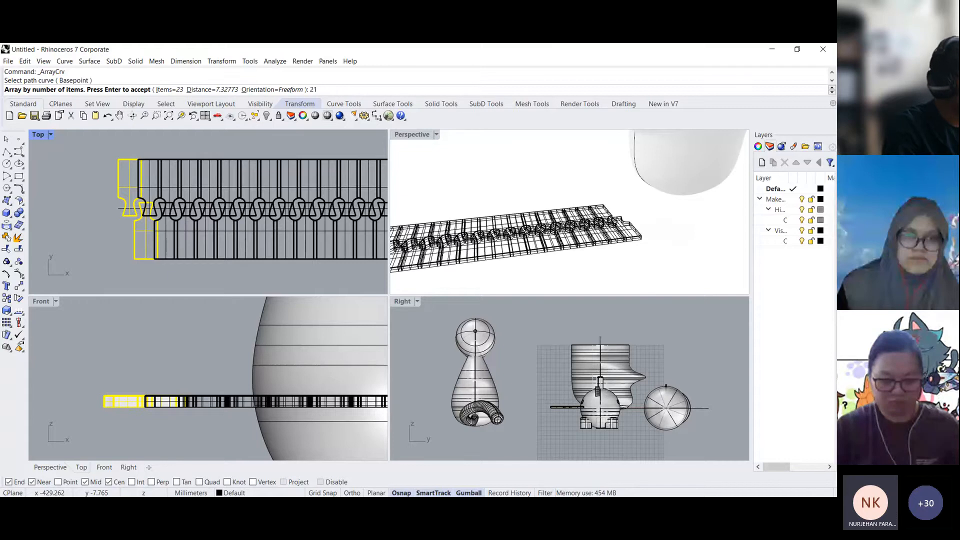
{"action": "key", "text": "Return"}
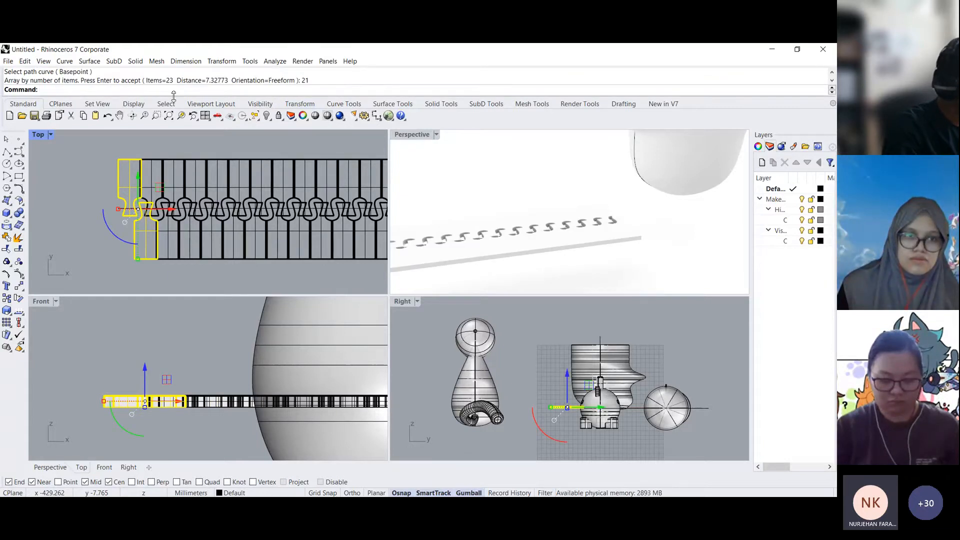
{"action": "key", "text": "ctrl+z"}
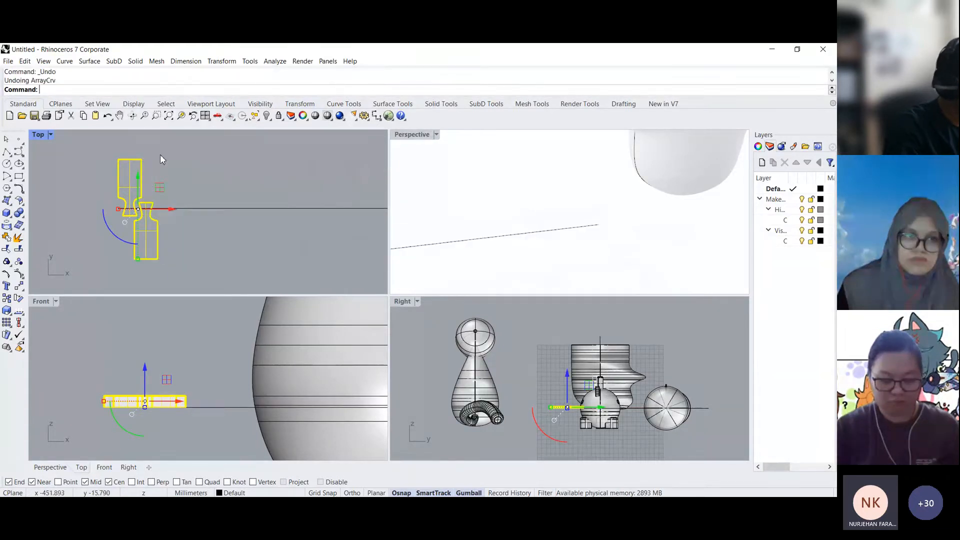
- Array both filleted solids along the horizontal path line with 18 items
{"action": "right_click", "coordinate": [160, 155]}
{"action": "left_click", "coordinate": [205, 209]}
{"action": "type", "text": "18"}
{"action": "key", "text": "Return"}
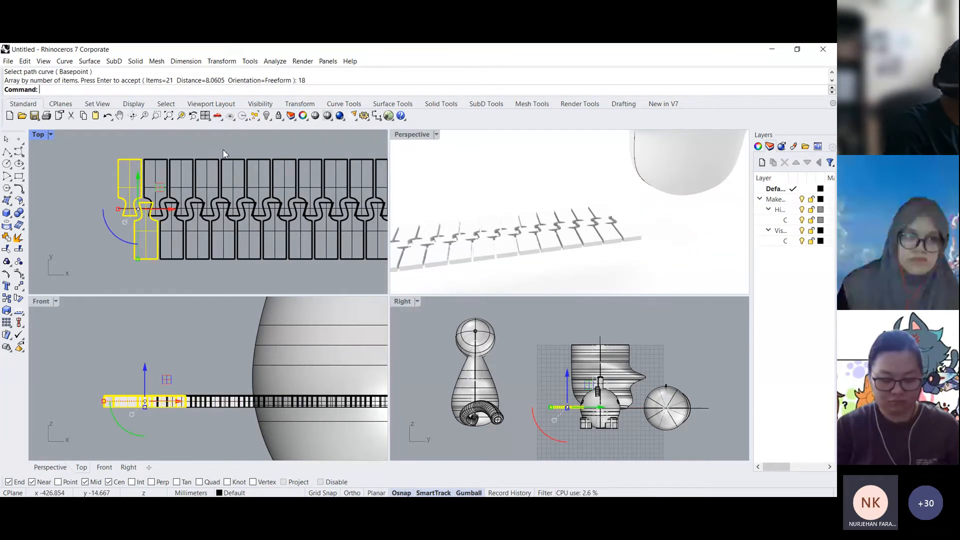
{"action": "key", "text": "Escape"}
- Set the Perspective viewport to Ghosted display and inspect the arrayed zipper-like row from several angles
{"action": "double_click", "coordinate": [420, 140]}
{"action": "right_click_drag", "start_coordinate": [456, 172], "coordinate": [725, 206]}
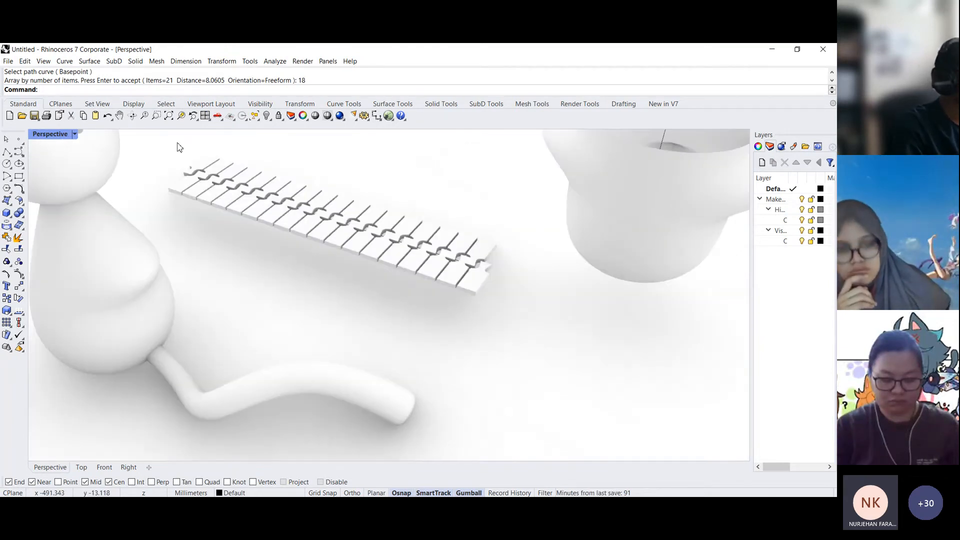
{"action": "left_click", "coordinate": [74, 134]}
{"action": "left_click", "coordinate": [57, 201]}
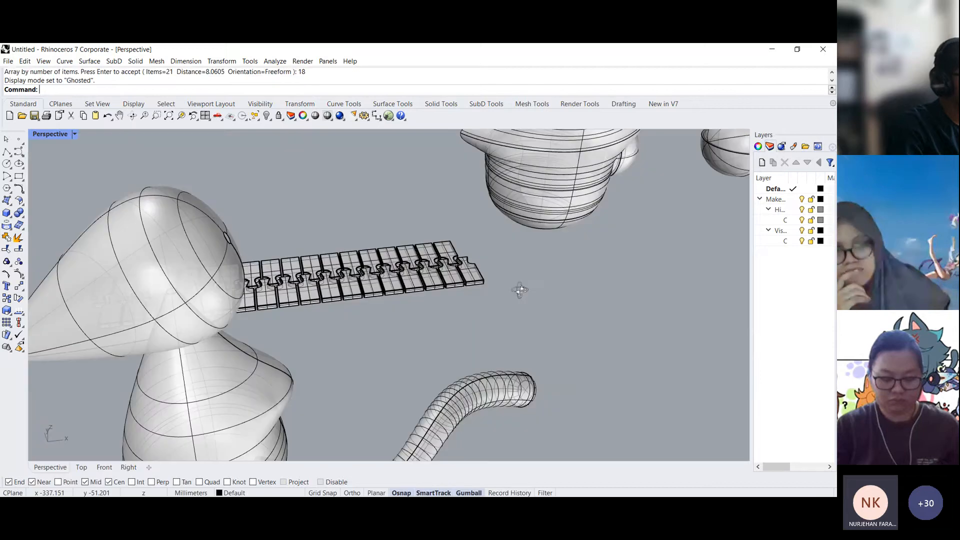
{"action": "right_click_drag", "start_coordinate": [520, 290], "coordinate": [460, 280]}
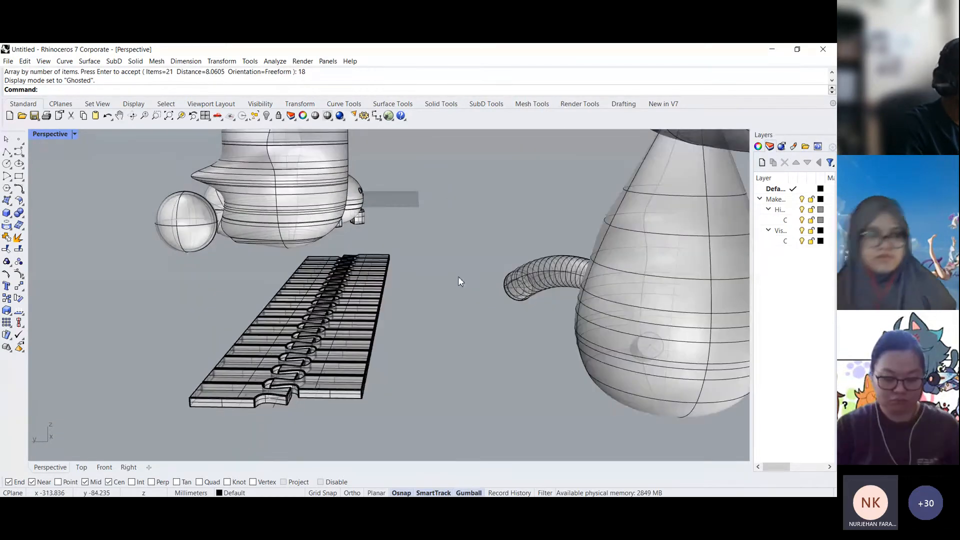
{"action": "right_click_drag", "start_coordinate": [457, 276], "coordinate": [506, 275]}
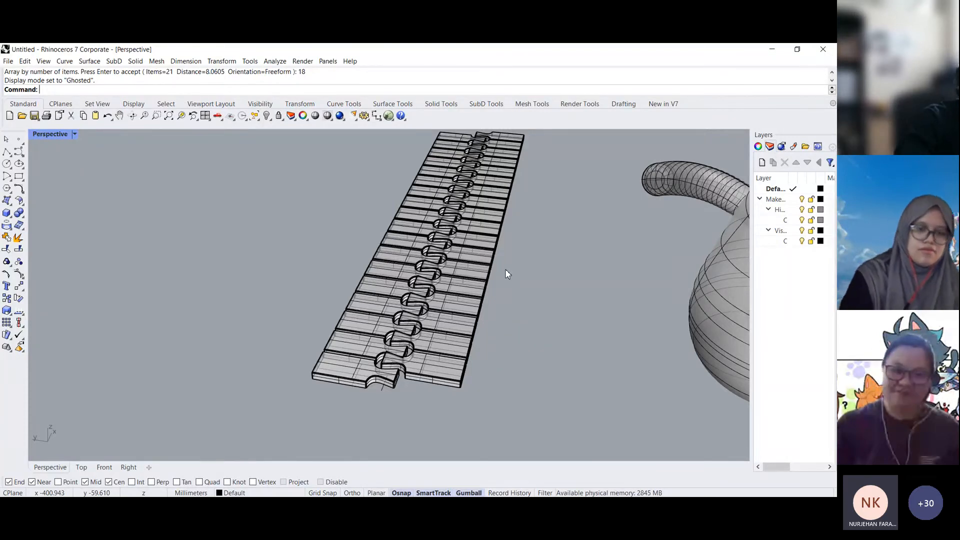
{"action": "right_click_drag", "start_coordinate": [517, 257], "coordinate": [409, 315]}
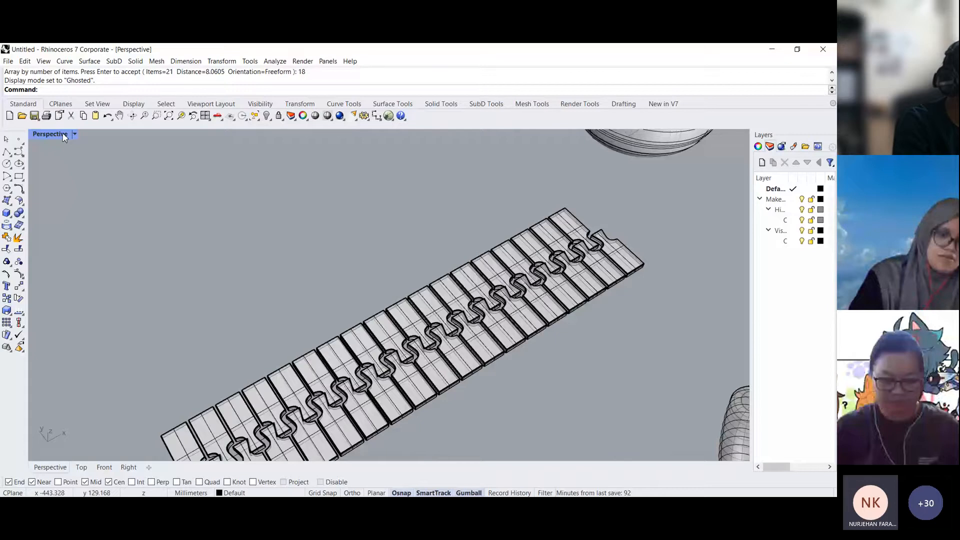
- Examine the arrayed row and the surrounding bird, pot and cat models across the Top, Front, Right and Perspective views
{"action": "double_click", "coordinate": [50, 134]}
{"action": "scroll", "coordinate": [128, 186], "scroll_direction": "down", "scroll_amount": 4}
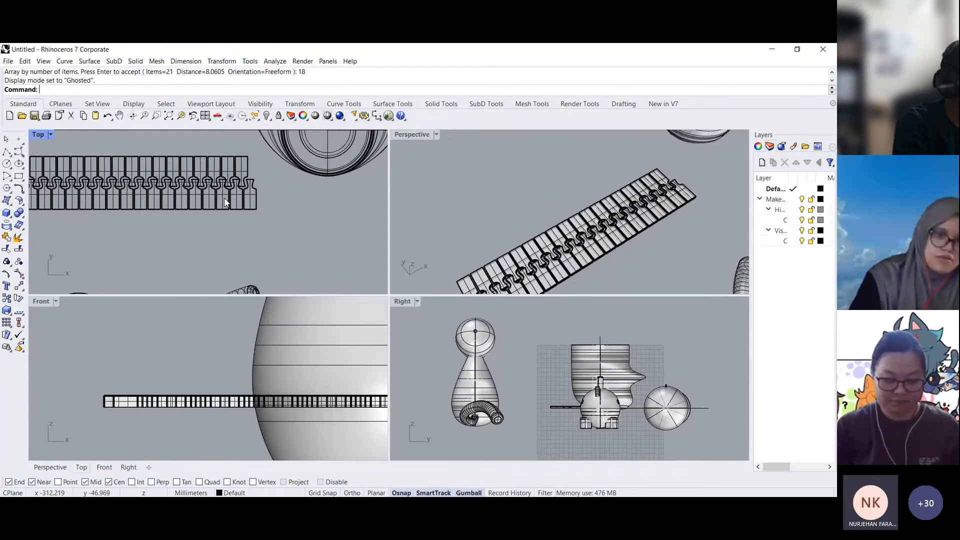
{"action": "right_click_drag", "start_coordinate": [224, 197], "coordinate": [261, 215]}
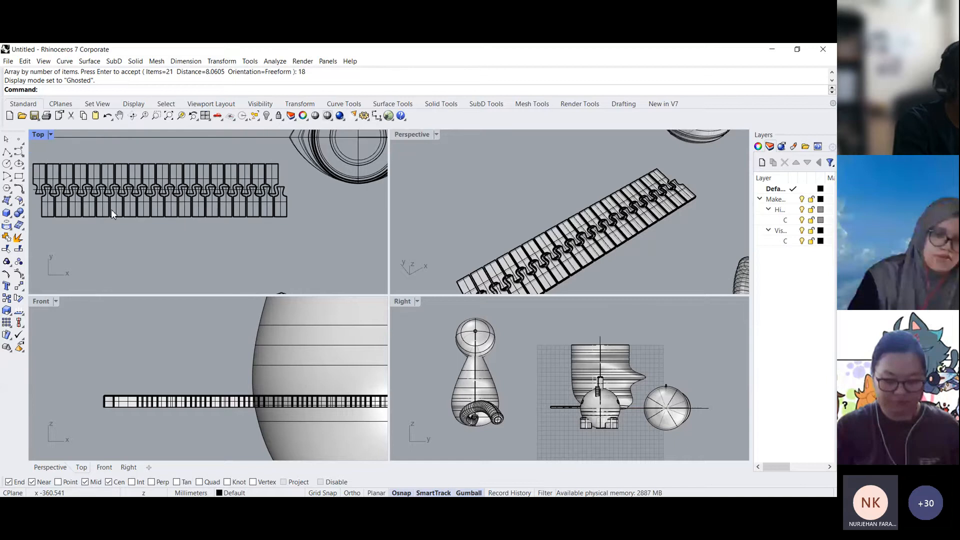
{"action": "right_click_drag", "start_coordinate": [111, 209], "coordinate": [67, 237]}
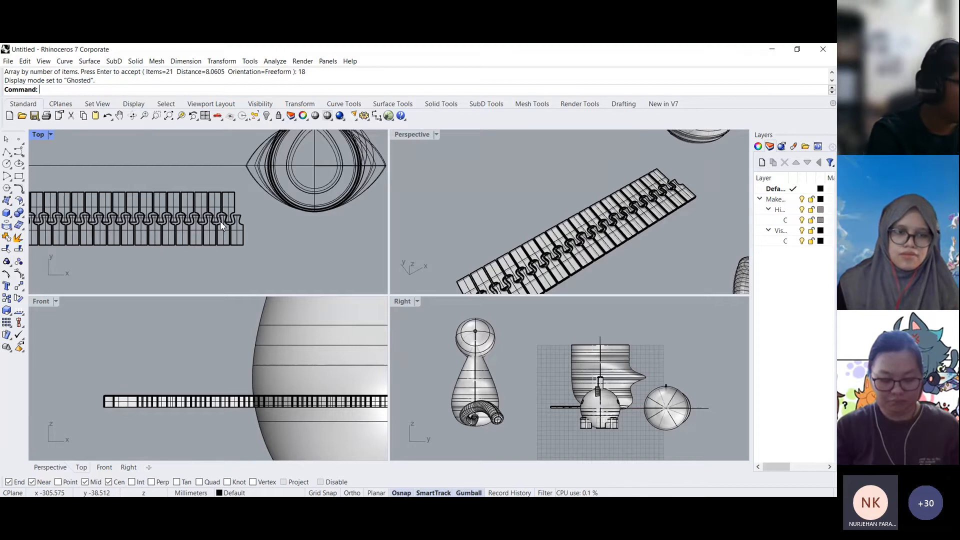
{"action": "scroll", "coordinate": [210, 388], "scroll_direction": "down", "scroll_amount": 3}
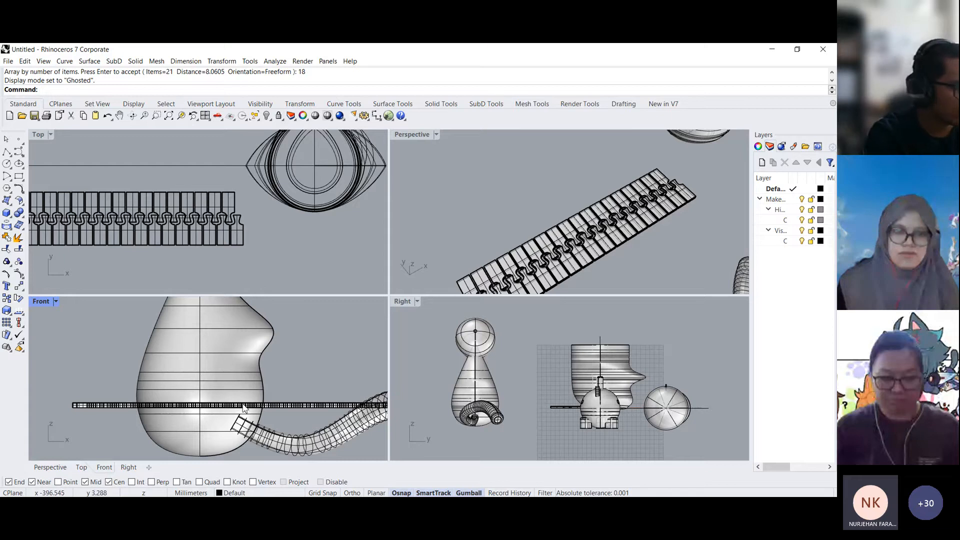
{"action": "scroll", "coordinate": [244, 406], "scroll_direction": "down", "scroll_amount": 6}
{"action": "right_click_drag", "start_coordinate": [243, 406], "coordinate": [209, 402]}
{"action": "right_click_drag", "start_coordinate": [205, 357], "coordinate": [222, 377]}
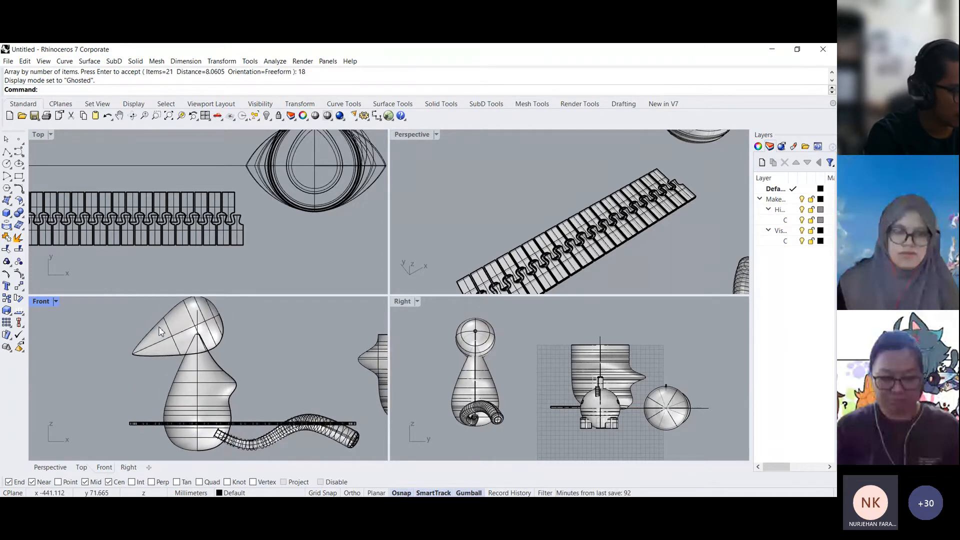
{"action": "right_click_drag", "start_coordinate": [614, 359], "coordinate": [571, 361]}
{"action": "scroll", "coordinate": [675, 249], "scroll_direction": "down", "scroll_amount": 3}
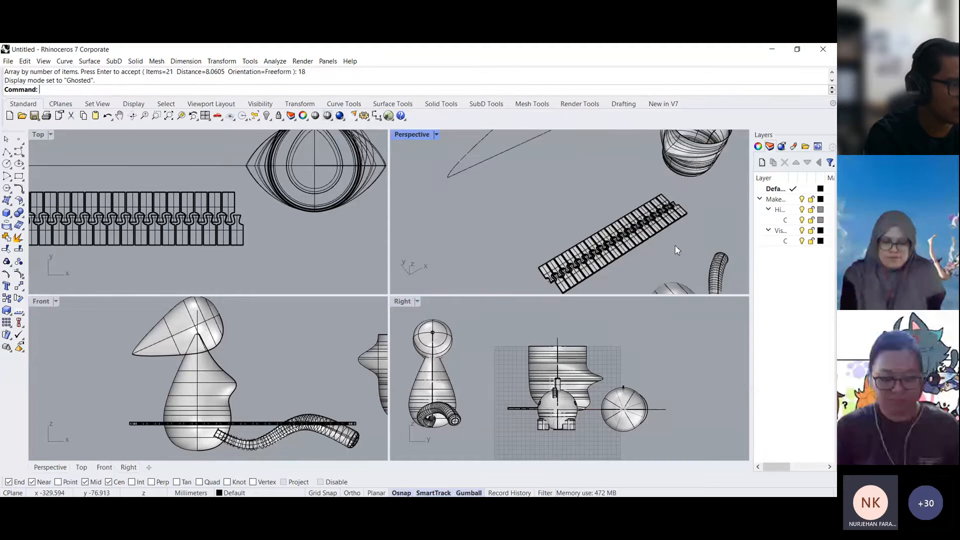
{"action": "scroll", "coordinate": [675, 249], "scroll_direction": "down", "scroll_amount": 5}
{"action": "right_click_drag", "start_coordinate": [675, 250], "coordinate": [567, 185]}
{"action": "right_click_drag", "start_coordinate": [620, 233], "coordinate": [645, 241]}
{"action": "scroll", "coordinate": [645, 241], "scroll_direction": "up", "scroll_amount": 3}
{"action": "scroll", "coordinate": [606, 229], "scroll_direction": "up", "scroll_amount": 4}
{"action": "mouse_move", "coordinate": [576, 236]}
{"action": "right_mouse_down"}
{"action": "mouse_move", "coordinate": [597, 230]}
{"action": "mouse_move", "coordinate": [580, 232]}
{"action": "right_mouse_up"}
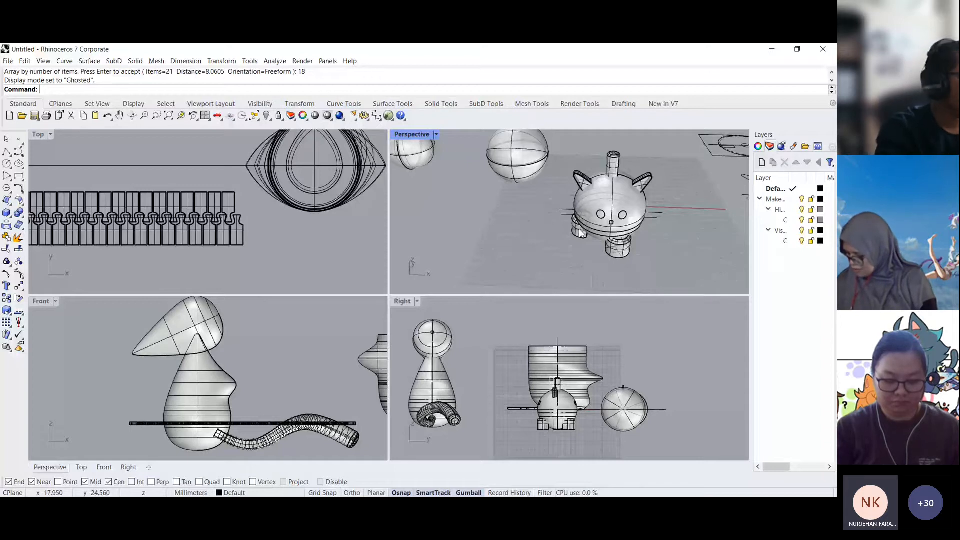
- Create a thin, flat rectangular box above the interlocking row in the Top view
{"action": "left_click", "coordinate": [7, 213]}
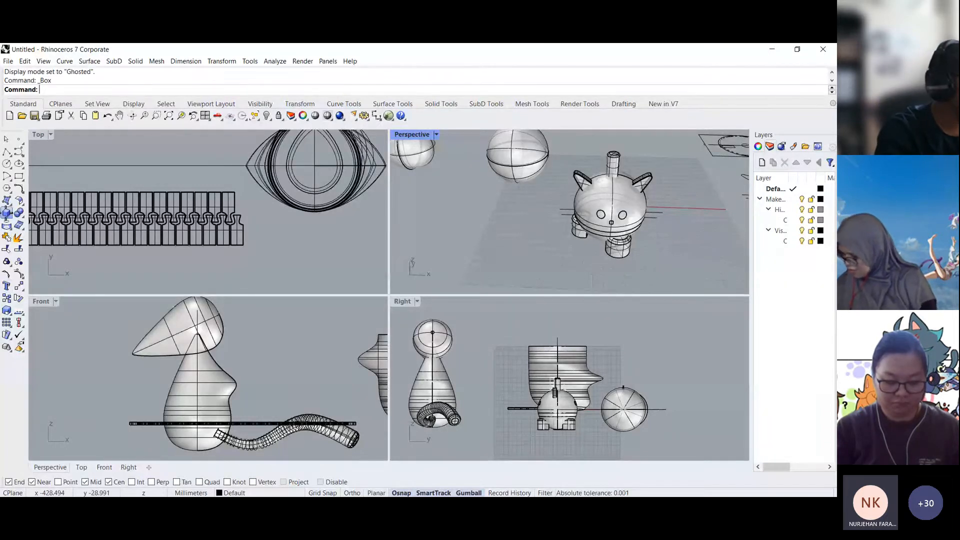
{"action": "scroll", "coordinate": [205, 273], "scroll_direction": "down", "scroll_amount": 3}
{"action": "left_click", "coordinate": [138, 173]}
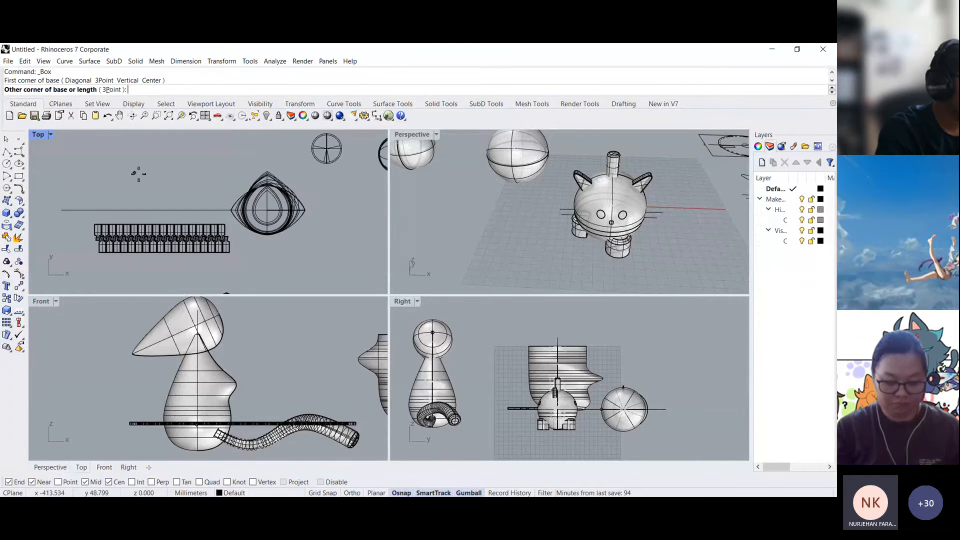
{"action": "left_click", "coordinate": [178, 186]}
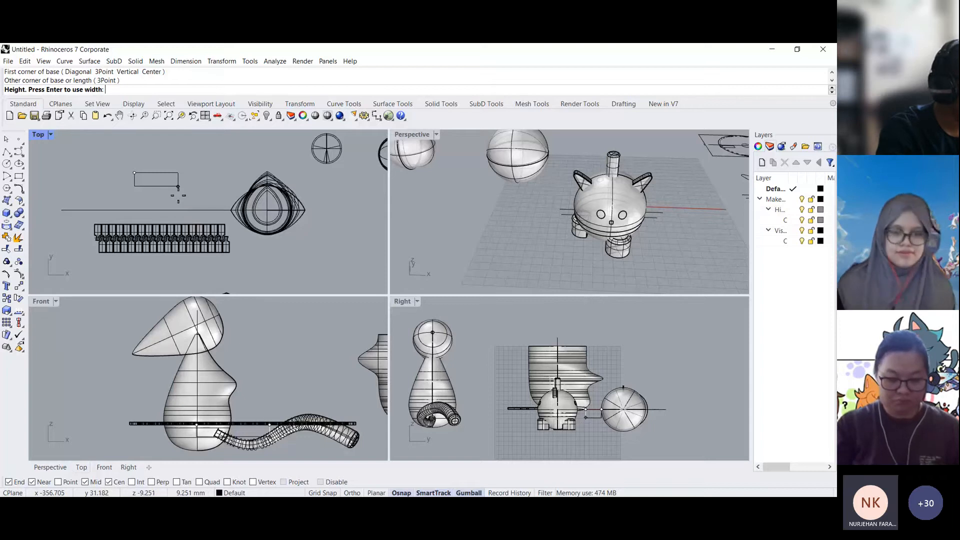
{"action": "left_click", "coordinate": [270, 422]}
- Move the flat box left along X into the empty area beside the interlocking row
{"action": "left_click", "coordinate": [174, 186]}
{"action": "right_click_drag", "start_coordinate": [153, 193], "coordinate": [275, 225]}
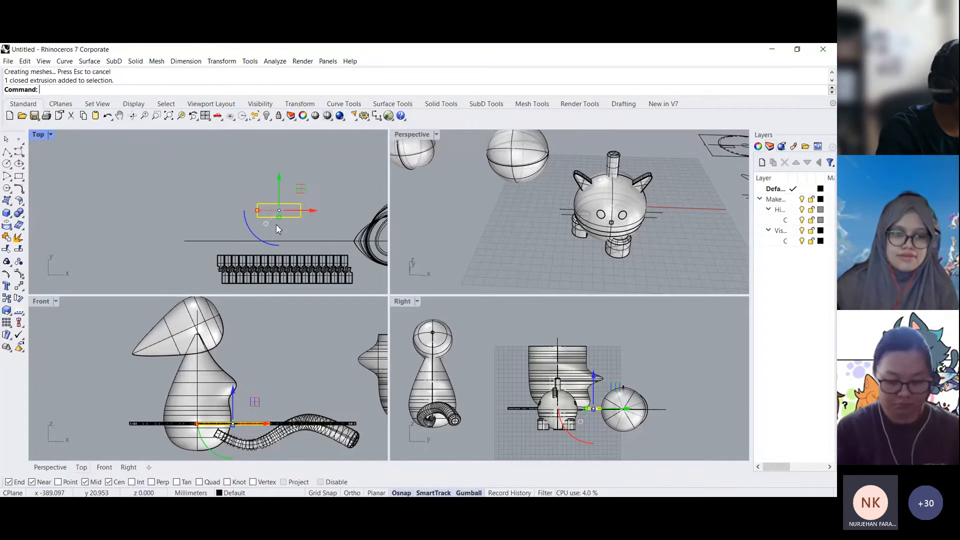
{"action": "left_click_drag", "start_coordinate": [314, 214], "coordinate": [159, 212]}
{"action": "right_click_drag", "start_coordinate": [70, 411], "coordinate": [259, 392]}
{"action": "left_click", "coordinate": [132, 392]}
- Create a tall, thin upright box about 18 mm deep at the flat box's left end, extending above and below it
{"action": "left_click", "coordinate": [6, 213]}
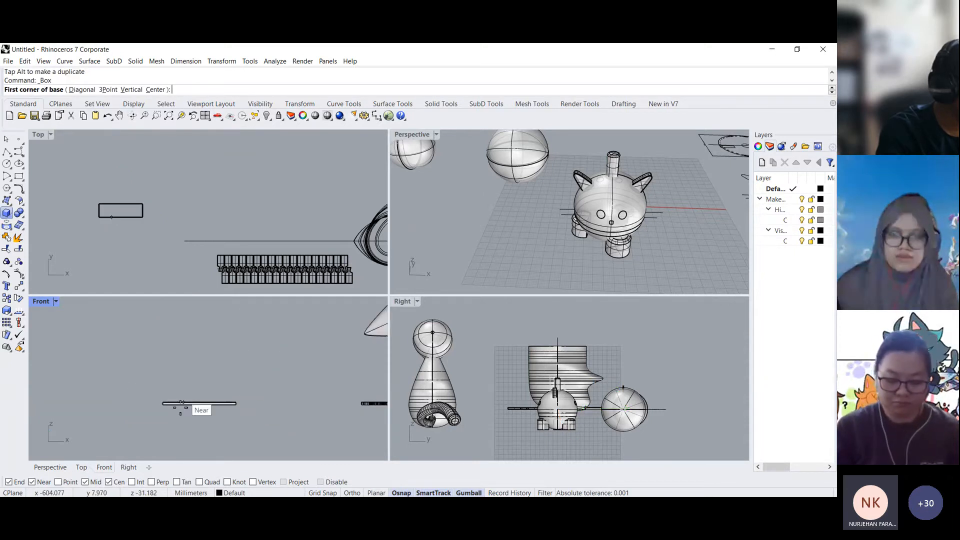
{"action": "left_click", "coordinate": [163, 438]}
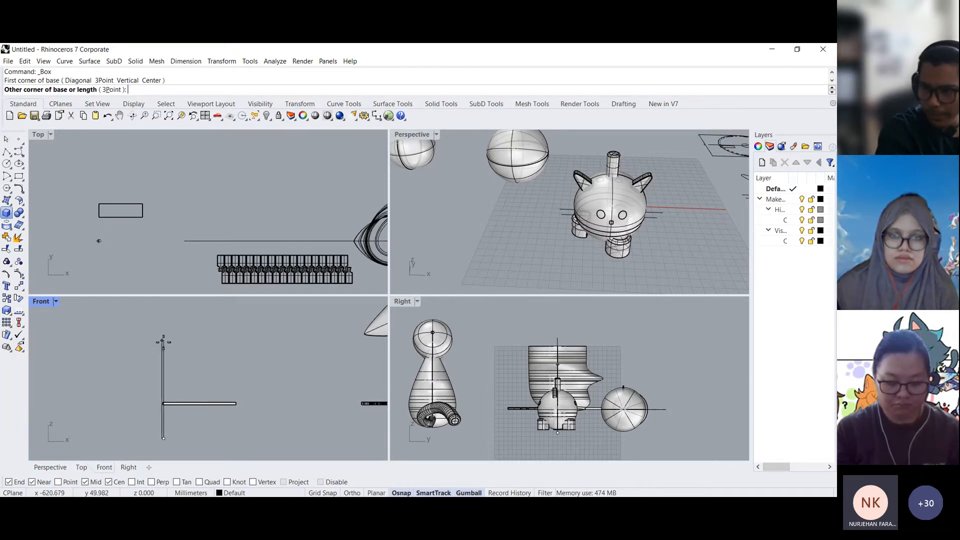
{"action": "left_click", "coordinate": [163, 341]}
{"action": "scroll", "coordinate": [108, 232], "scroll_direction": "up", "scroll_amount": 6}
{"action": "scroll", "coordinate": [110, 233], "scroll_direction": "up", "scroll_amount": 2}
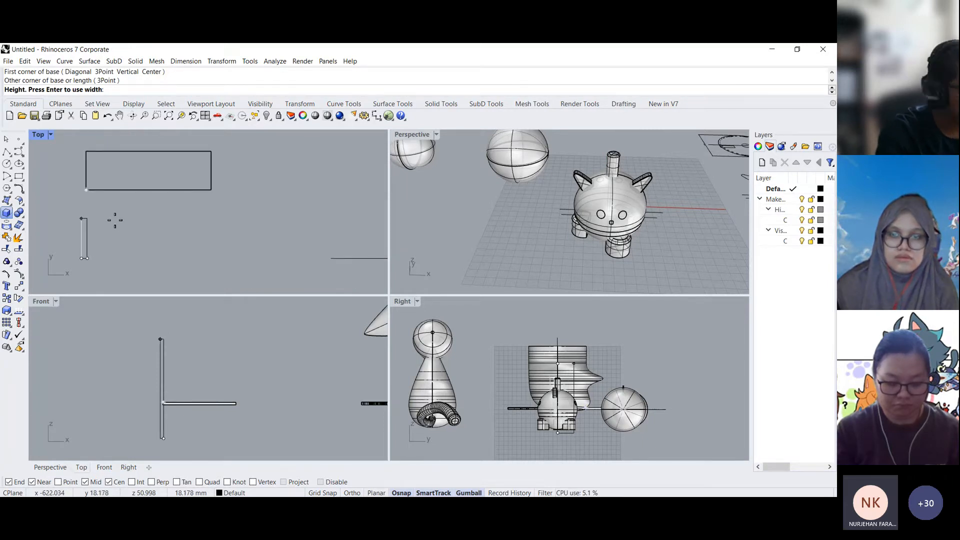
{"action": "left_click", "coordinate": [114, 222]}
{"action": "left_click", "coordinate": [87, 235]}
- Move the upright box along Y in the Top view until it lines up with the flat box's left end
{"action": "right_click_drag", "start_coordinate": [99, 205], "coordinate": [131, 228]}
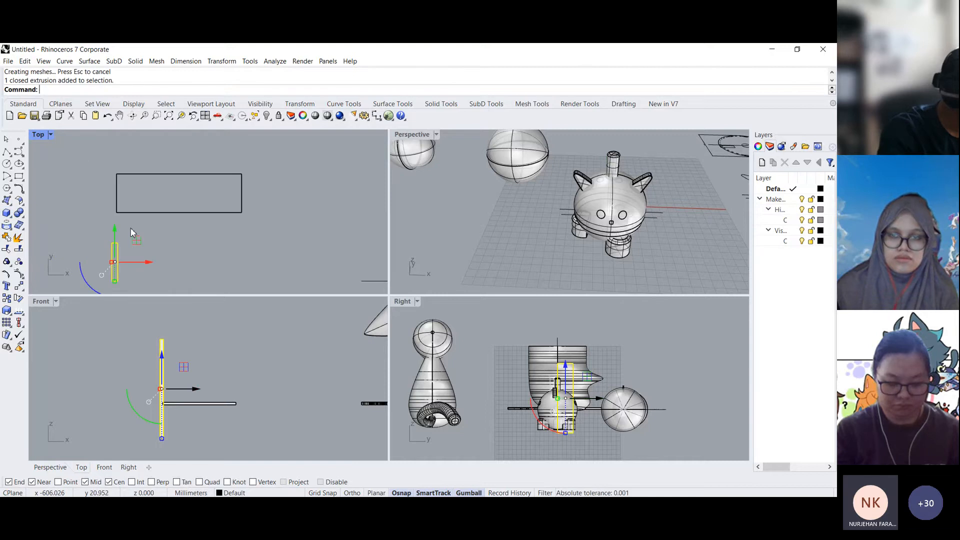
{"action": "left_click_drag", "start_coordinate": [115, 229], "coordinate": [122, 164]}
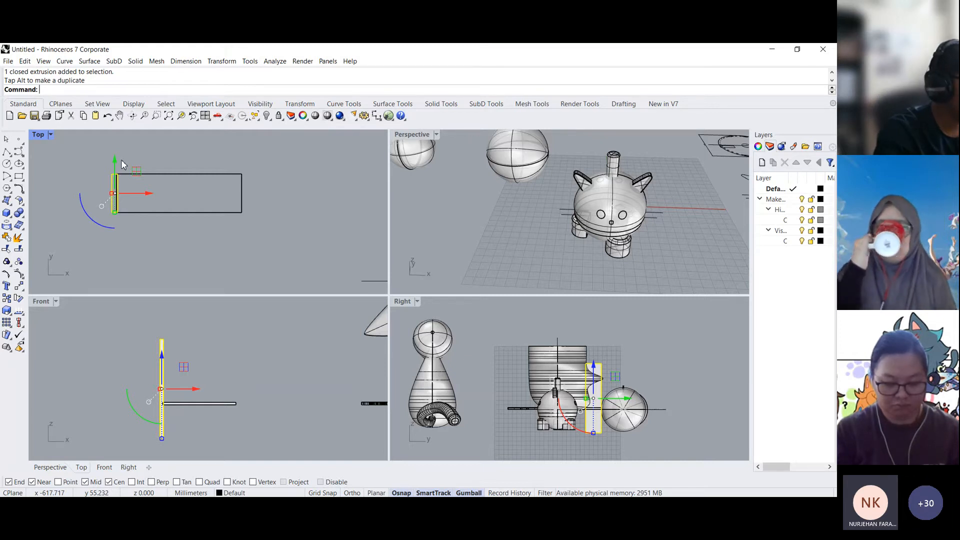
{"action": "left_click", "coordinate": [175, 256]}
{"action": "left_click", "coordinate": [161, 360]}
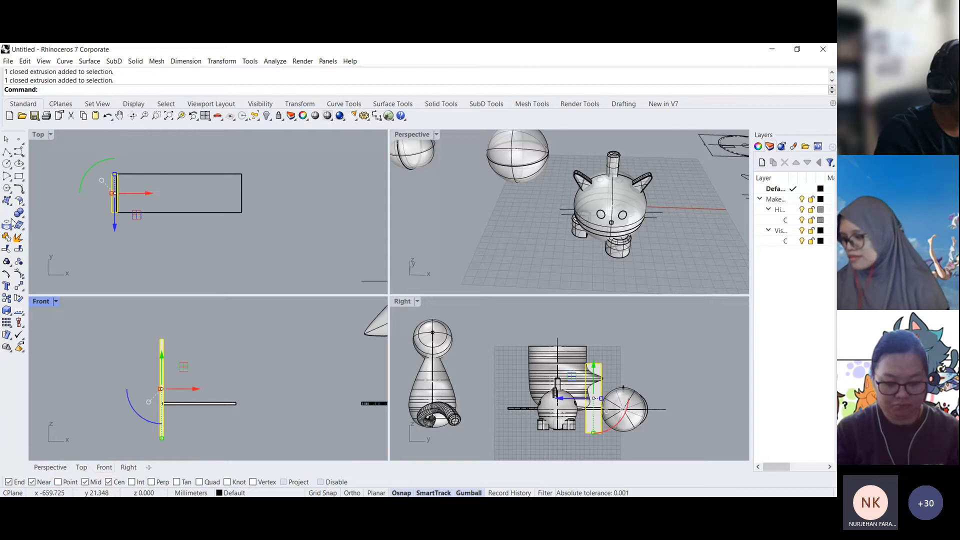
- Create a second thin upright box at the flat box's right end, matching its depth and rising above it
{"action": "left_click", "coordinate": [7, 215]}
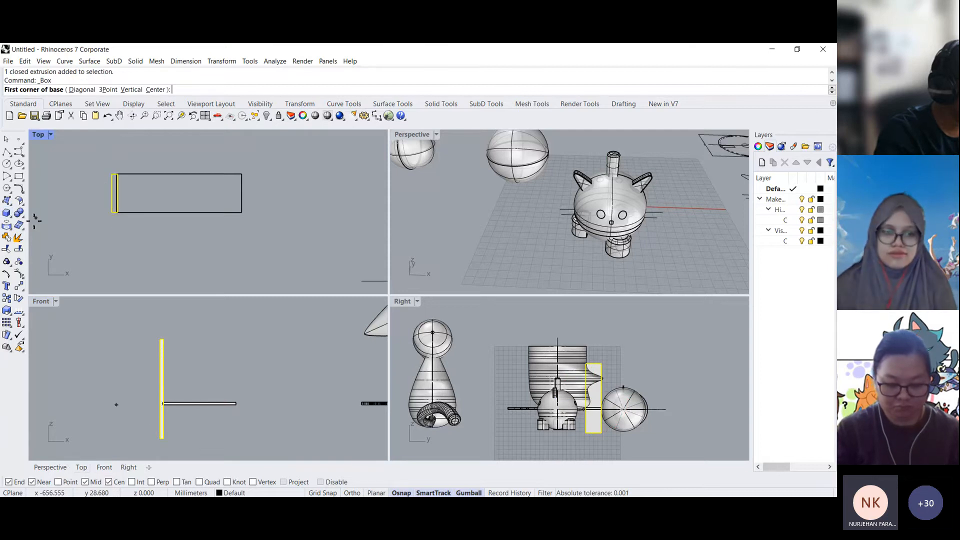
{"action": "left_click", "coordinate": [249, 214]}
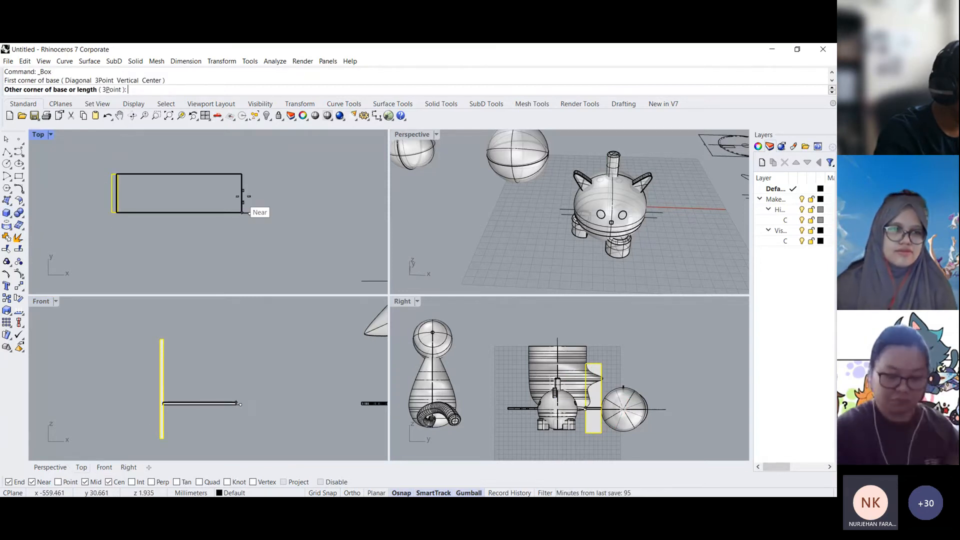
{"action": "left_click", "coordinate": [242, 175]}
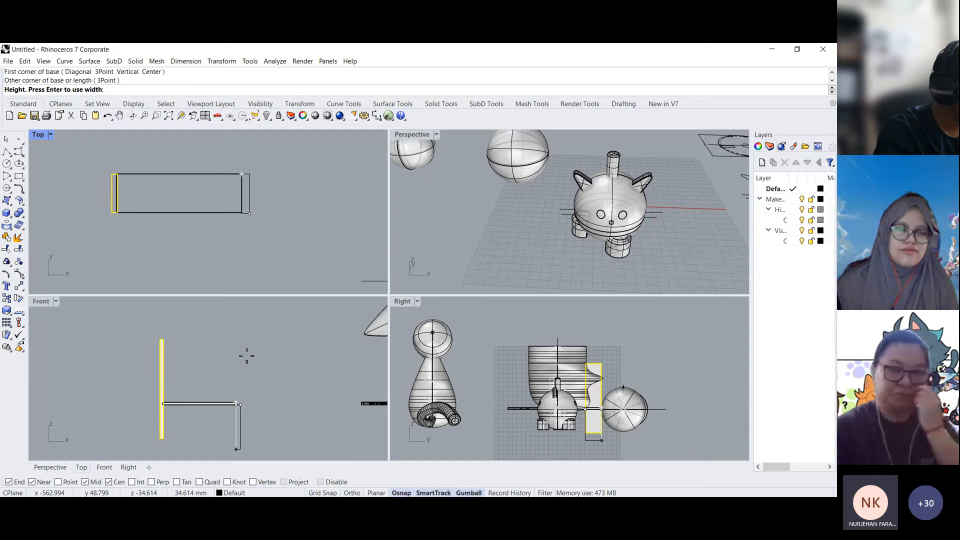
{"action": "left_click", "coordinate": [254, 323]}
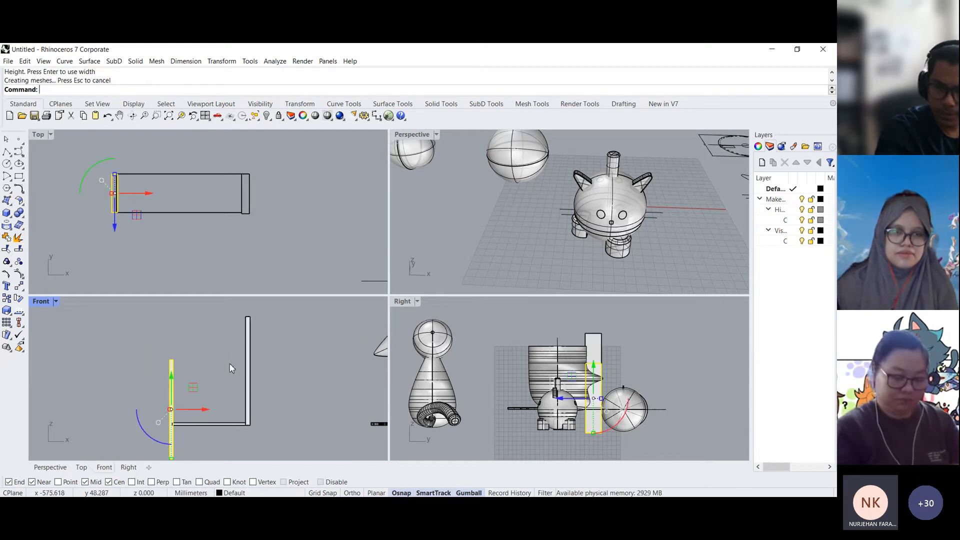
- Move the right upright box down in the Front view until its lower end is level with the left upright's
{"action": "left_click_drag", "start_coordinate": [173, 379], "coordinate": [250, 375]}
{"action": "left_click", "coordinate": [305, 360]}
{"action": "right_click_drag", "start_coordinate": [310, 358], "coordinate": [298, 335]}
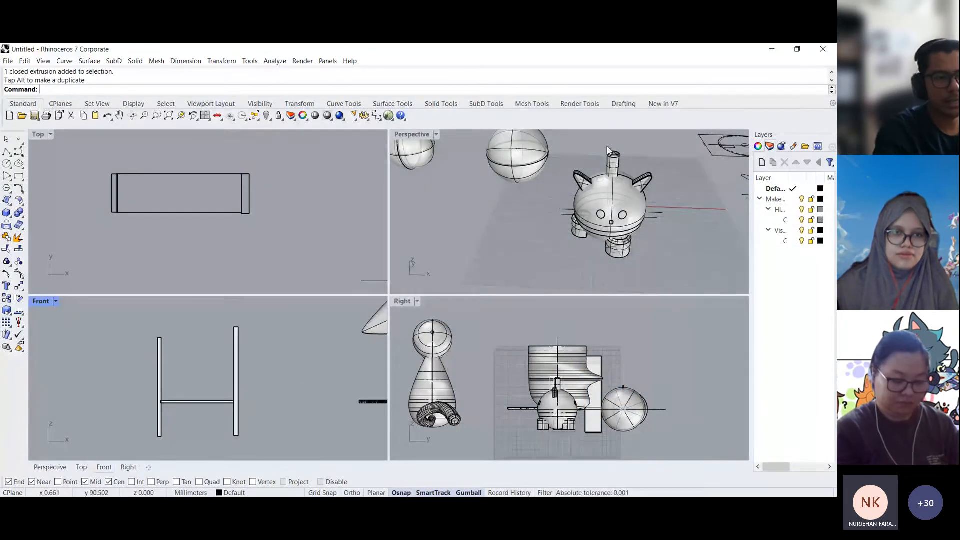
- Examine the H-shaped assembly of two uprights and the flat box from several angles in the Perspective view
{"action": "right_click_drag", "start_coordinate": [632, 146], "coordinate": [587, 184]}
{"action": "scroll", "coordinate": [586, 185], "scroll_direction": "down", "scroll_amount": 12}
{"action": "right_click_drag", "start_coordinate": [521, 147], "coordinate": [588, 219], "text": "shift"}
{"action": "scroll", "coordinate": [530, 162], "scroll_direction": "up", "scroll_amount": 8}
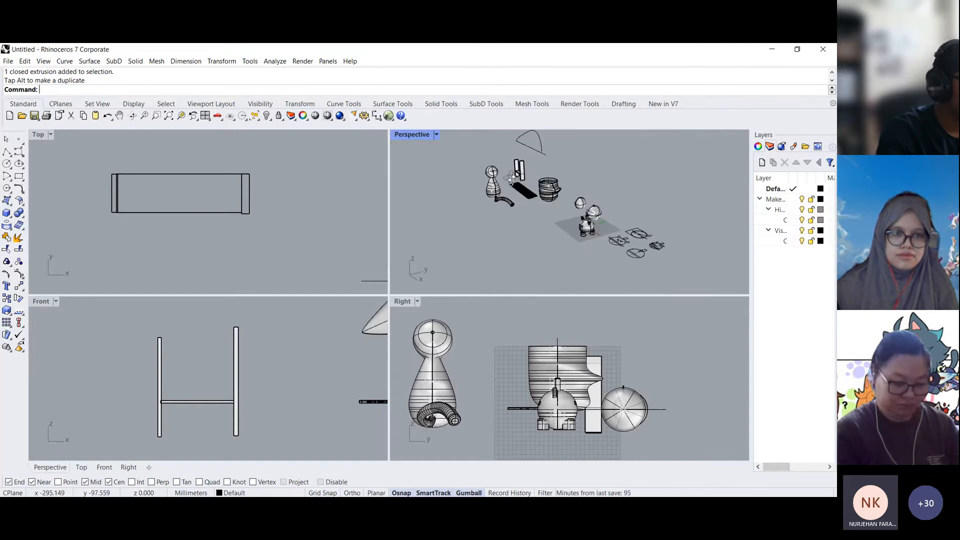
{"action": "right_click_drag", "start_coordinate": [466, 171], "coordinate": [580, 200]}
{"action": "scroll", "coordinate": [529, 203], "scroll_direction": "down", "scroll_amount": 11}
{"action": "scroll", "coordinate": [450, 243], "scroll_direction": "down", "scroll_amount": 2}
{"action": "right_click_drag", "start_coordinate": [447, 243], "coordinate": [529, 218], "text": "shift"}
{"action": "scroll", "coordinate": [529, 217], "scroll_direction": "up", "scroll_amount": 8}
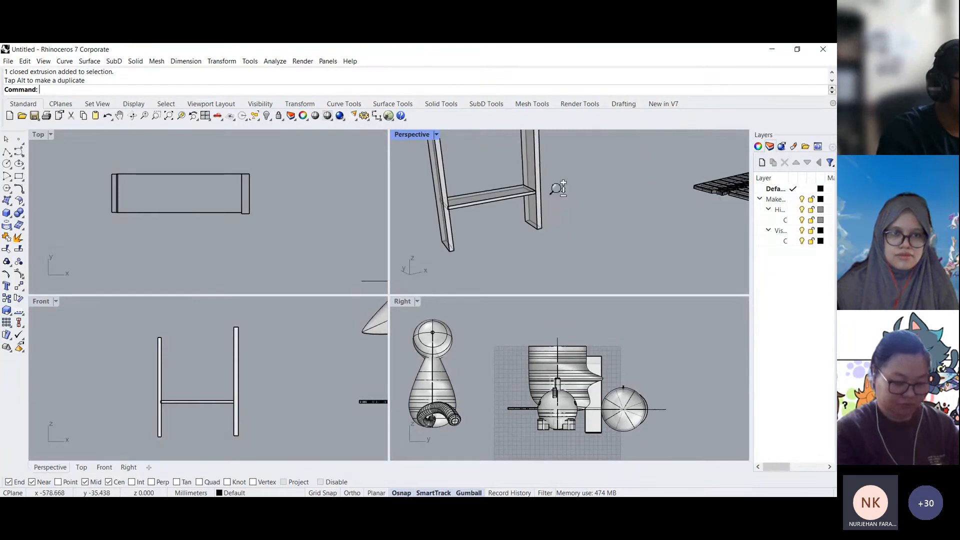
{"action": "scroll", "coordinate": [556, 189], "scroll_direction": "down", "scroll_amount": 3}
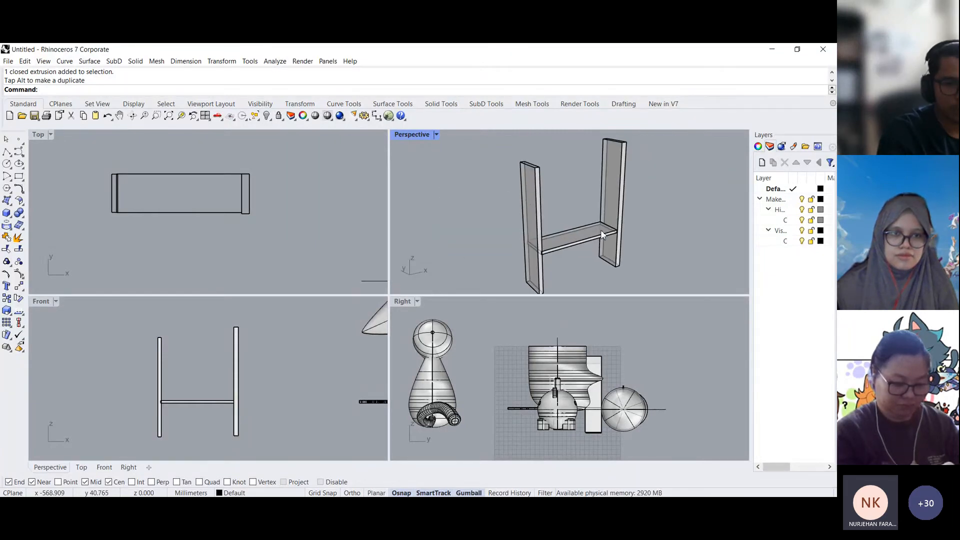